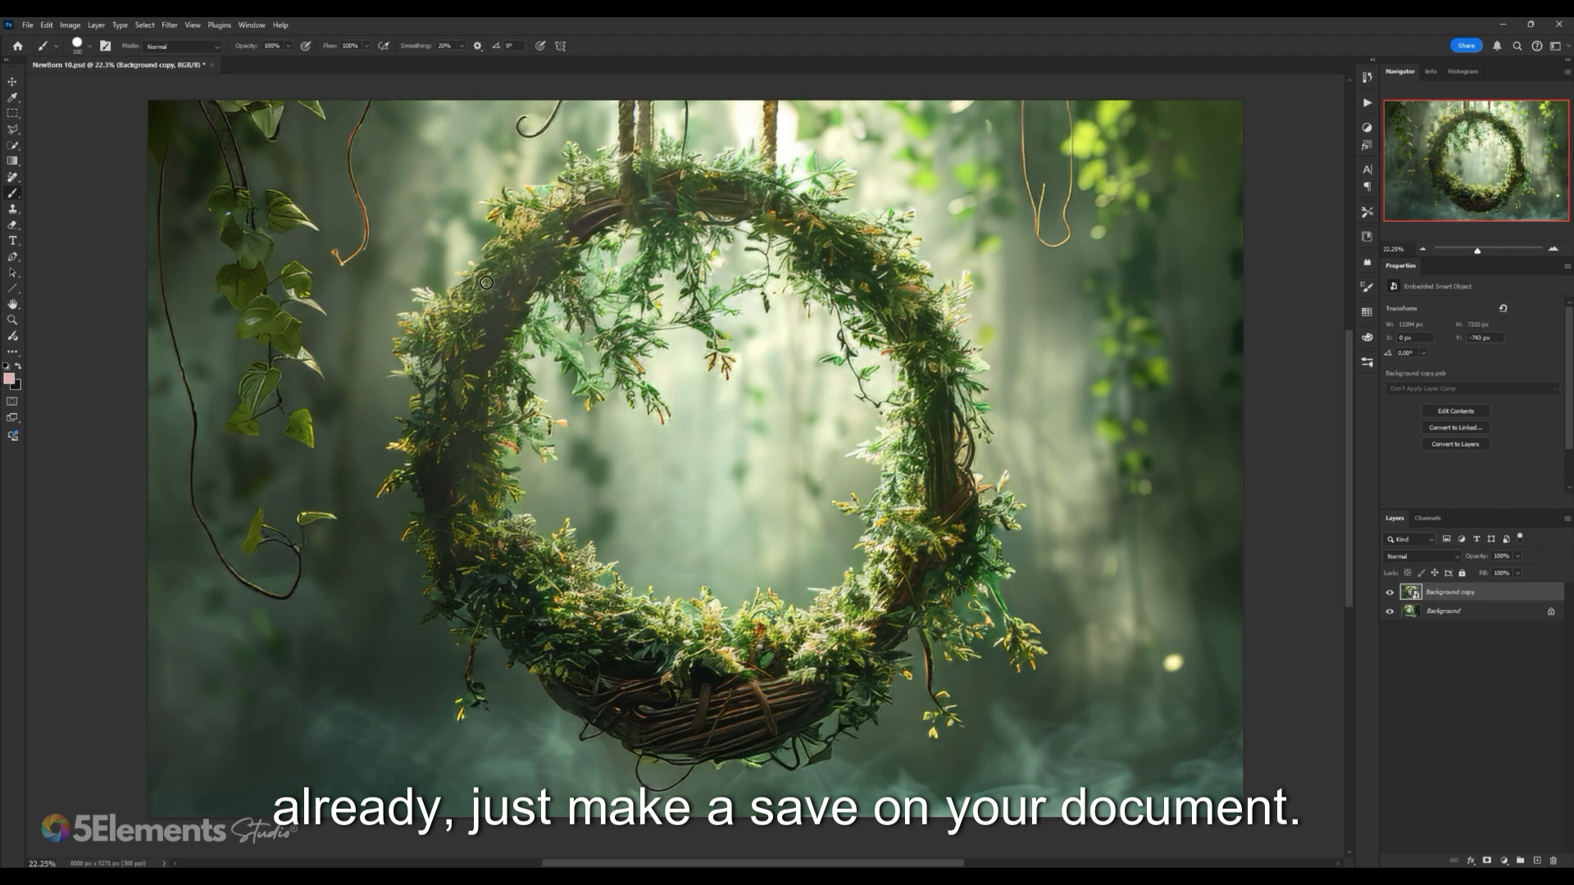
# Step: Save the document
pyautogui.hotkey('ctrl', 's')
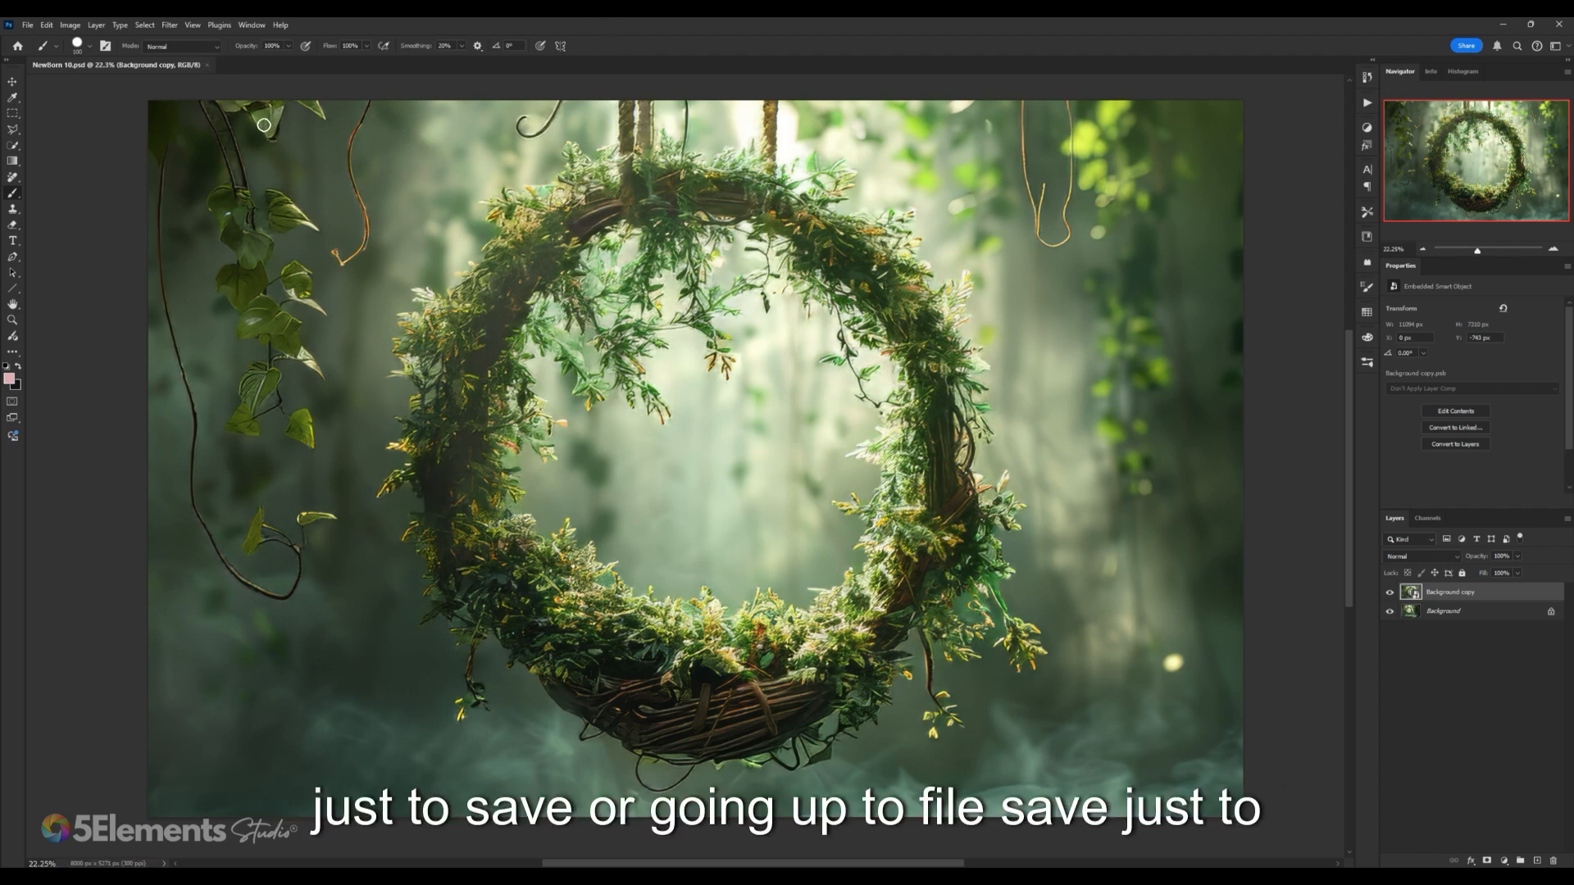
pyautogui.click(29, 24)
pyautogui.click(564, 102)
pyautogui.scroll(-1, 671, 450)
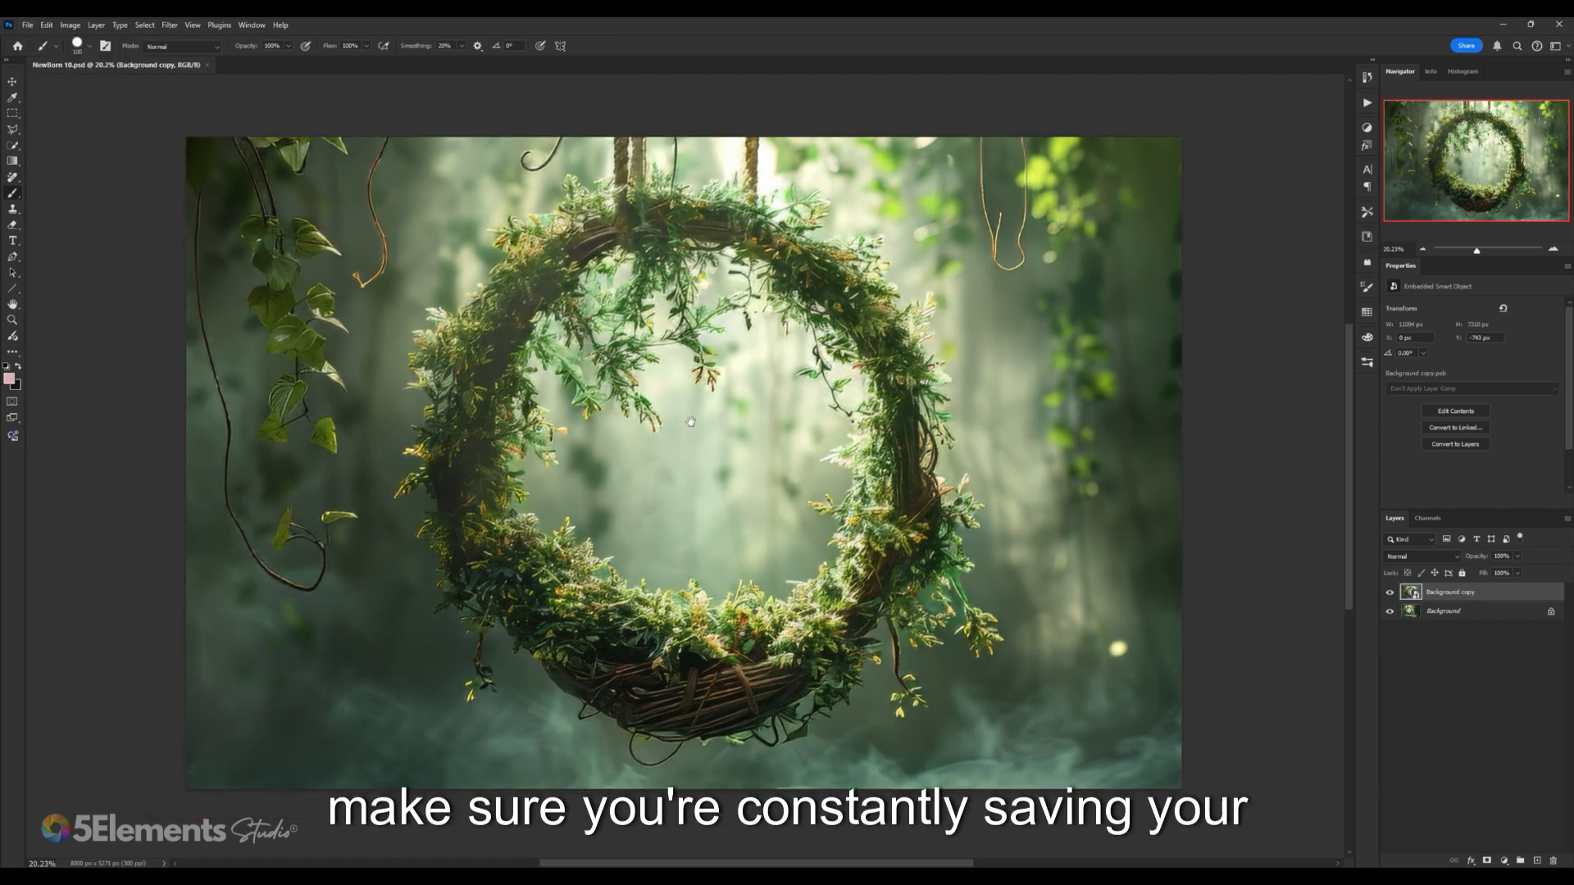
pyautogui.scroll(2, 691, 422)
pyautogui.scroll(-2, 691, 423)
pyautogui.scroll(2, 697, 414)
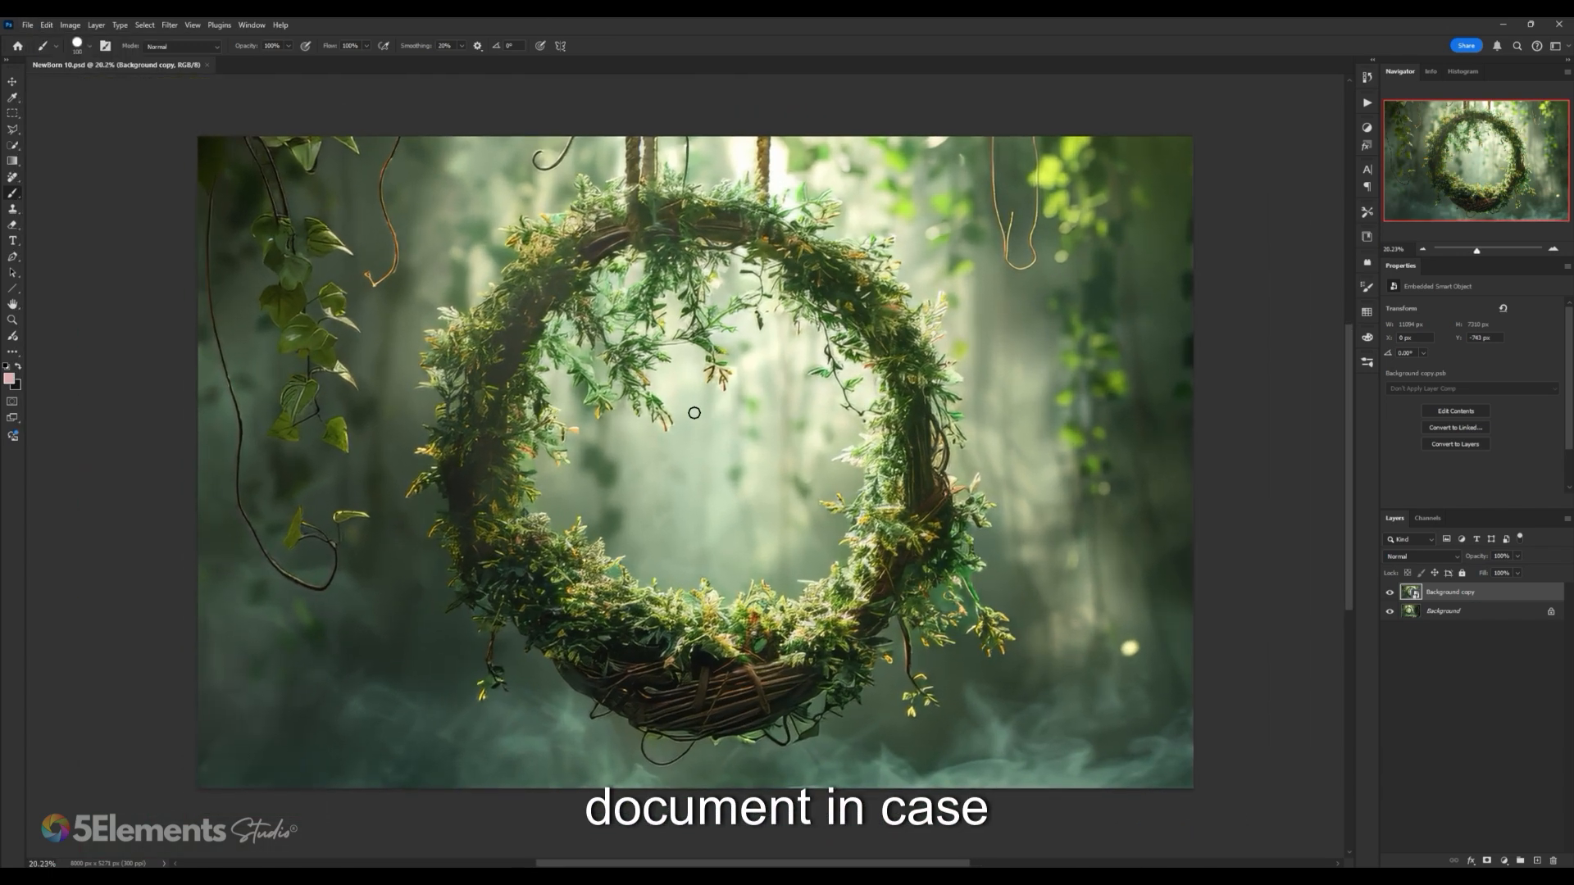
pyautogui.scroll(-1, 701, 408)
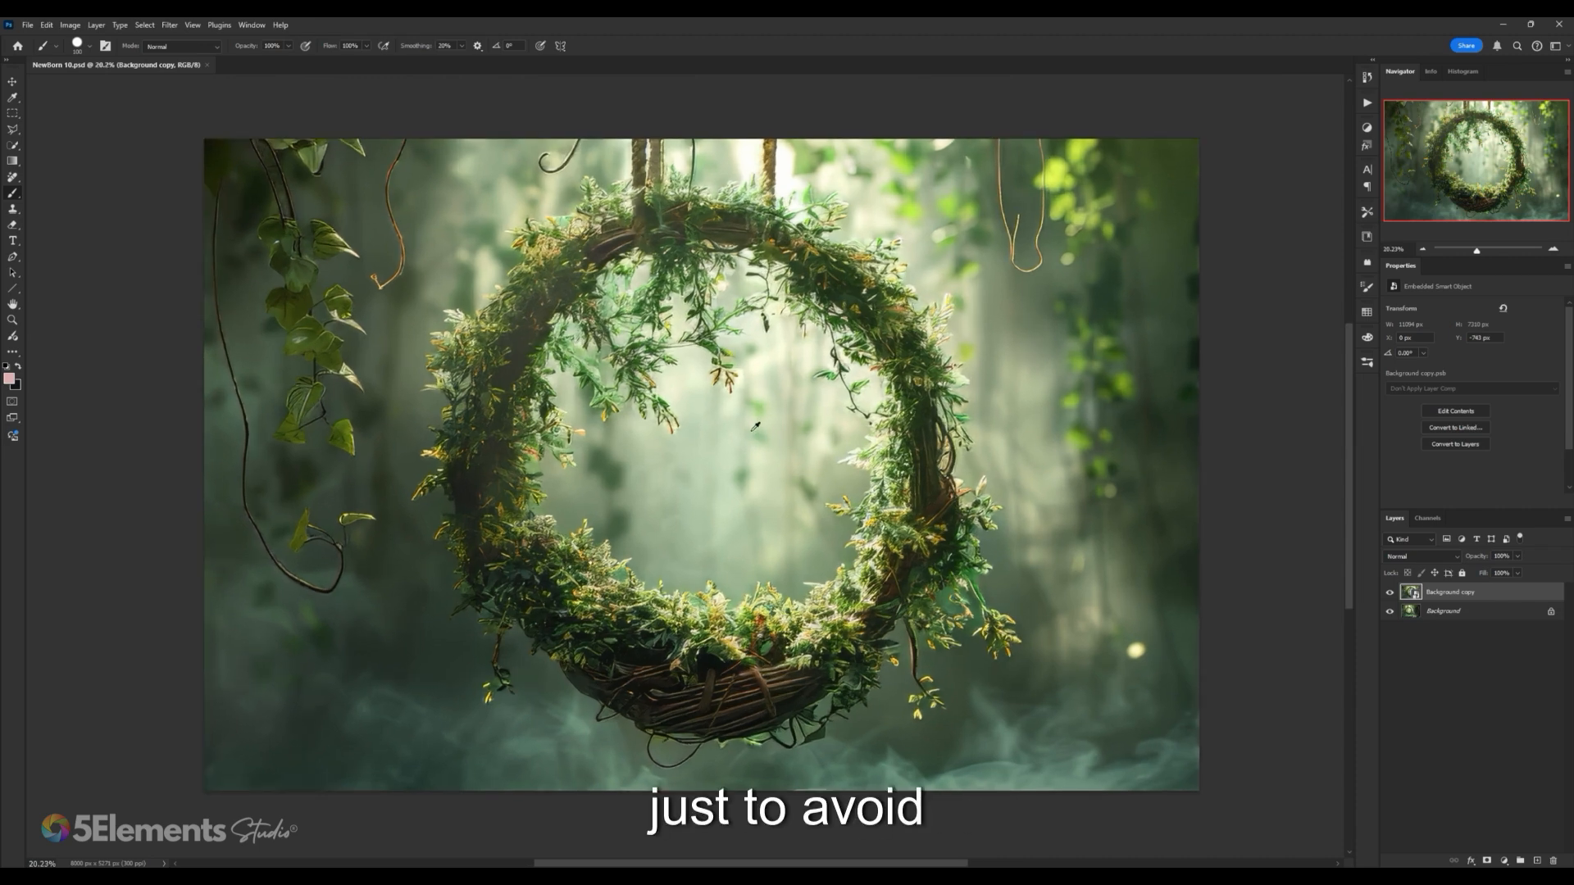
pyautogui.moveTo(757, 428); pyautogui.dragTo(758, 438)
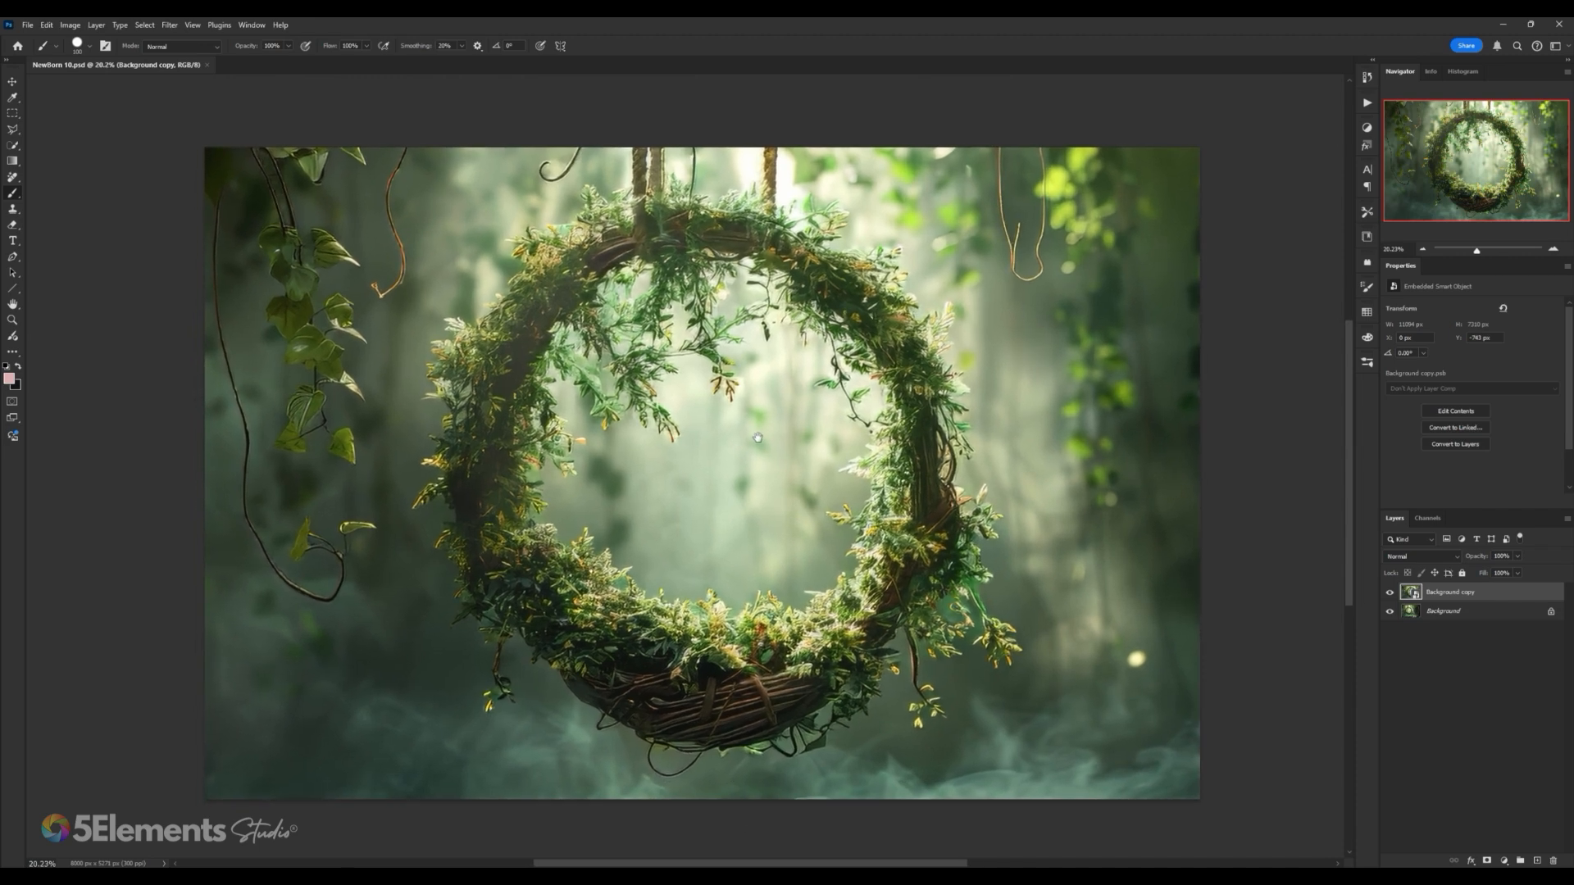
pyautogui.scroll(-2, 759, 433)
pyautogui.scroll(3, 760, 428)
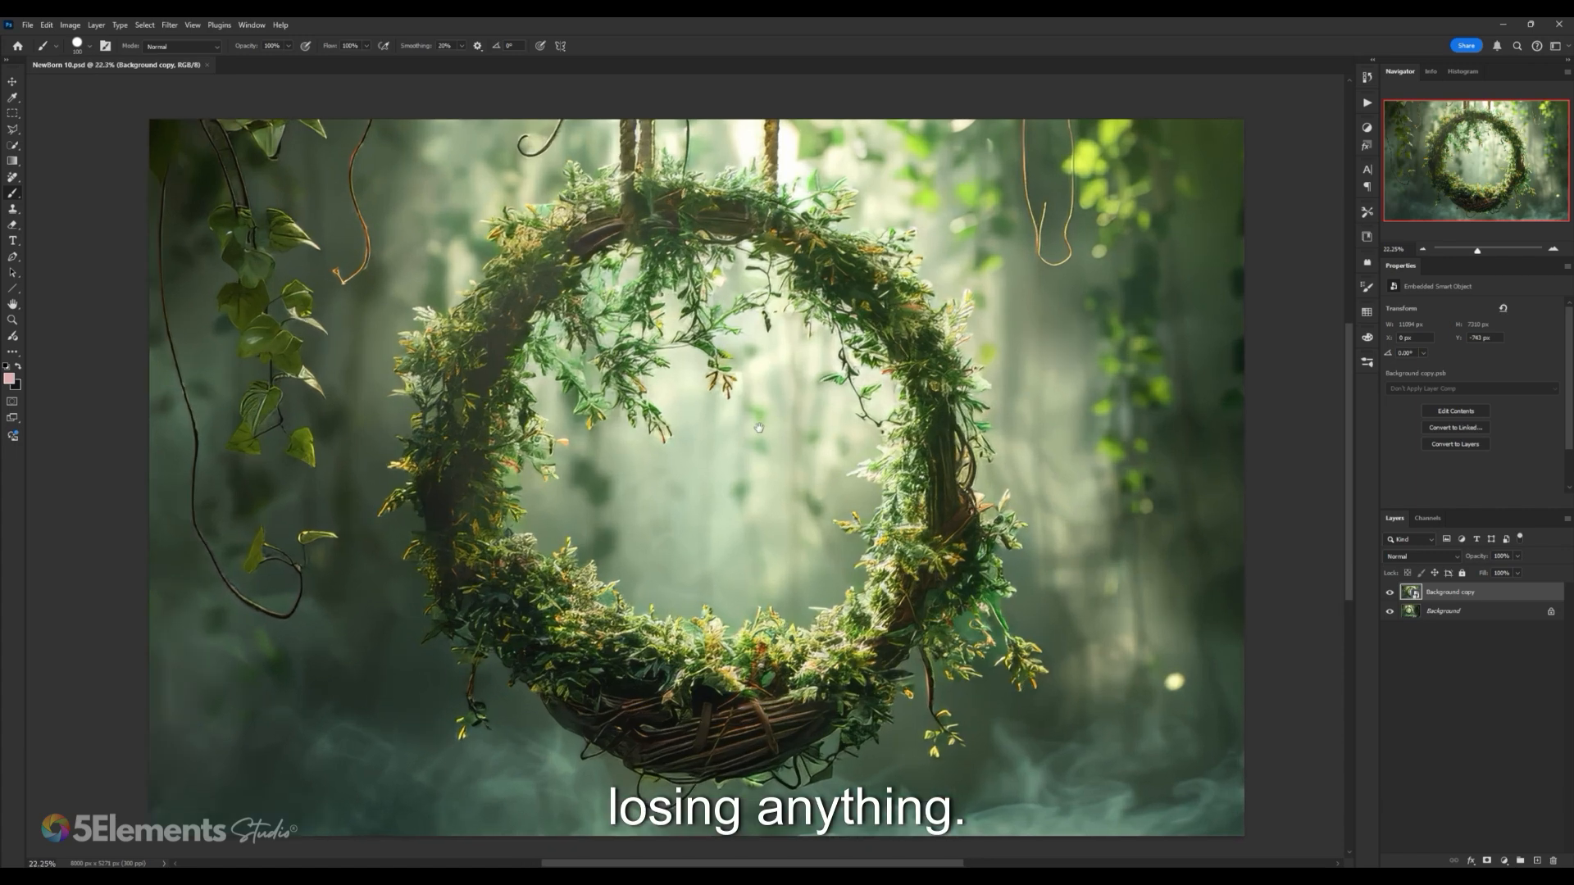
pyautogui.scroll(-2, 761, 423)
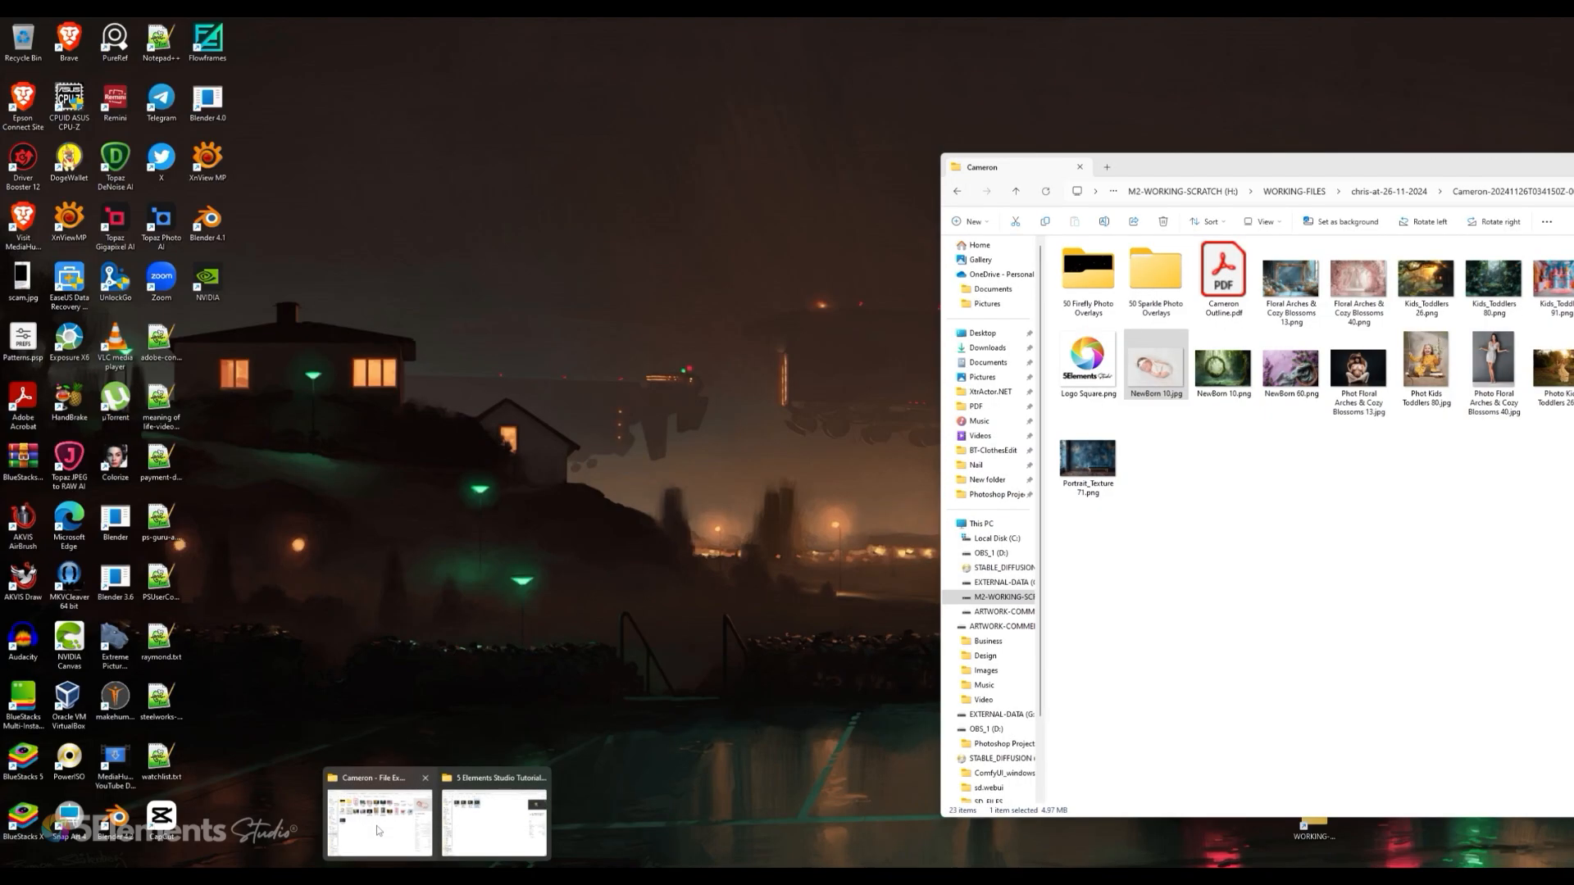
# Step: Place NewBorn 10.jpg from the Cameron folder into the document, commit the placement at its default size, and switch to the Move tool
pyautogui.click(376, 824)
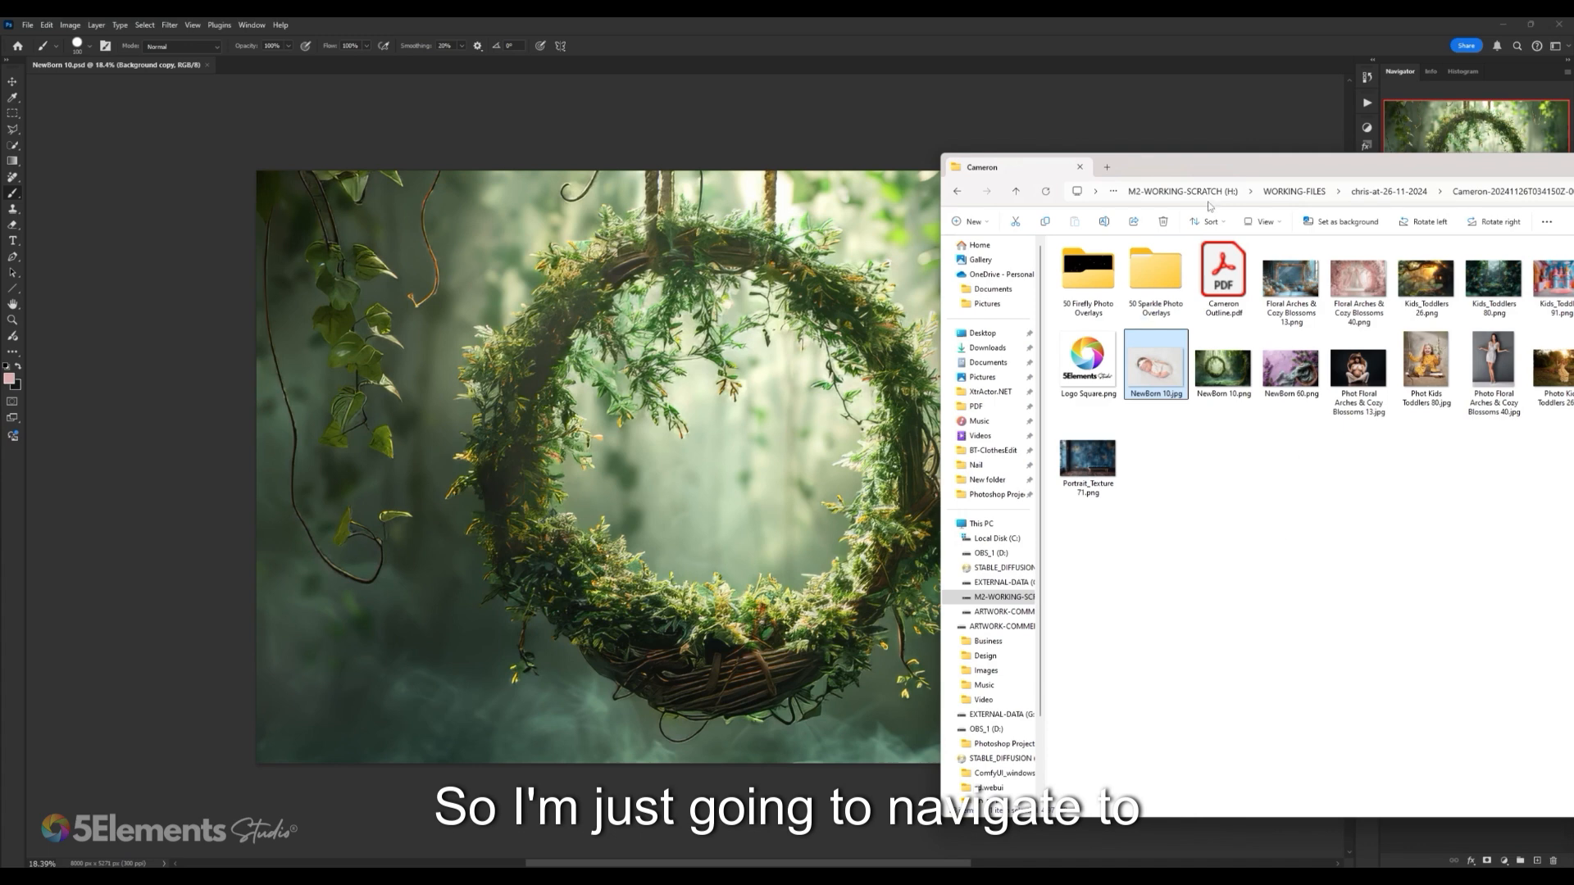
pyautogui.moveTo(1221, 167); pyautogui.dragTo(1208, 165)
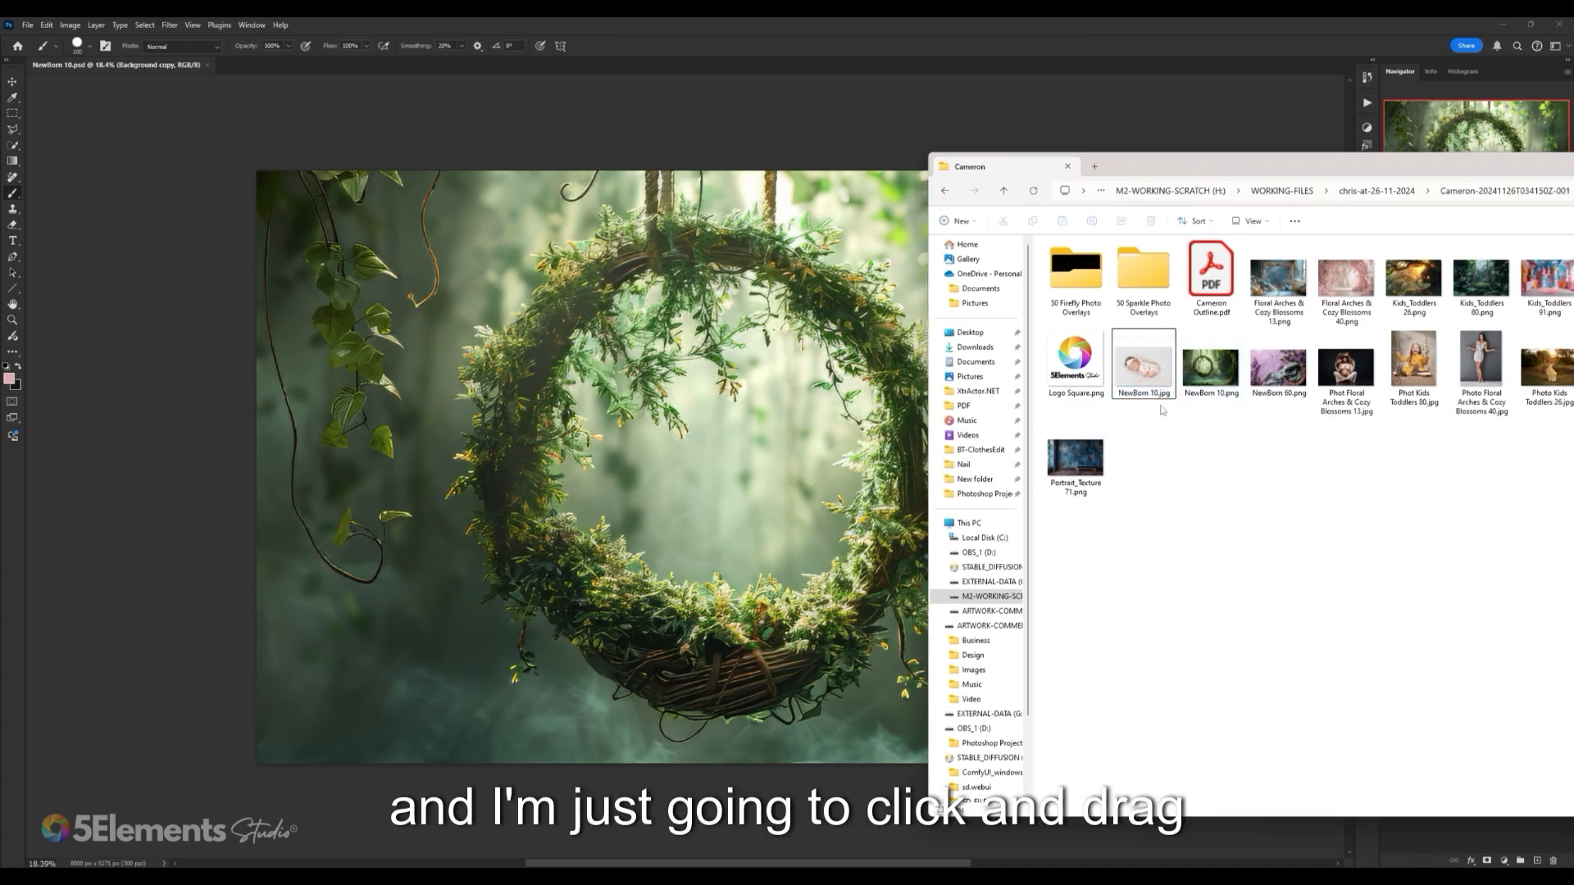
pyautogui.moveTo(1144, 364); pyautogui.dragTo(688, 482)
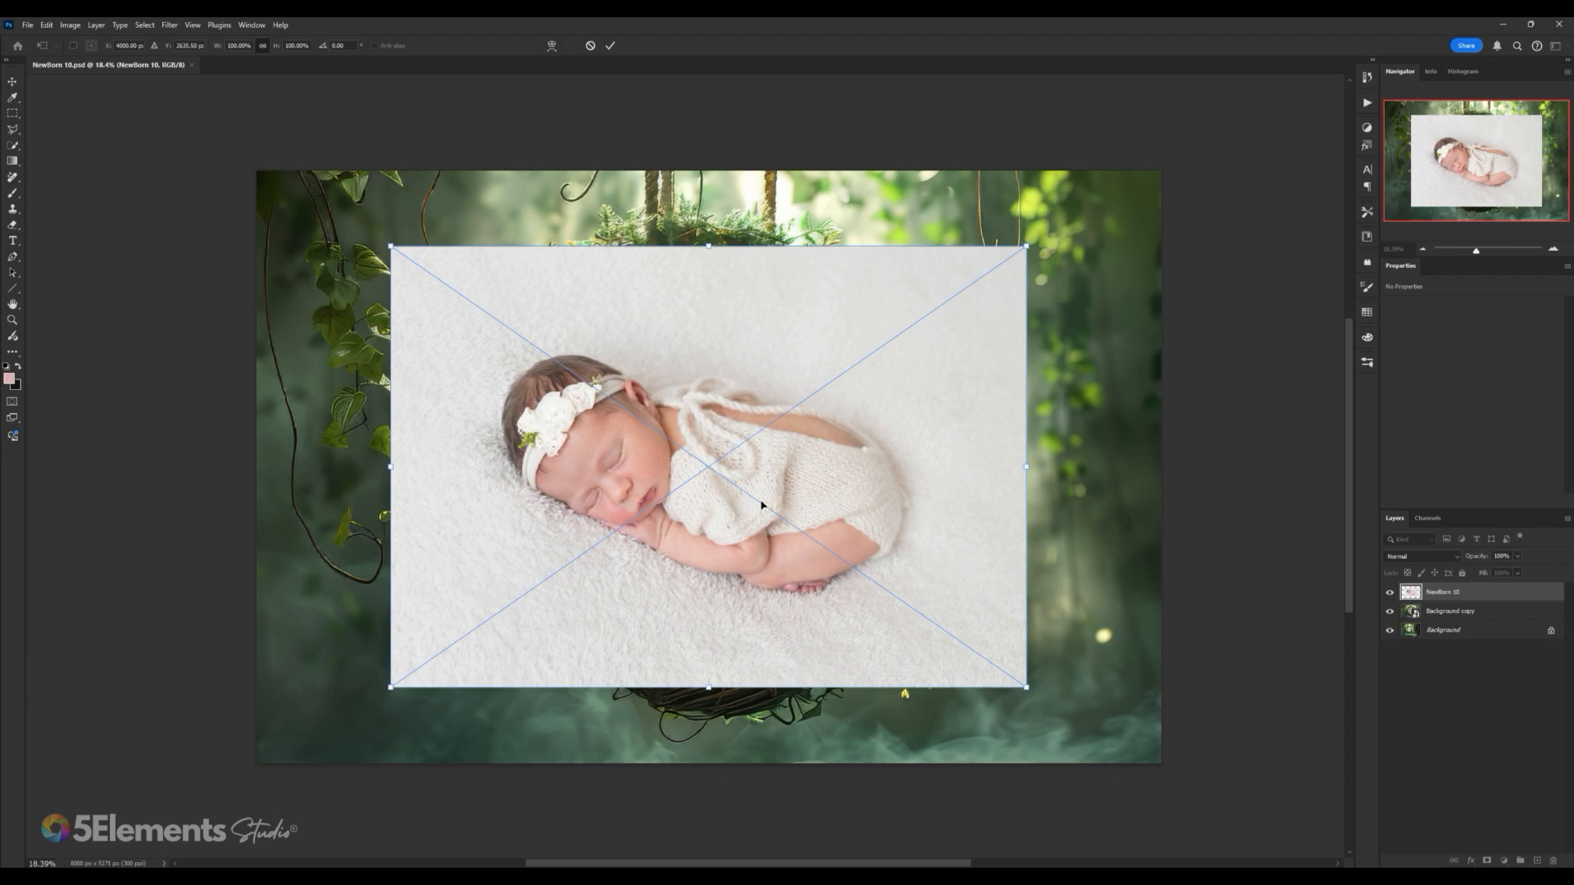
pyautogui.moveTo(744, 500); pyautogui.dragTo(723, 508)
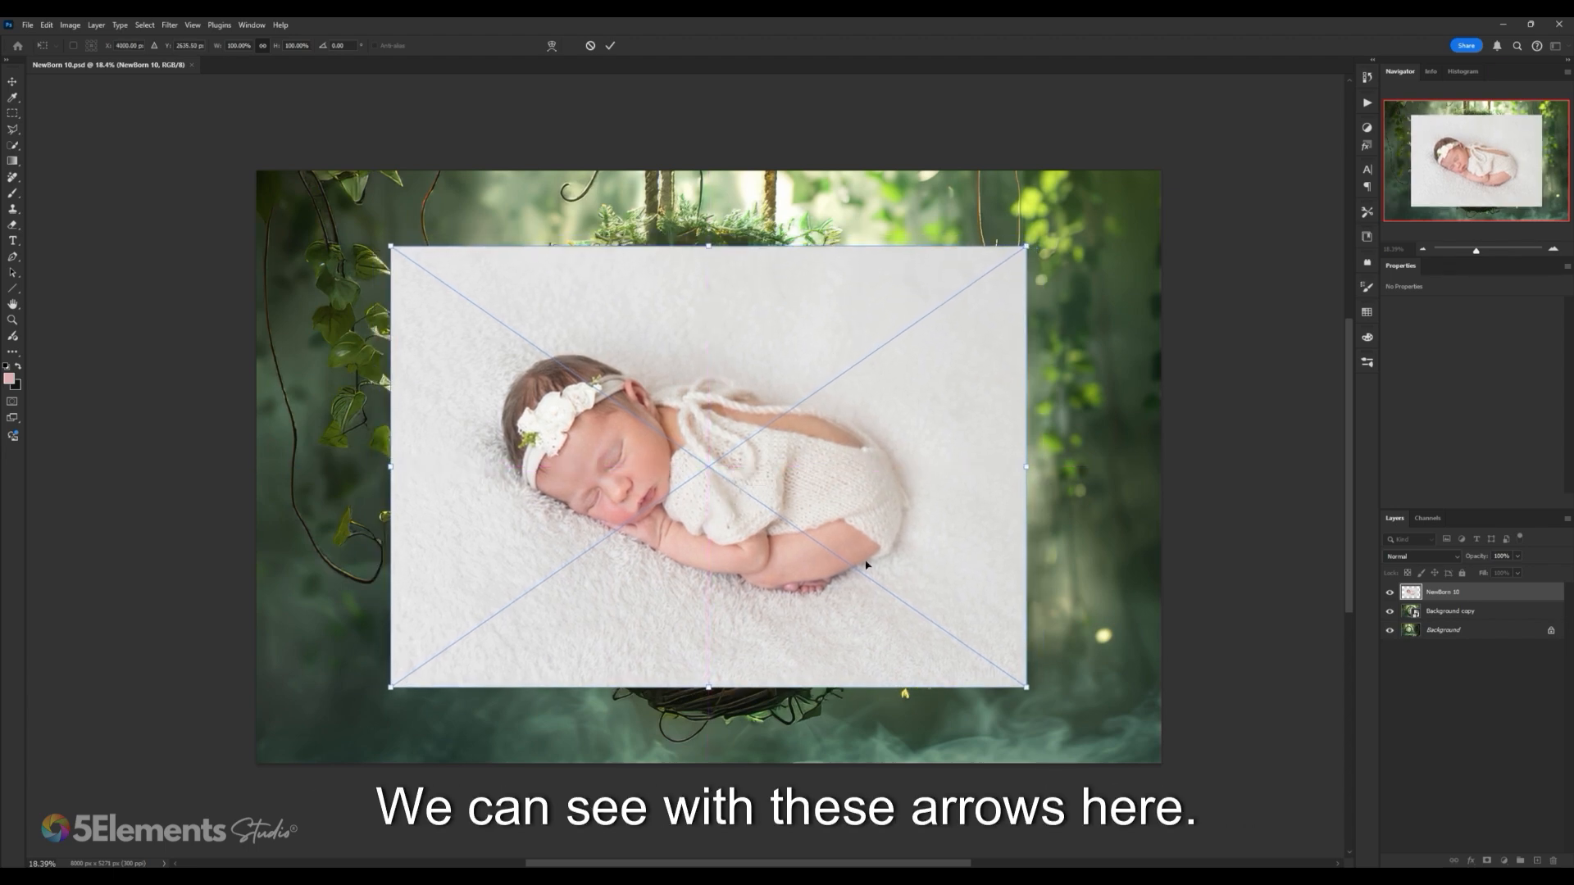
pyautogui.doubleClick(703, 527)
pyautogui.press('b')
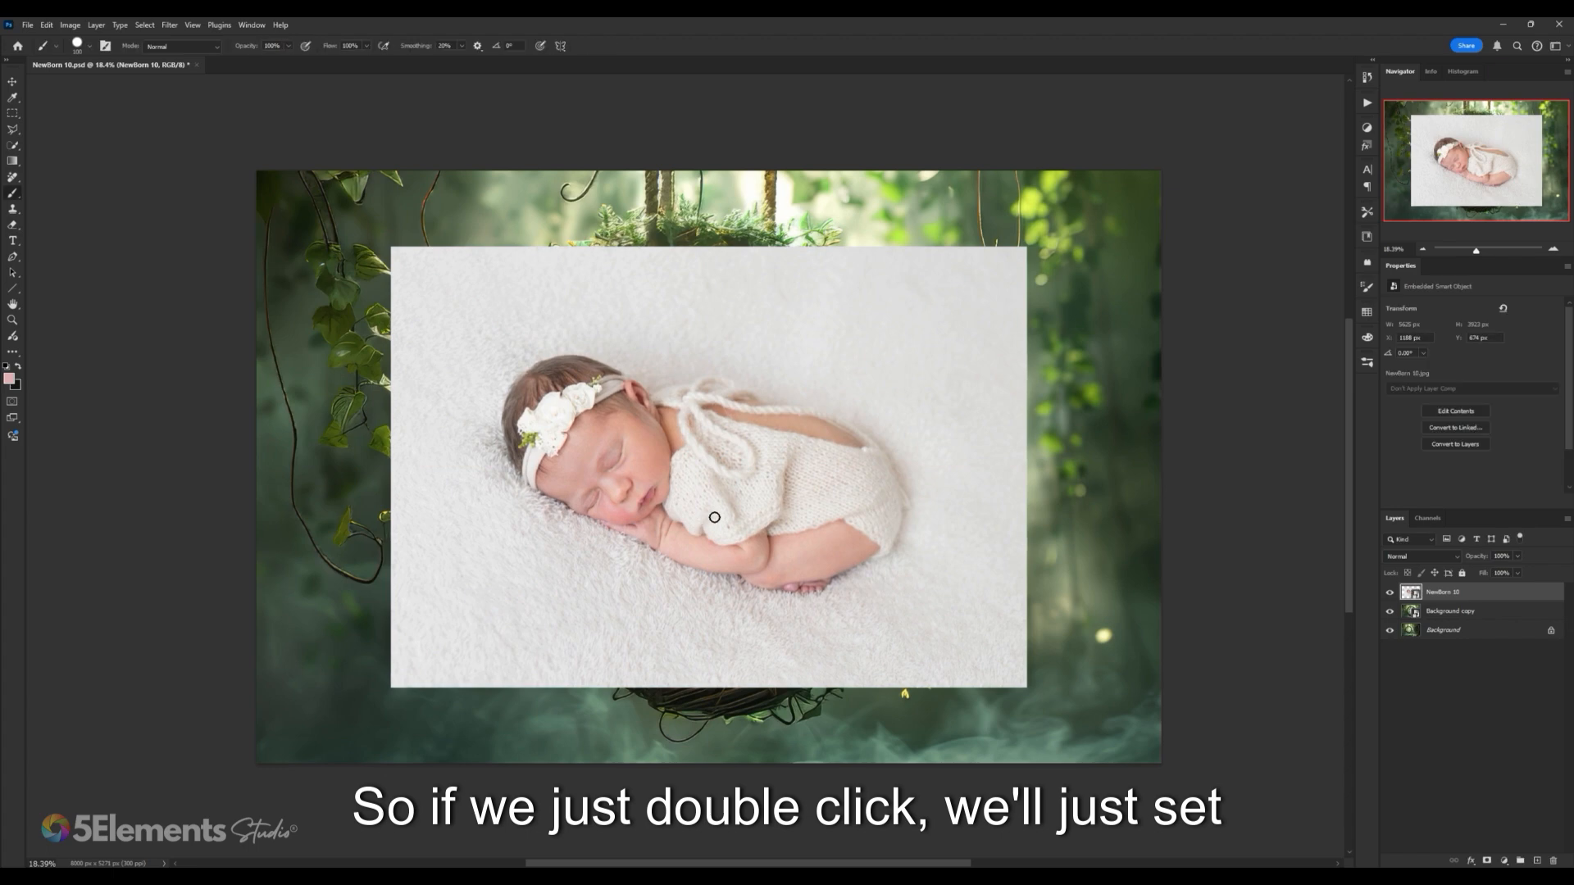
pyautogui.press('v')
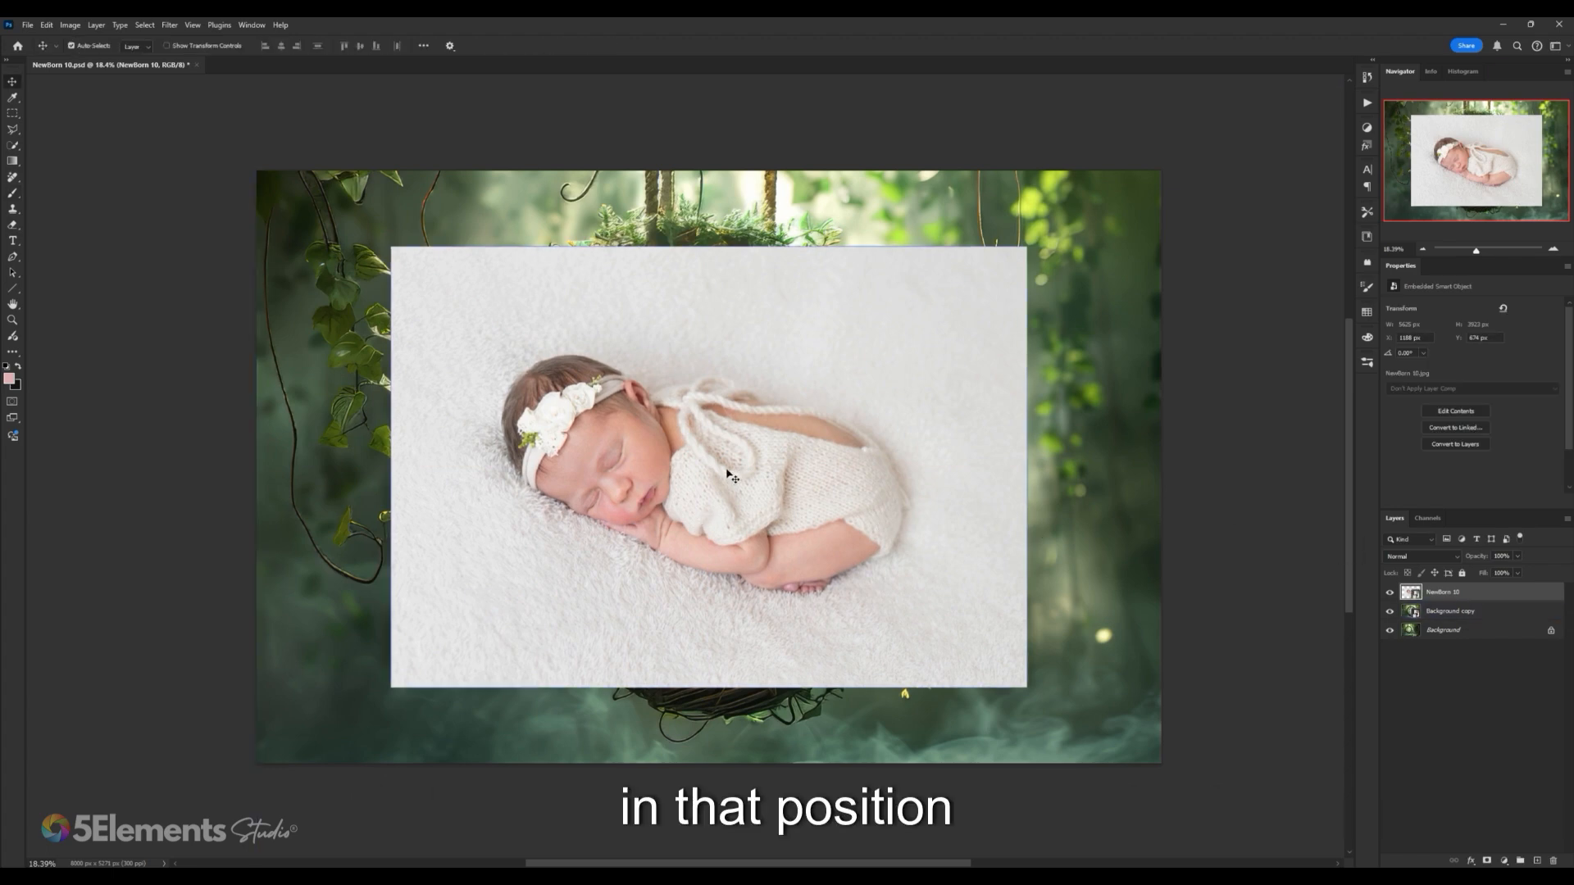
pyautogui.moveTo(700, 480)
pyautogui.mouseDown()
pyautogui.moveTo(748, 493)
pyautogui.moveTo(759, 441)
pyautogui.moveTo(777, 479)
pyautogui.moveTo(623, 507)
pyautogui.mouseUp()
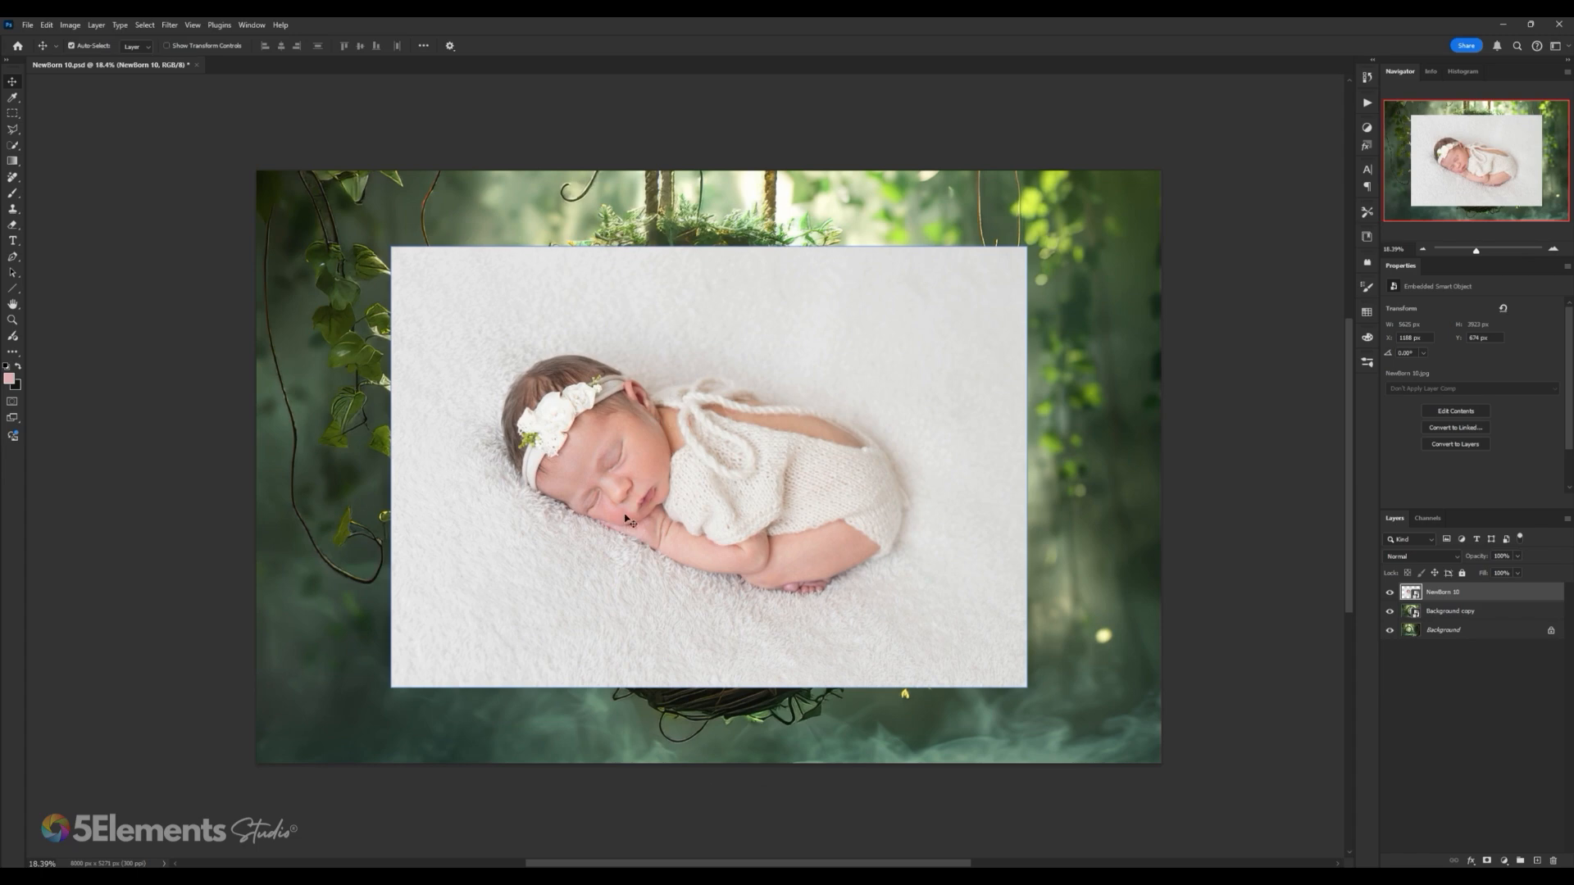
# Step: Examine the edges of the baby, knitted outfit and woolly mat up close to judge where they are sharp or soft
pyautogui.scroll(2, 656, 453)
pyautogui.scroll(-2, 676, 464)
pyautogui.scroll(2, 692, 474)
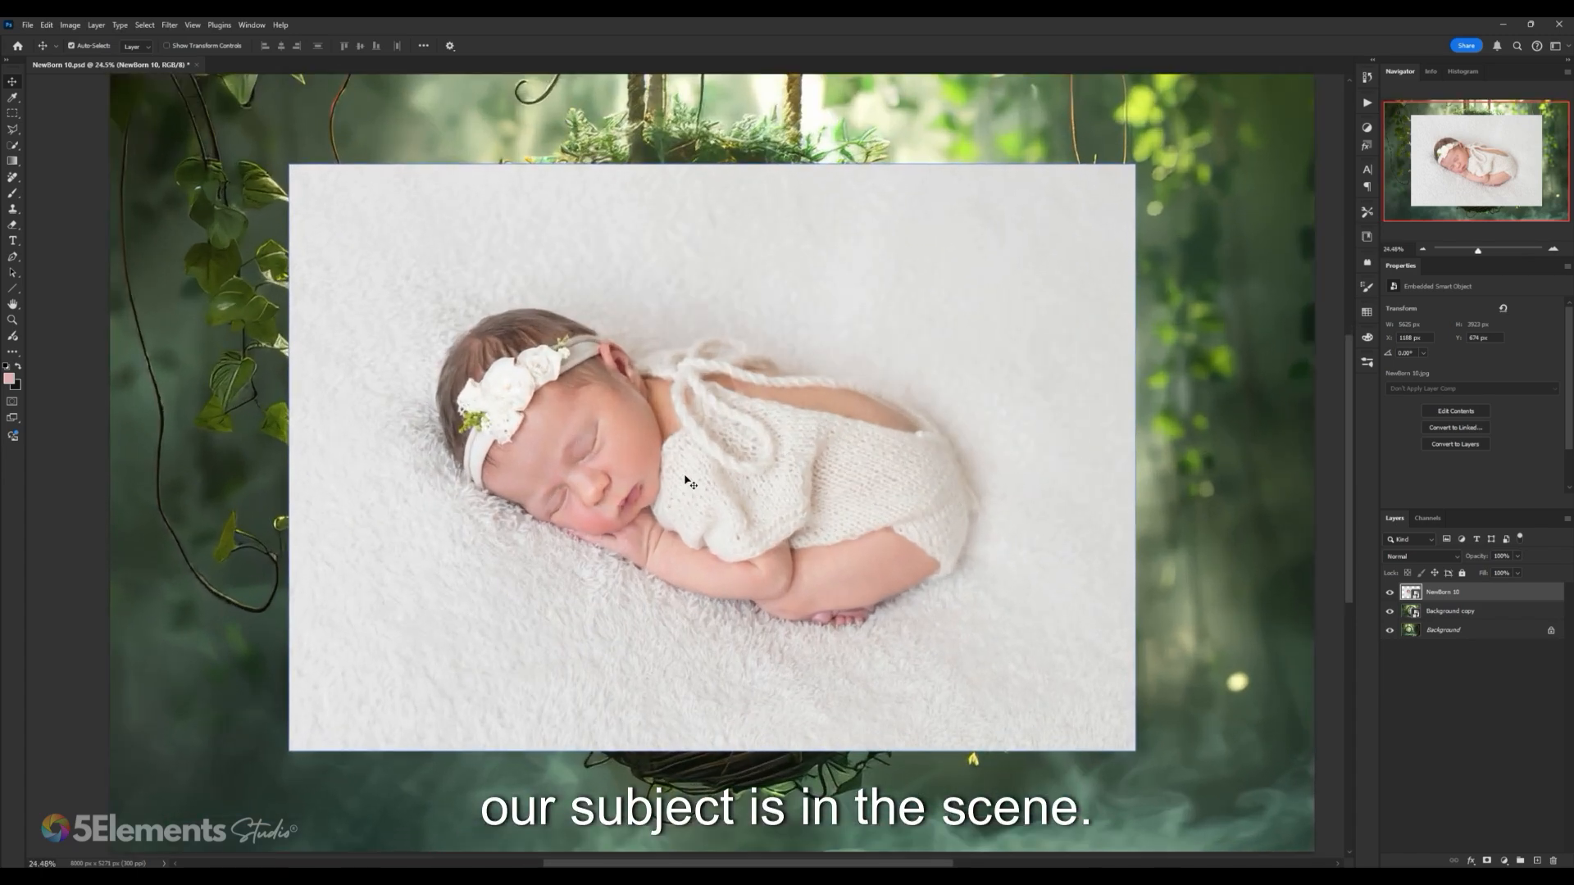
pyautogui.scroll(-1, 796, 477)
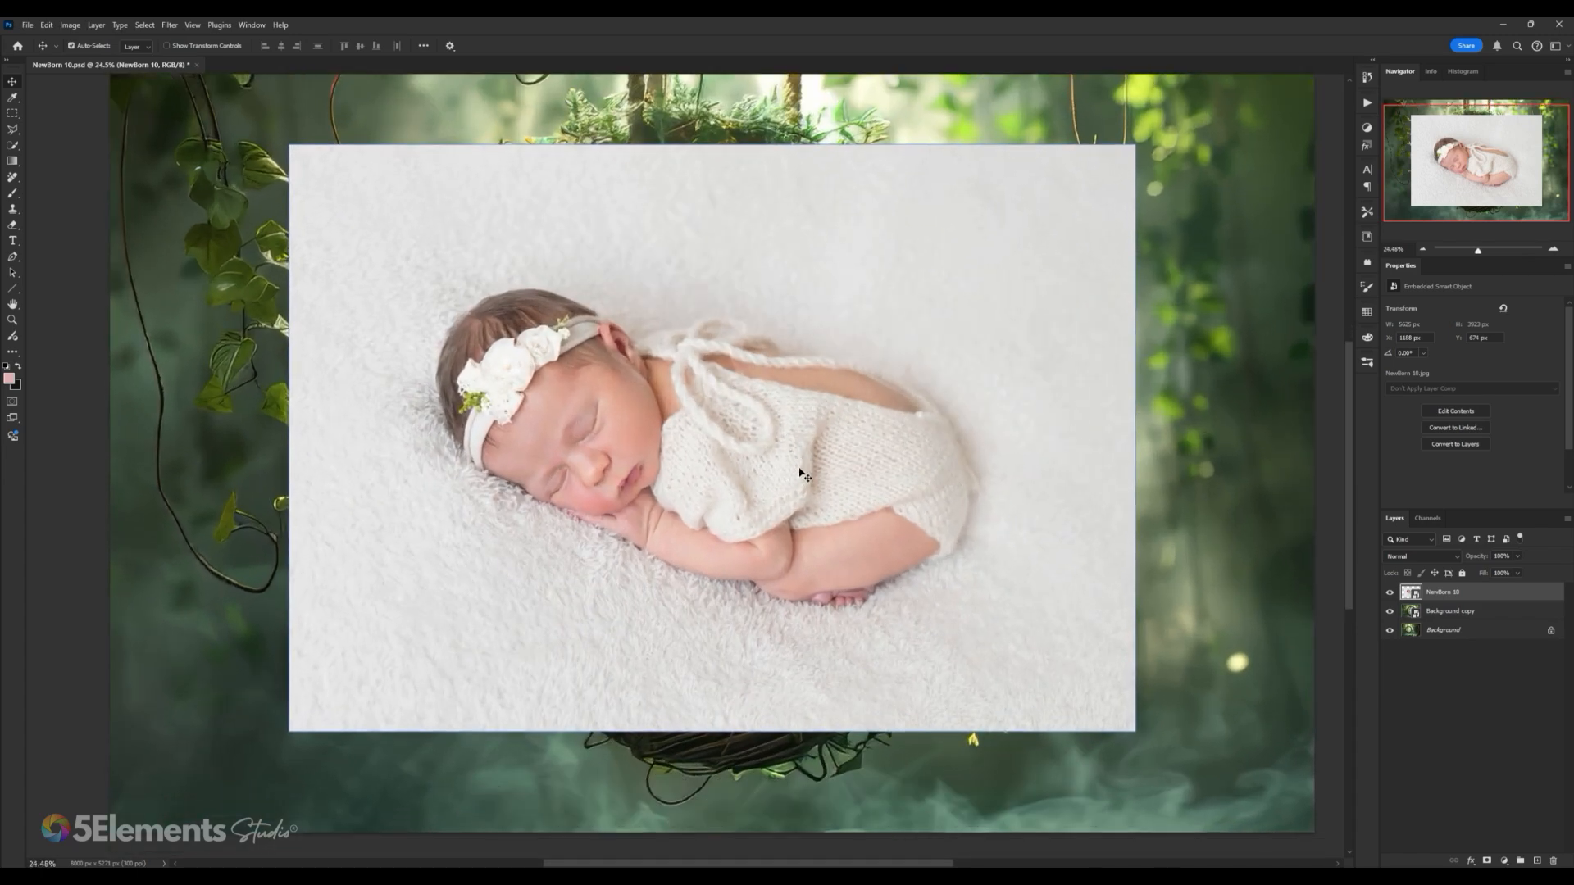
pyautogui.hotkey('alt', 'Tab')
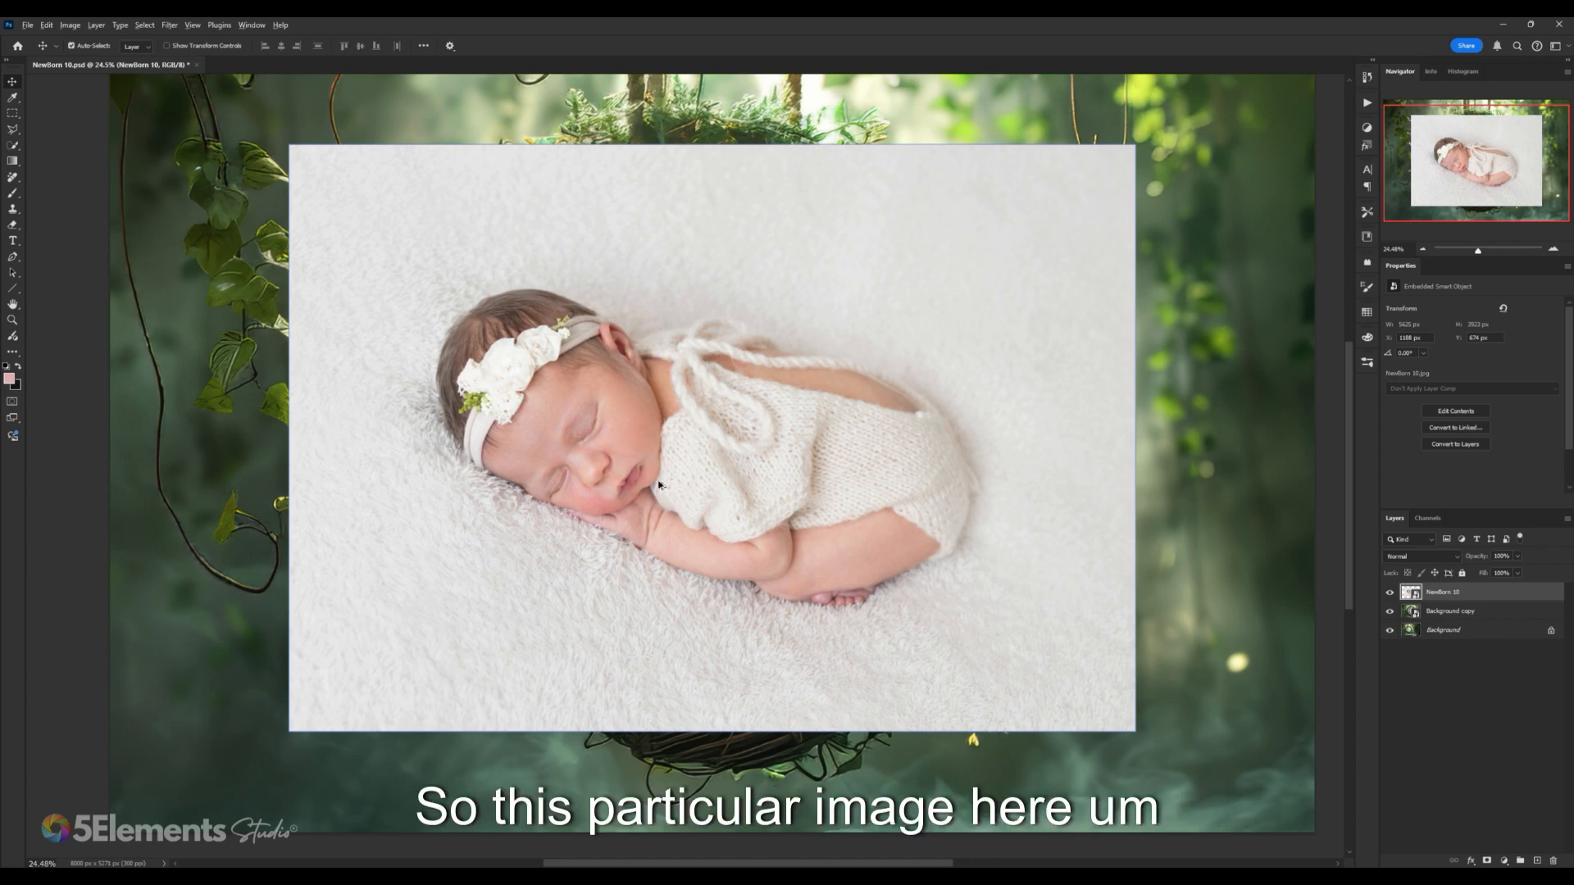
pyautogui.moveTo(660, 485)
pyautogui.mouseDown()
pyautogui.moveTo(790, 534)
pyautogui.moveTo(751, 480)
pyautogui.moveTo(832, 477)
pyautogui.moveTo(969, 596)
pyautogui.mouseUp()
pyautogui.scroll(2, 790, 480)
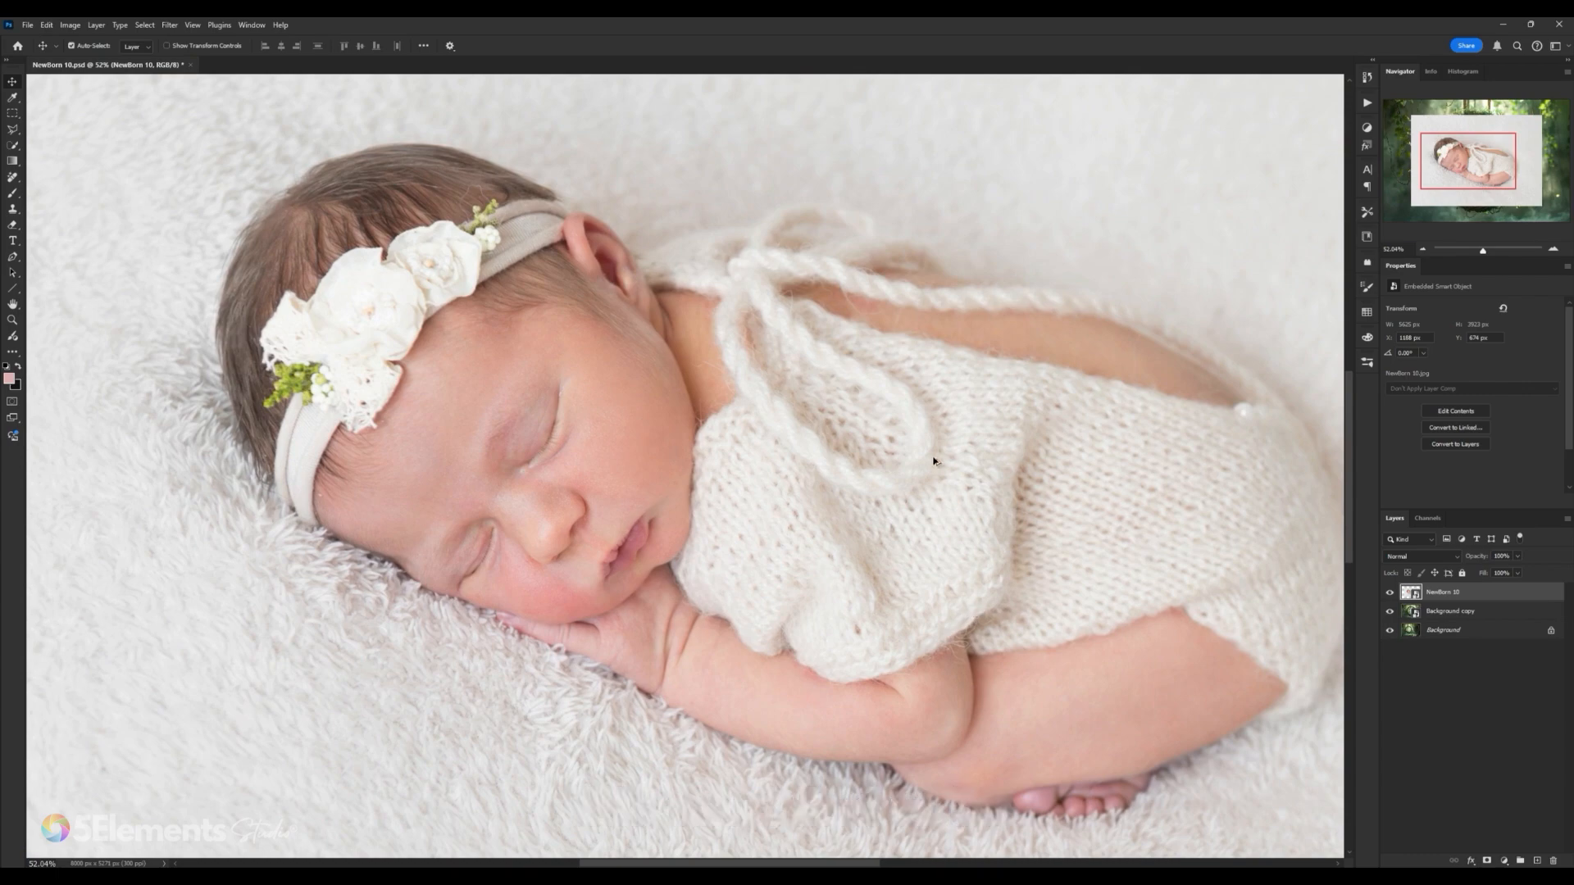
pyautogui.scroll(1, 934, 461)
pyautogui.moveTo(724, 394); pyautogui.dragTo(525, 451)
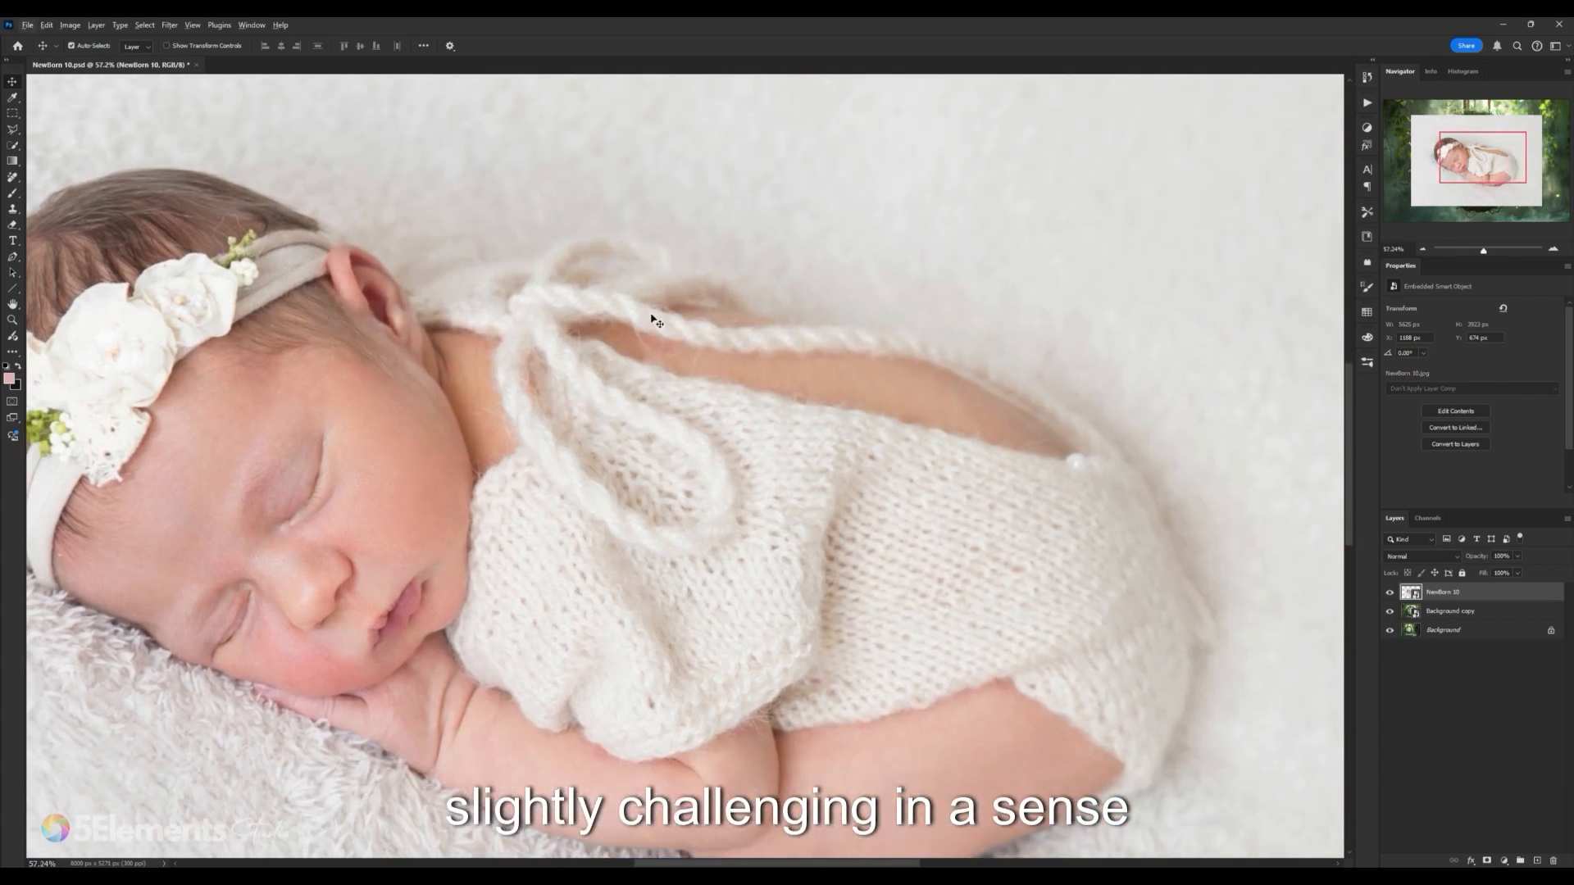
pyautogui.scroll(-2, 773, 450)
pyautogui.moveTo(647, 552); pyautogui.dragTo(738, 368)
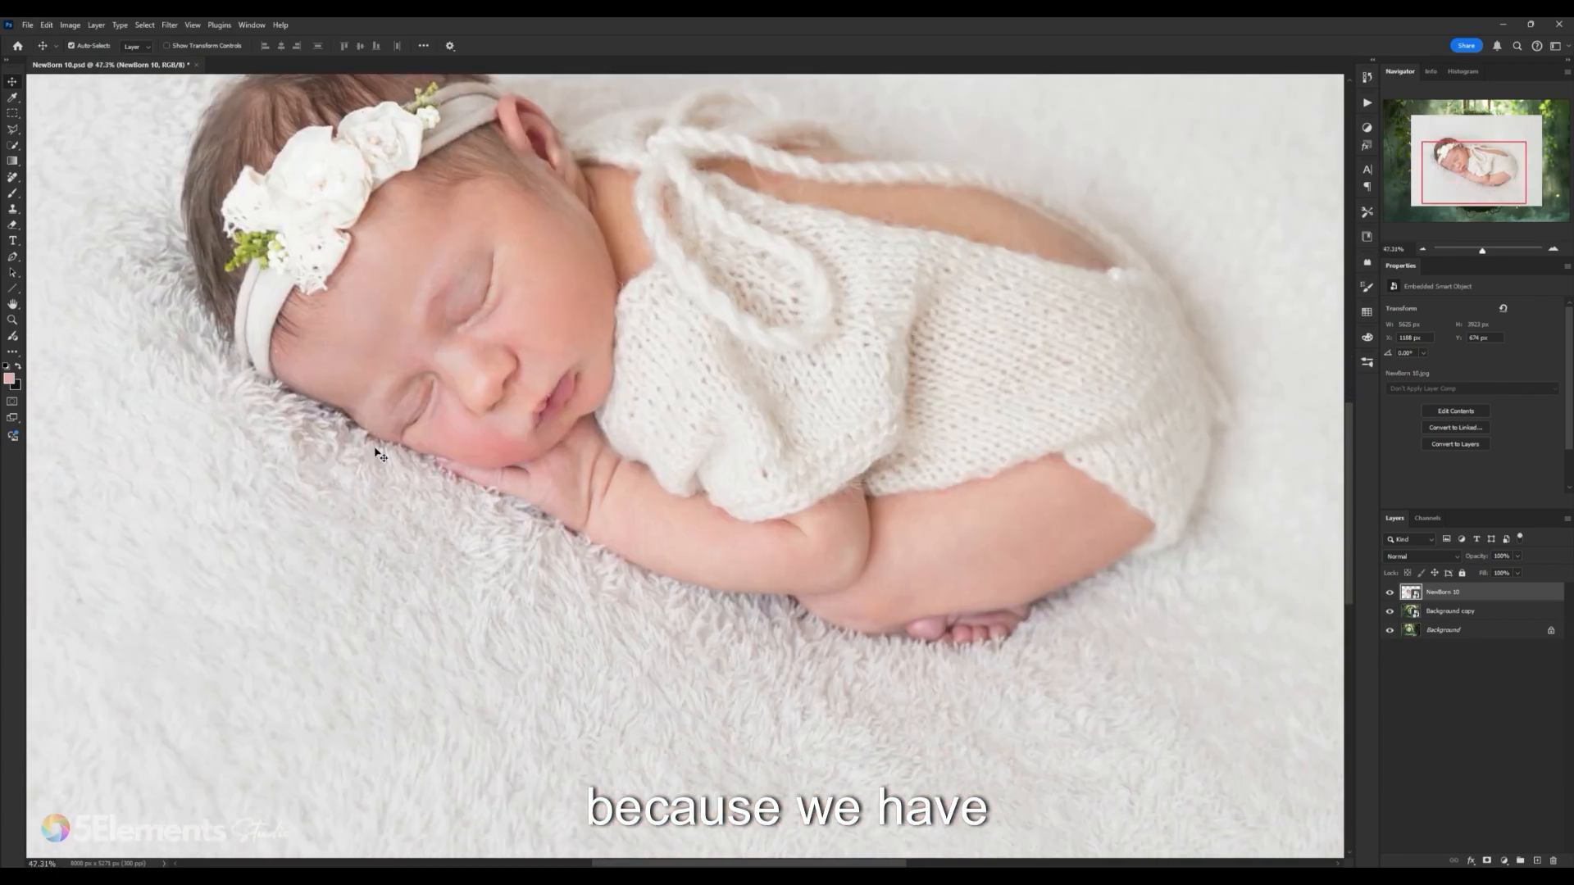
pyautogui.scroll(5, 379, 453)
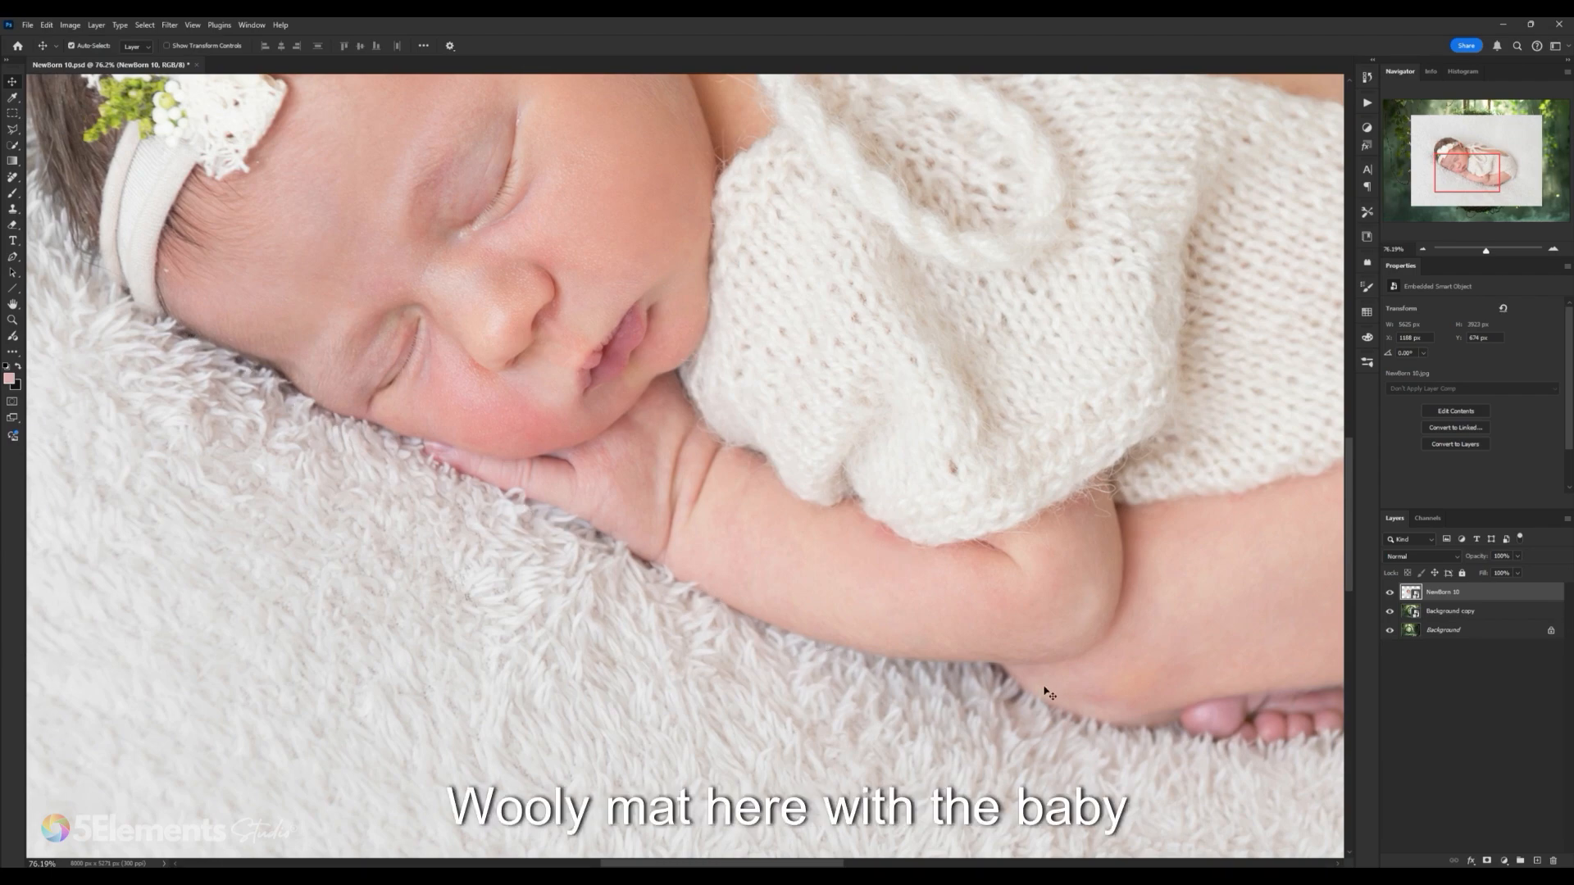
pyautogui.scroll(-3, 943, 648)
pyautogui.scroll(-3, 1069, 644)
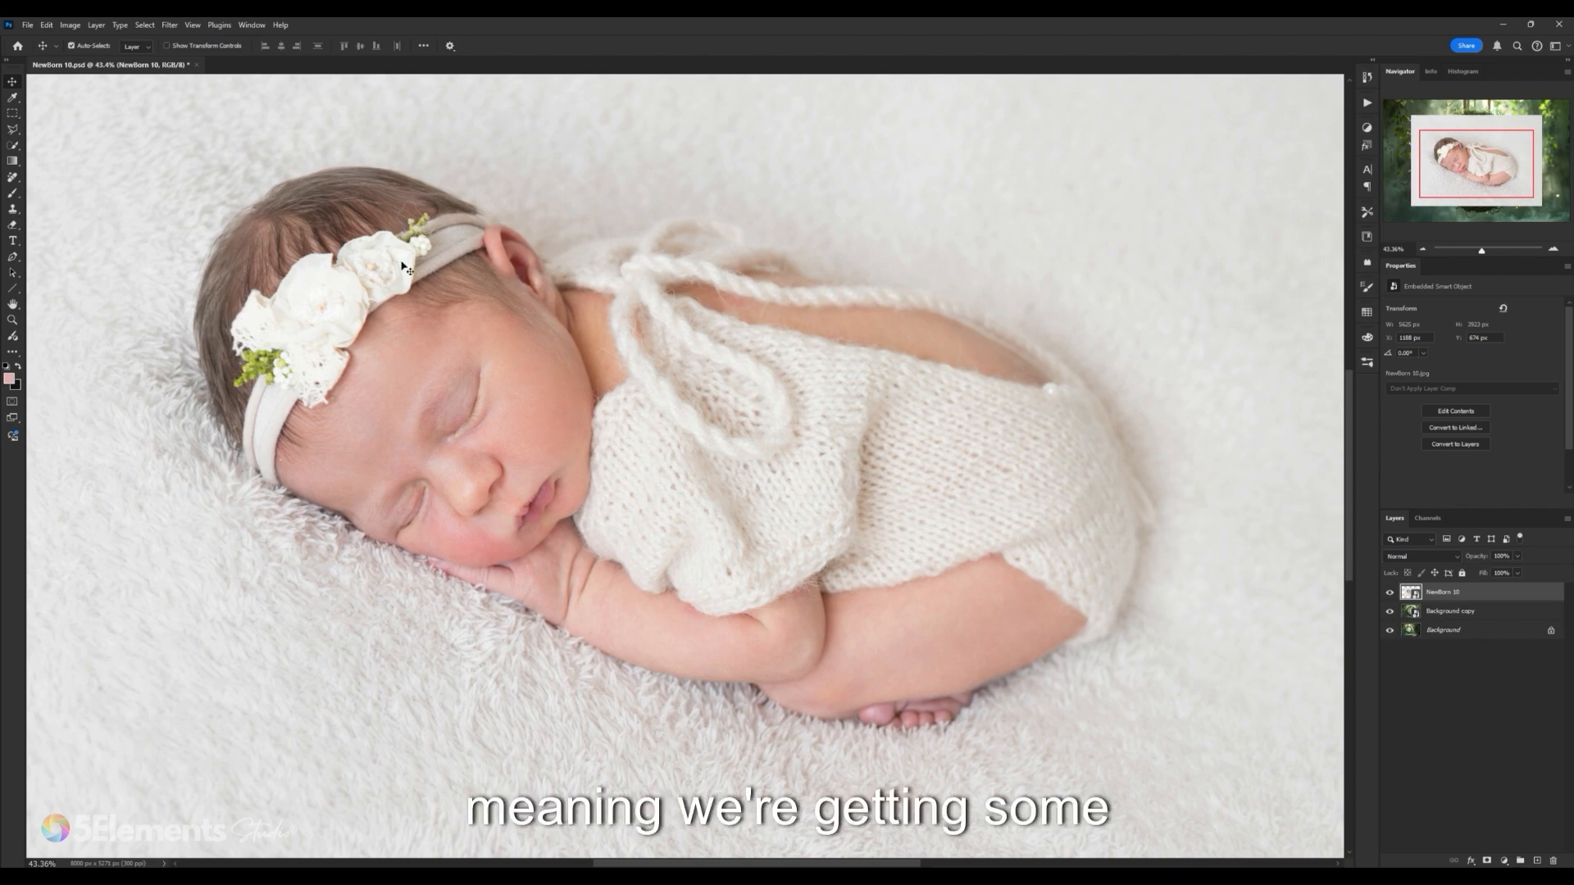
pyautogui.scroll(3, 696, 297)
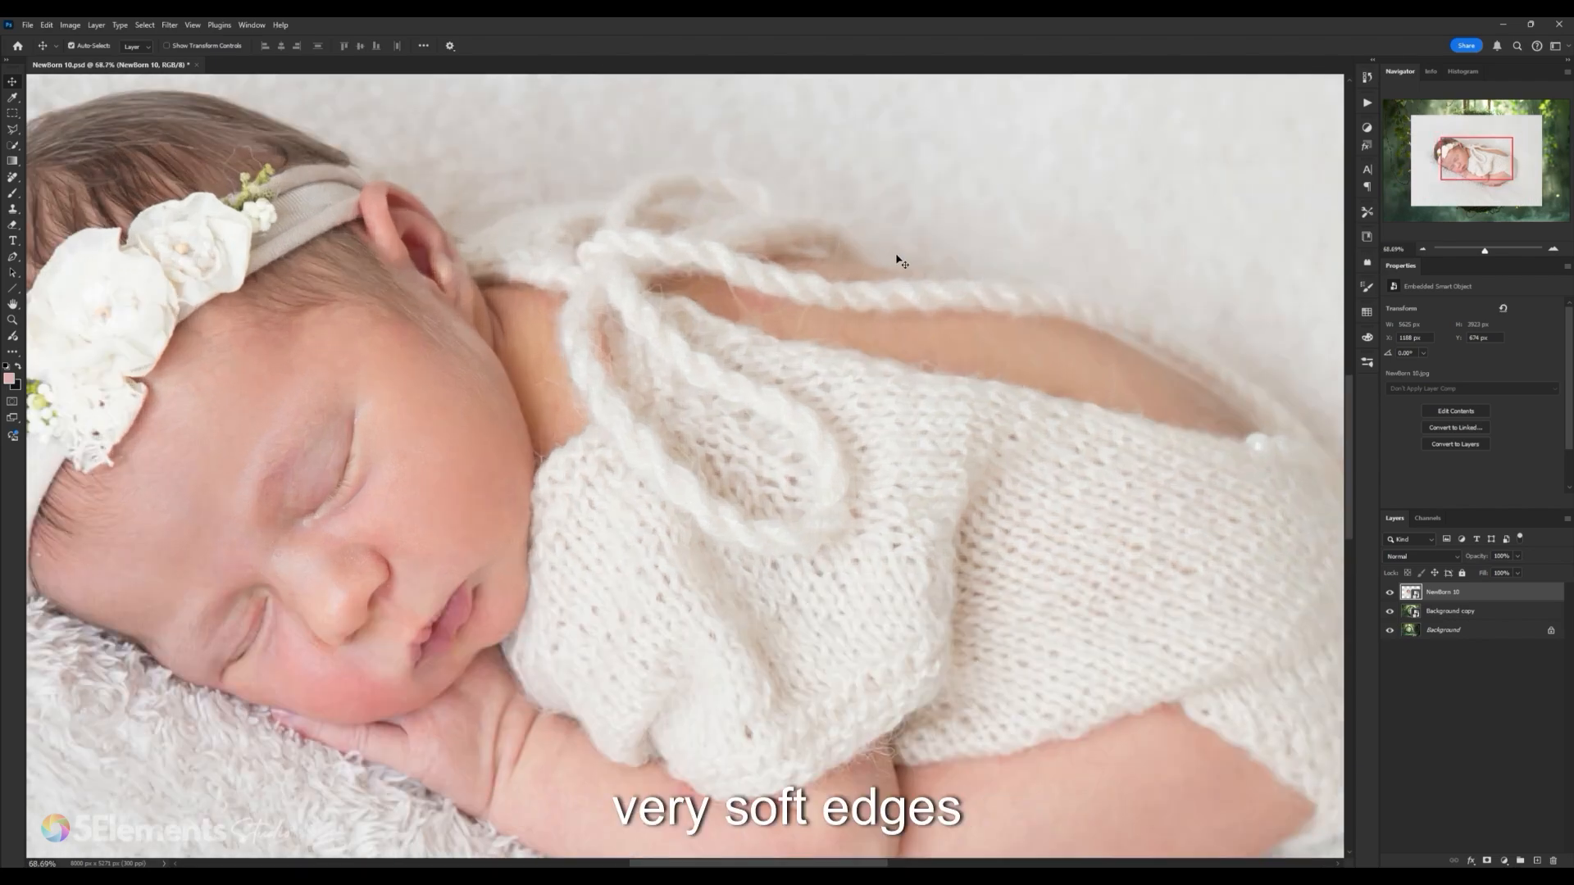
pyautogui.scroll(-2, 900, 260)
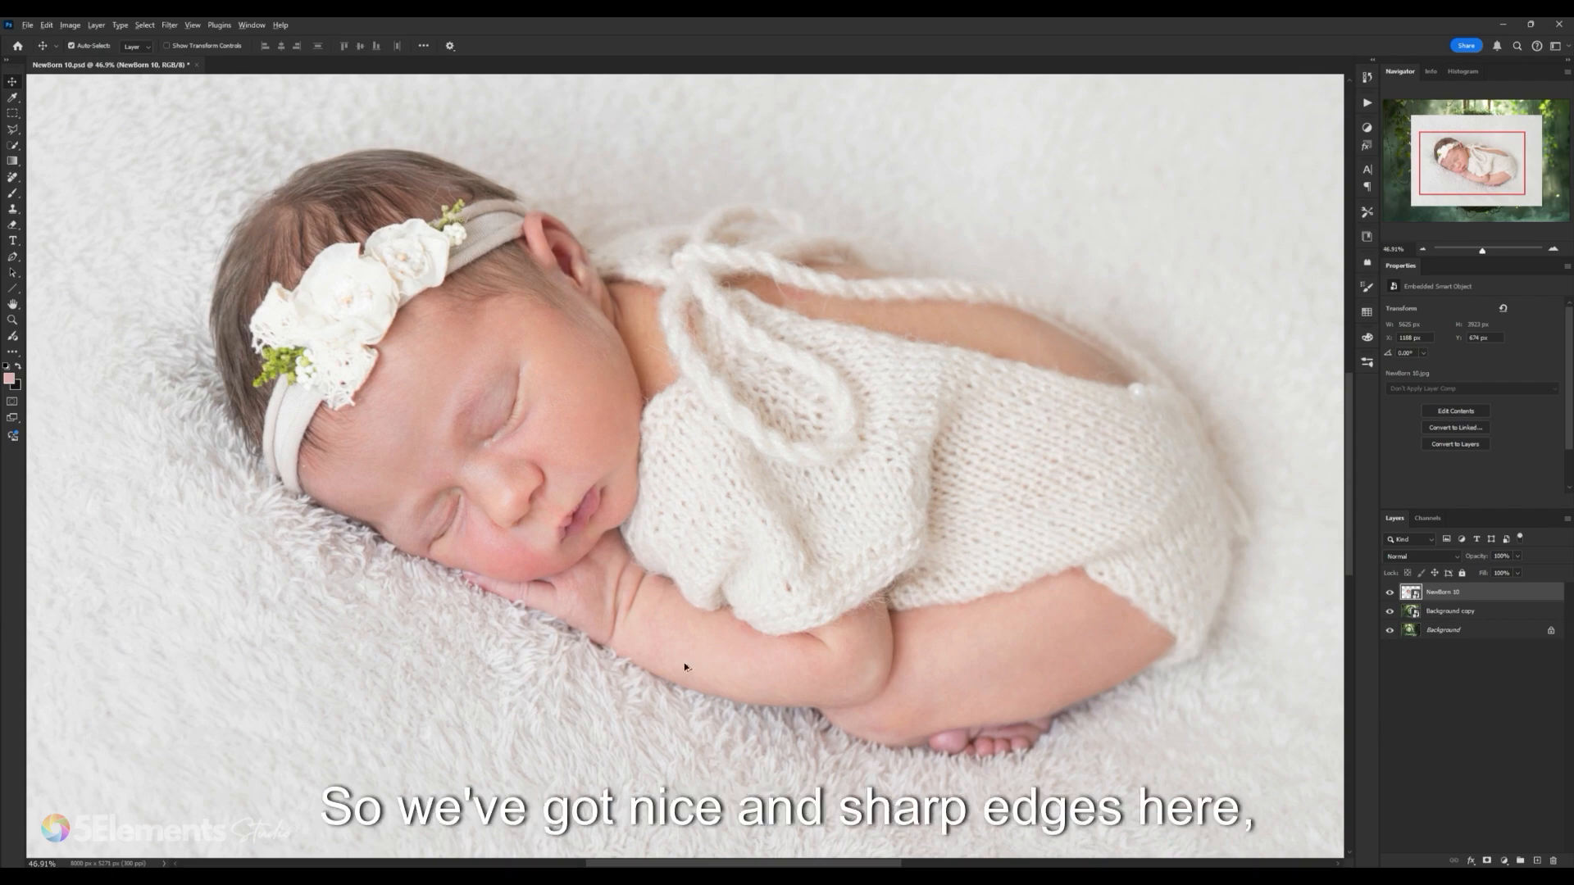
pyautogui.scroll(2, 684, 663)
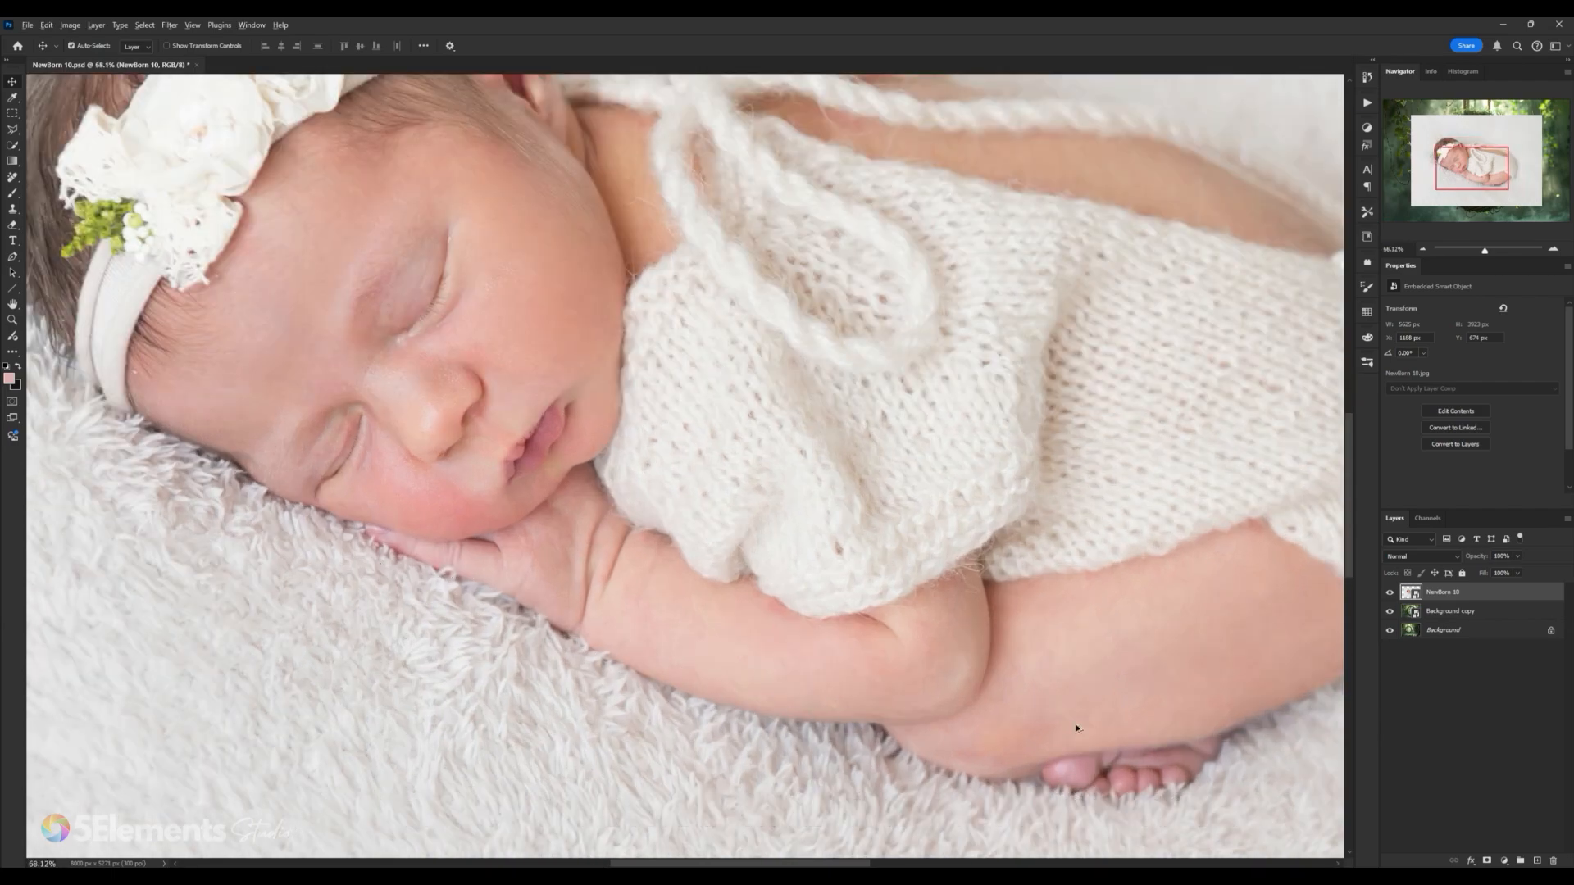
pyautogui.moveTo(1075, 728); pyautogui.dragTo(779, 542)
pyautogui.scroll(1, 622, 574)
pyautogui.scroll(-4, 989, 502)
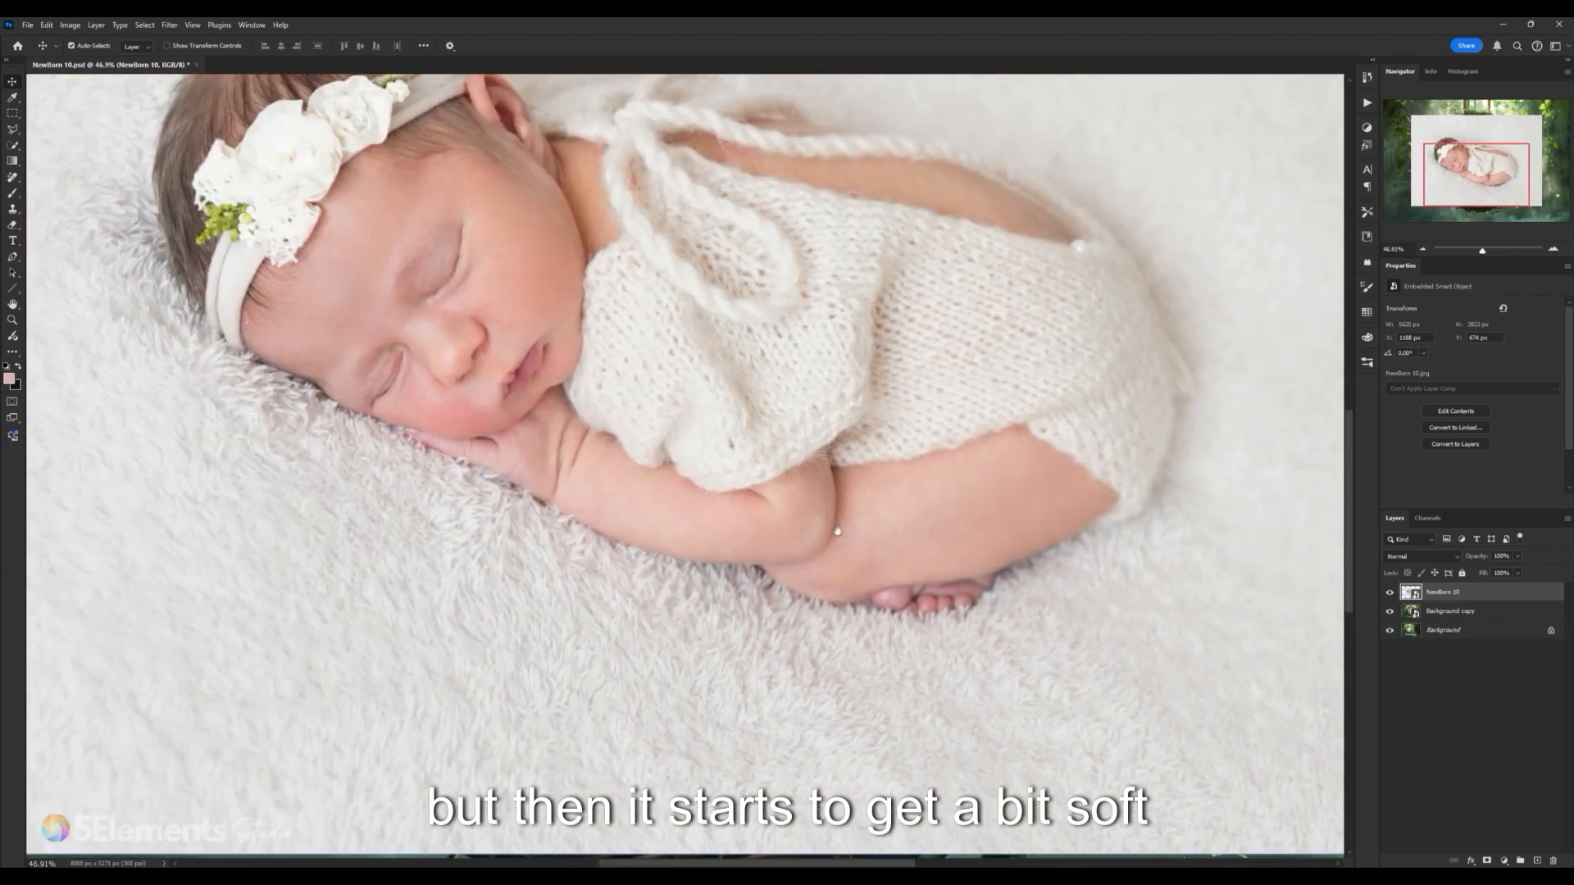
pyautogui.scroll(3, 765, 306)
pyautogui.scroll(-5, 1093, 381)
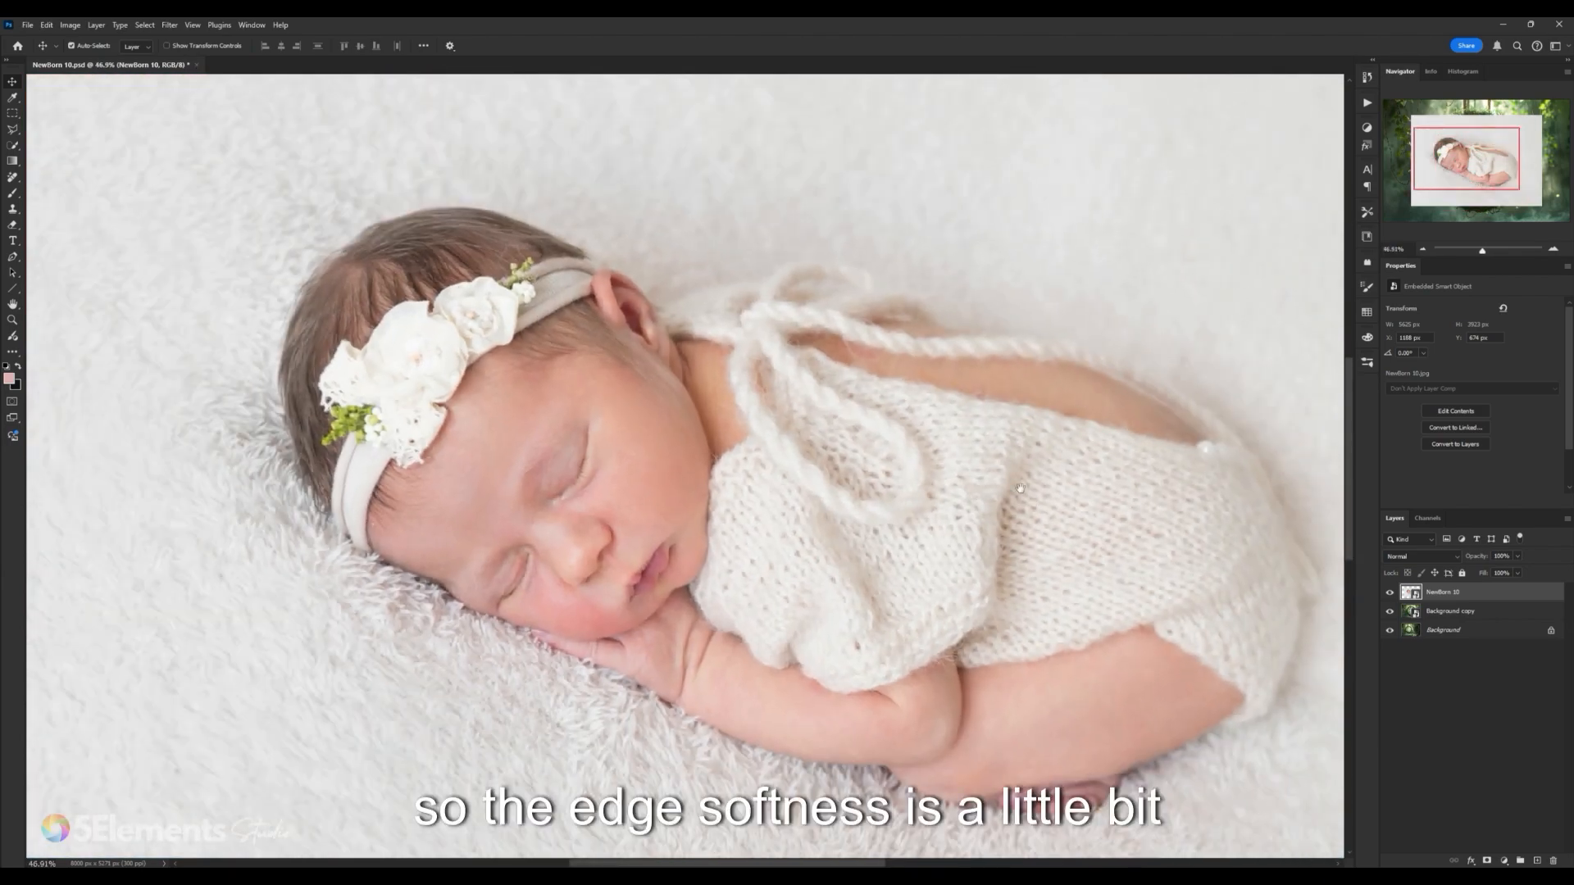
pyautogui.scroll(2, 975, 448)
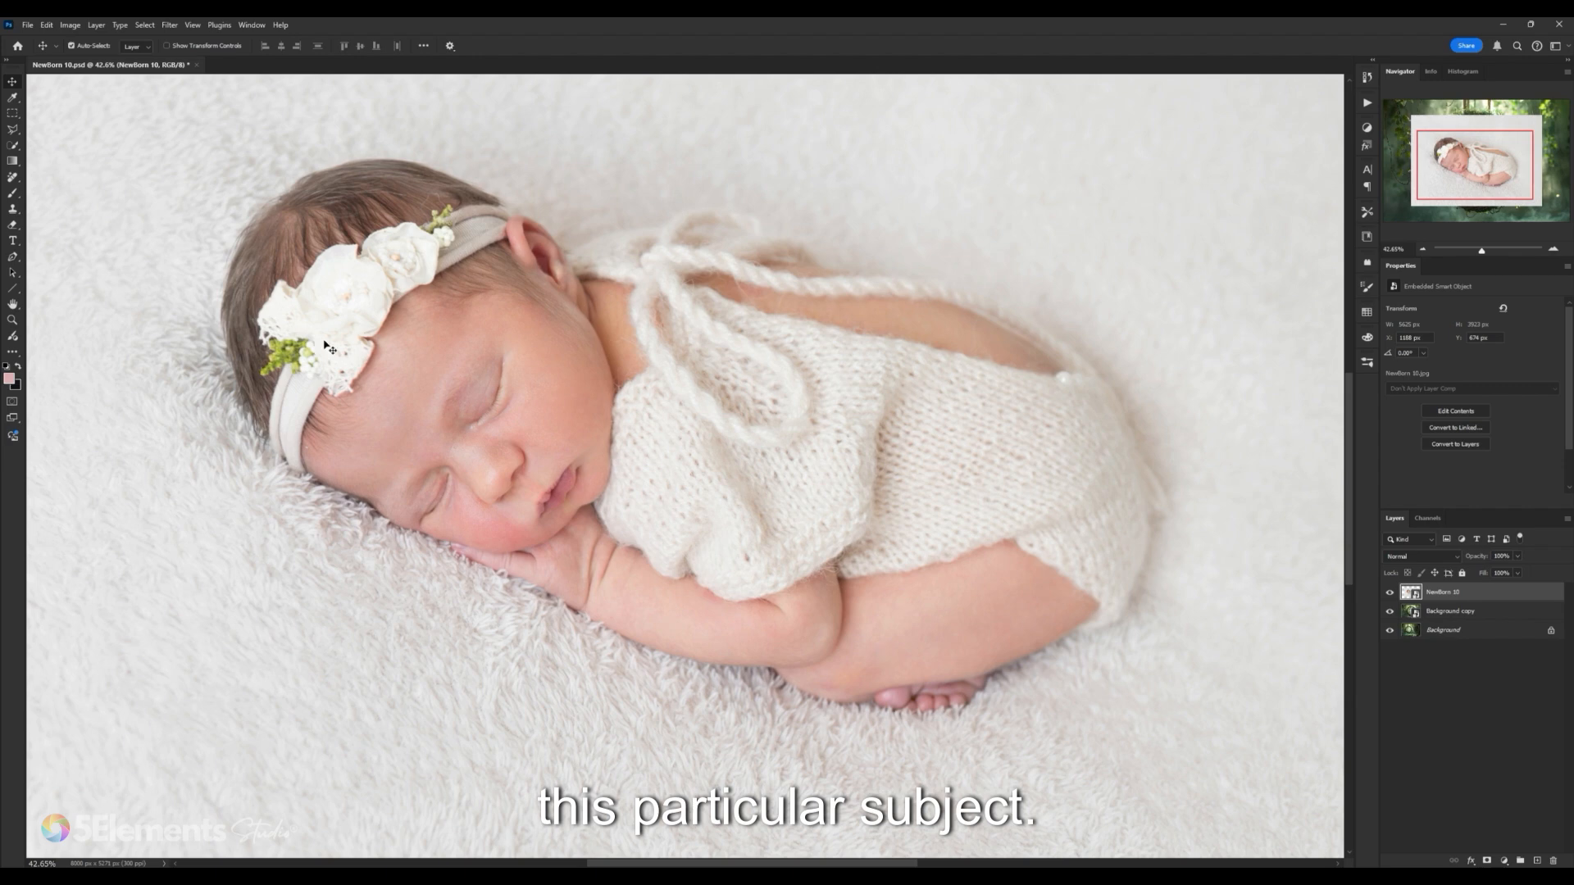
# Step: Run Select Subject on the NewBorn 10 layer and add a layer mask from the resulting selection
pyautogui.click(1500, 612)
pyautogui.click(1514, 655)
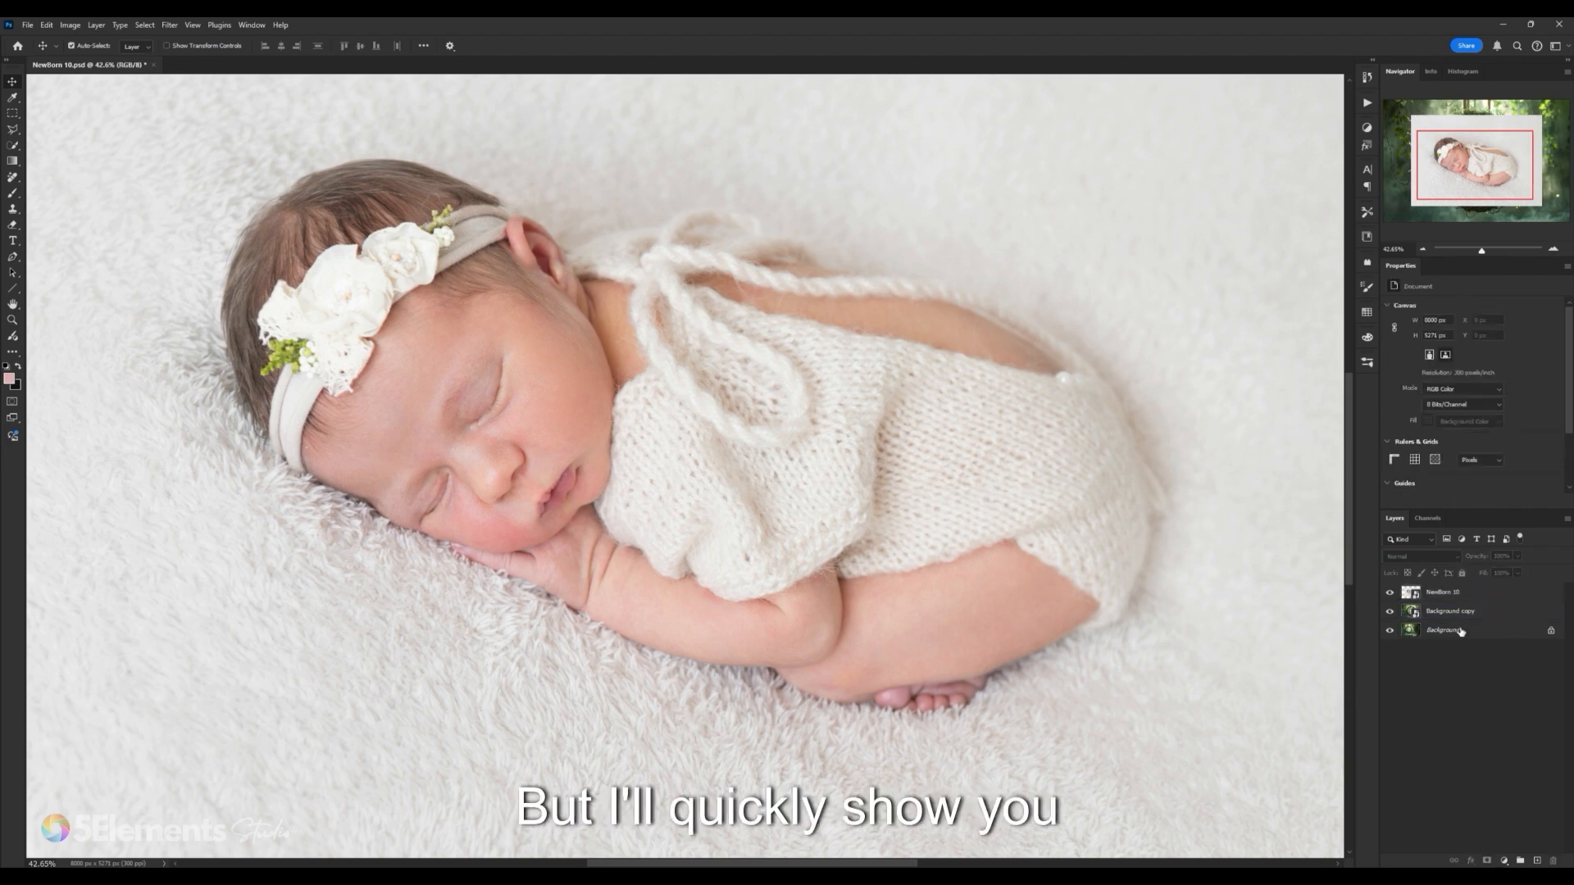
pyautogui.click(1464, 612)
pyautogui.click(1464, 593)
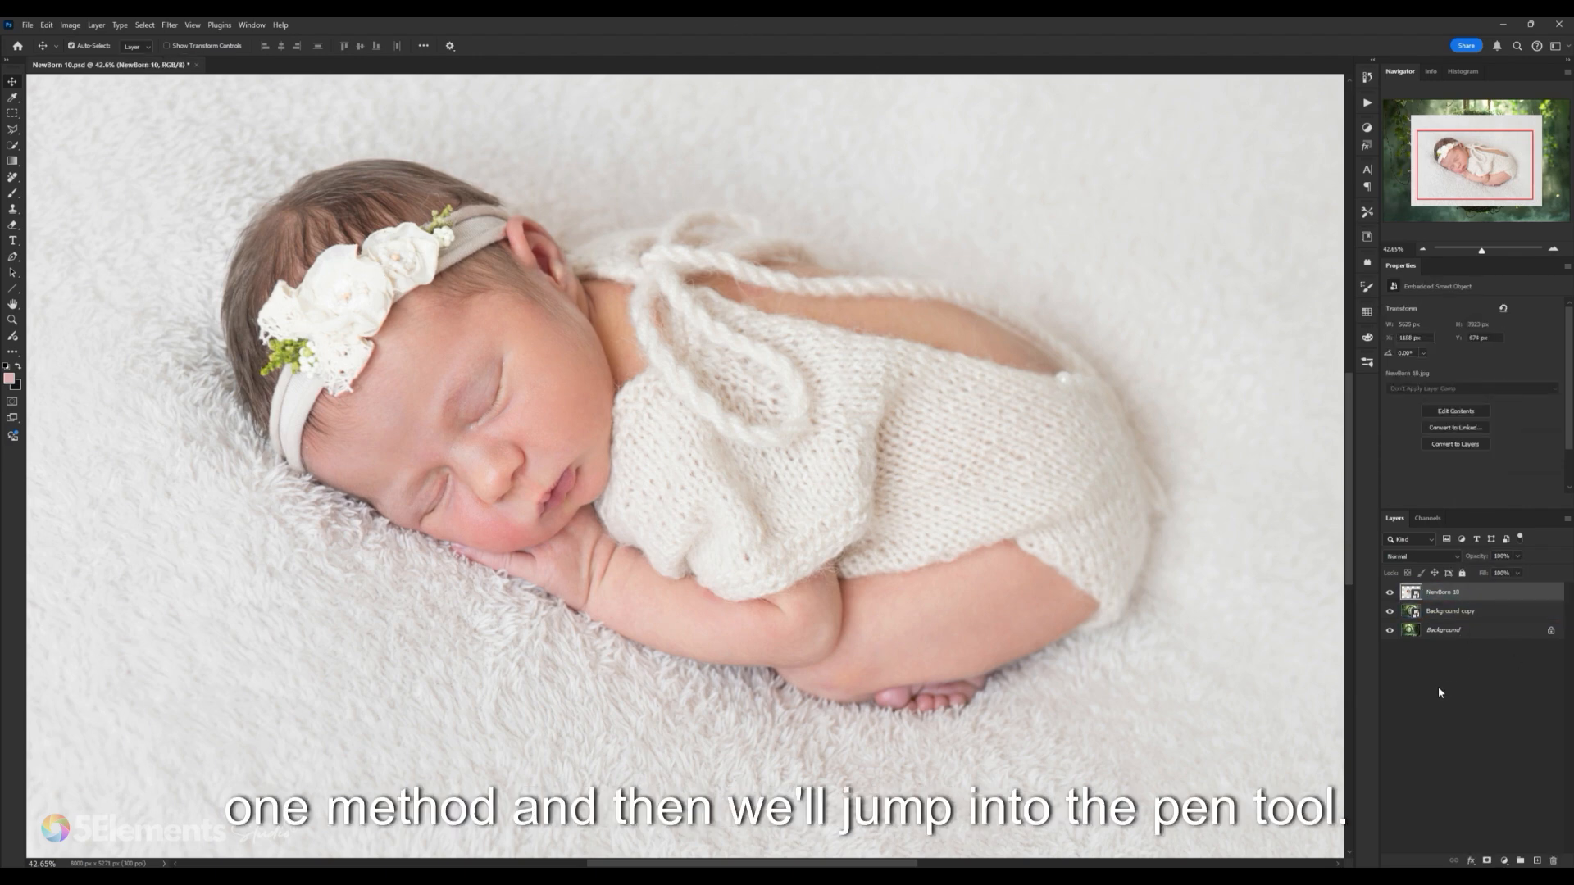
pyautogui.scroll(-2, 659, 484)
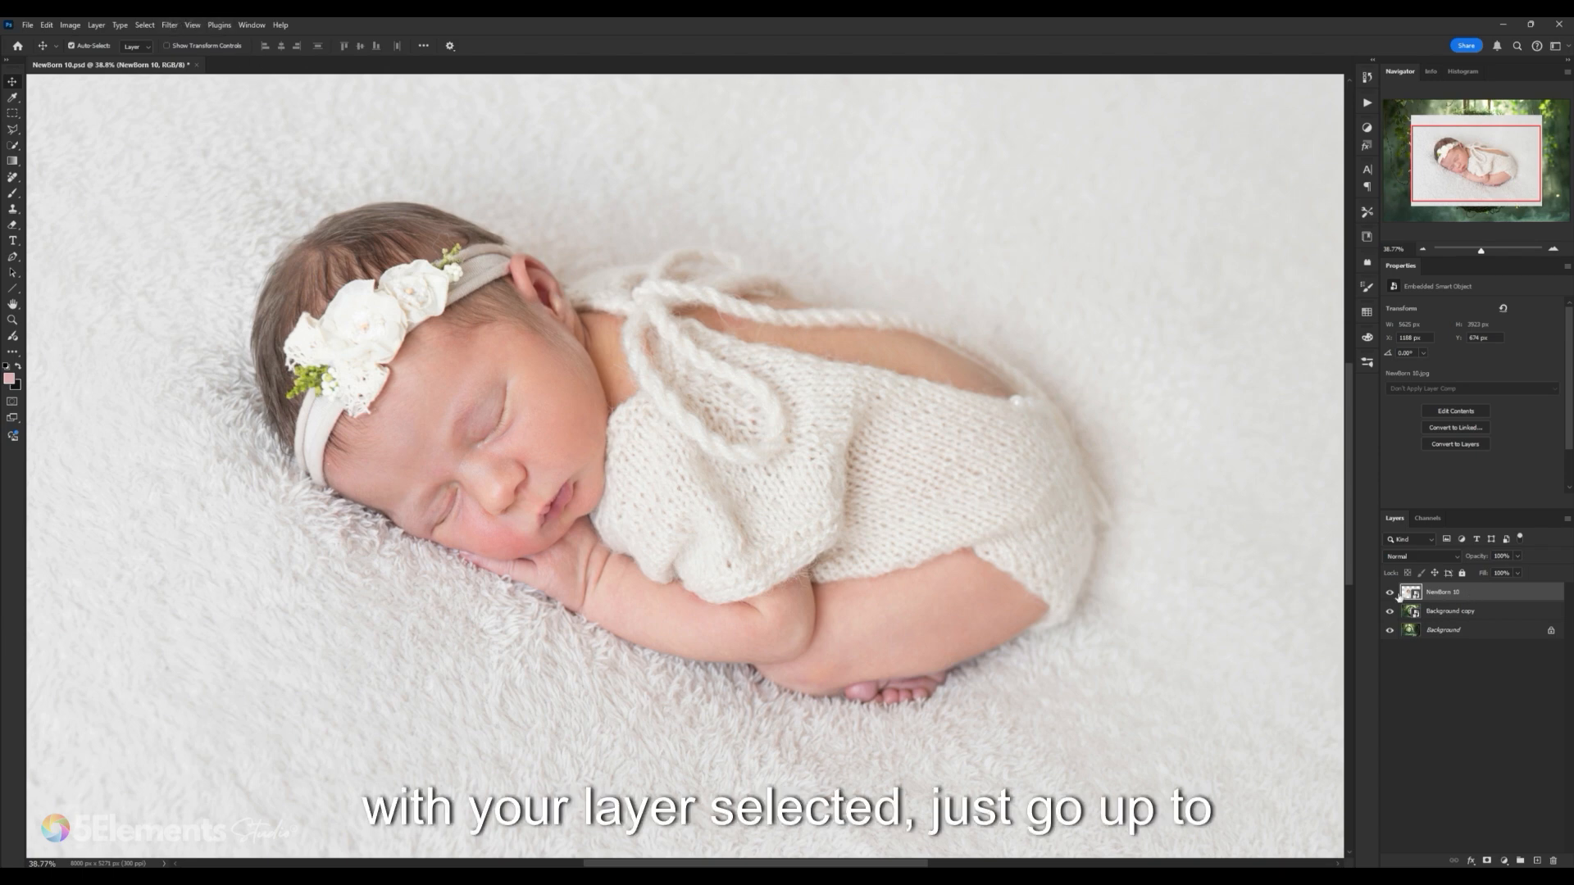
pyautogui.click(145, 24)
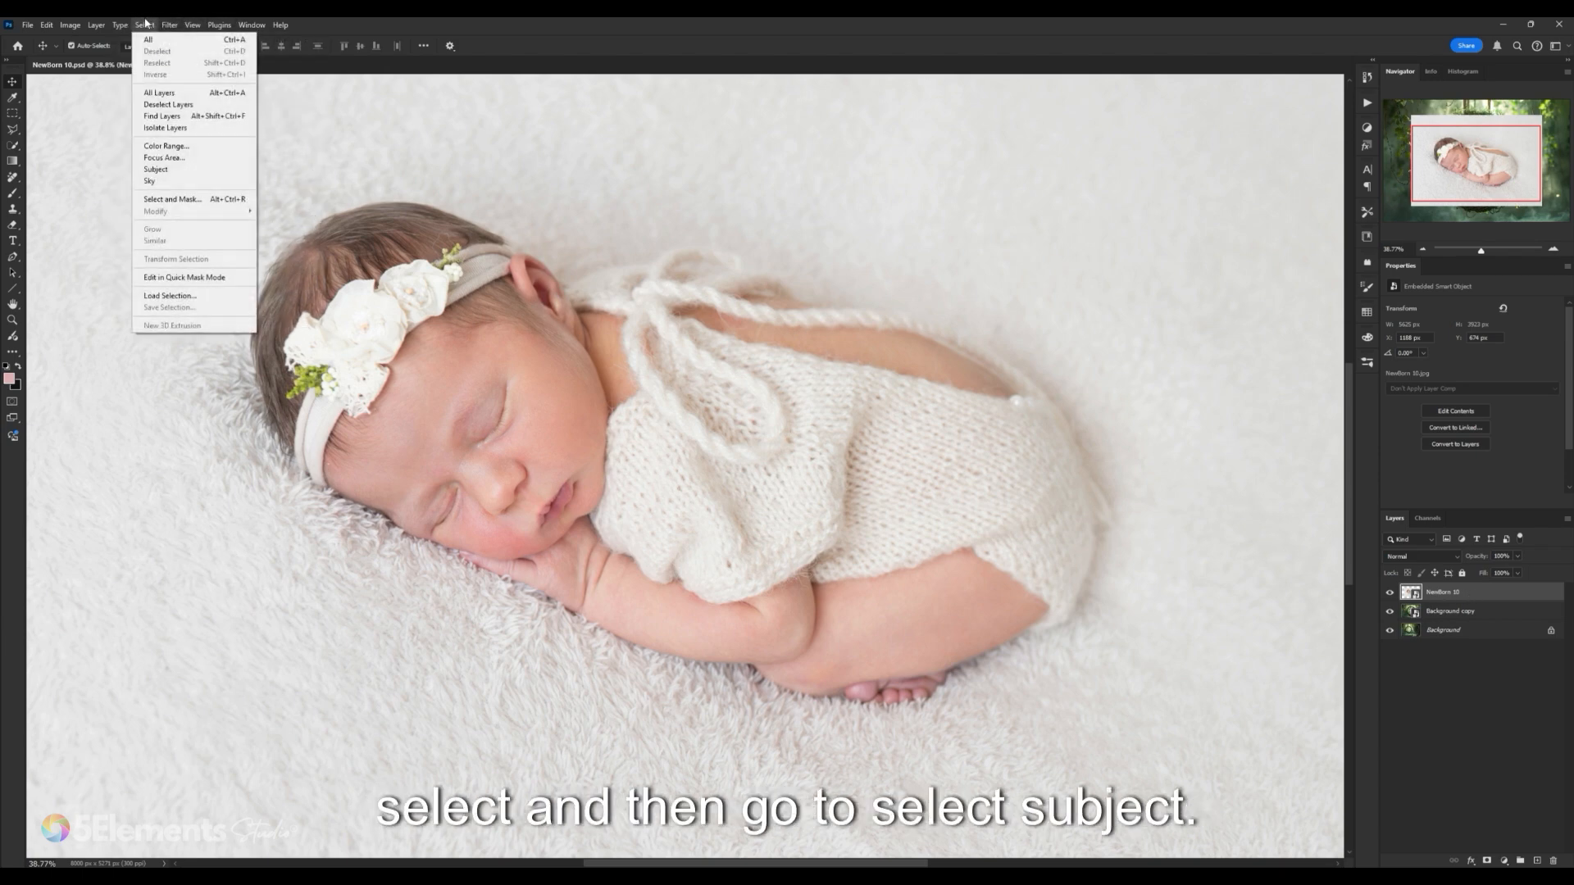
pyautogui.click(177, 169)
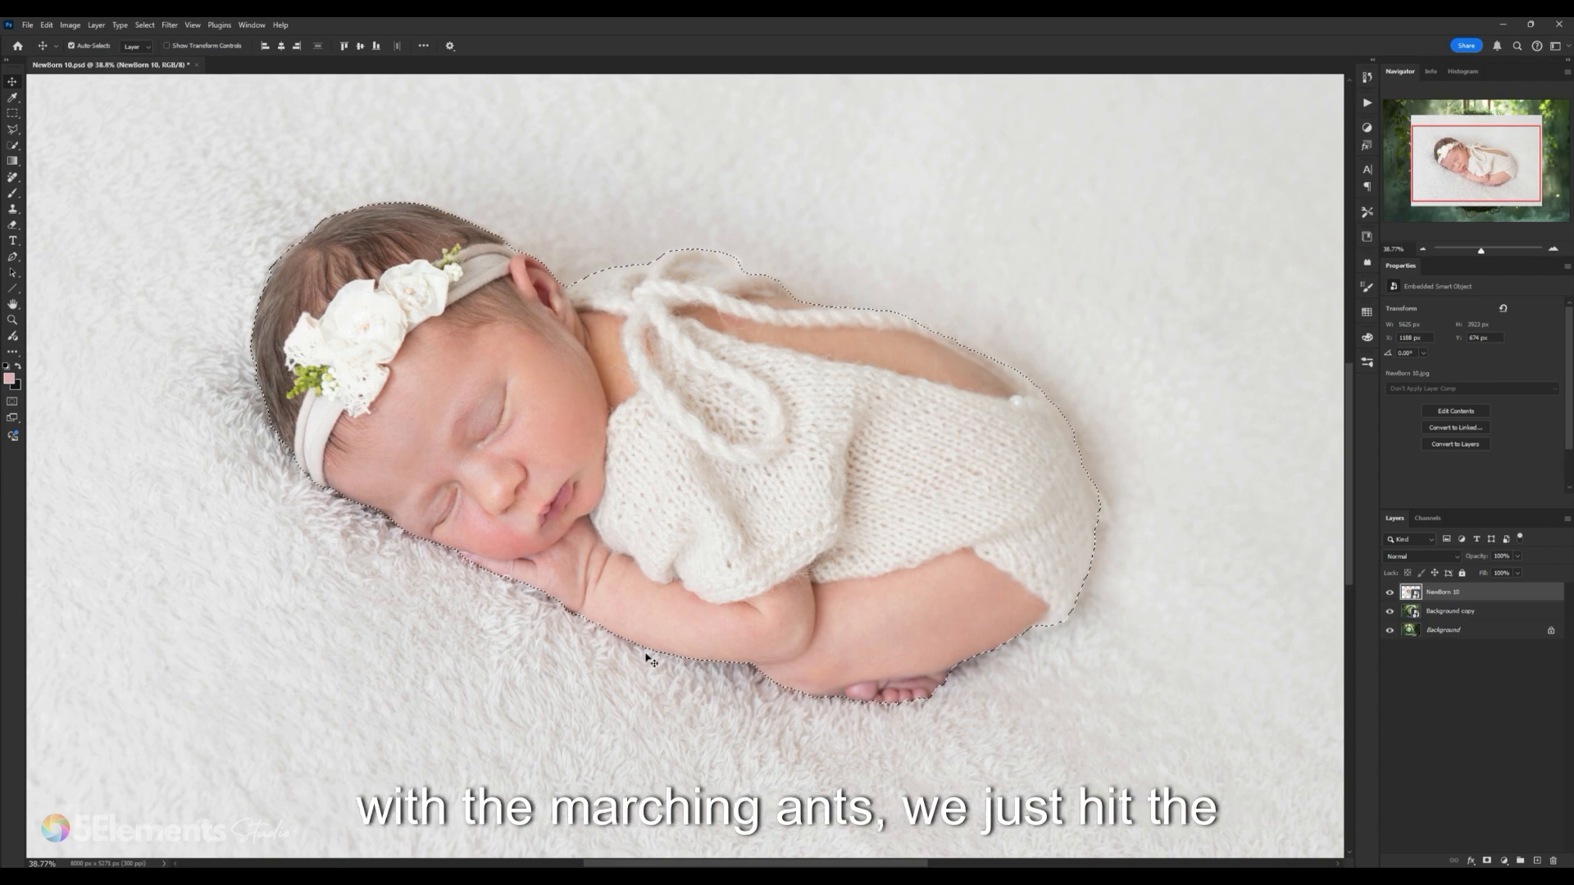
pyautogui.click(1488, 862)
# Step: Examine the masked baby against the wreath, checking the cutout edges along the face, hand and arm up close
pyautogui.scroll(-2, 837, 470)
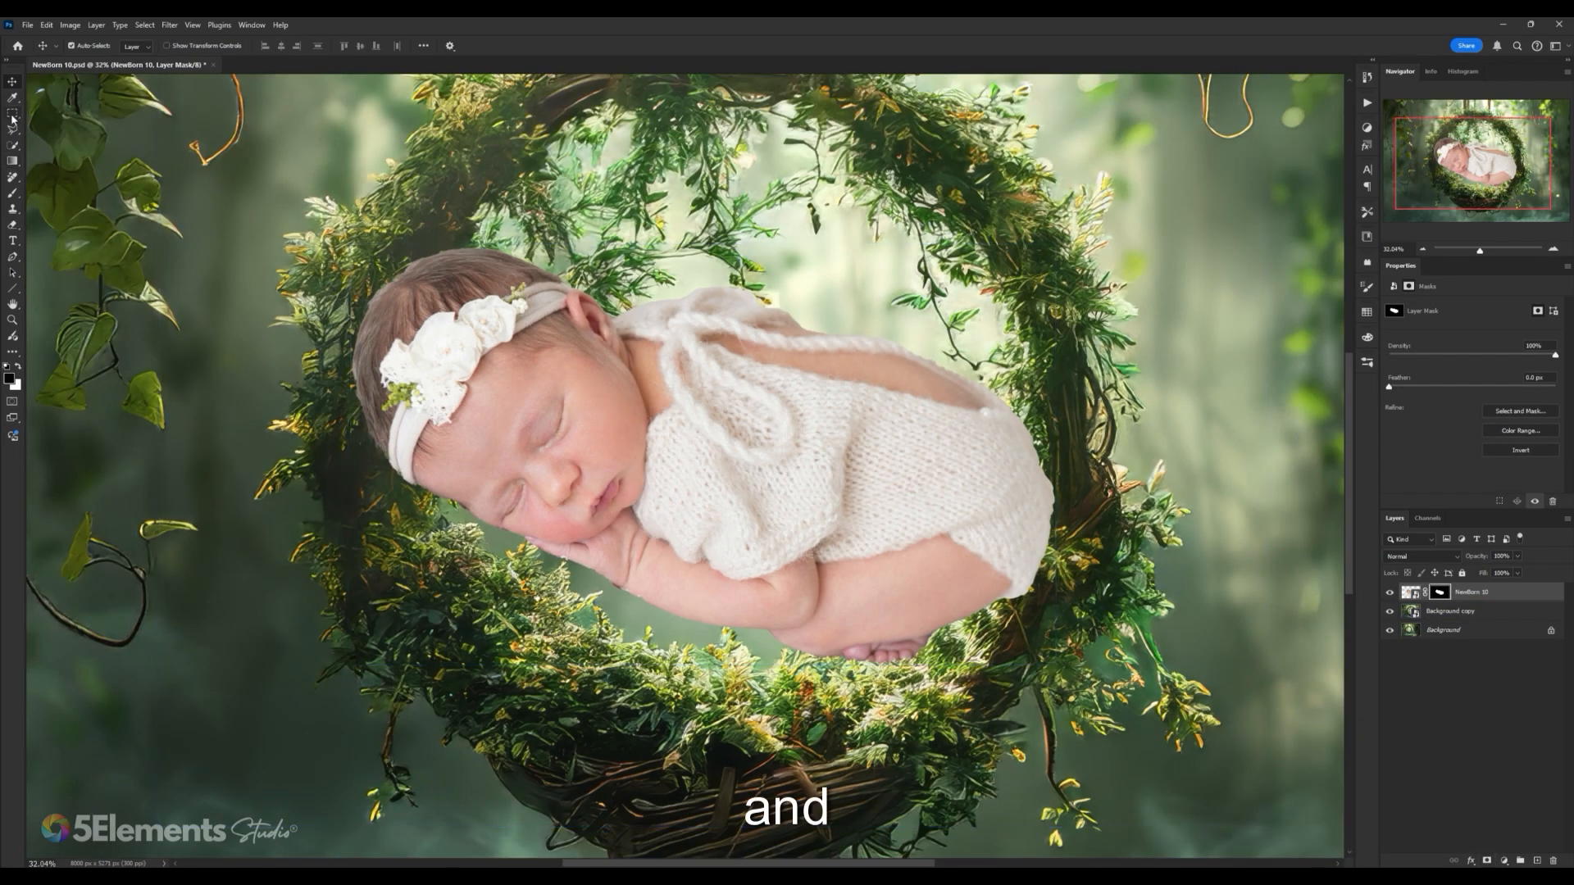
pyautogui.press('m')
pyautogui.moveTo(808, 470); pyautogui.dragTo(710, 402)
pyautogui.scroll(2, 648, 423)
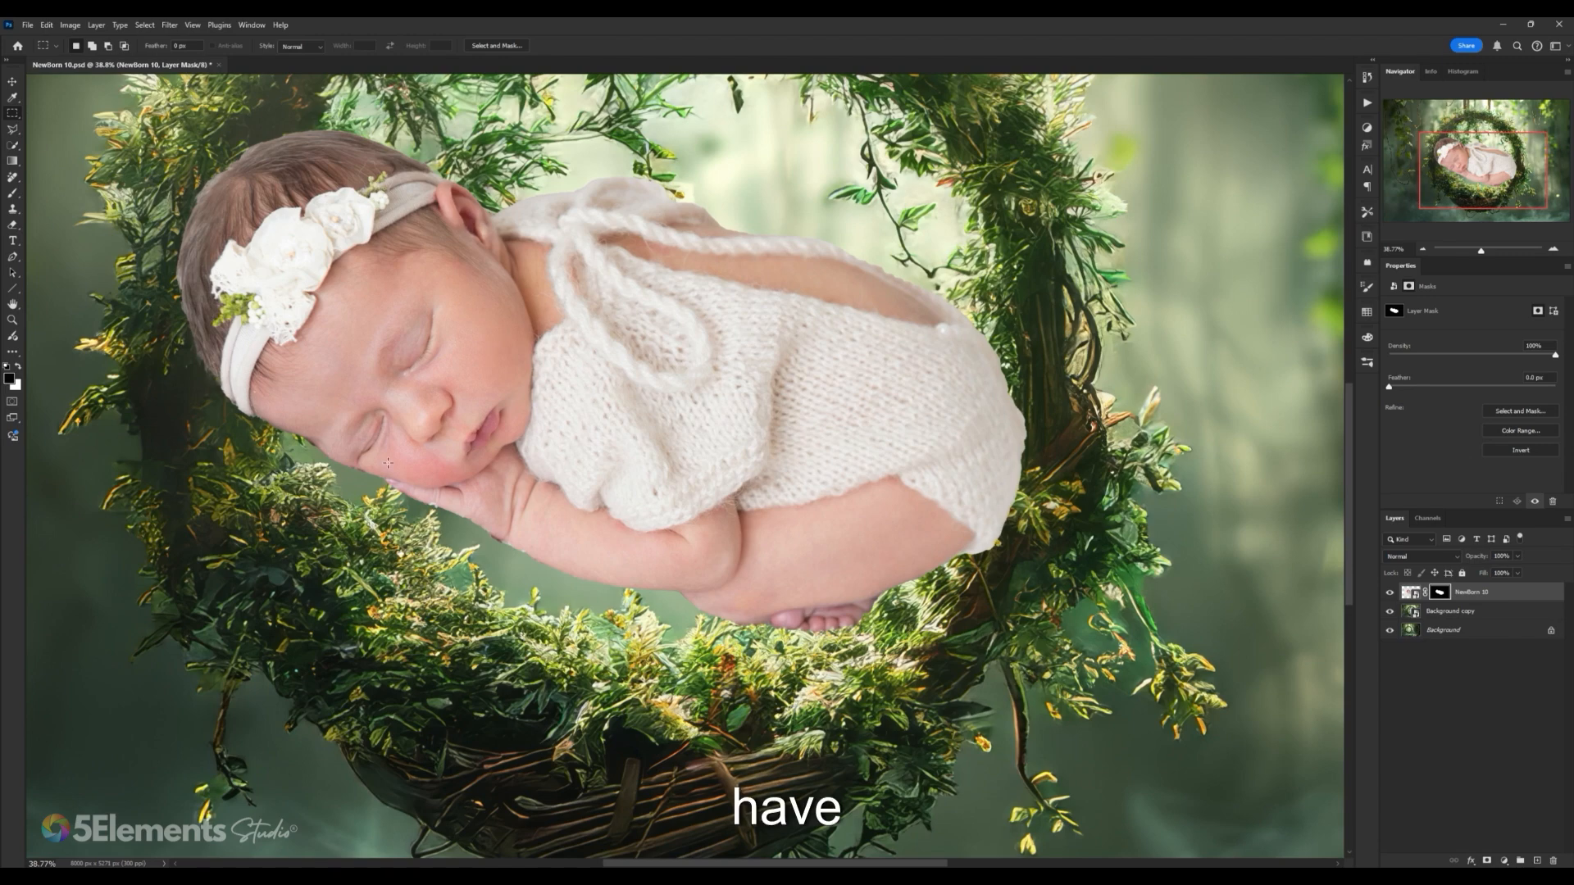
pyautogui.scroll(-2, 1020, 470)
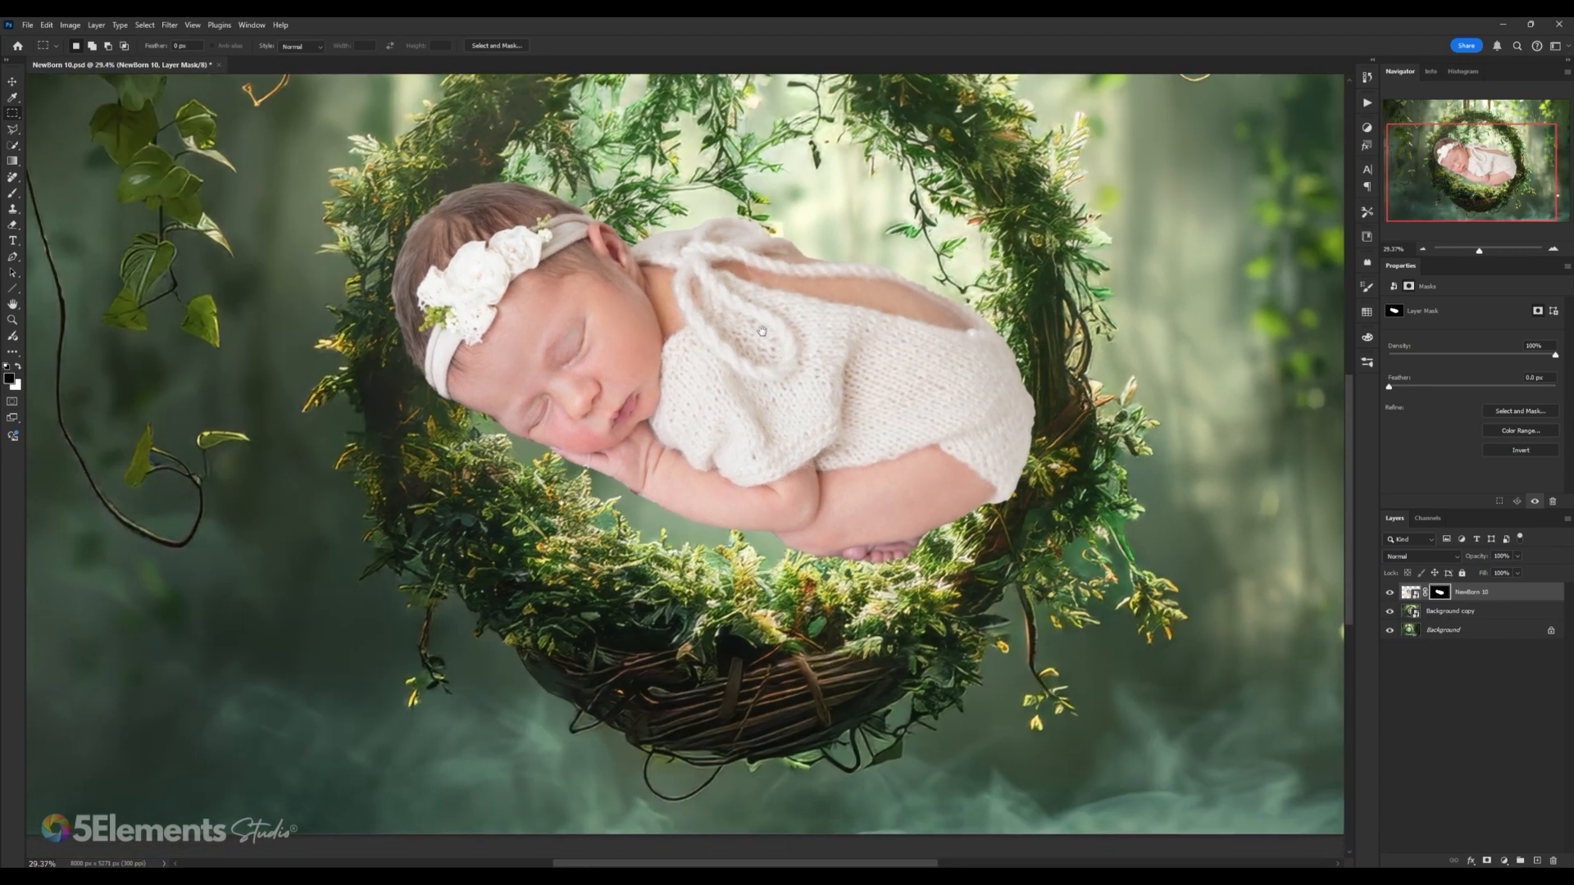
pyautogui.scroll(4, 674, 458)
pyautogui.scroll(-2, 674, 457)
pyautogui.scroll(4, 328, 410)
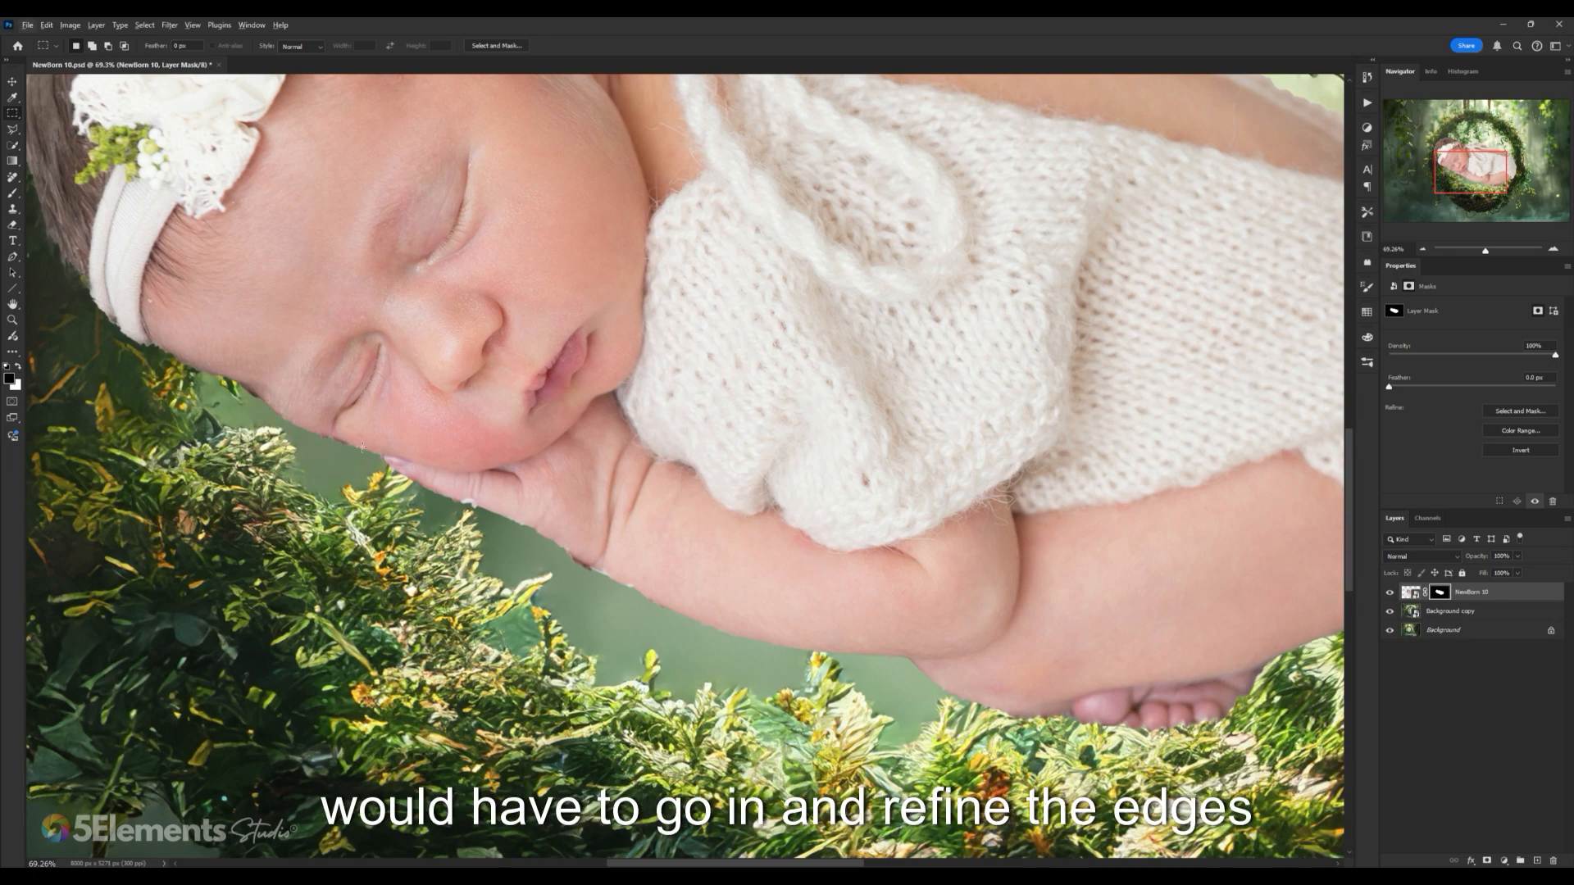
pyautogui.scroll(2, 414, 482)
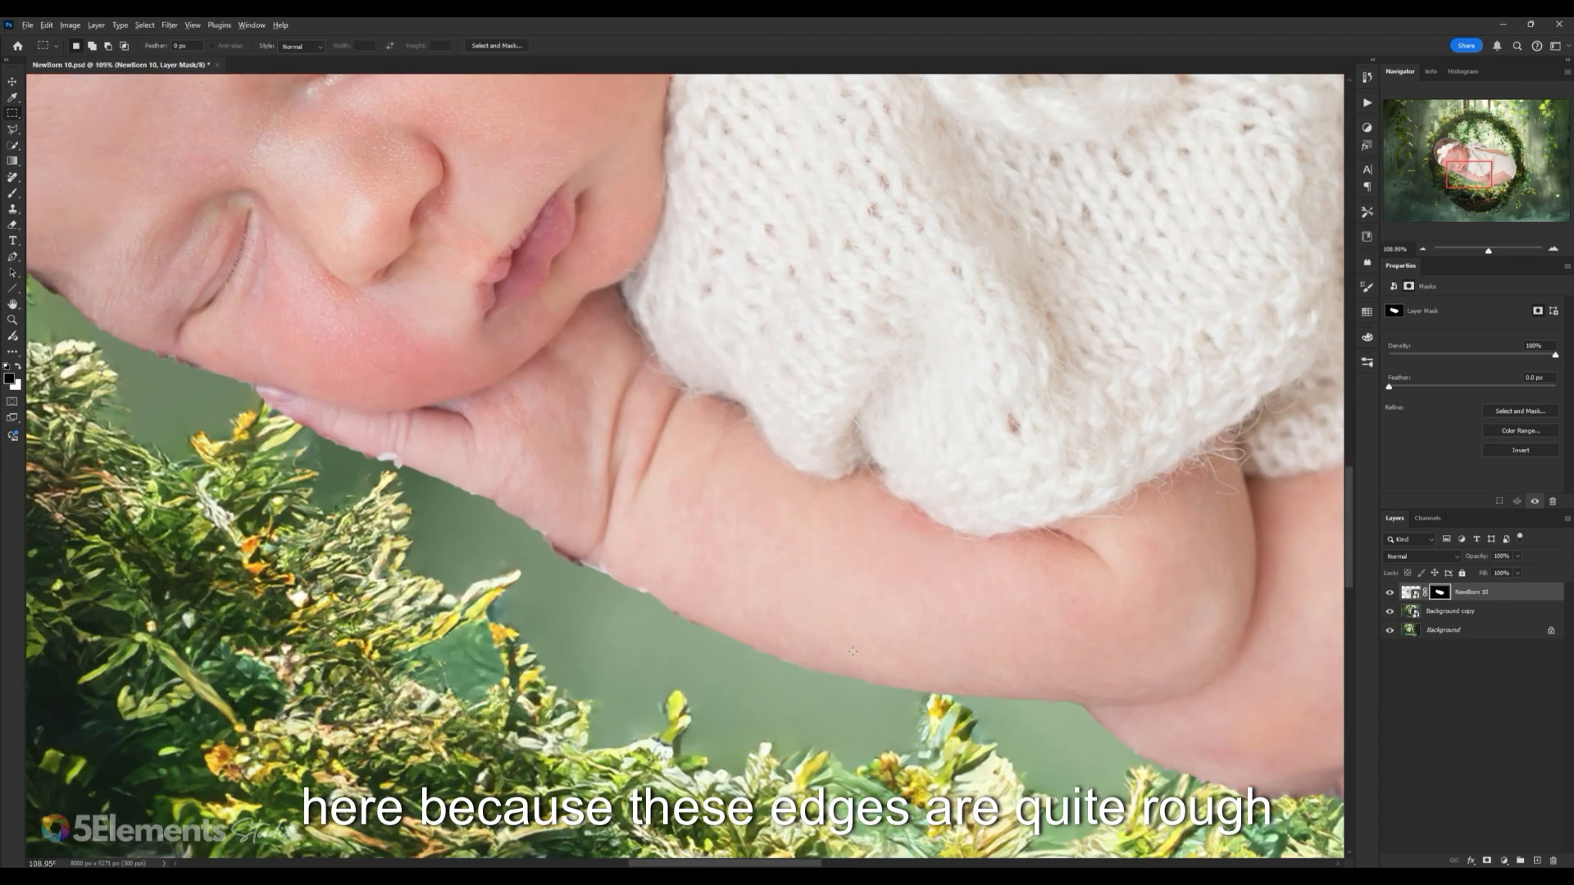
pyautogui.scroll(-6, 852, 650)
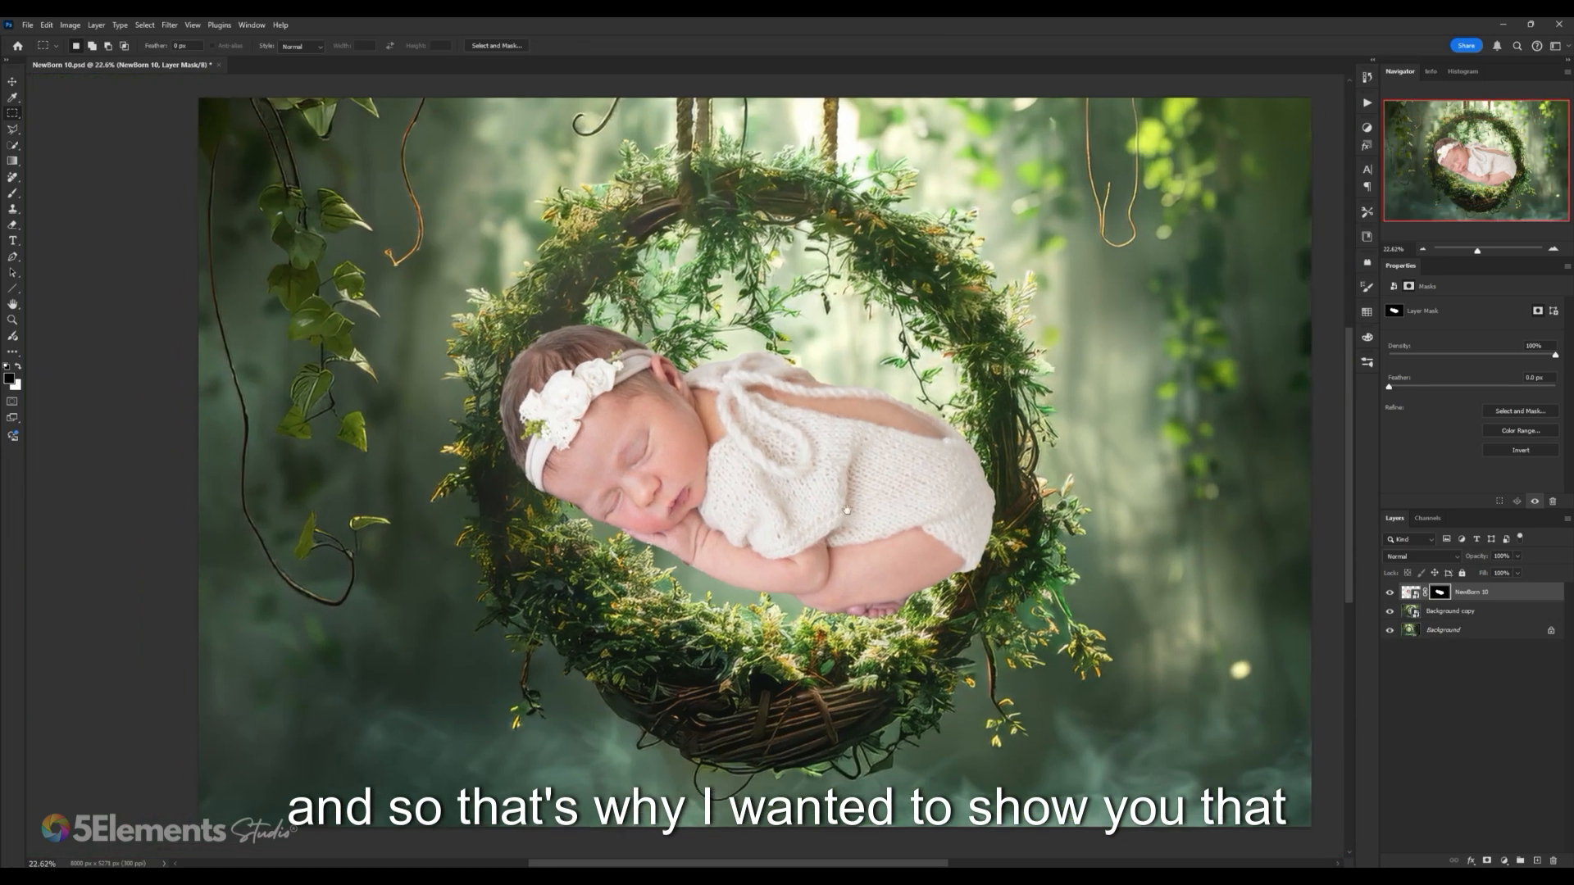
pyautogui.scroll(2, 847, 510)
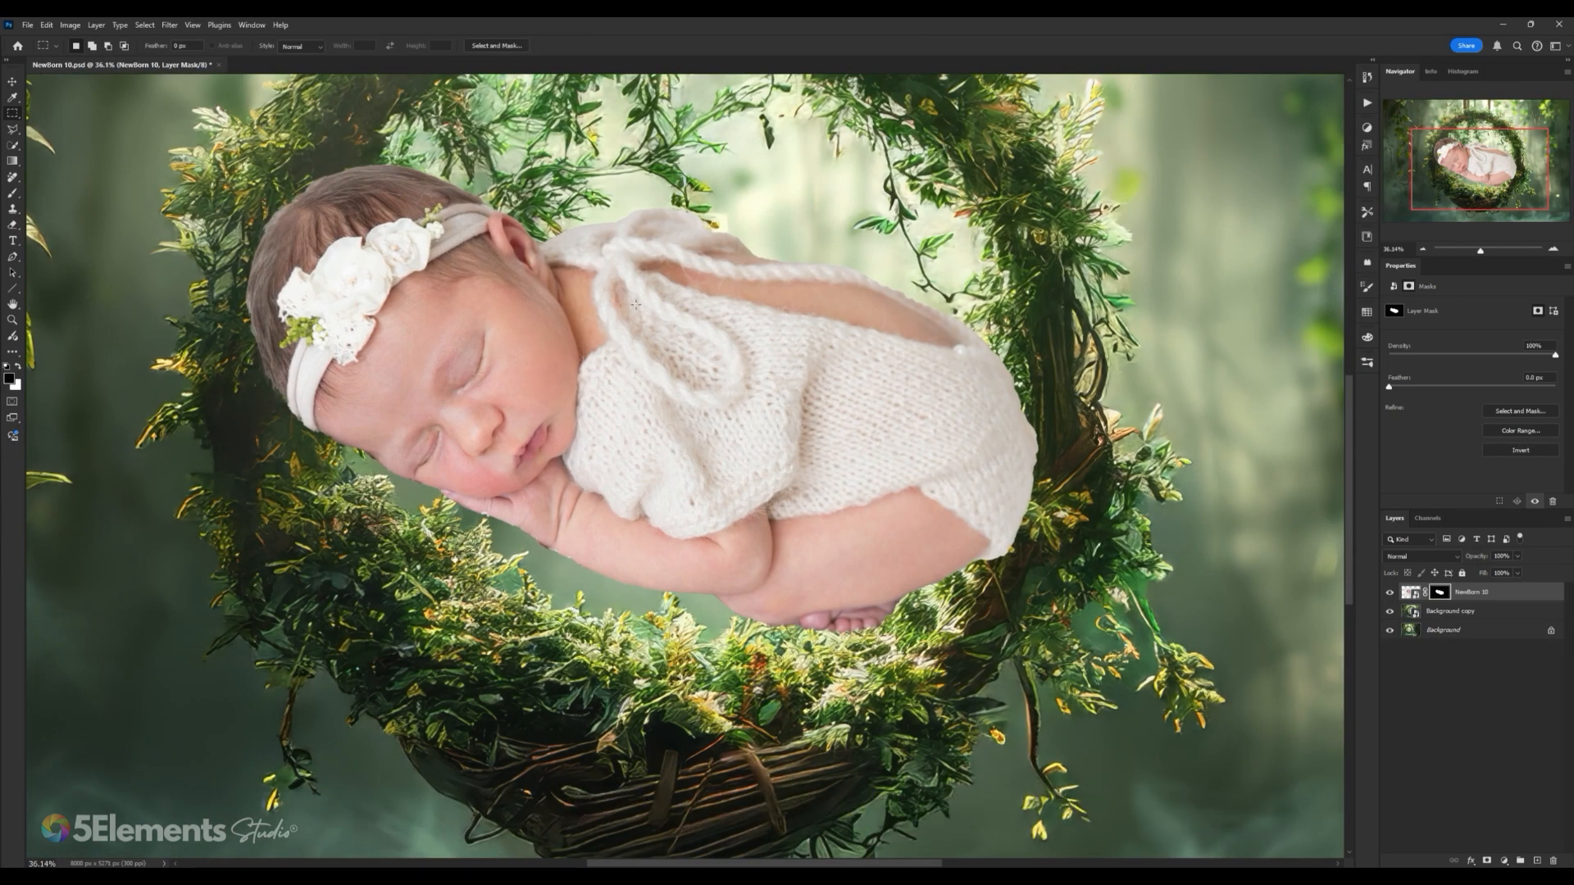
# Step: Delete the layer mask from the NewBorn 10 layer
pyautogui.rightClick(1441, 596)
pyautogui.click(1485, 617)
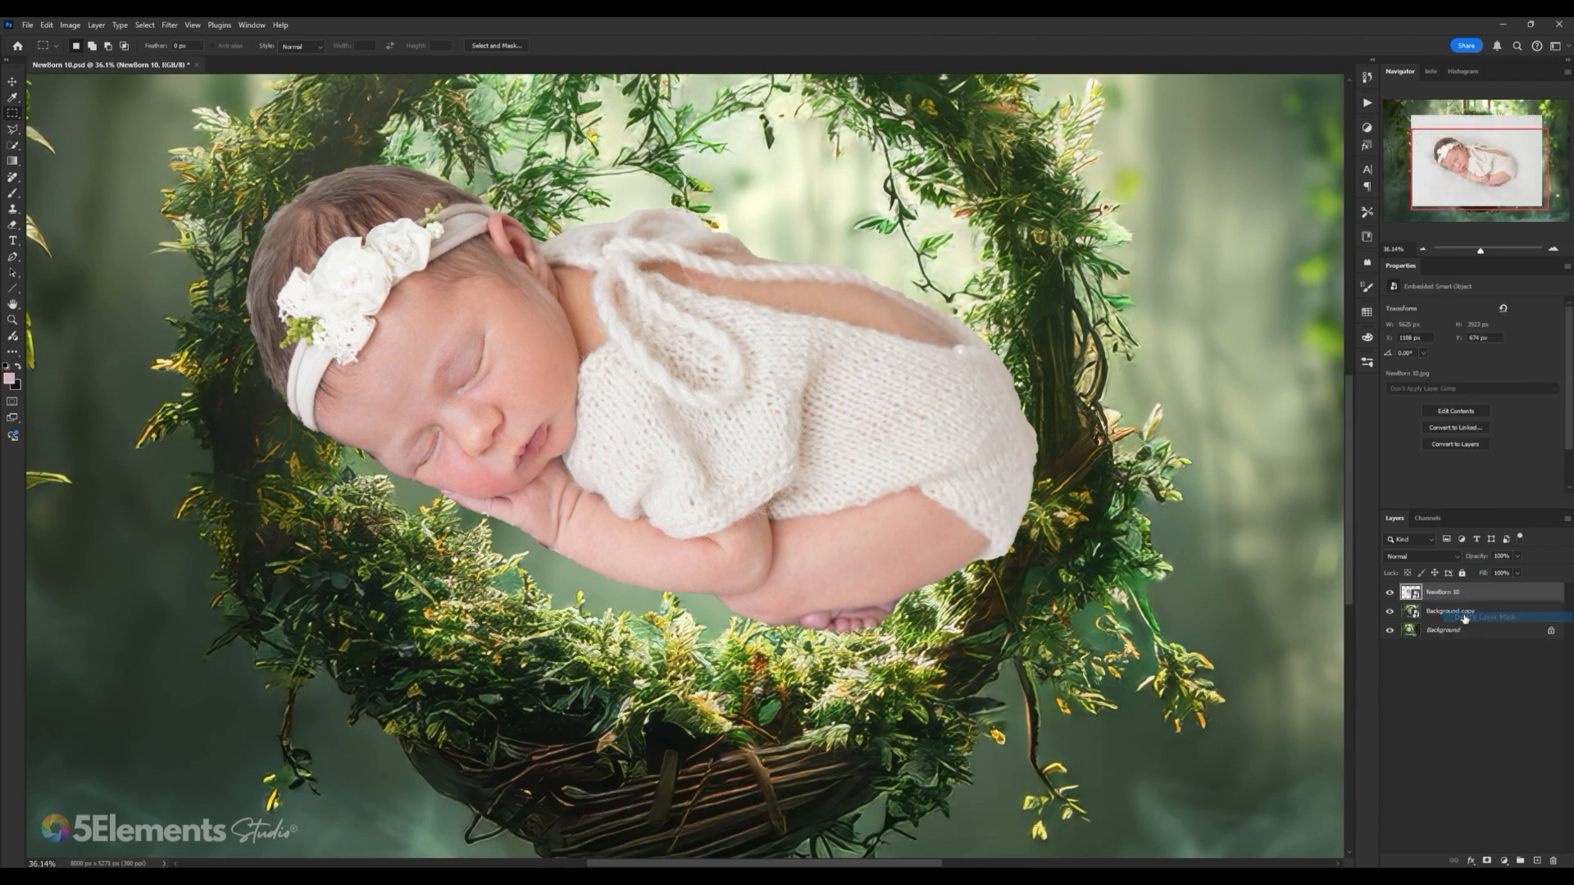
pyautogui.scroll(-2, 695, 427)
pyautogui.scroll(3, 696, 428)
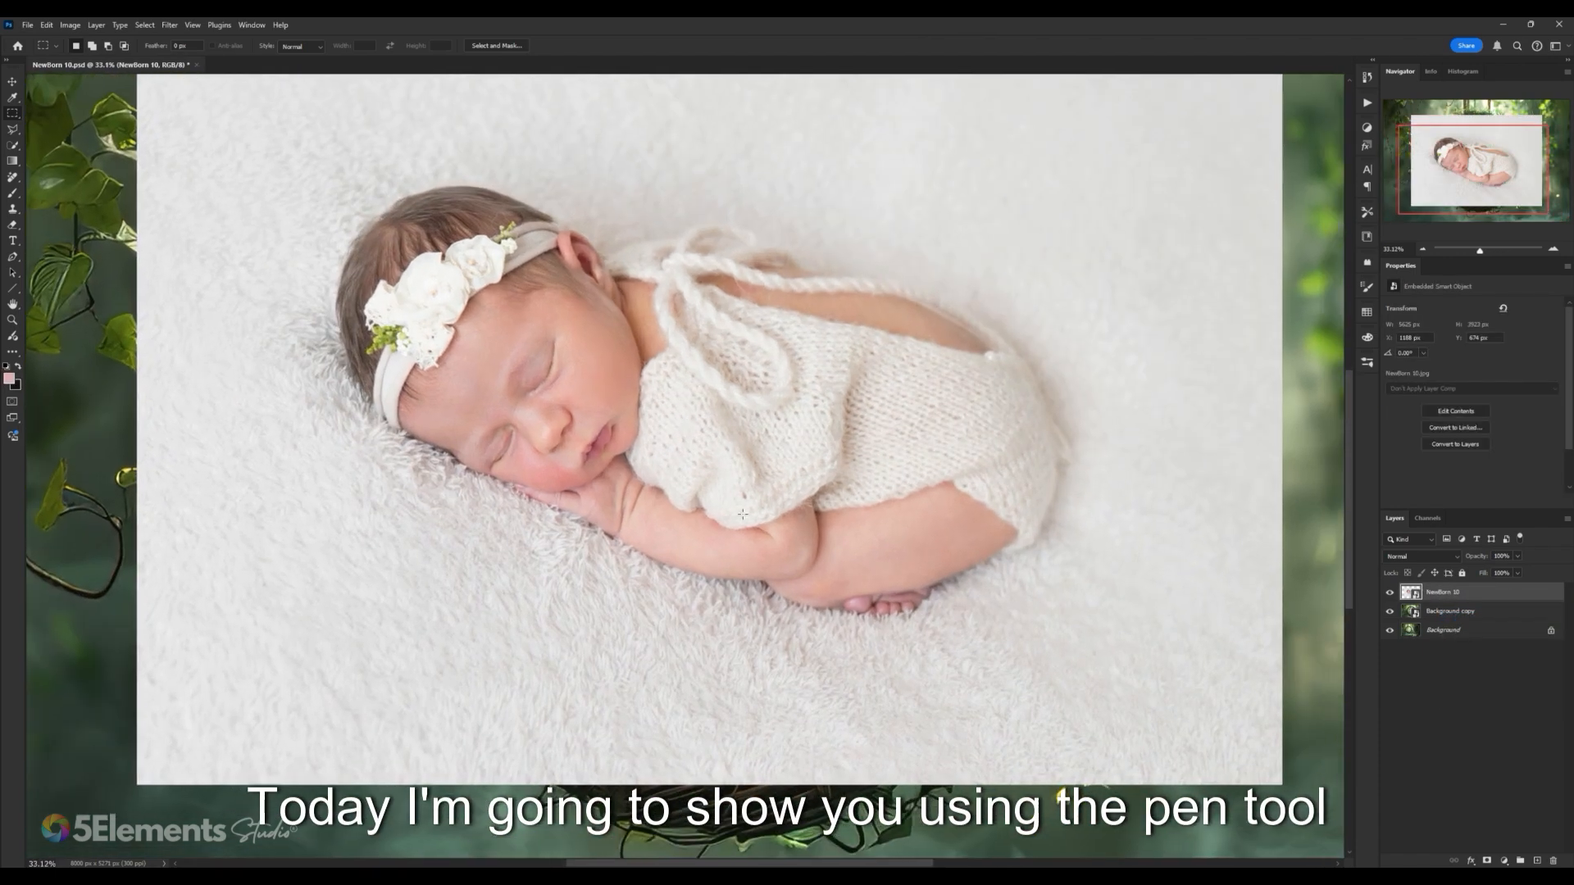
pyautogui.scroll(-1, 387, 399)
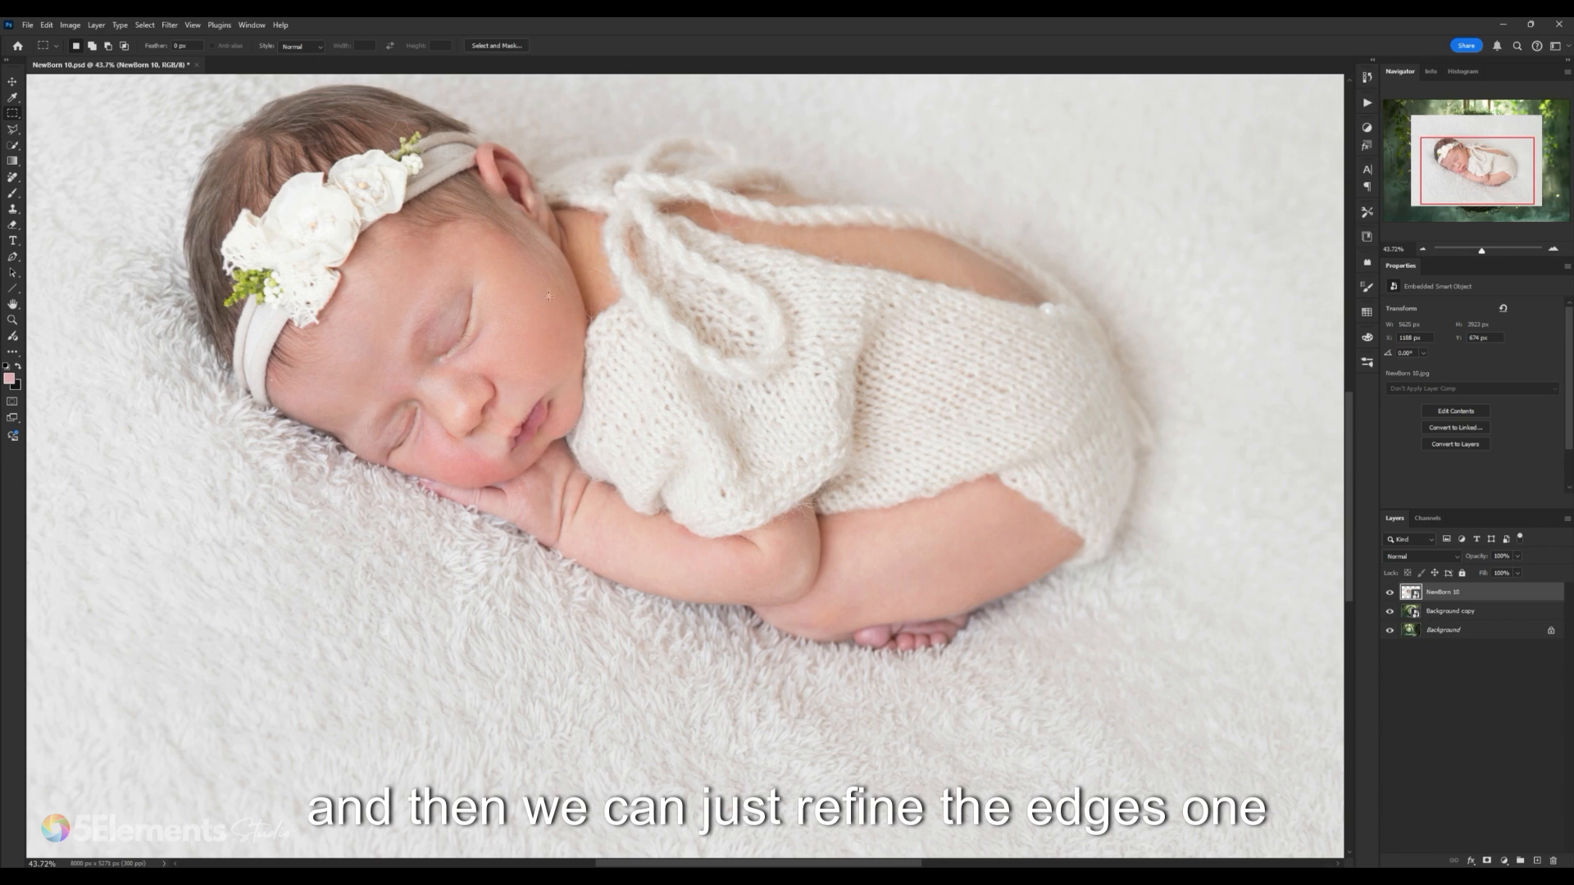
pyautogui.scroll(2, 550, 346)
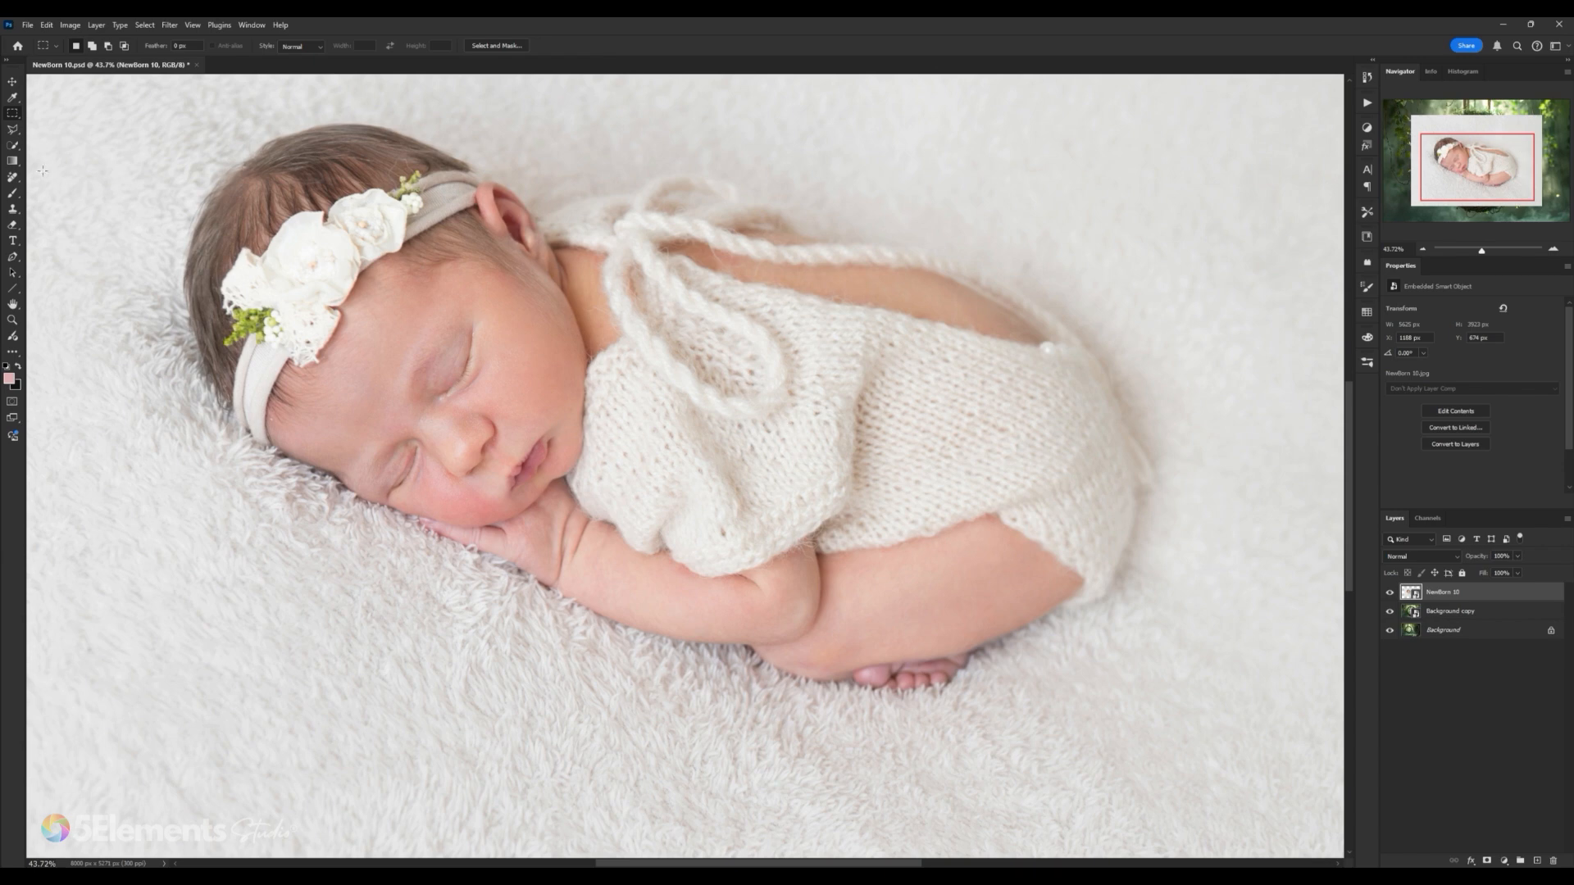
# Step: Activate the standard Pen tool in Path mode with the NewBorn 10 layer selected
pyautogui.click(13, 258)
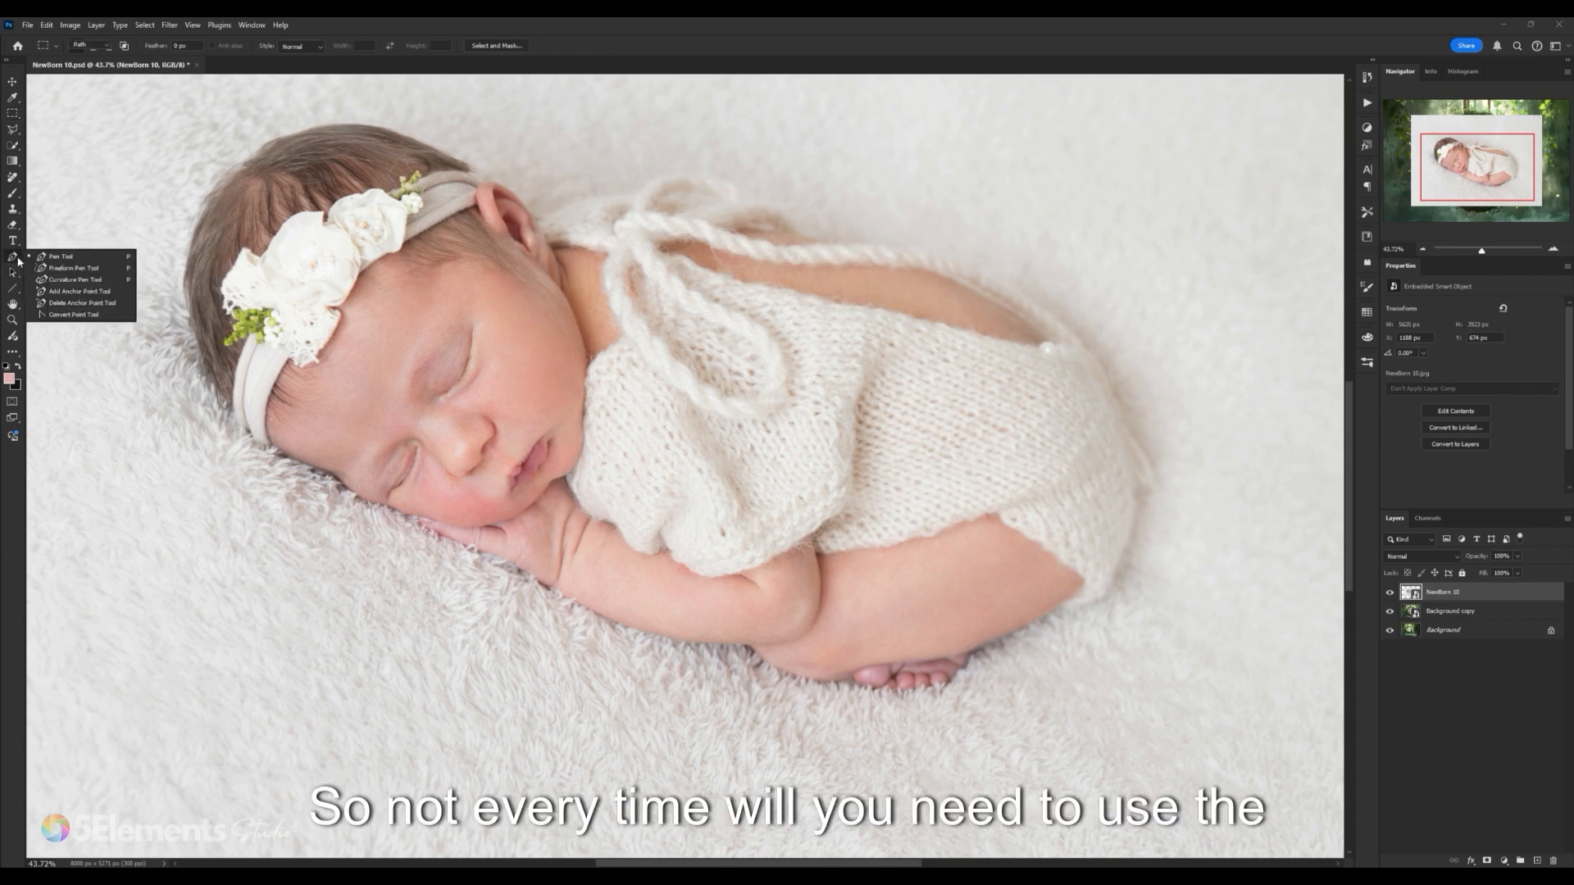
pyautogui.click(49, 266)
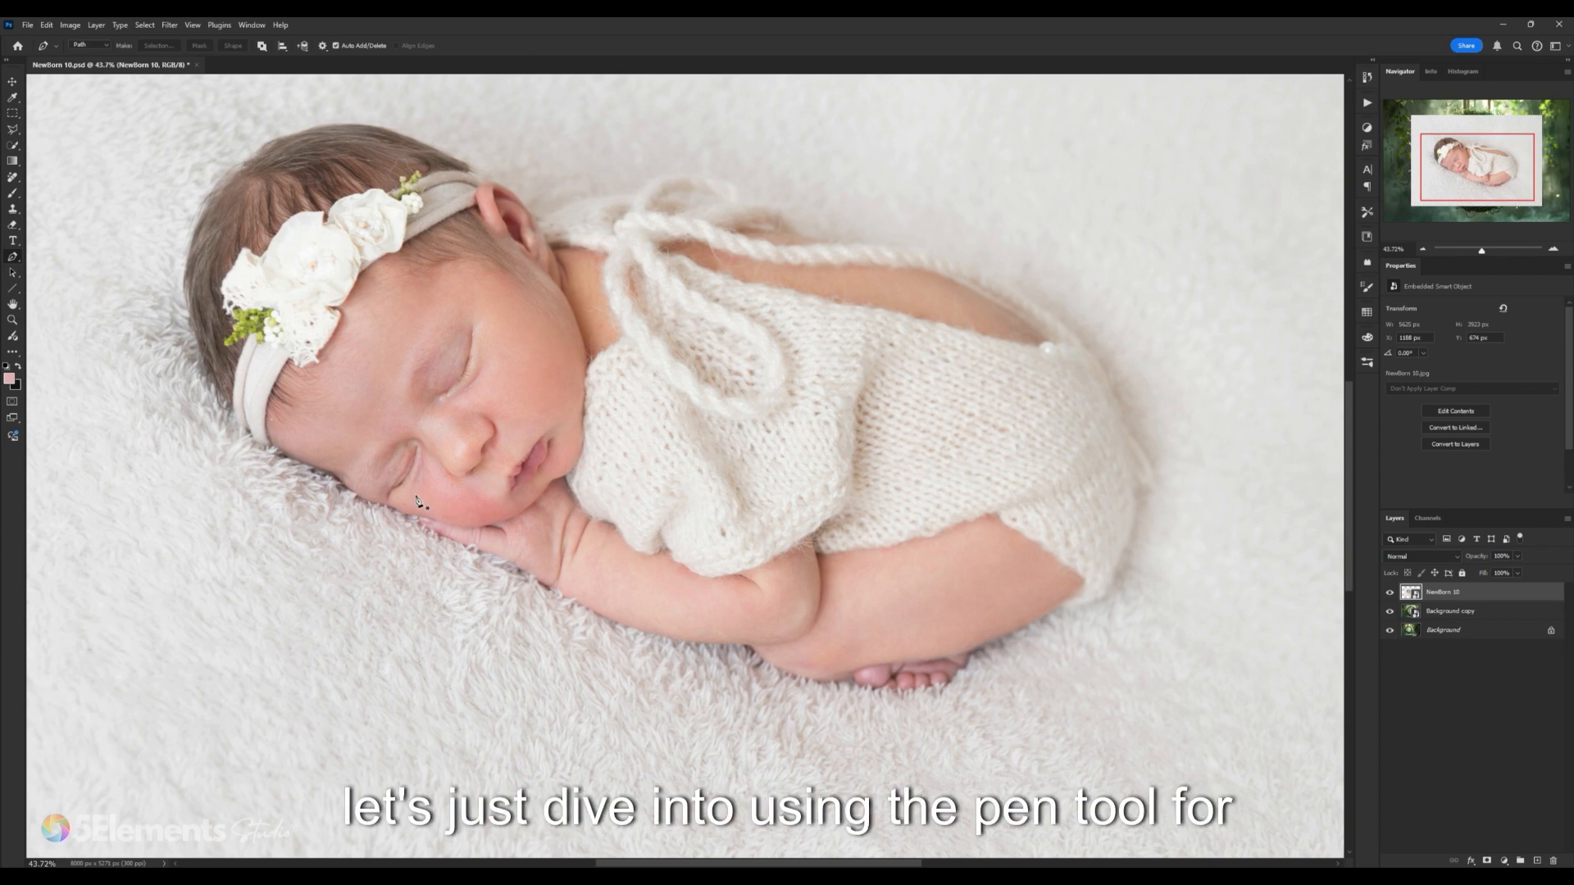
pyautogui.scroll(2, 959, 468)
pyautogui.moveTo(869, 411); pyautogui.dragTo(947, 450)
pyautogui.scroll(-2, 1016, 455)
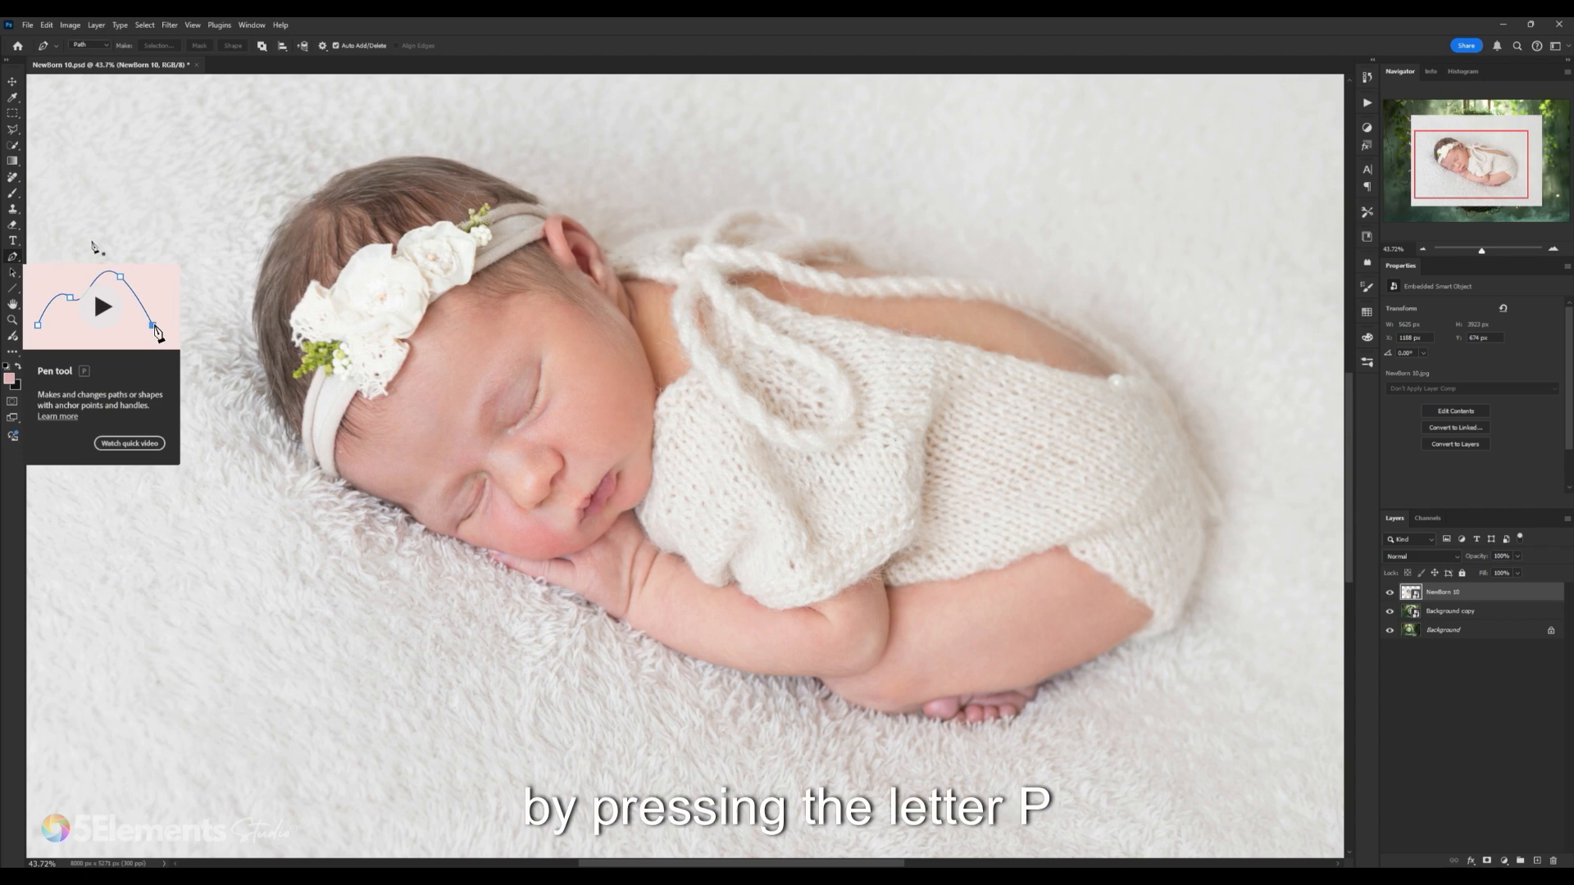
pyautogui.rightClick(14, 260)
pyautogui.click(14, 261)
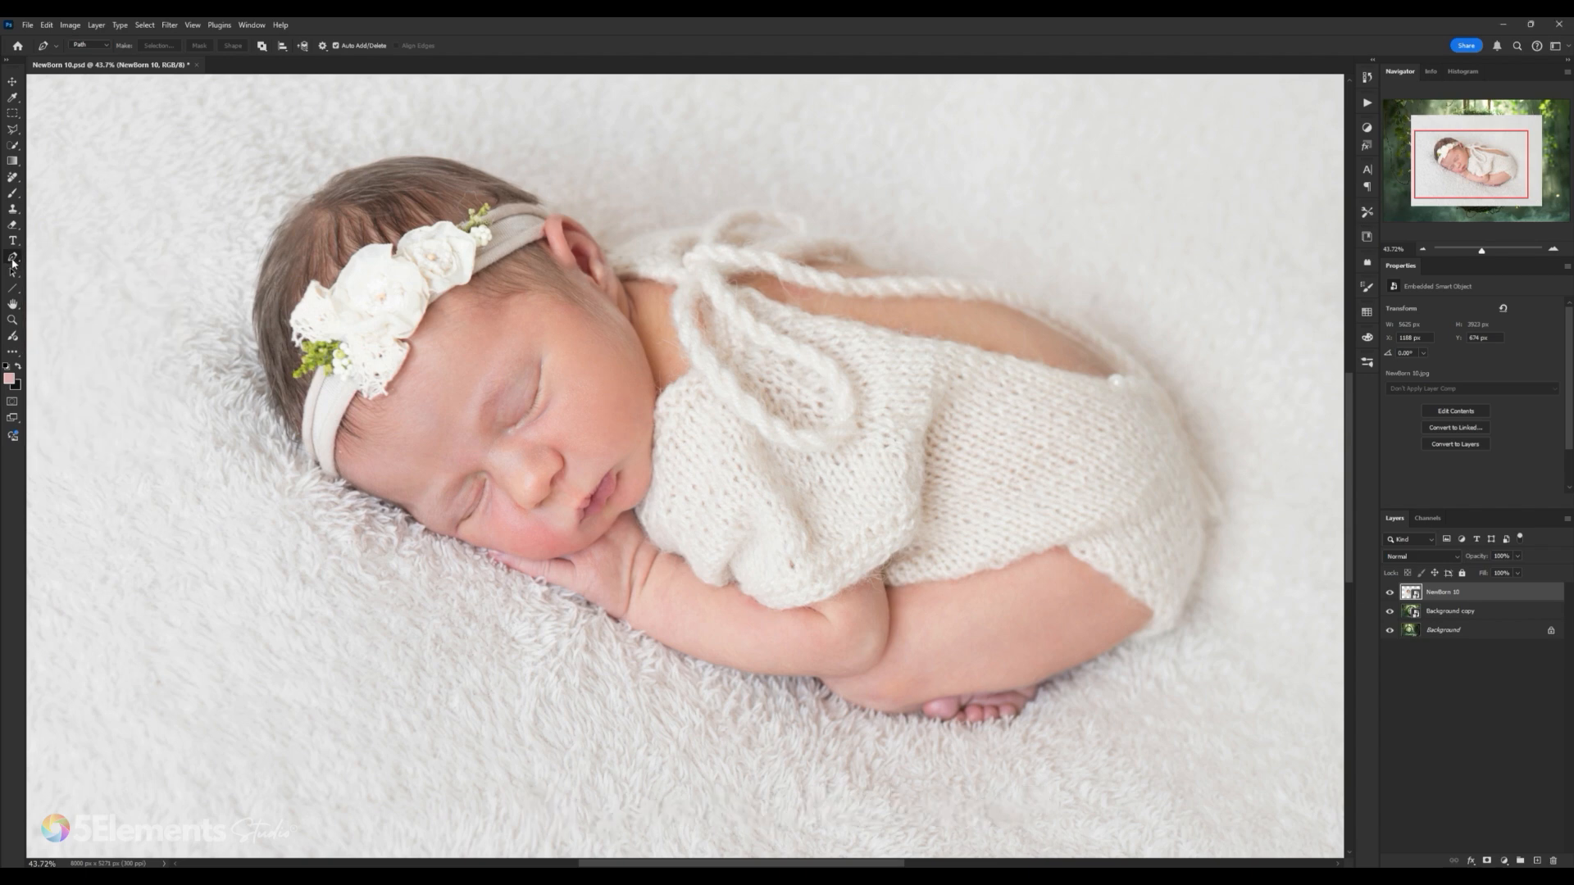
pyautogui.rightClick(14, 261)
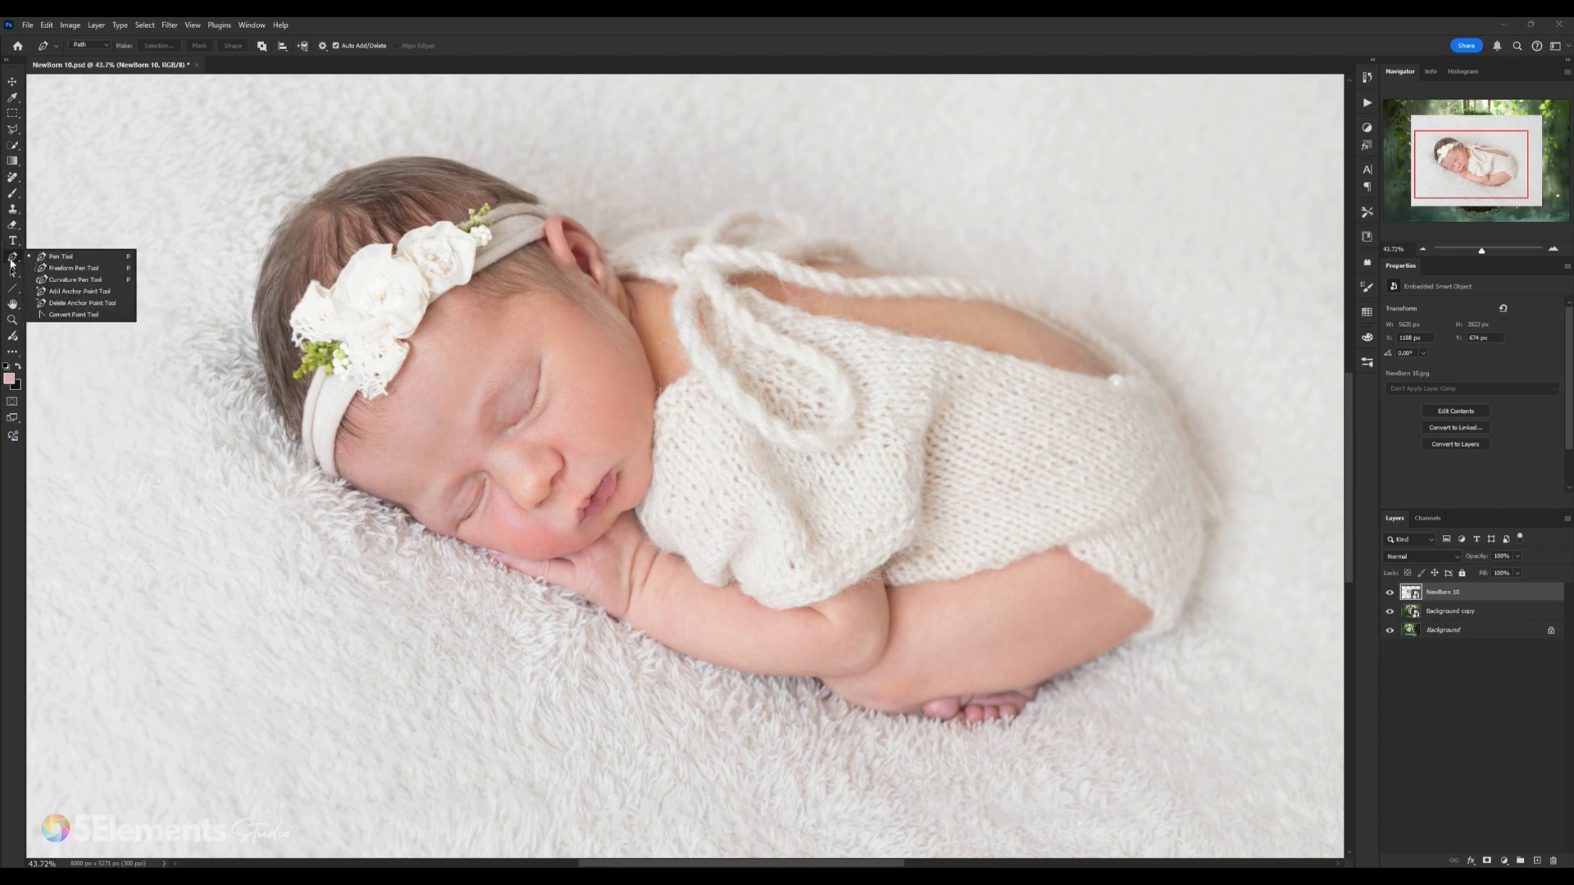
pyautogui.click(55, 260)
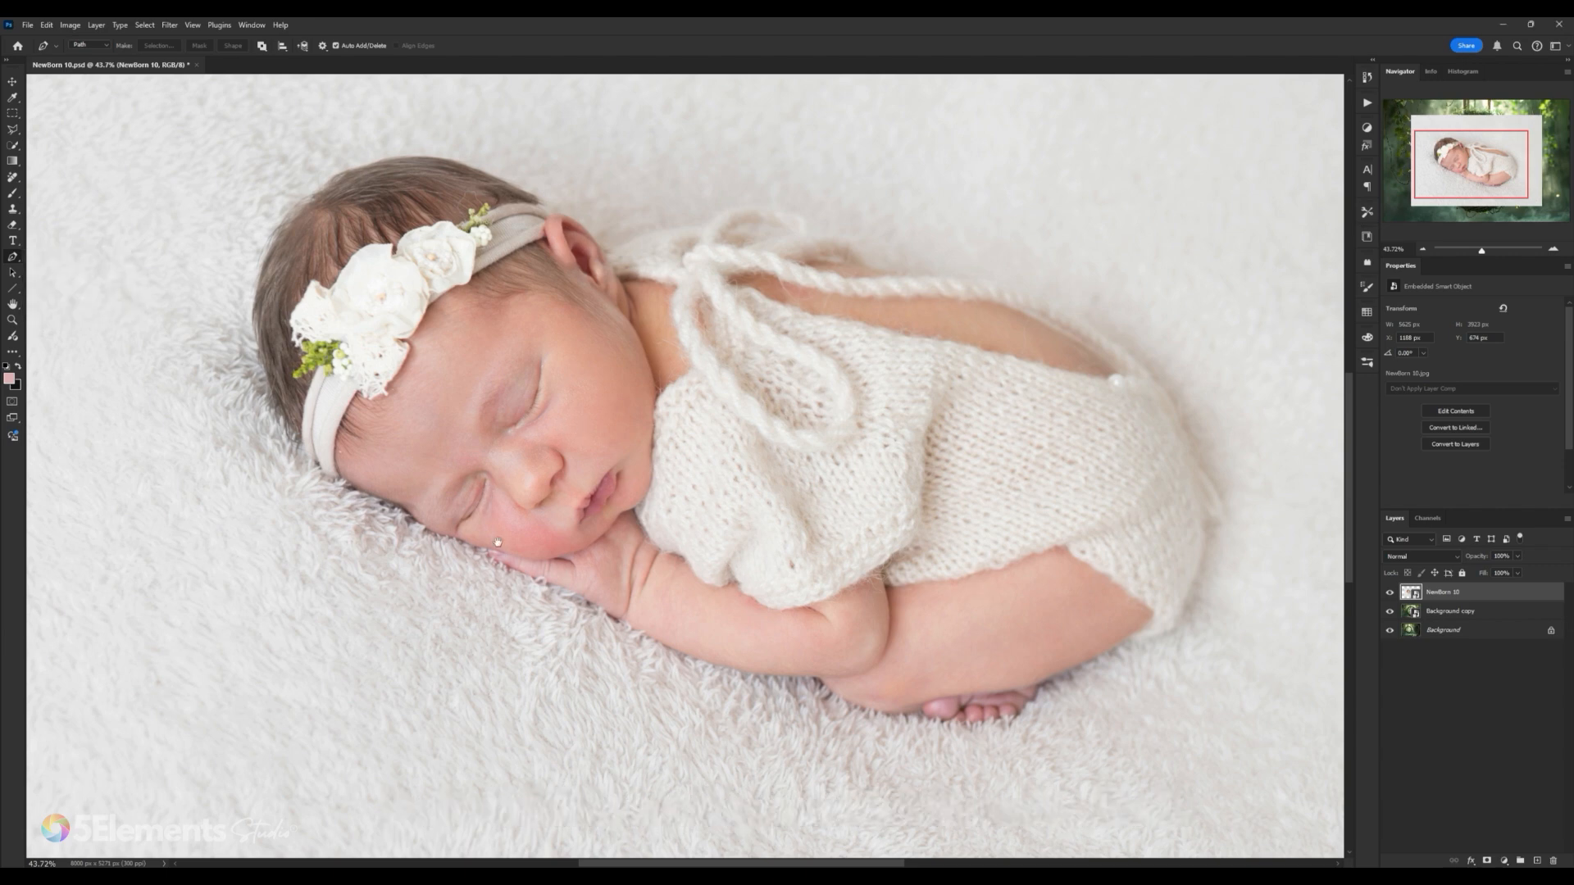
# Step: Start a Pen path on the forehead beside the headband and trace the lower face edge along the brow and cheek to the fingertip
pyautogui.moveTo(498, 542); pyautogui.dragTo(555, 476)
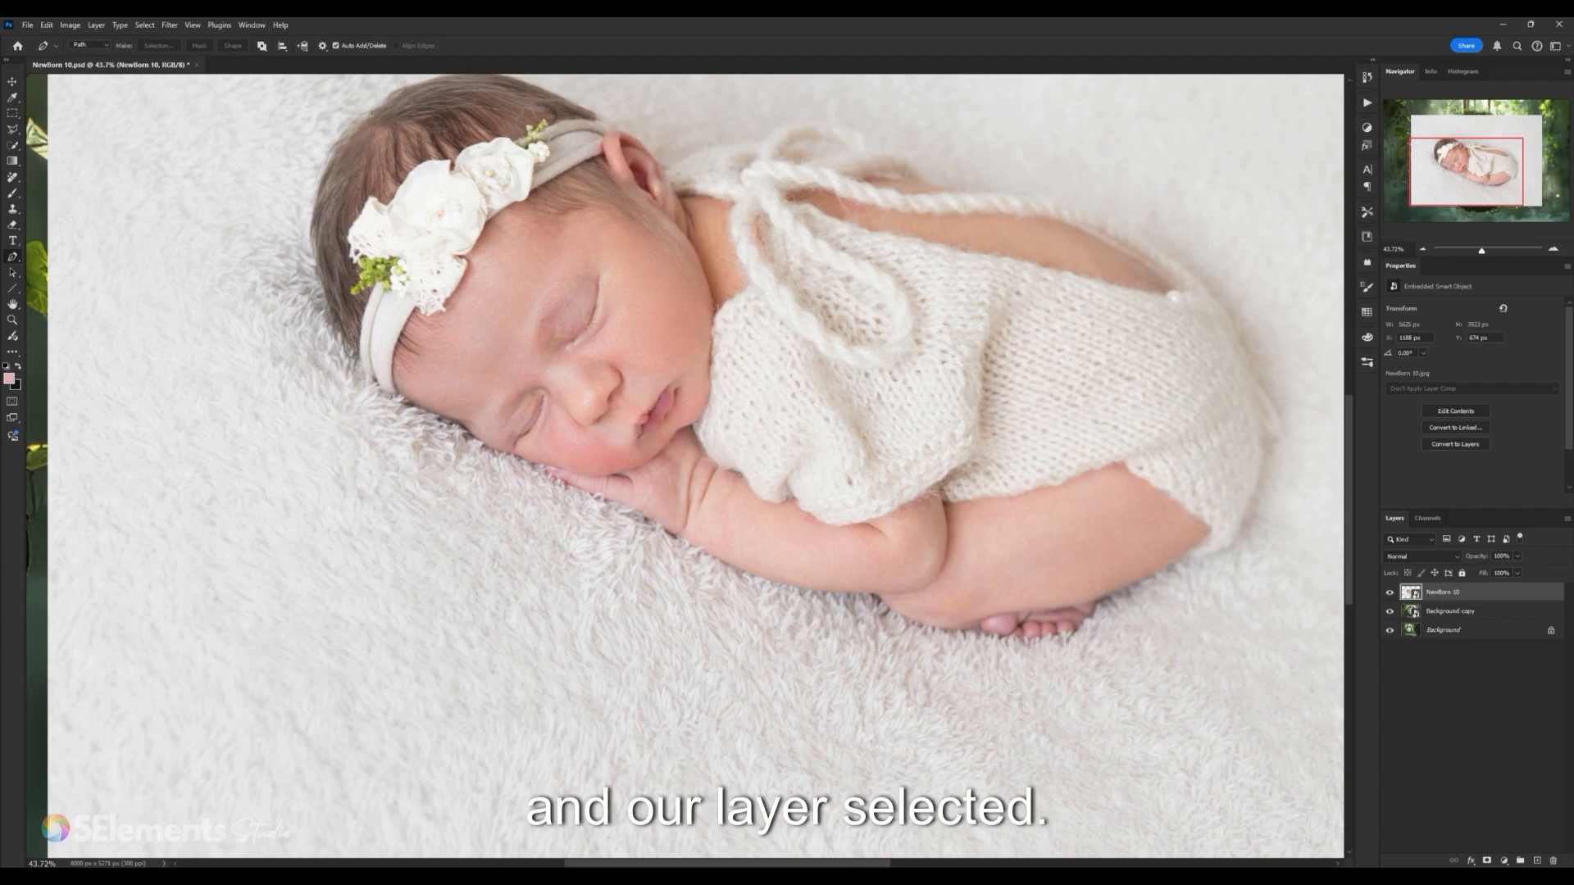
pyautogui.press('z')
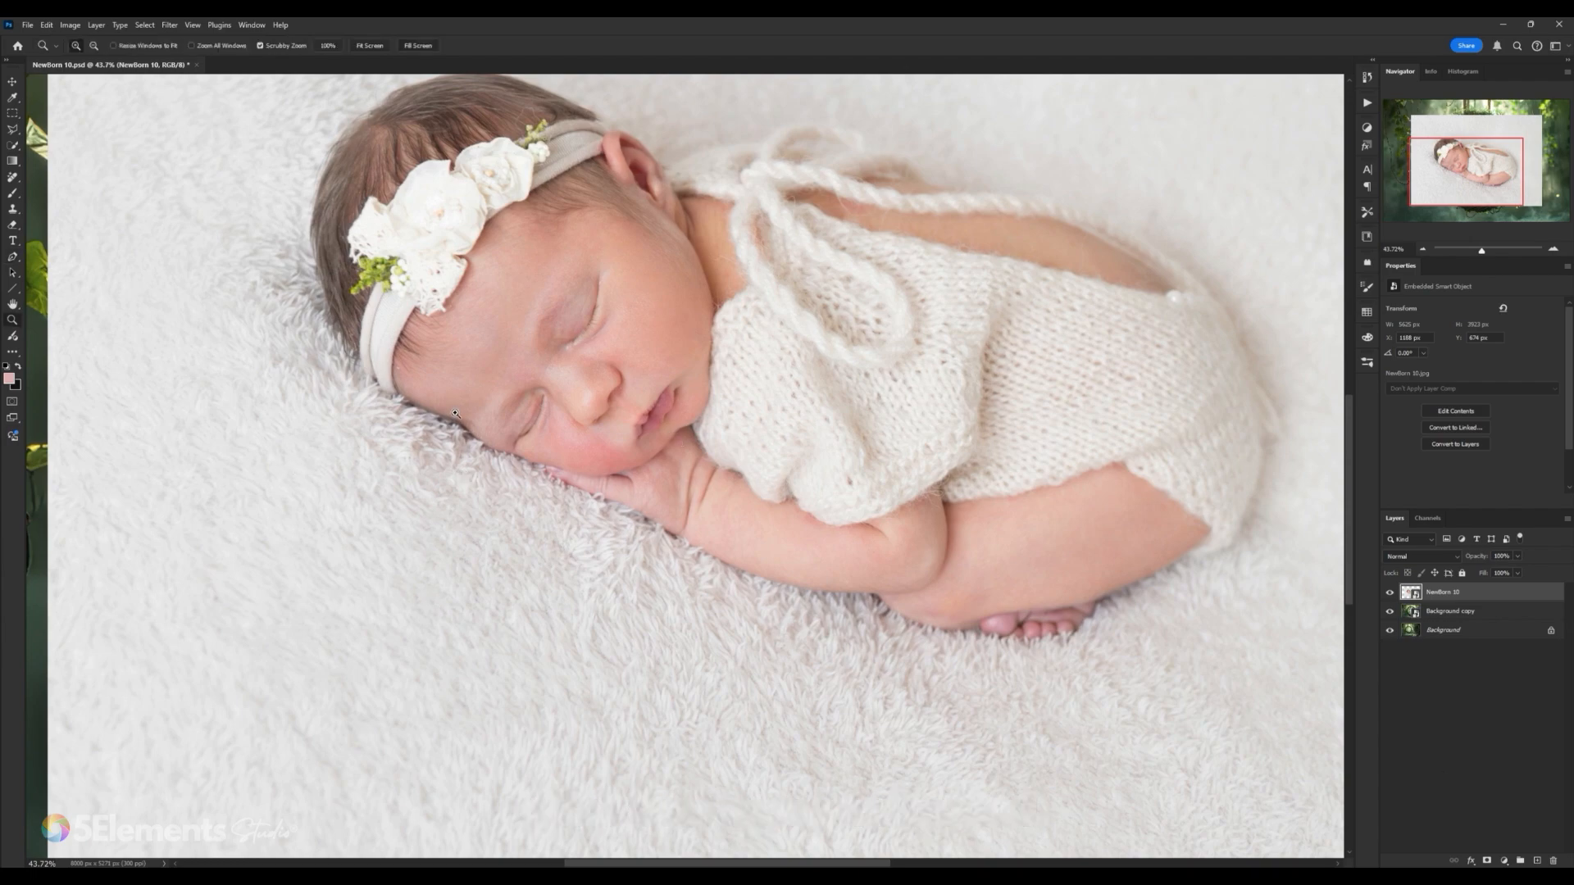
pyautogui.press('p')
pyautogui.press('z')
pyautogui.moveTo(450, 415); pyautogui.dragTo(483, 386)
pyautogui.press('p')
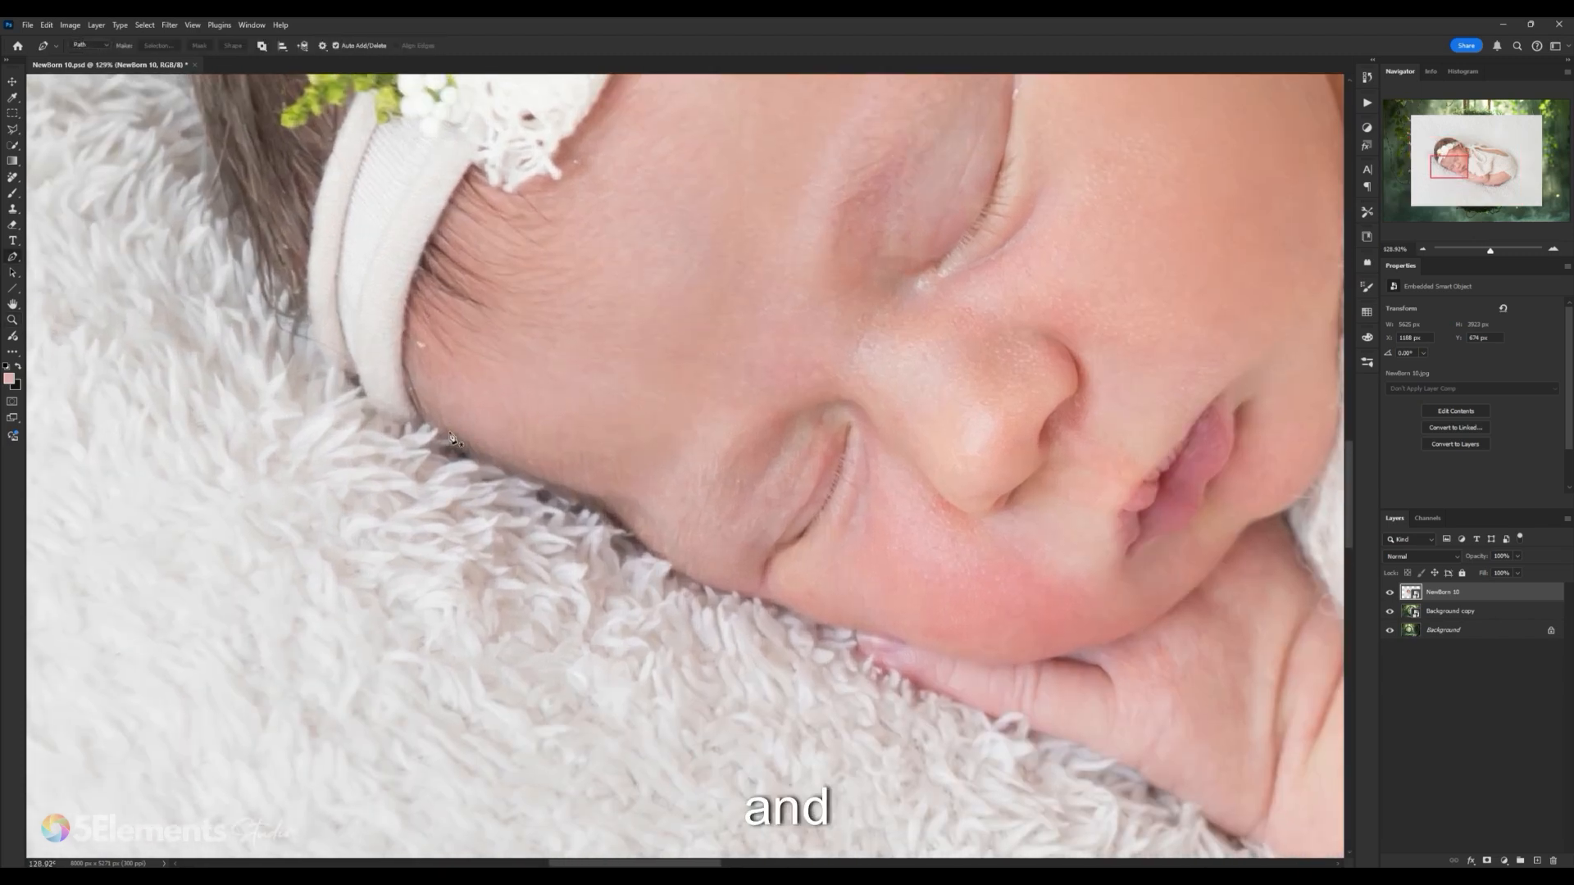
pyautogui.click(442, 448)
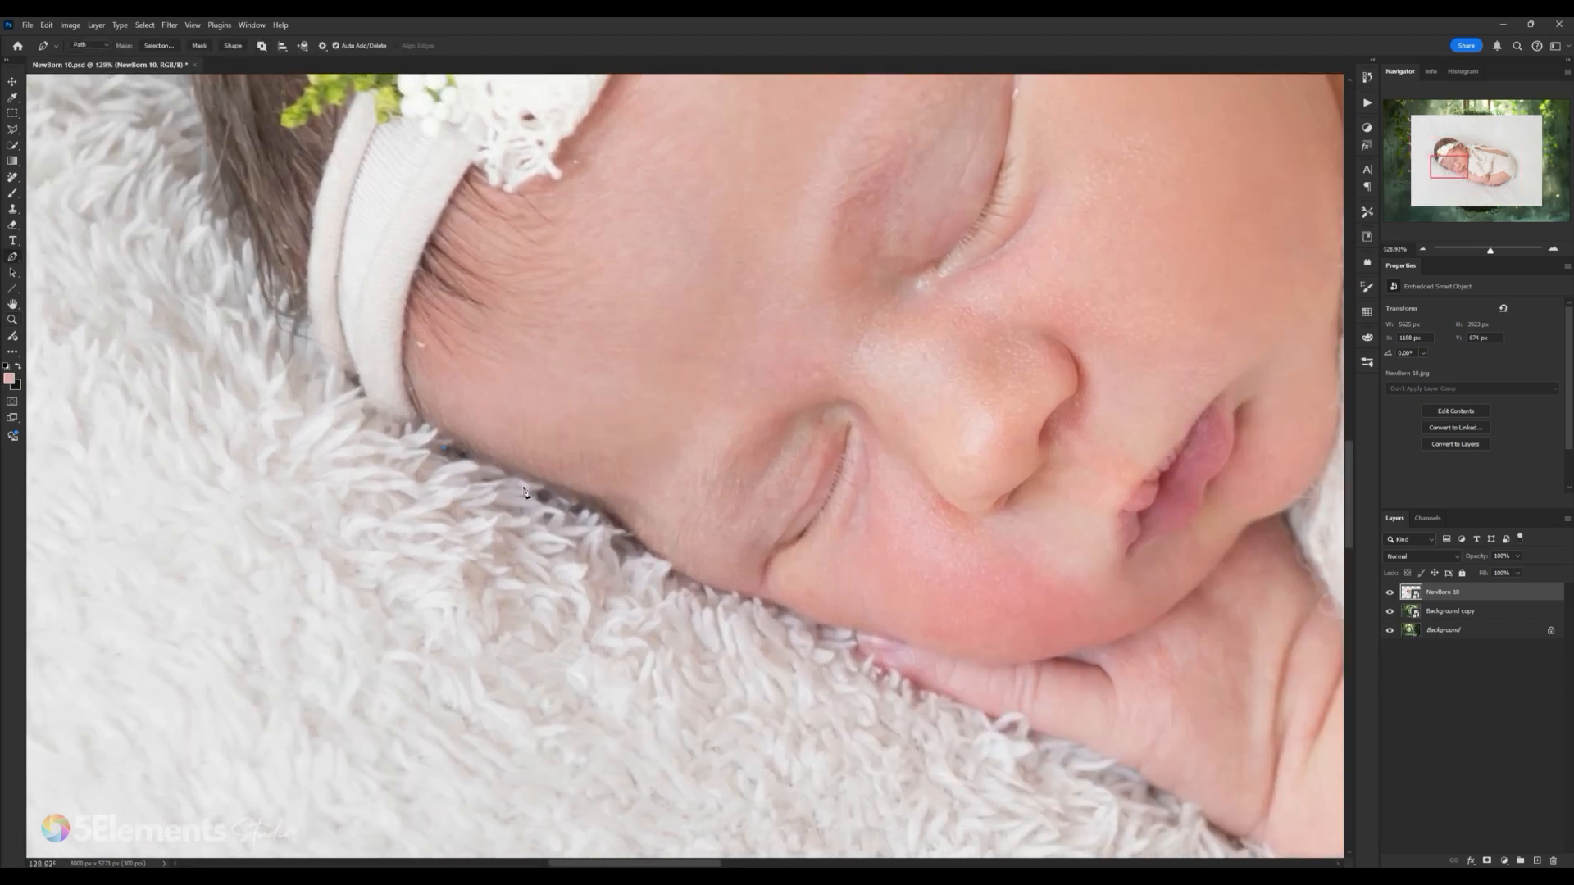
pyautogui.moveTo(544, 496); pyautogui.dragTo(568, 429)
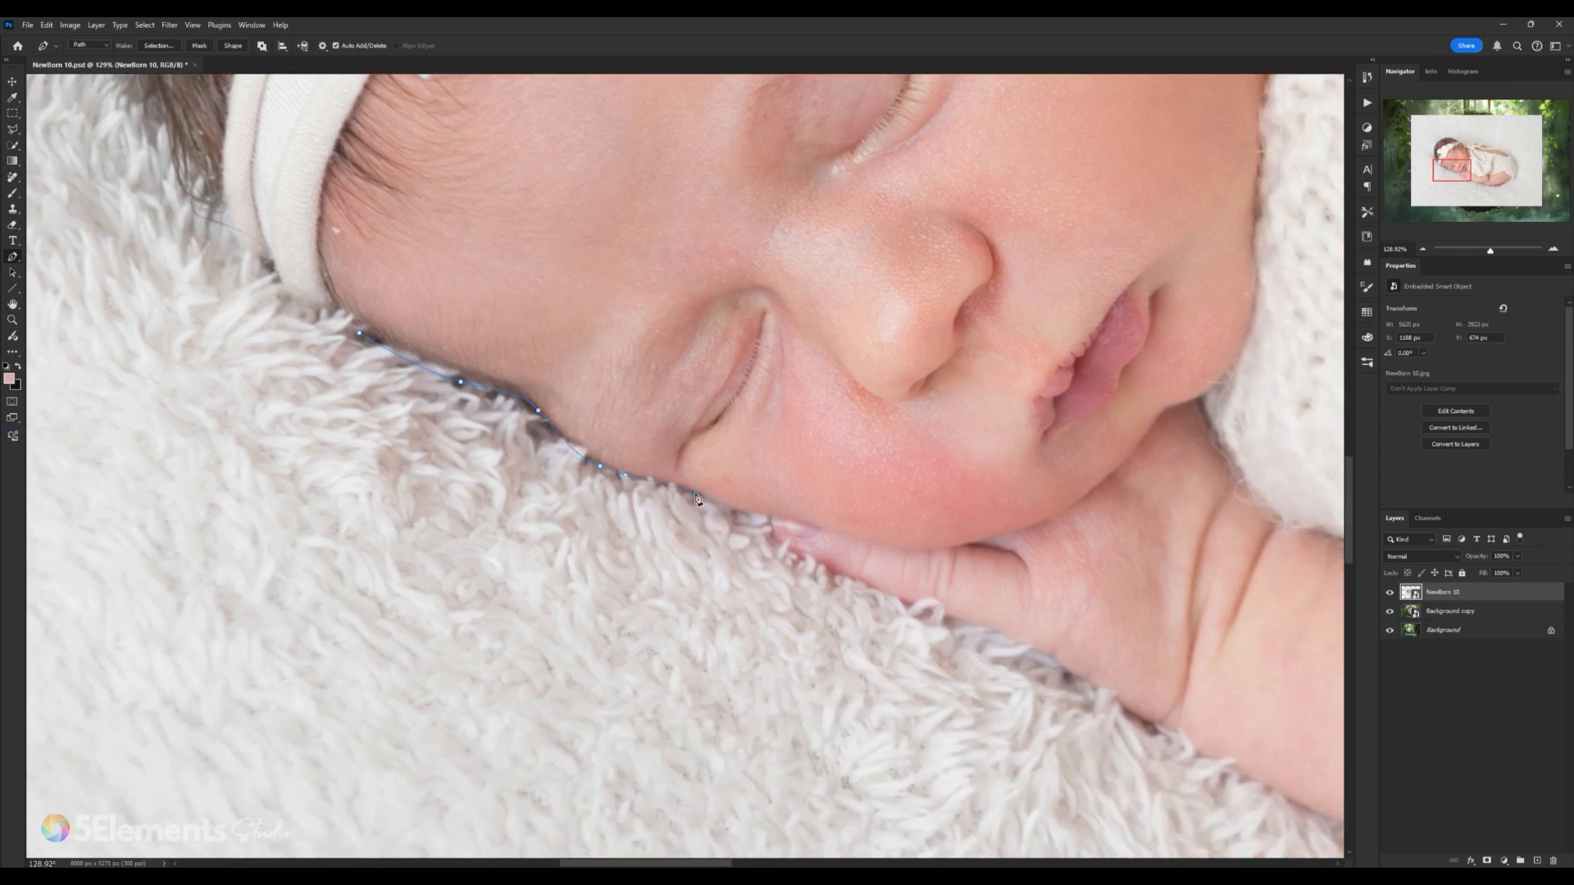
pyautogui.scroll(5, 719, 508)
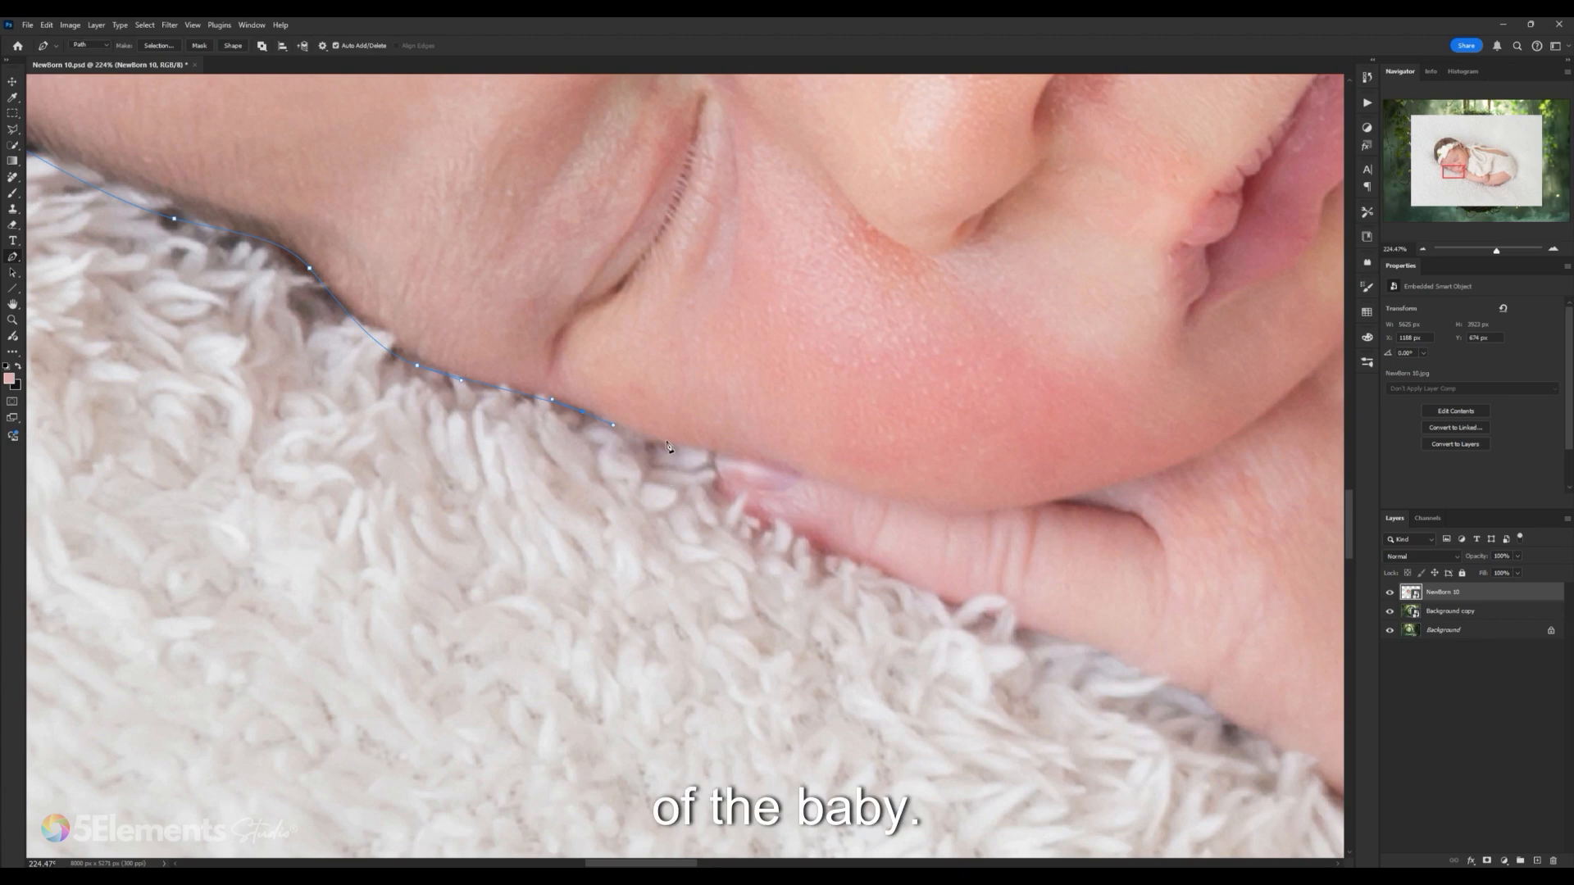
pyautogui.moveTo(719, 462); pyautogui.dragTo(664, 404)
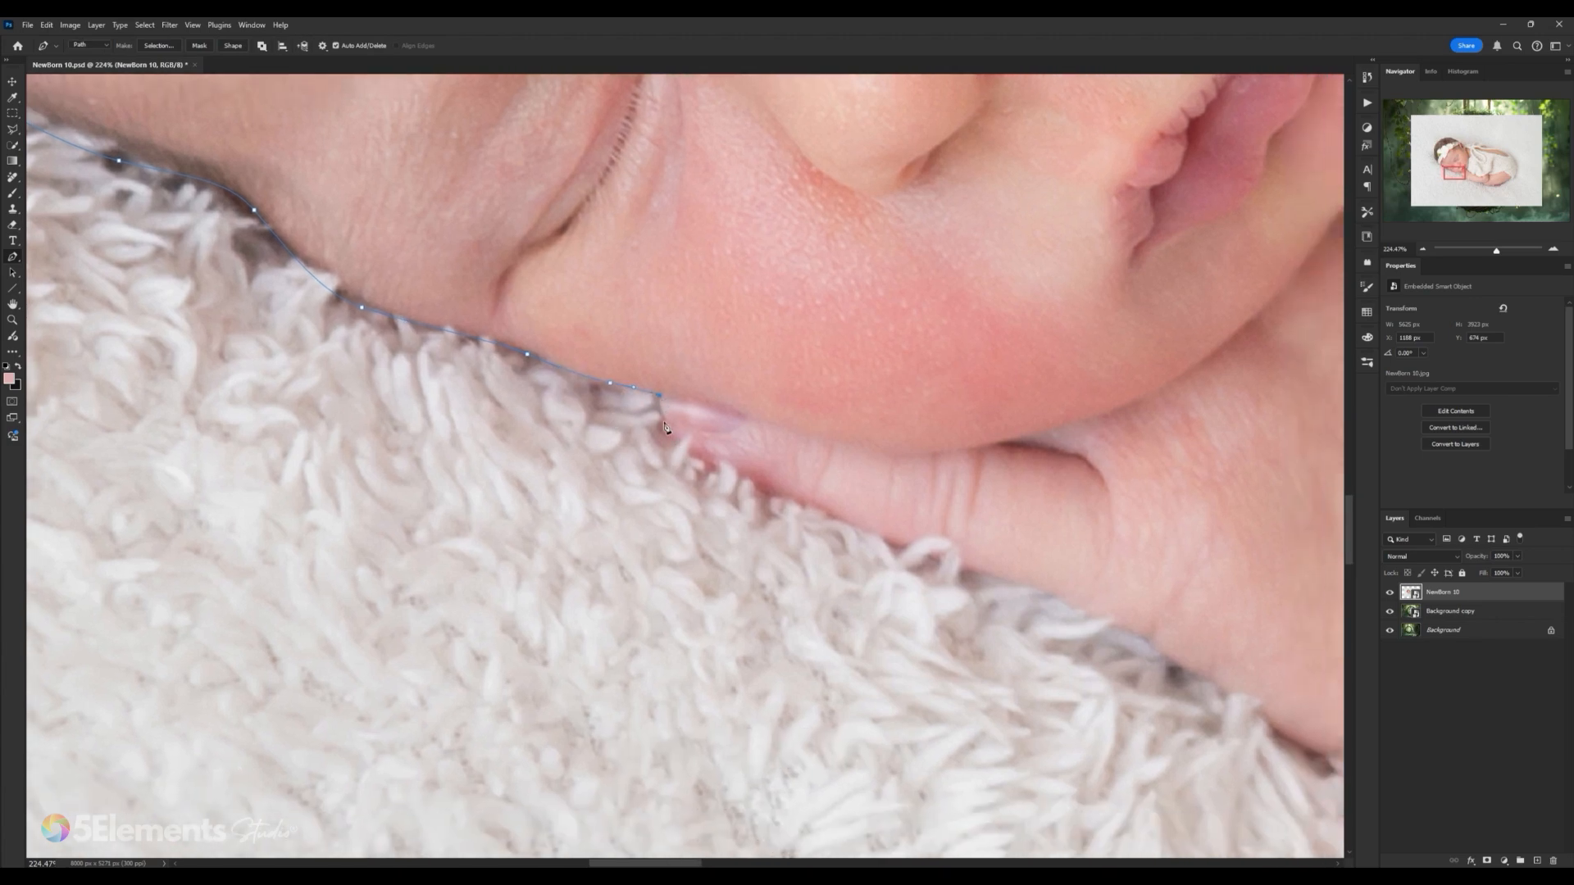
# Step: Continue the path around the fingertip and along the lower edge of the finger onto the side of the hand
pyautogui.moveTo(698, 465); pyautogui.dragTo(741, 484)
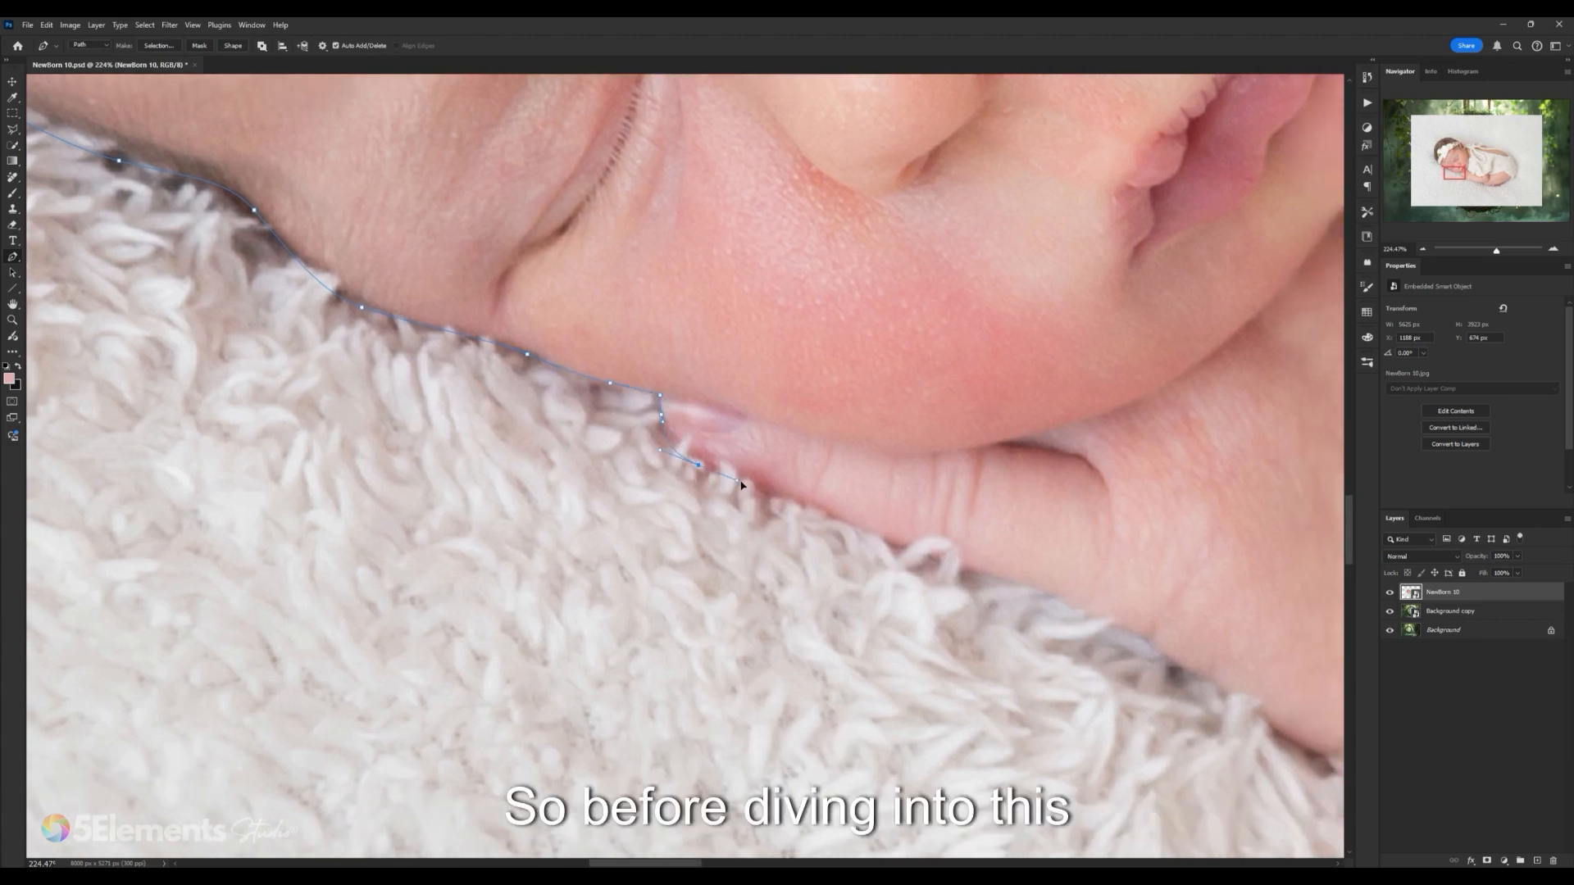
pyautogui.moveTo(851, 532); pyautogui.dragTo(621, 467)
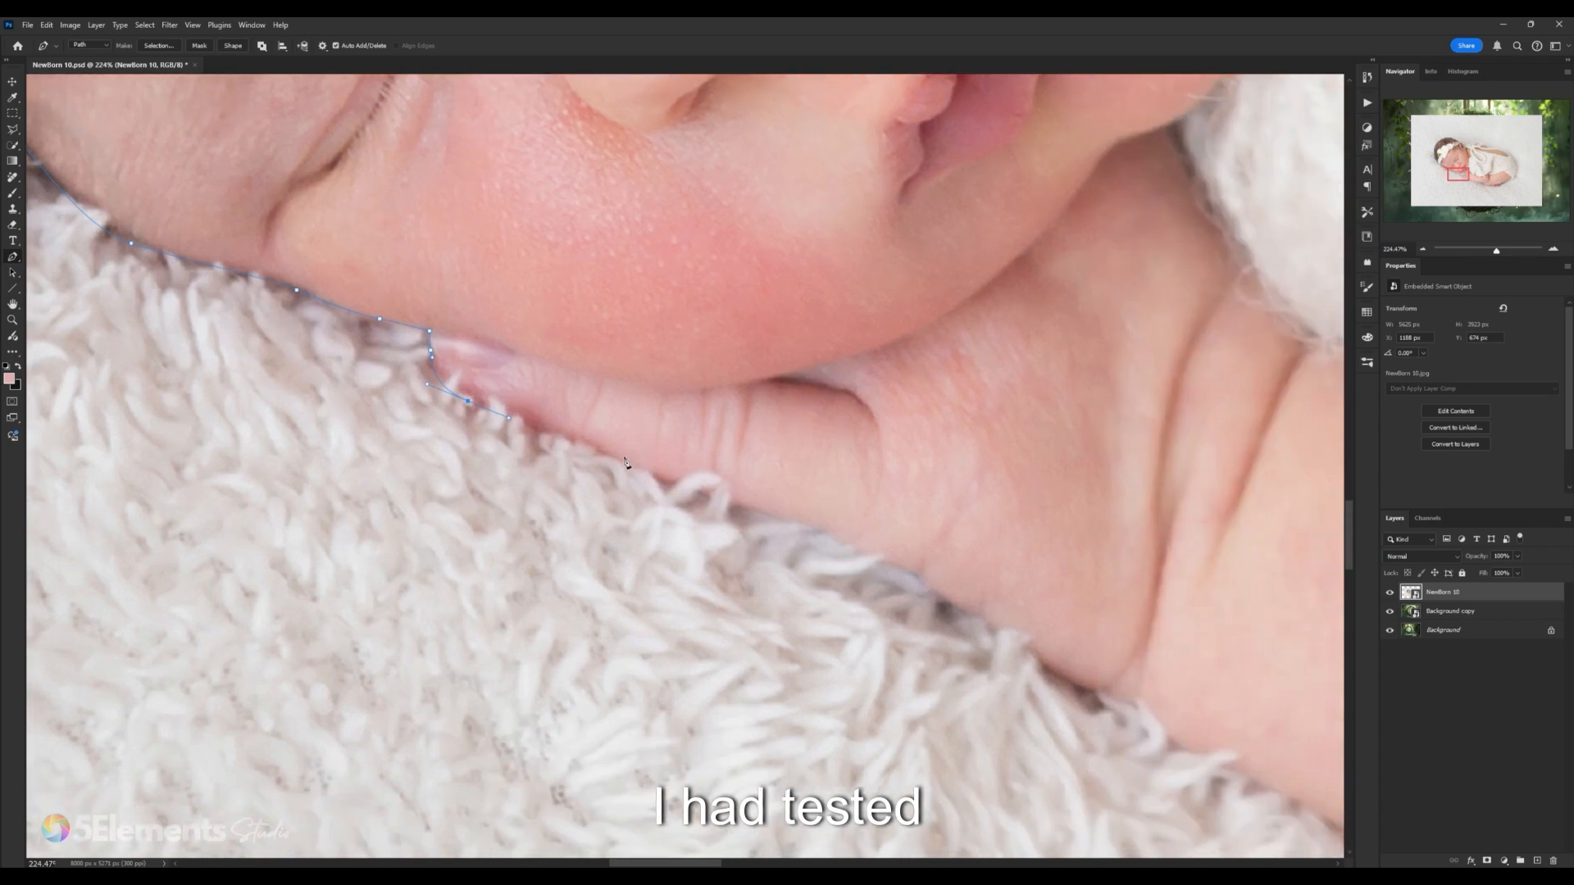
pyautogui.click(620, 464)
pyautogui.moveTo(766, 496); pyautogui.dragTo(729, 495)
pyautogui.click(676, 477)
pyautogui.moveTo(793, 525); pyautogui.dragTo(741, 485)
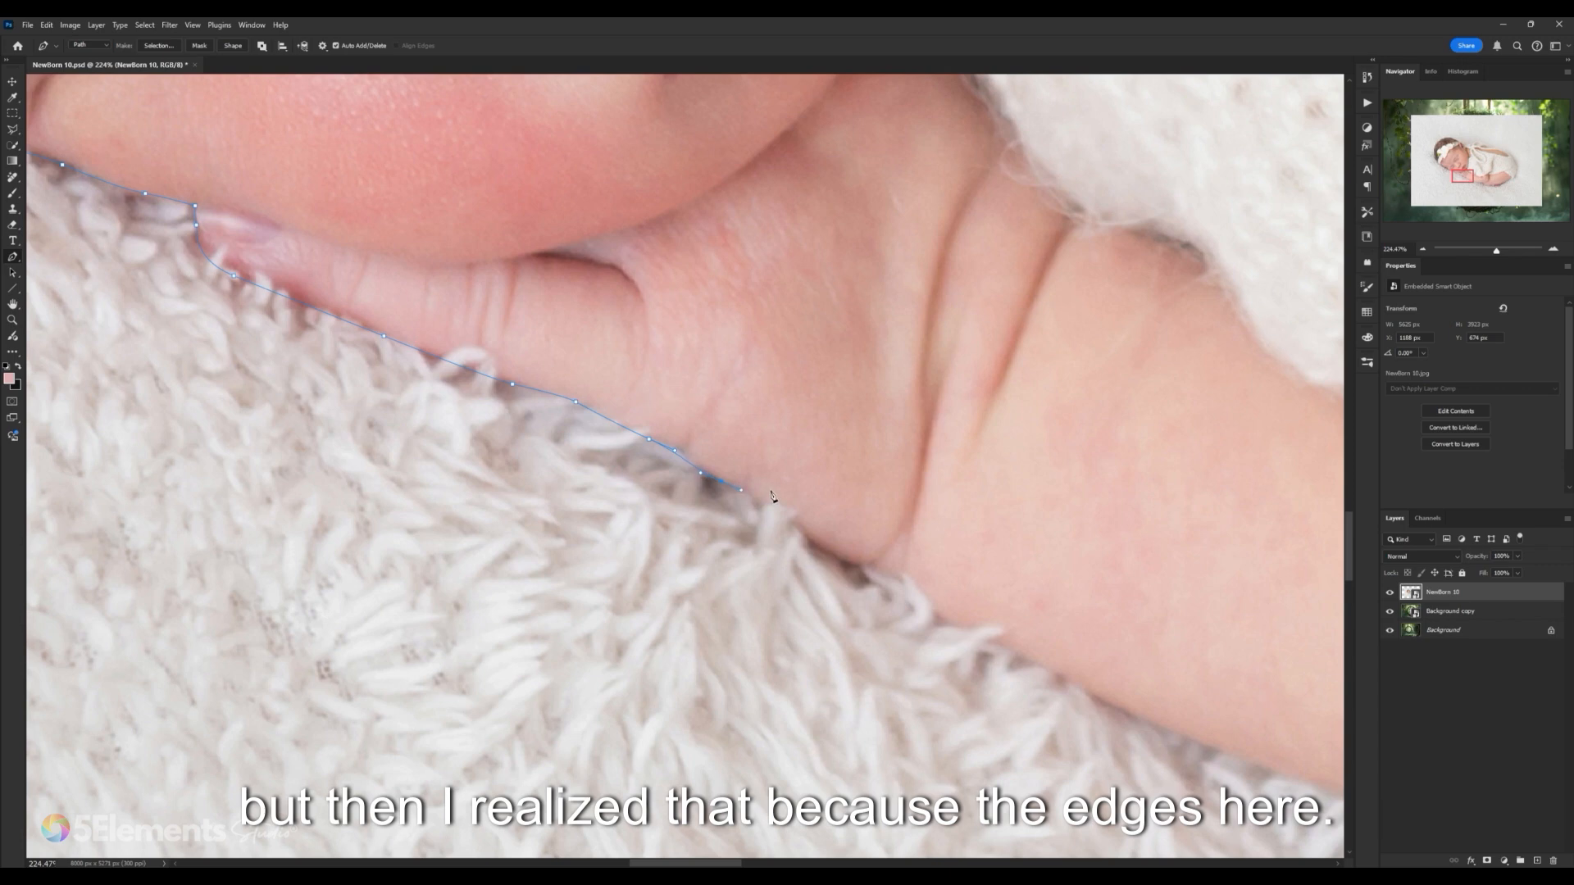
# Step: Extend the path along the lower edge of the hand to the wrist crease
pyautogui.scroll(-3, 633, 336)
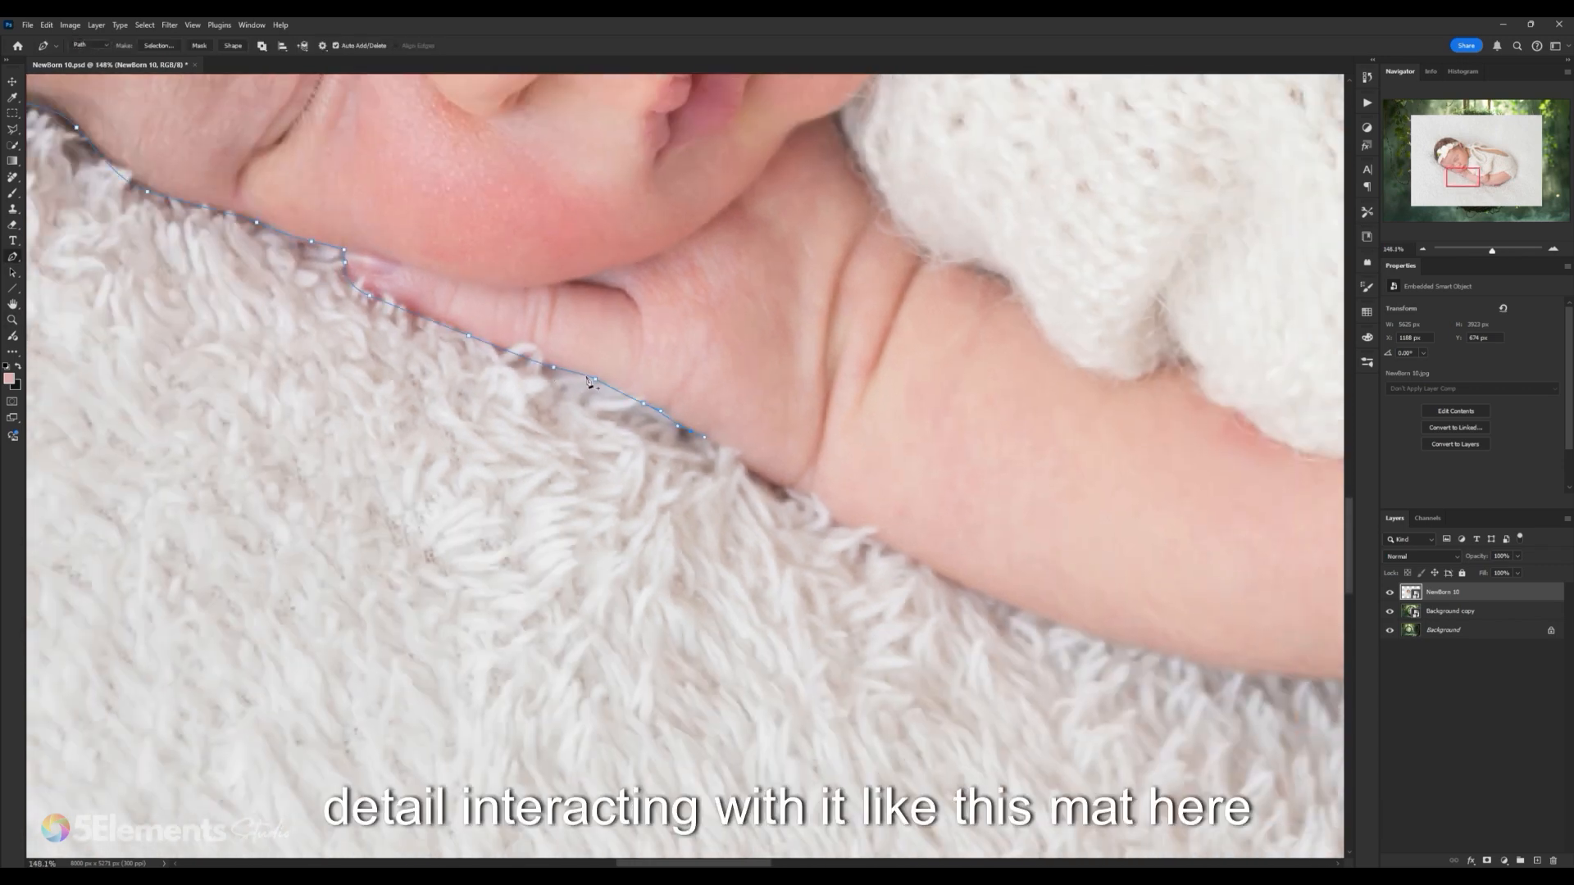
pyautogui.scroll(3, 540, 373)
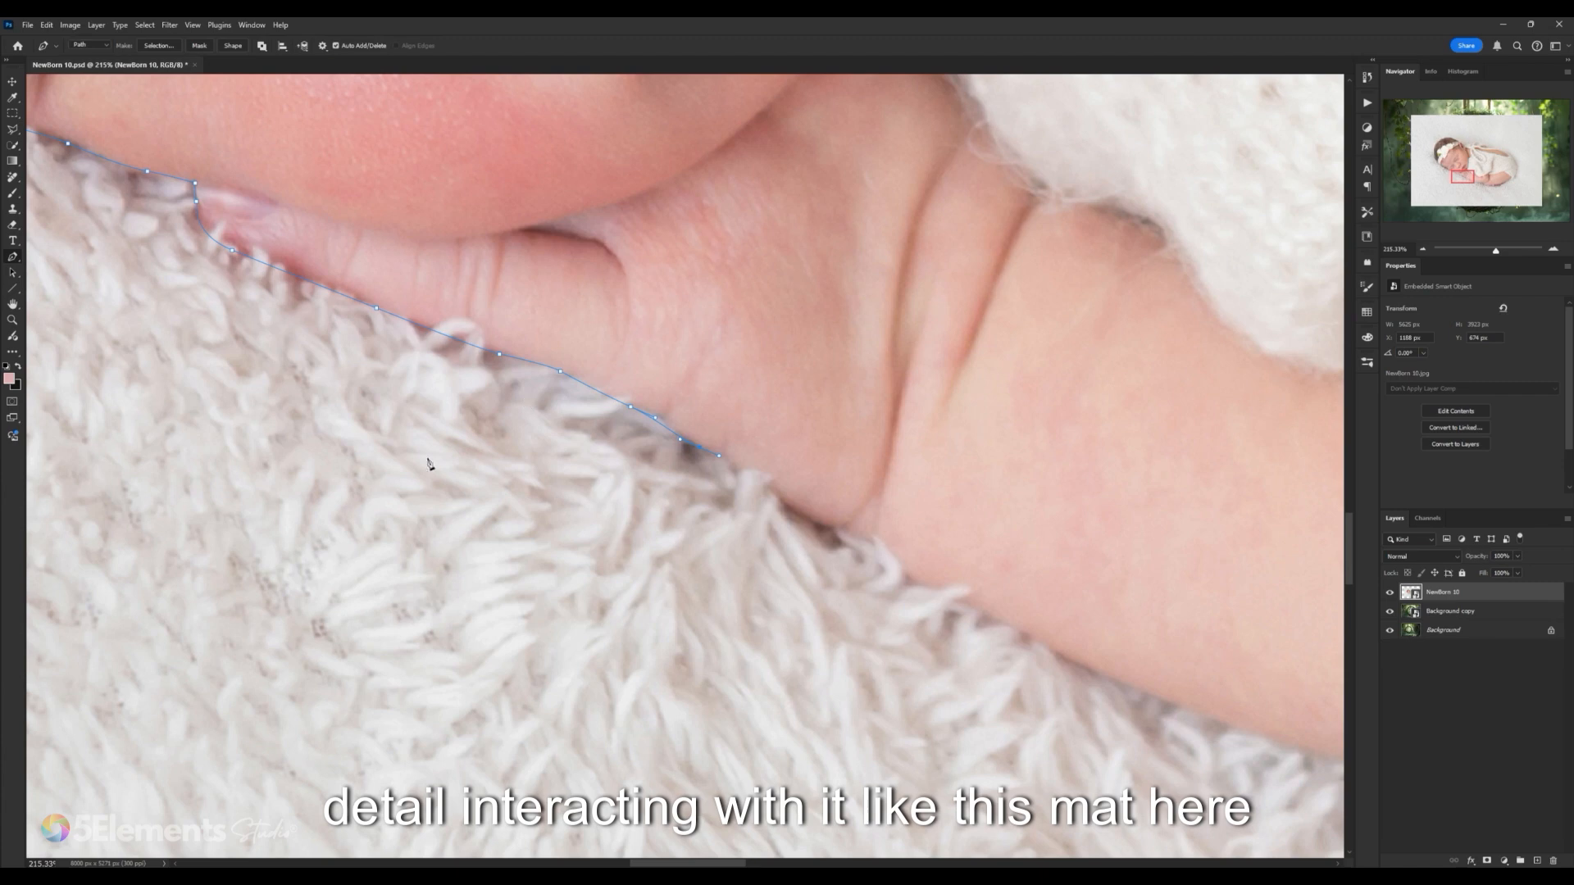
pyautogui.moveTo(627, 429); pyautogui.dragTo(504, 400)
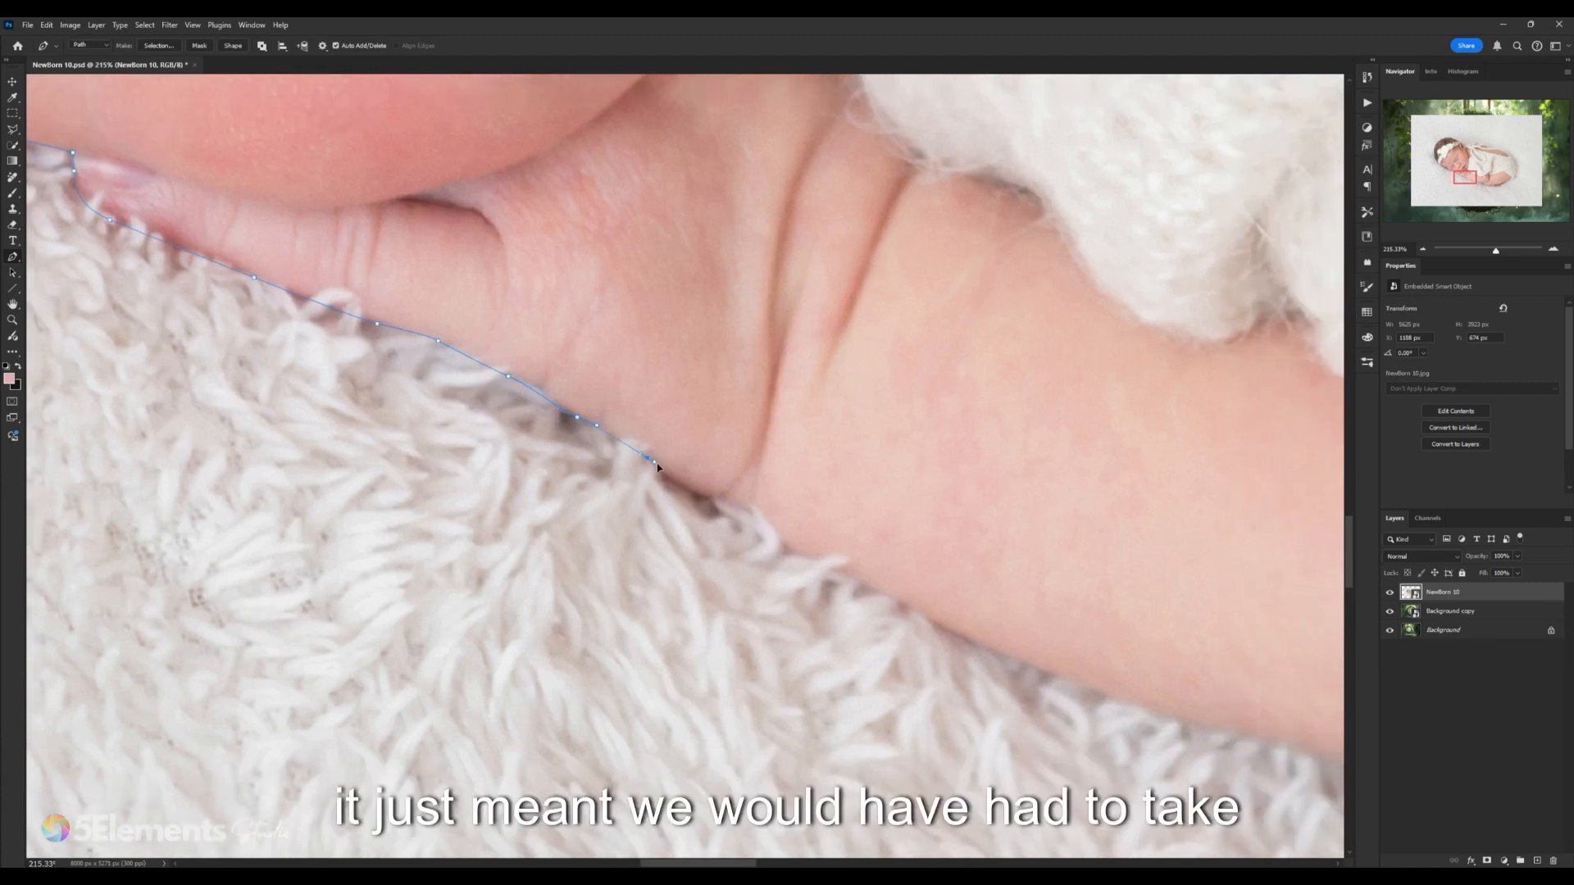
pyautogui.moveTo(666, 474); pyautogui.dragTo(549, 406)
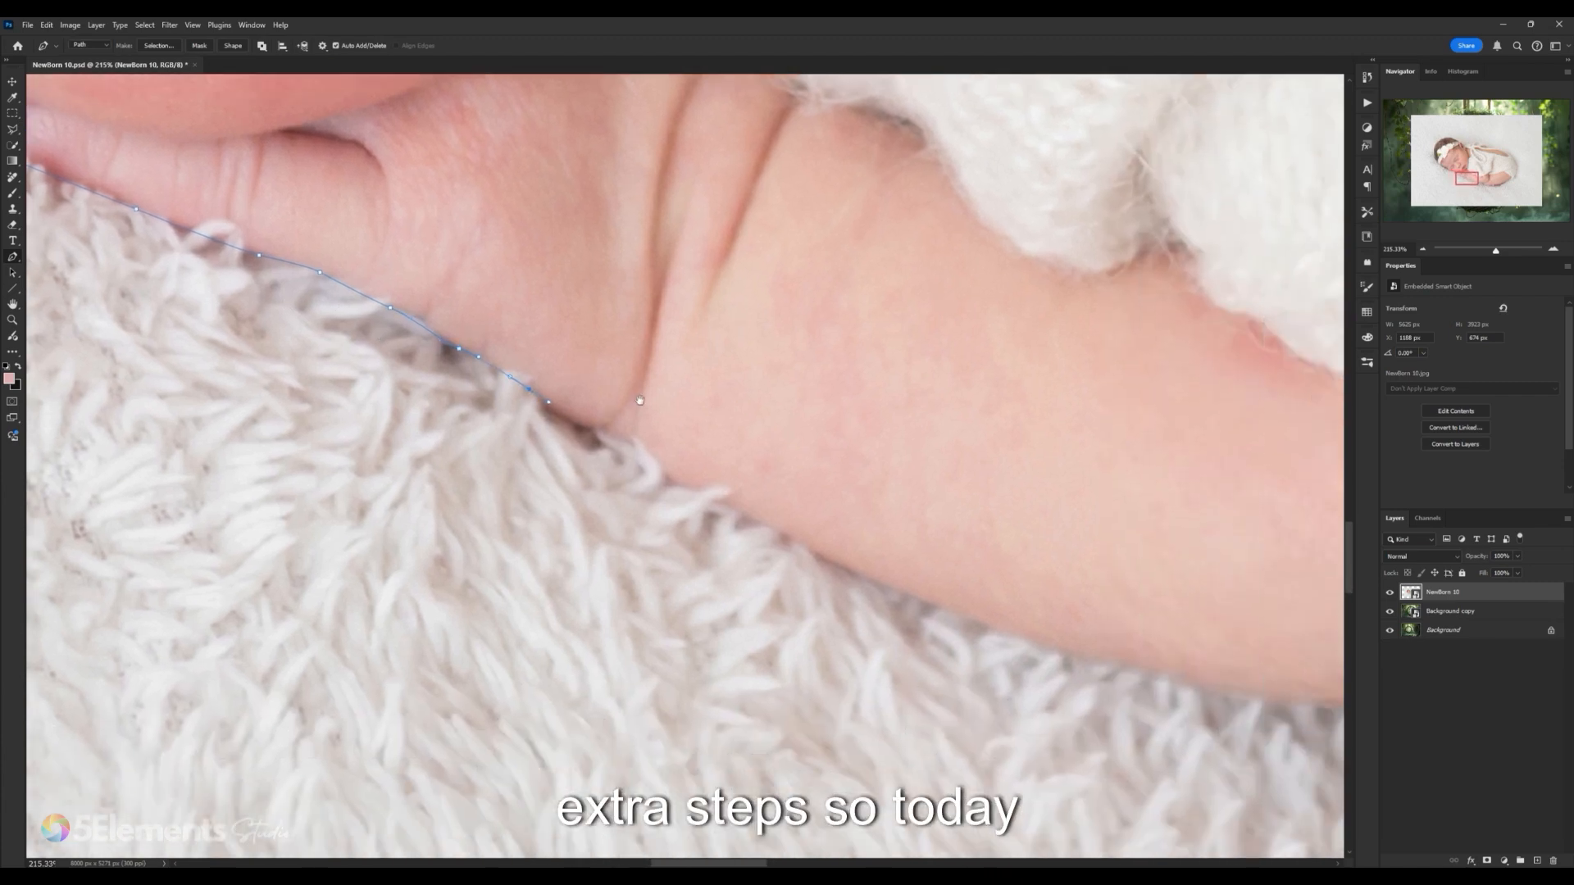
pyautogui.moveTo(661, 460); pyautogui.dragTo(634, 436)
pyautogui.click(586, 425)
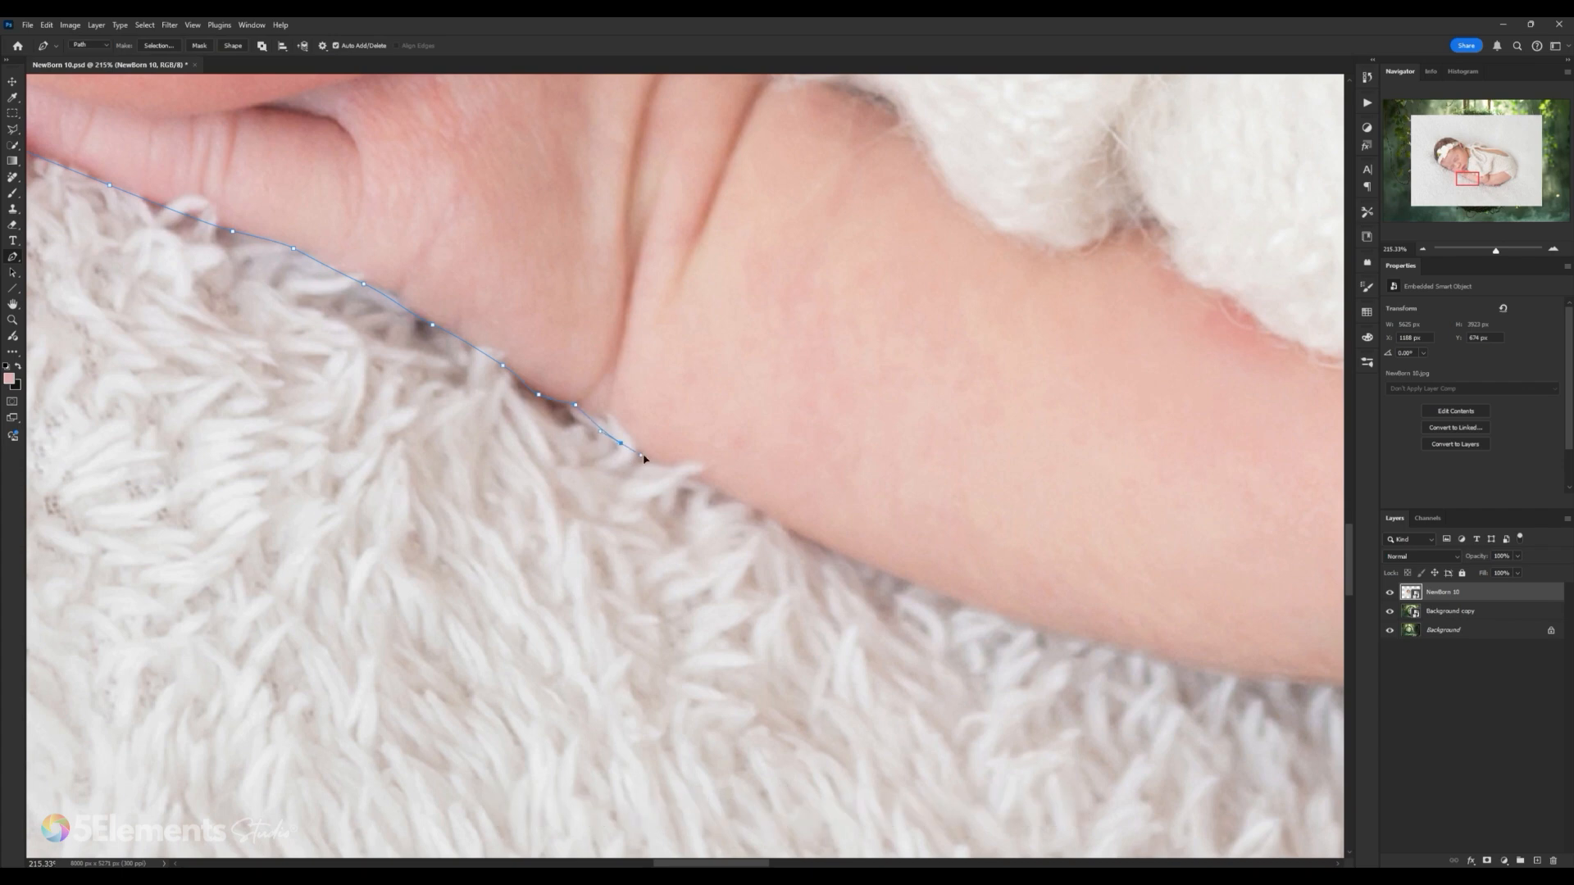
# Step: Continue the Pen path along the lower edge of the forearm to the crease where it meets the leg
pyautogui.click(620, 443)
pyautogui.moveTo(718, 486); pyautogui.dragTo(488, 344)
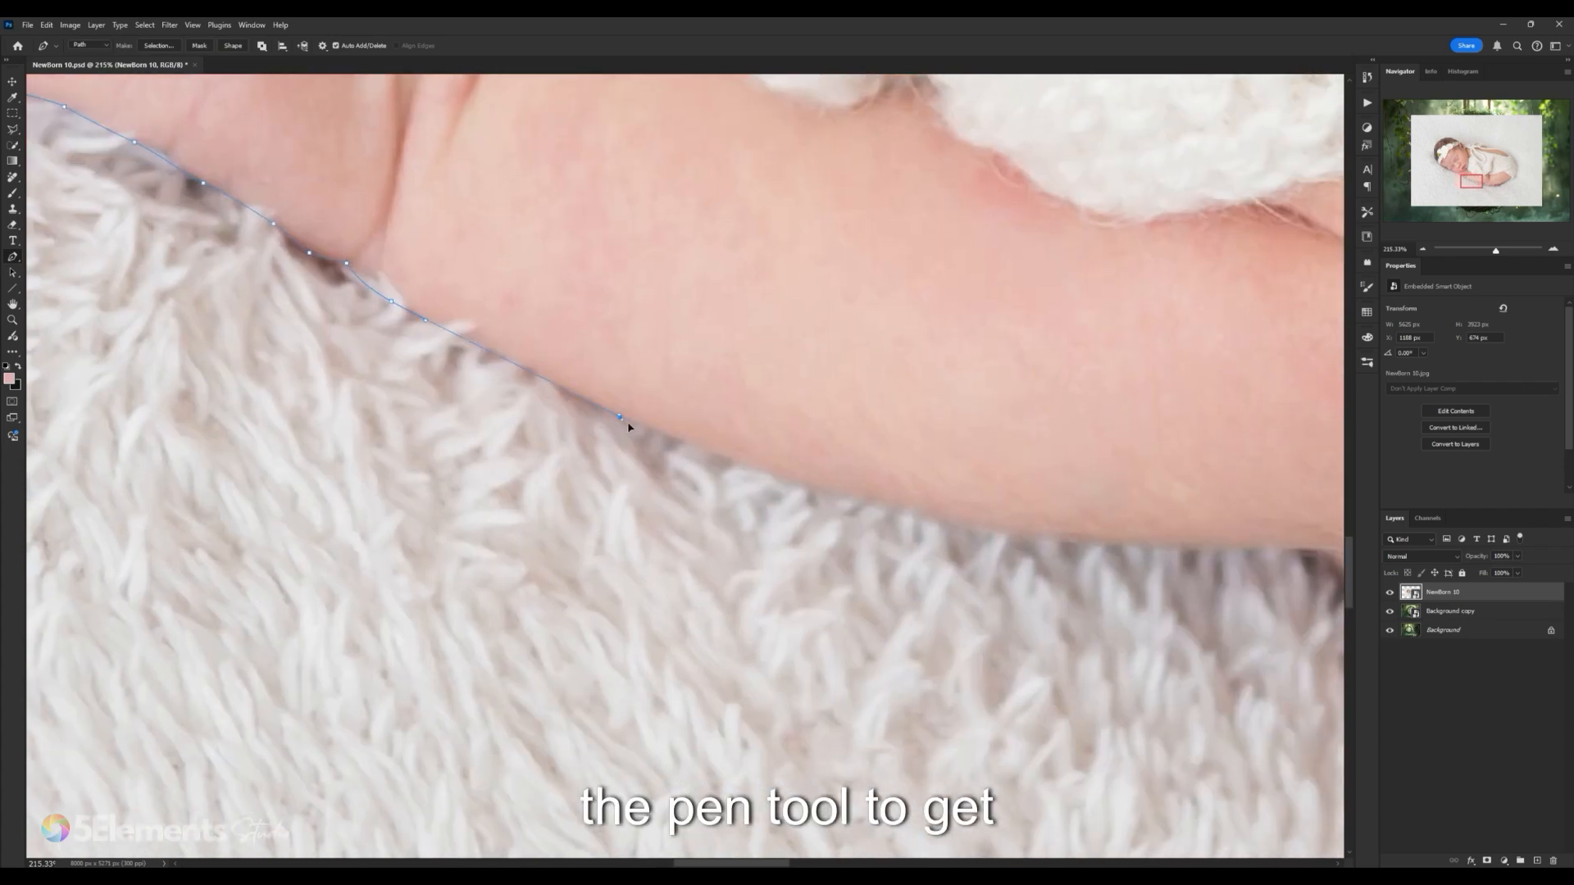
pyautogui.click(669, 437)
pyautogui.moveTo(798, 457); pyautogui.dragTo(583, 402)
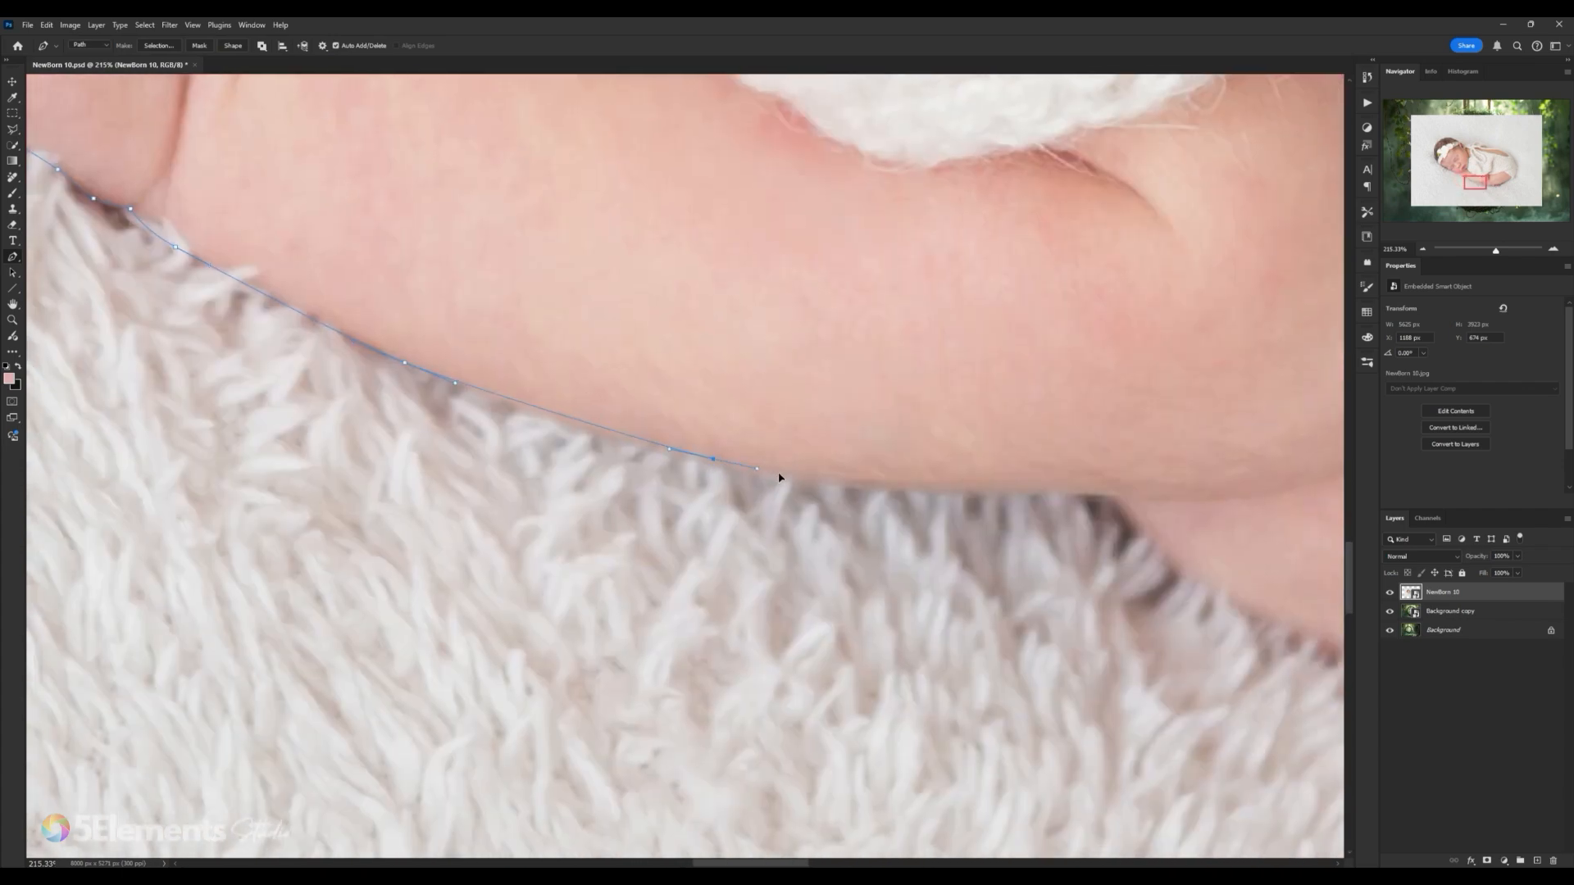
pyautogui.moveTo(717, 464); pyautogui.dragTo(825, 482)
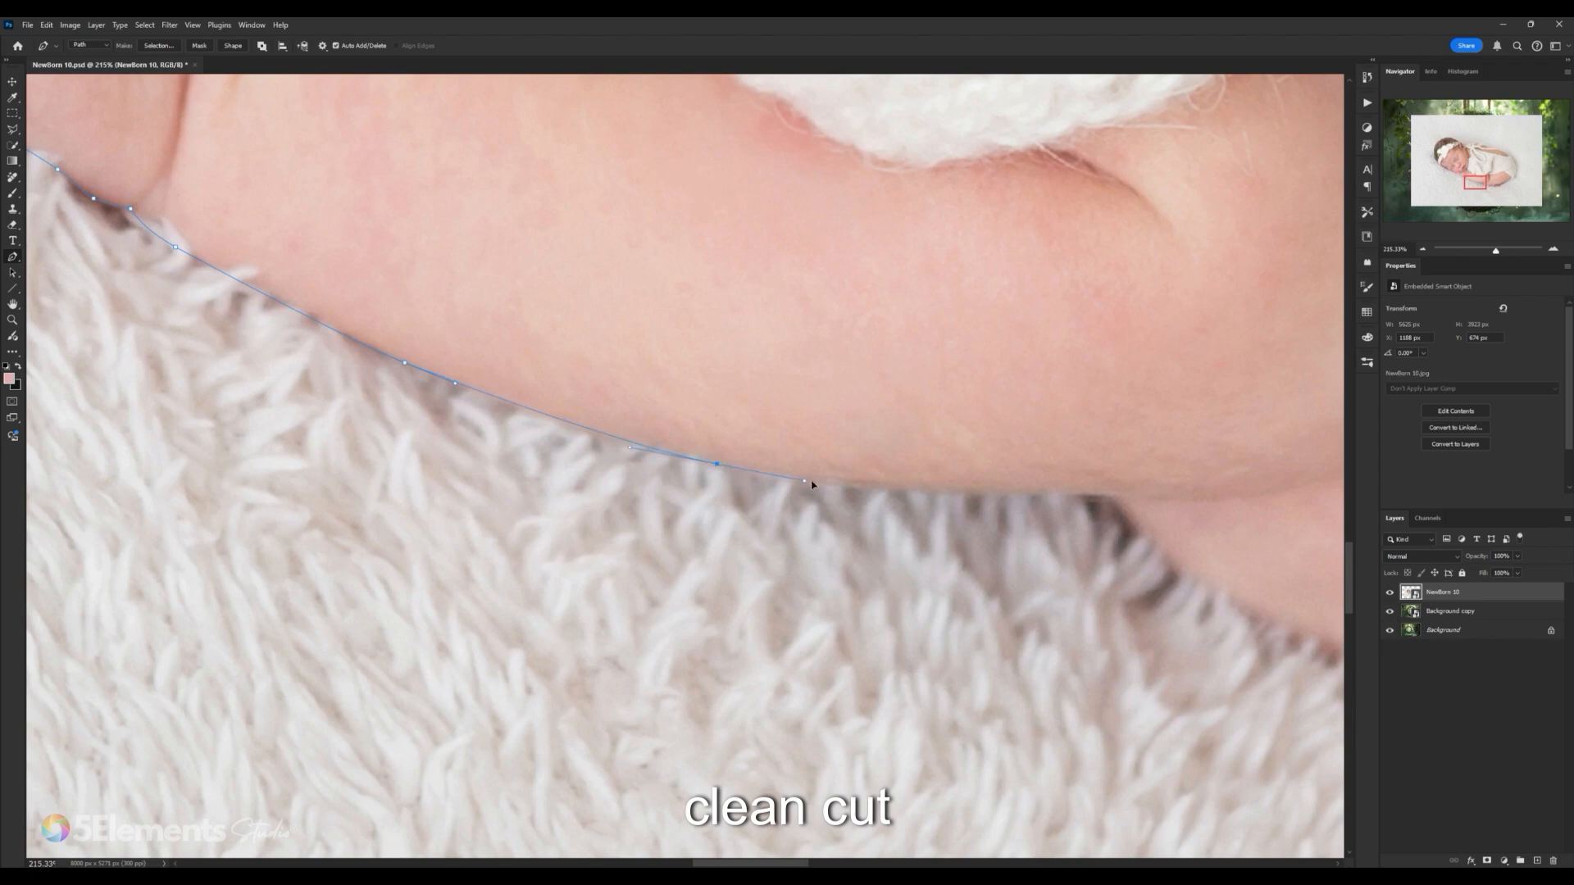
pyautogui.moveTo(933, 500); pyautogui.dragTo(635, 410)
pyautogui.moveTo(815, 471)
pyautogui.mouseDown()
pyautogui.moveTo(755, 460)
pyautogui.moveTo(824, 443)
pyautogui.mouseUp()
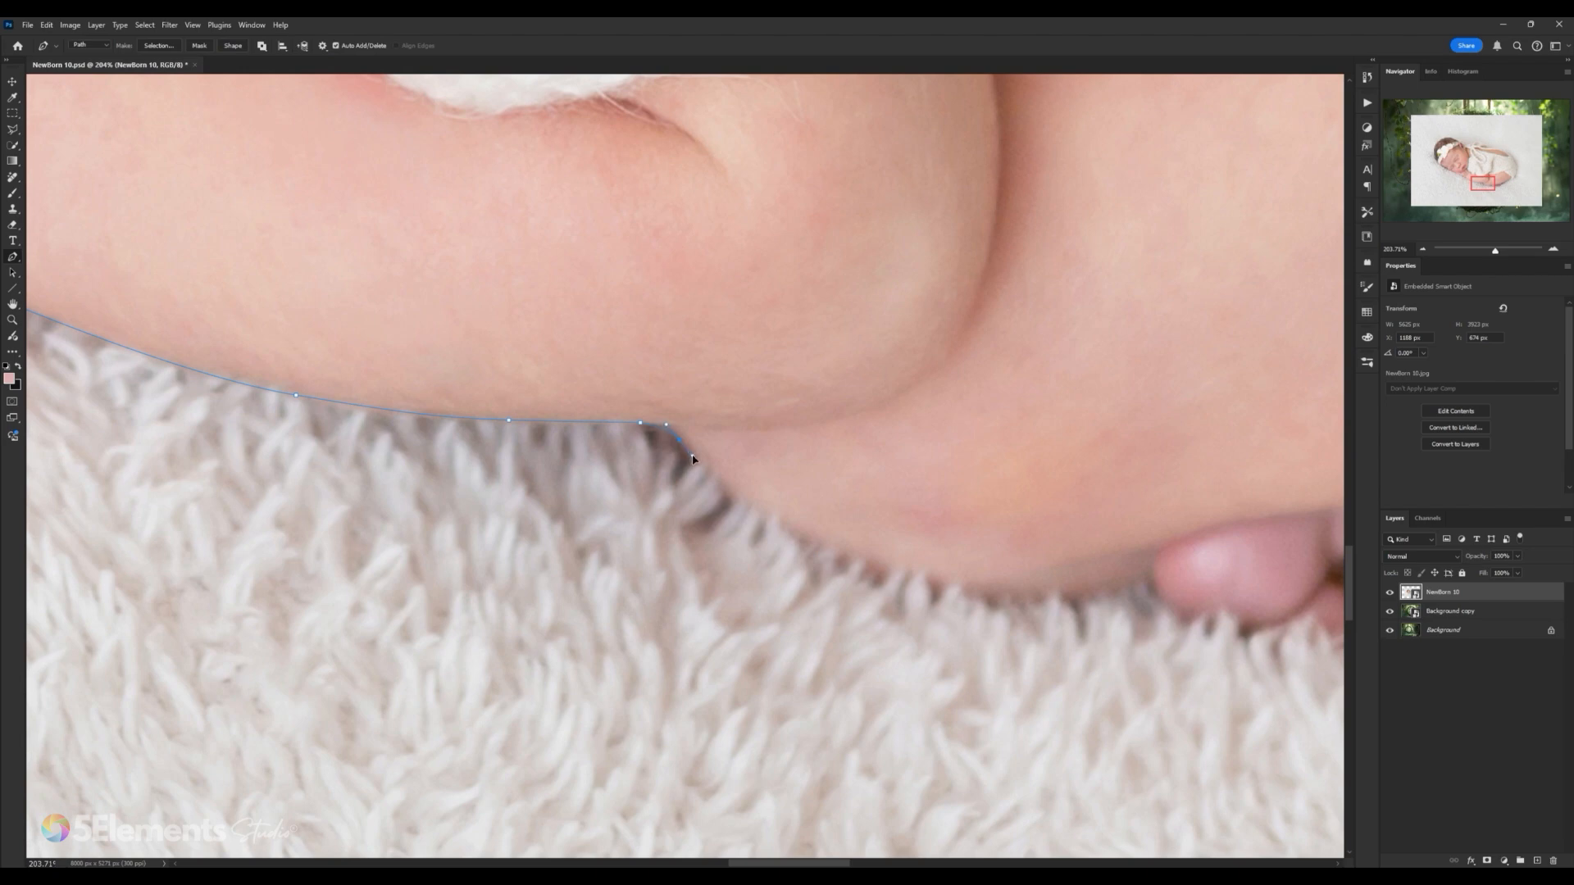
# Step: Extend the path from the forearm crease around the underside of the leg to the big toe
pyautogui.click(694, 455)
pyautogui.moveTo(788, 504); pyautogui.dragTo(709, 458)
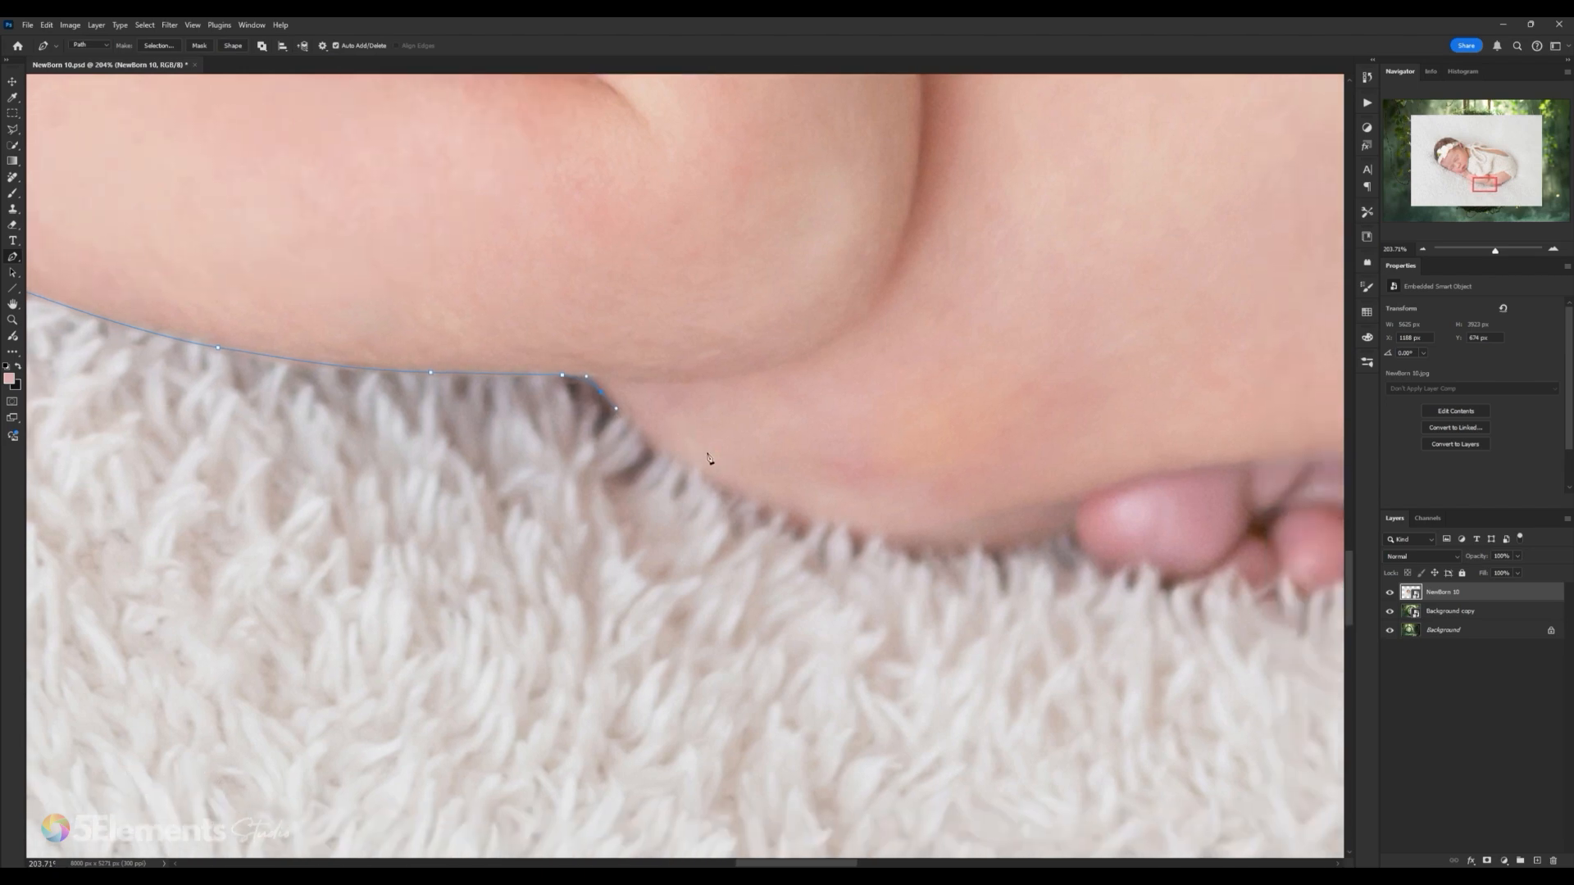
pyautogui.moveTo(828, 508); pyautogui.dragTo(708, 481)
pyautogui.click(731, 528)
pyautogui.click(791, 529)
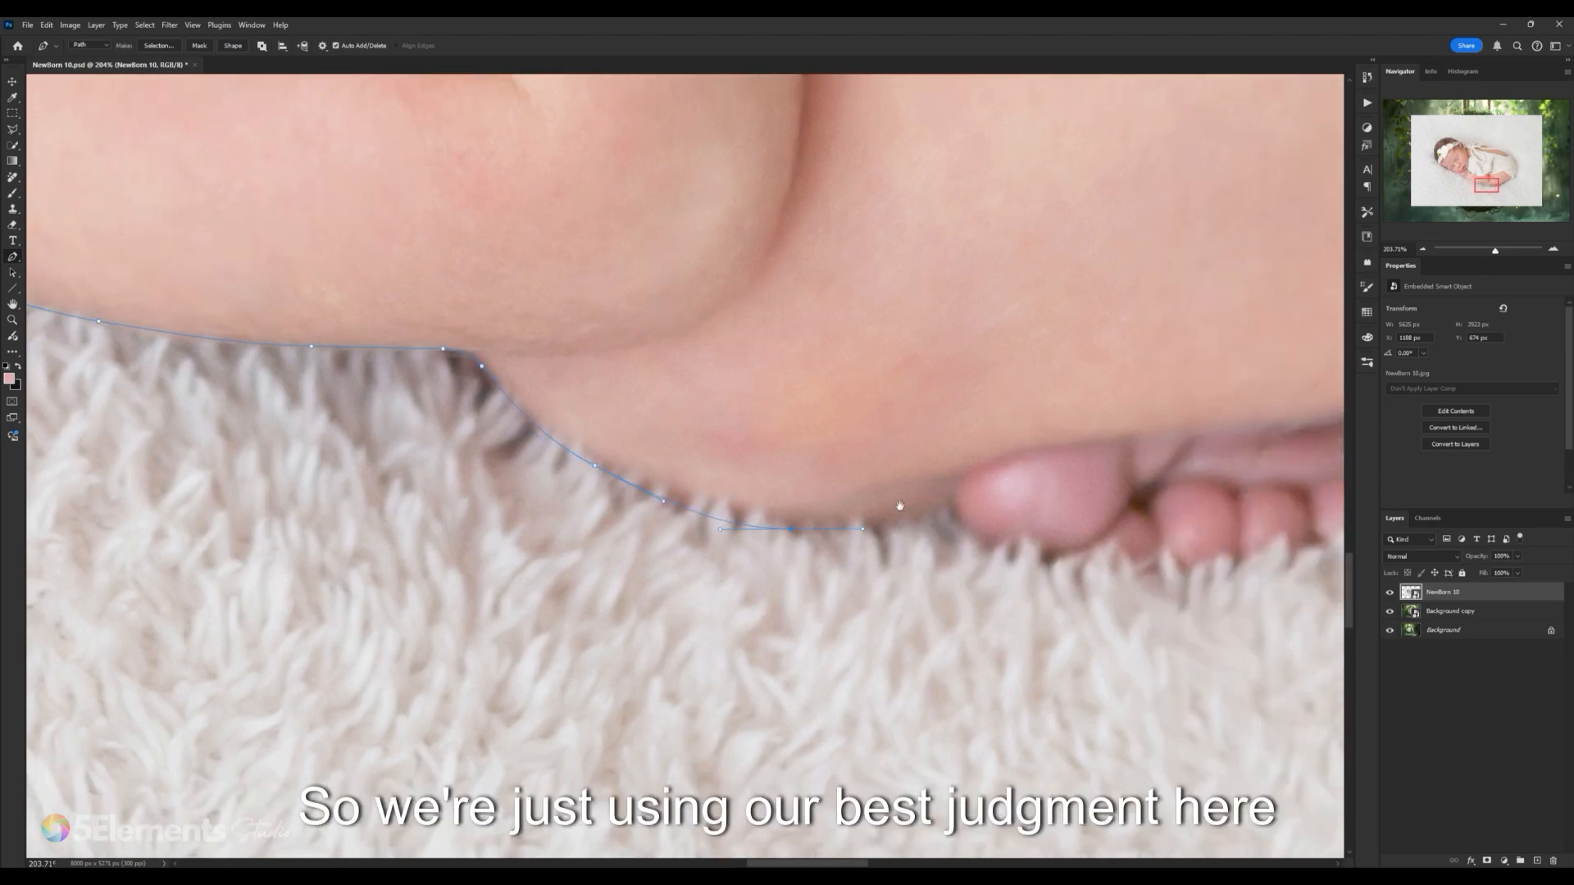
pyautogui.moveTo(901, 505); pyautogui.dragTo(799, 525)
pyautogui.click(865, 504)
# Step: Trace the path under the toes and up the outer side of the foot to the thigh
pyautogui.moveTo(825, 549); pyautogui.dragTo(830, 549)
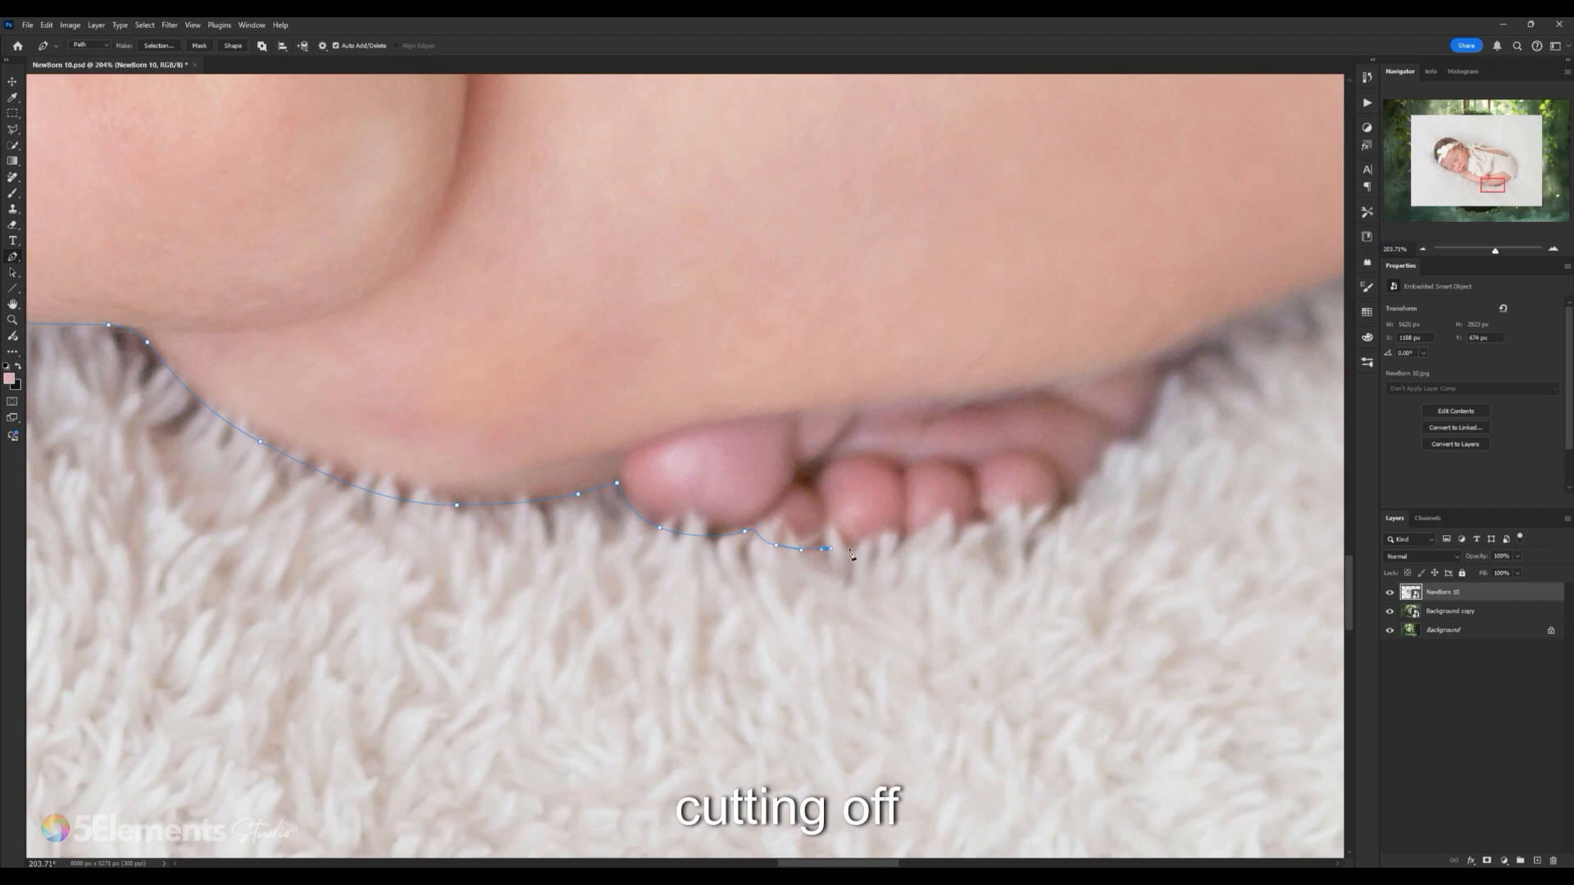
pyautogui.moveTo(901, 544); pyautogui.dragTo(945, 532)
pyautogui.click(913, 535)
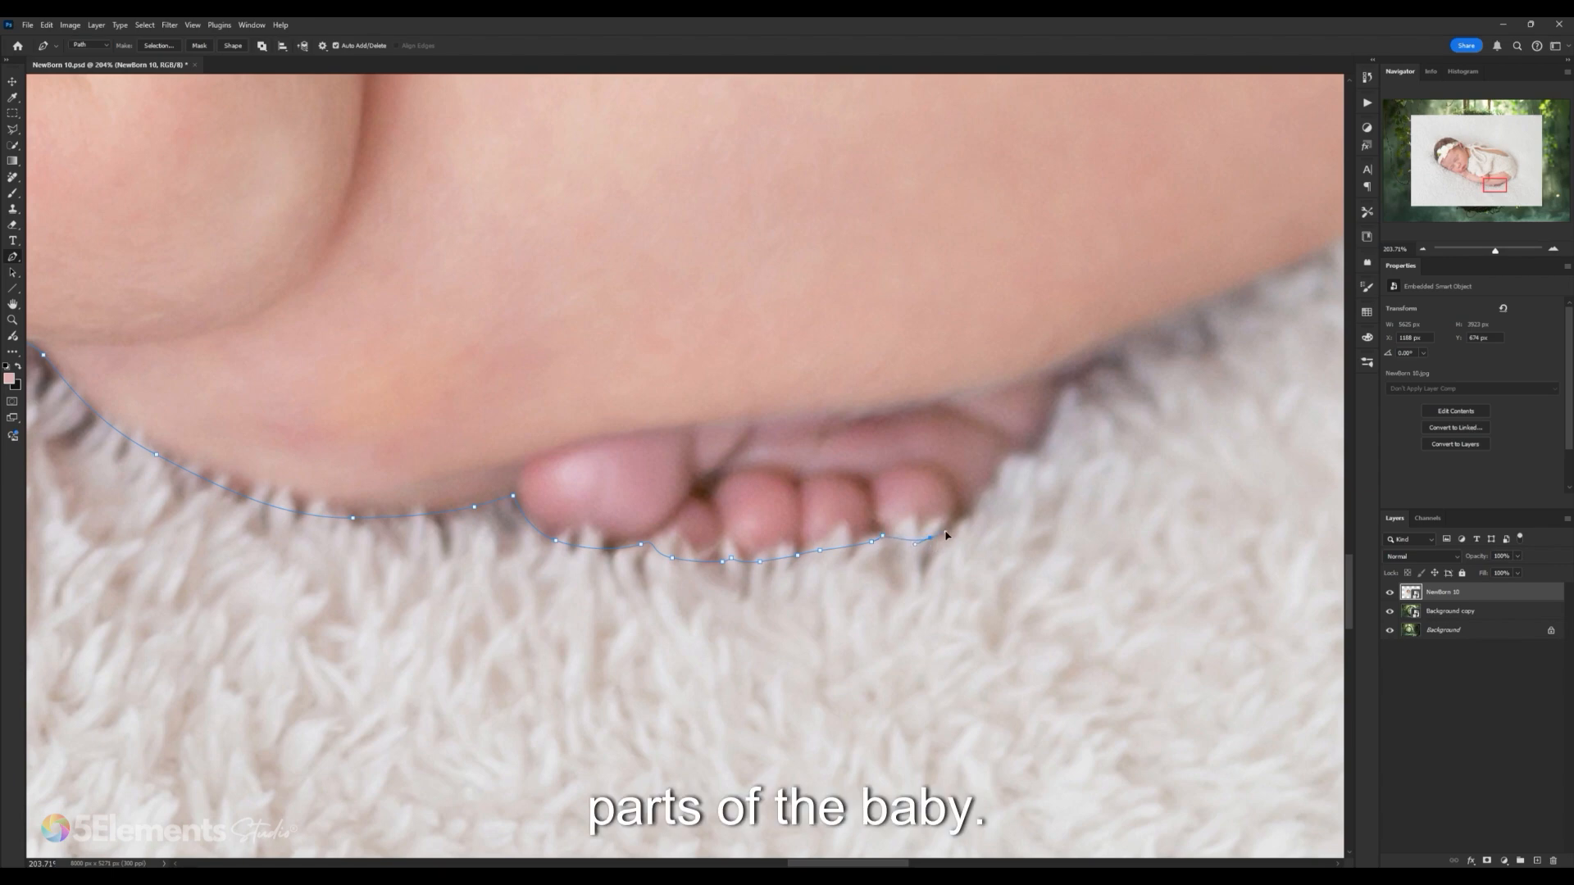
pyautogui.moveTo(1019, 464); pyautogui.dragTo(933, 498)
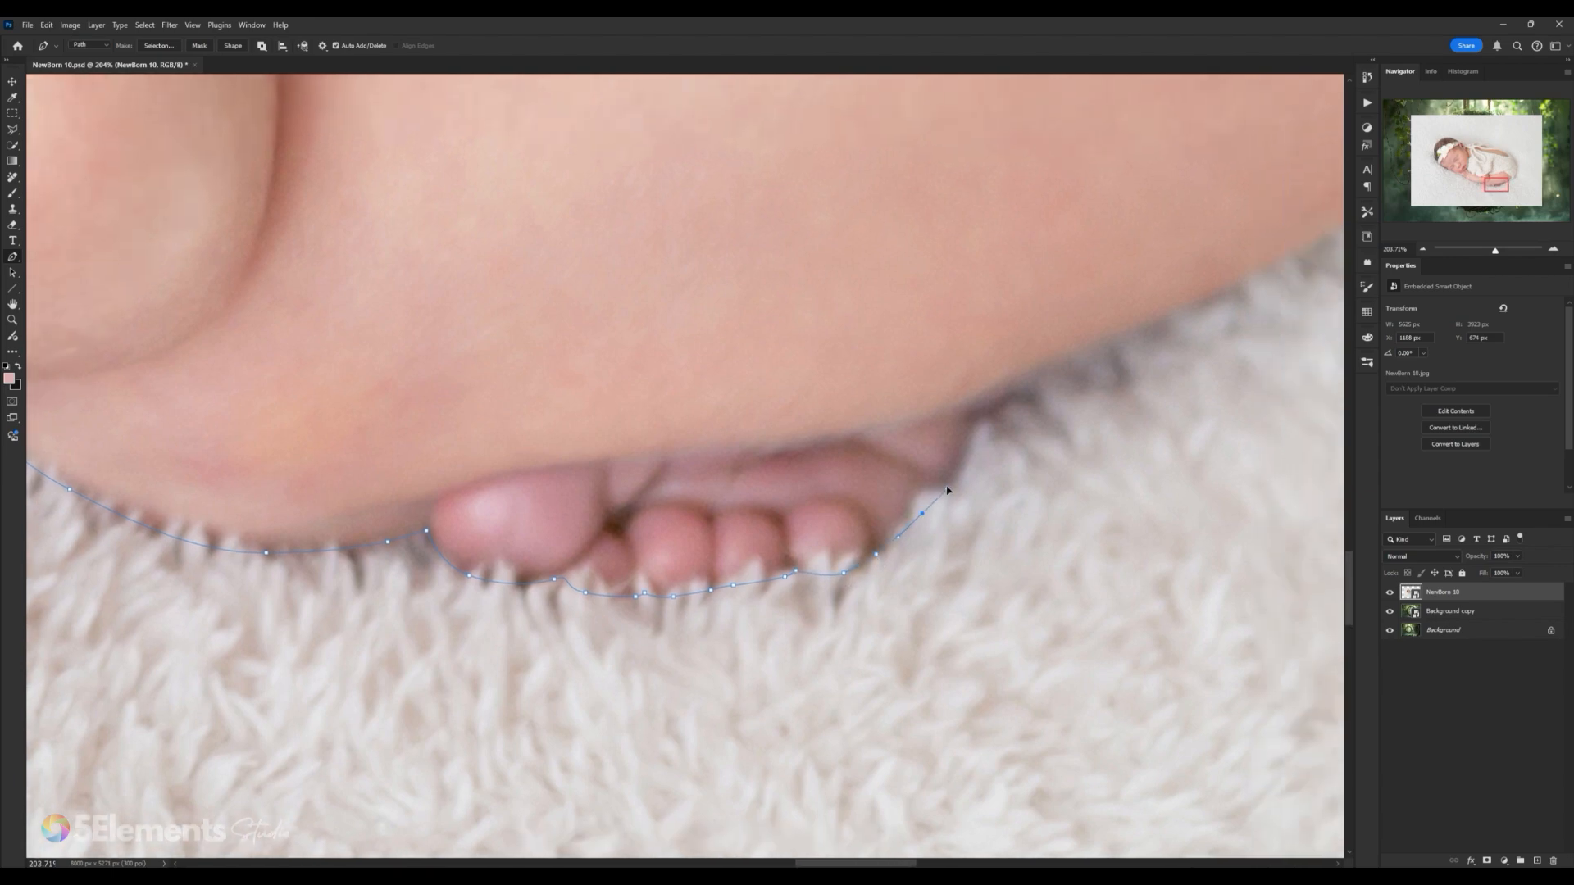
pyautogui.click(948, 481)
# Step: Continue the path along the underside of the thigh to the edge of the knitted romper
pyautogui.moveTo(1011, 401); pyautogui.dragTo(723, 525)
pyautogui.click(851, 461)
pyautogui.scroll(-4, 851, 461)
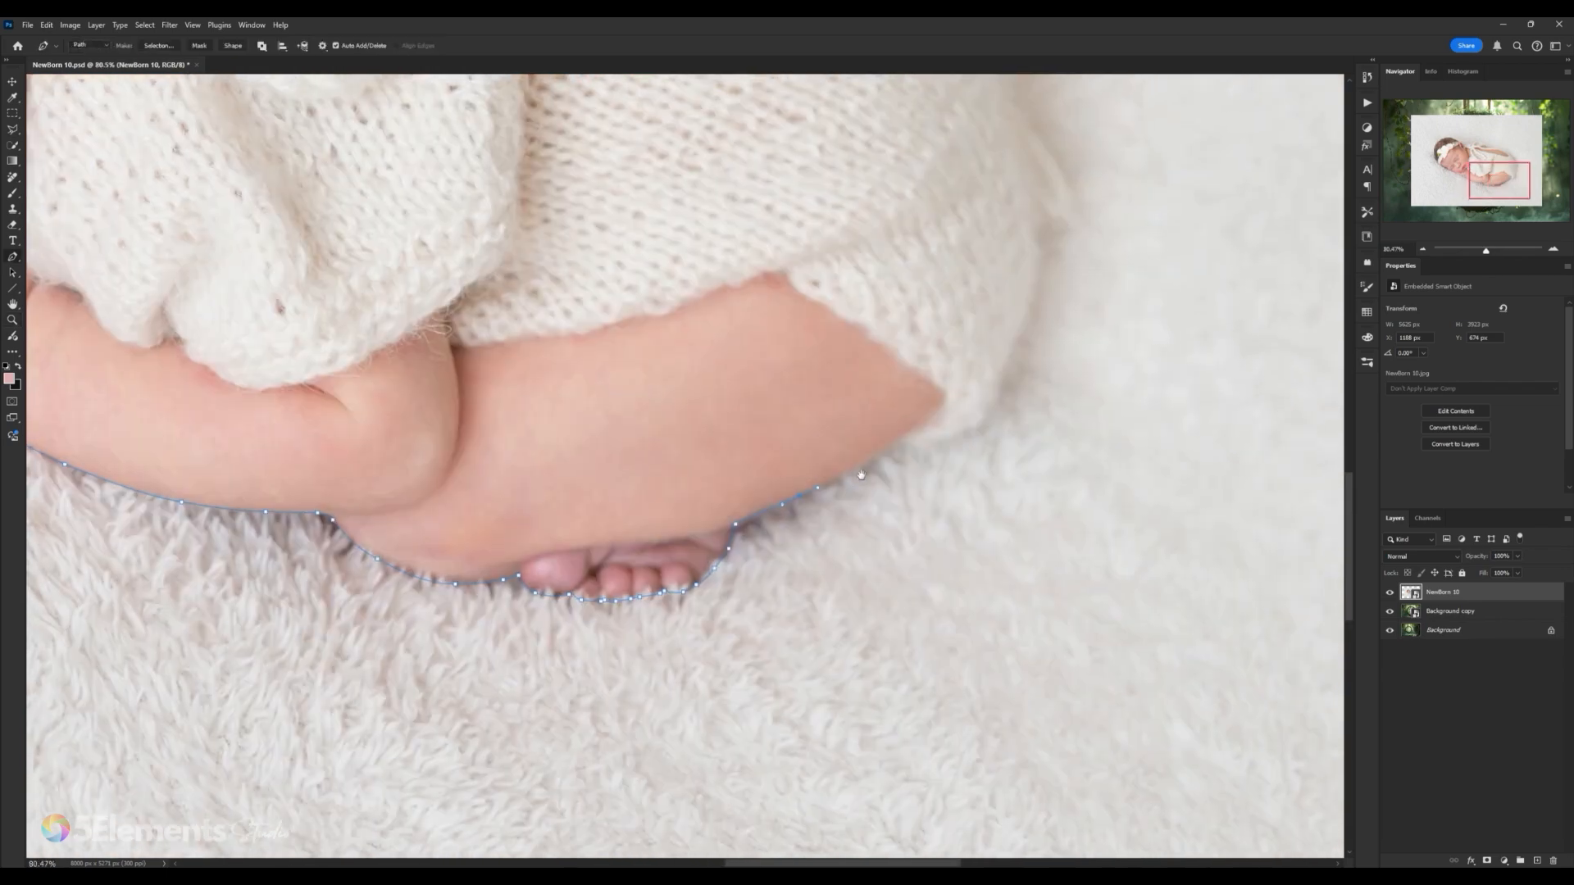
pyautogui.scroll(5, 853, 464)
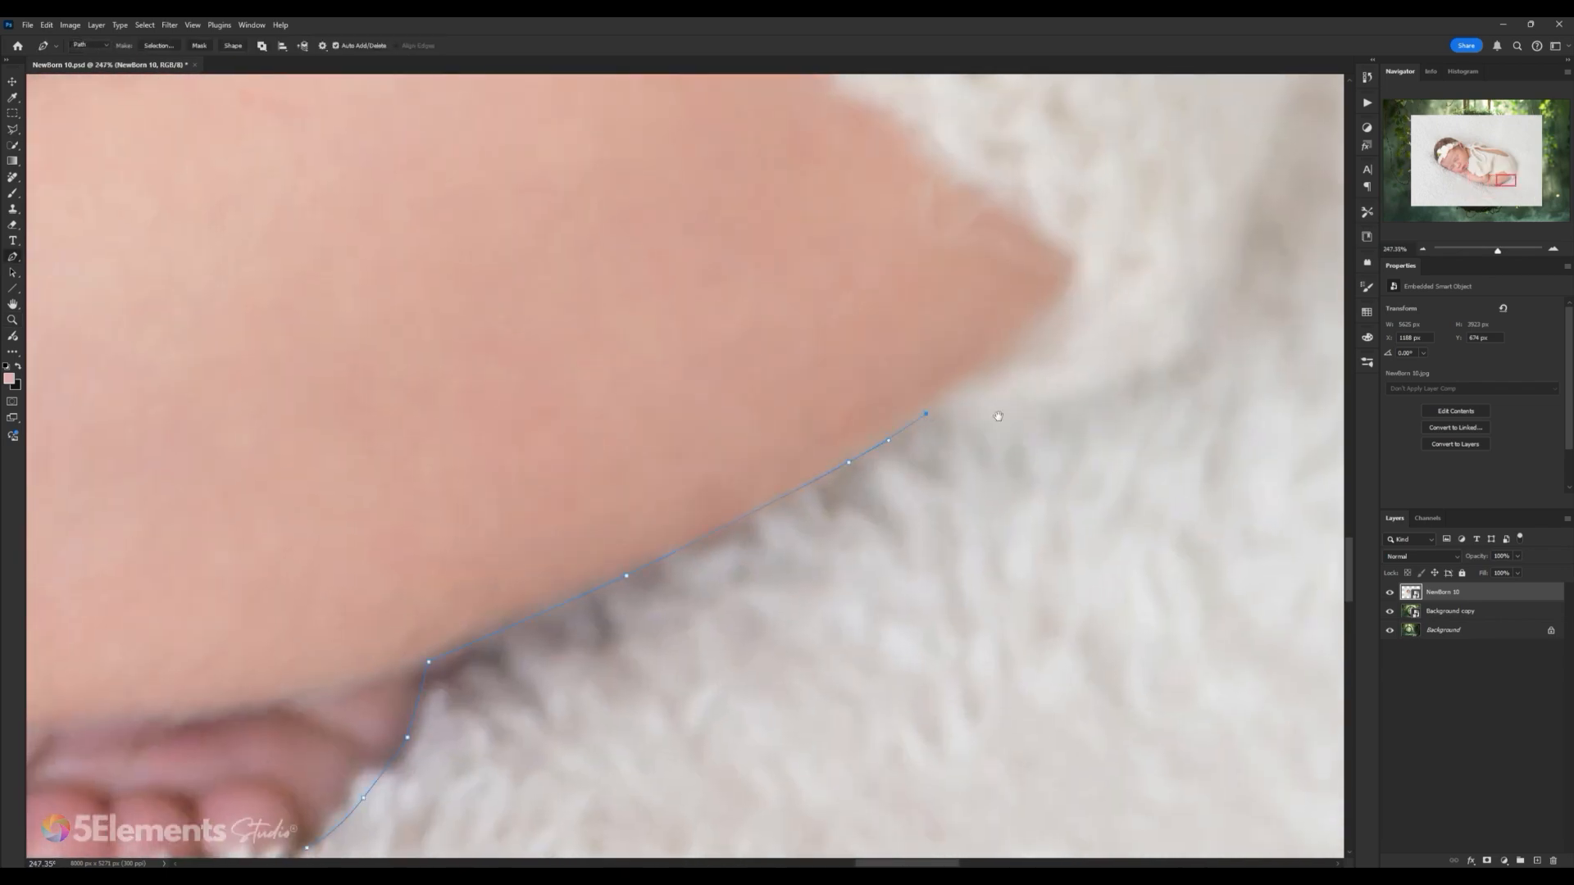
pyautogui.moveTo(999, 417); pyautogui.dragTo(796, 503)
# Step: Curve the path around the romper's lower corner and up its blurred outer edge
pyautogui.moveTo(977, 444); pyautogui.dragTo(881, 595)
pyautogui.hotkey('ctrl', 'z')
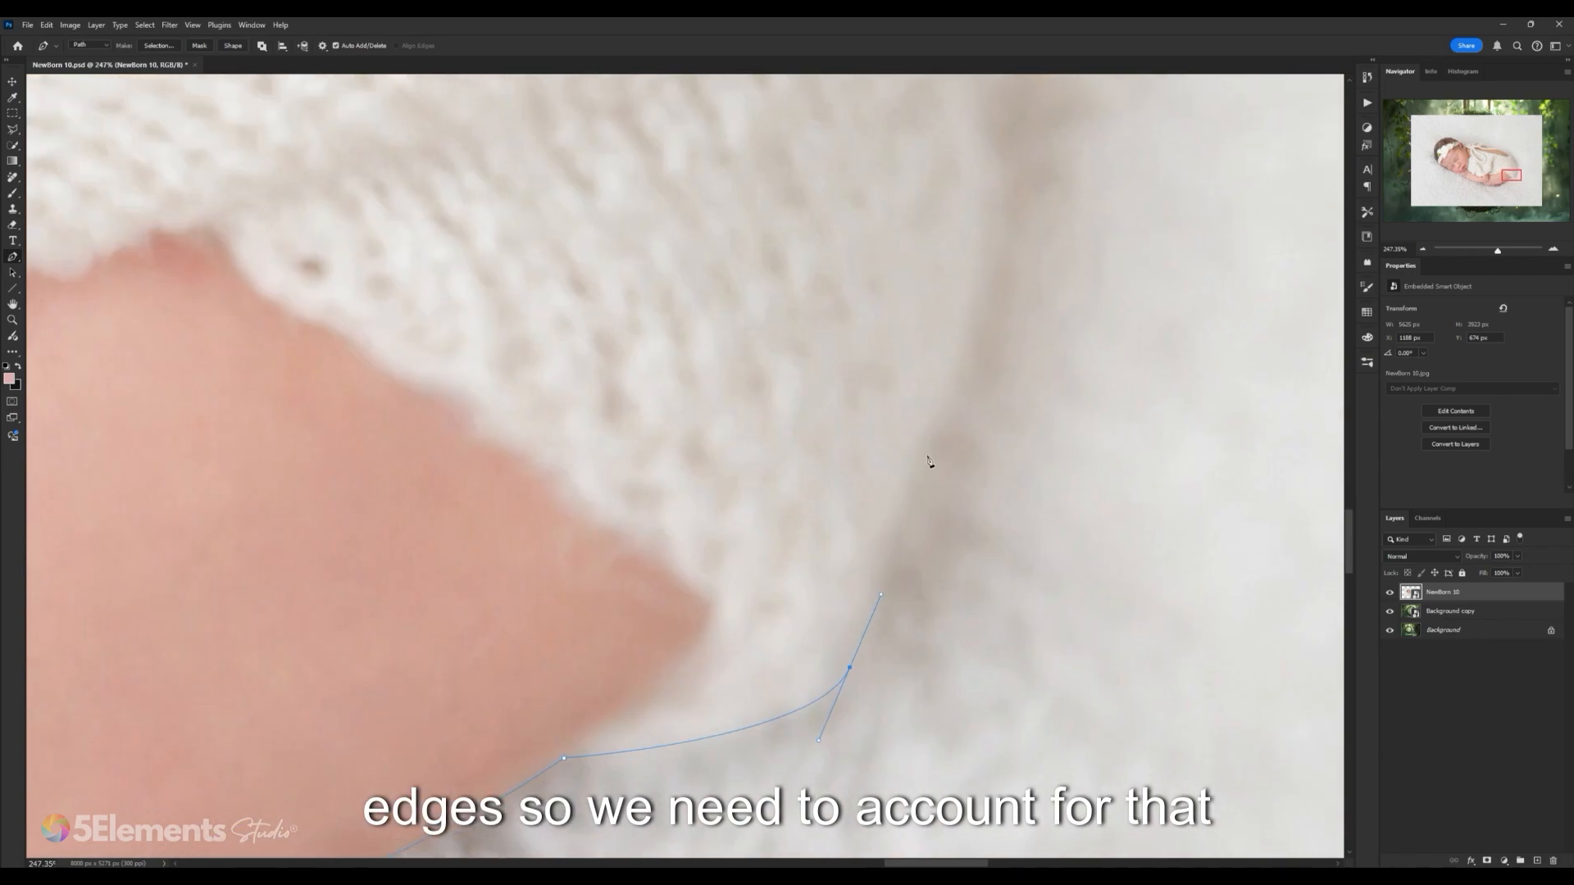
pyautogui.moveTo(928, 456); pyautogui.dragTo(904, 630)
pyautogui.moveTo(969, 418)
pyautogui.mouseDown()
pyautogui.moveTo(924, 459)
pyautogui.moveTo(986, 393)
pyautogui.mouseUp()
pyautogui.moveTo(919, 544); pyautogui.dragTo(934, 500)
pyautogui.moveTo(960, 445); pyautogui.dragTo(910, 436)
# Step: Extend the path up the rounded back of the romper to beside the pearl button
pyautogui.scroll(3, 942, 481)
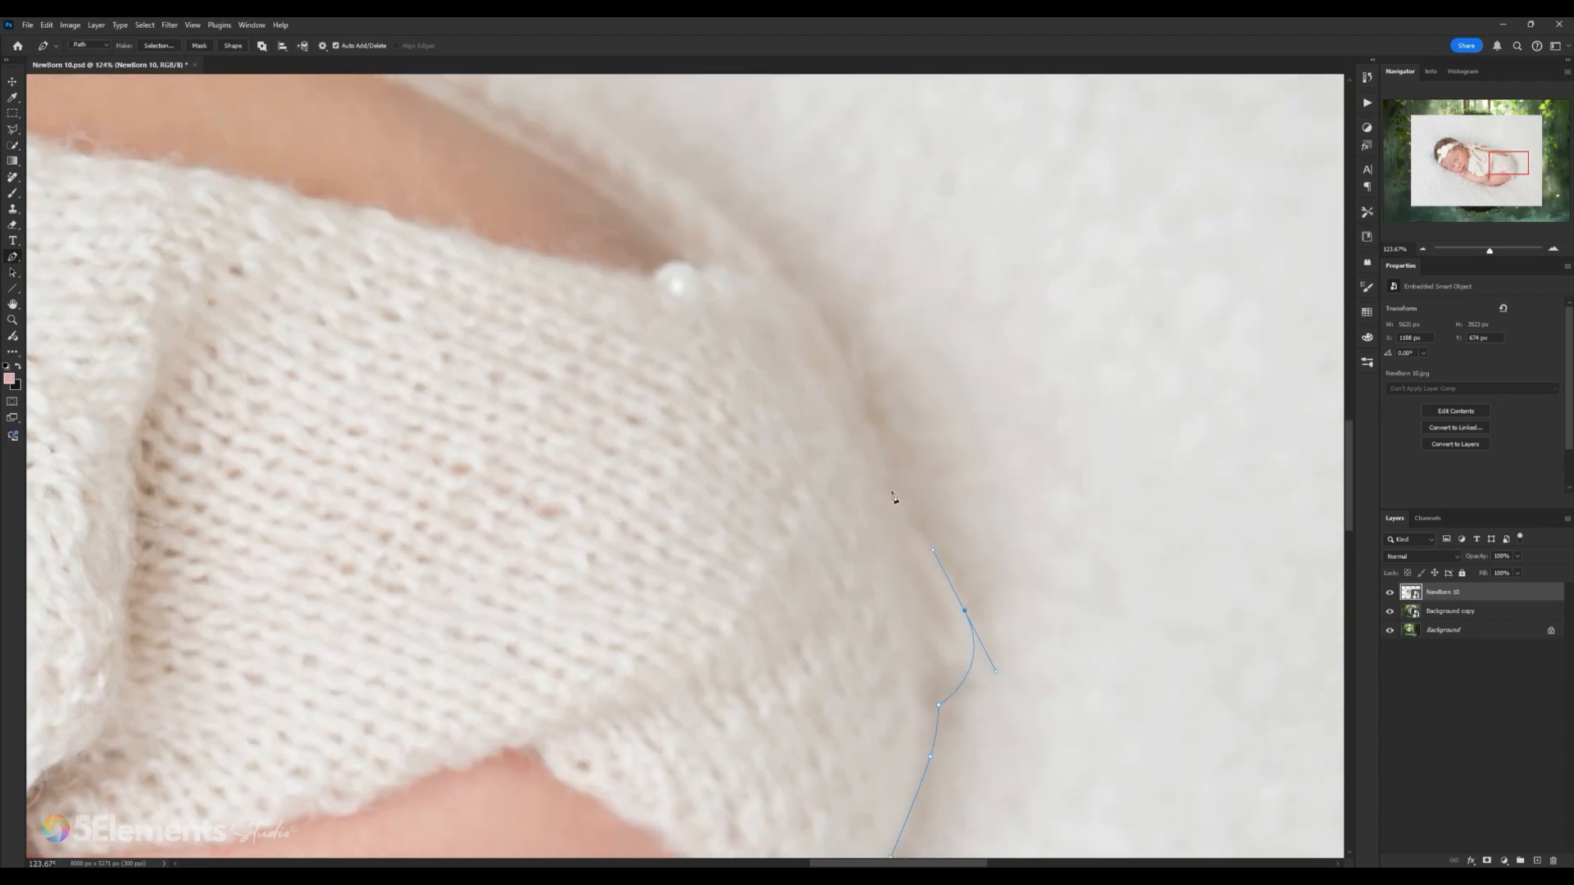
pyautogui.moveTo(890, 490); pyautogui.dragTo(888, 478)
pyautogui.moveTo(869, 412); pyautogui.dragTo(854, 385)
pyautogui.moveTo(845, 328); pyautogui.dragTo(919, 430)
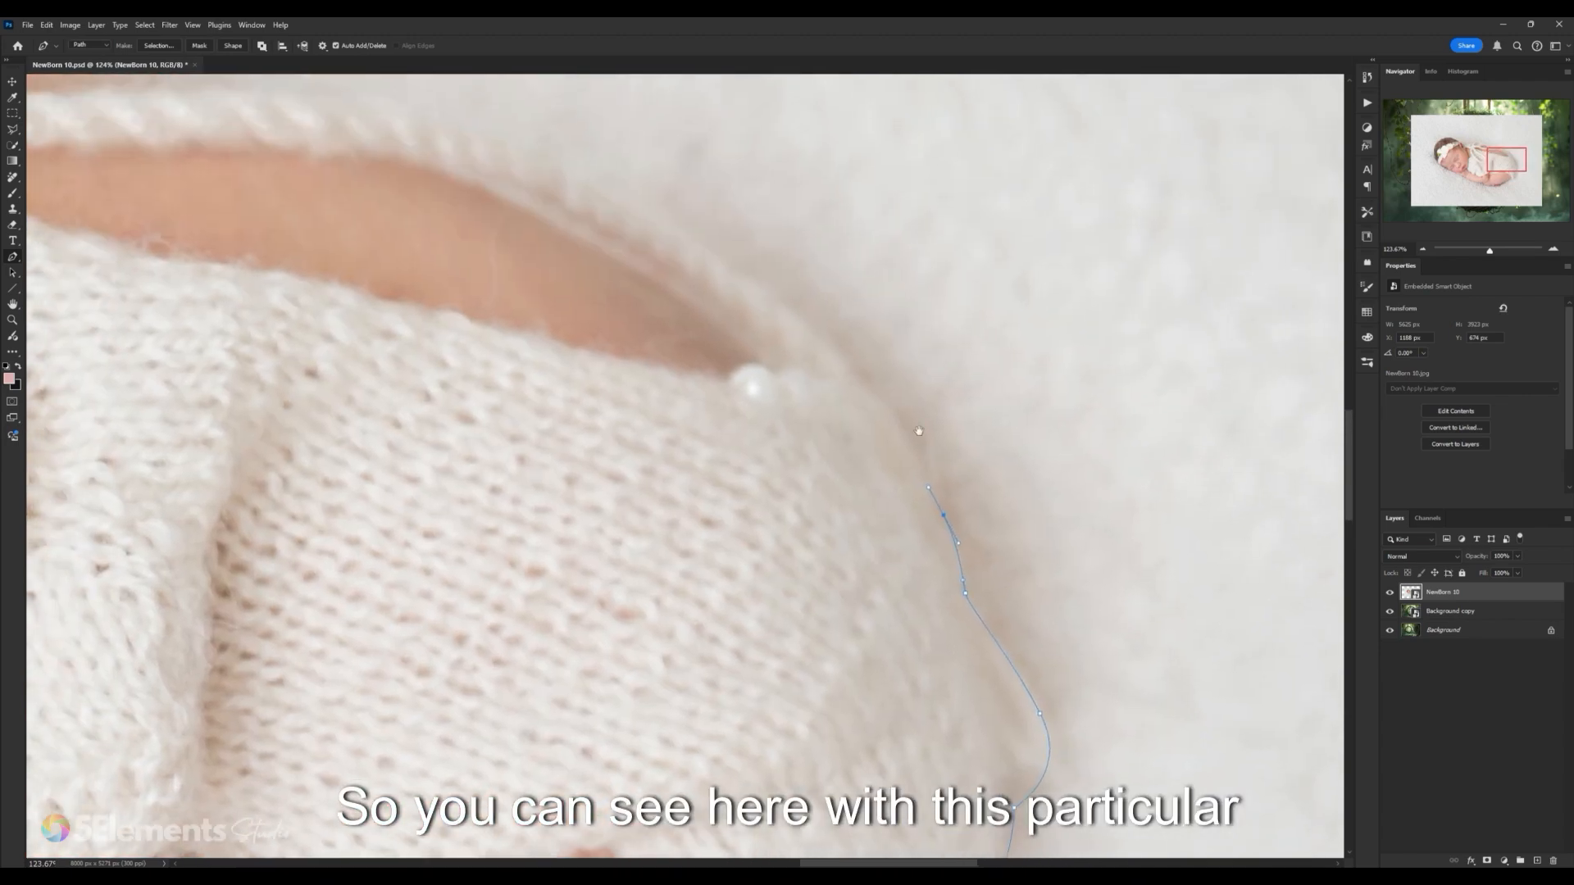
pyautogui.moveTo(861, 381); pyautogui.dragTo(953, 387)
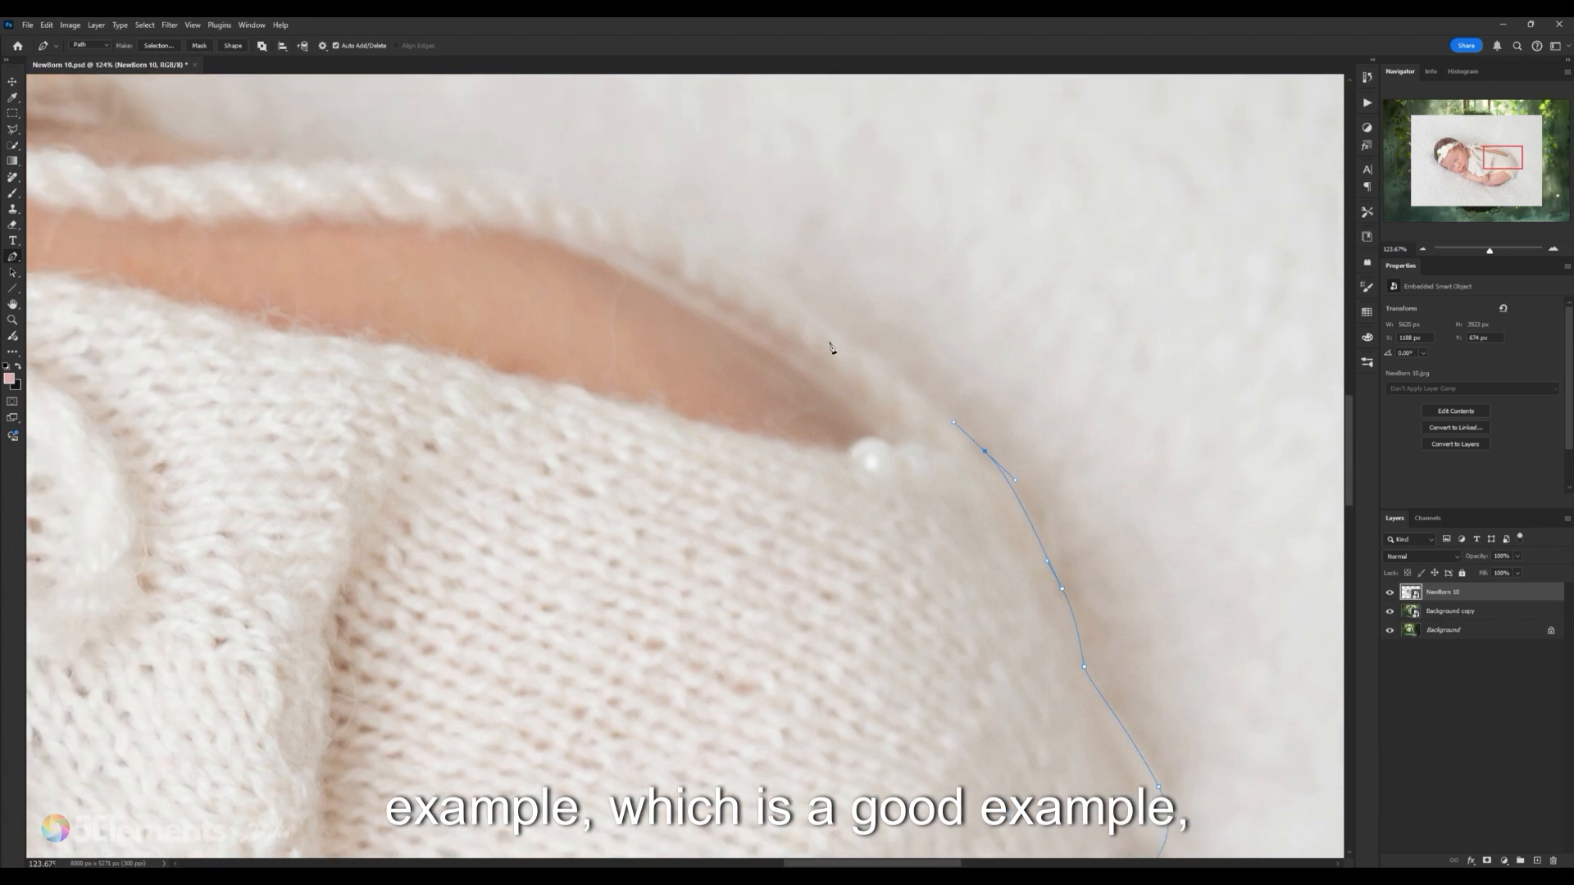
# Step: Trace the path past the pearl button and along the outer edge of the knitted strap
pyautogui.moveTo(852, 343); pyautogui.dragTo(833, 327)
pyautogui.moveTo(932, 392); pyautogui.dragTo(878, 406)
pyautogui.moveTo(953, 453)
pyautogui.mouseDown()
pyautogui.moveTo(891, 389)
pyautogui.moveTo(939, 439)
pyautogui.mouseUp()
pyautogui.moveTo(906, 318); pyautogui.dragTo(1023, 447)
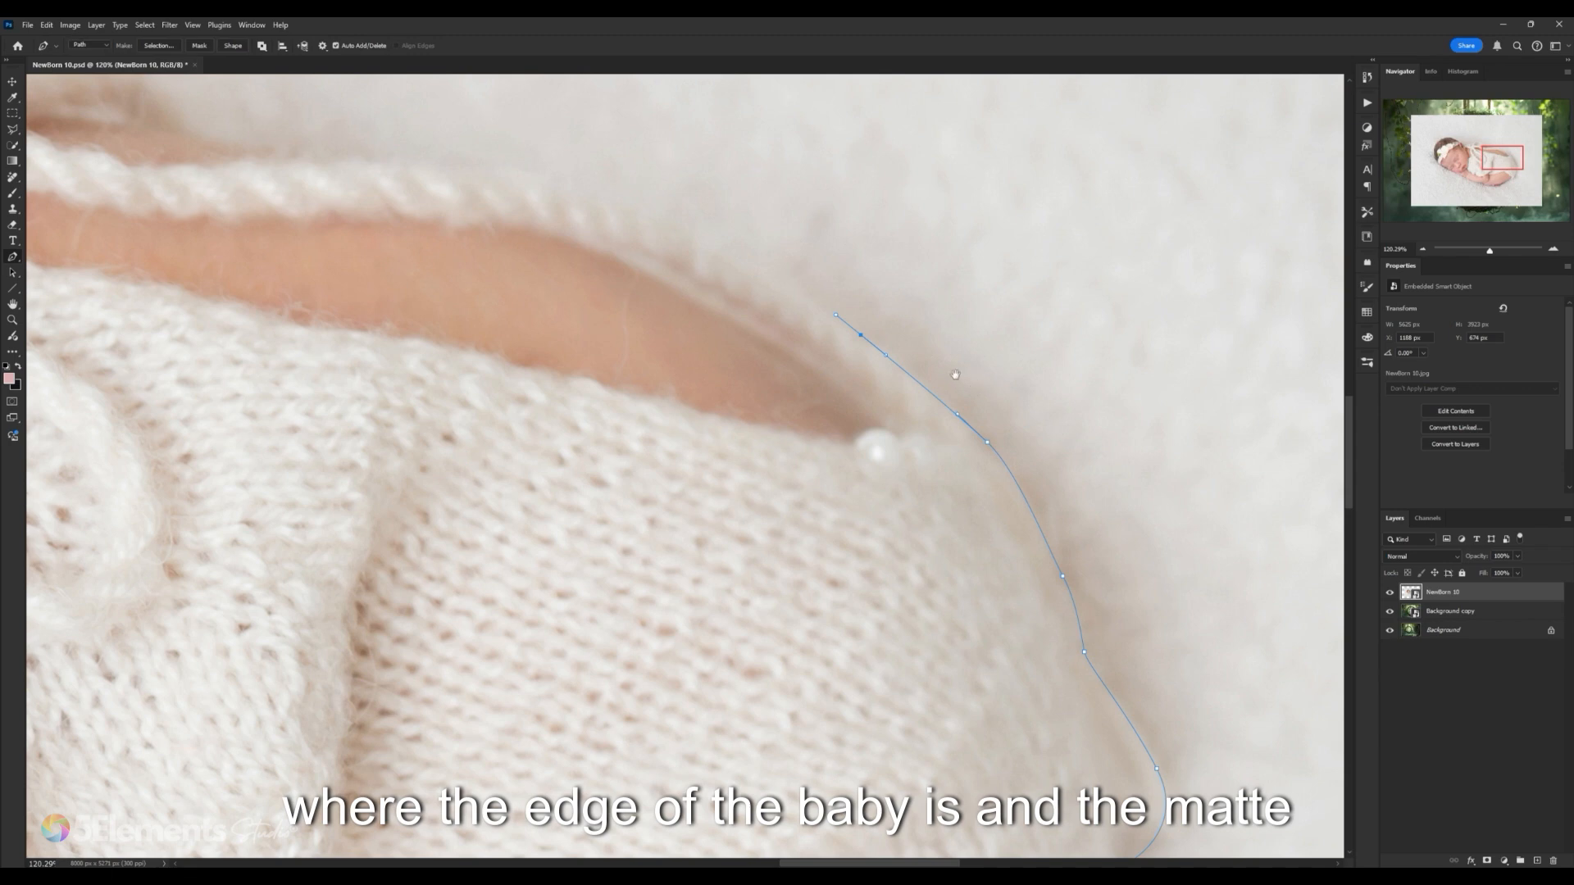
pyautogui.moveTo(955, 374); pyautogui.dragTo(1070, 435)
pyautogui.moveTo(871, 321); pyautogui.dragTo(898, 329)
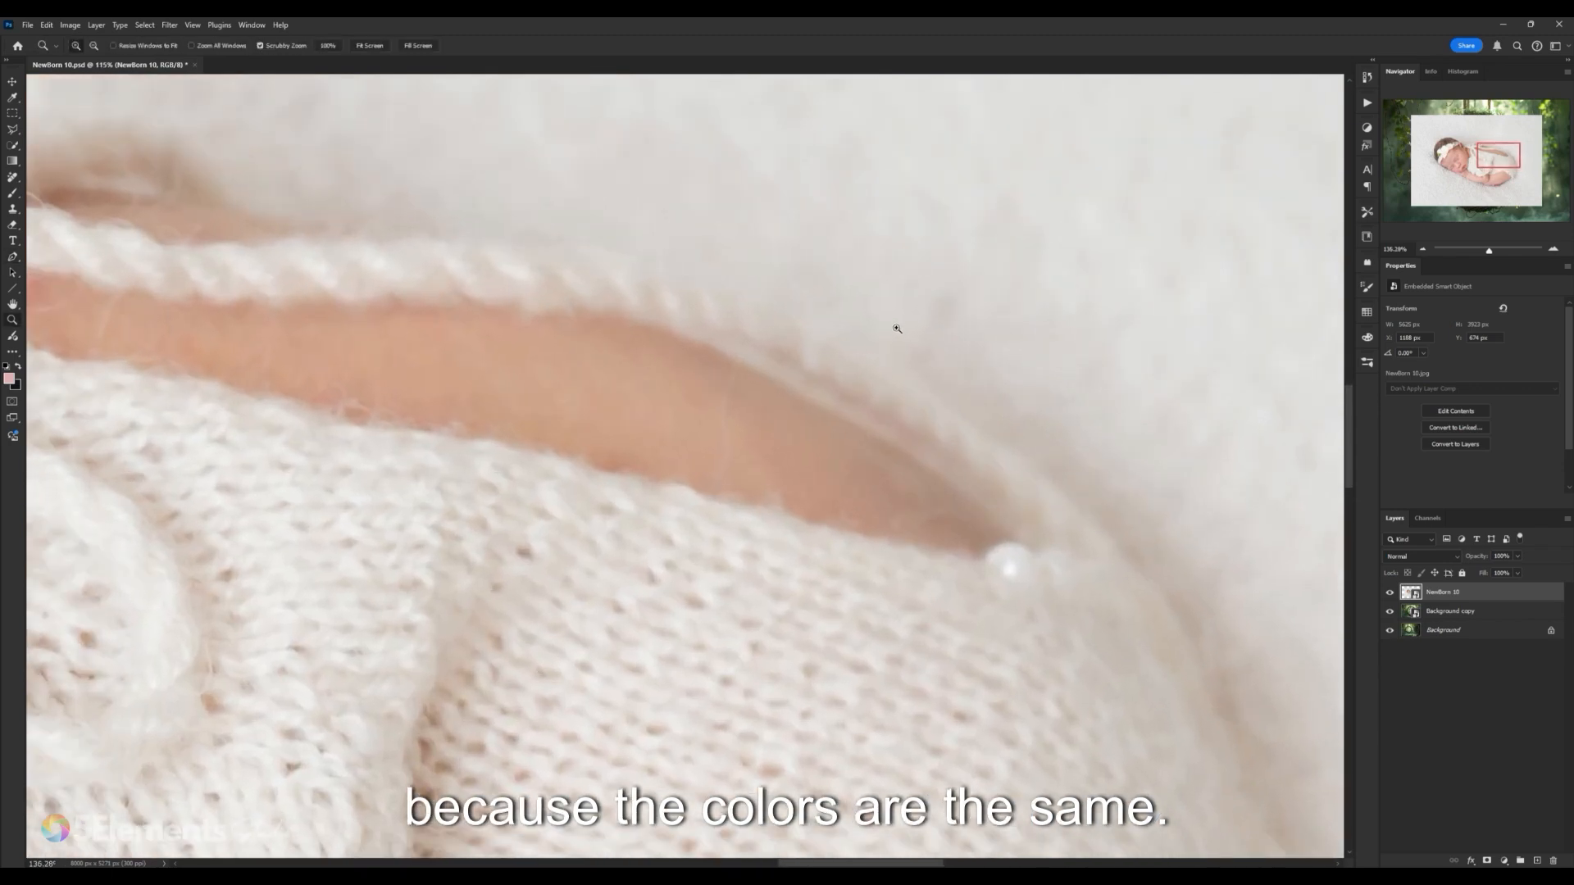
# Step: Continue the path along the knitted strap and over the baby's back toward the bow
pyautogui.moveTo(801, 309); pyautogui.dragTo(969, 360)
pyautogui.moveTo(780, 324); pyautogui.dragTo(843, 345)
pyautogui.moveTo(761, 294); pyautogui.dragTo(718, 282)
pyautogui.moveTo(586, 249); pyautogui.dragTo(815, 346)
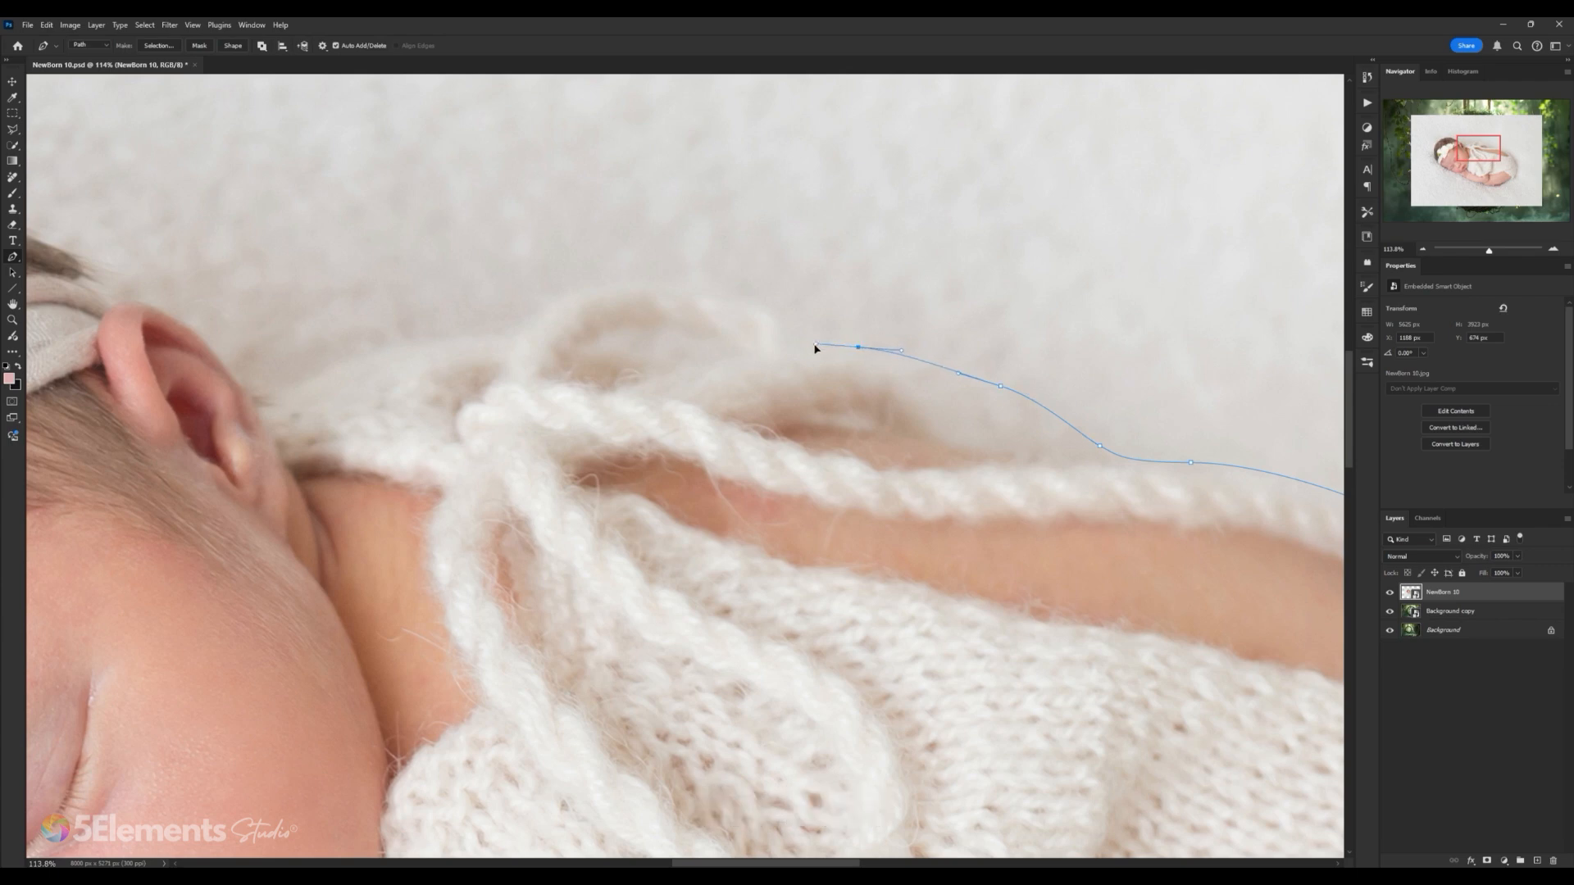
# Step: Trace the path over the bow loop and along the knitted collar to the back of the ear
pyautogui.click(797, 344)
pyautogui.moveTo(728, 296); pyautogui.dragTo(680, 314)
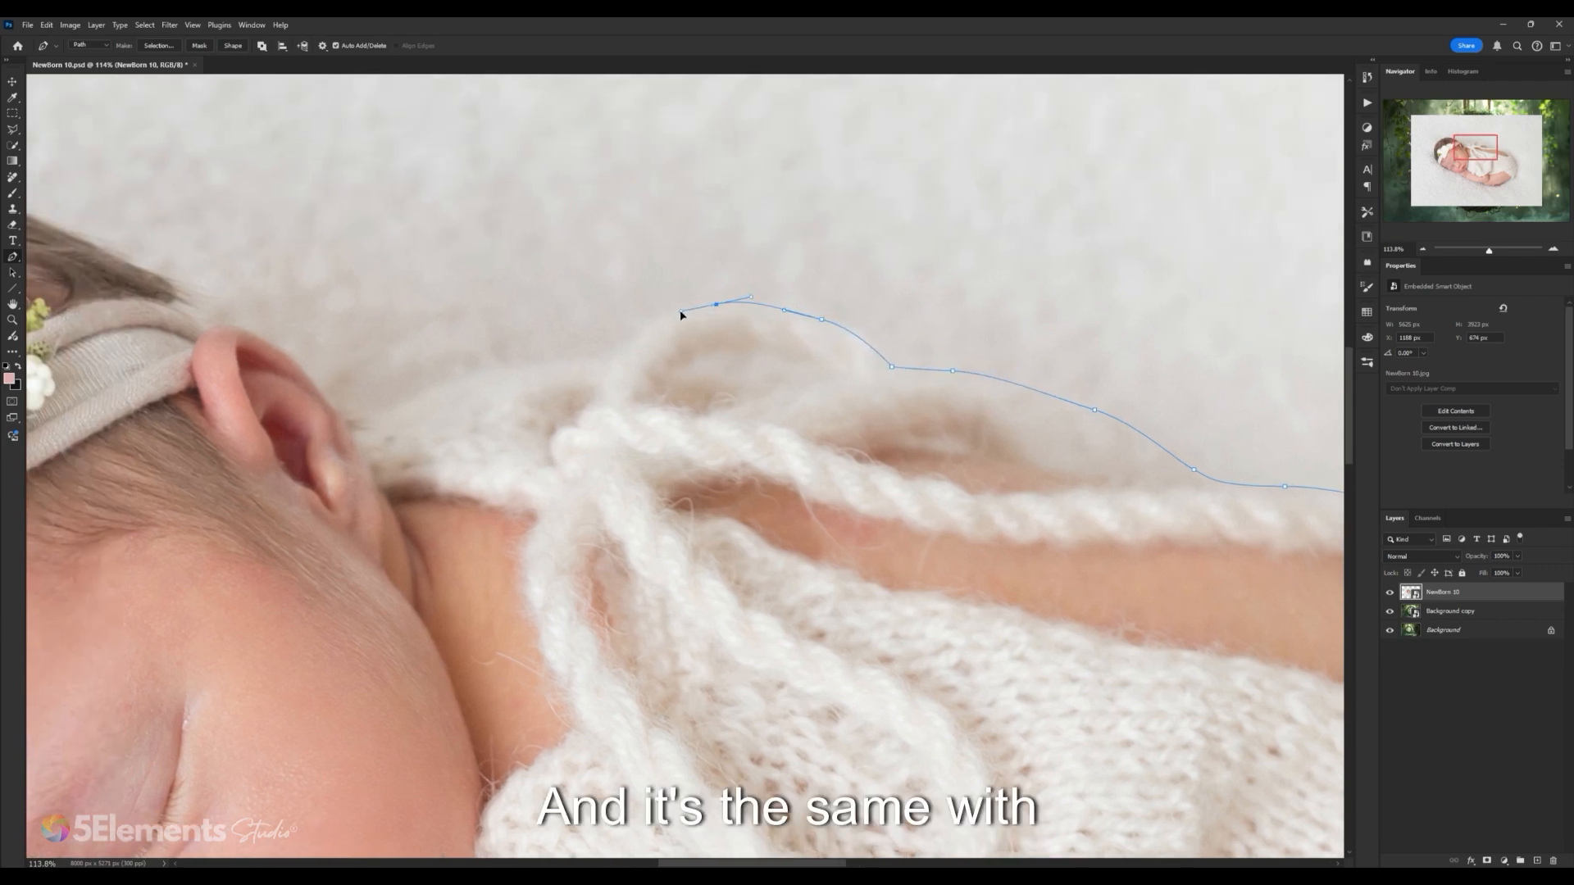
pyautogui.click(645, 326)
pyautogui.click(623, 351)
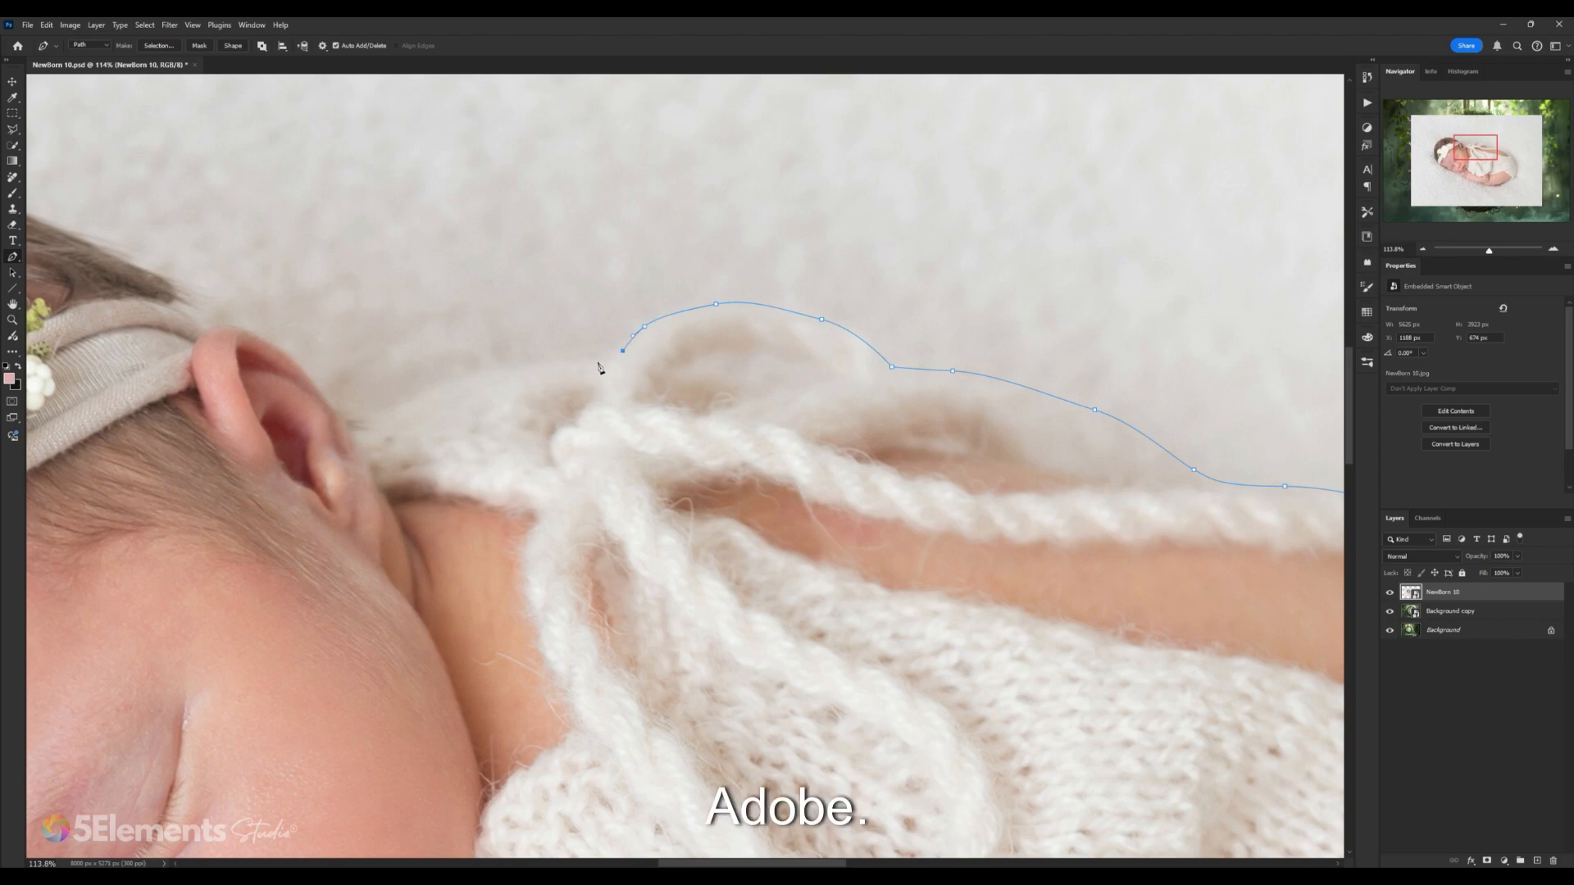
pyautogui.moveTo(597, 357); pyautogui.dragTo(714, 376)
pyautogui.moveTo(687, 371); pyautogui.dragTo(727, 371)
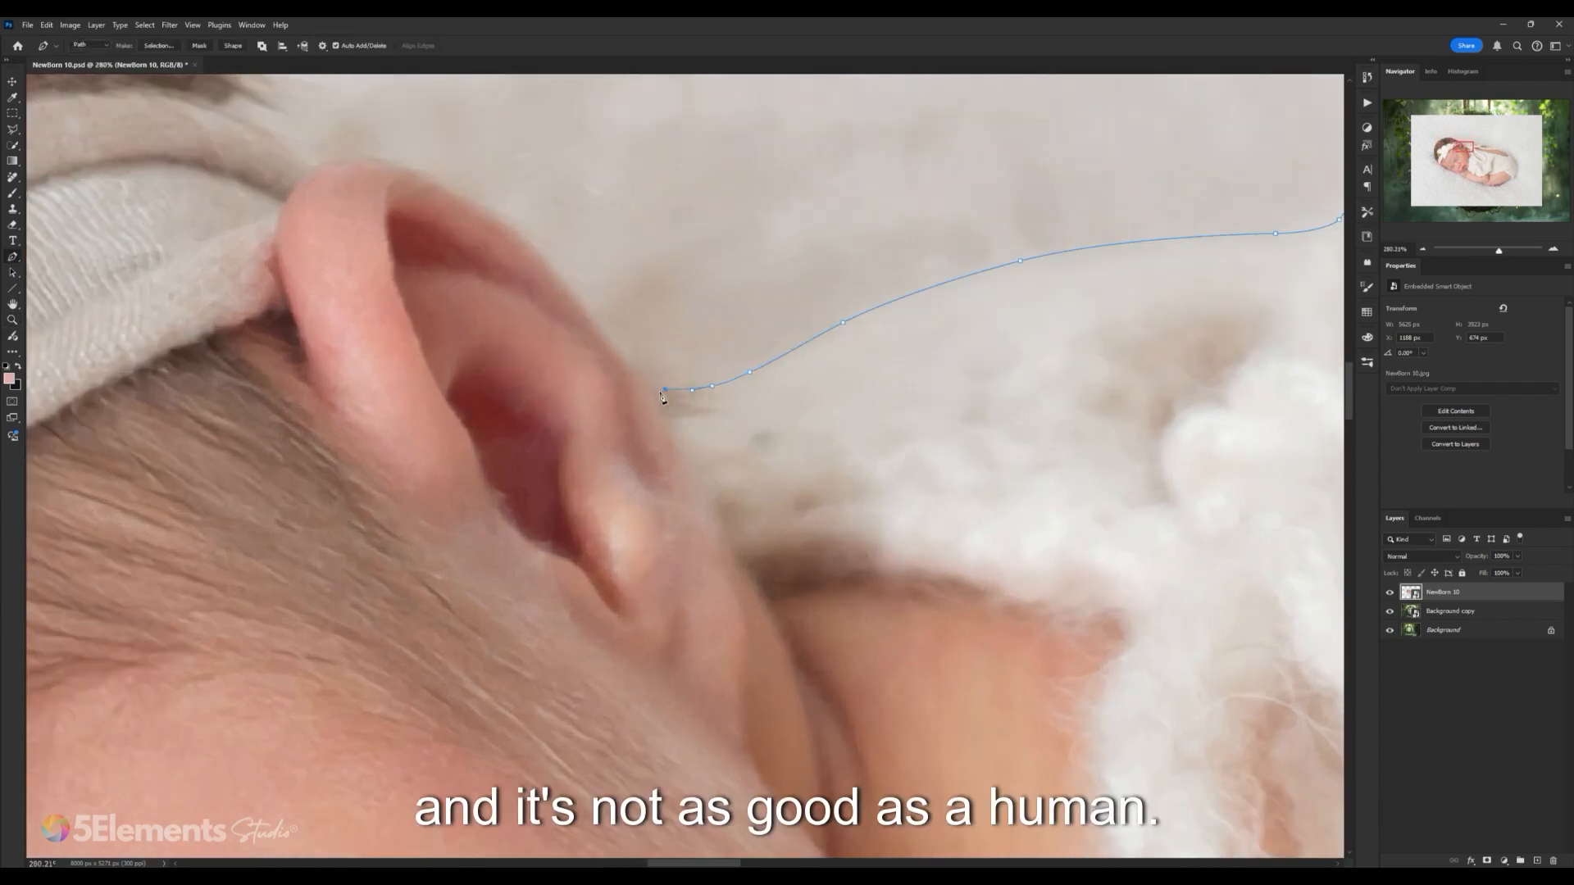
# Step: Extend the path around the outer rim of the ear and onto the headband edge
pyautogui.moveTo(631, 355); pyautogui.dragTo(660, 359)
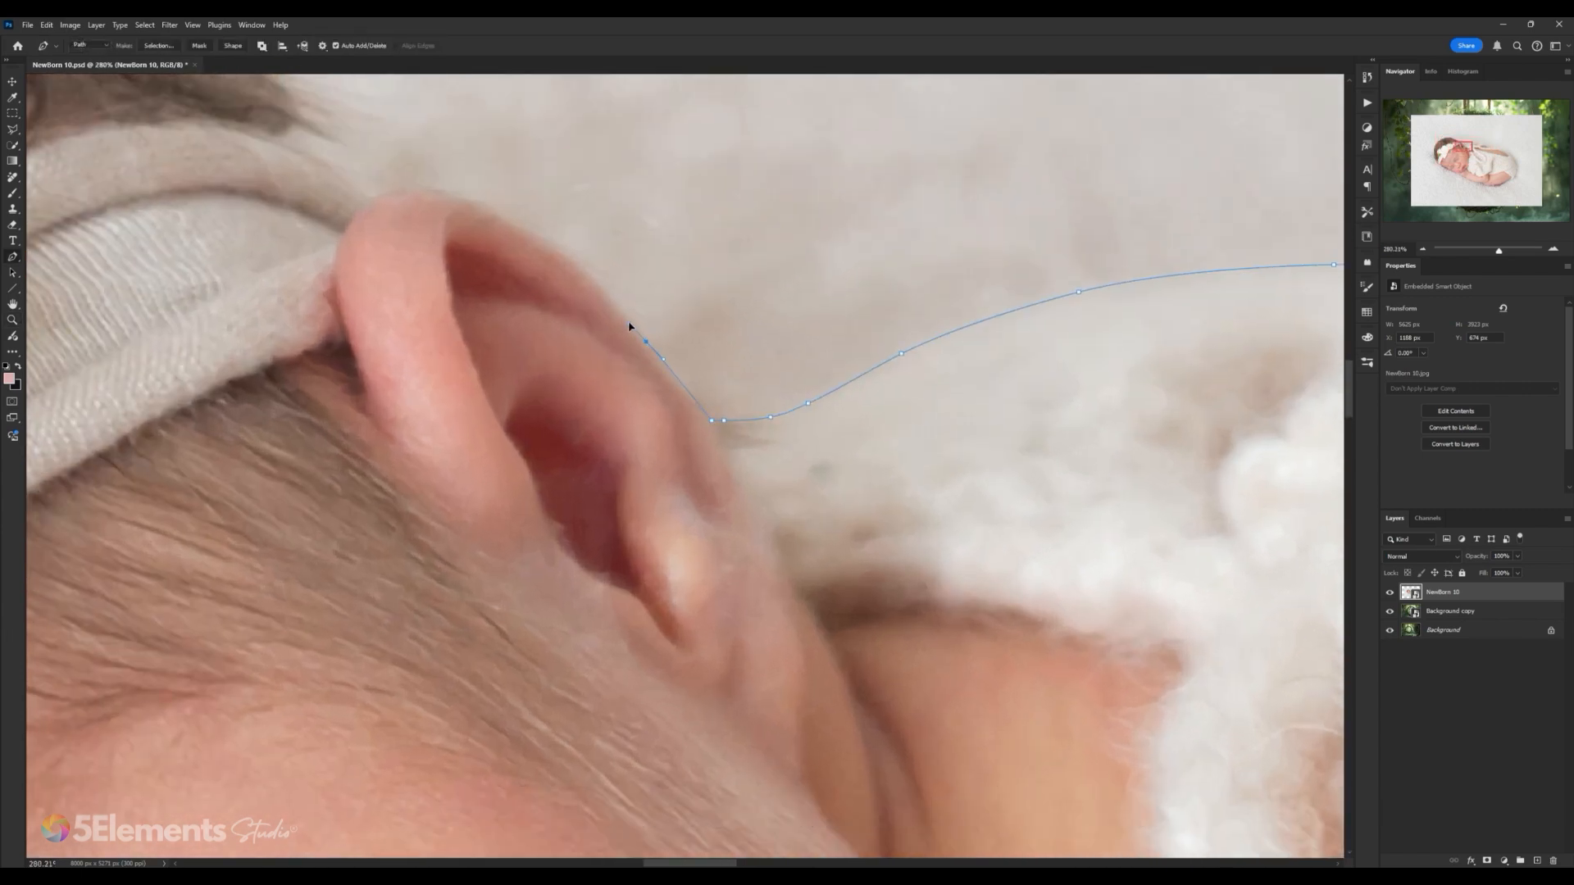
pyautogui.moveTo(623, 307); pyautogui.dragTo(724, 413)
pyautogui.moveTo(642, 348); pyautogui.dragTo(611, 381)
pyautogui.click(644, 382)
pyautogui.click(638, 381)
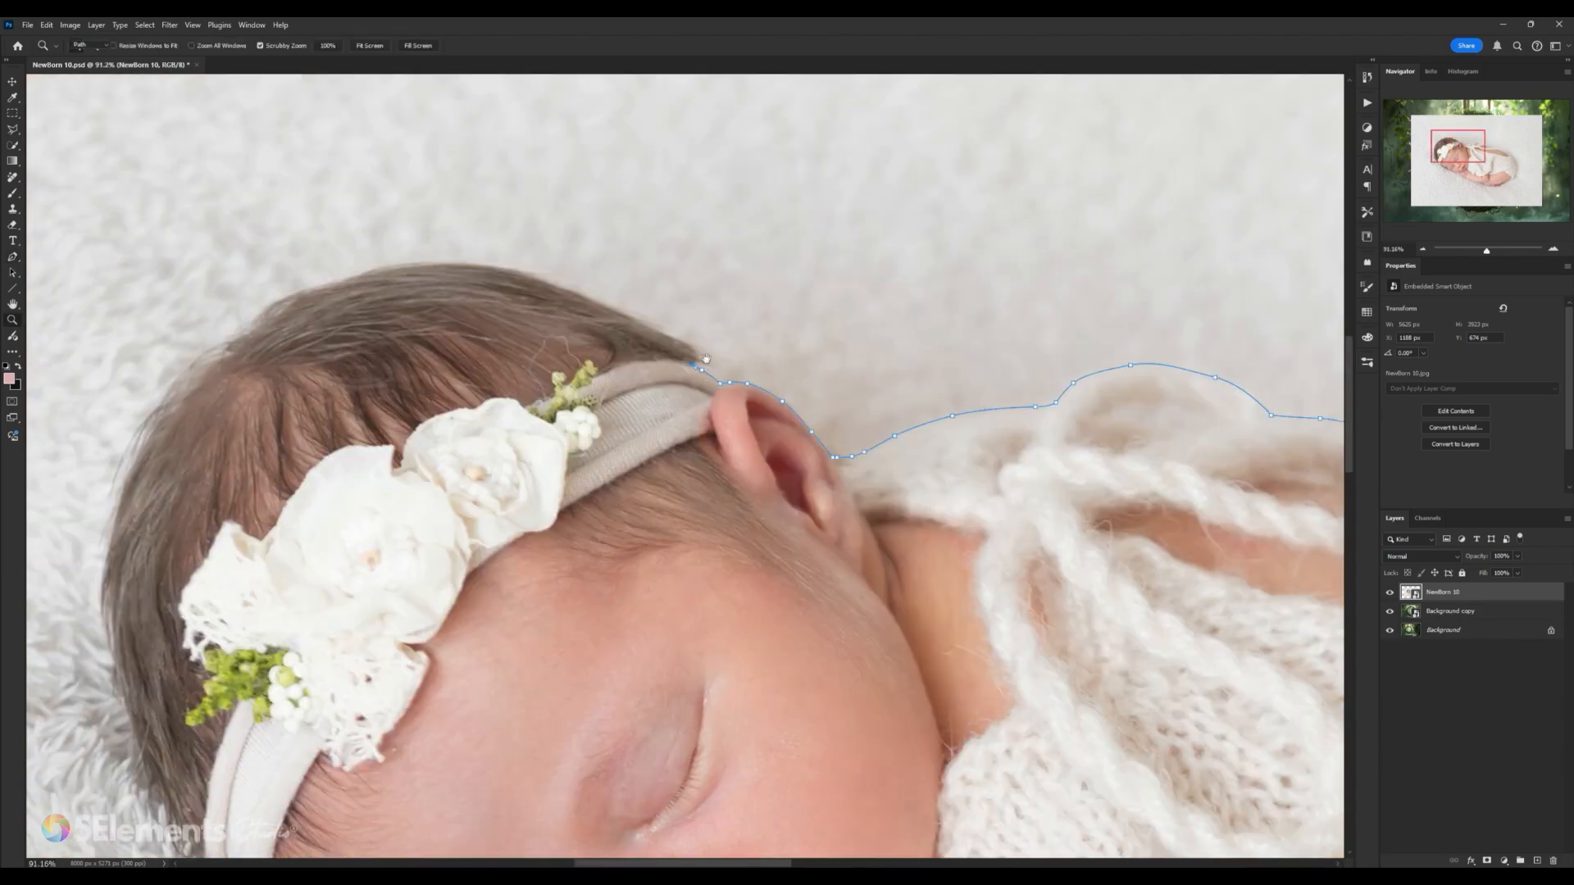
# Step: Take the path around the hair tip above the headband and onto the hair's upper outline
pyautogui.moveTo(727, 347); pyautogui.dragTo(910, 351)
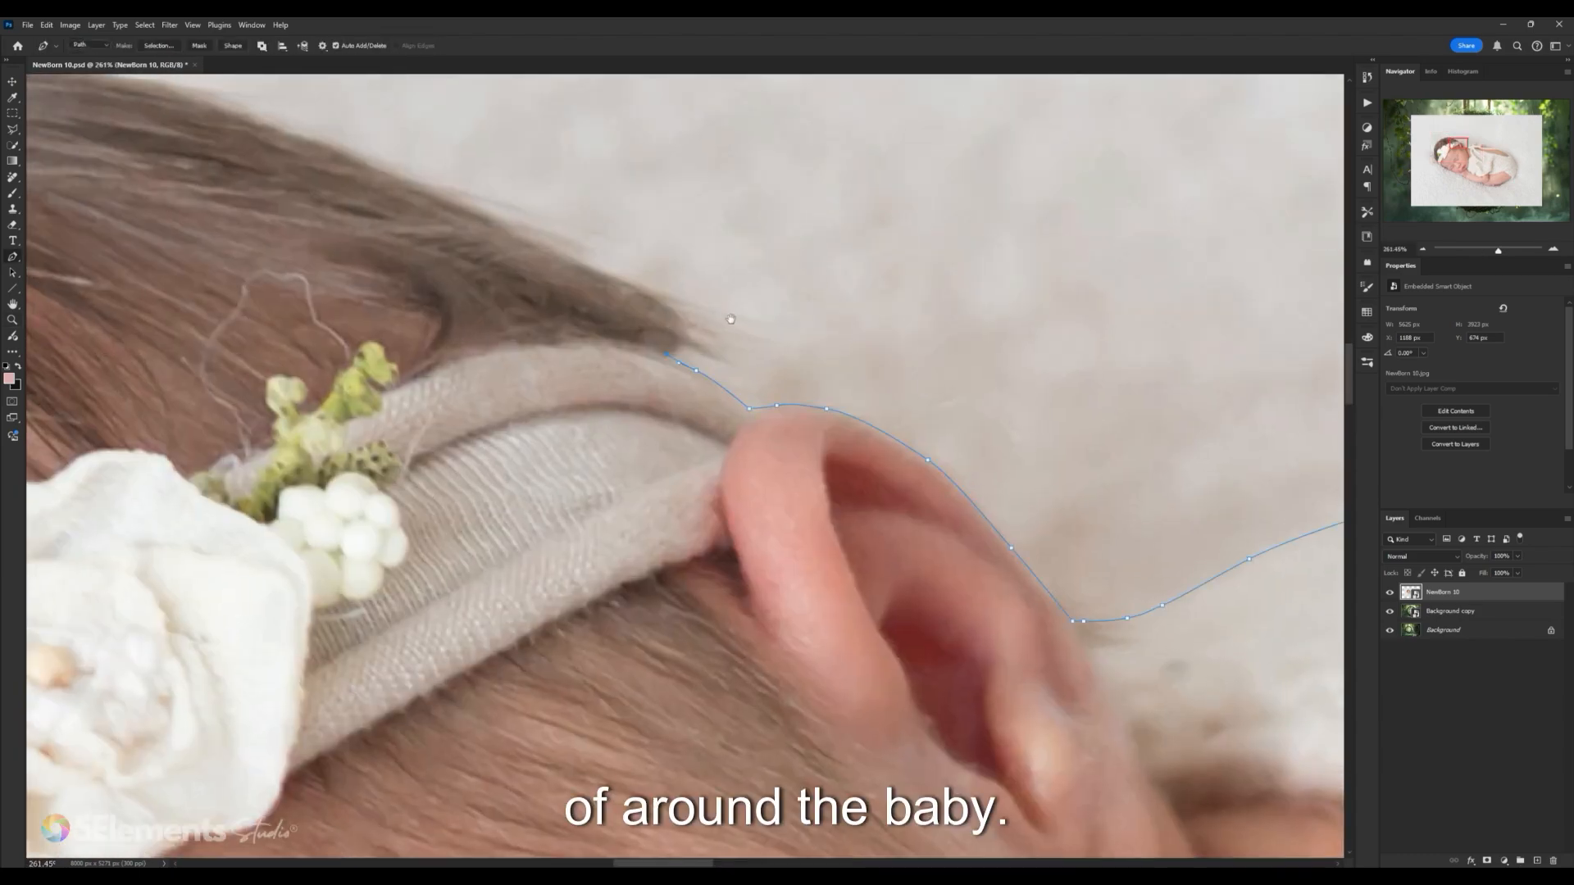
pyautogui.moveTo(730, 319); pyautogui.dragTo(762, 341)
pyautogui.moveTo(762, 339); pyautogui.dragTo(717, 305)
pyautogui.moveTo(678, 251); pyautogui.dragTo(707, 312)
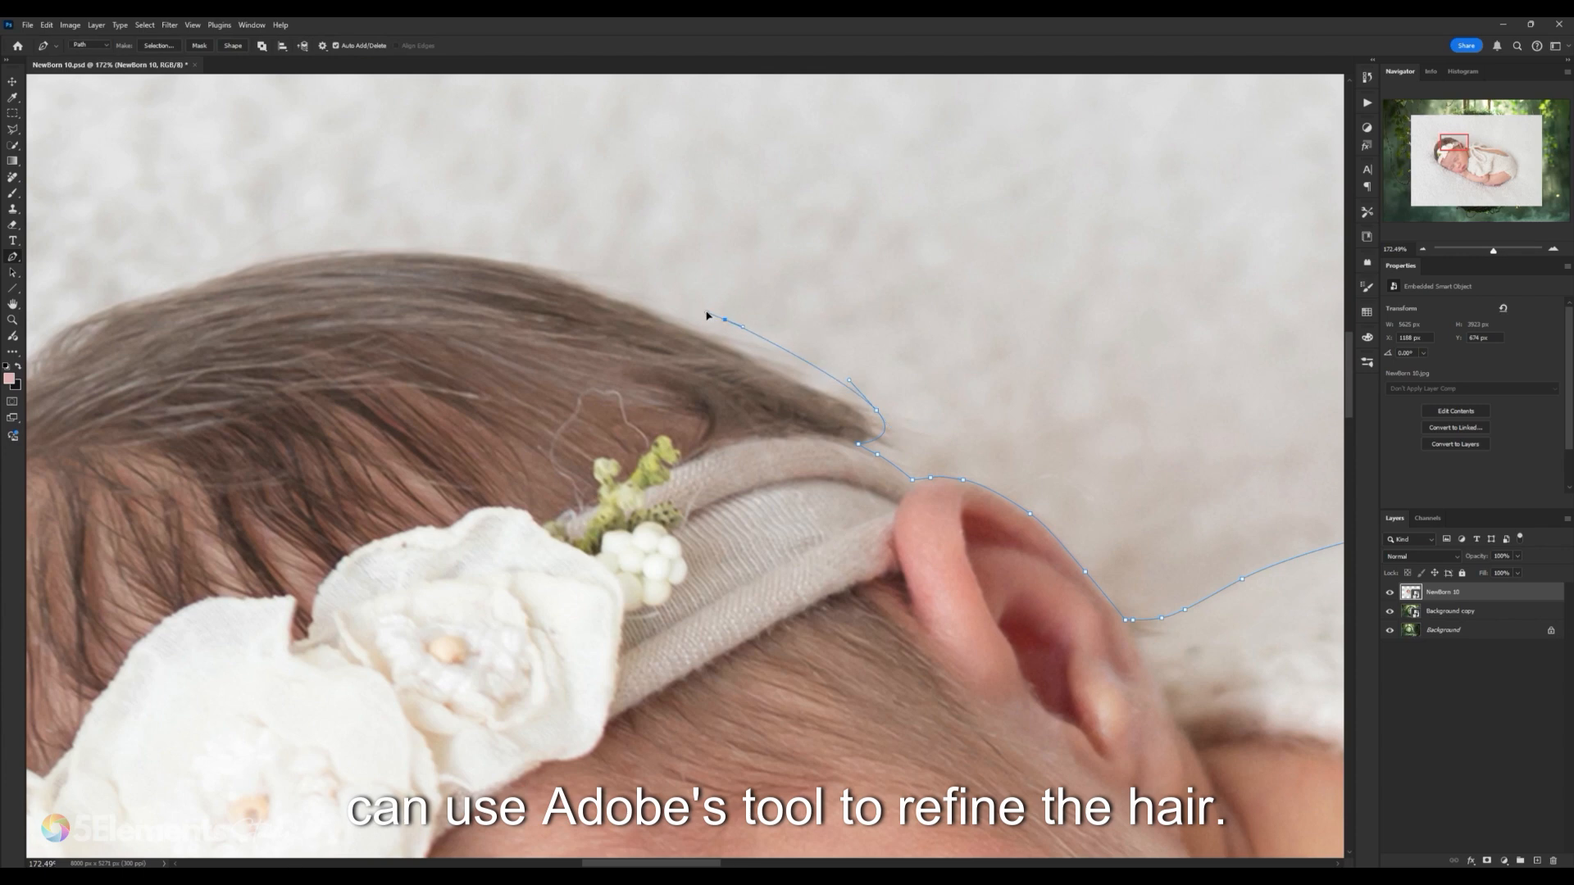
# Step: Continue the path loosely over the crown and around the back of the head, just outside the hair
pyautogui.moveTo(593, 263)
pyautogui.mouseDown()
pyautogui.moveTo(685, 283)
pyautogui.moveTo(582, 259)
pyautogui.mouseUp()
pyautogui.moveTo(386, 264); pyautogui.dragTo(559, 276)
pyautogui.moveTo(450, 320); pyautogui.dragTo(474, 350)
pyautogui.moveTo(420, 427); pyautogui.dragTo(469, 425)
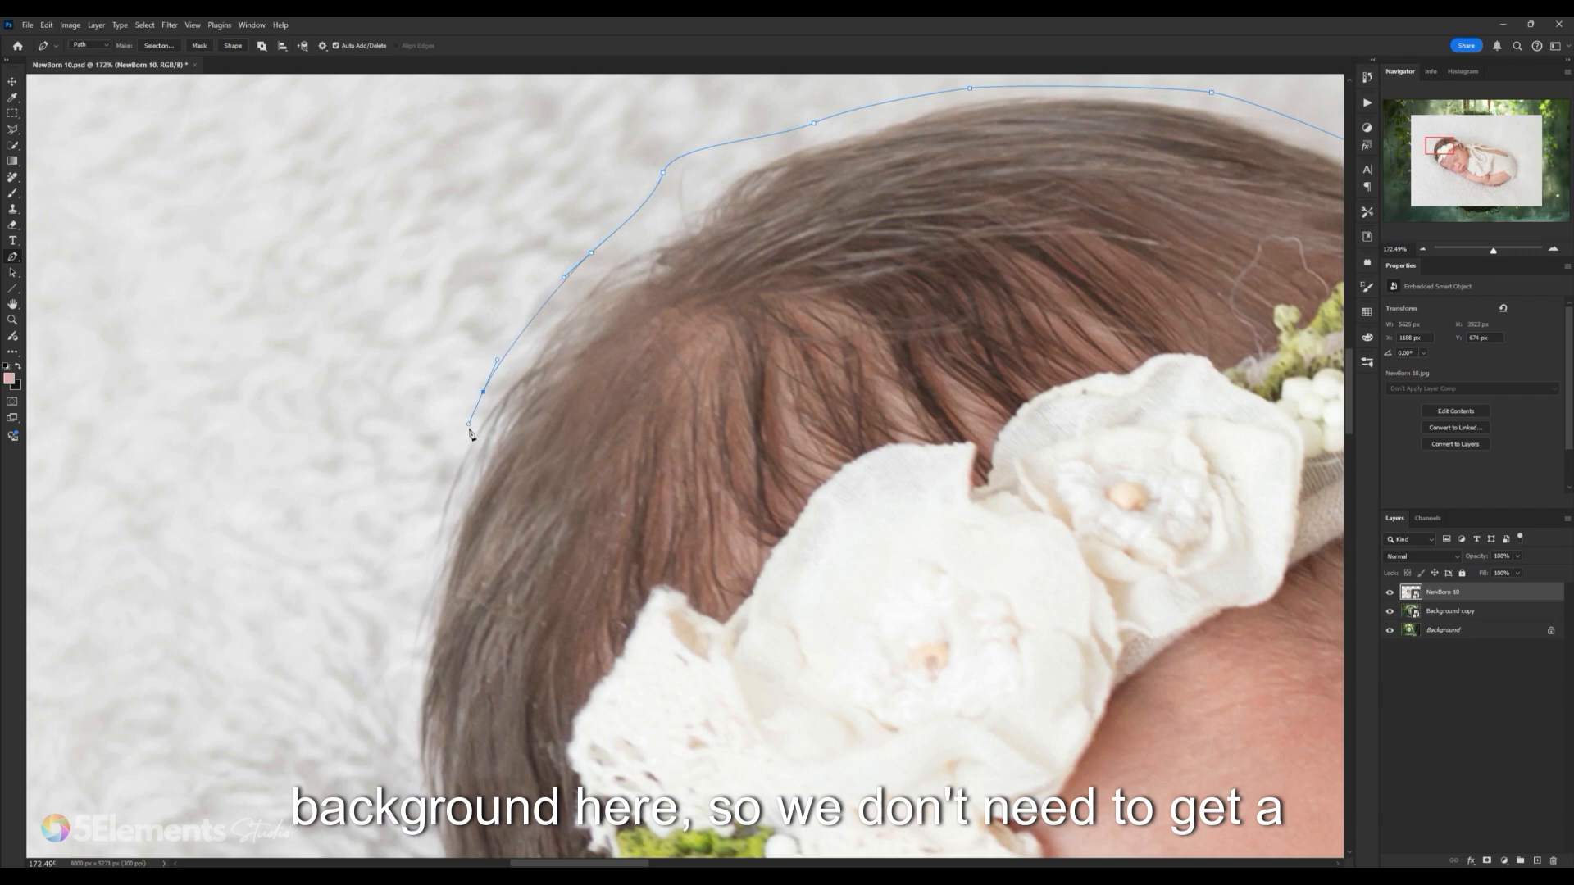
pyautogui.moveTo(444, 546); pyautogui.dragTo(533, 477)
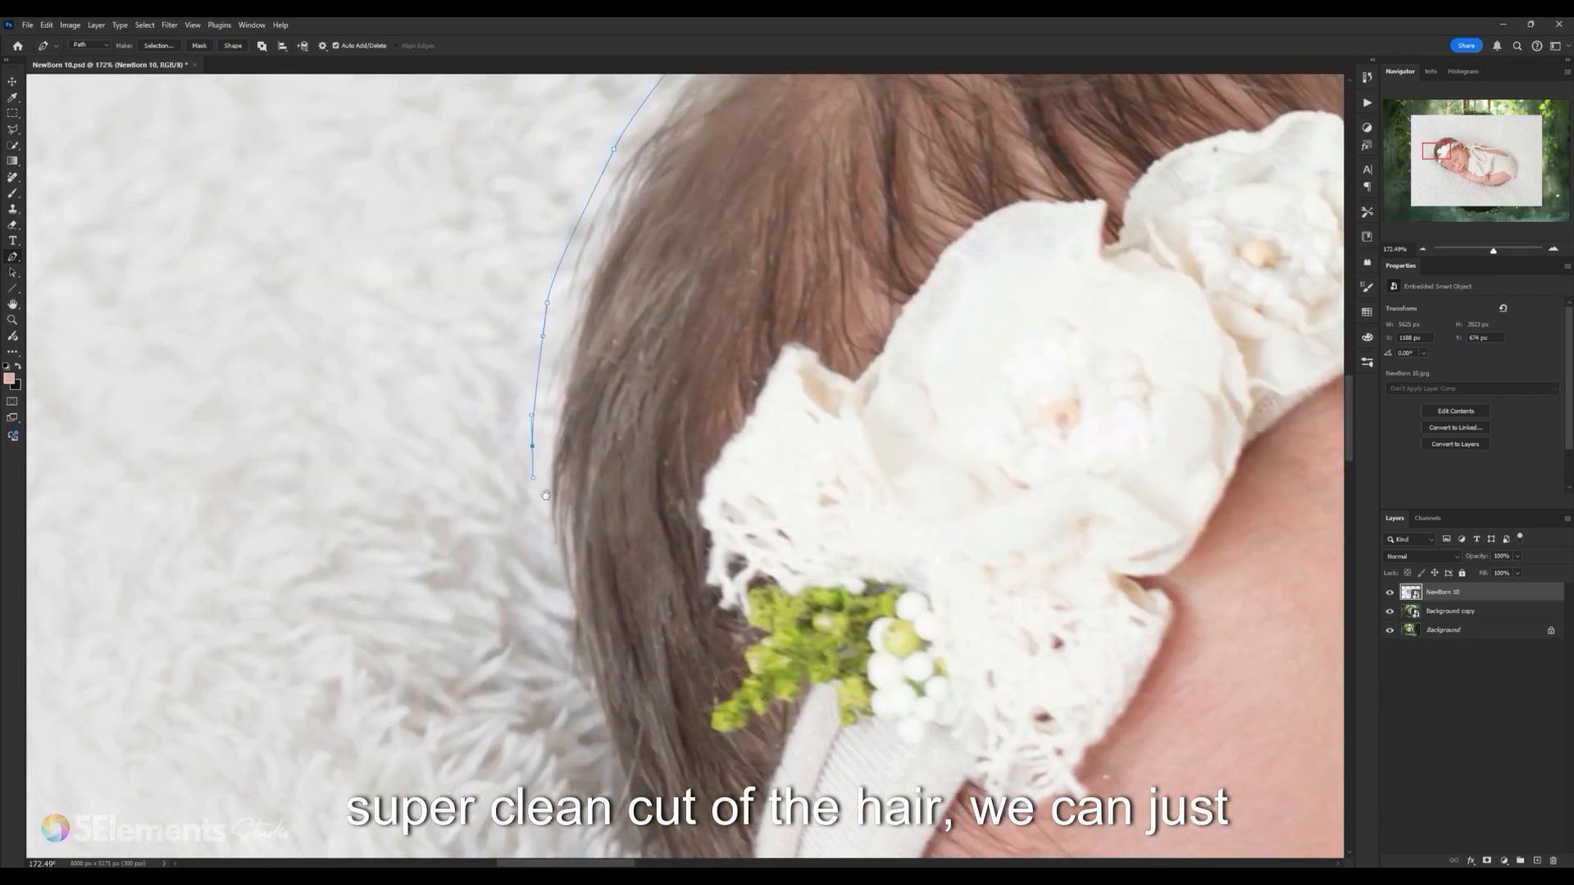
# Step: Trace the path down the back of the hair to its lower tips beside the headband
pyautogui.moveTo(549, 553); pyautogui.dragTo(551, 430)
pyautogui.moveTo(543, 451); pyautogui.dragTo(553, 481)
pyautogui.moveTo(580, 578); pyautogui.dragTo(589, 499)
pyautogui.moveTo(603, 527); pyautogui.dragTo(591, 431)
pyautogui.moveTo(599, 490); pyautogui.dragTo(623, 463)
pyautogui.moveTo(619, 541)
pyautogui.mouseDown()
pyautogui.moveTo(640, 563)
pyautogui.moveTo(645, 531)
pyautogui.mouseUp()
pyautogui.moveTo(649, 552); pyautogui.dragTo(733, 496)
pyautogui.click(679, 579)
pyautogui.moveTo(714, 611); pyautogui.dragTo(668, 496)
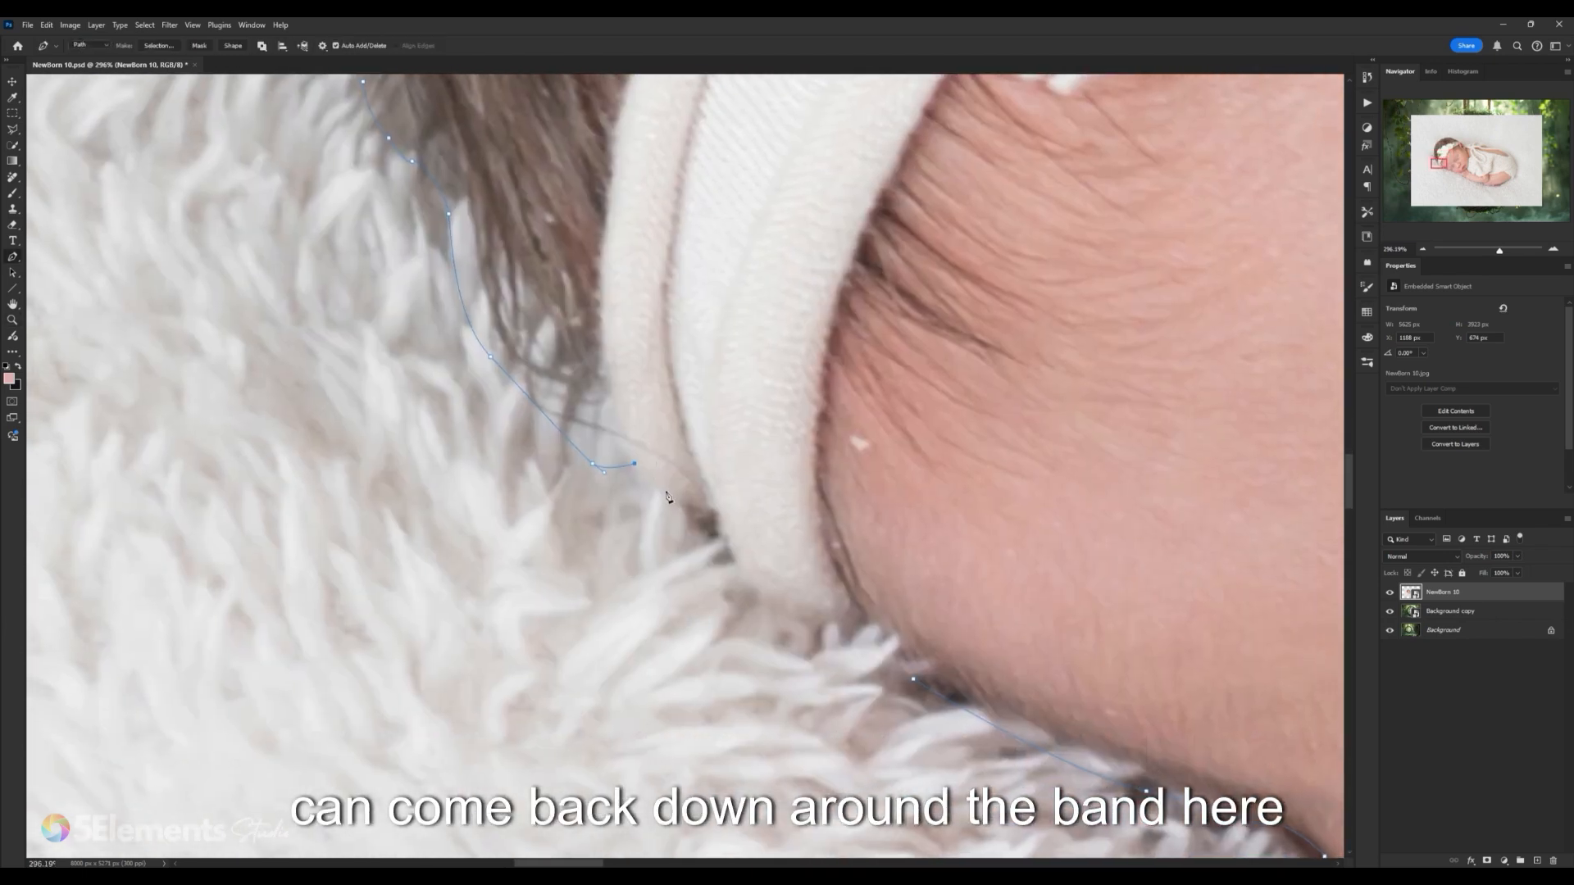
# Step: Run the path around the lower end of the headband and close it at the starting point on the forehead
pyautogui.click(656, 492)
pyautogui.click(682, 500)
pyautogui.click(709, 508)
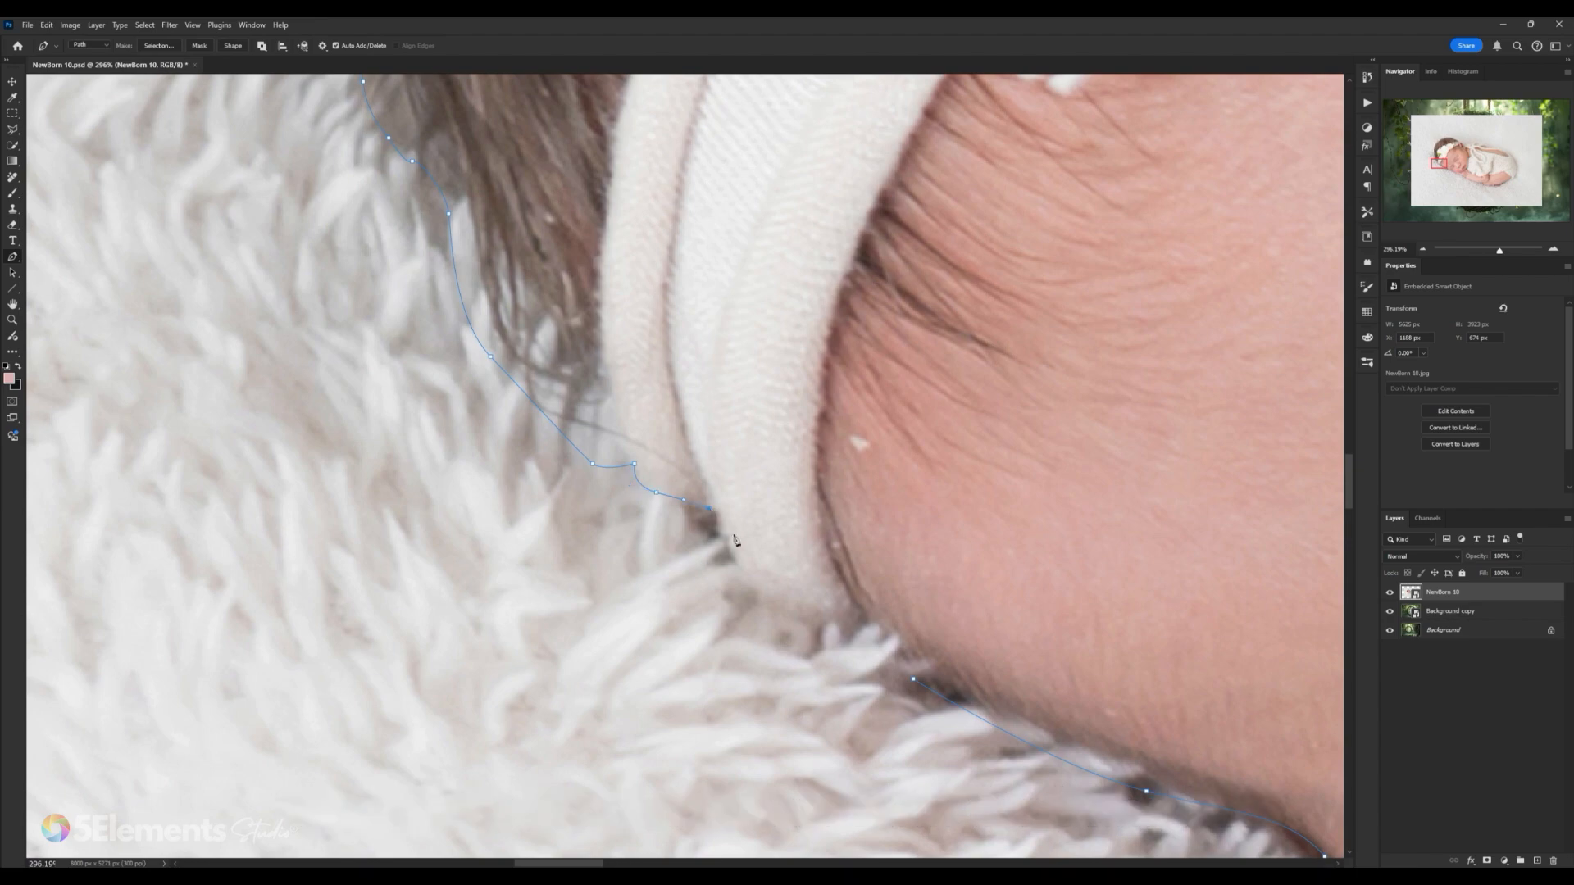
pyautogui.moveTo(747, 585); pyautogui.dragTo(733, 544)
pyautogui.keyDown('alt'); pyautogui.click(707, 524); pyautogui.keyUp('alt')
pyautogui.click(783, 549)
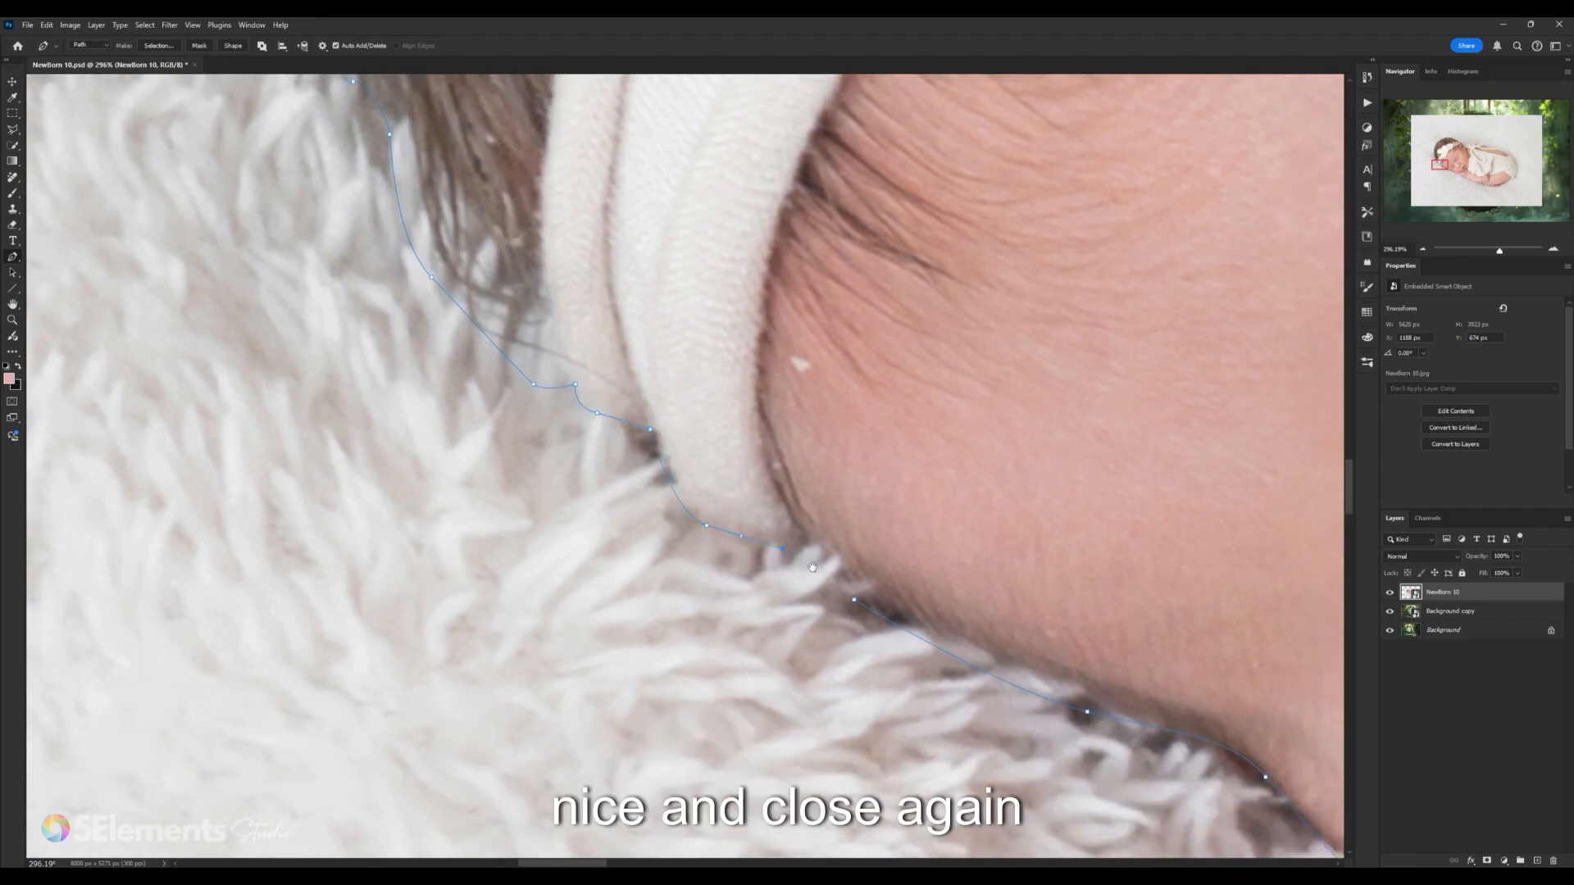
pyautogui.moveTo(857, 605); pyautogui.dragTo(730, 502)
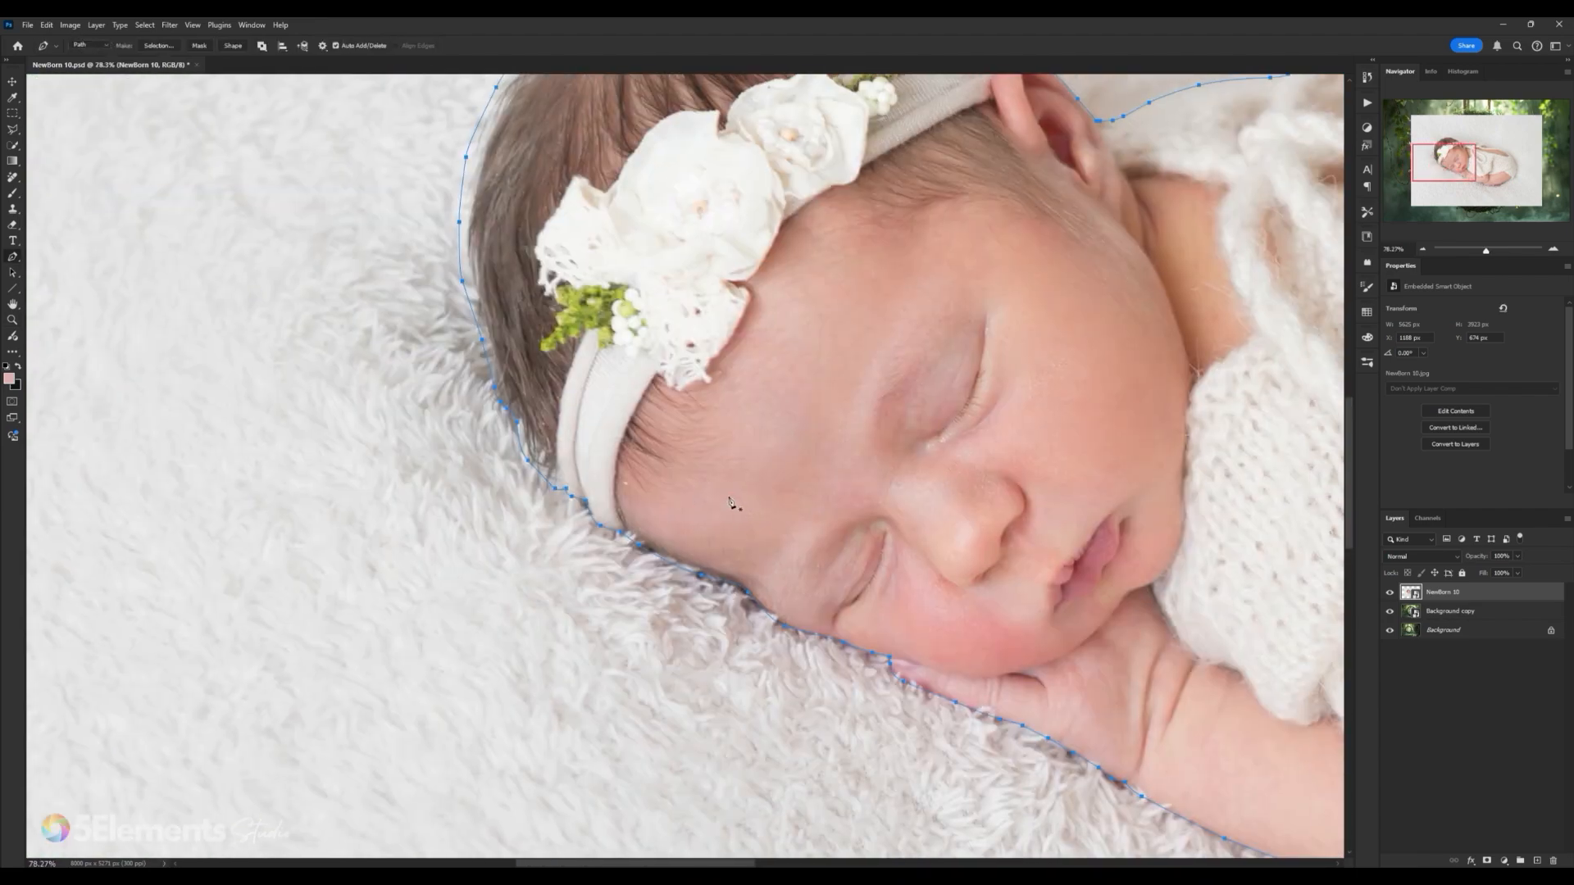
# Step: Examine the closed path along the headband, forehead and lower face edge
pyautogui.moveTo(578, 512); pyautogui.dragTo(665, 520)
pyautogui.moveTo(779, 435); pyautogui.dragTo(687, 437)
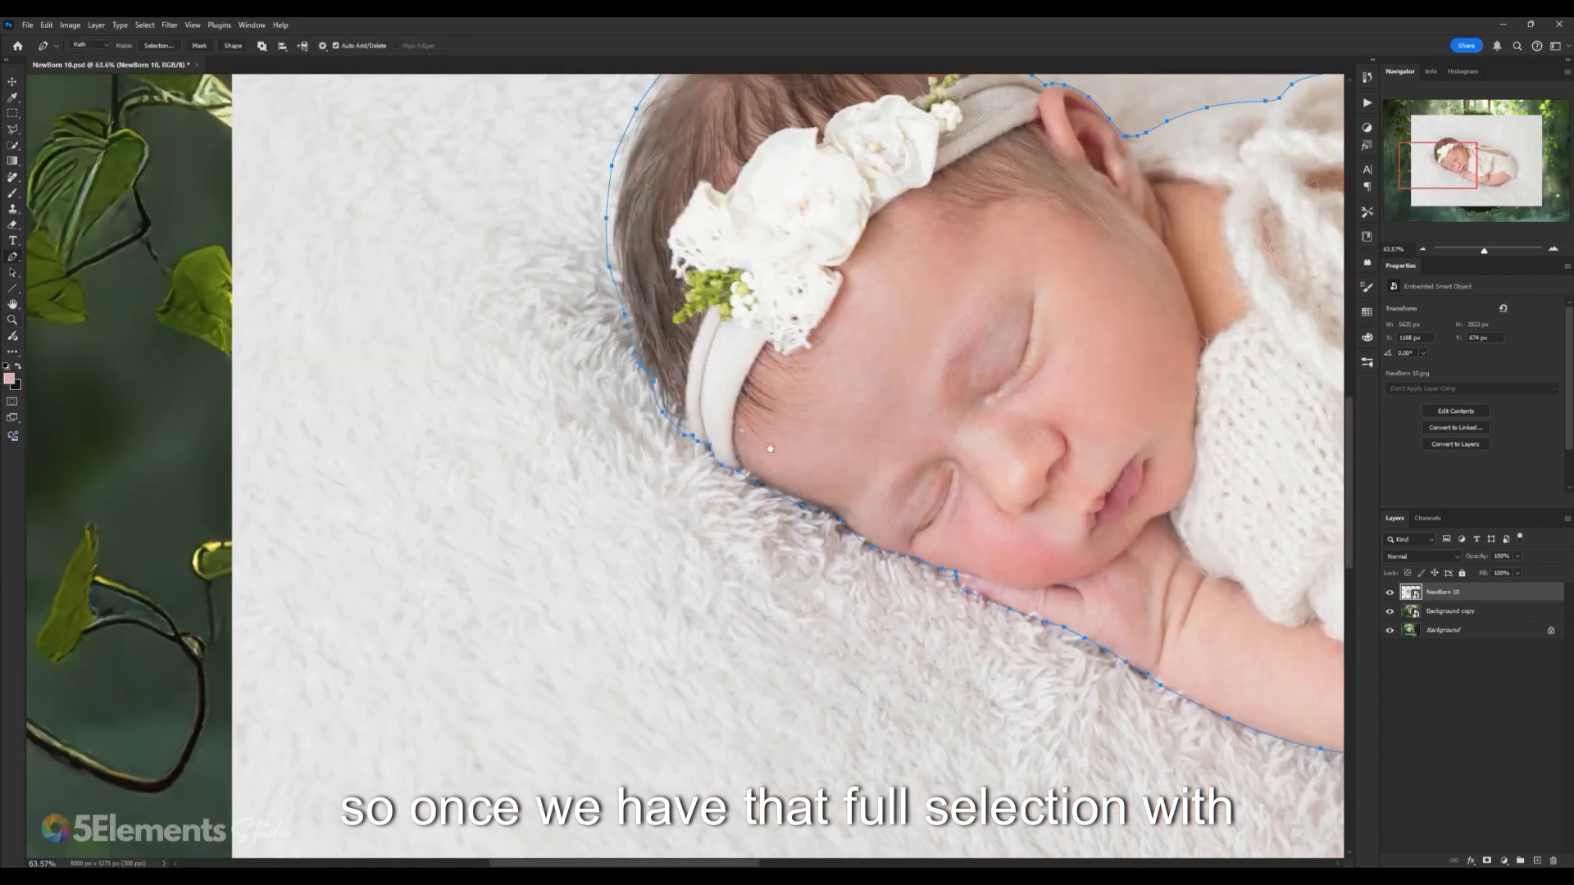
pyautogui.moveTo(903, 356); pyautogui.dragTo(565, 453)
pyautogui.moveTo(685, 451); pyautogui.dragTo(718, 414)
pyautogui.moveTo(447, 428); pyautogui.dragTo(496, 402)
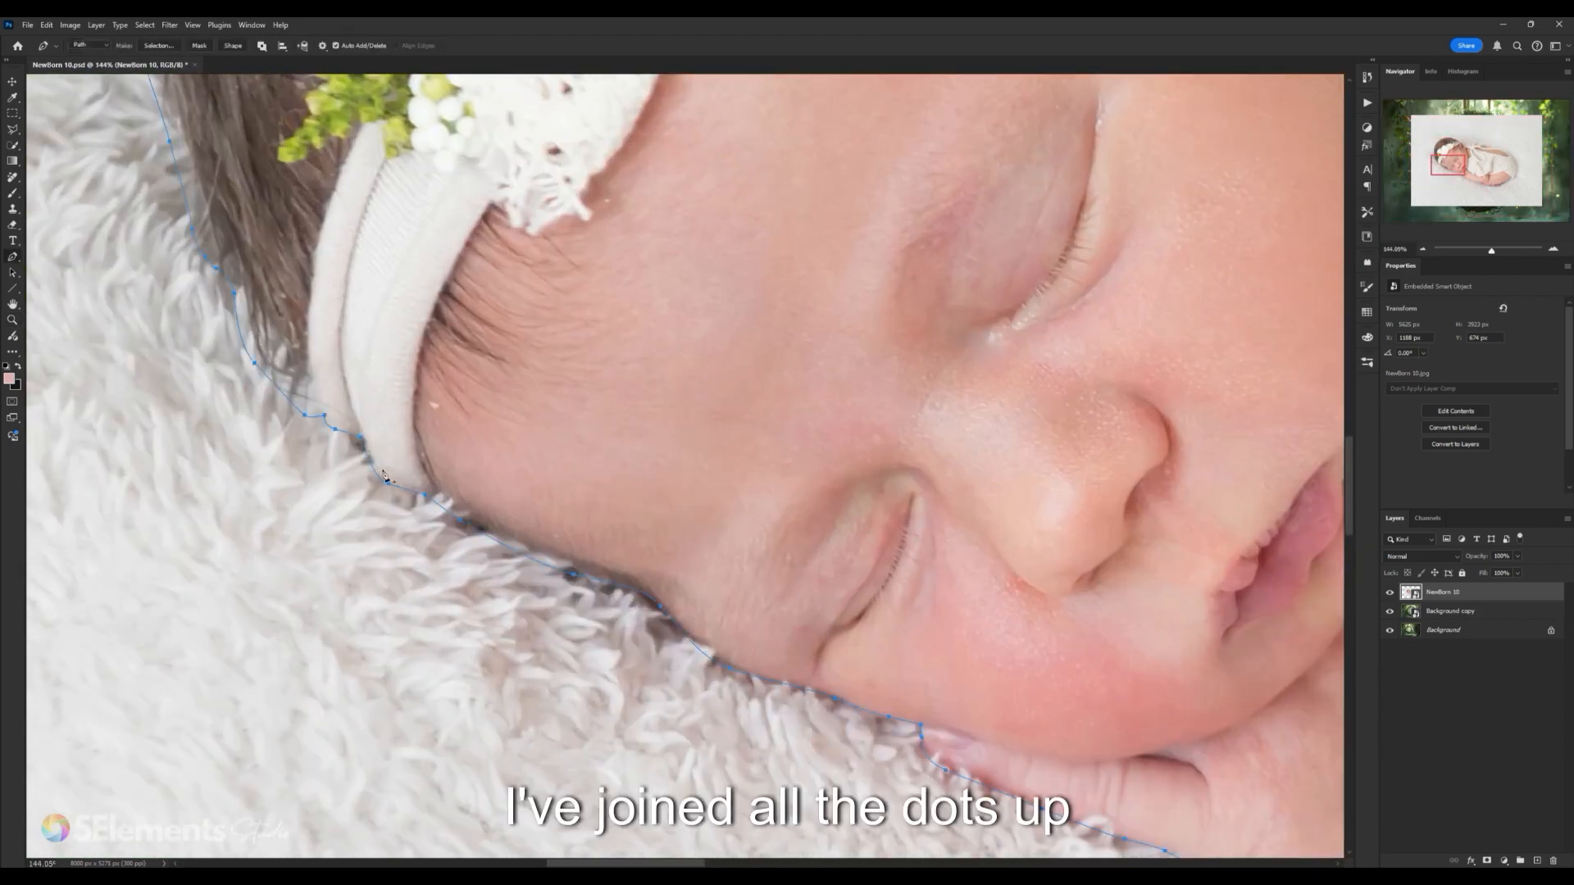
# Step: Convert the closed path into a new anti-aliased selection with a 0.5 px feather and mask the Newborn 10 layer with it
pyautogui.scroll(-3, 675, 410)
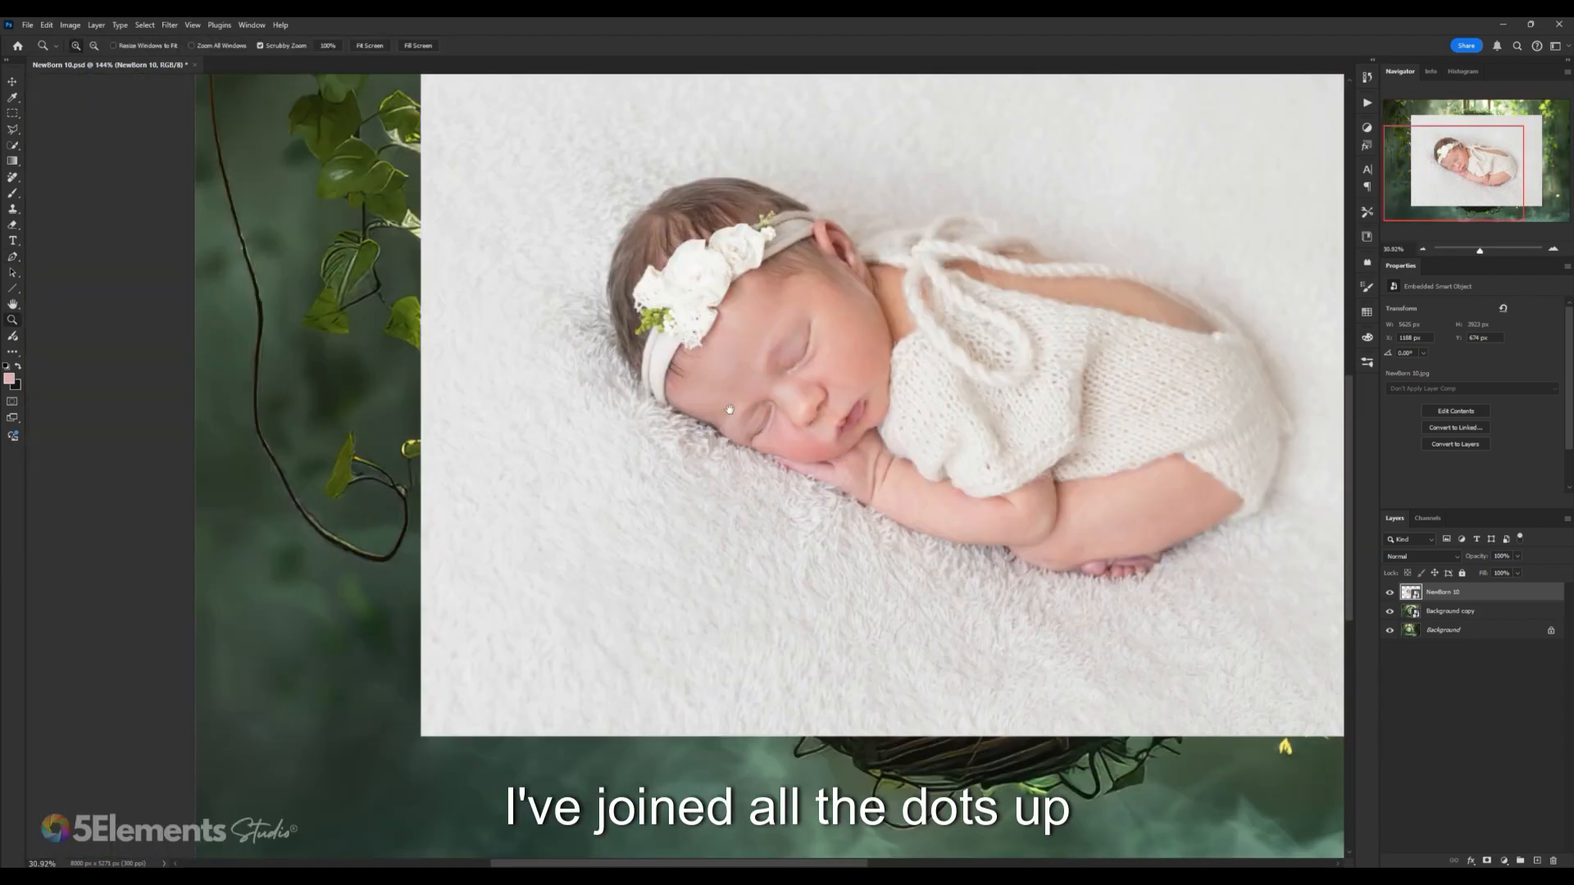
pyautogui.moveTo(938, 410); pyautogui.dragTo(675, 410)
pyautogui.rightClick(698, 401)
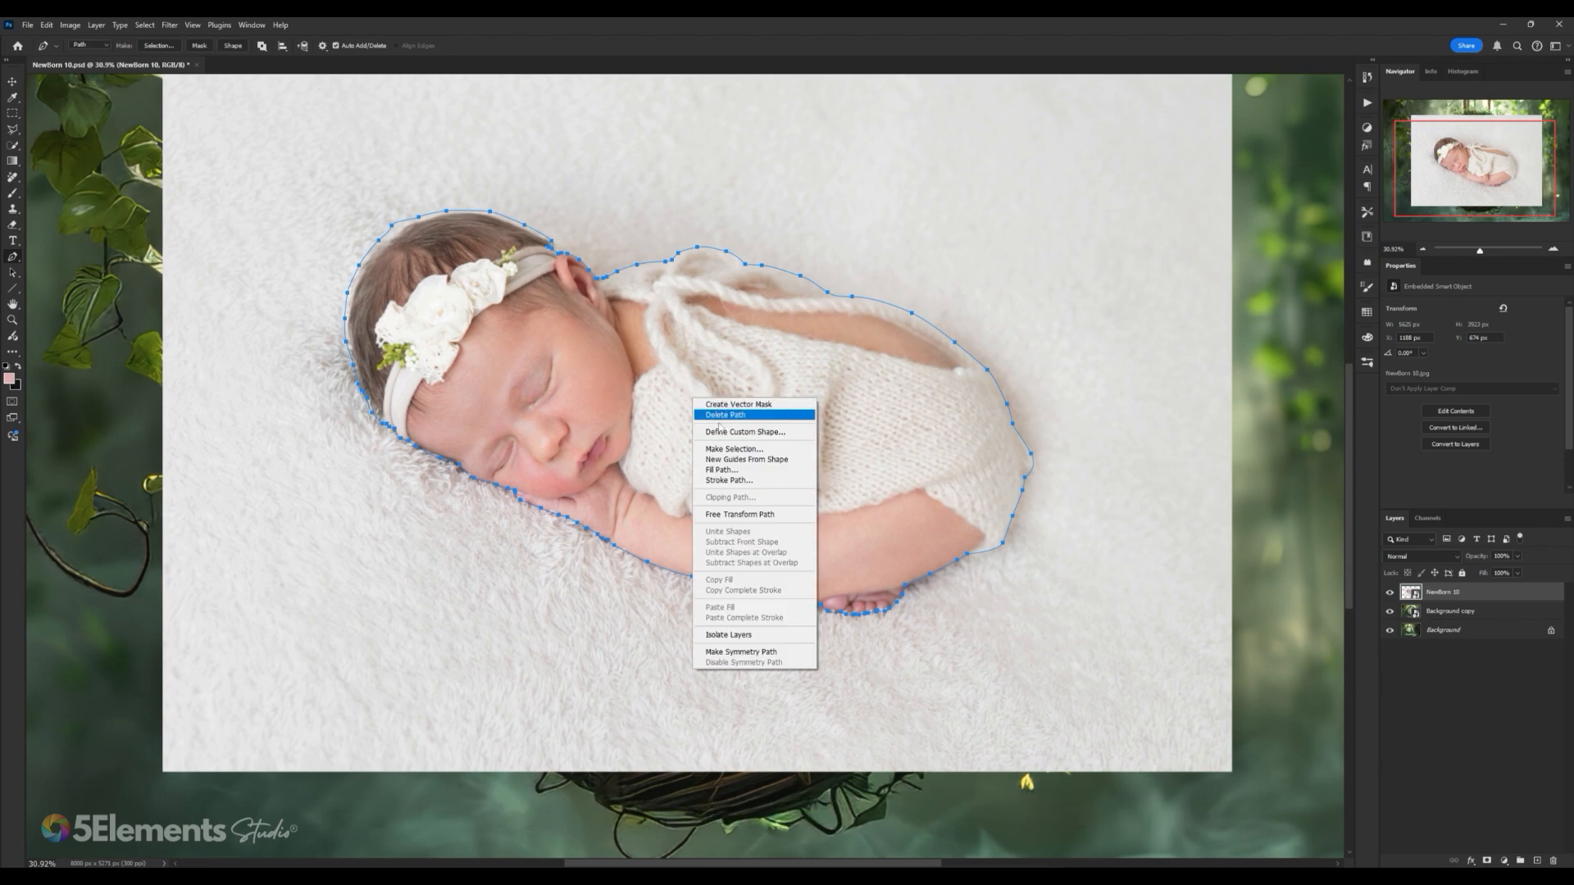
pyautogui.click(732, 449)
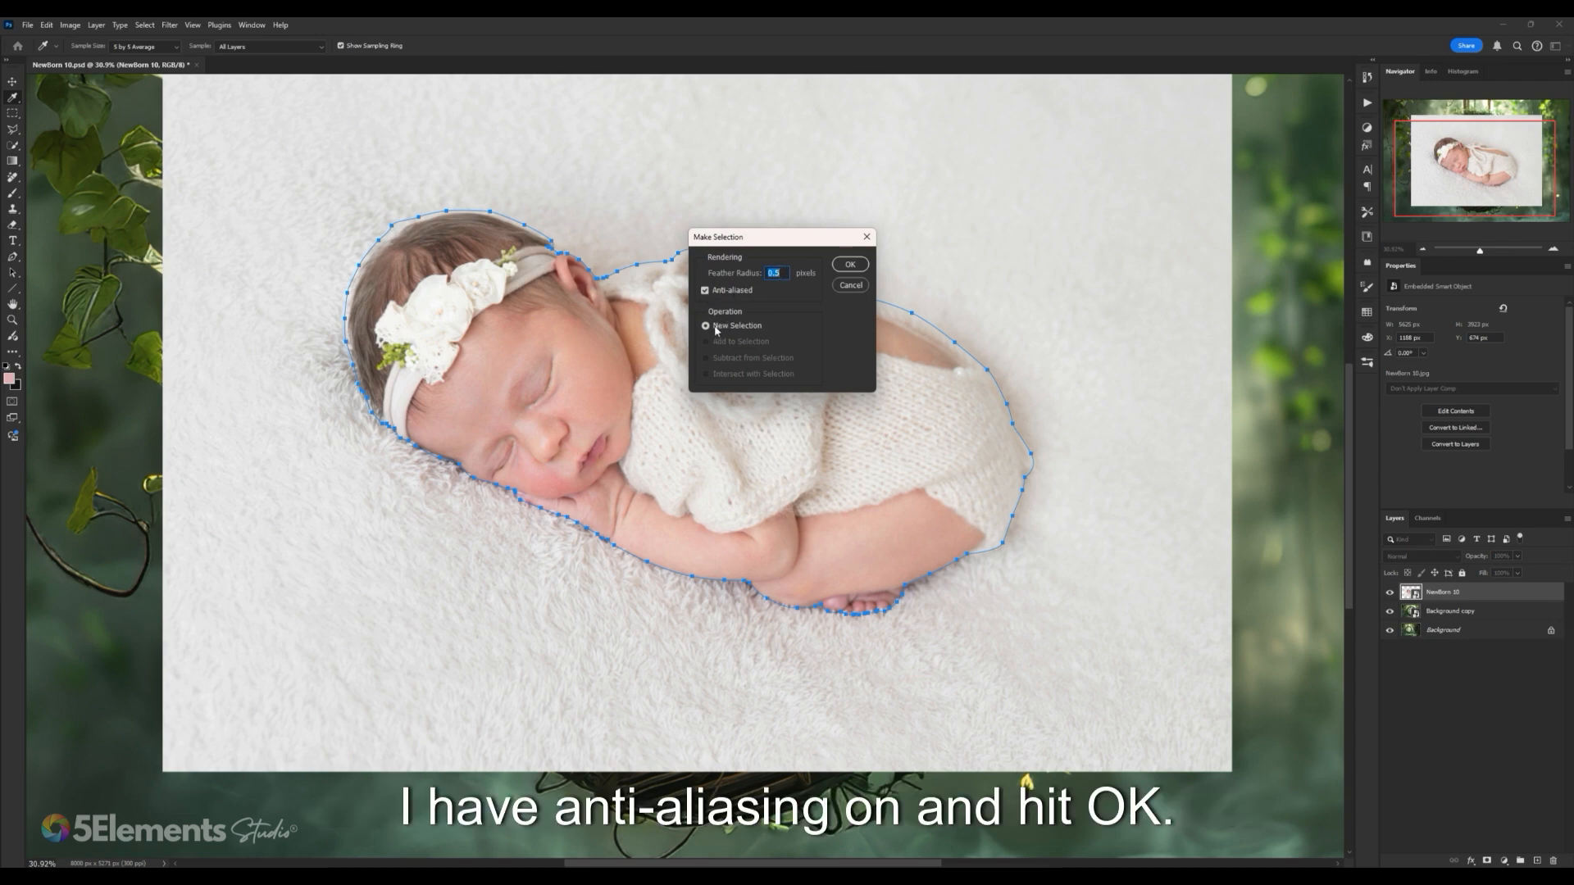
pyautogui.click(851, 266)
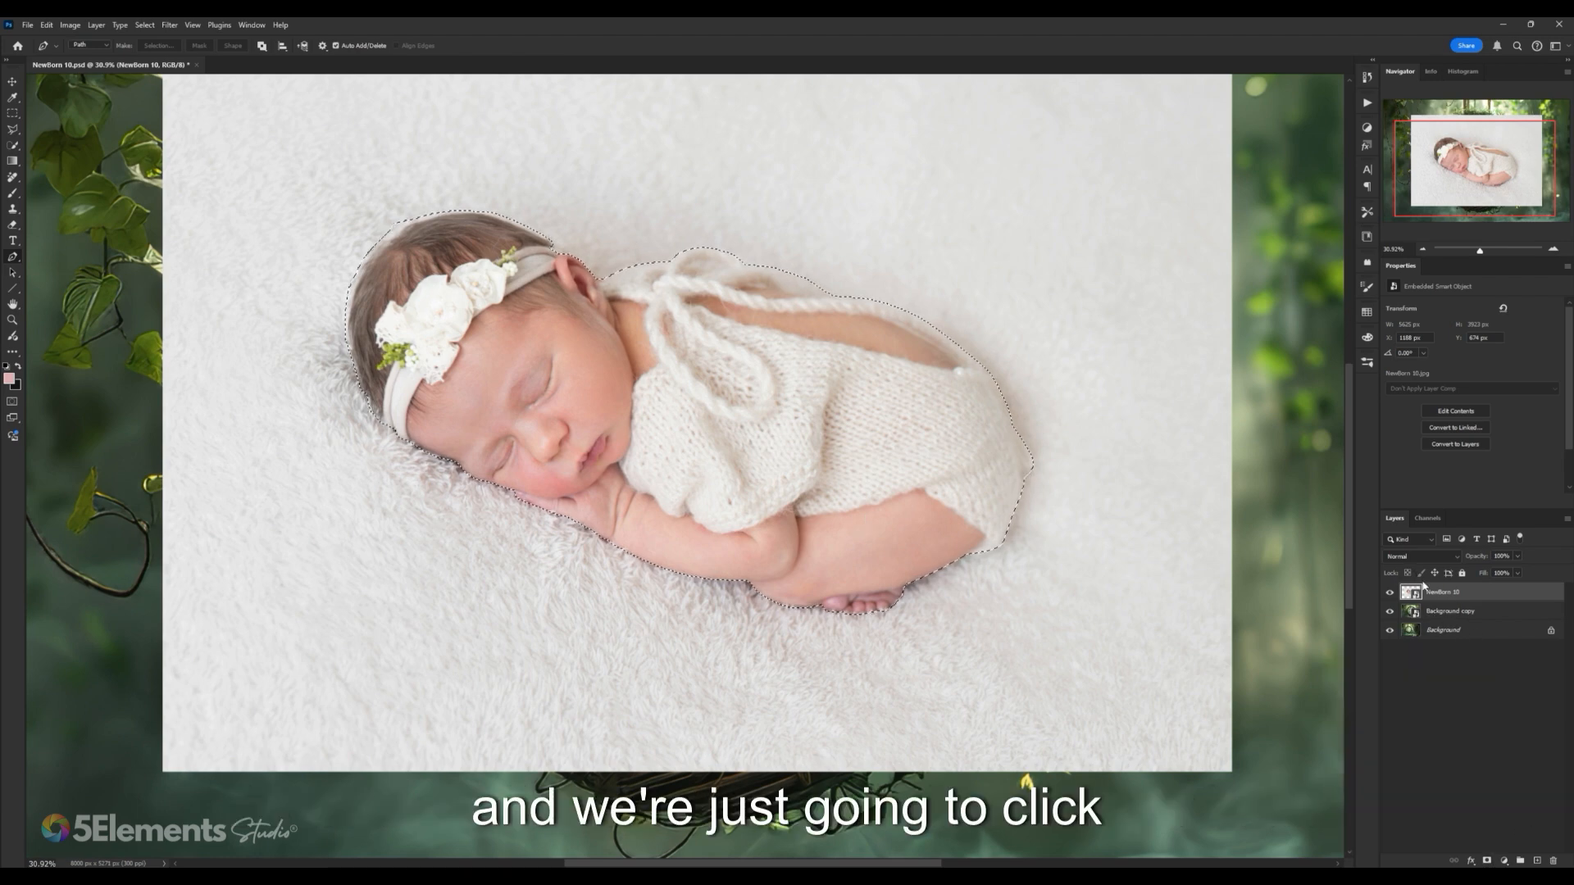
pyautogui.click(1488, 860)
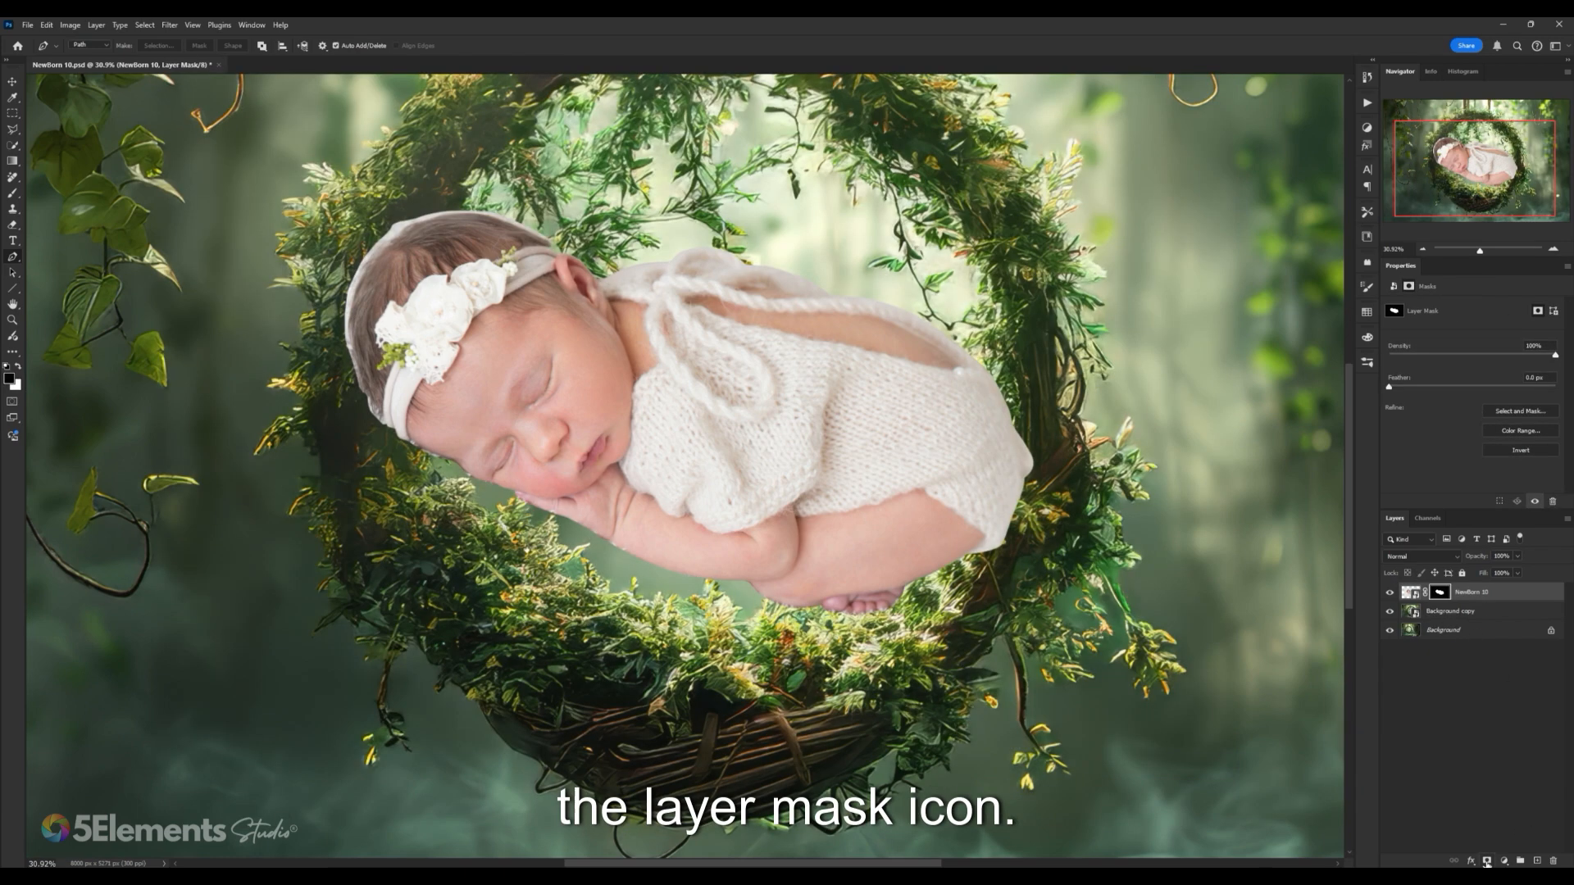
# Step: Examine the masked cutout's edges along the arm, hand, face and headband, and the baby against the whole wreath
pyautogui.click(12, 113)
pyautogui.scroll(5, 557, 529)
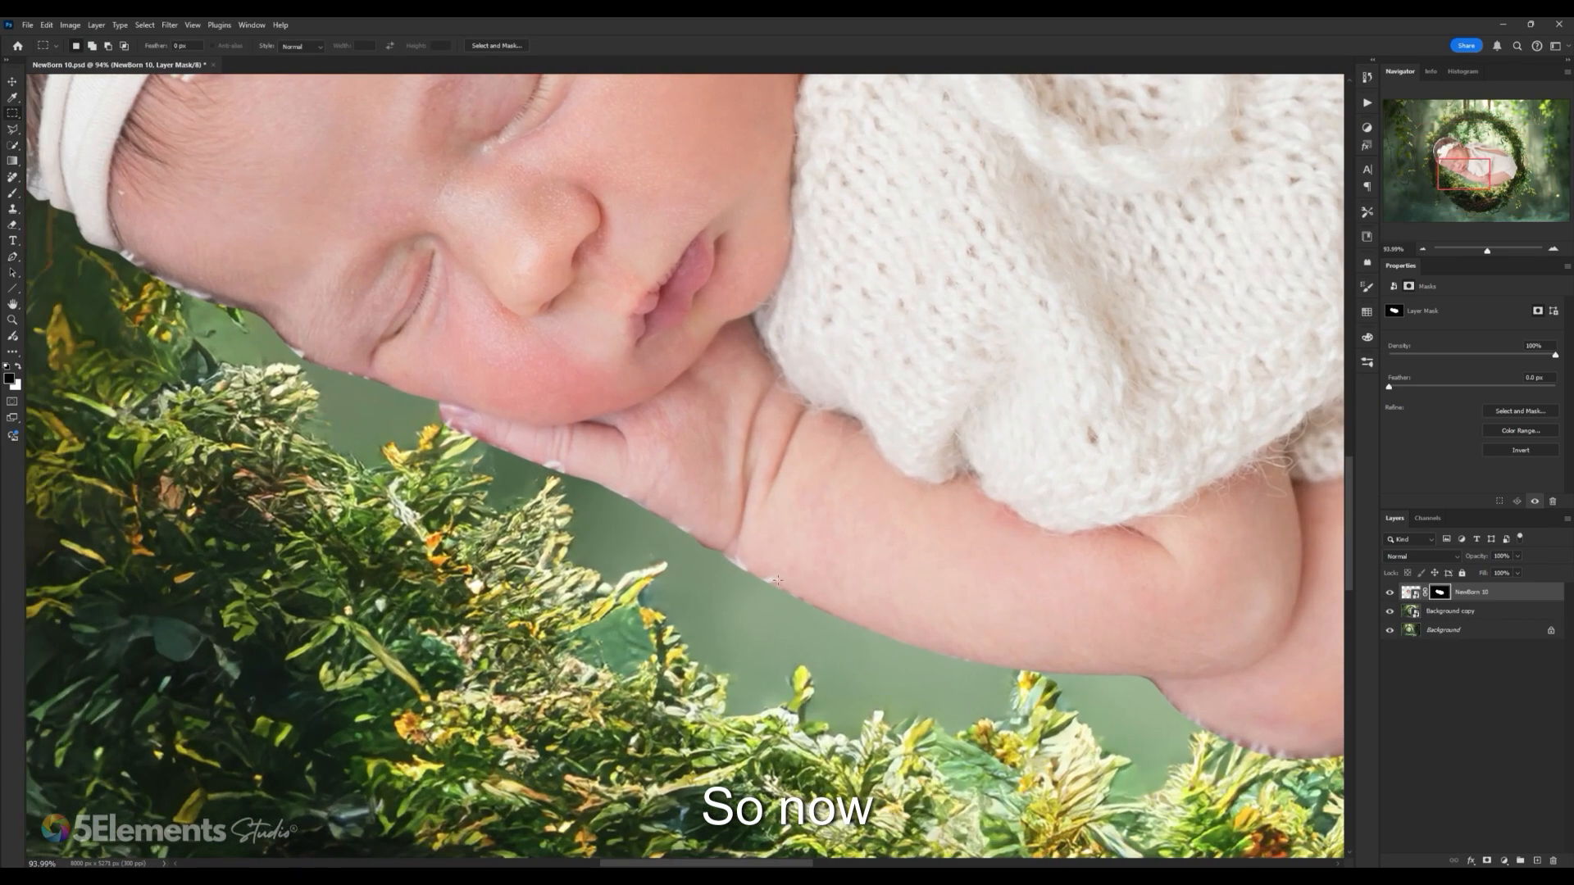
pyautogui.scroll(2, 777, 580)
pyautogui.scroll(-3, 737, 574)
pyautogui.moveTo(777, 580); pyautogui.dragTo(722, 566)
pyautogui.scroll(1, 787, 566)
pyautogui.moveTo(832, 562); pyautogui.dragTo(770, 559)
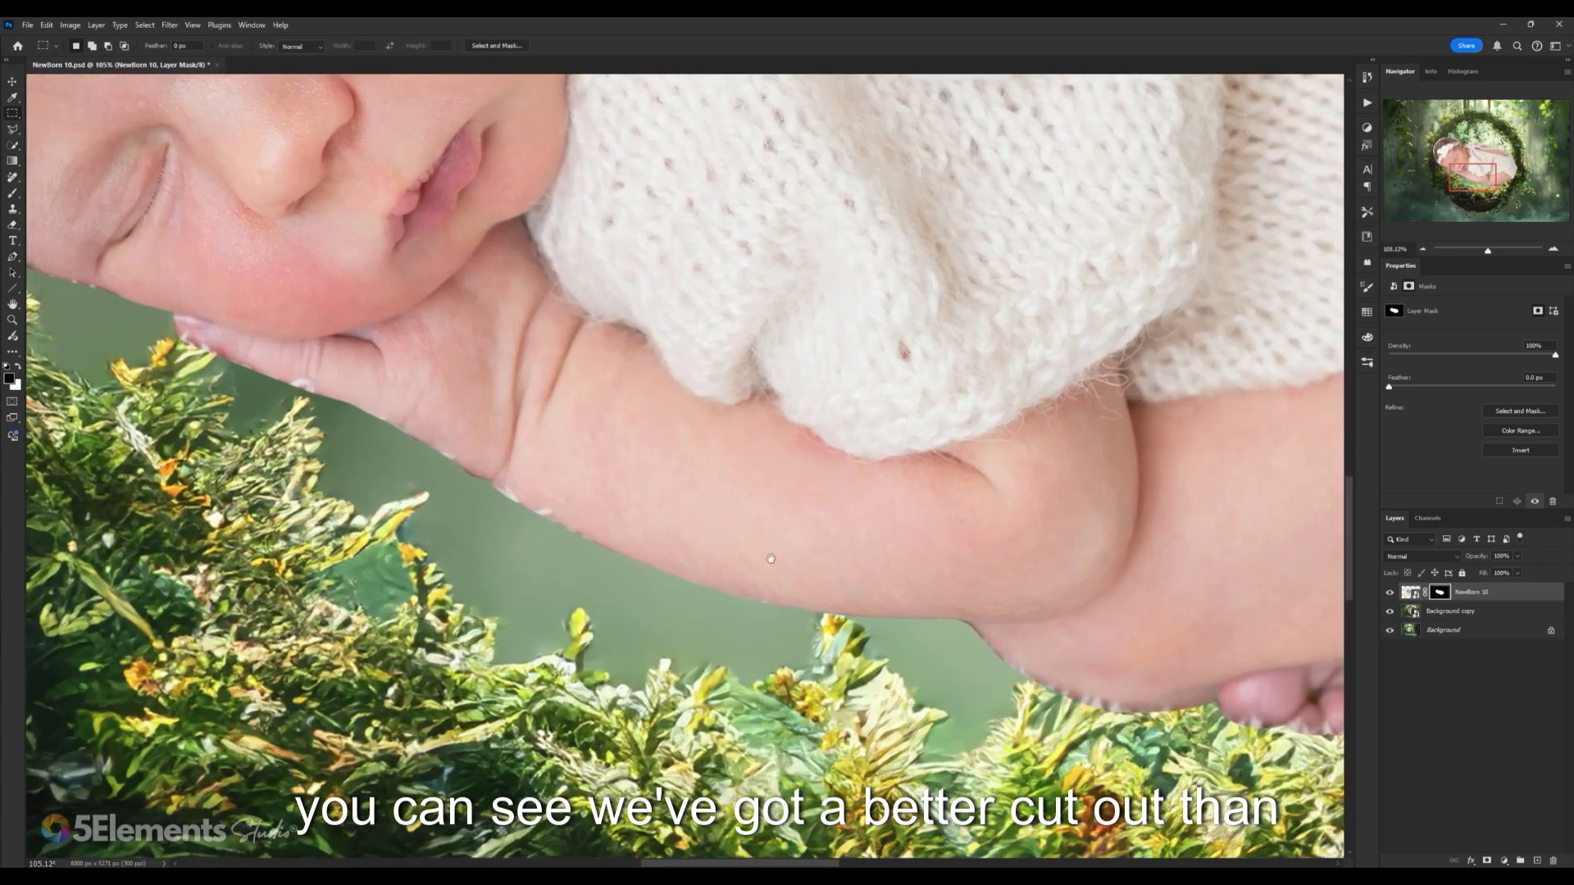
pyautogui.scroll(-4, 738, 549)
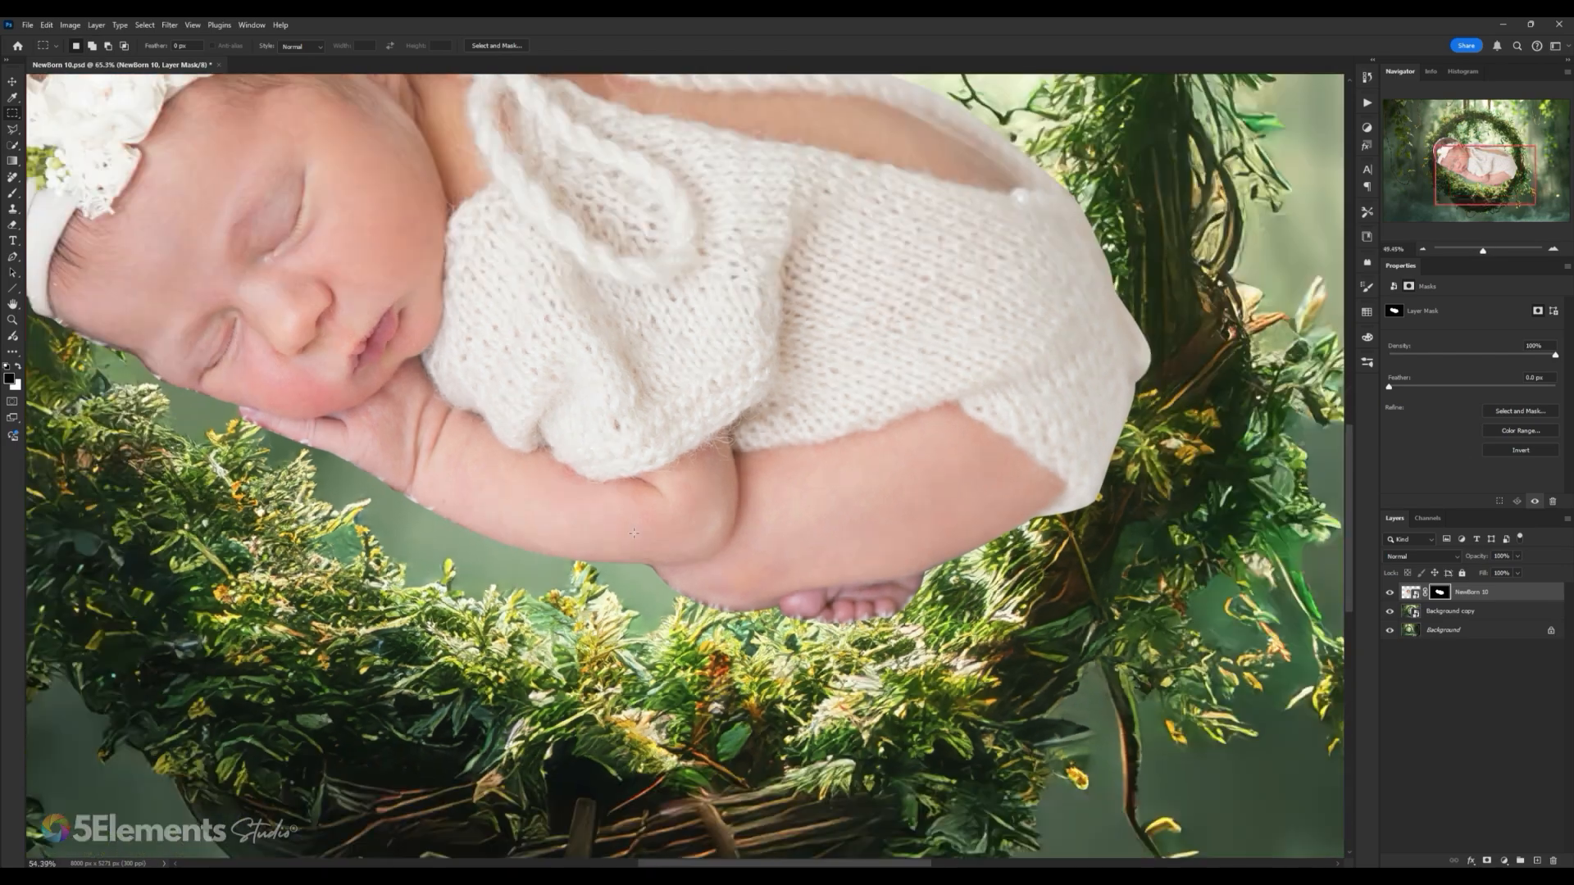
pyautogui.moveTo(348, 450); pyautogui.dragTo(605, 521)
pyautogui.scroll(7, 605, 521)
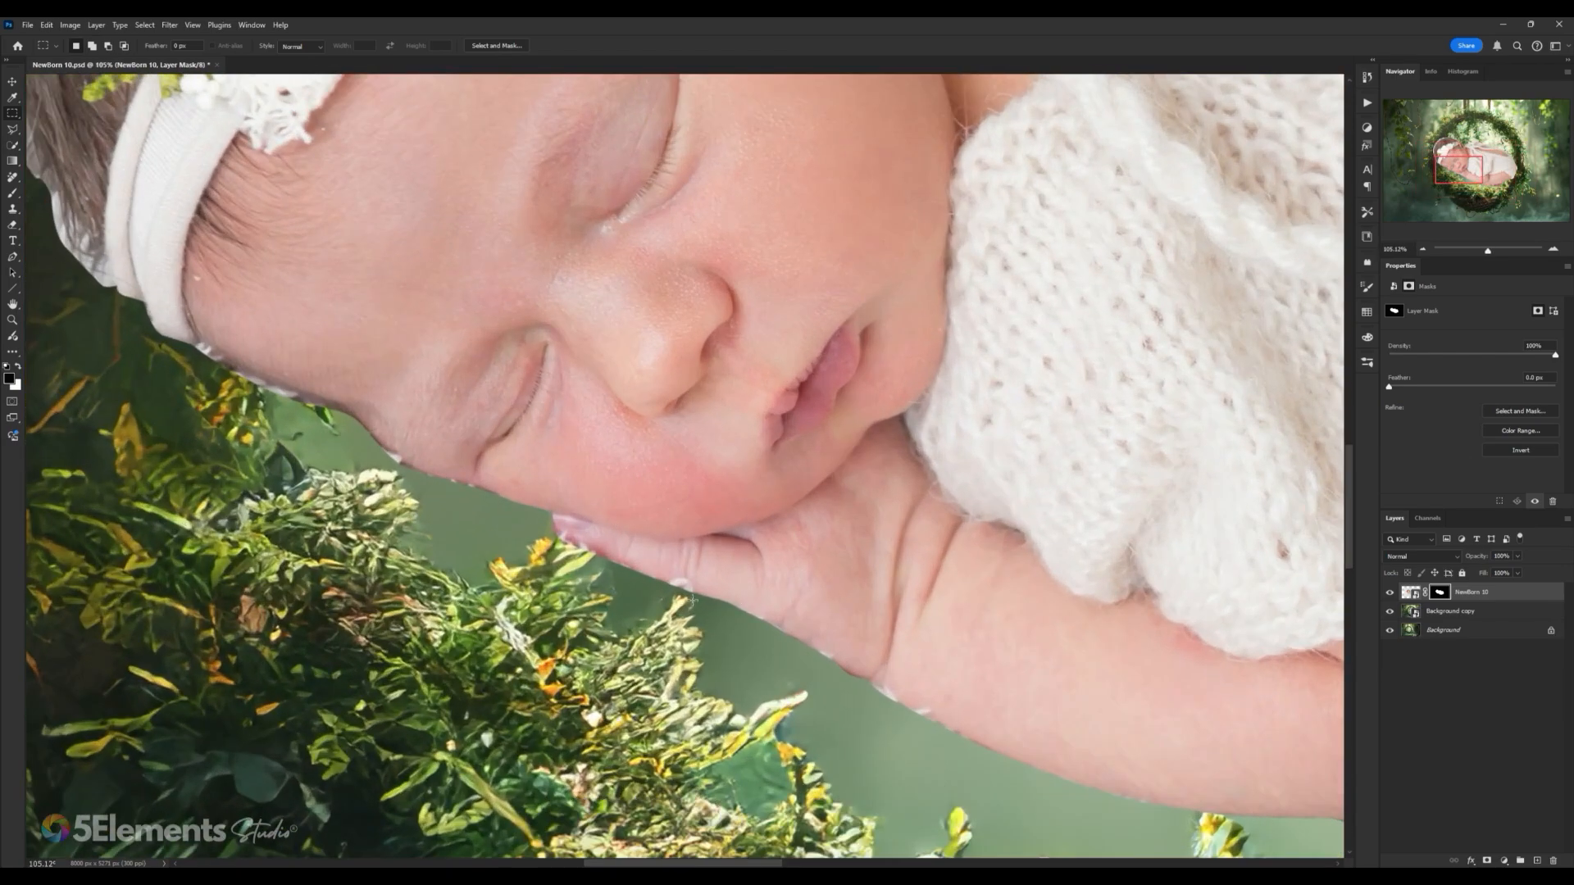
pyautogui.scroll(-6, 369, 461)
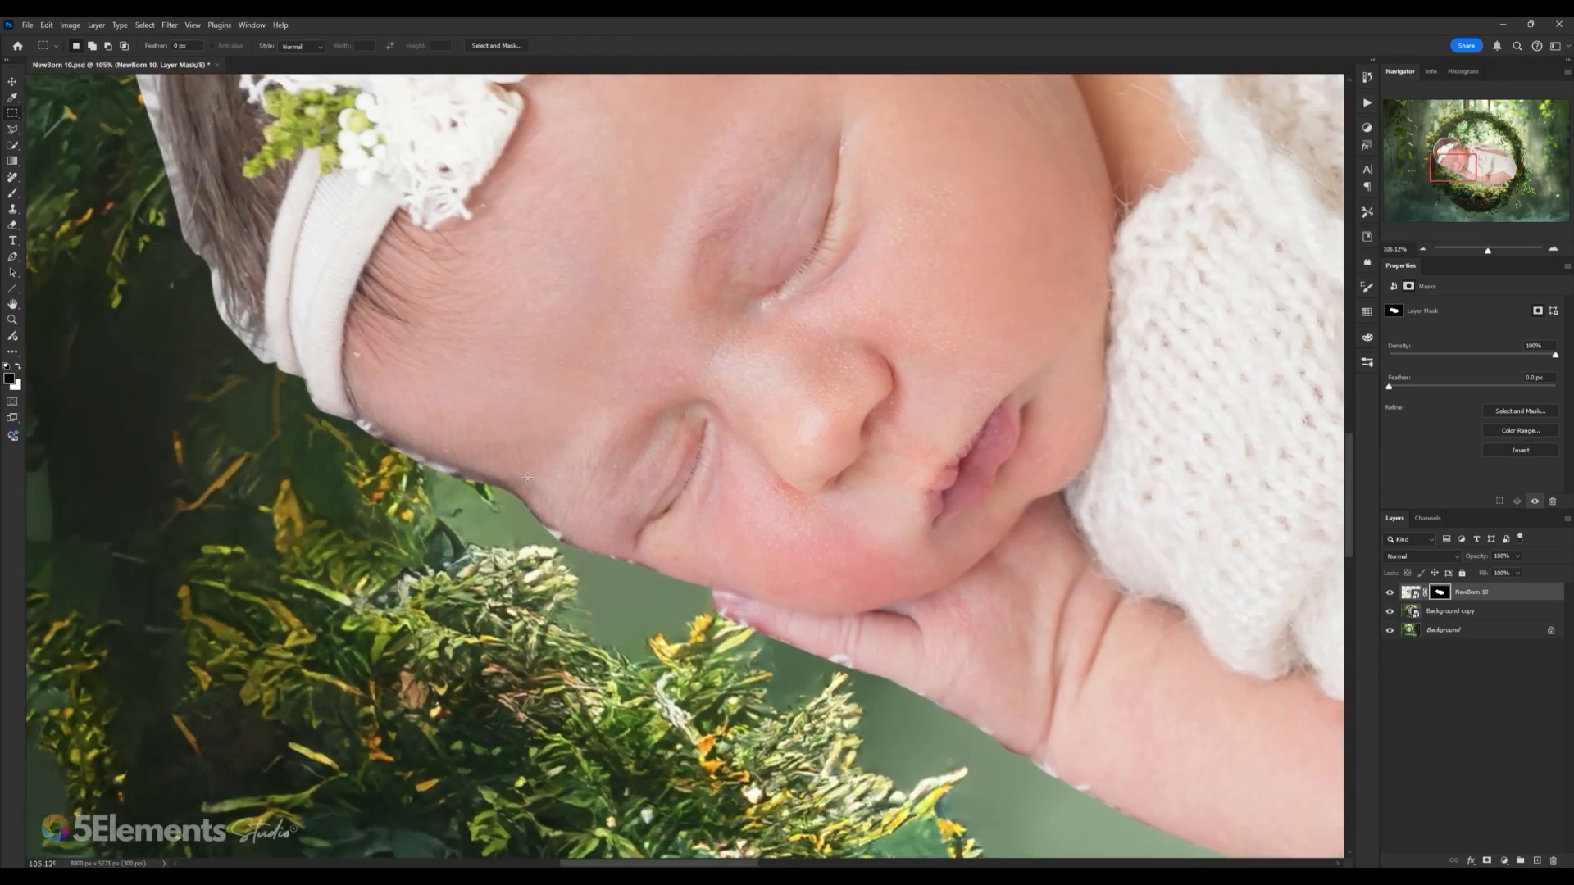
pyautogui.scroll(-3, 539, 477)
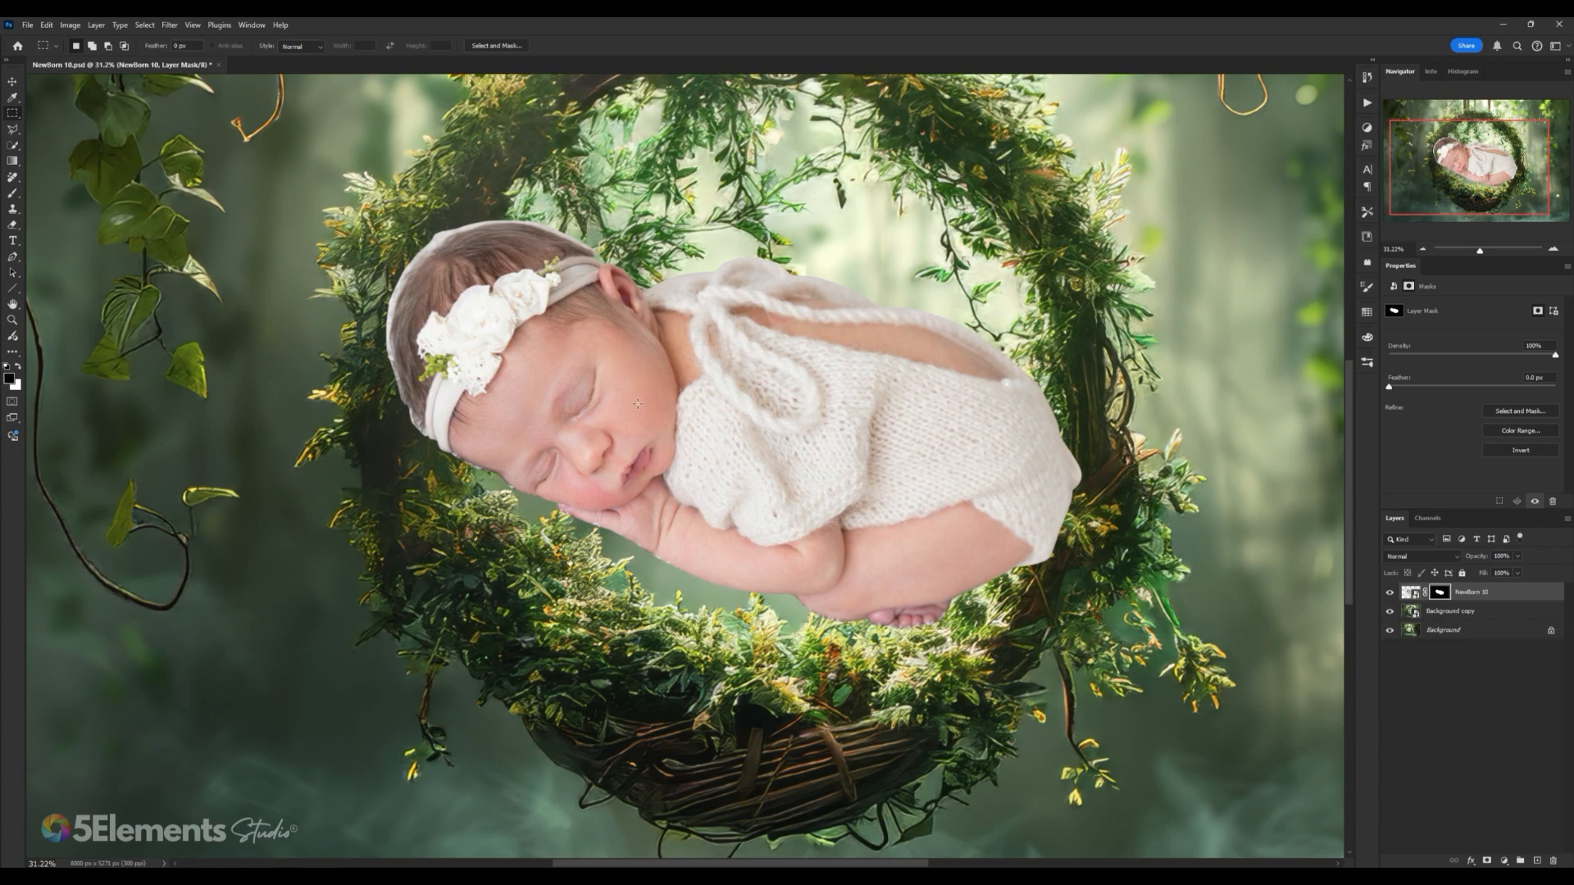
pyautogui.scroll(3, 573, 311)
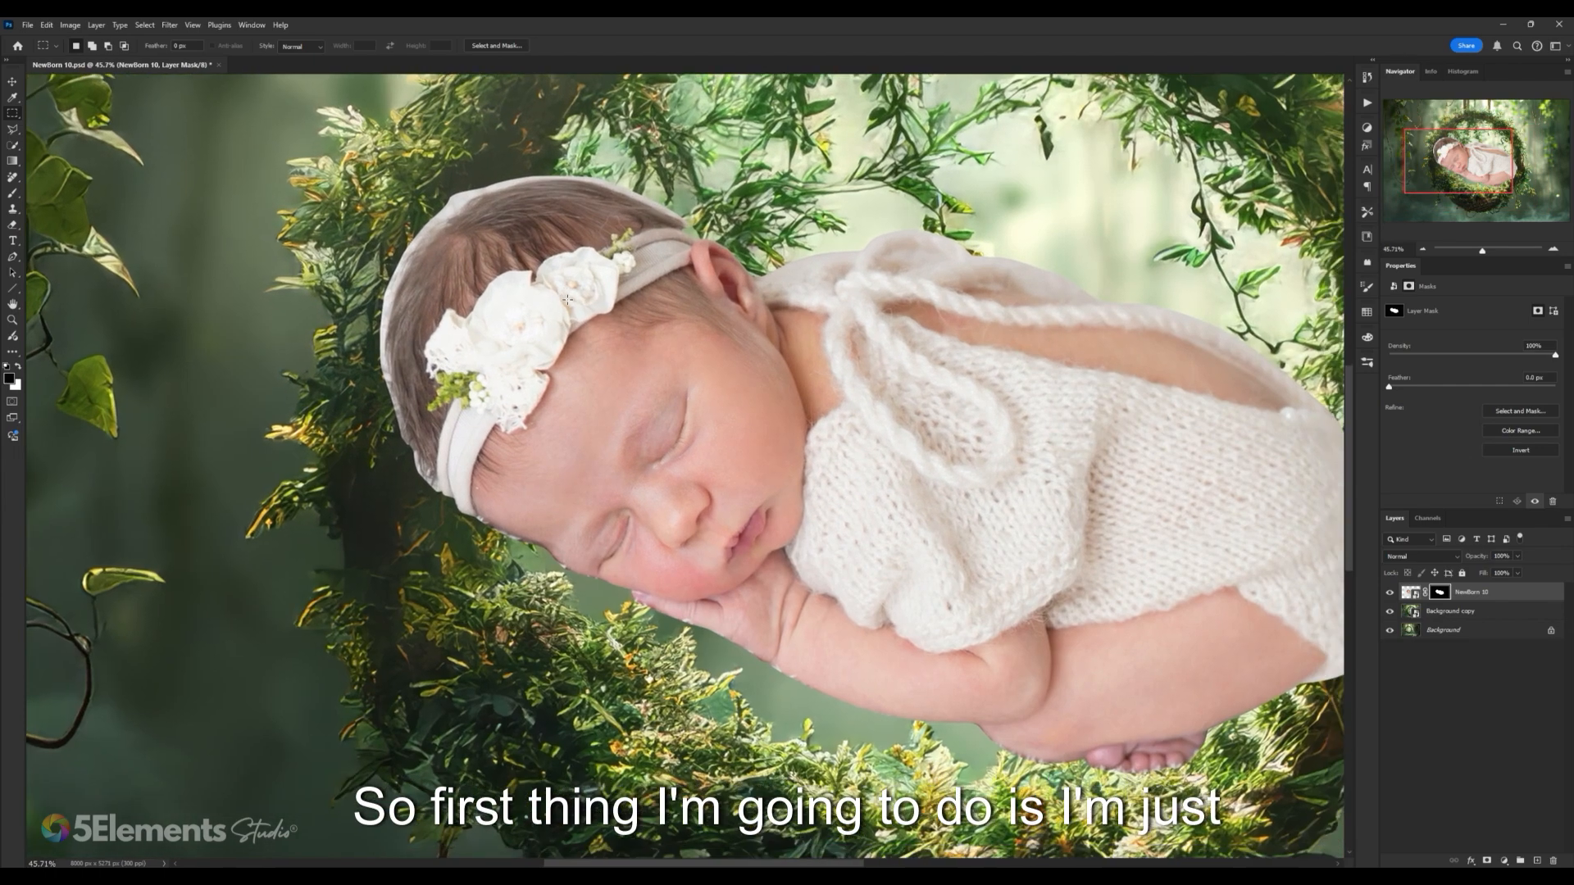
pyautogui.scroll(2, 567, 301)
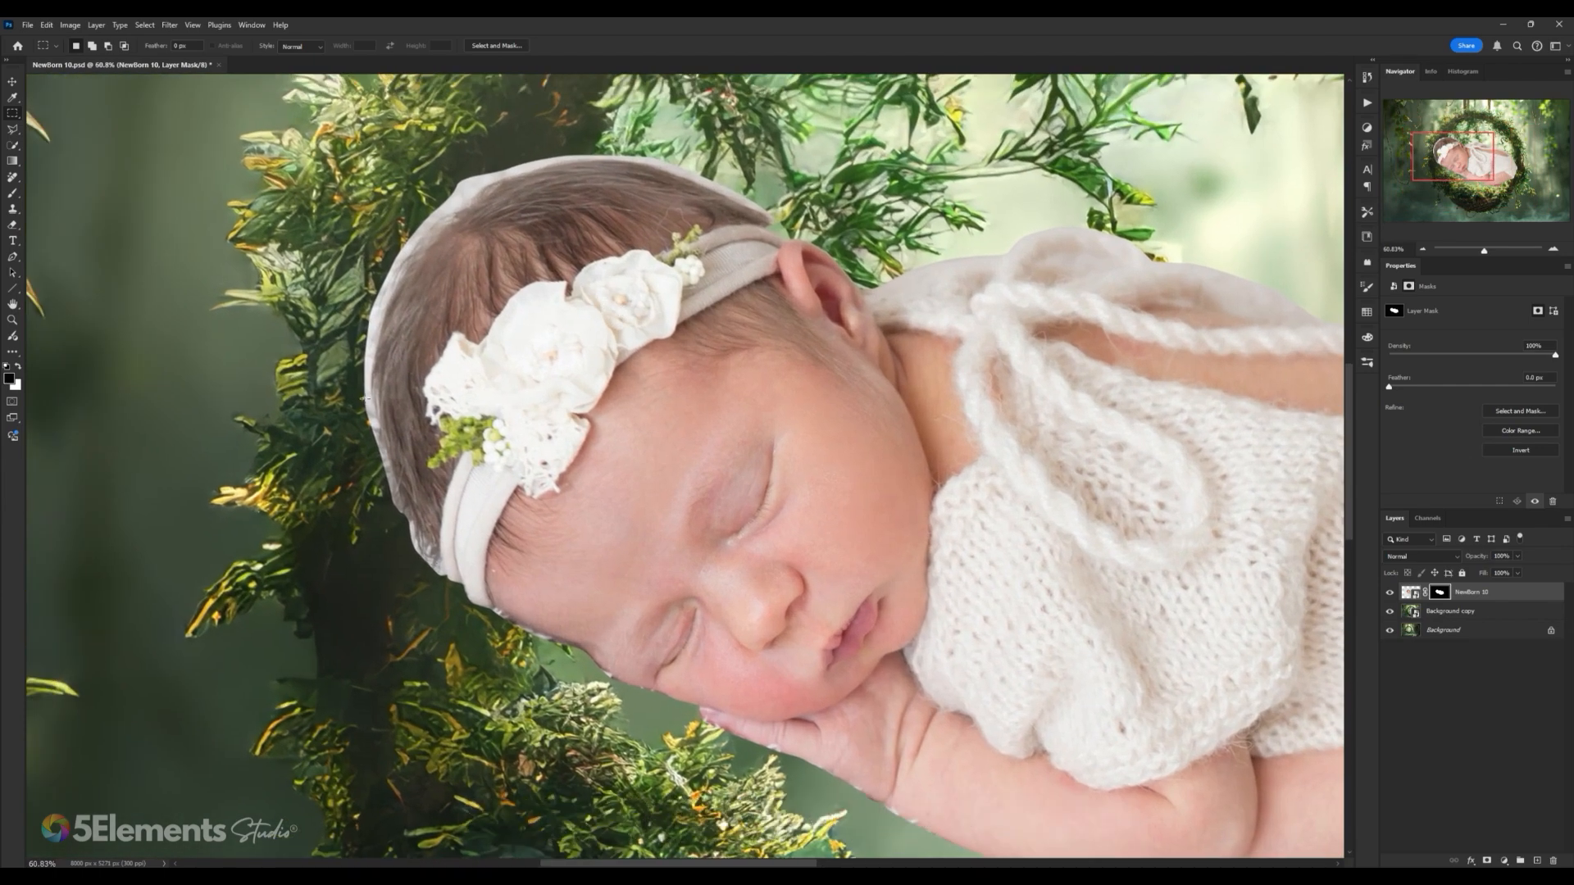
pyautogui.scroll(-3, 900, 512)
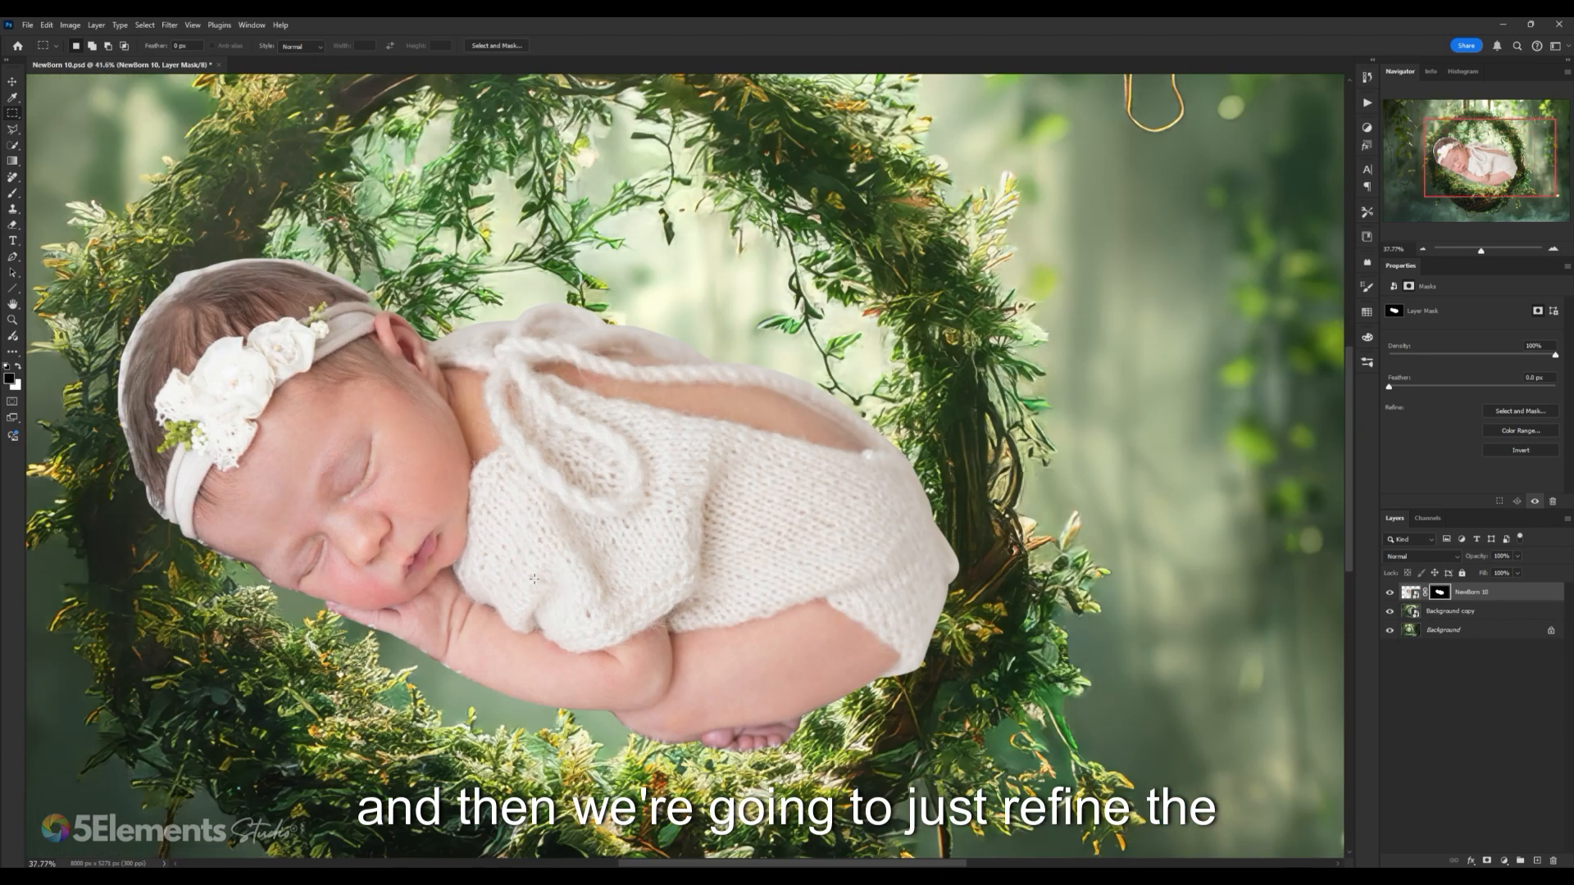
pyautogui.moveTo(533, 579); pyautogui.dragTo(740, 538)
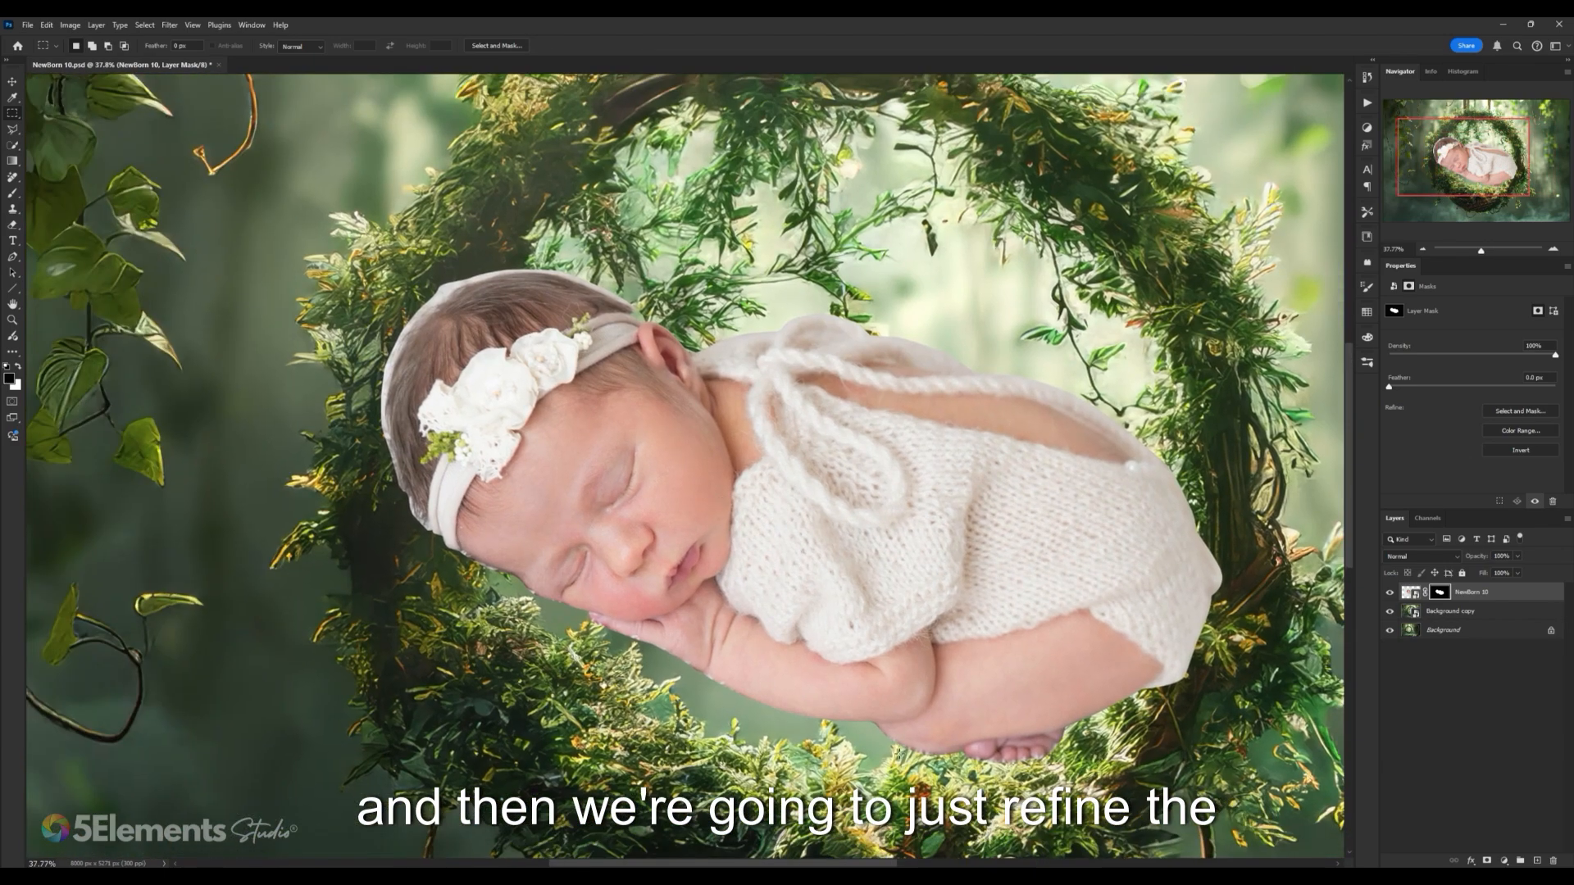
# Step: Open the baby's layer mask in Select and Mask and refine the hair edge over the crown with a smaller, detection-expanding Refine Edge Brush
pyautogui.scroll(3, 497, 375)
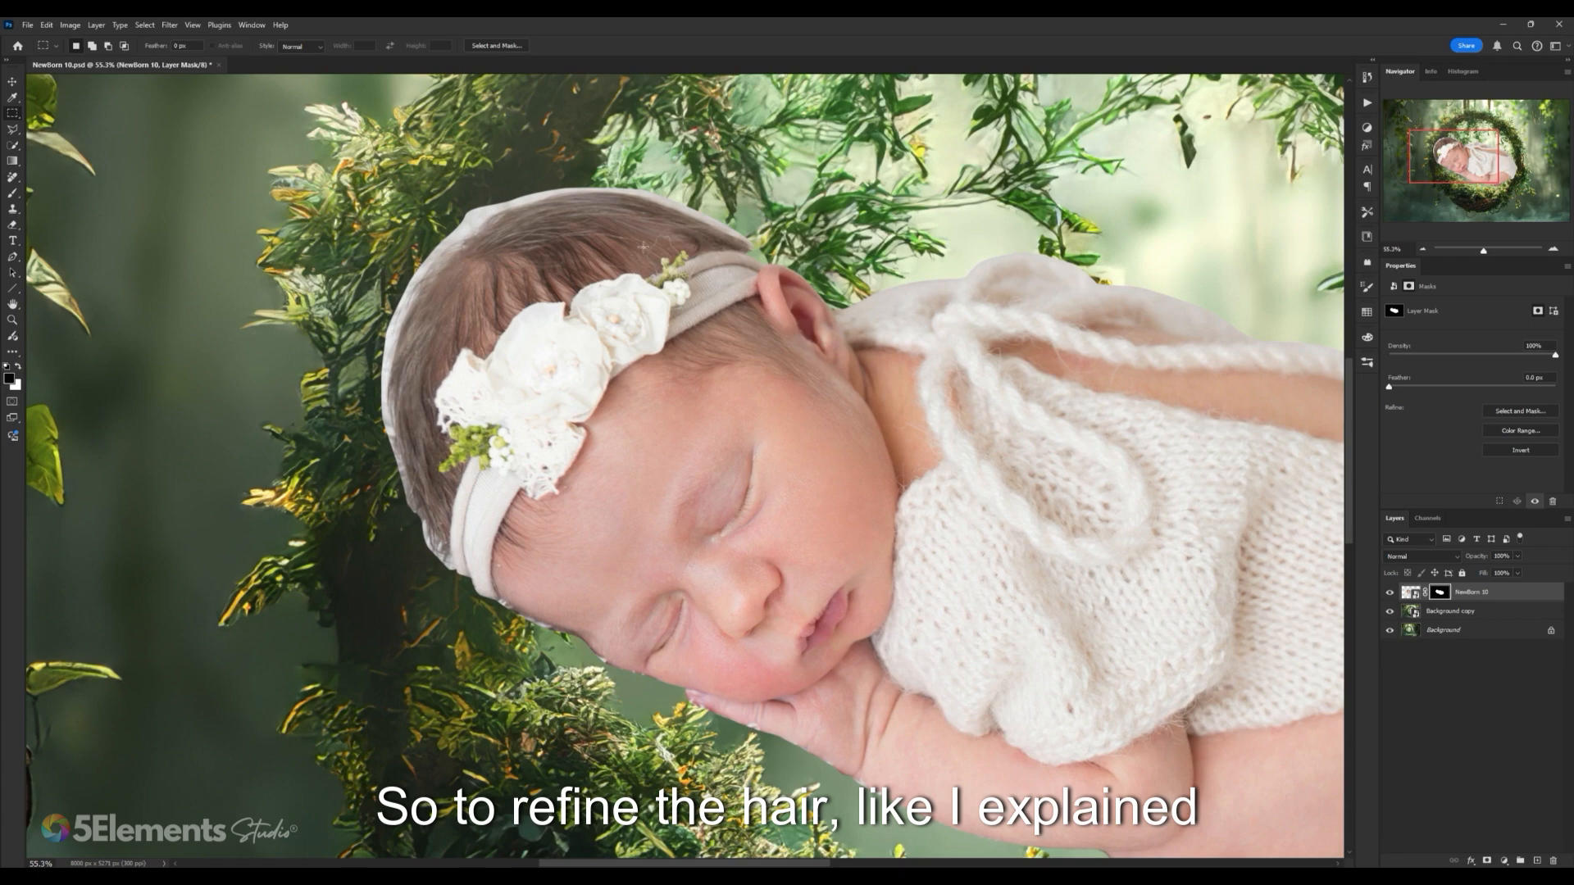
pyautogui.moveTo(643, 246); pyautogui.dragTo(666, 246)
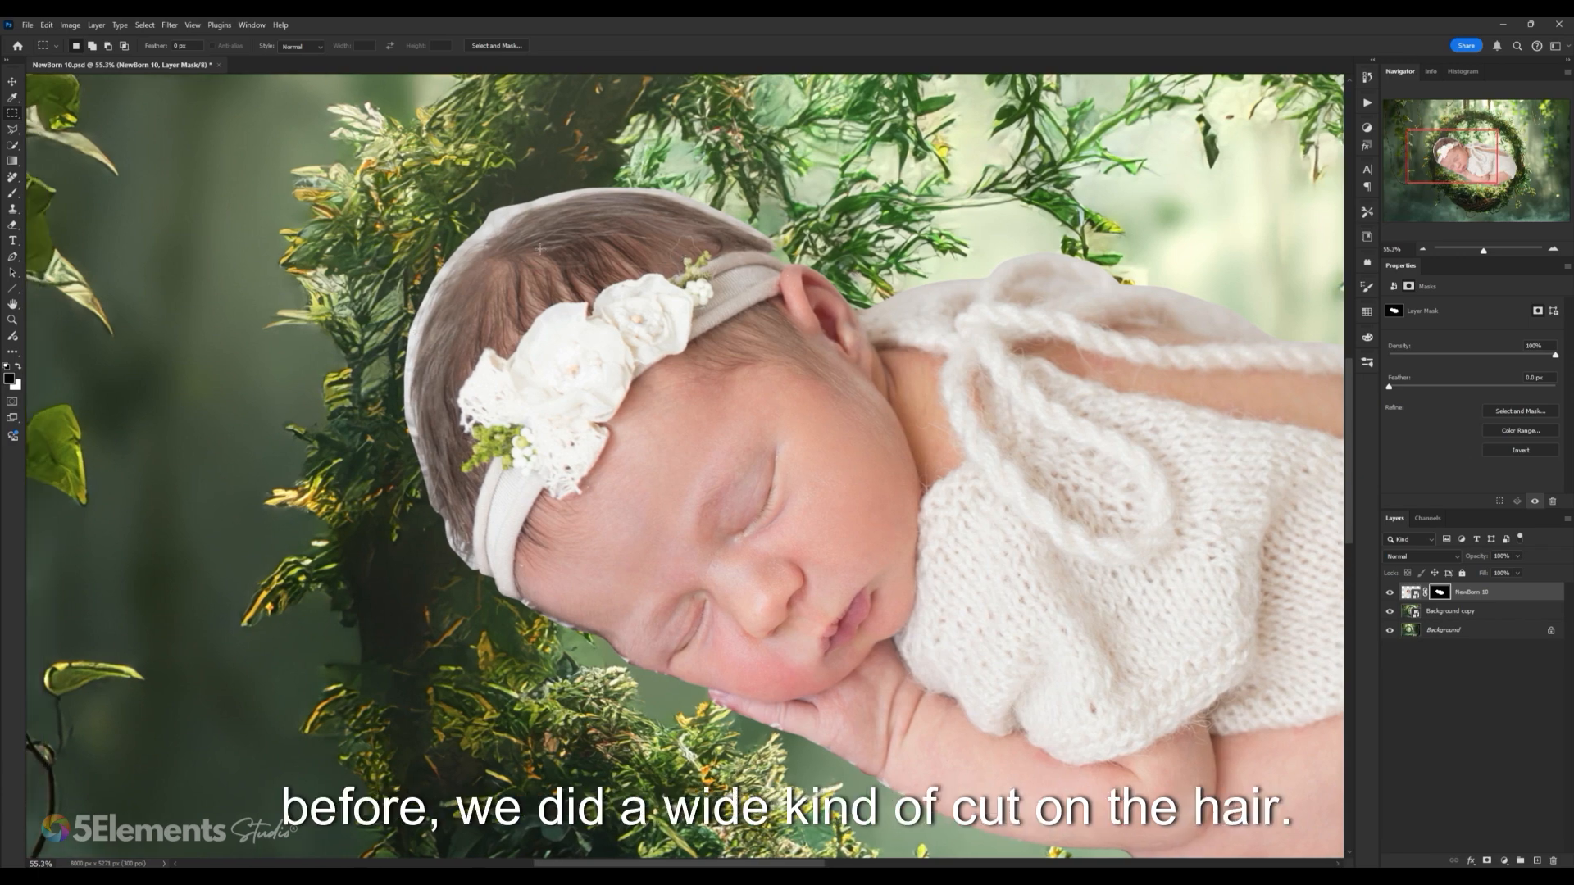
pyautogui.scroll(2, 539, 247)
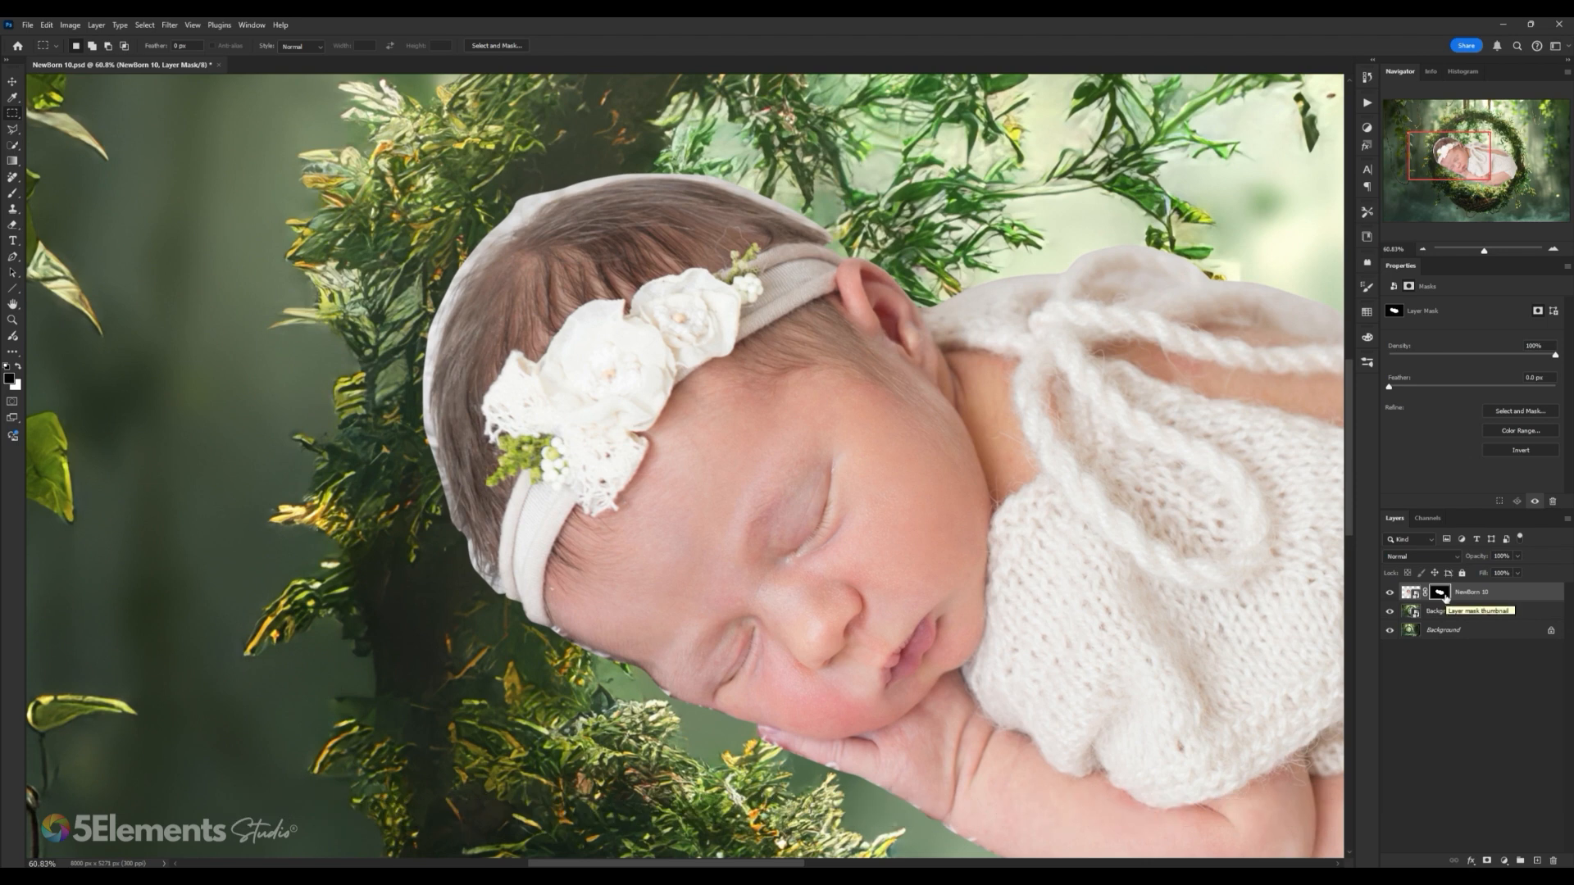
pyautogui.doubleClick(1445, 598)
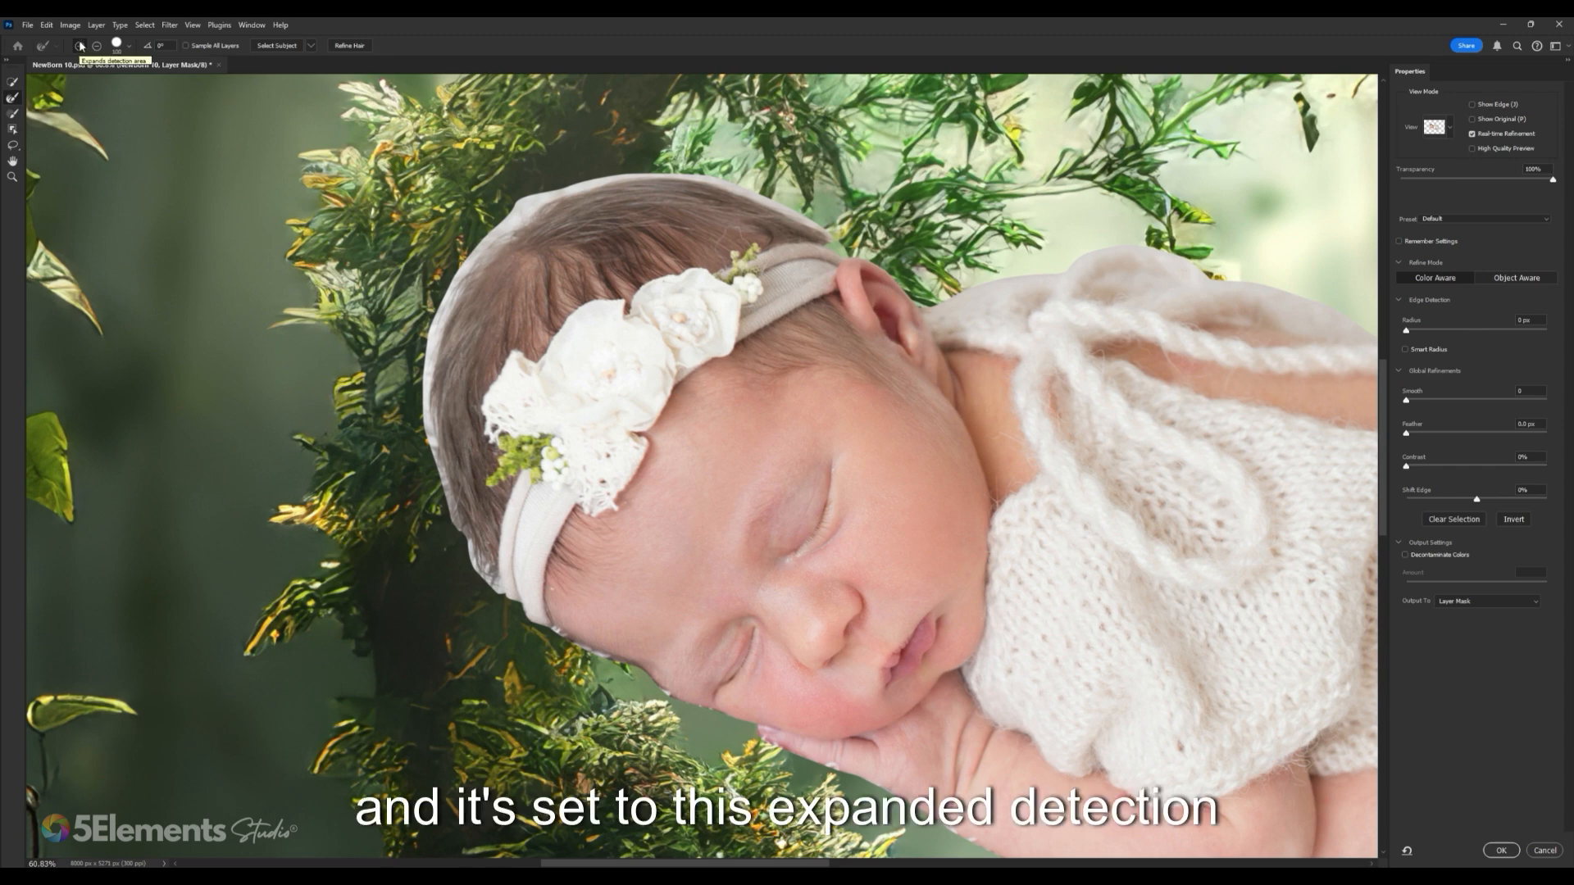
pyautogui.press('[')
pyautogui.press('[')
pyautogui.press('[')
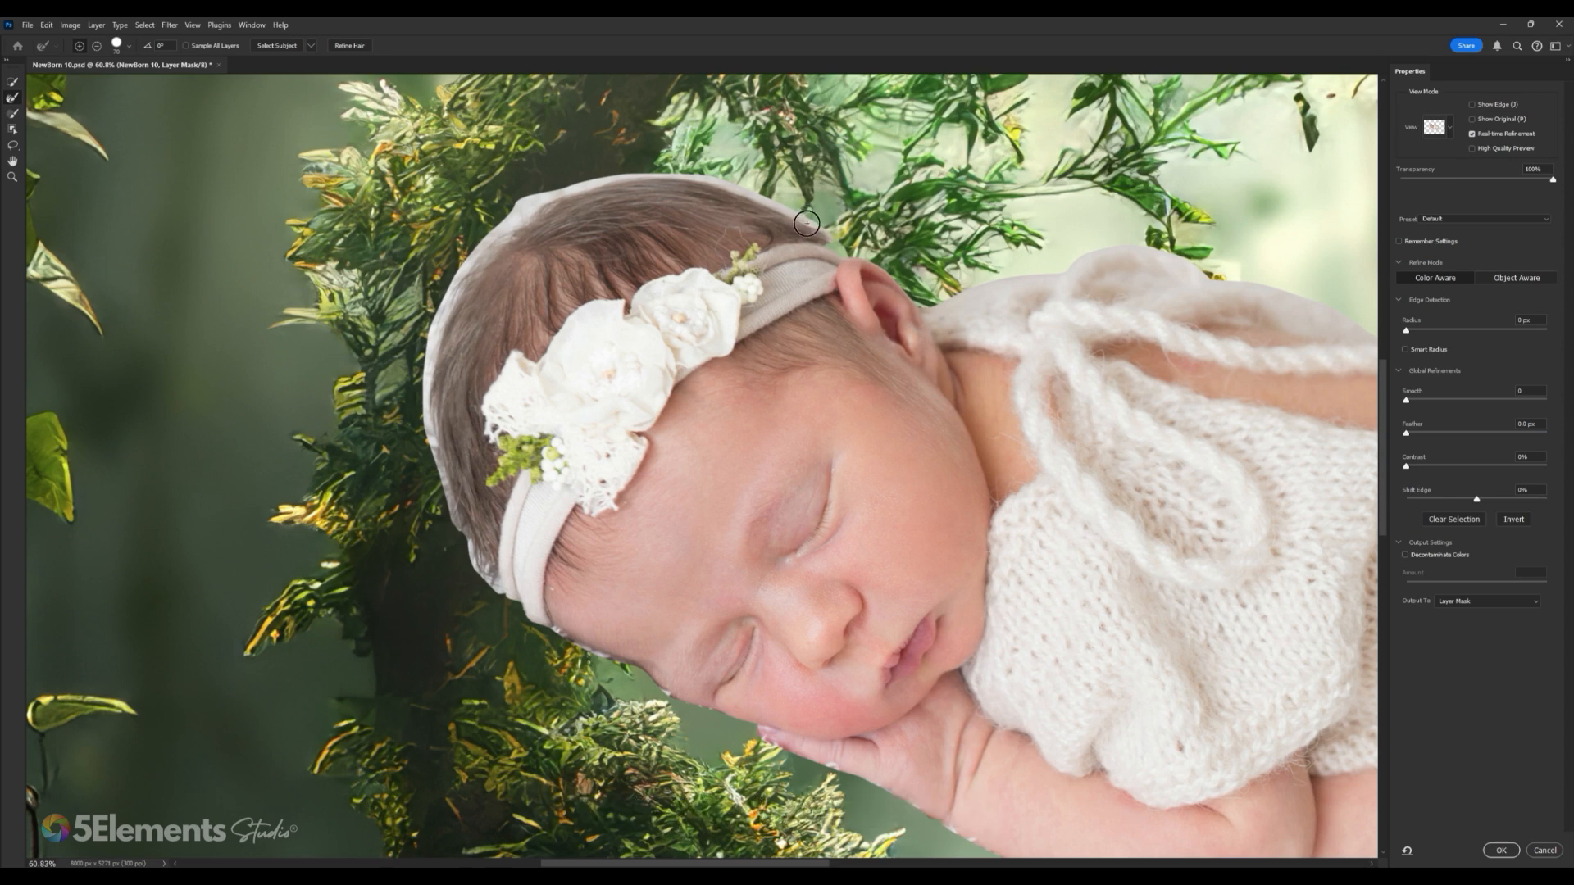
pyautogui.moveTo(806, 221)
pyautogui.mouseDown()
pyautogui.moveTo(843, 247)
pyautogui.moveTo(705, 181)
pyautogui.moveTo(620, 176)
pyautogui.moveTo(522, 216)
pyautogui.moveTo(550, 205)
pyautogui.mouseUp()
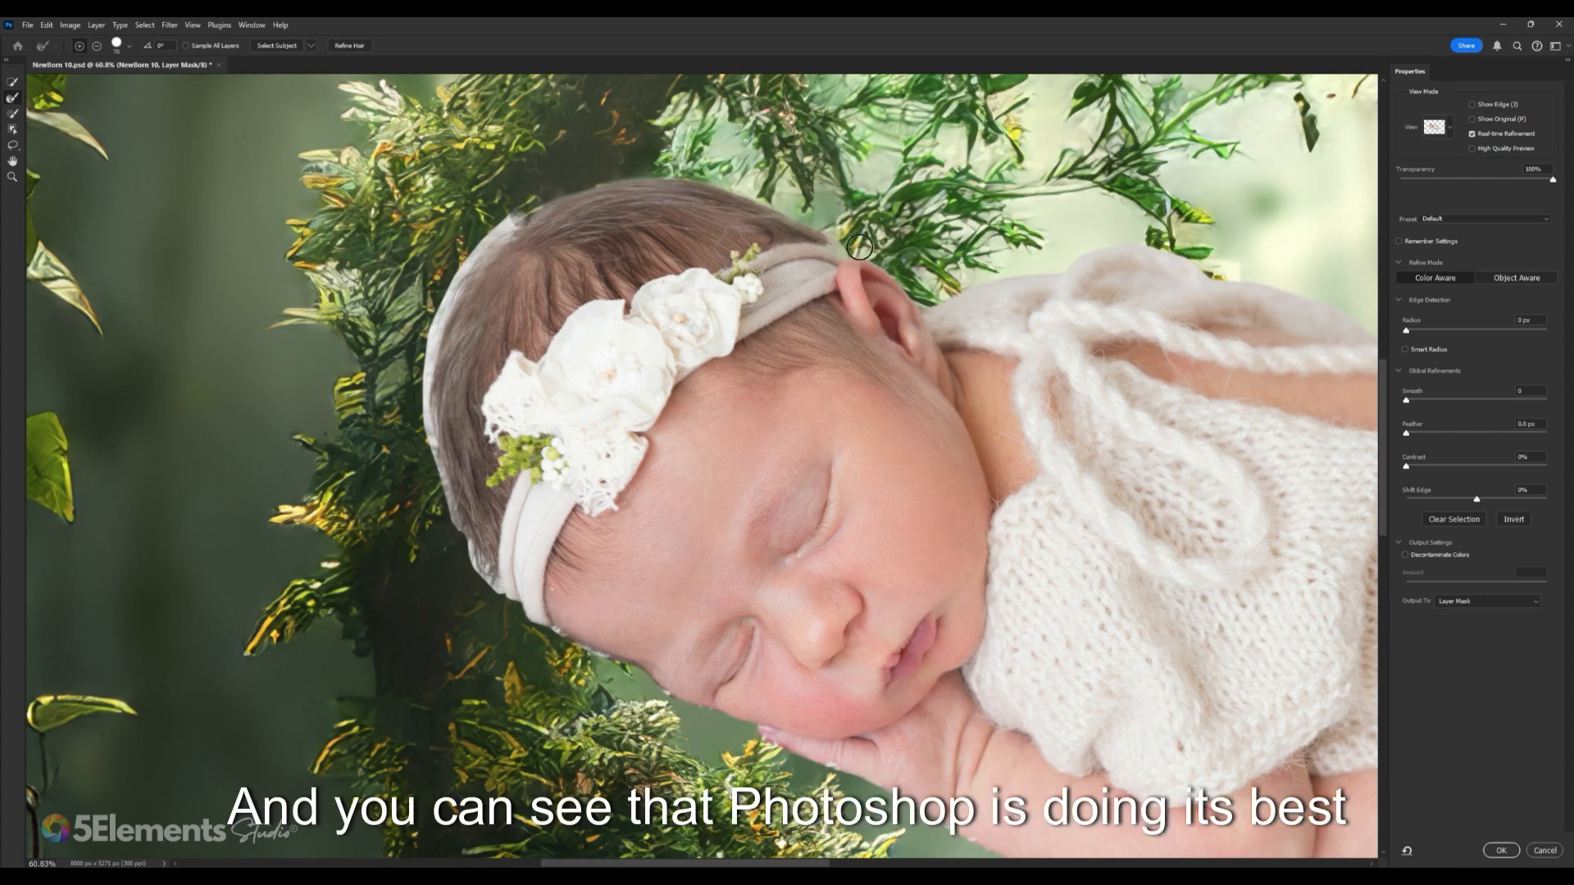
# Step: Continue the Refine Edge Brush around the back of the head and over the hair tips beside the headband's lower end
pyautogui.moveTo(674, 216); pyautogui.dragTo(723, 214)
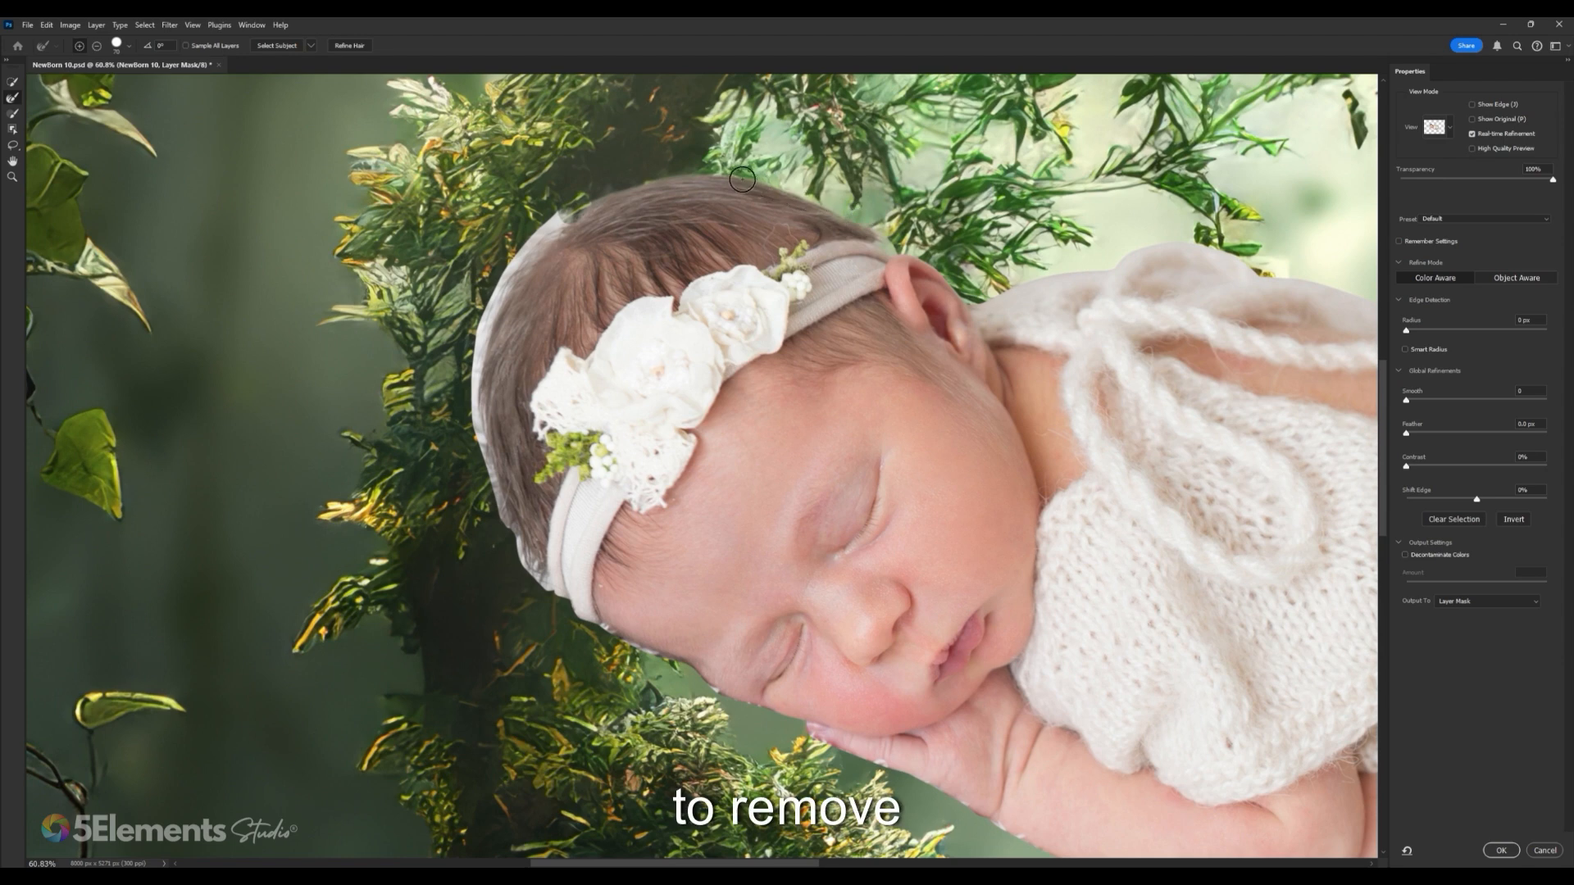
pyautogui.moveTo(577, 206)
pyautogui.mouseDown()
pyautogui.moveTo(532, 250)
pyautogui.moveTo(478, 359)
pyautogui.moveTo(496, 501)
pyautogui.moveTo(546, 588)
pyautogui.mouseUp()
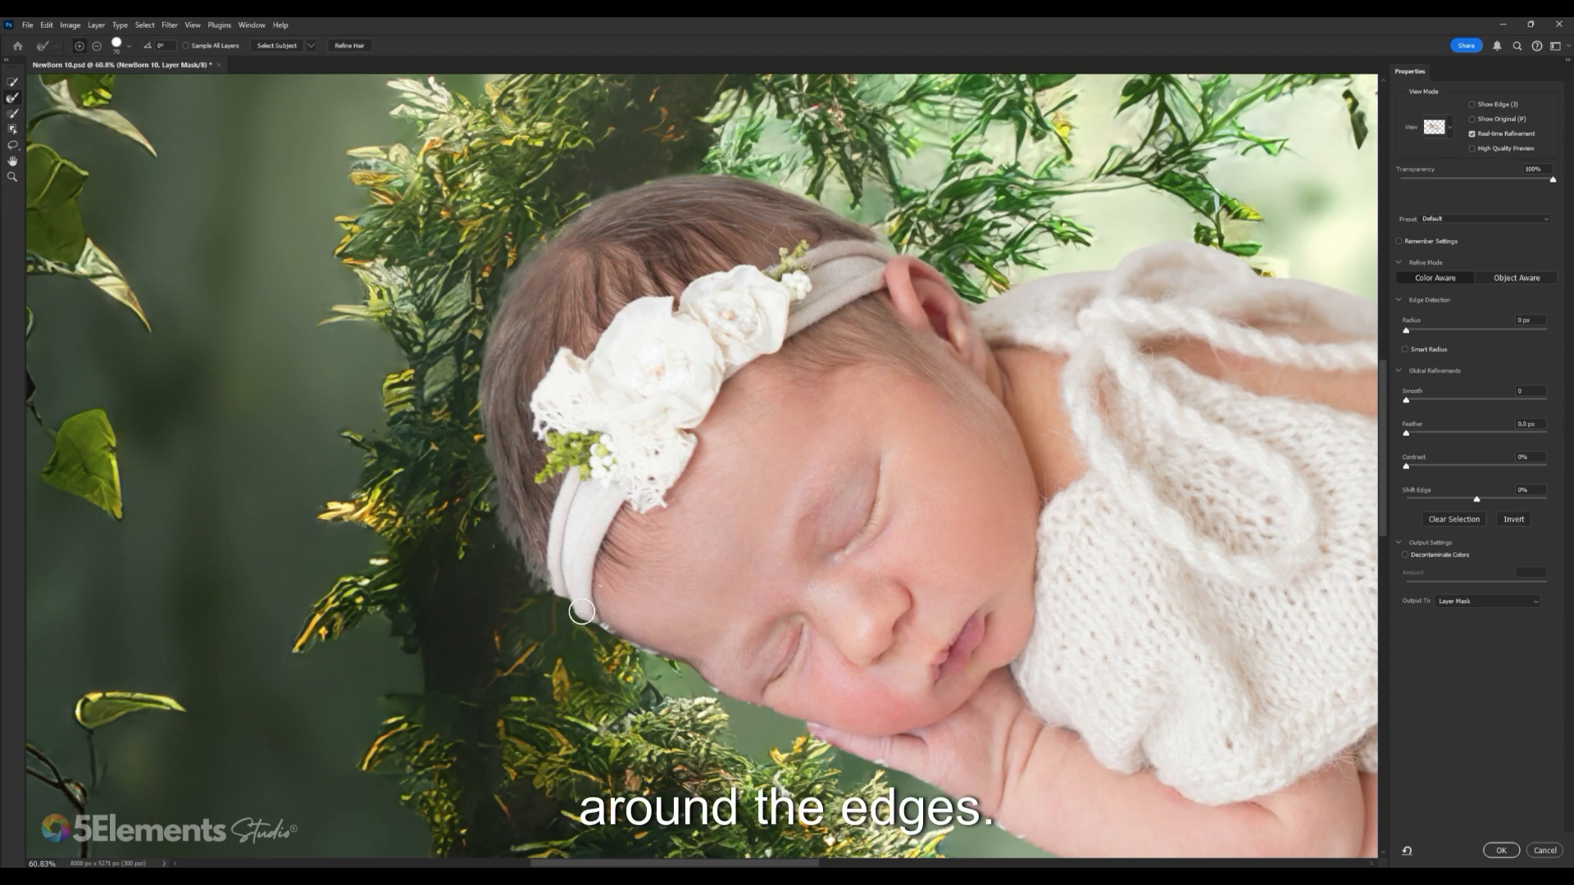
pyautogui.scroll(3, 568, 611)
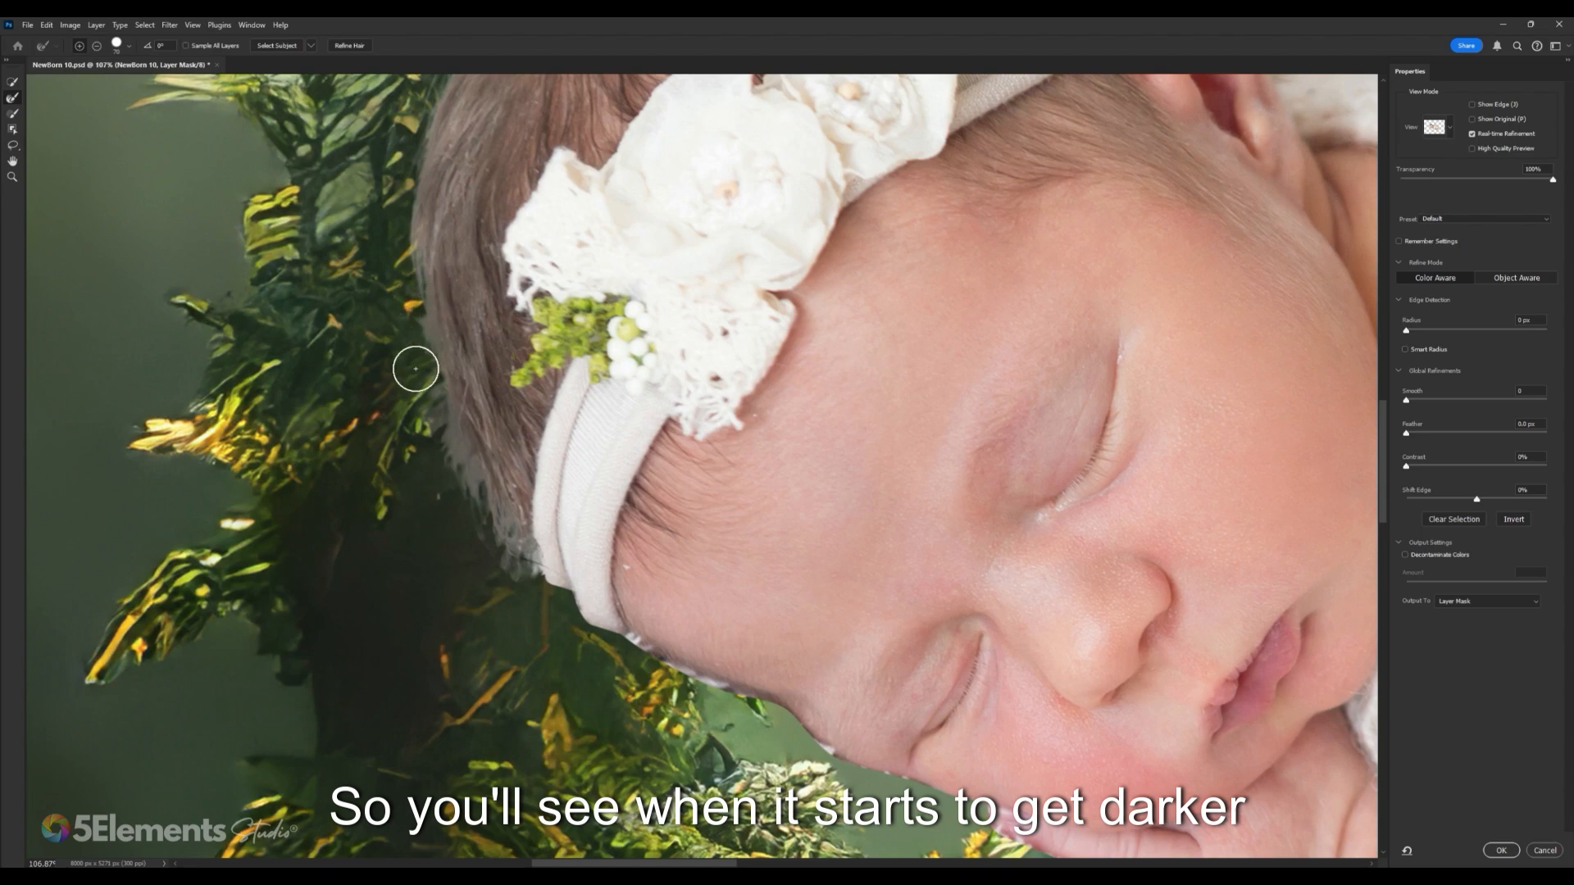
pyautogui.moveTo(524, 551); pyautogui.dragTo(501, 475)
# Step: Check the refined hair edge at several magnifications and apply the refinement to the layer mask
pyautogui.scroll(-2, 598, 591)
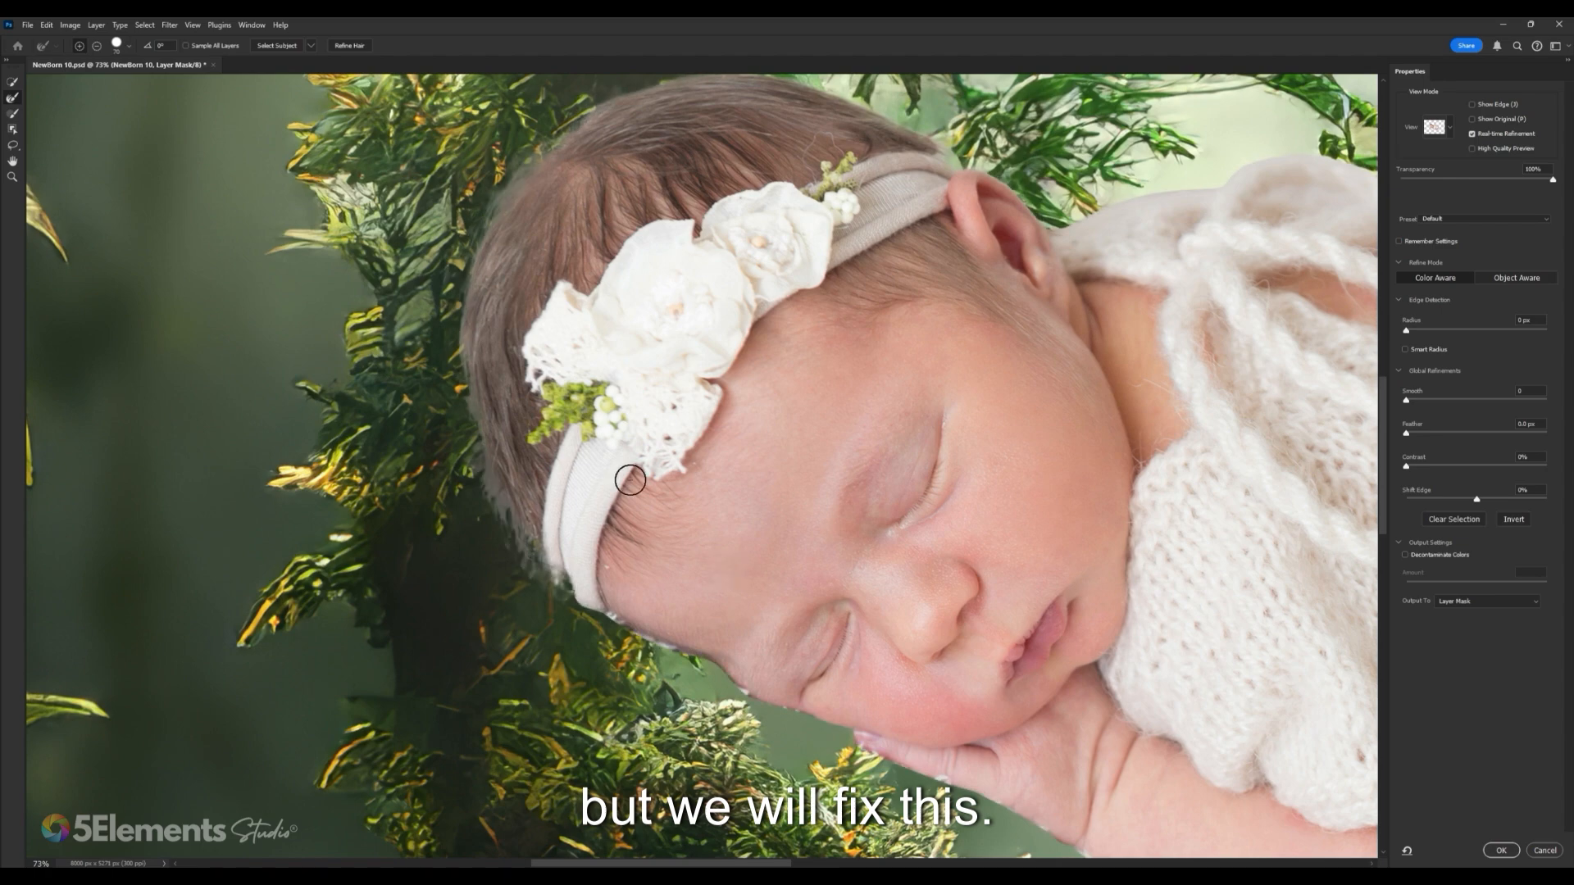
pyautogui.scroll(-2, 625, 478)
pyautogui.scroll(3, 597, 435)
pyautogui.scroll(-2, 604, 499)
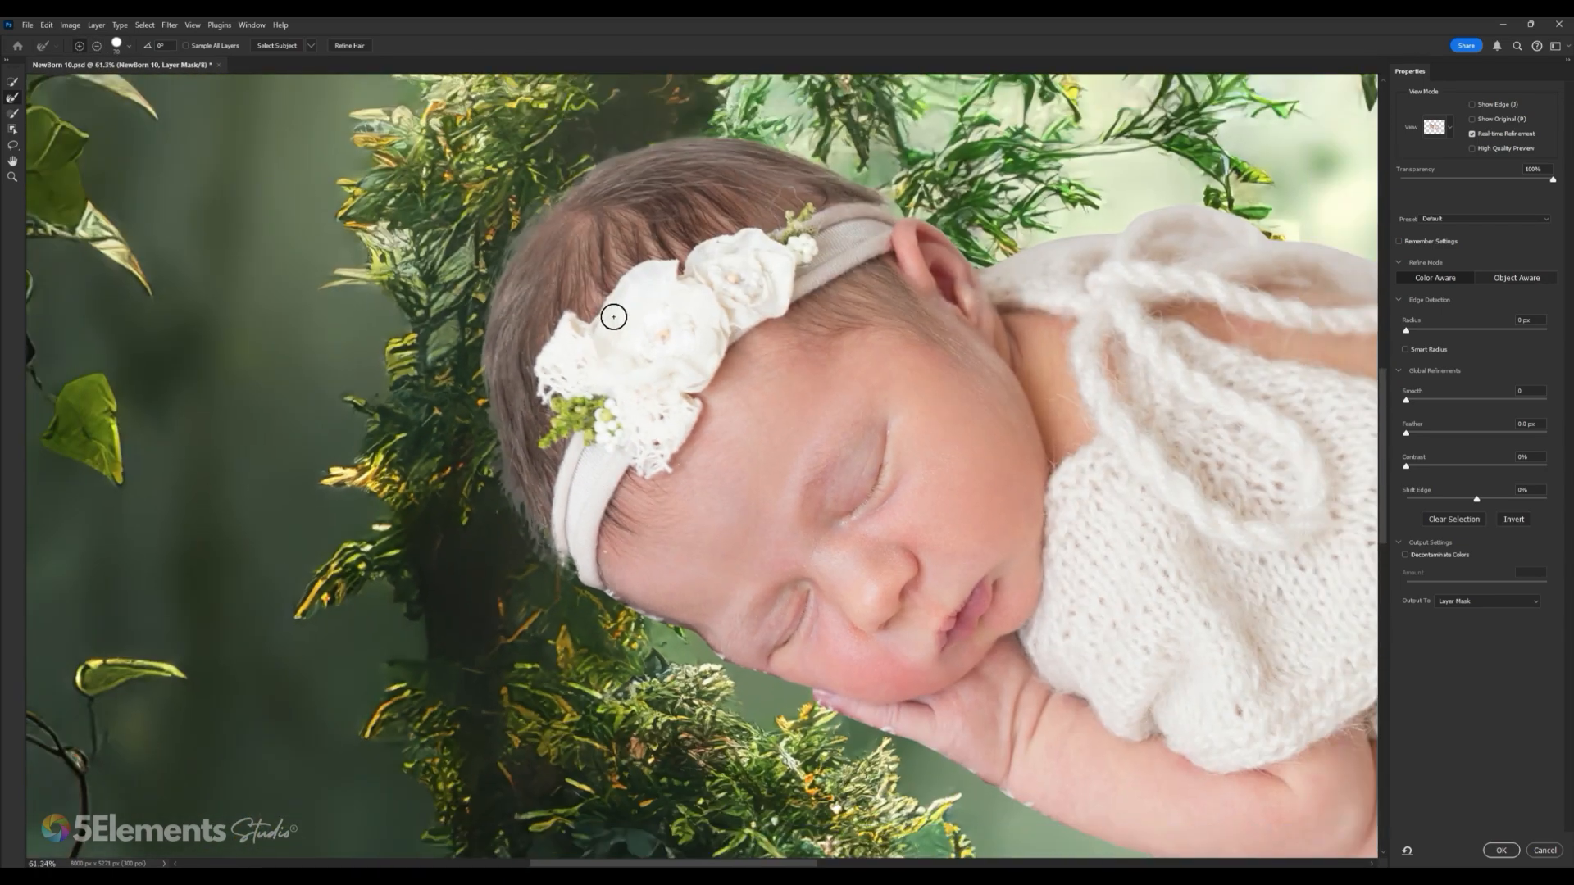
pyautogui.scroll(3, 550, 218)
pyautogui.scroll(-3, 550, 218)
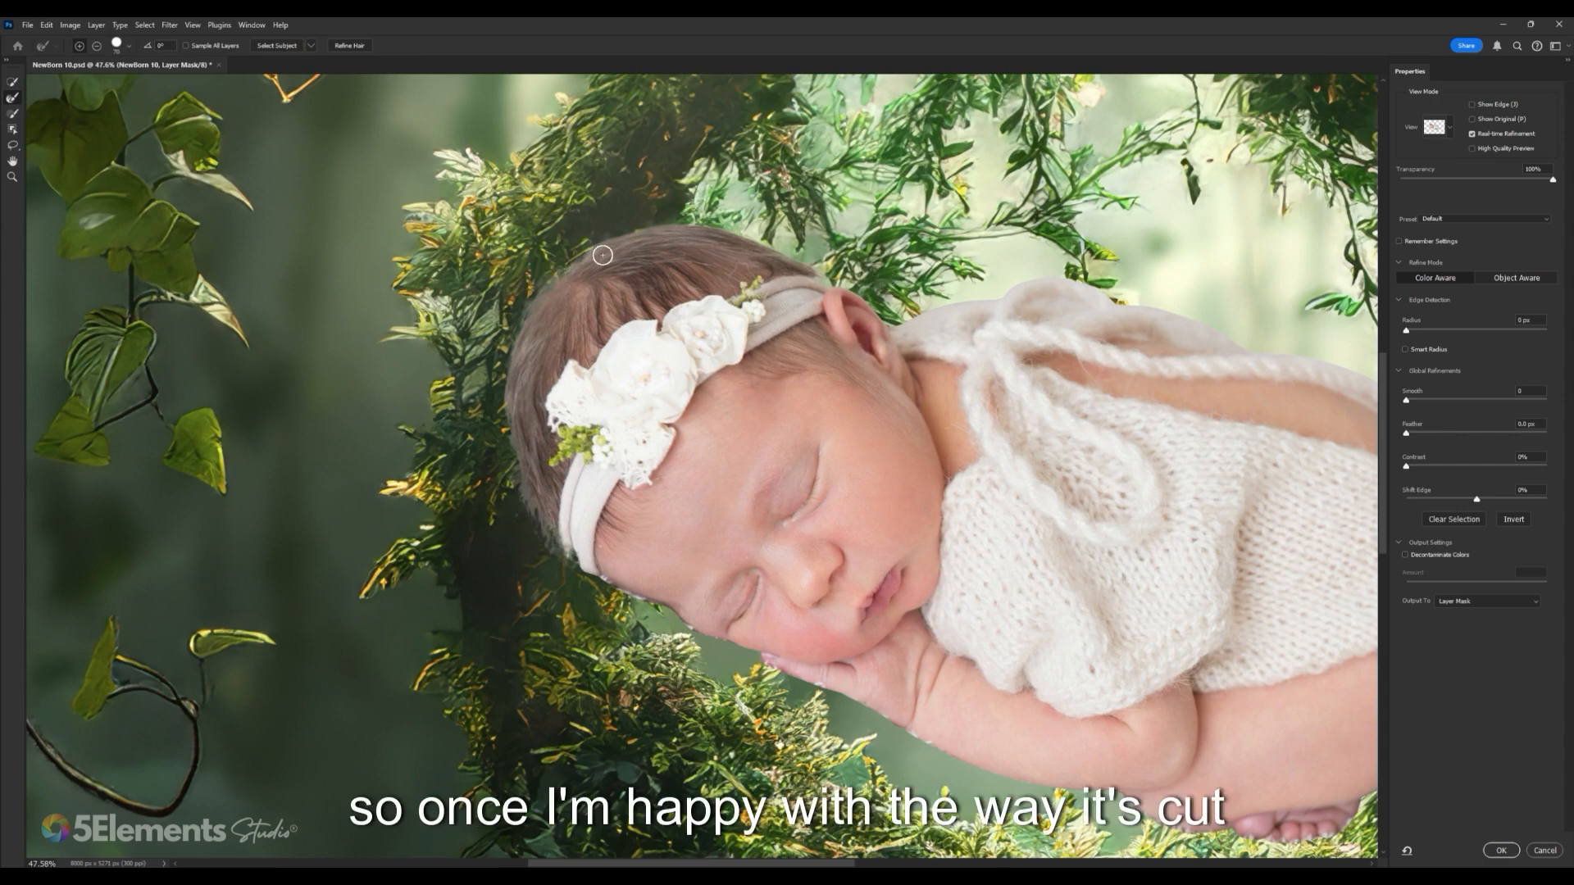
pyautogui.click(1499, 851)
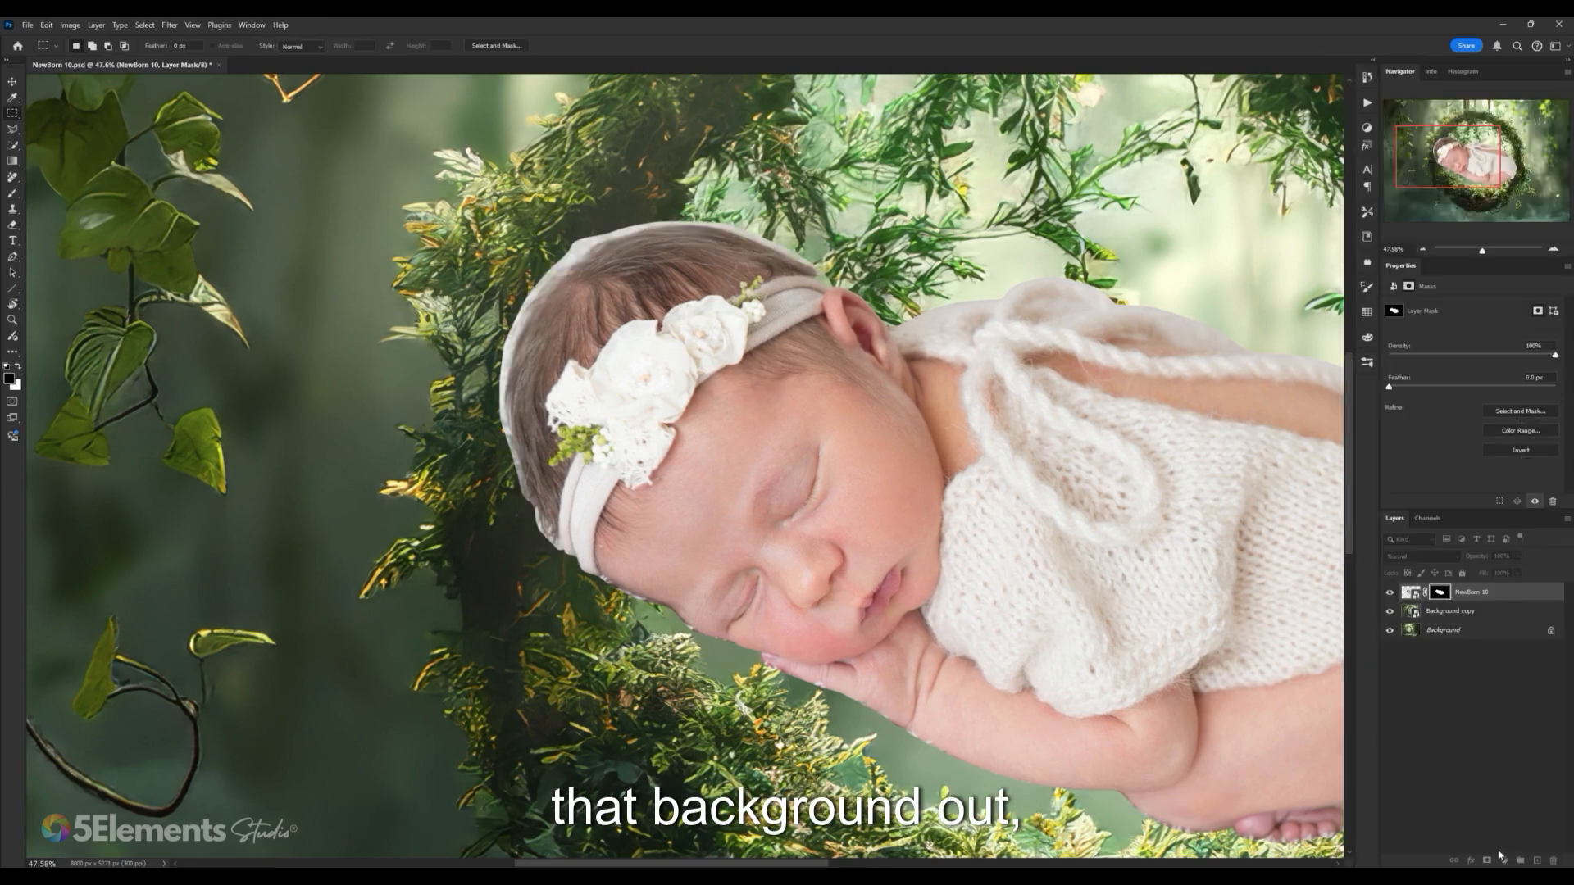
# Step: Add a gray (#6c6c6c) Solid Color fill layer directly above the Background copy layer, beneath the masked baby
pyautogui.scroll(2, 683, 418)
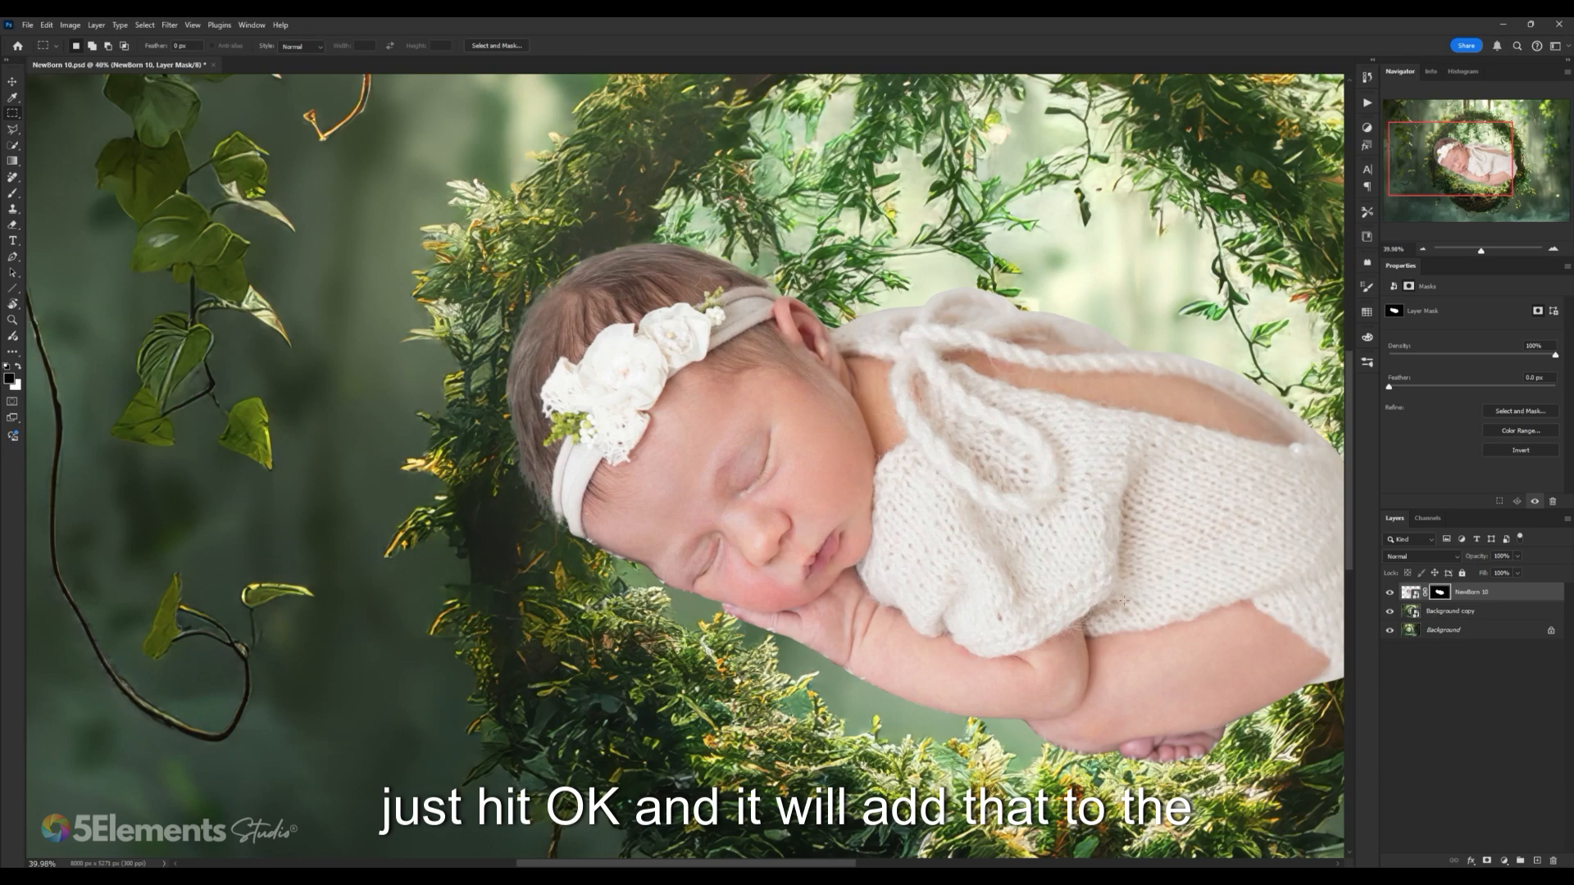
pyautogui.scroll(2, 807, 361)
pyautogui.scroll(-2, 806, 362)
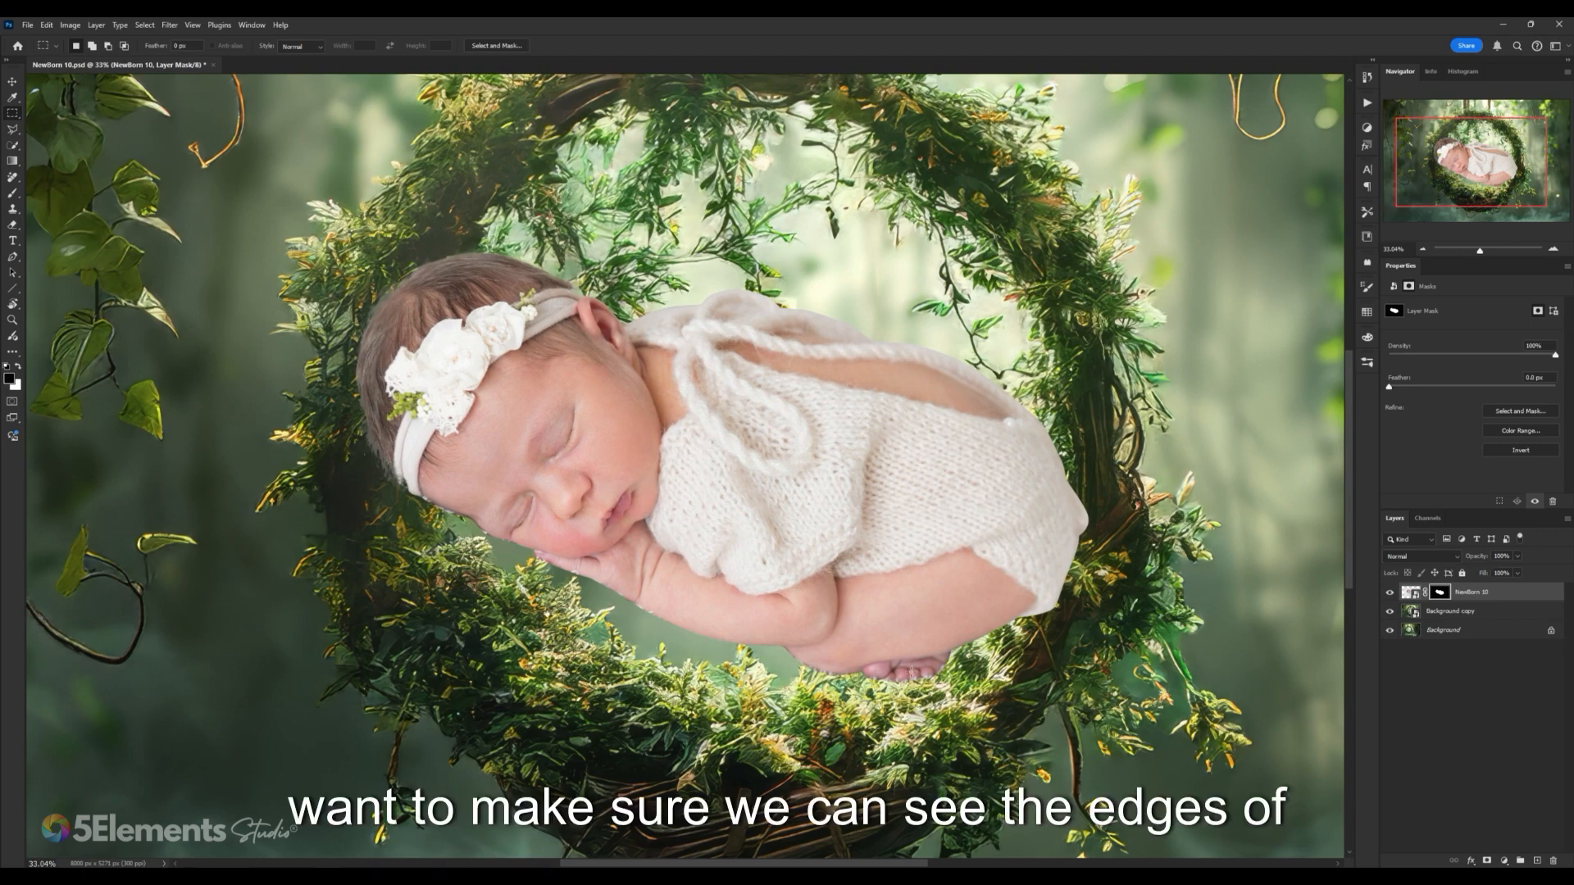
pyautogui.click(1487, 613)
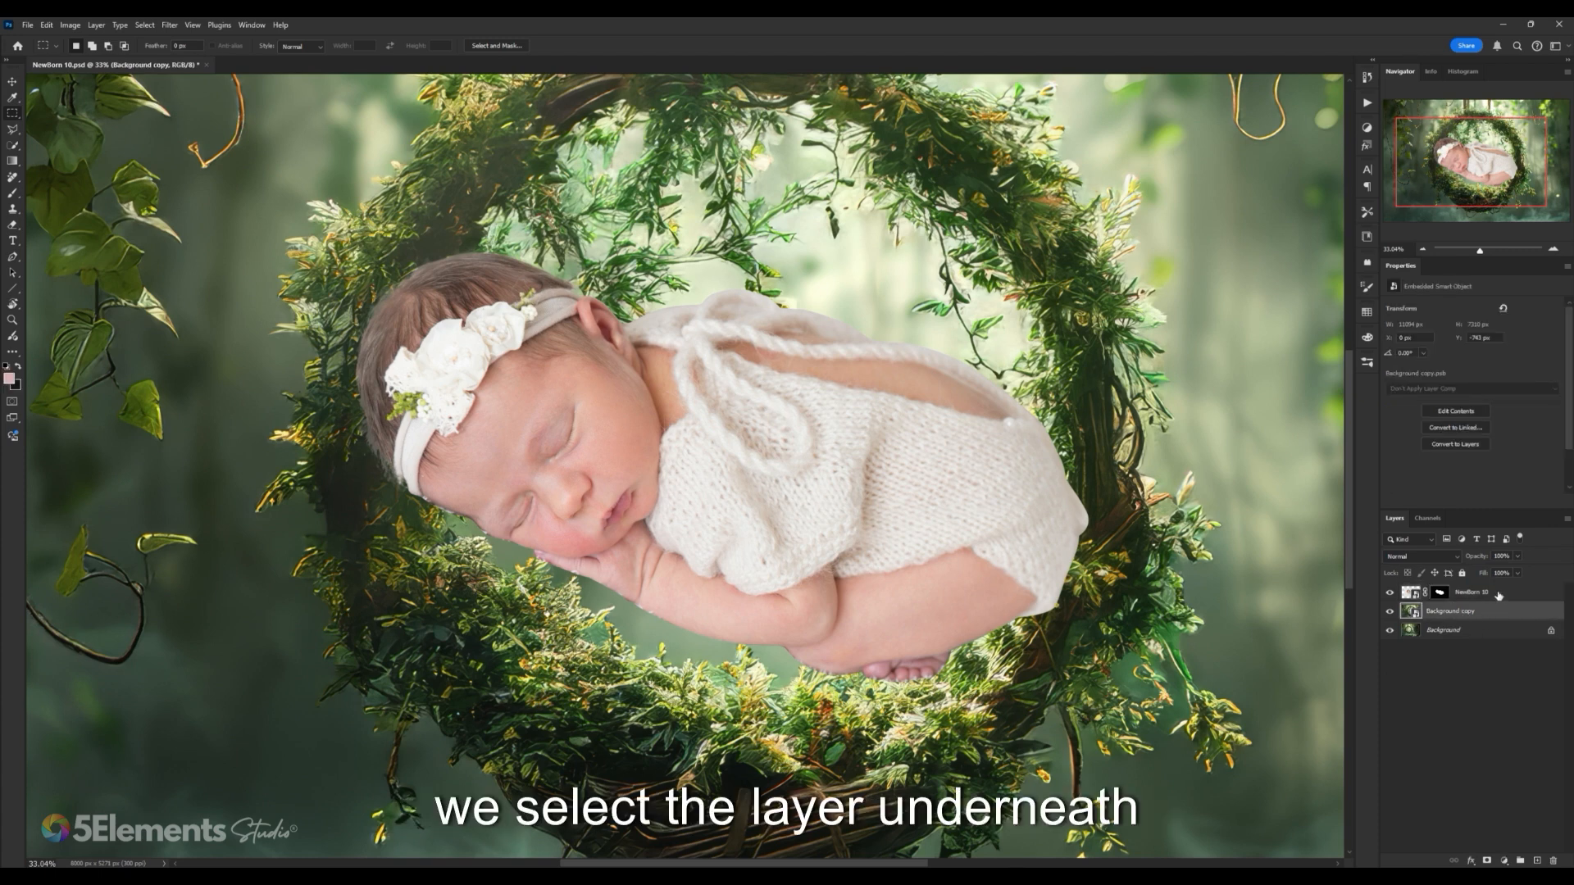
pyautogui.click(1494, 596)
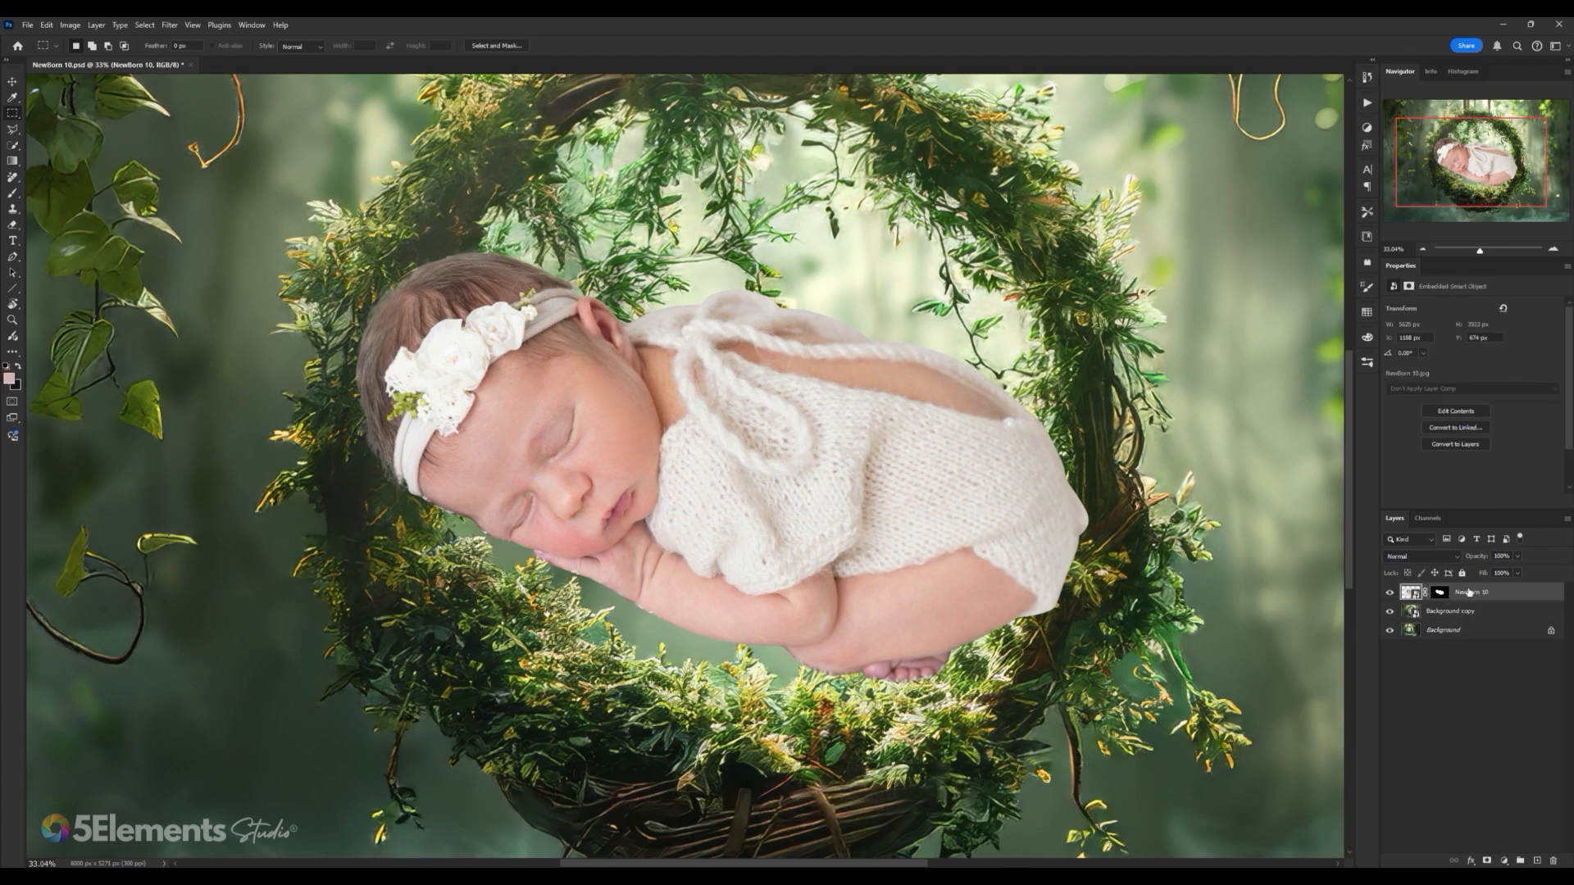
pyautogui.click(1489, 613)
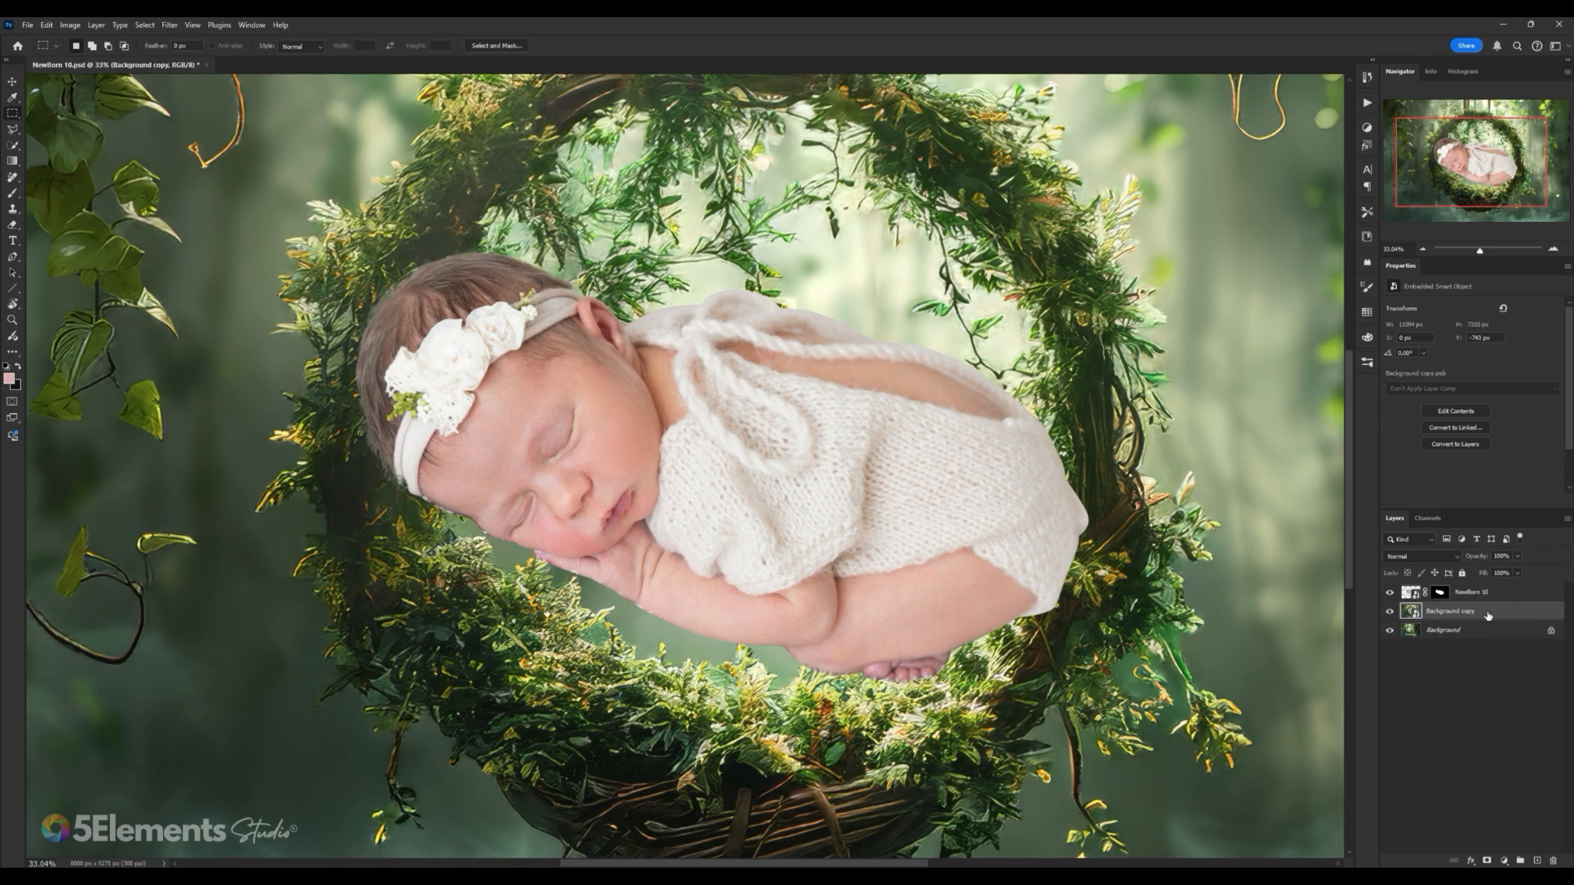
pyautogui.click(1505, 861)
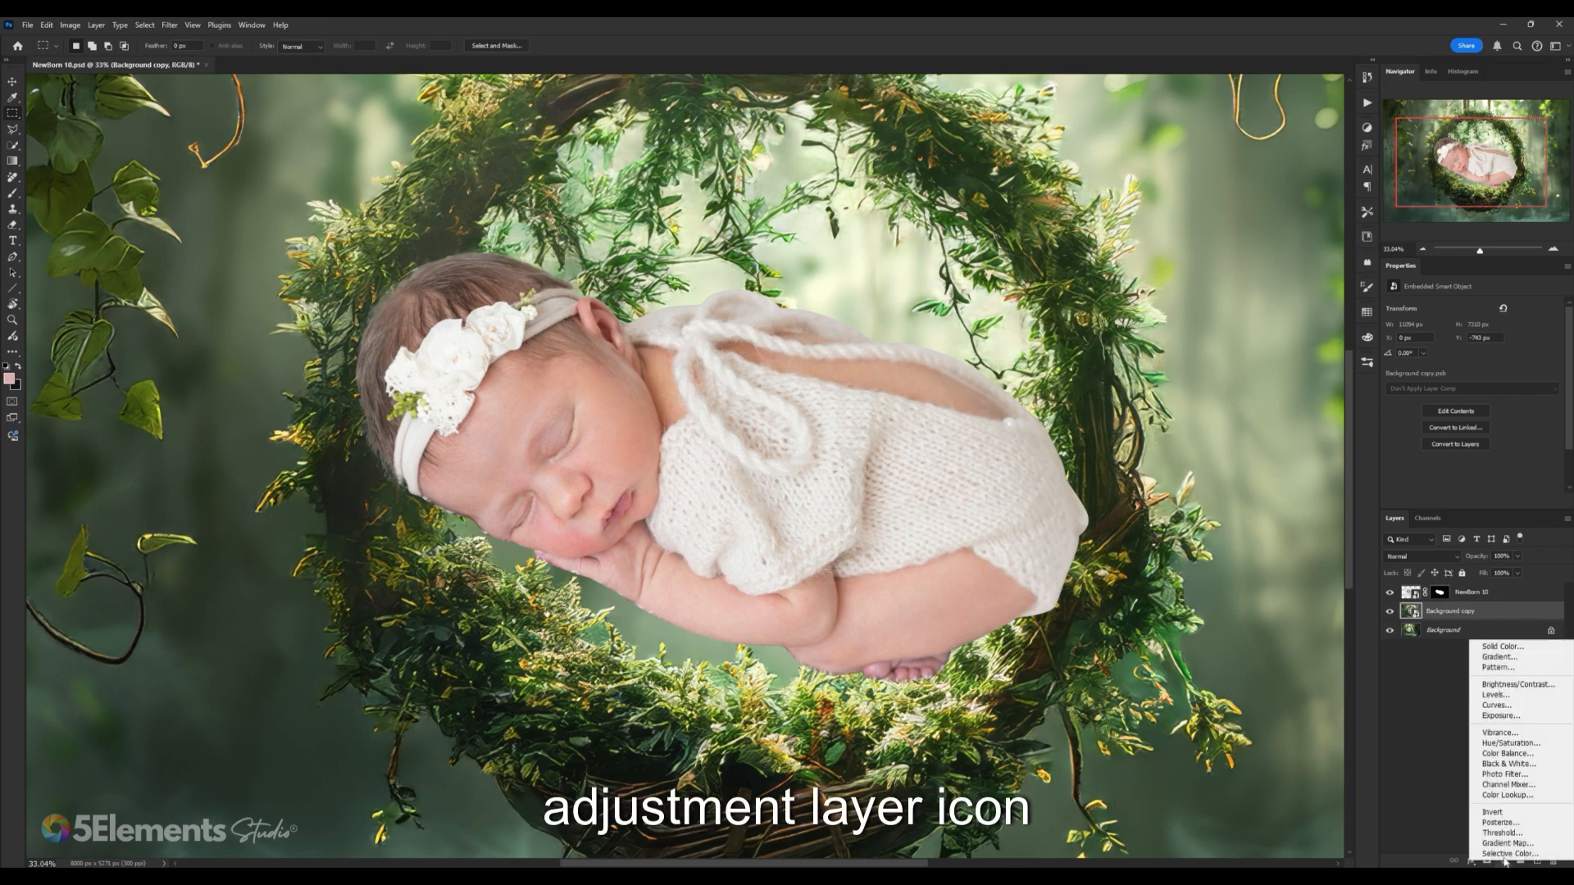
pyautogui.click(1502, 647)
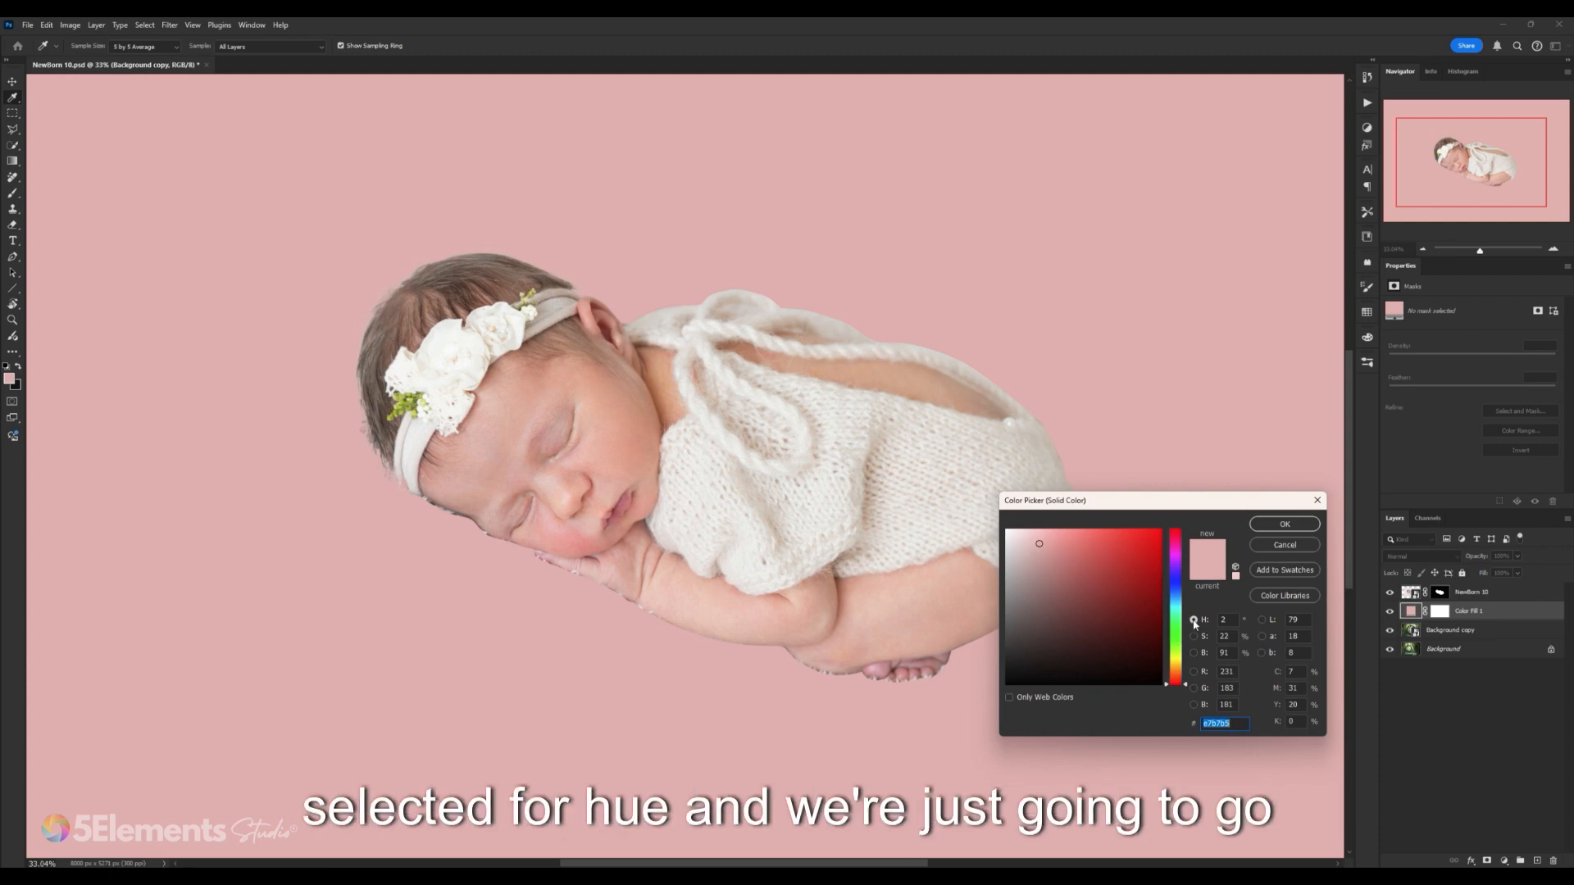
pyautogui.moveTo(1011, 556); pyautogui.dragTo(970, 620)
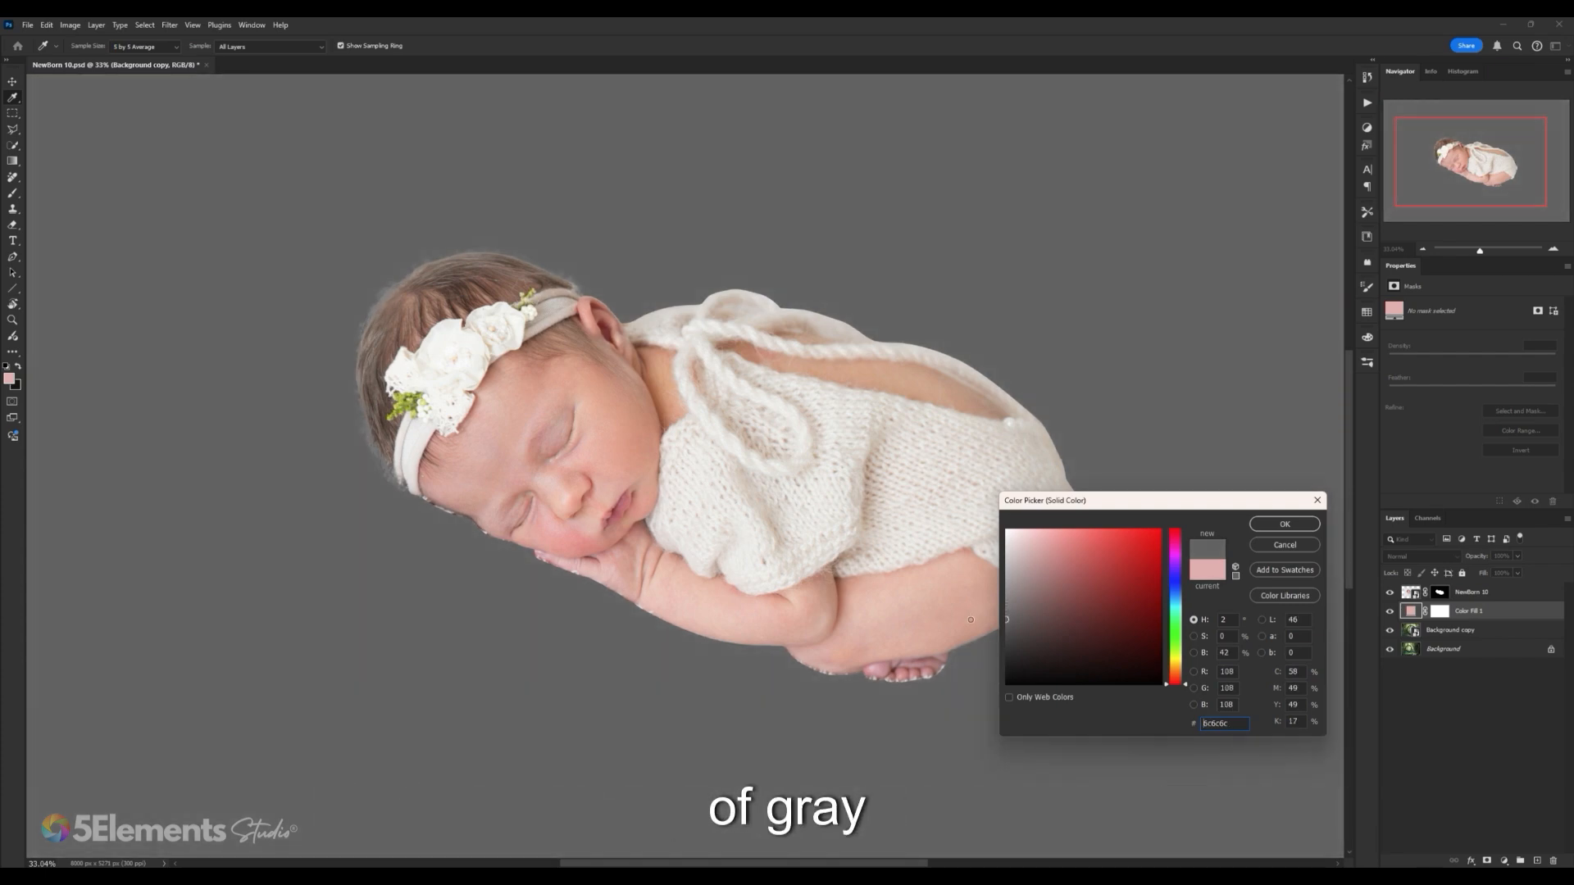
pyautogui.click(1292, 525)
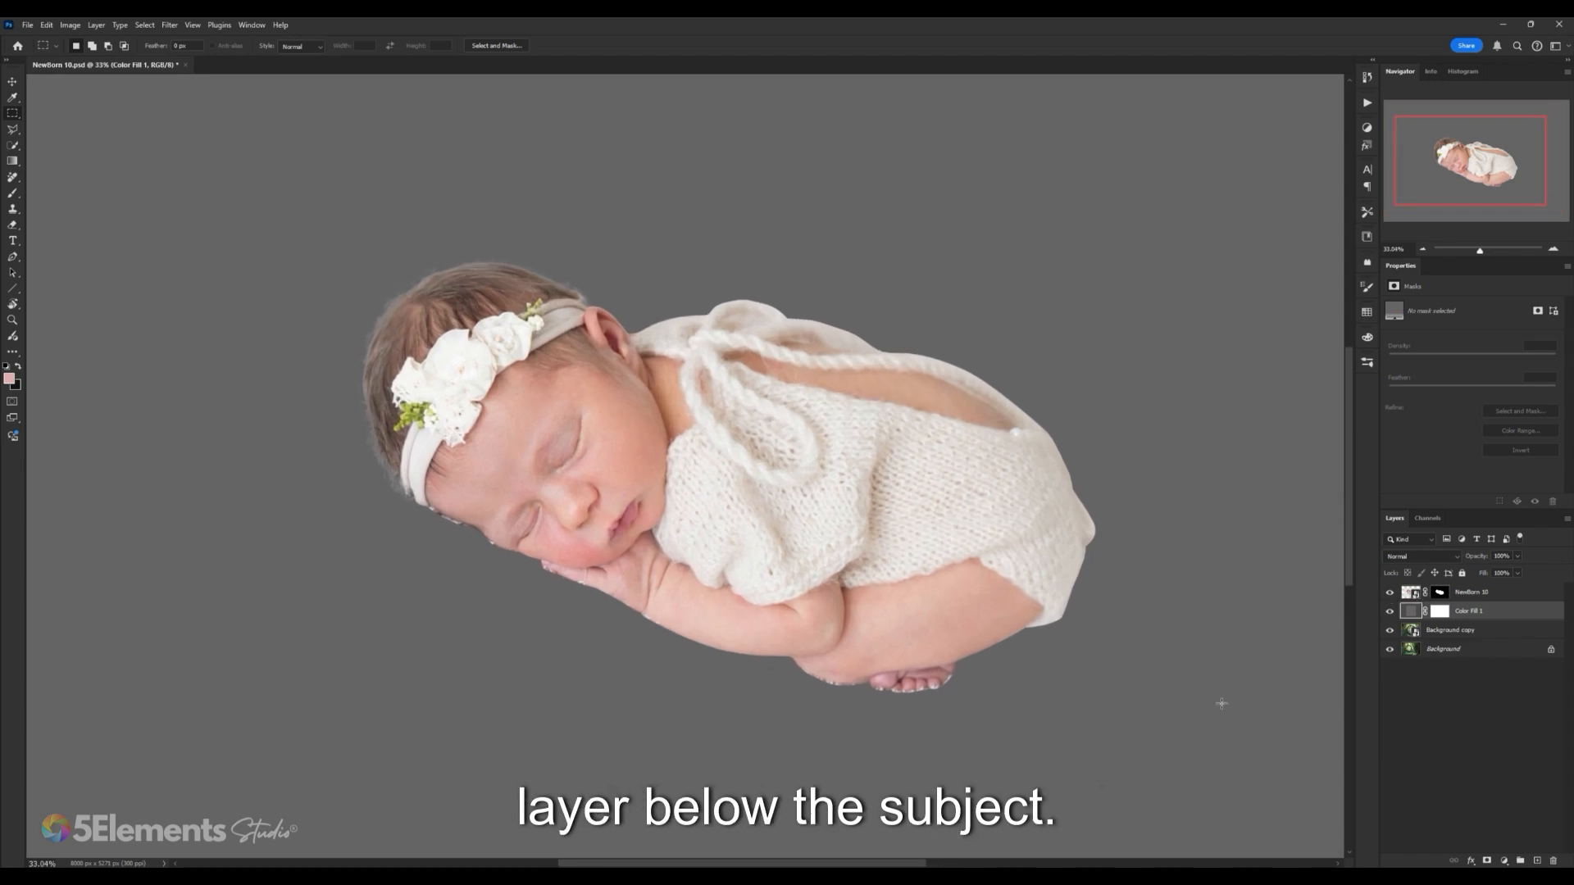
# Step: Examine the baby's cutout edges against the gray fill around the hair, headband, face, hand and arm
pyautogui.scroll(2, 525, 603)
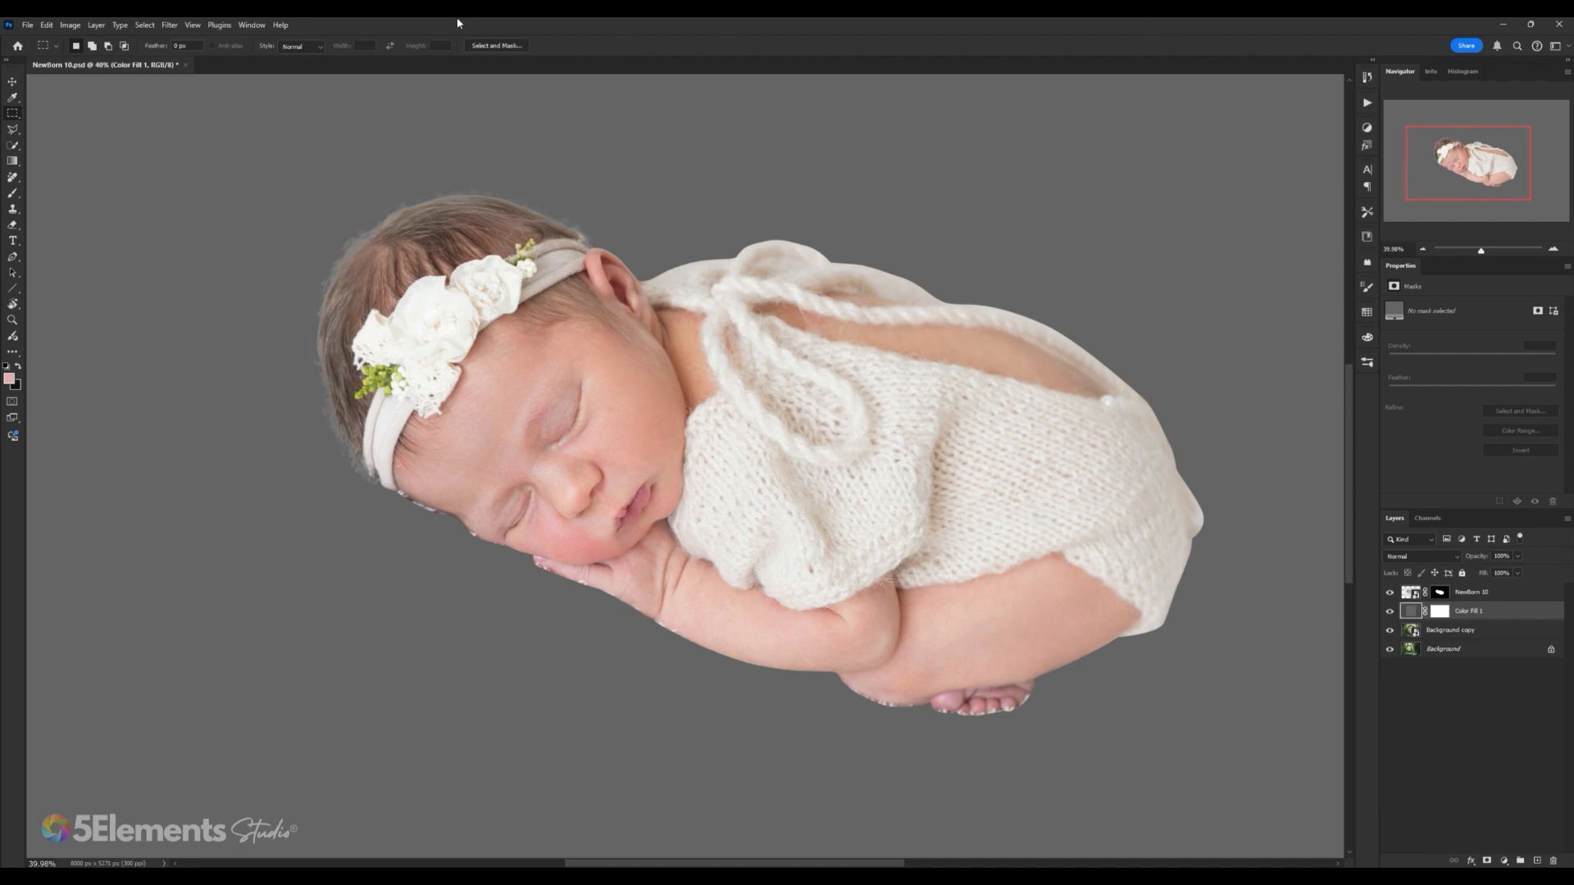
pyautogui.scroll(3, 532, 254)
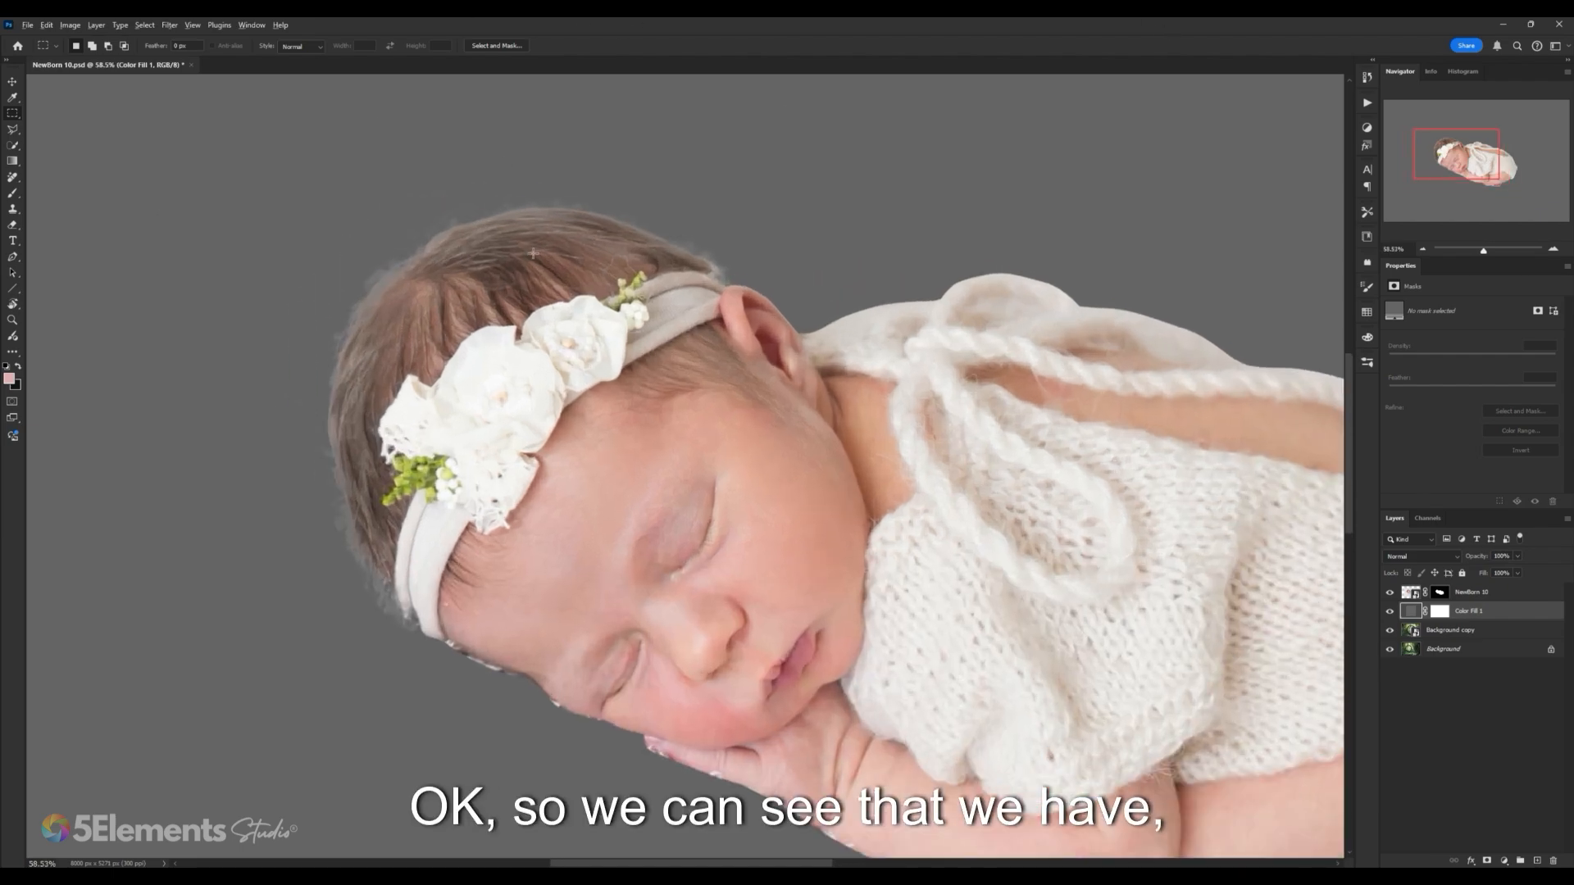
pyautogui.scroll(1, 533, 253)
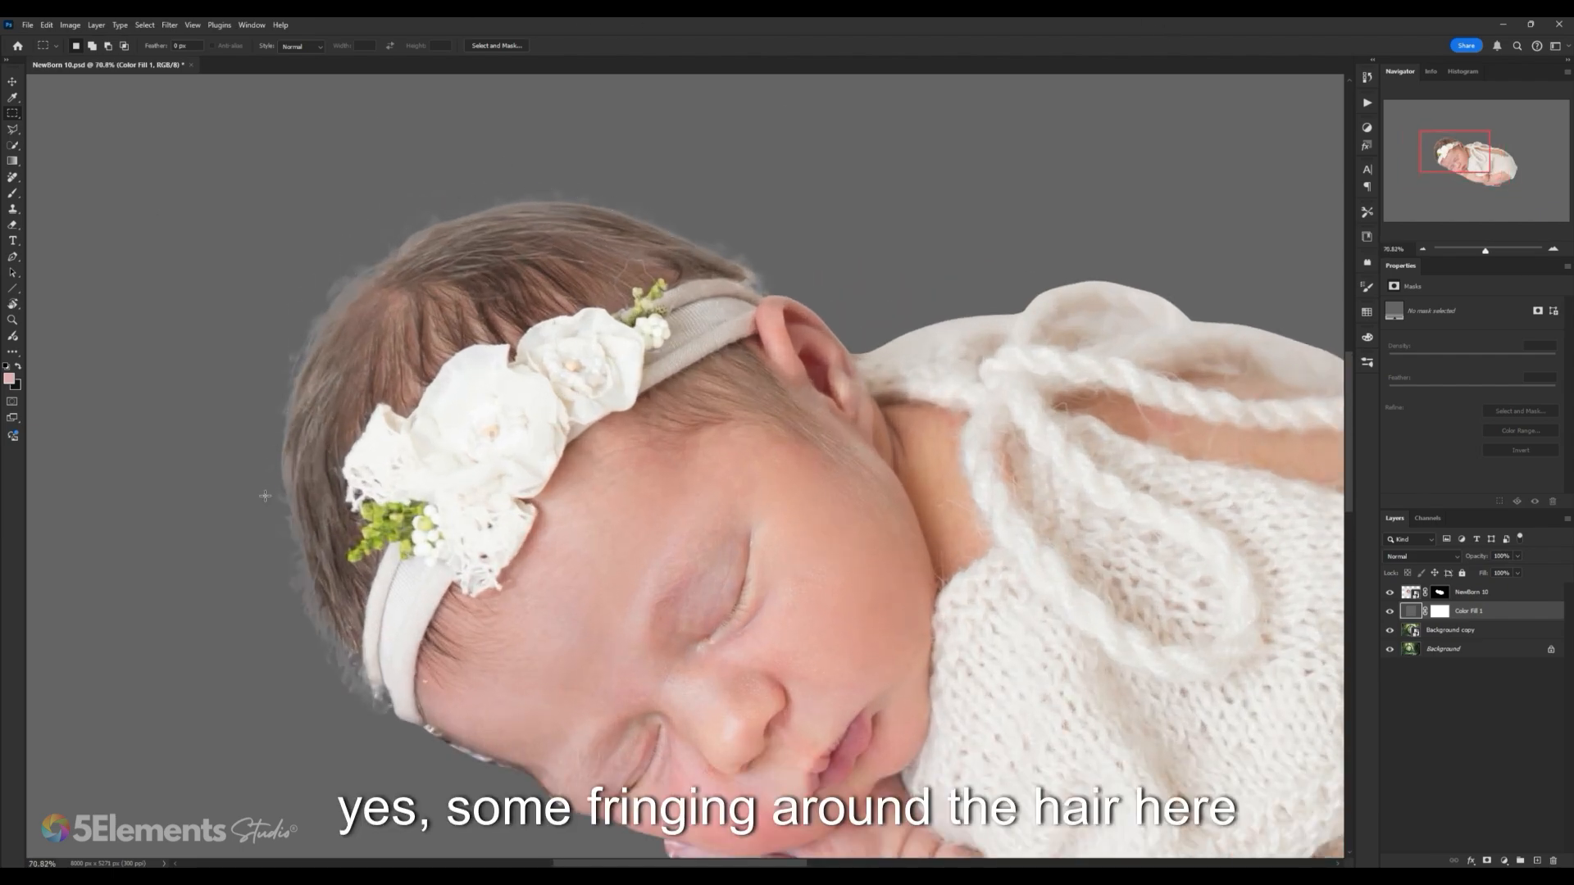
pyautogui.scroll(-3, 720, 674)
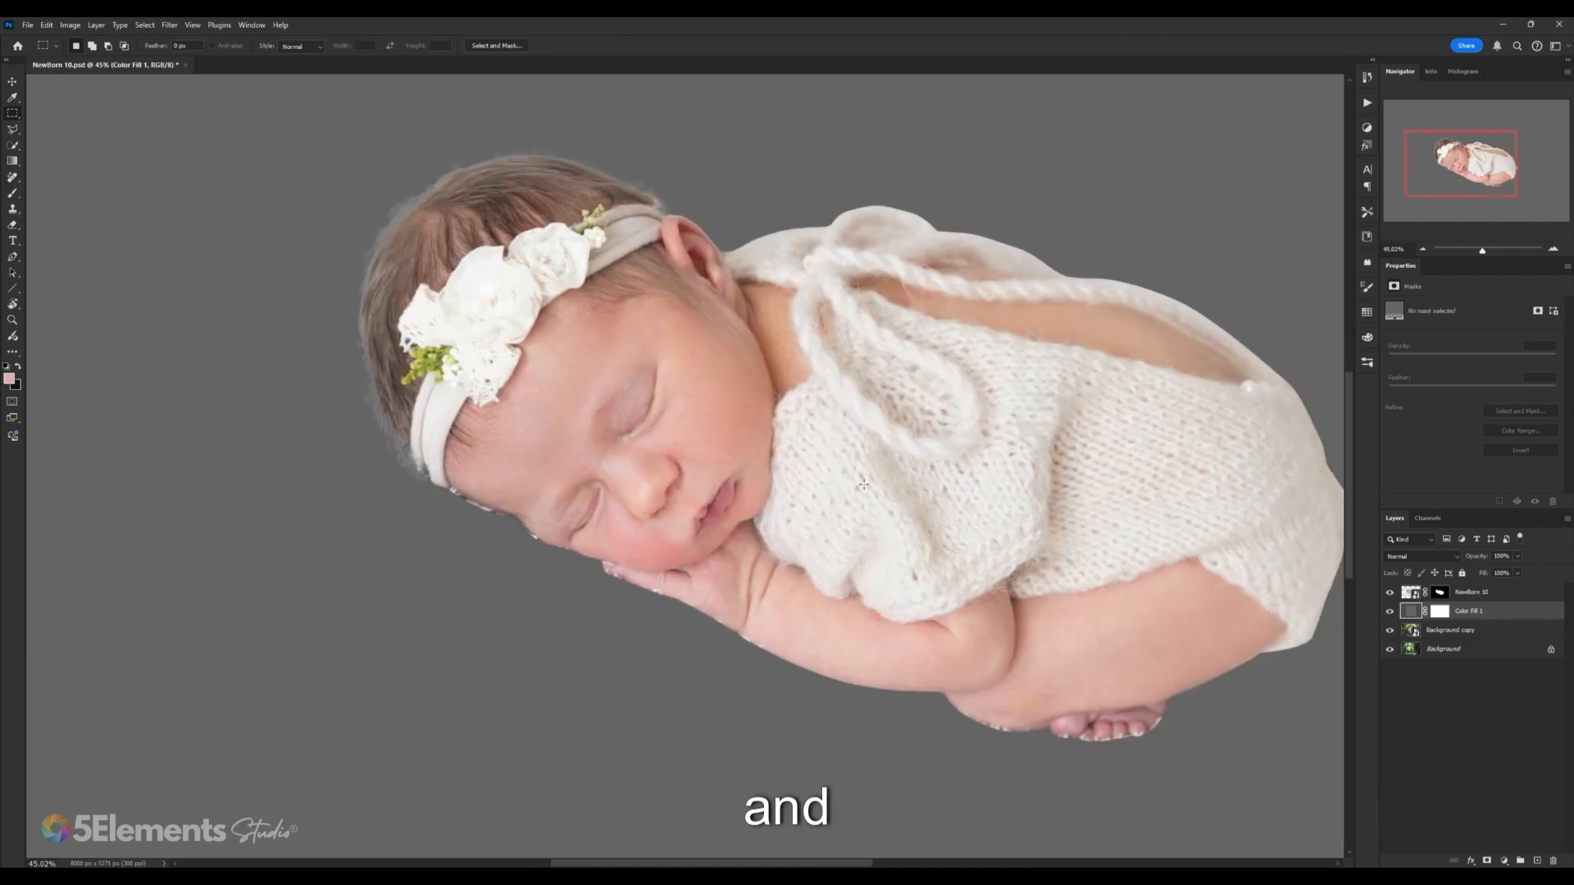
pyautogui.scroll(2, 466, 588)
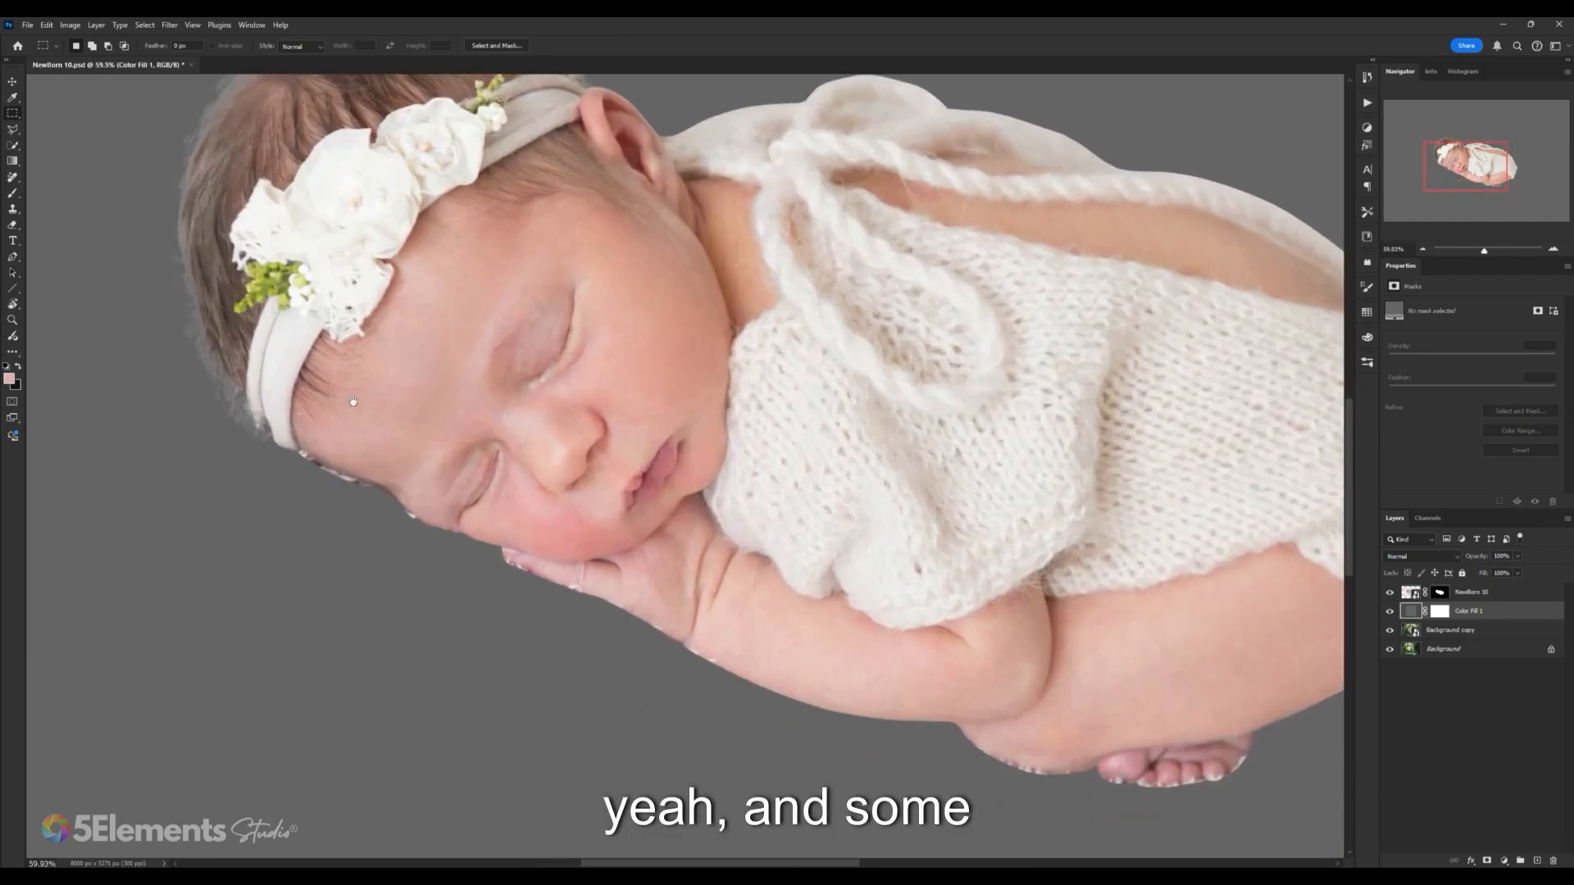
pyautogui.scroll(1, 280, 371)
pyautogui.moveTo(434, 319); pyautogui.dragTo(610, 500)
pyautogui.scroll(-2, 610, 501)
pyautogui.moveTo(691, 320); pyautogui.dragTo(680, 494)
pyautogui.moveTo(721, 422); pyautogui.dragTo(692, 397)
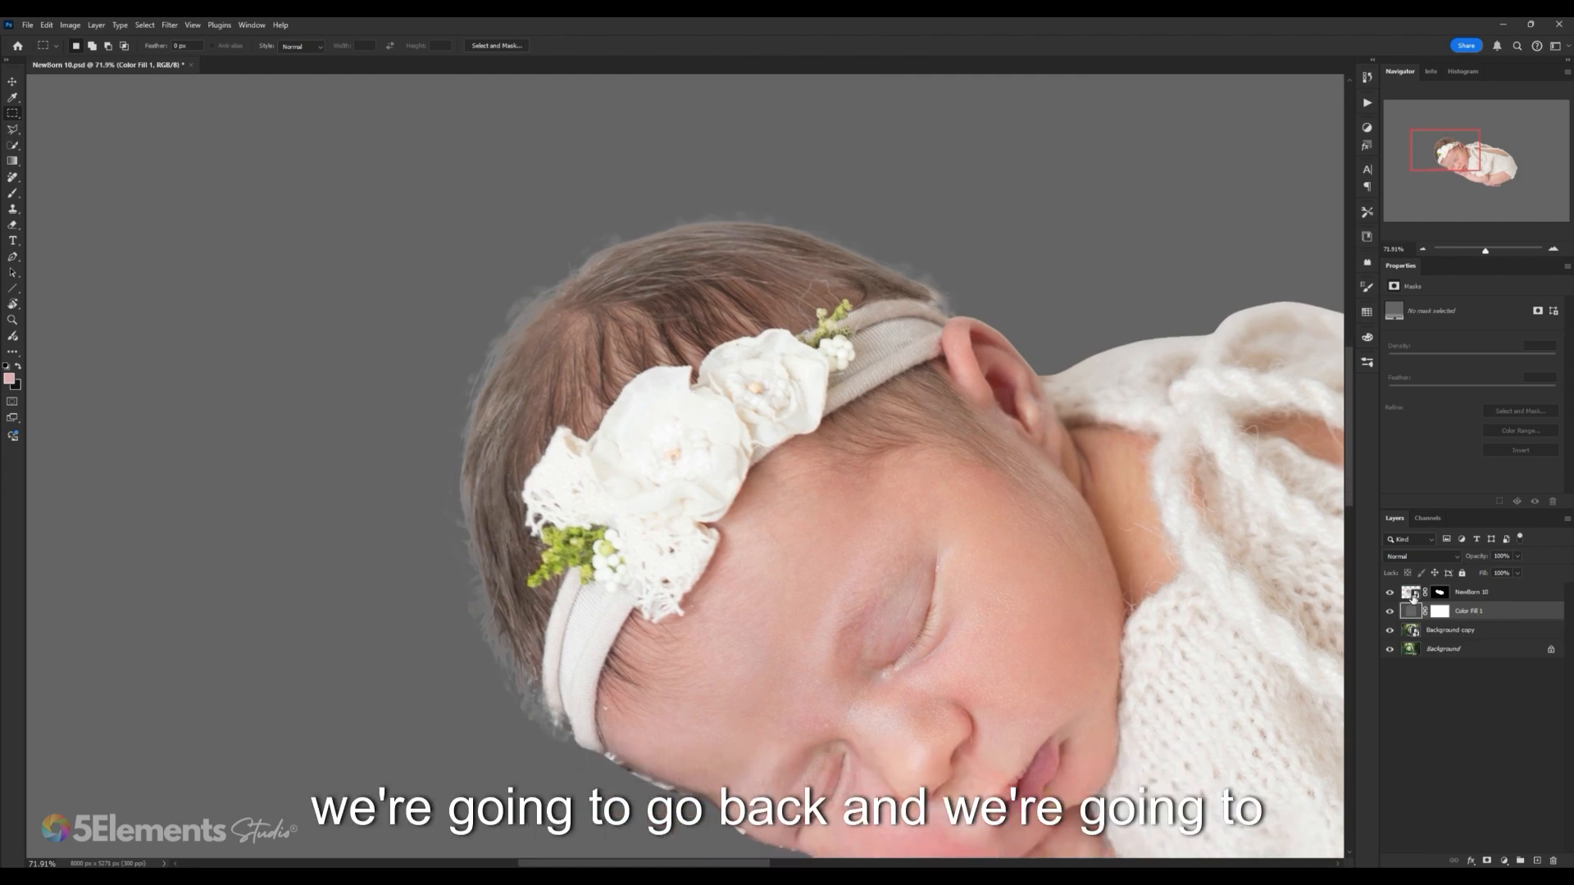
# Step: Target the baby's layer mask and activate the Brush Tool for cleaning up the hair edge
pyautogui.click(1441, 598)
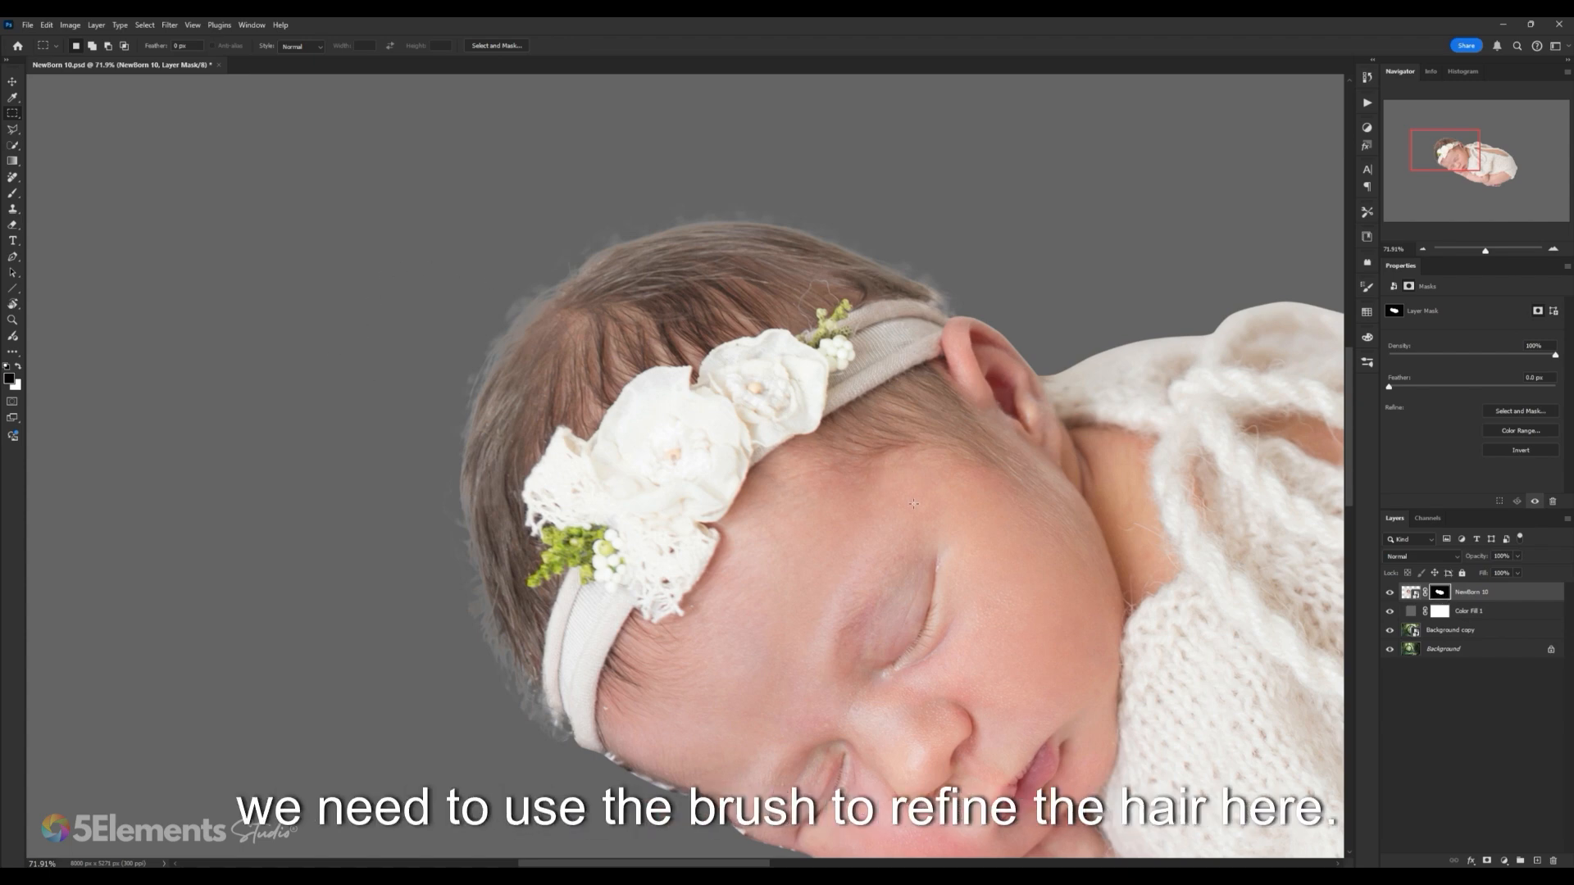
pyautogui.scroll(-2, 893, 474)
pyautogui.moveTo(911, 530); pyautogui.dragTo(856, 474)
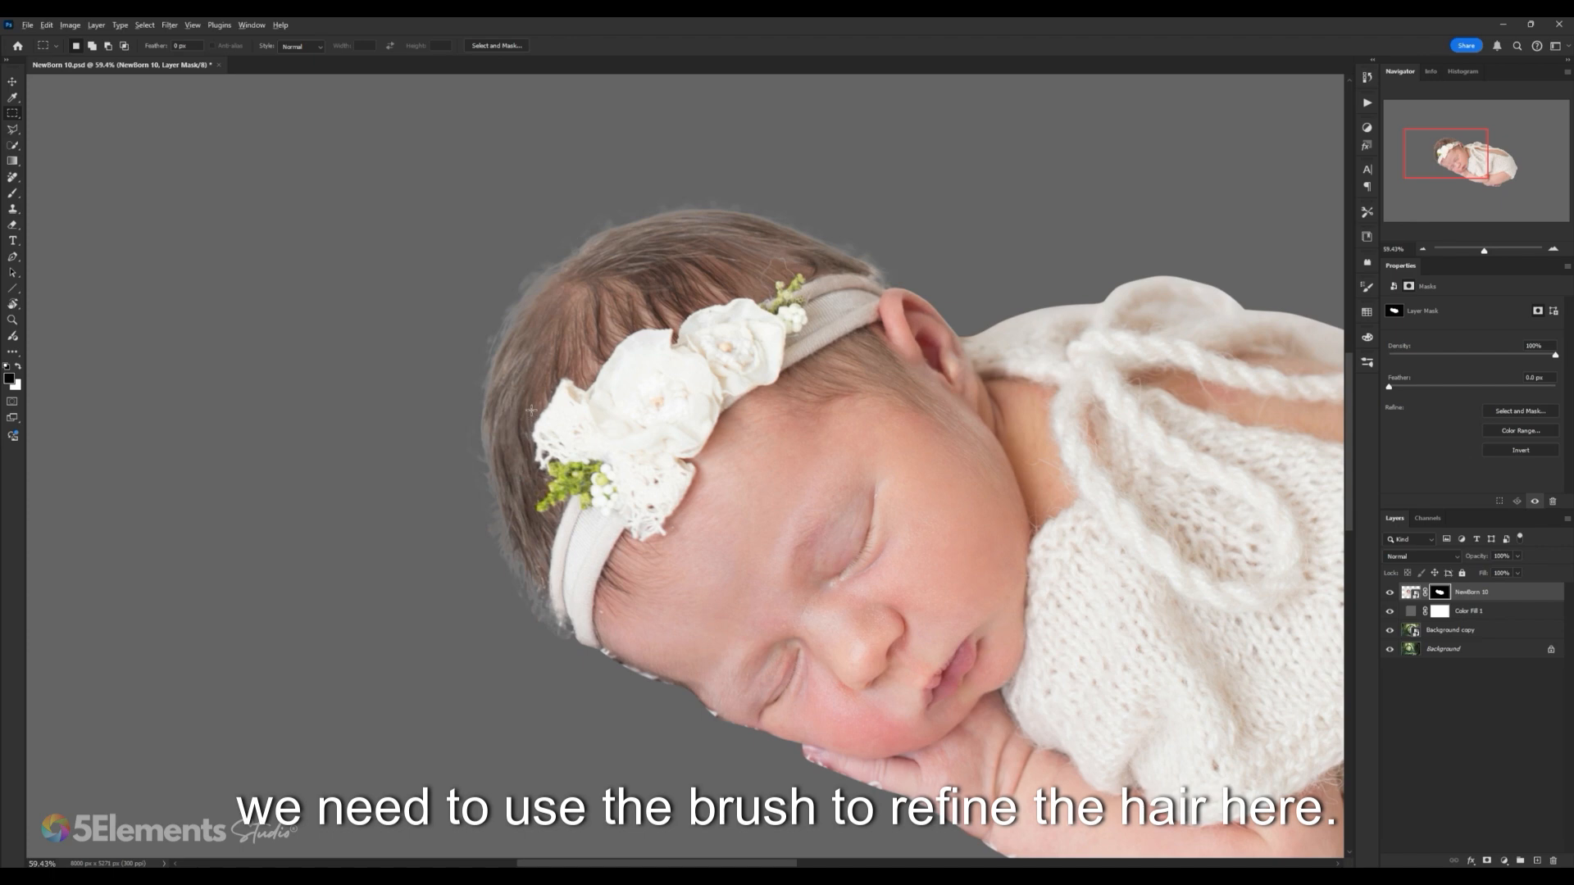
pyautogui.scroll(2, 531, 410)
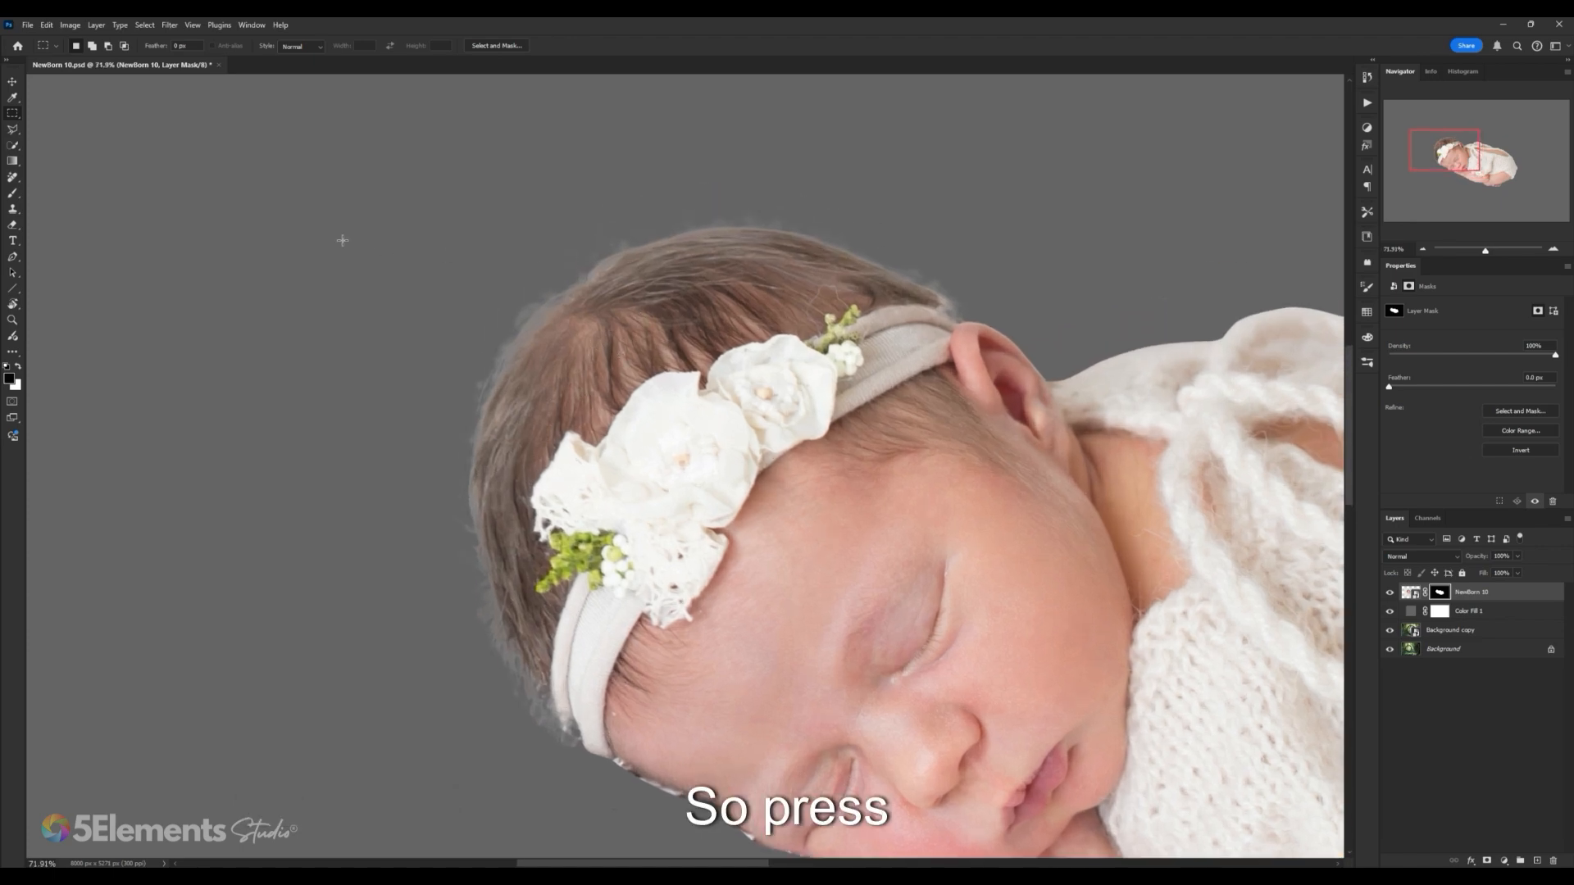
pyautogui.press('b')
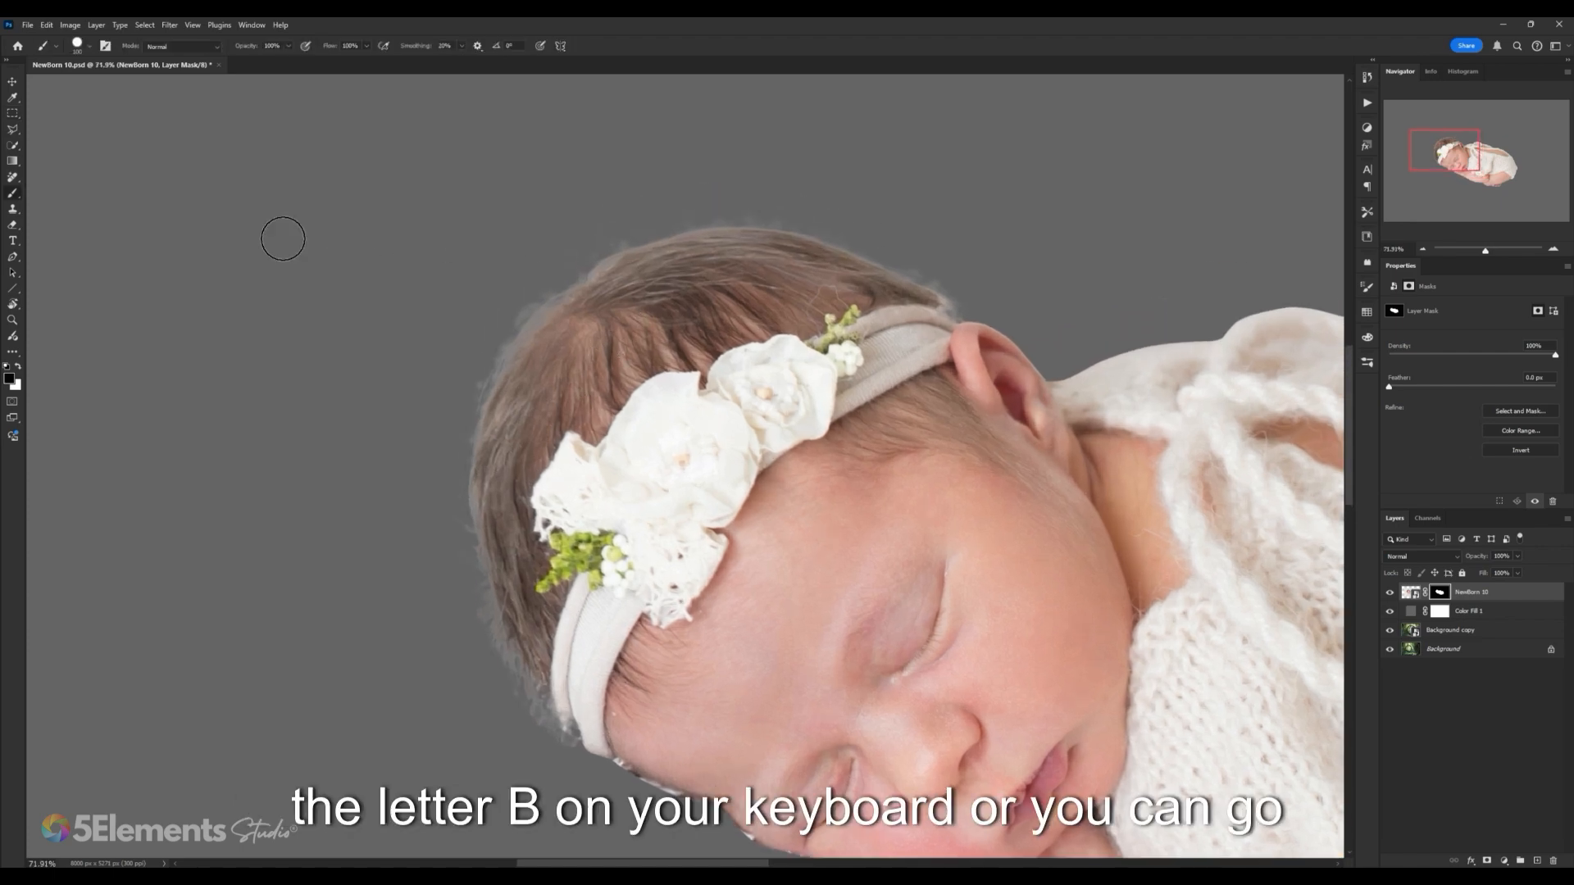
pyautogui.rightClick(13, 195)
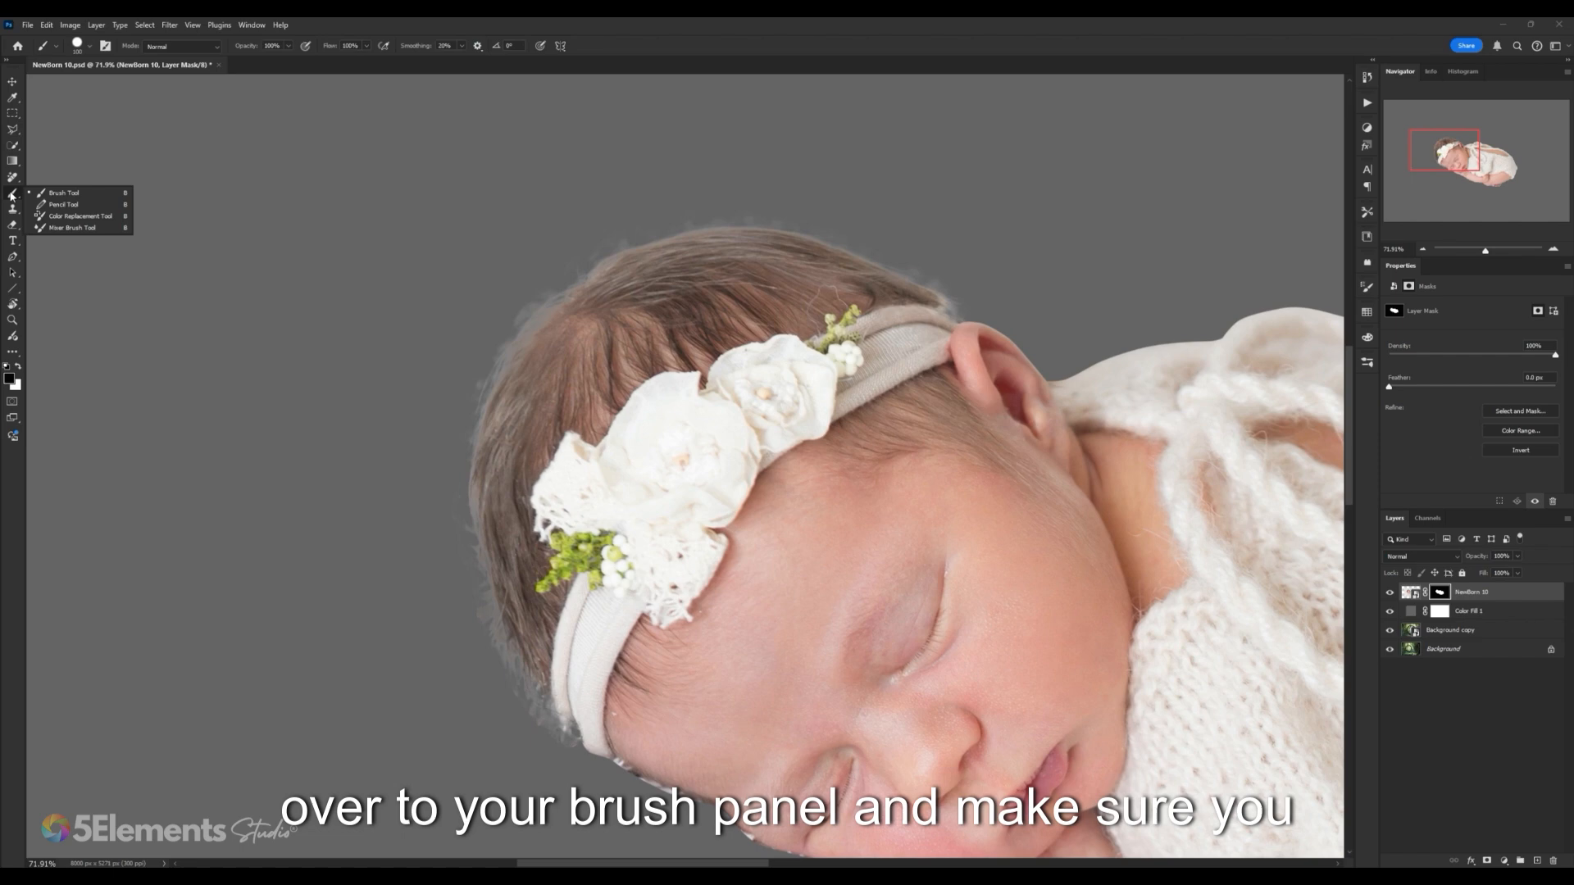
pyautogui.click(69, 195)
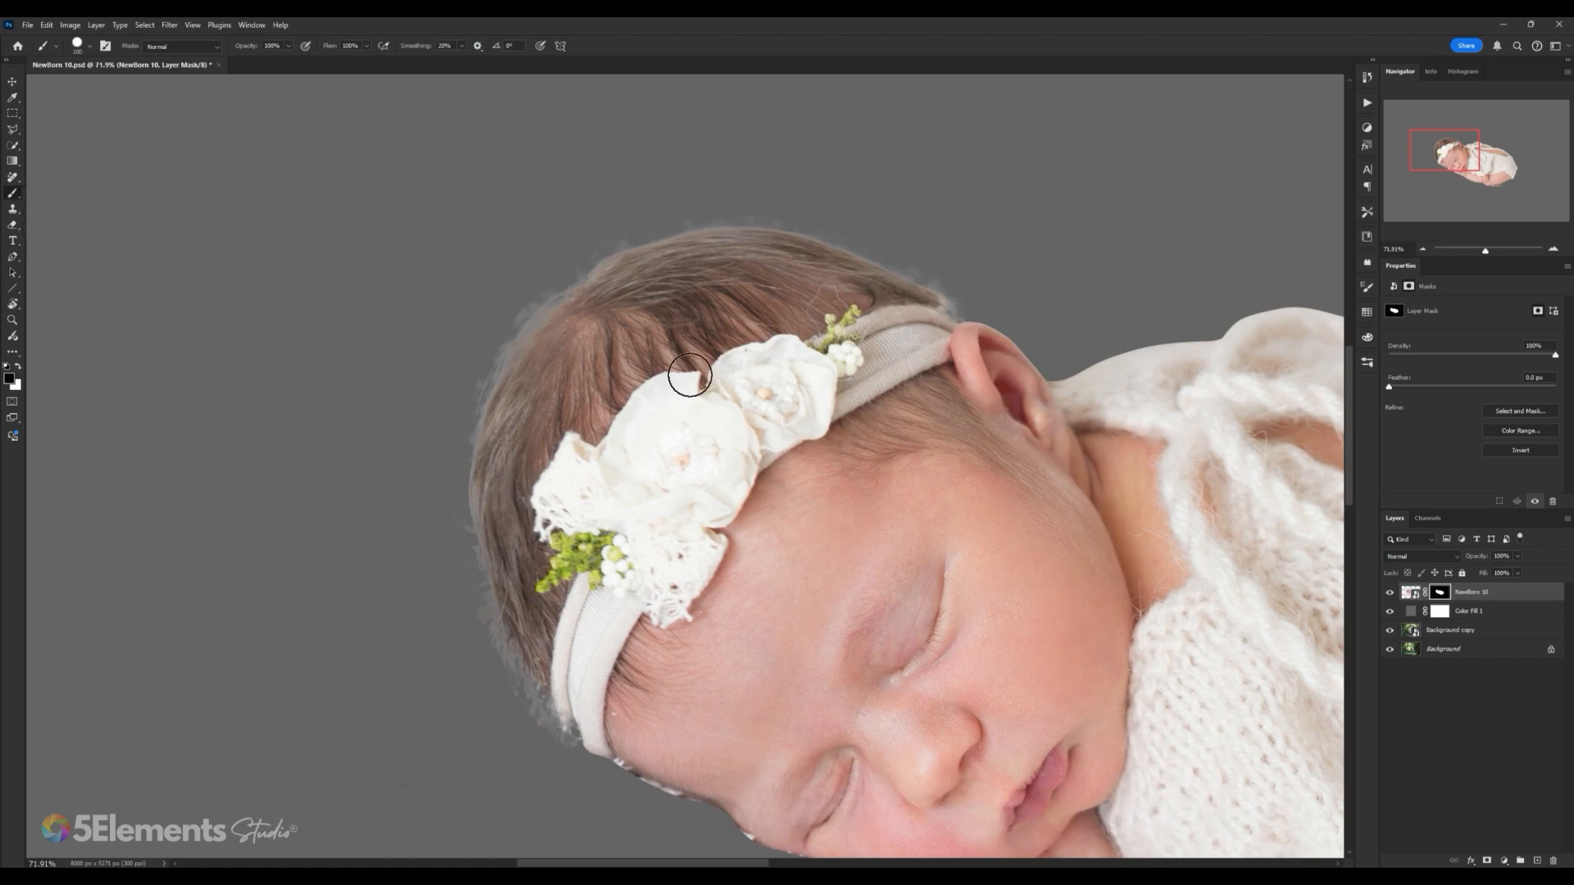
# Step: Choose the Hard Round brush and set its hardness to about 80%
pyautogui.rightClick(748, 422)
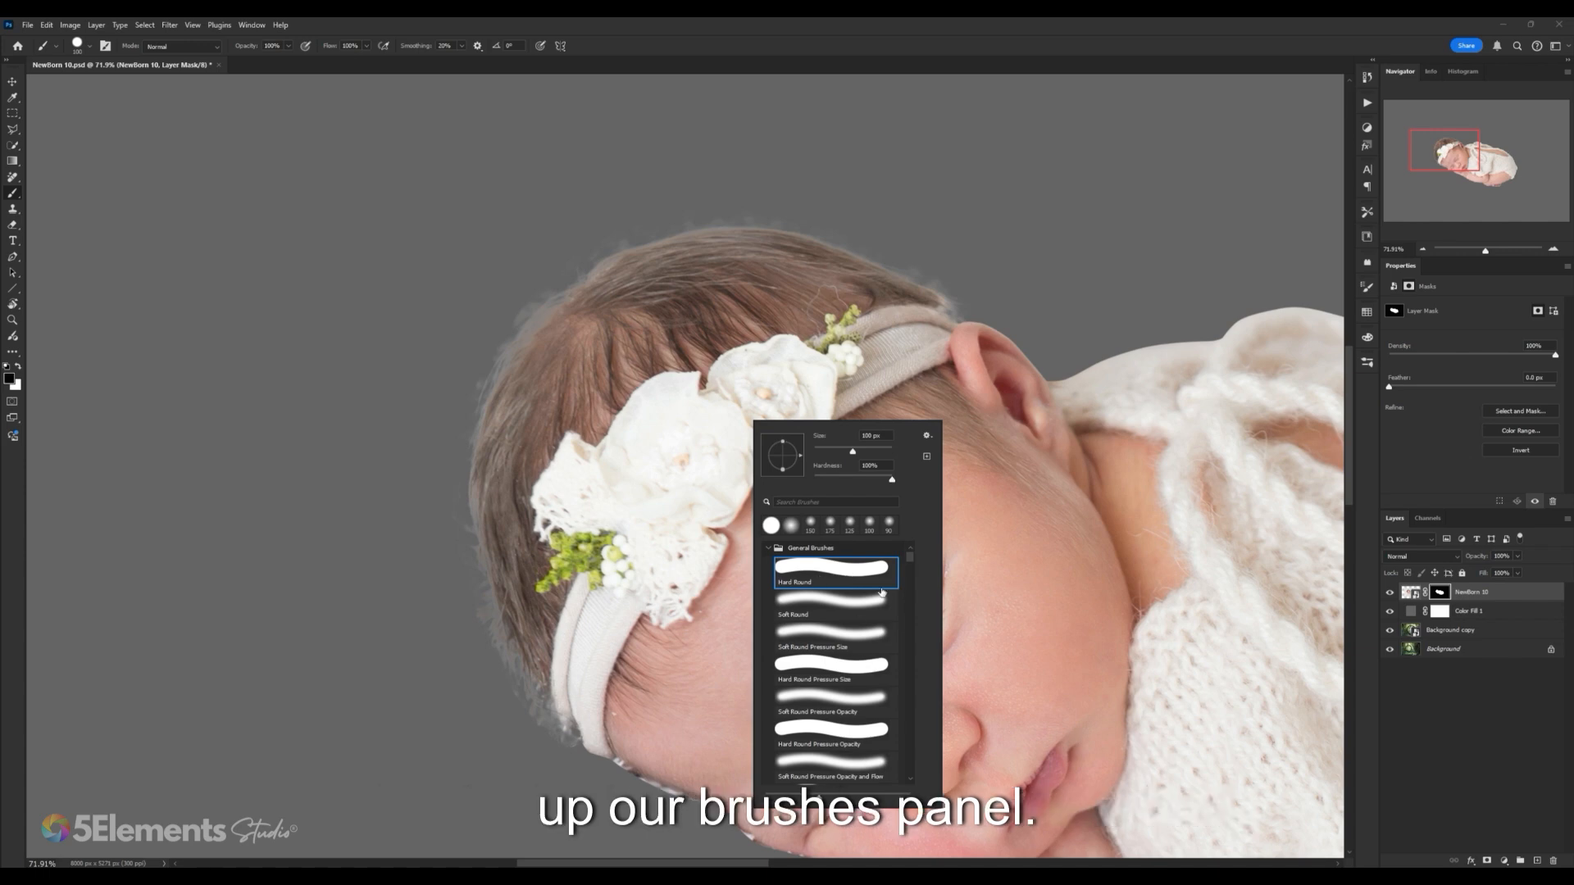
pyautogui.click(817, 570)
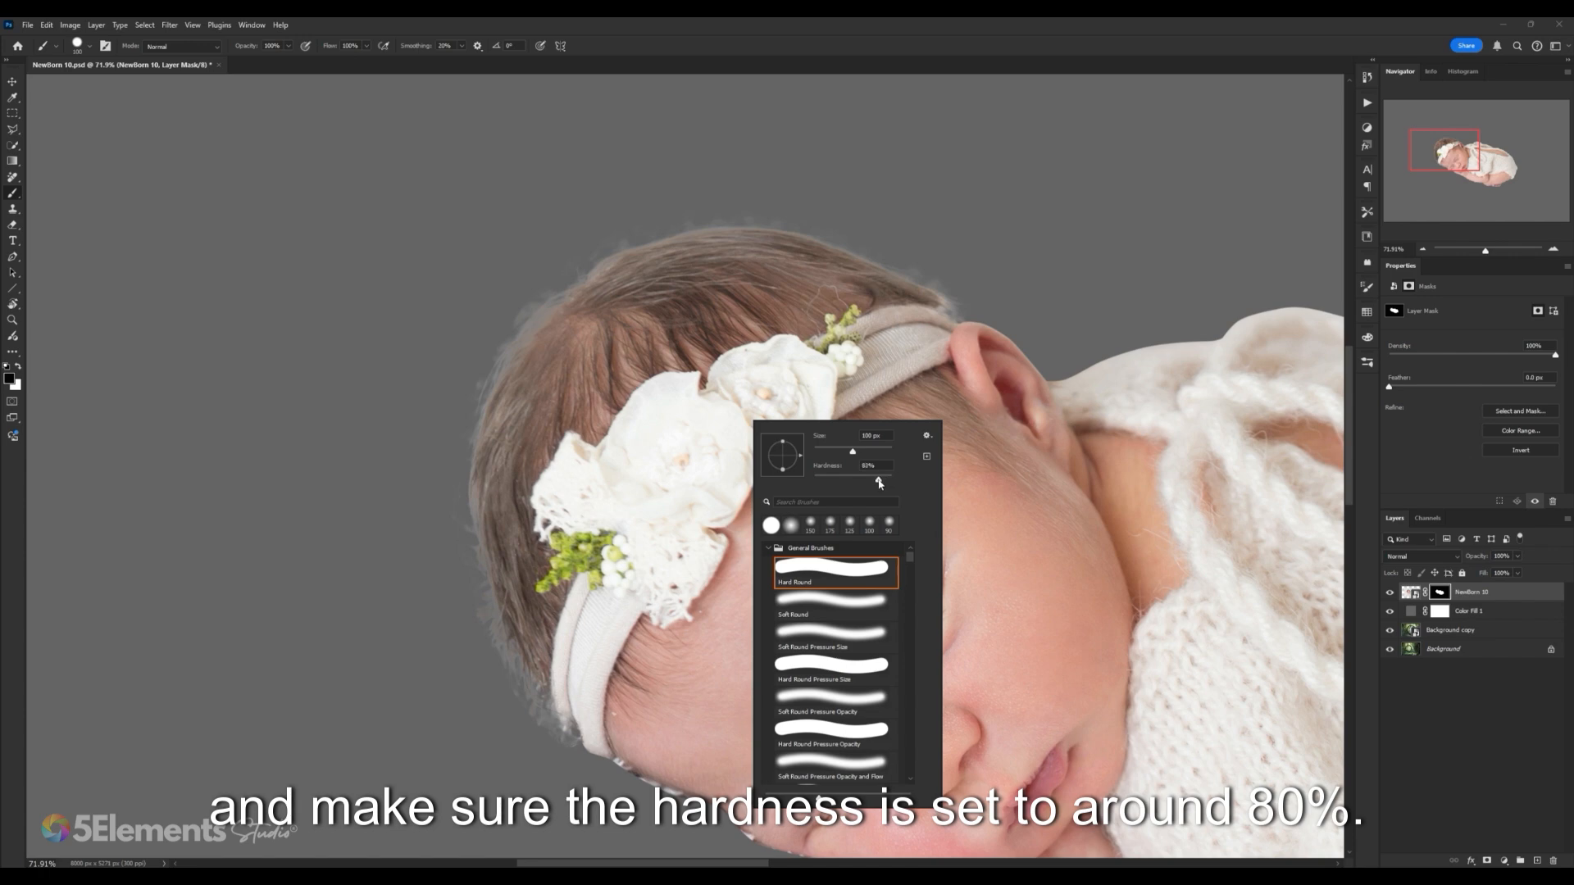
pyautogui.click(877, 481)
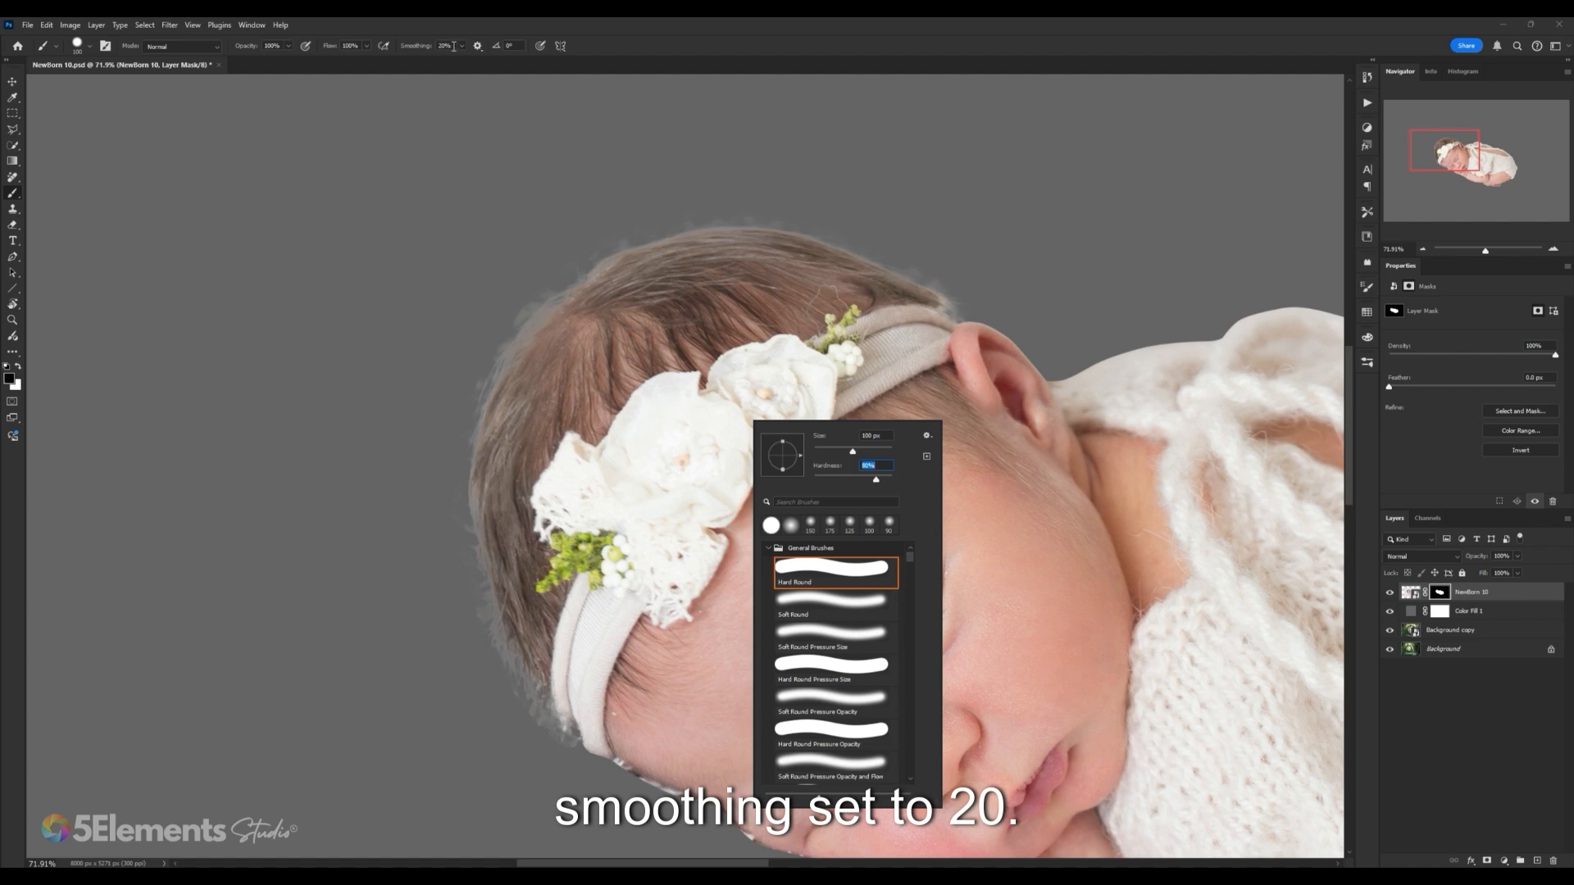
pyautogui.click(972, 24)
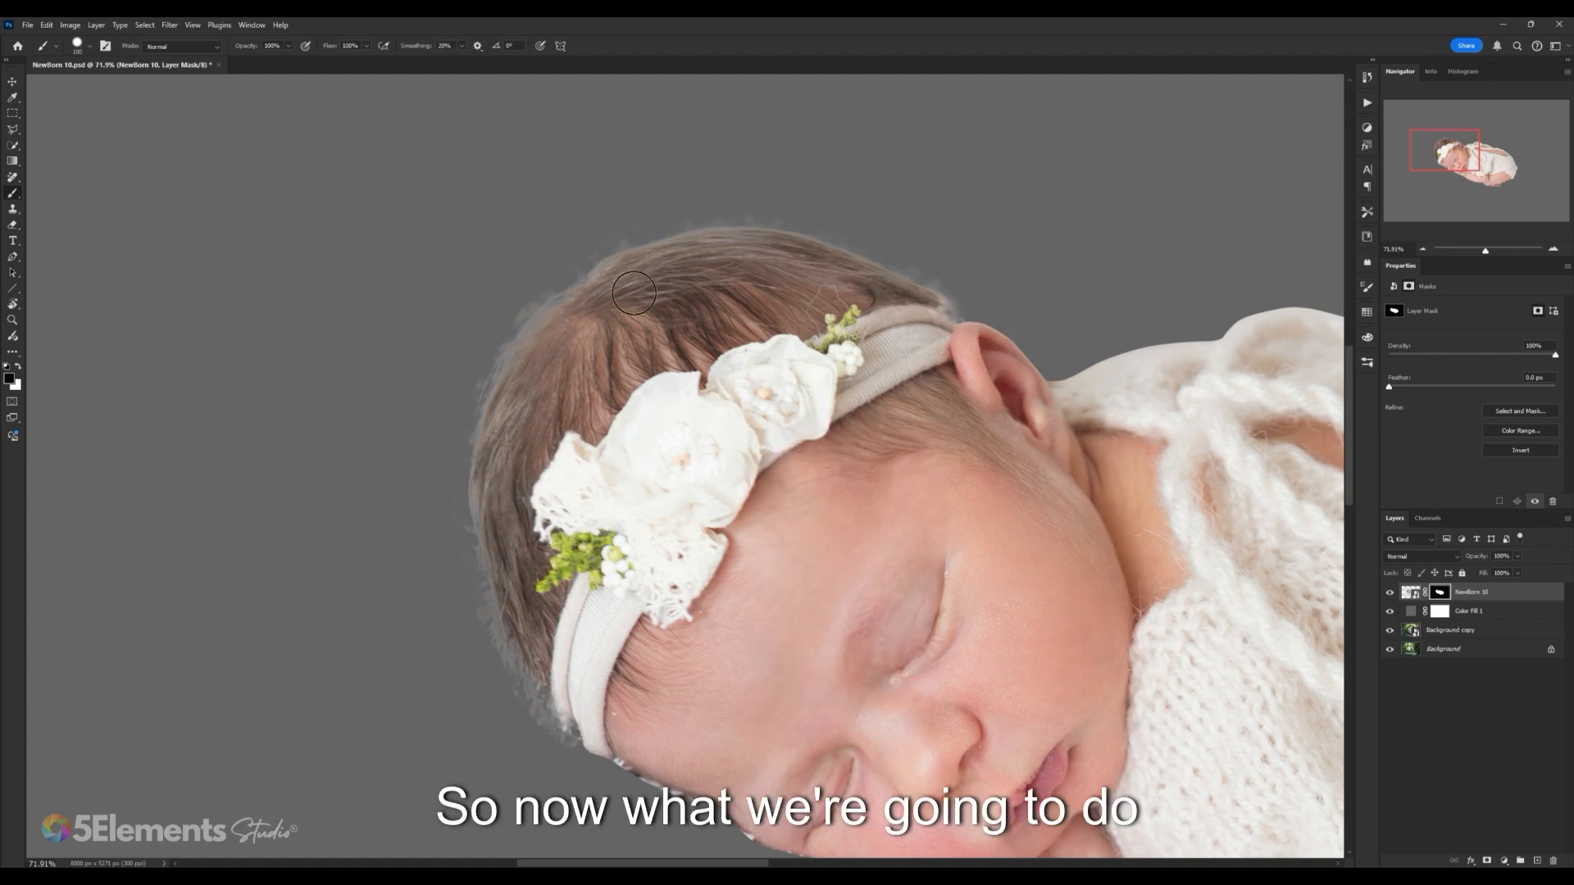
# Step: Make sure pure black (#000000) is the foreground color for painting on the baby's layer mask
pyautogui.hotkey('ctrl', 'space')
pyautogui.moveTo(604, 275); pyautogui.dragTo(545, 395)
pyautogui.hotkey('ctrl', 'space')
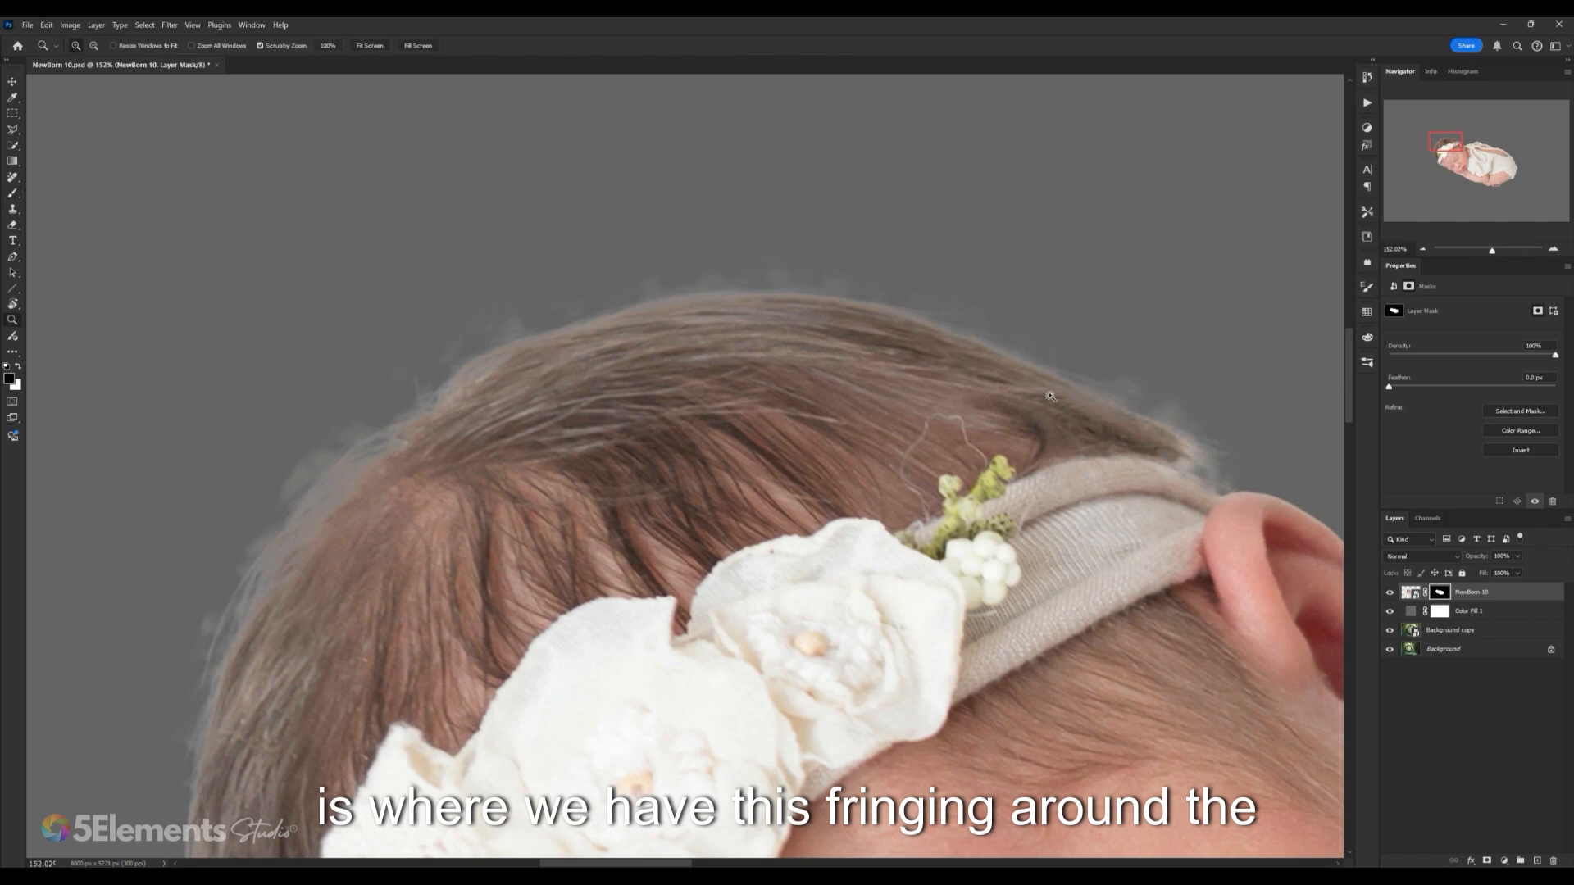
pyautogui.moveTo(1051, 396); pyautogui.dragTo(1019, 396)
pyautogui.press('space')
pyautogui.moveTo(1041, 396); pyautogui.dragTo(847, 341)
pyautogui.hotkey('ctrl', 'space')
pyautogui.moveTo(926, 313); pyautogui.dragTo(1001, 317)
pyautogui.hotkey('ctrl', 'space')
pyautogui.press('space')
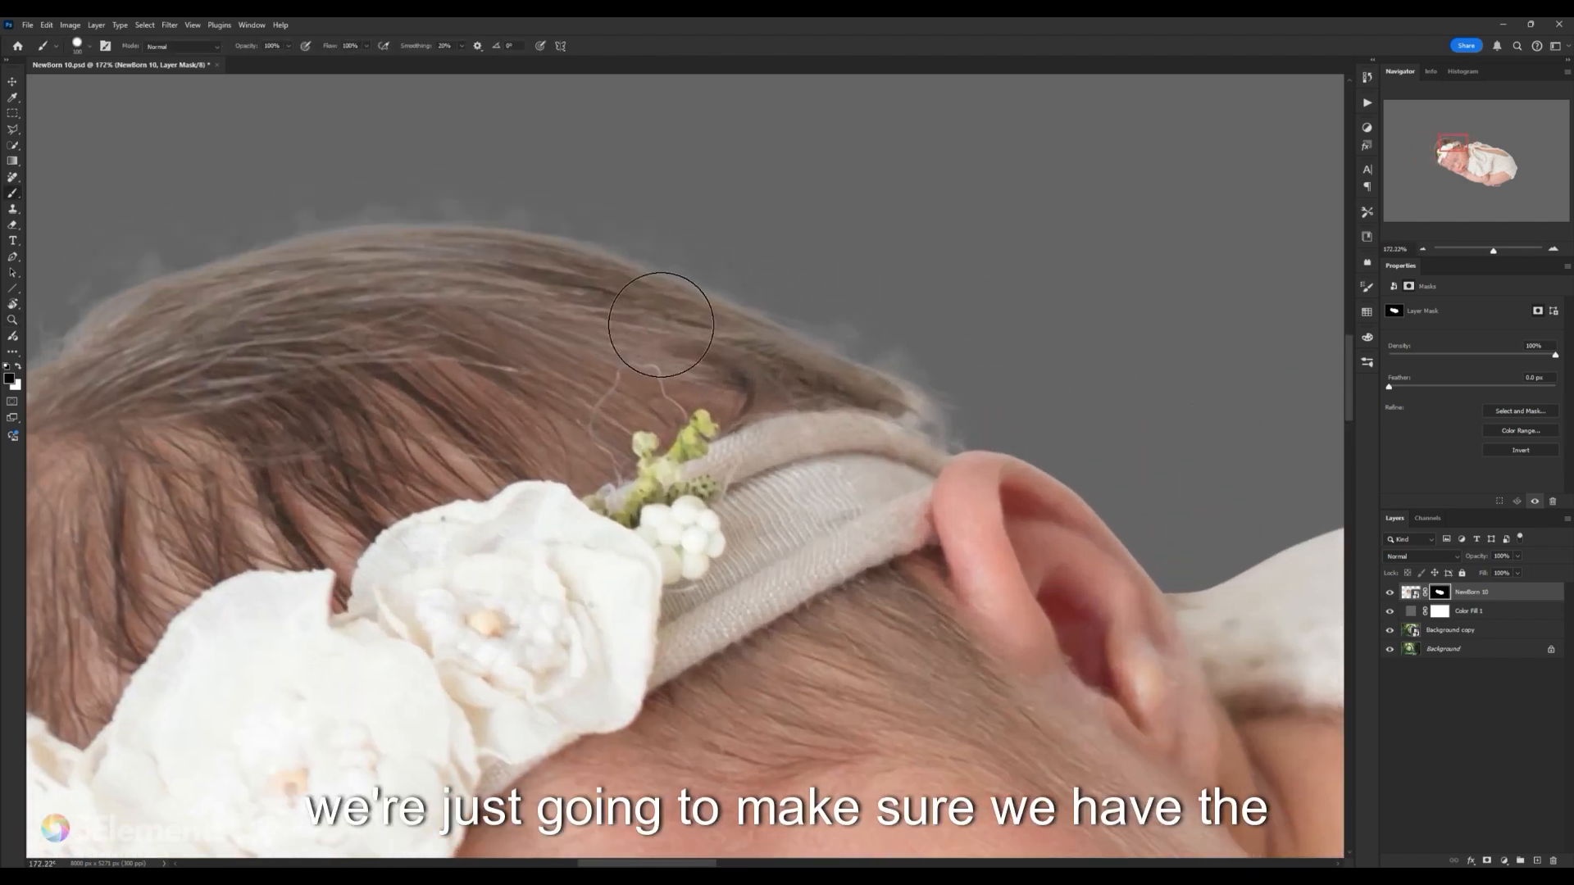
pyautogui.press('x')
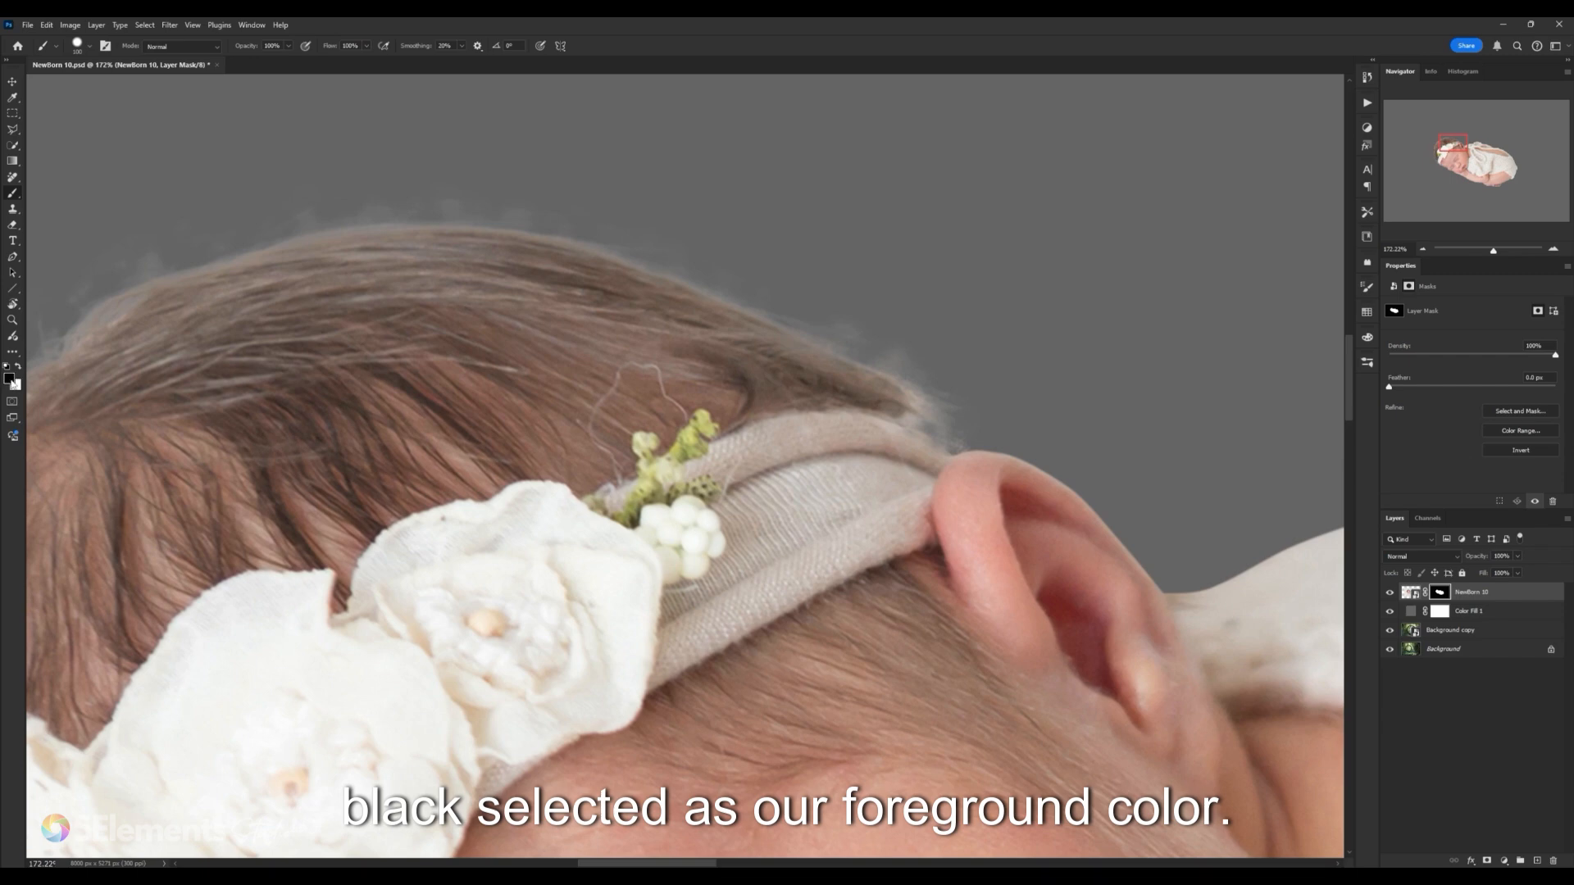
pyautogui.press('x')
pyautogui.click(9, 378)
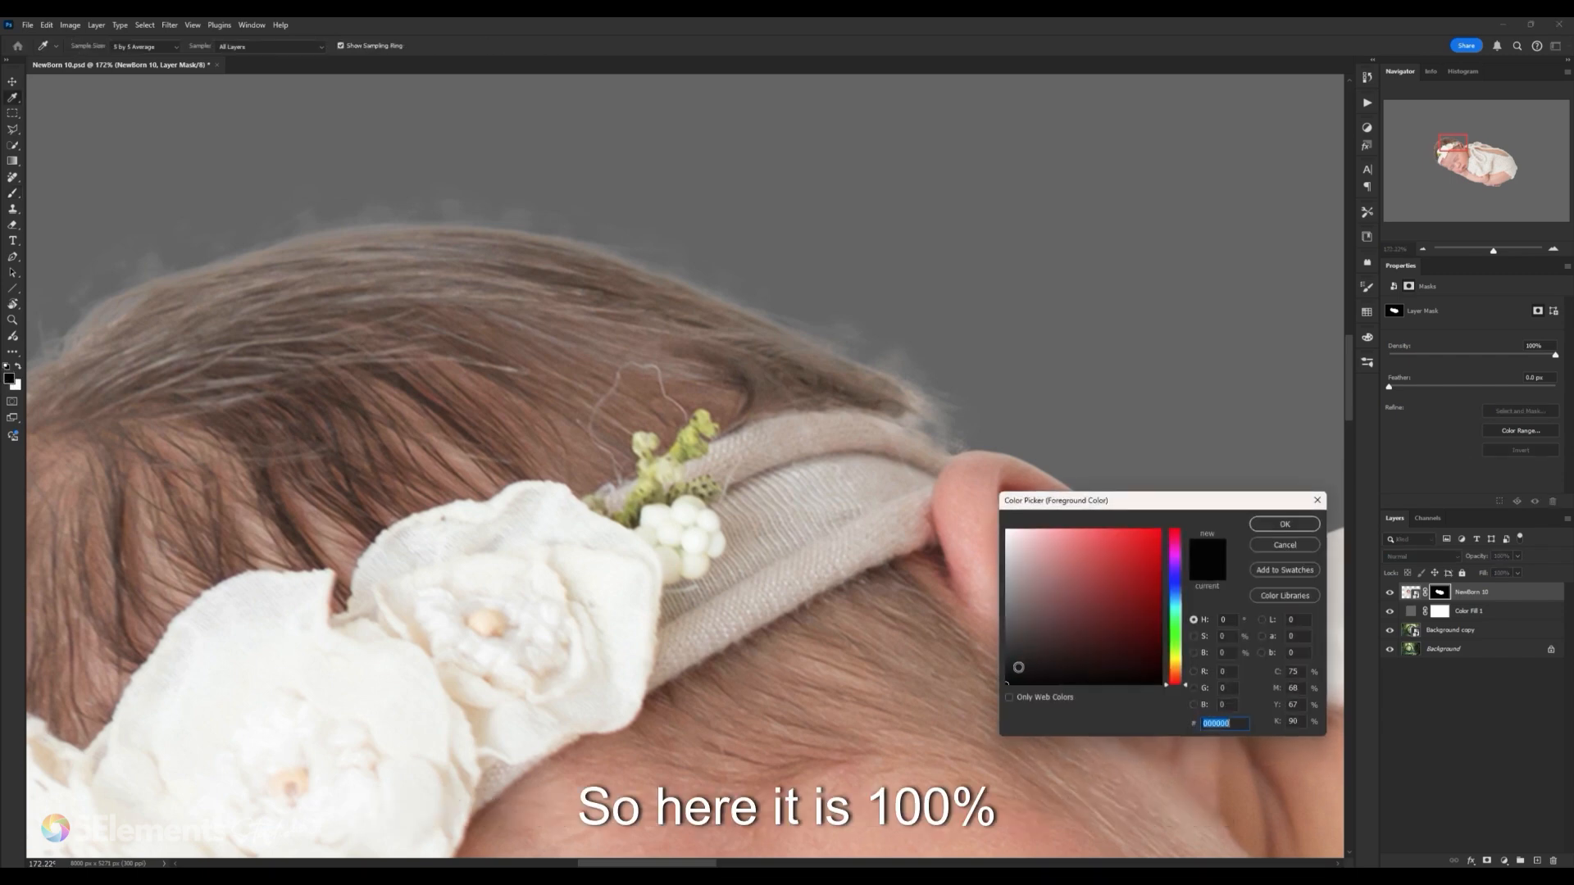
pyautogui.click(1284, 524)
pyautogui.press('b')
# Step: Paint out the halo fringing along the top of the baby's hair on the layer mask, from beside the ear over the crown
pyautogui.moveTo(871, 327)
pyautogui.mouseDown()
pyautogui.moveTo(1022, 376)
pyautogui.moveTo(1077, 362)
pyautogui.mouseUp()
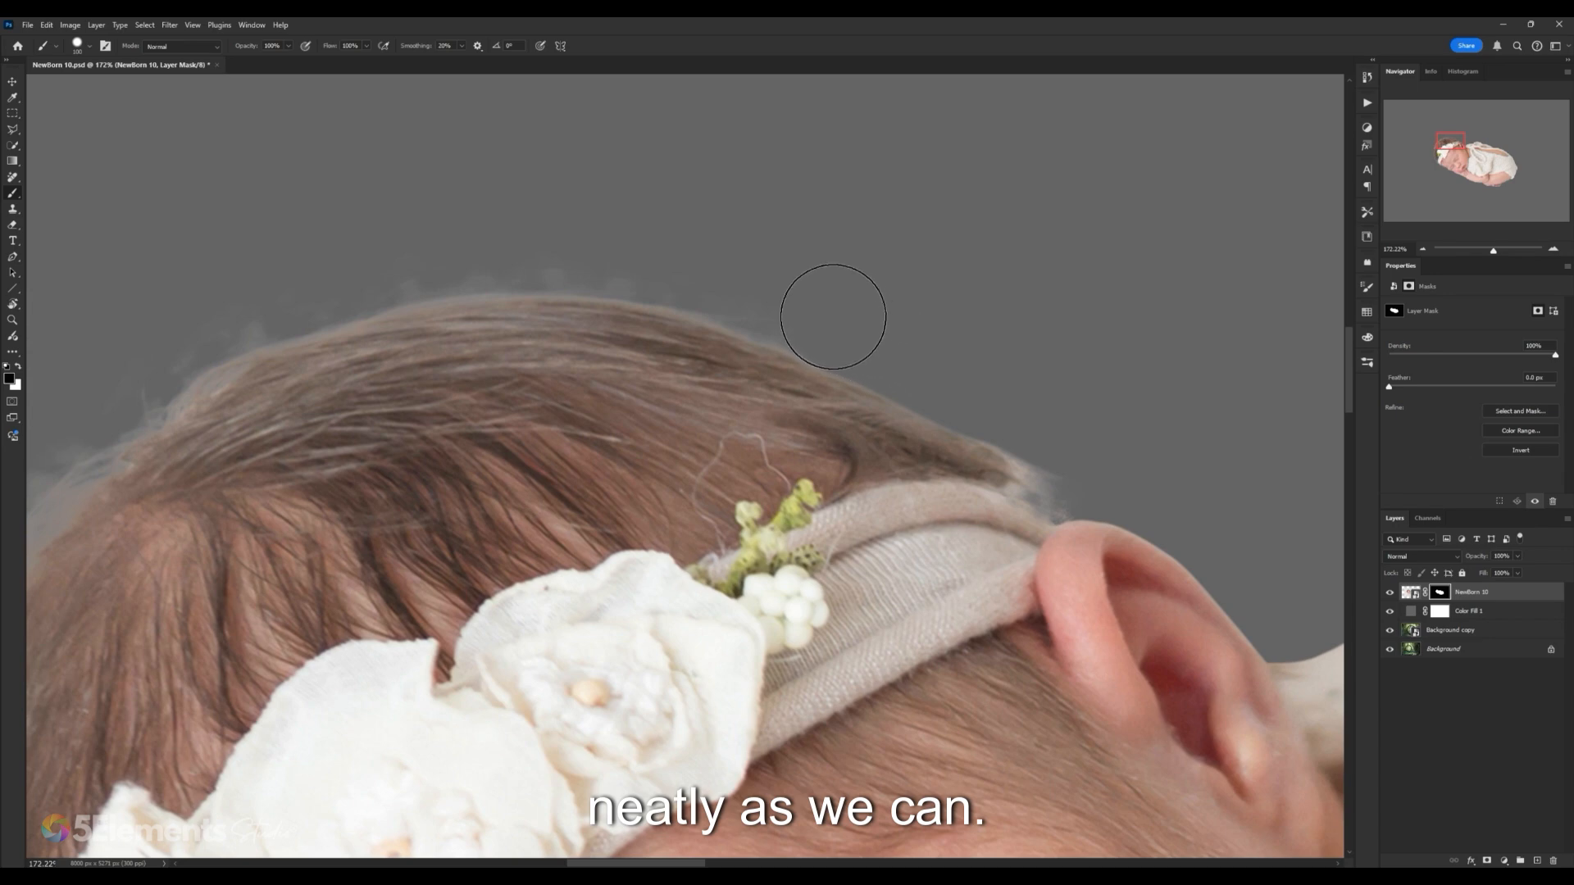
pyautogui.moveTo(738, 239); pyautogui.dragTo(943, 365)
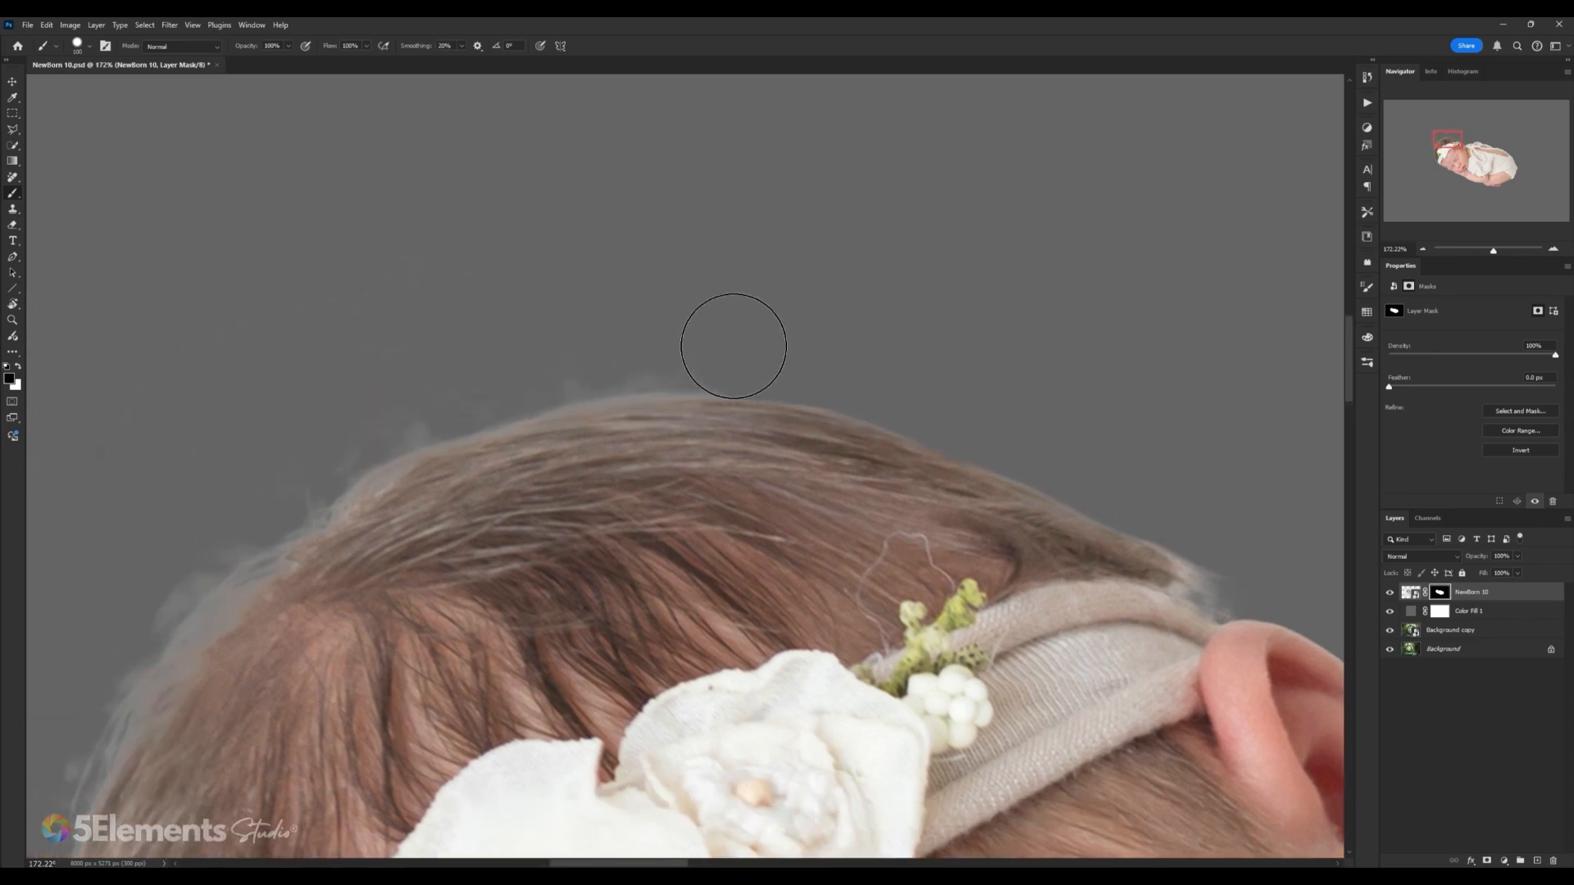
pyautogui.moveTo(654, 344); pyautogui.dragTo(786, 313)
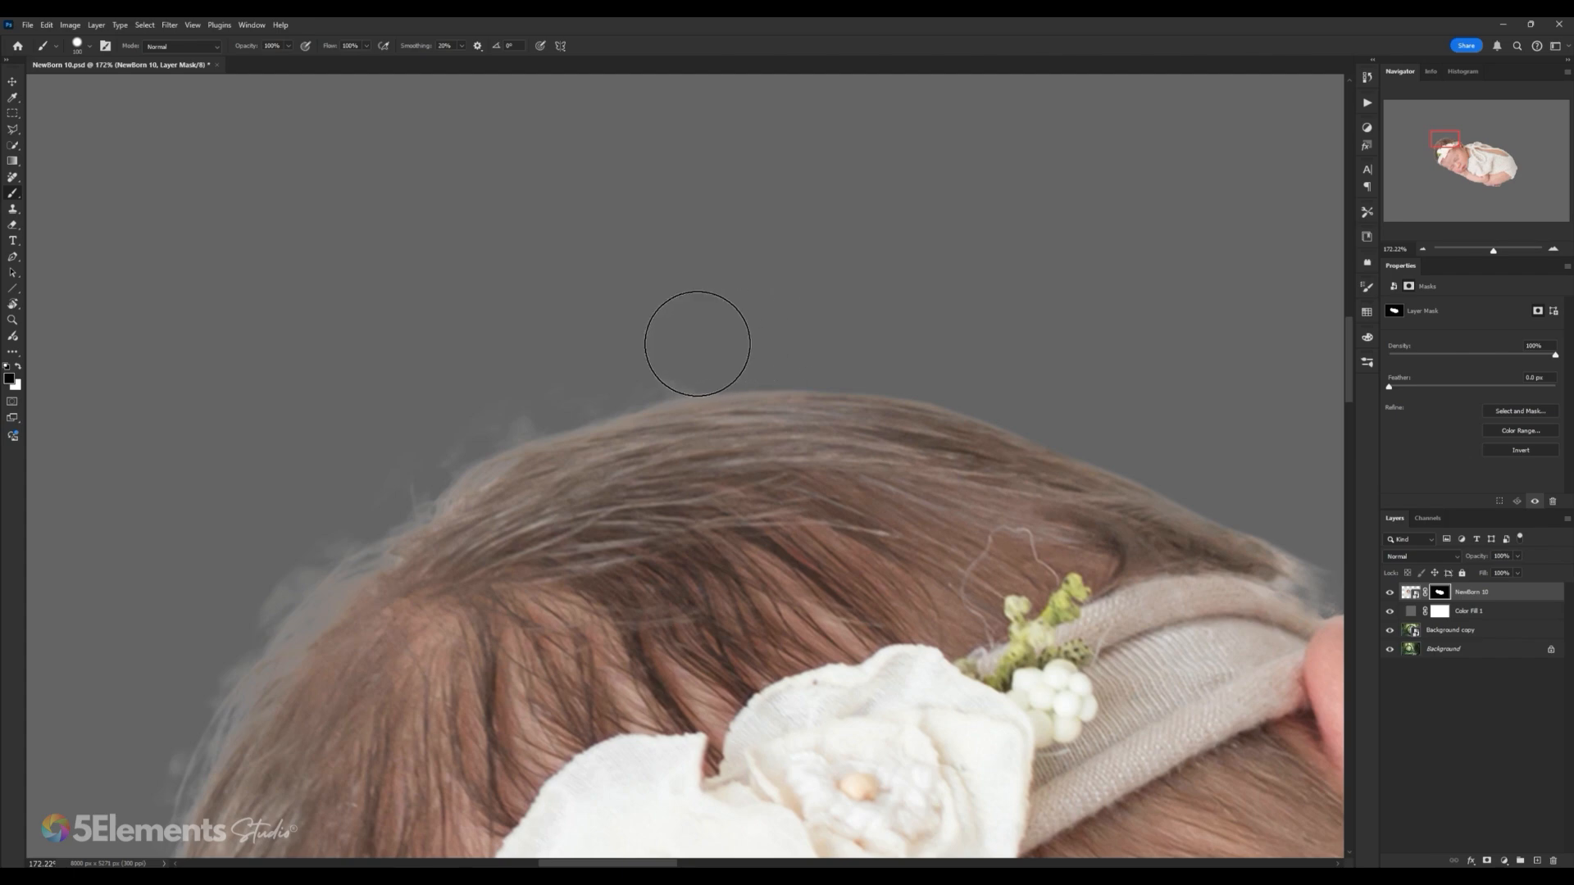
pyautogui.moveTo(650, 352); pyautogui.dragTo(818, 294)
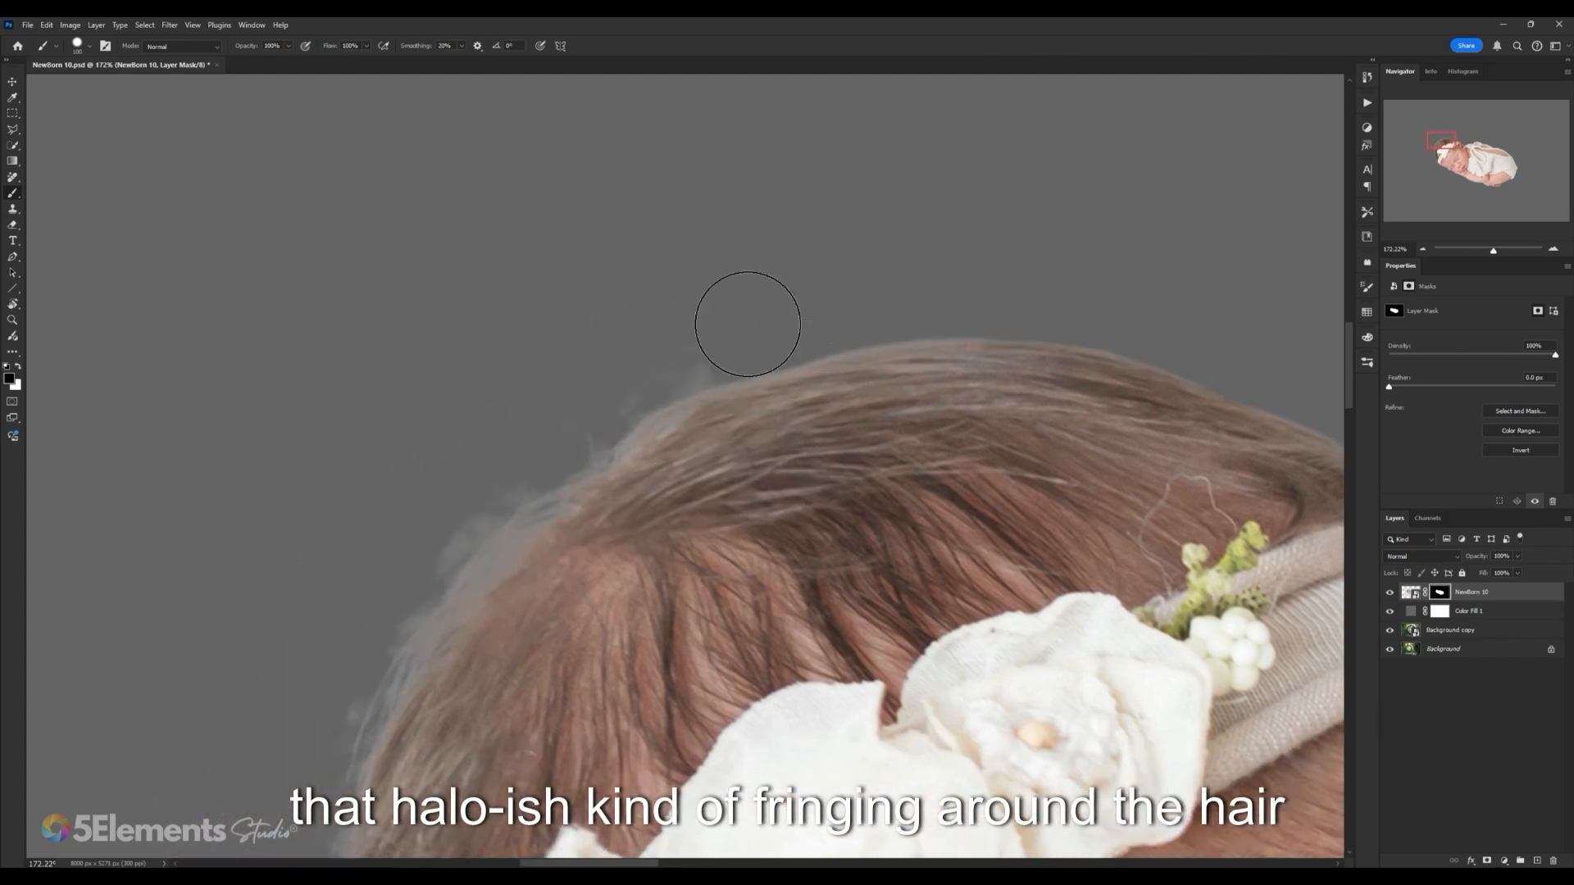
pyautogui.moveTo(602, 360); pyautogui.dragTo(661, 319)
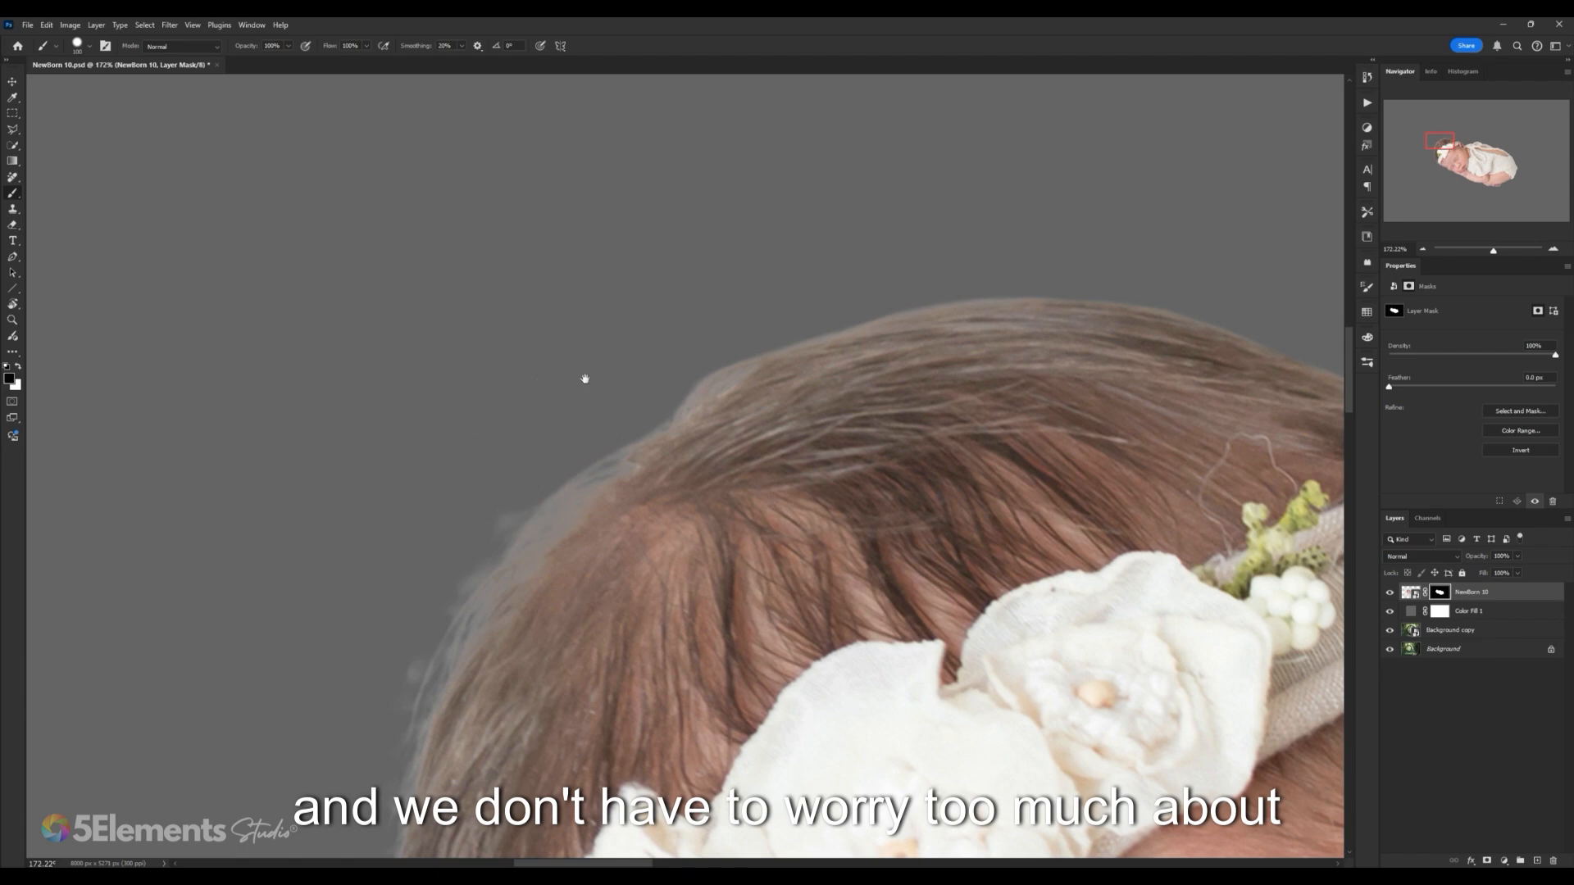
pyautogui.moveTo(584, 379); pyautogui.dragTo(679, 293)
pyautogui.moveTo(583, 389); pyautogui.dragTo(658, 308)
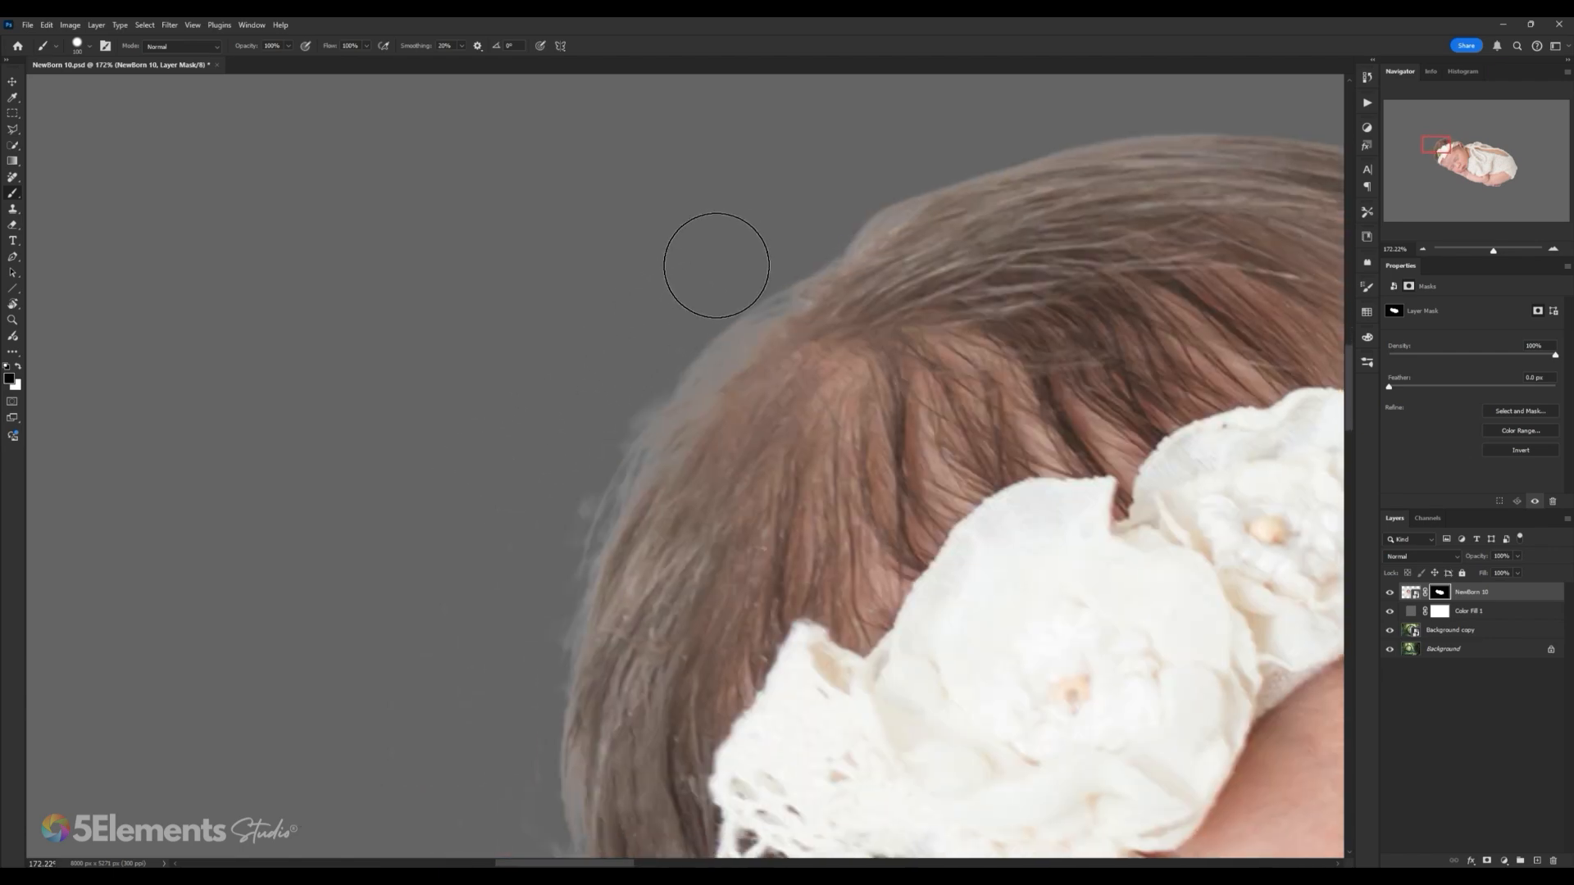
# Step: Mask out the flyaways and fringing down the back of the baby's head to the lower end of the headband
pyautogui.moveTo(553, 426); pyautogui.dragTo(661, 260)
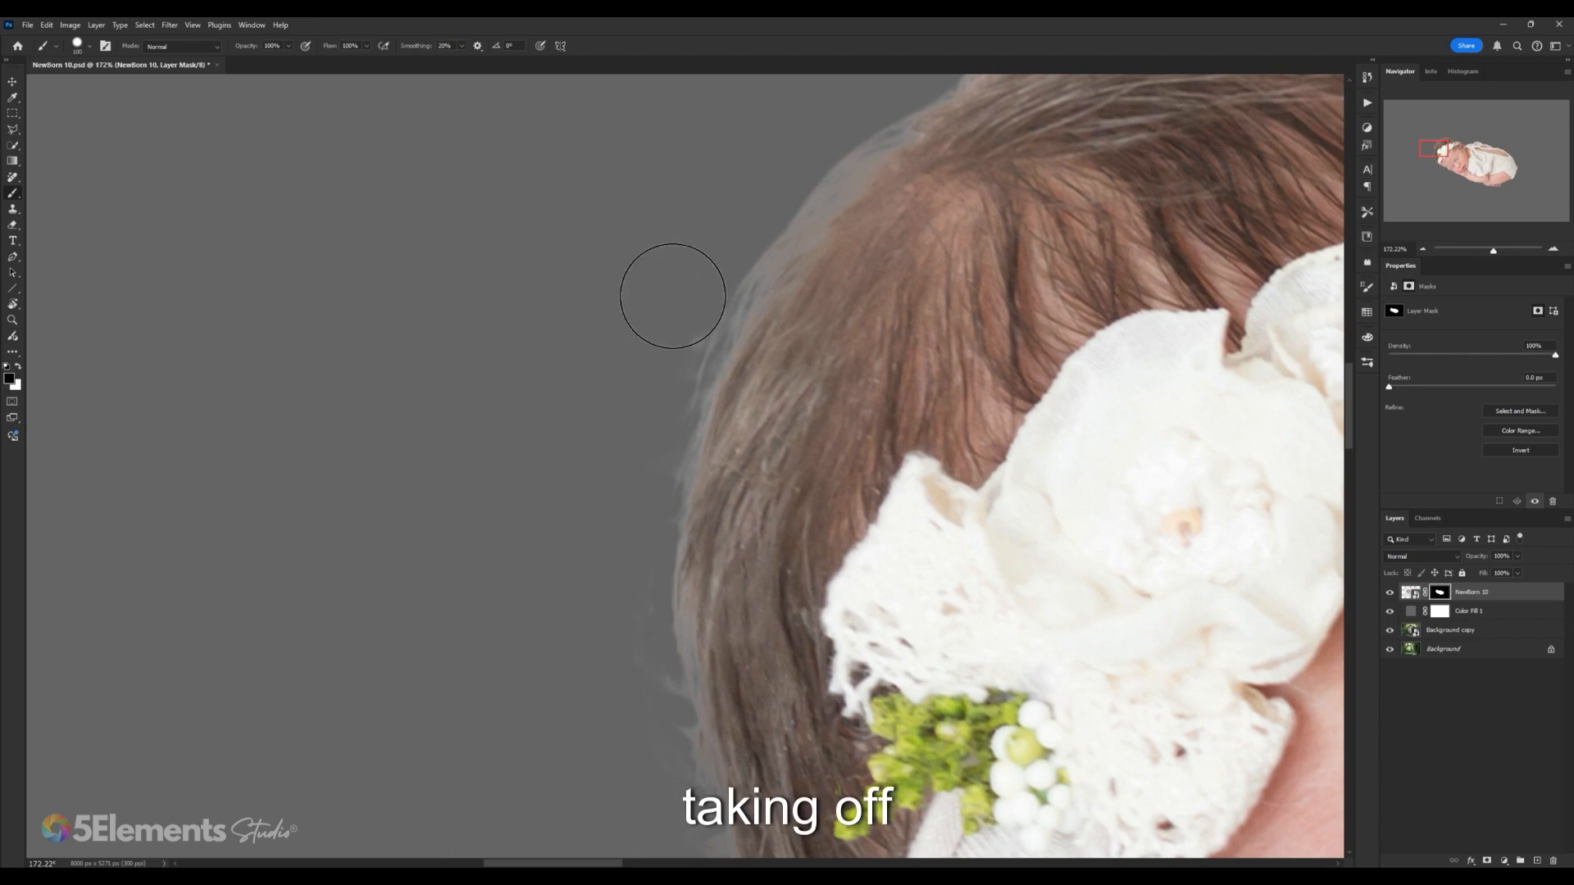
pyautogui.moveTo(632, 409); pyautogui.dragTo(643, 323)
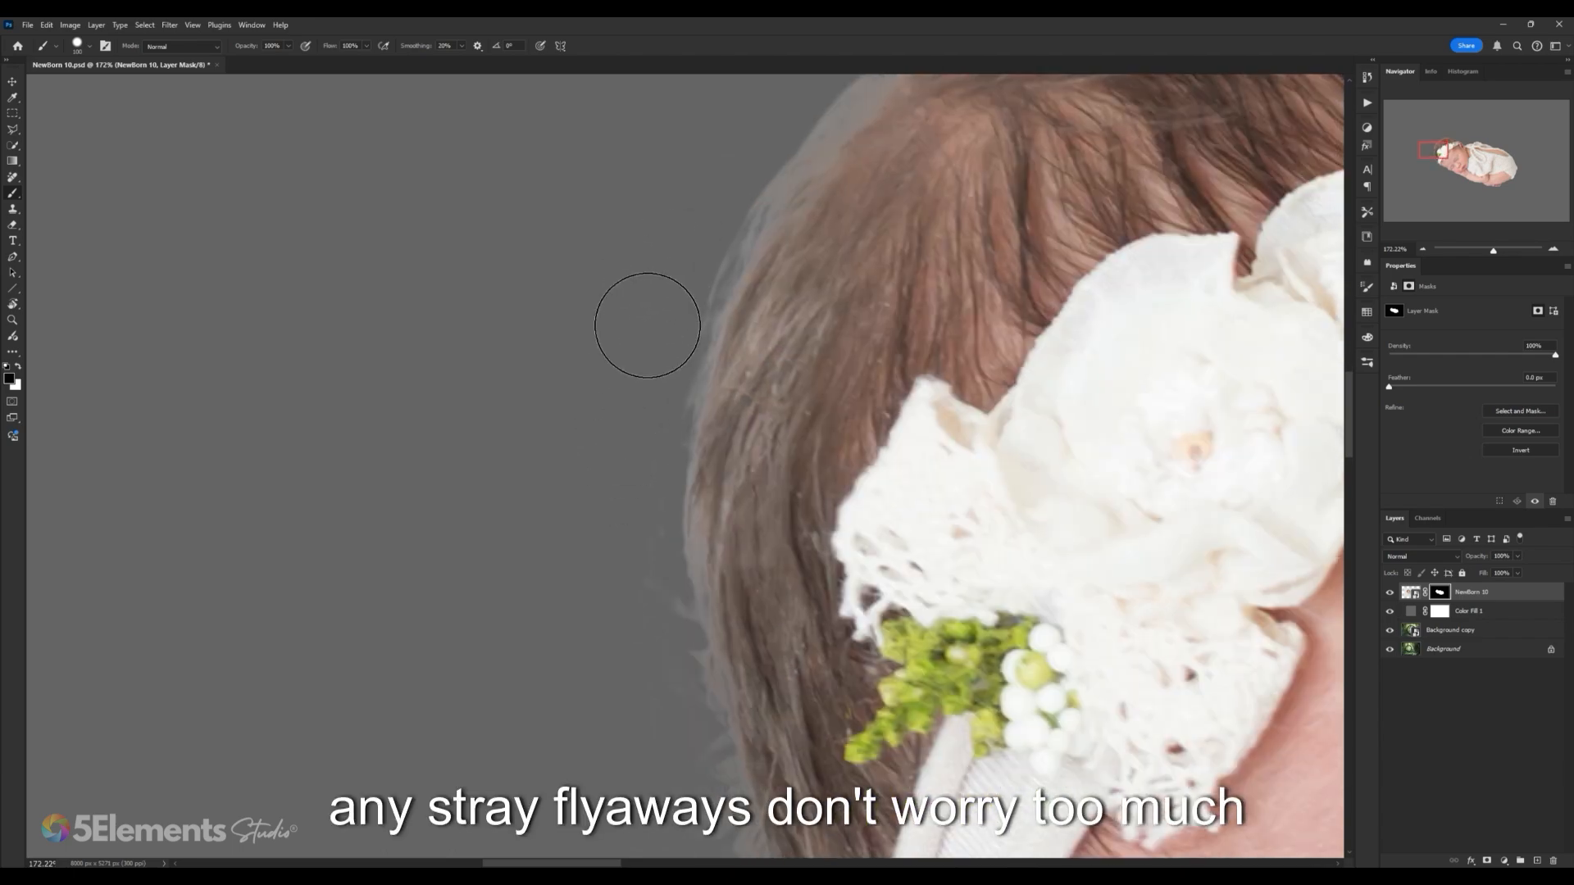
pyautogui.moveTo(622, 488); pyautogui.dragTo(632, 372)
pyautogui.moveTo(630, 450); pyautogui.dragTo(604, 341)
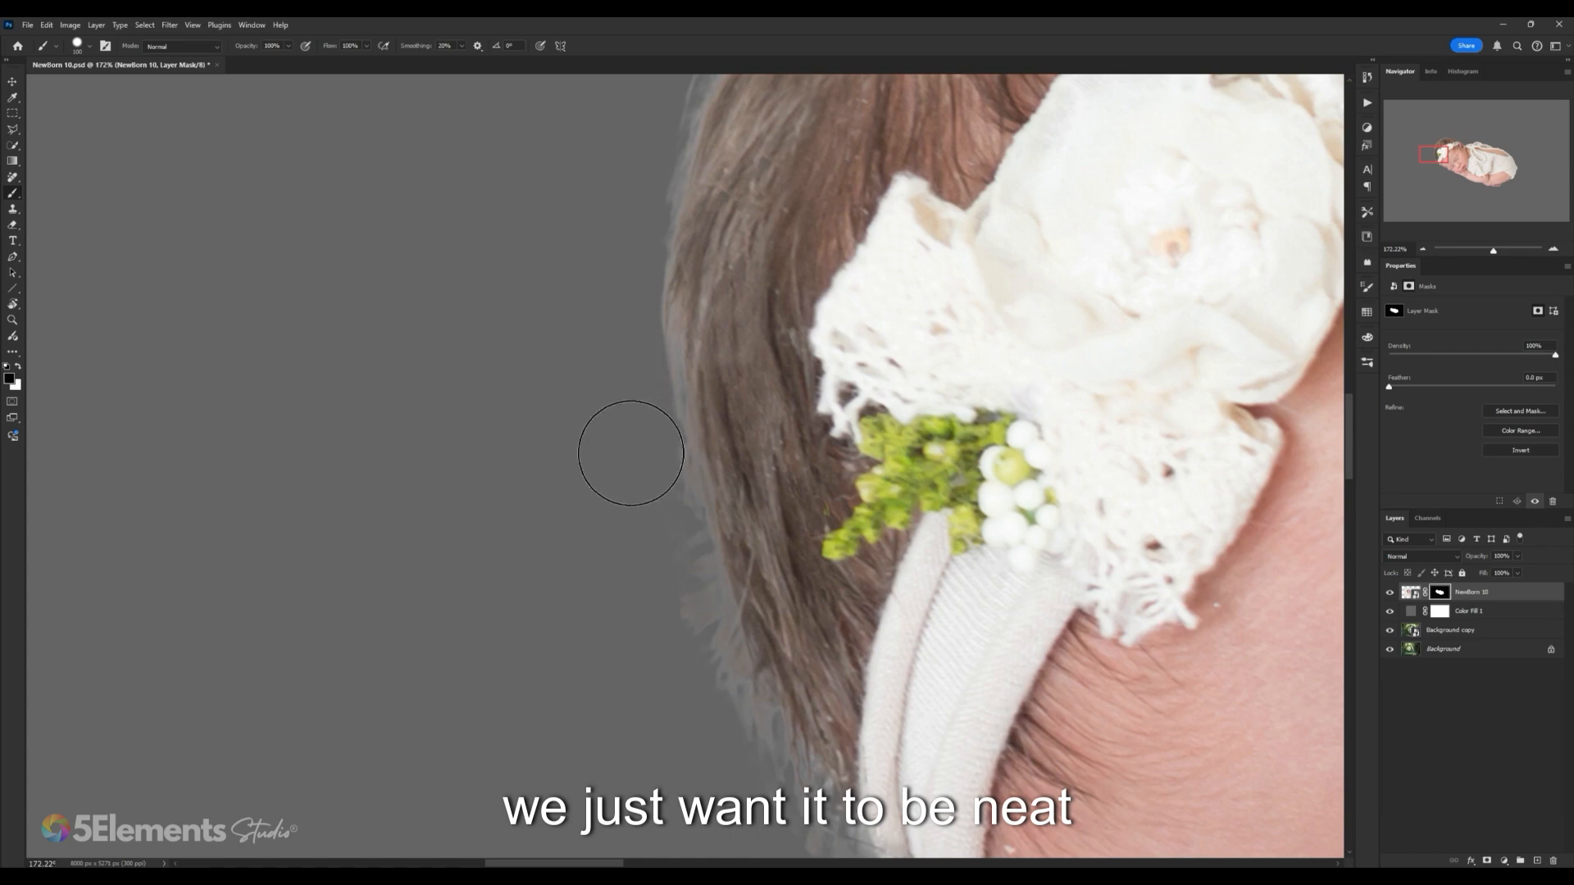
pyautogui.moveTo(639, 492); pyautogui.dragTo(594, 362)
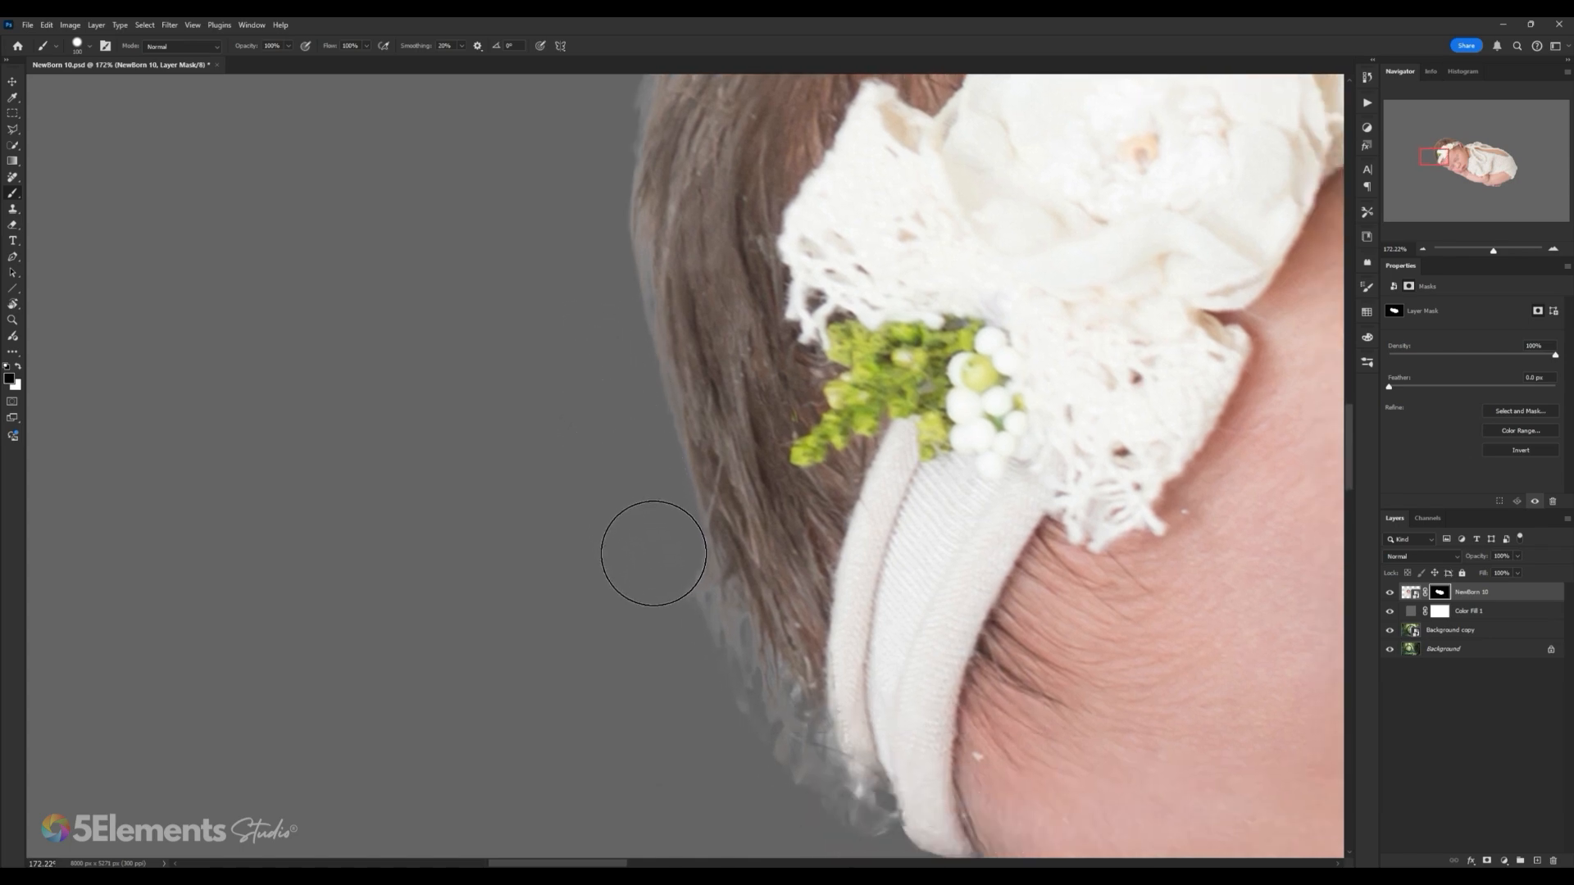
pyautogui.moveTo(650, 552); pyautogui.dragTo(573, 360)
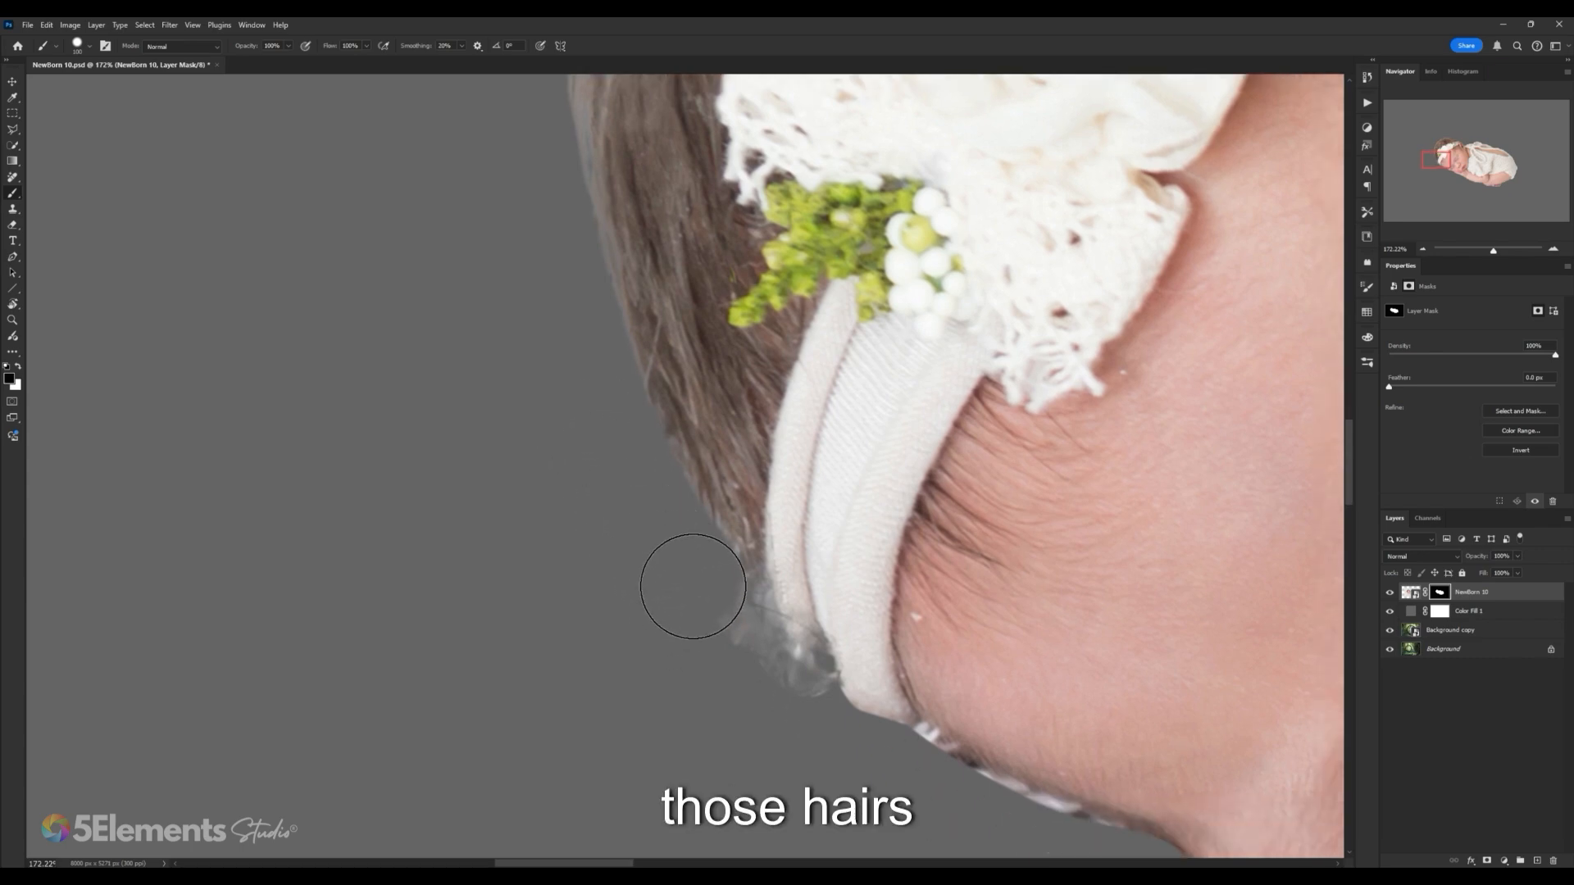
pyautogui.moveTo(720, 622); pyautogui.dragTo(651, 548)
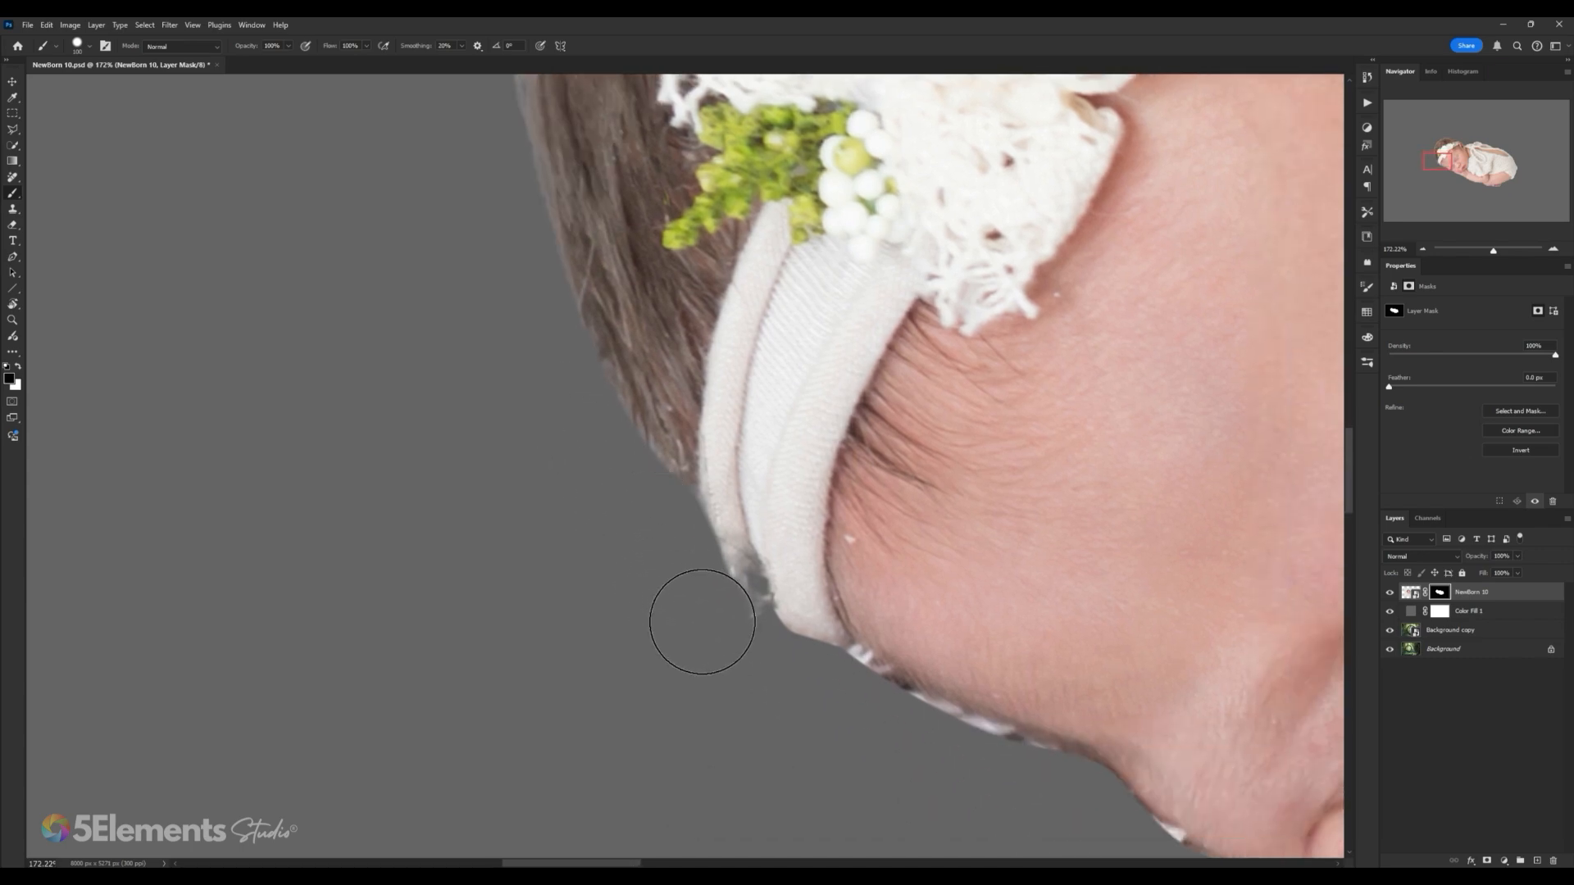
pyautogui.moveTo(758, 605); pyautogui.dragTo(740, 532)
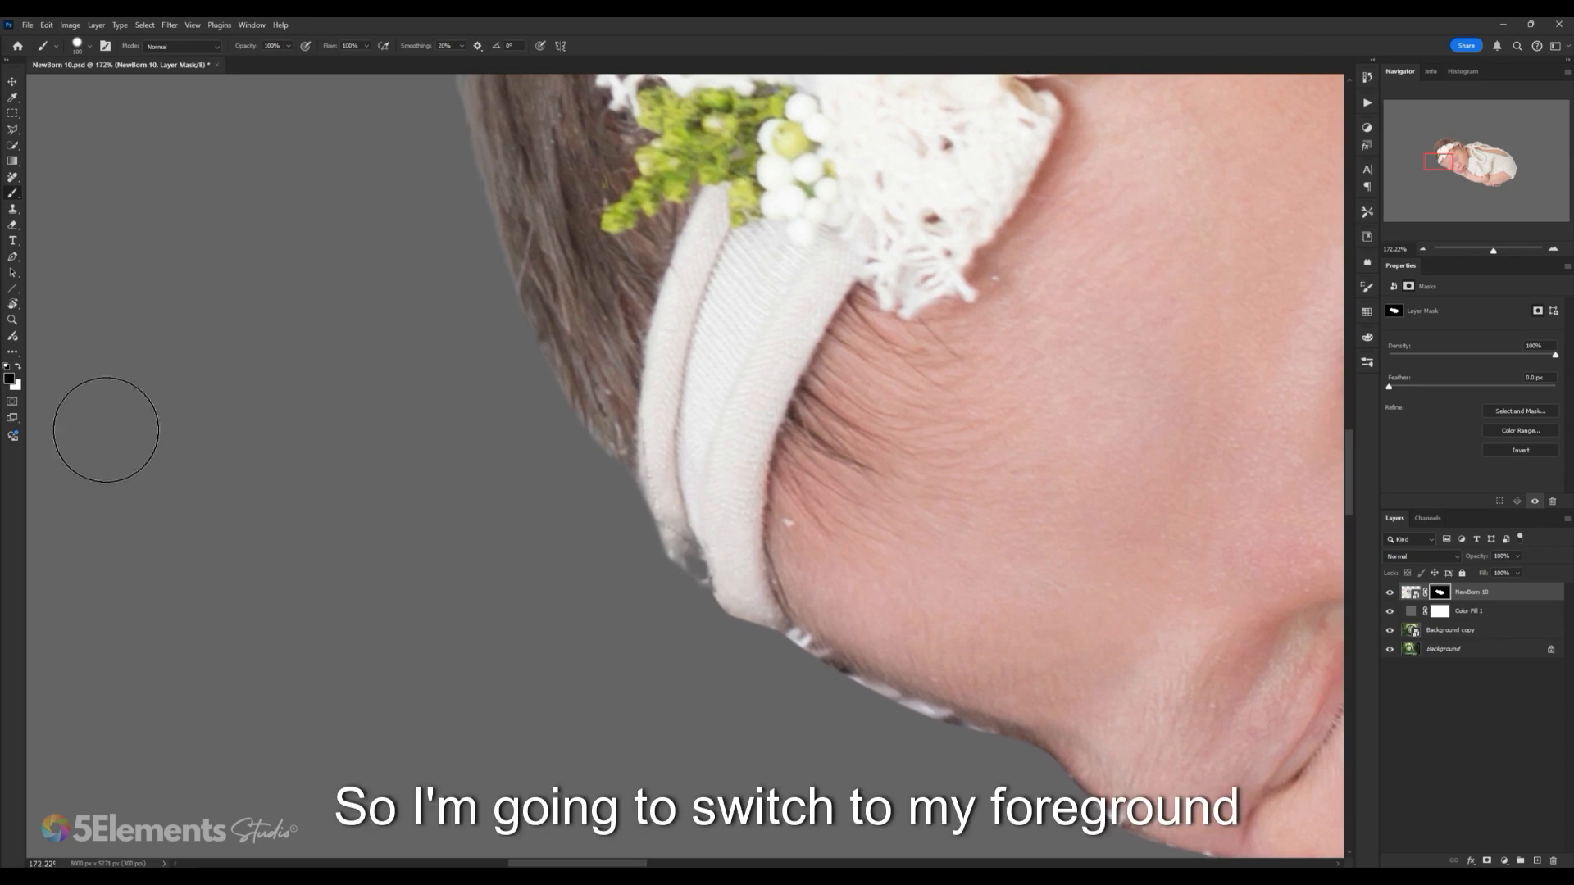
# Step: Switch the foreground color to white and paint on the mask to restore the lower end of the headband
pyautogui.press('x')
pyautogui.press('x')
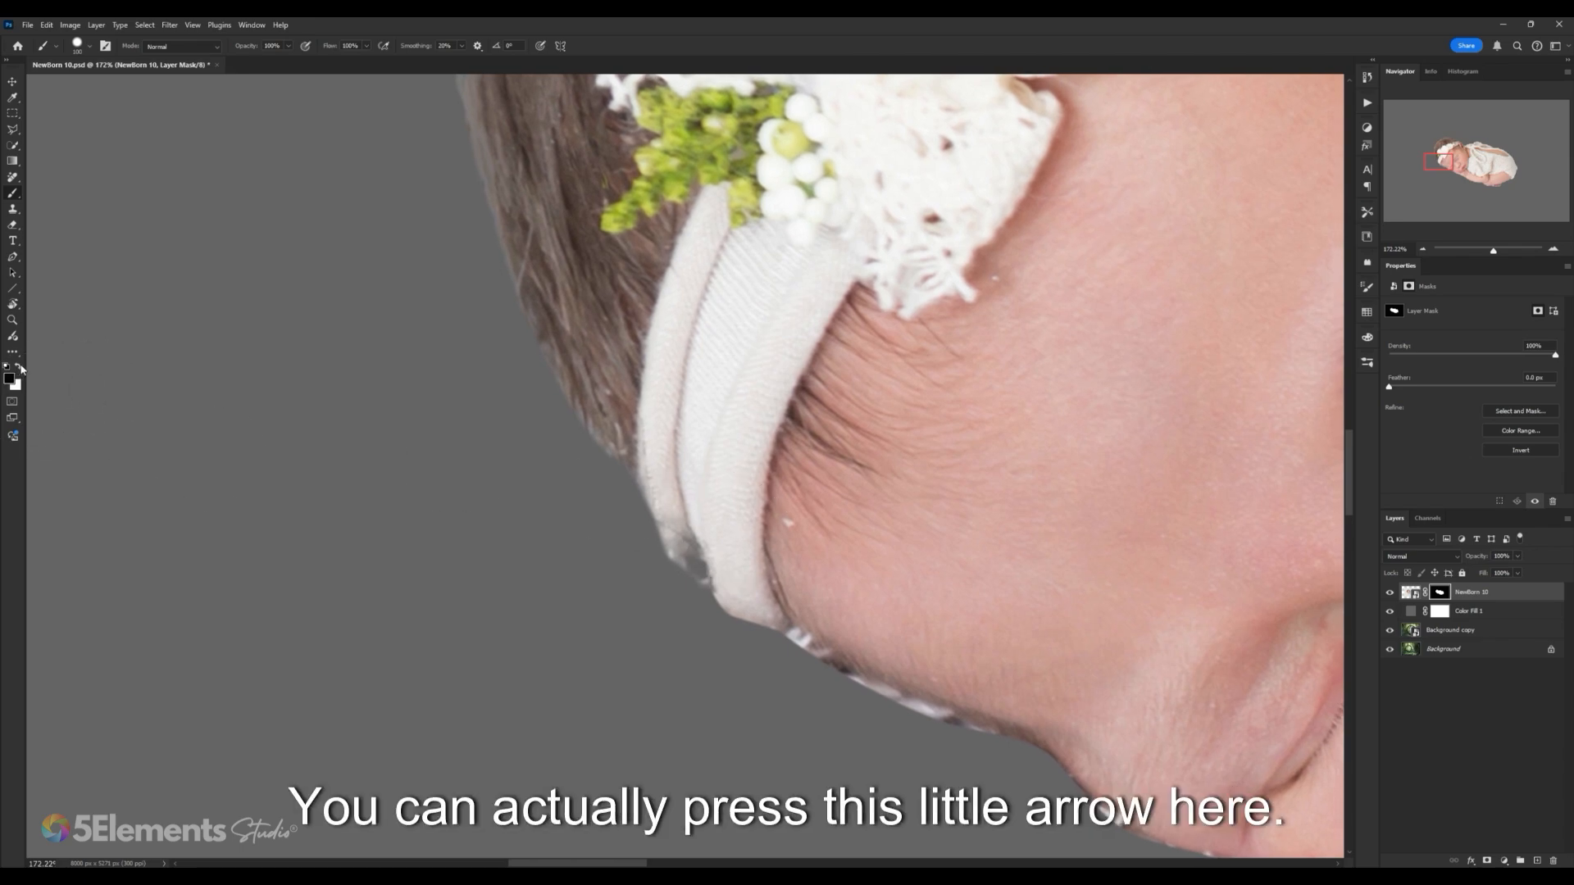
pyautogui.click(19, 367)
pyautogui.moveTo(688, 482)
pyautogui.mouseDown()
pyautogui.moveTo(672, 474)
pyautogui.moveTo(658, 503)
pyautogui.moveTo(690, 550)
pyautogui.moveTo(801, 636)
pyautogui.mouseUp()
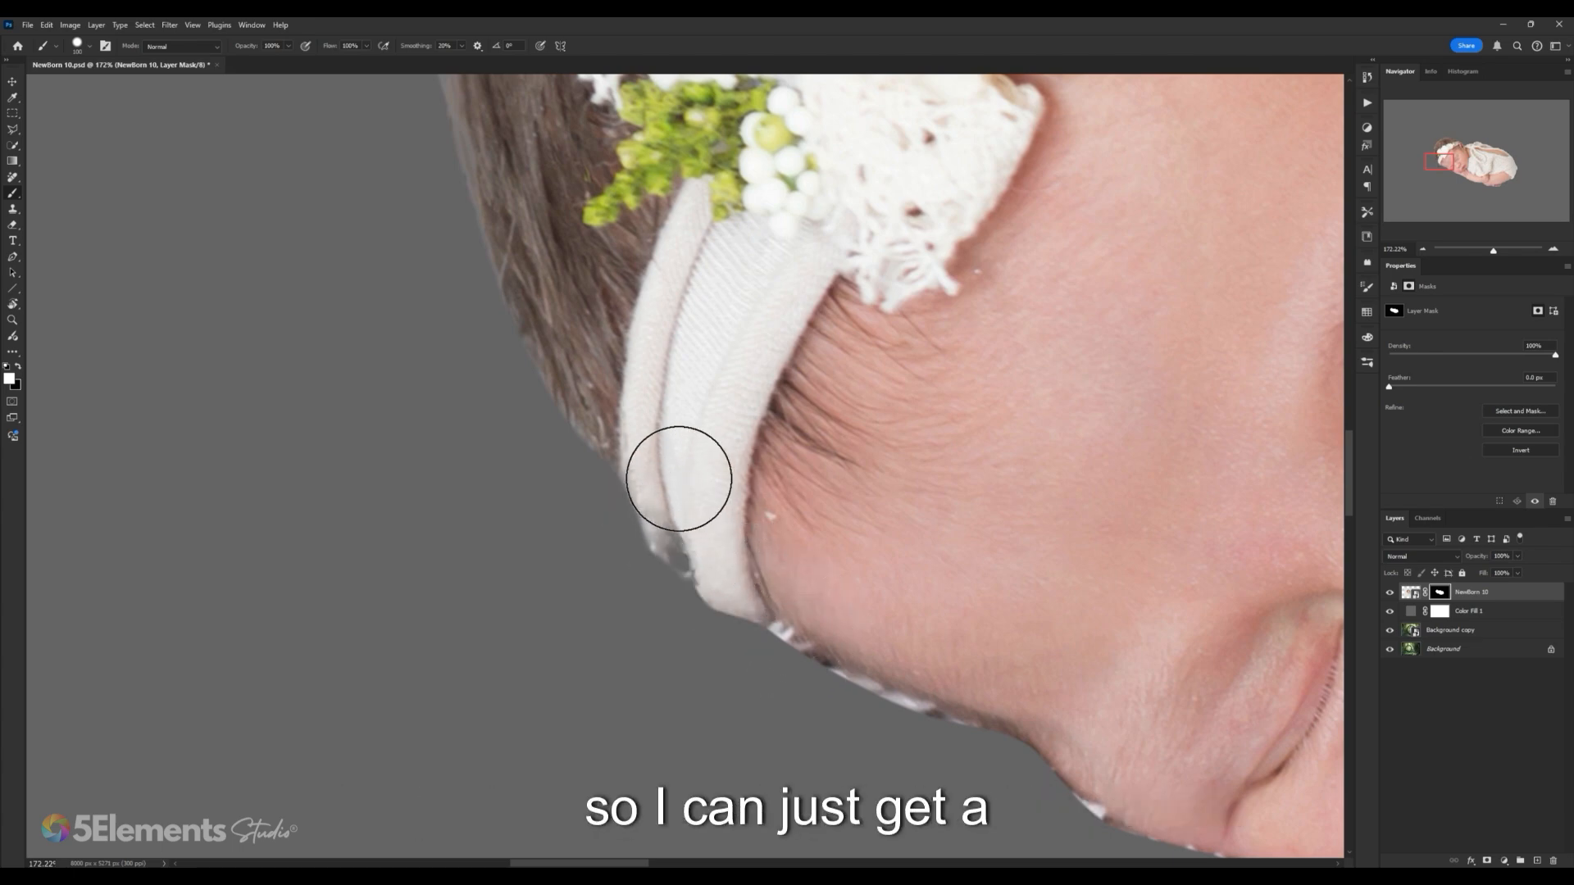
pyautogui.moveTo(679, 479)
pyautogui.mouseDown()
pyautogui.moveTo(675, 517)
pyautogui.moveTo(730, 563)
pyautogui.moveTo(798, 667)
pyautogui.mouseUp()
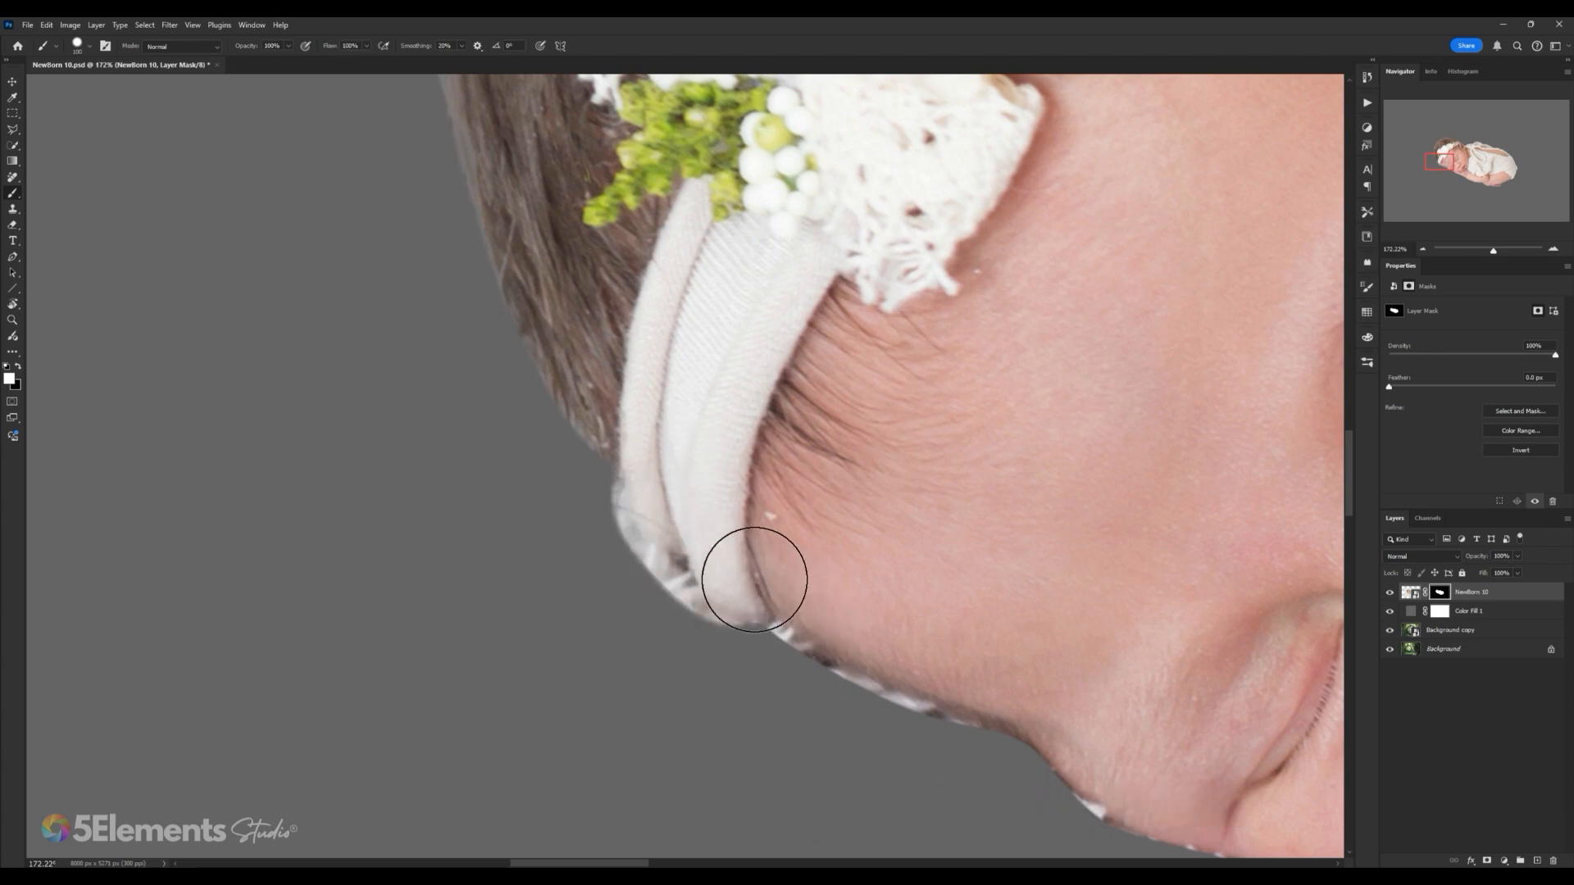
pyautogui.scroll(1, 680, 459)
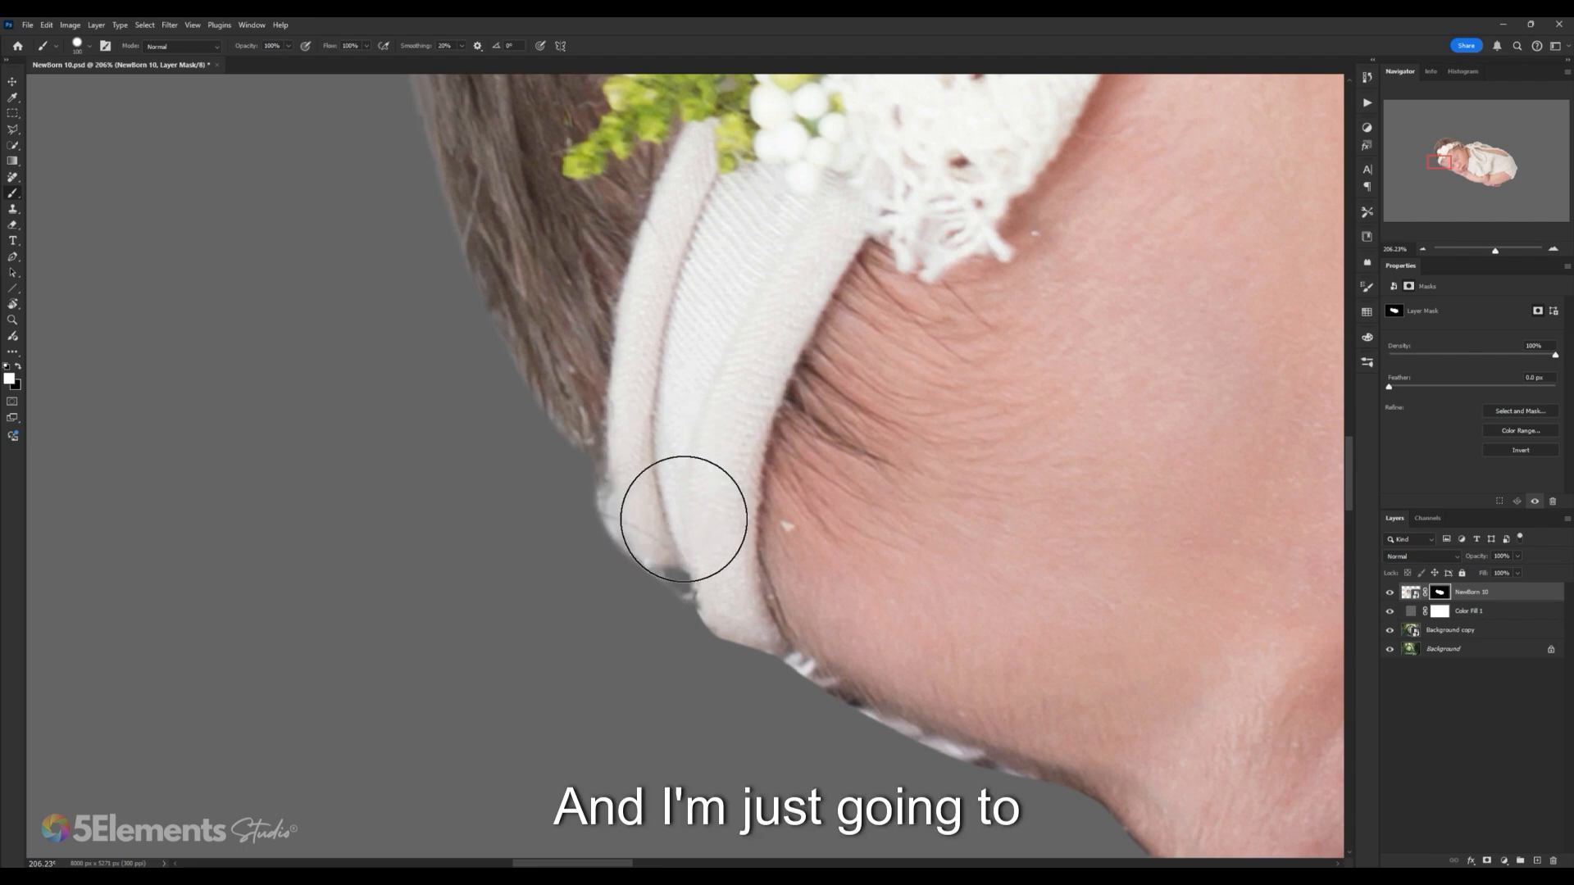
pyautogui.moveTo(684, 519)
pyautogui.mouseDown()
pyautogui.moveTo(728, 573)
pyautogui.moveTo(768, 588)
pyautogui.mouseUp()
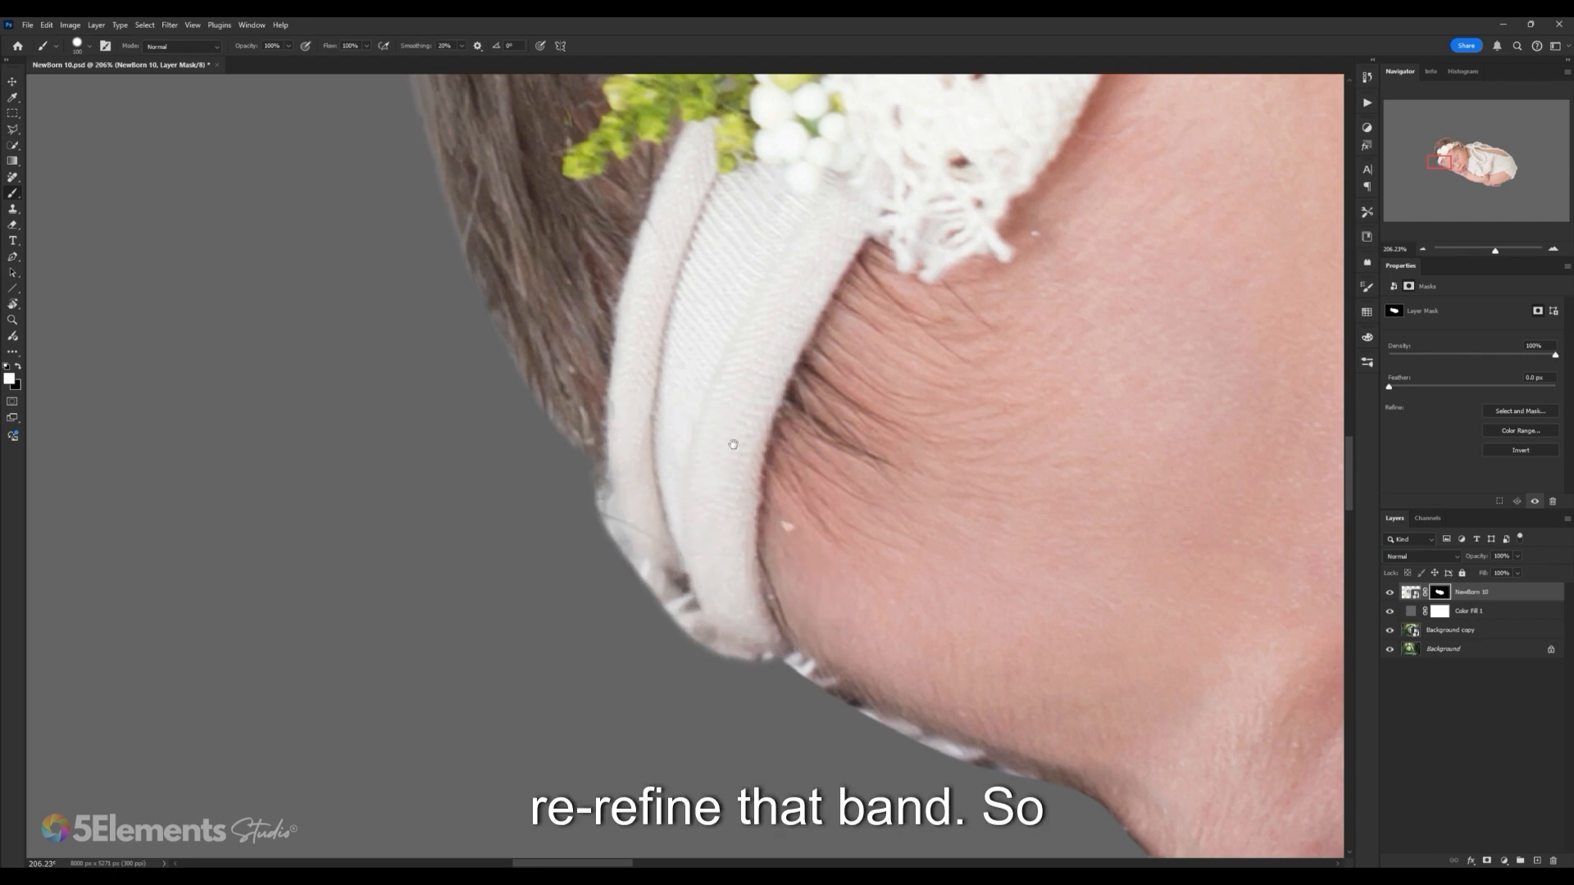
pyautogui.moveTo(733, 443); pyautogui.dragTo(733, 436)
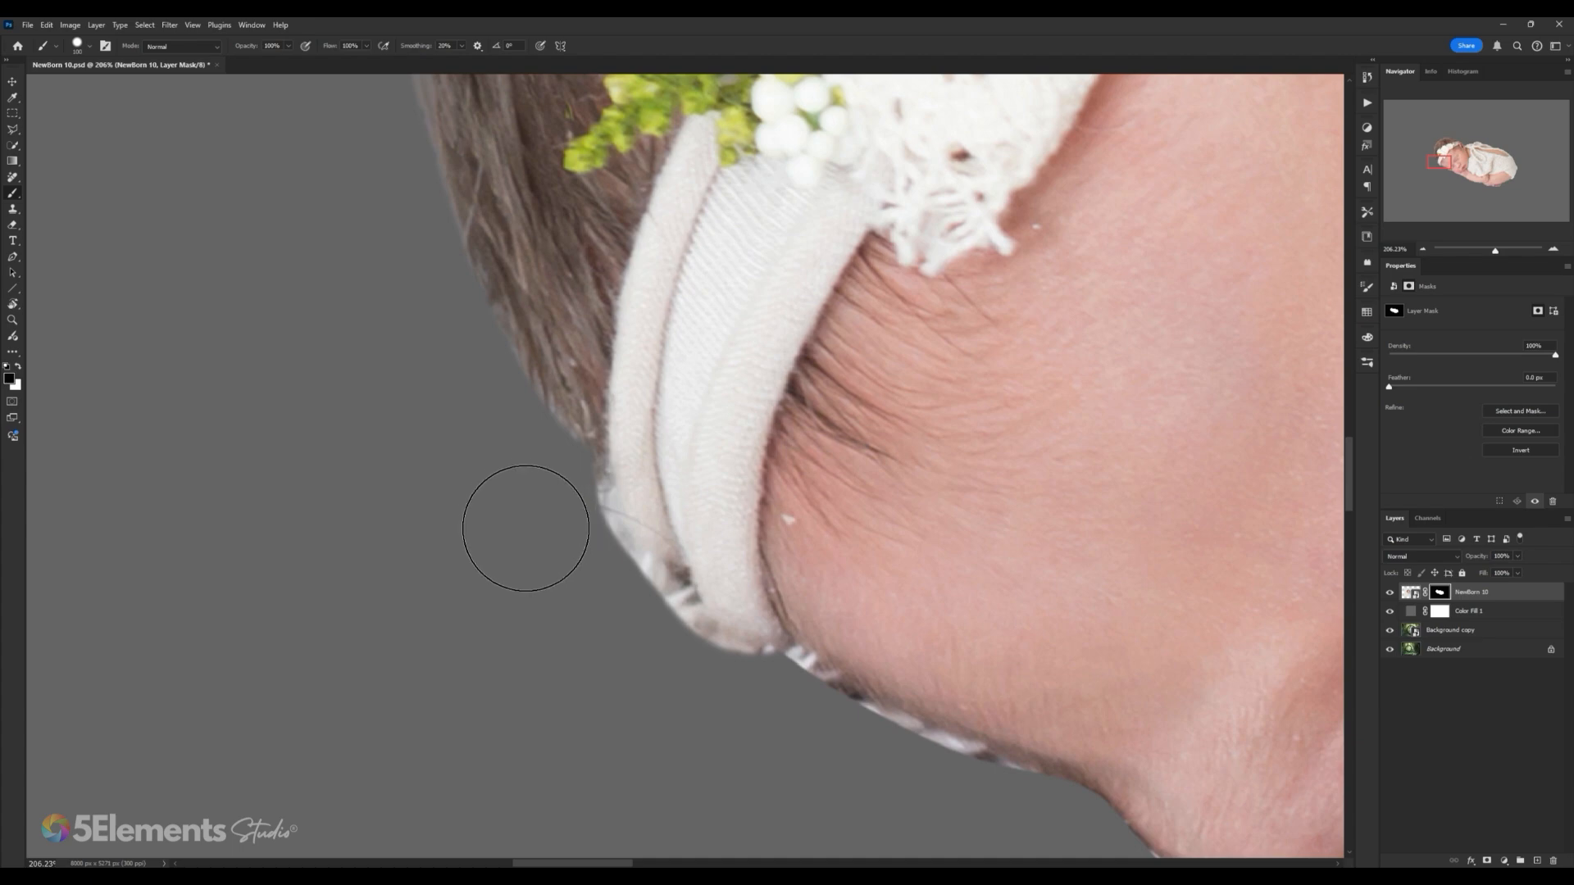
# Step: Use a smaller black brush to trim the surroundings away along the outer edge of the restored headband
pyautogui.press('[')
pyautogui.press('[')
pyautogui.moveTo(556, 492)
pyautogui.mouseDown()
pyautogui.moveTo(572, 545)
pyautogui.moveTo(507, 501)
pyautogui.mouseUp()
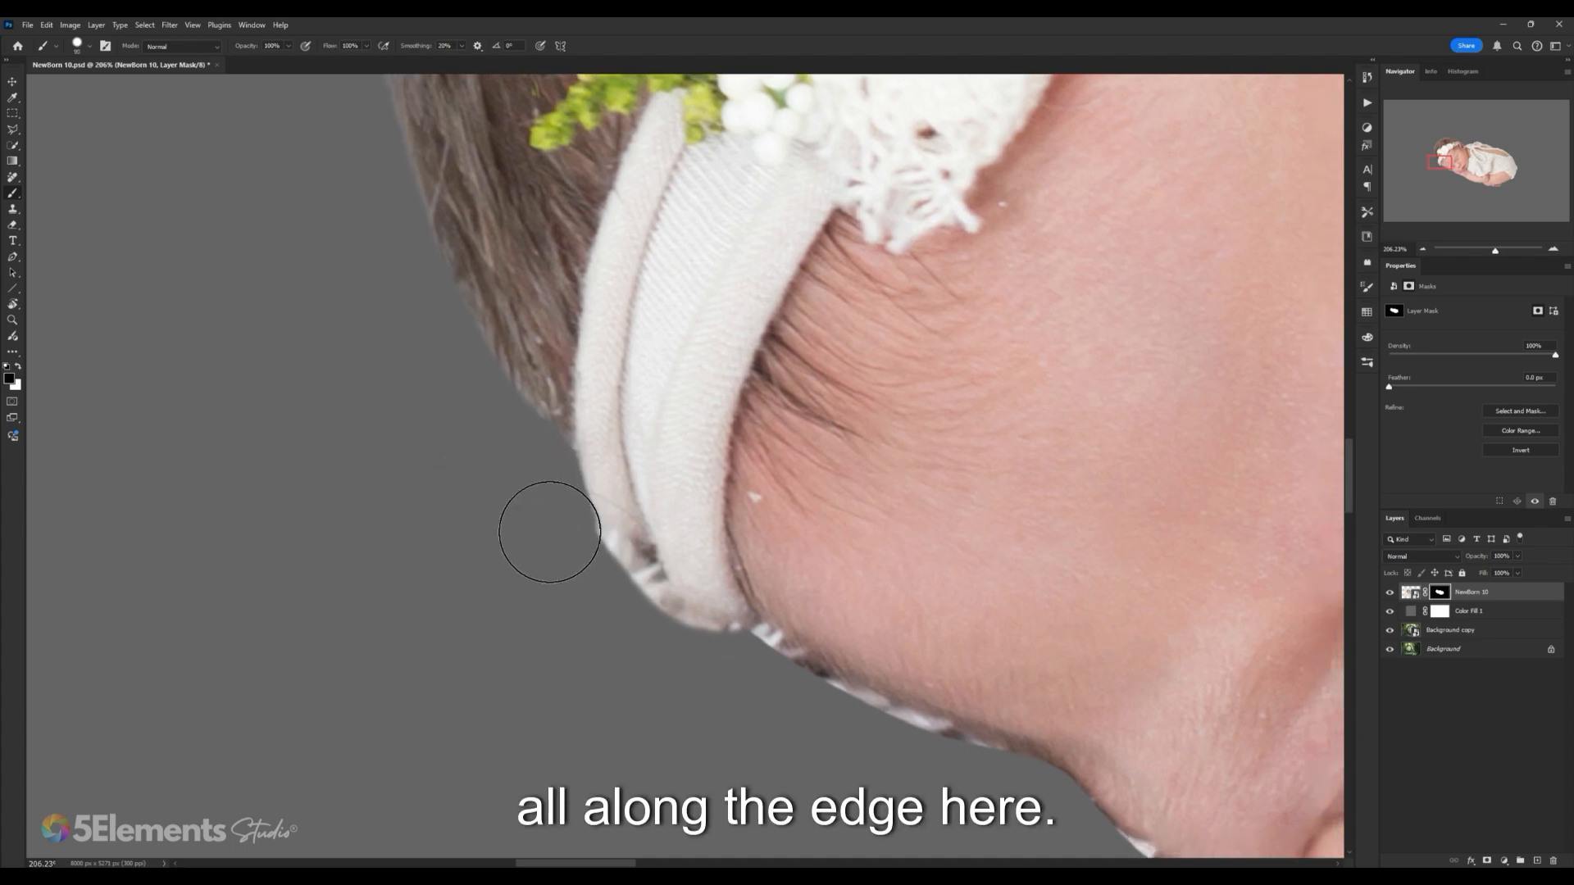
pyautogui.moveTo(574, 561)
pyautogui.mouseDown()
pyautogui.moveTo(583, 572)
pyautogui.moveTo(520, 499)
pyautogui.mouseUp()
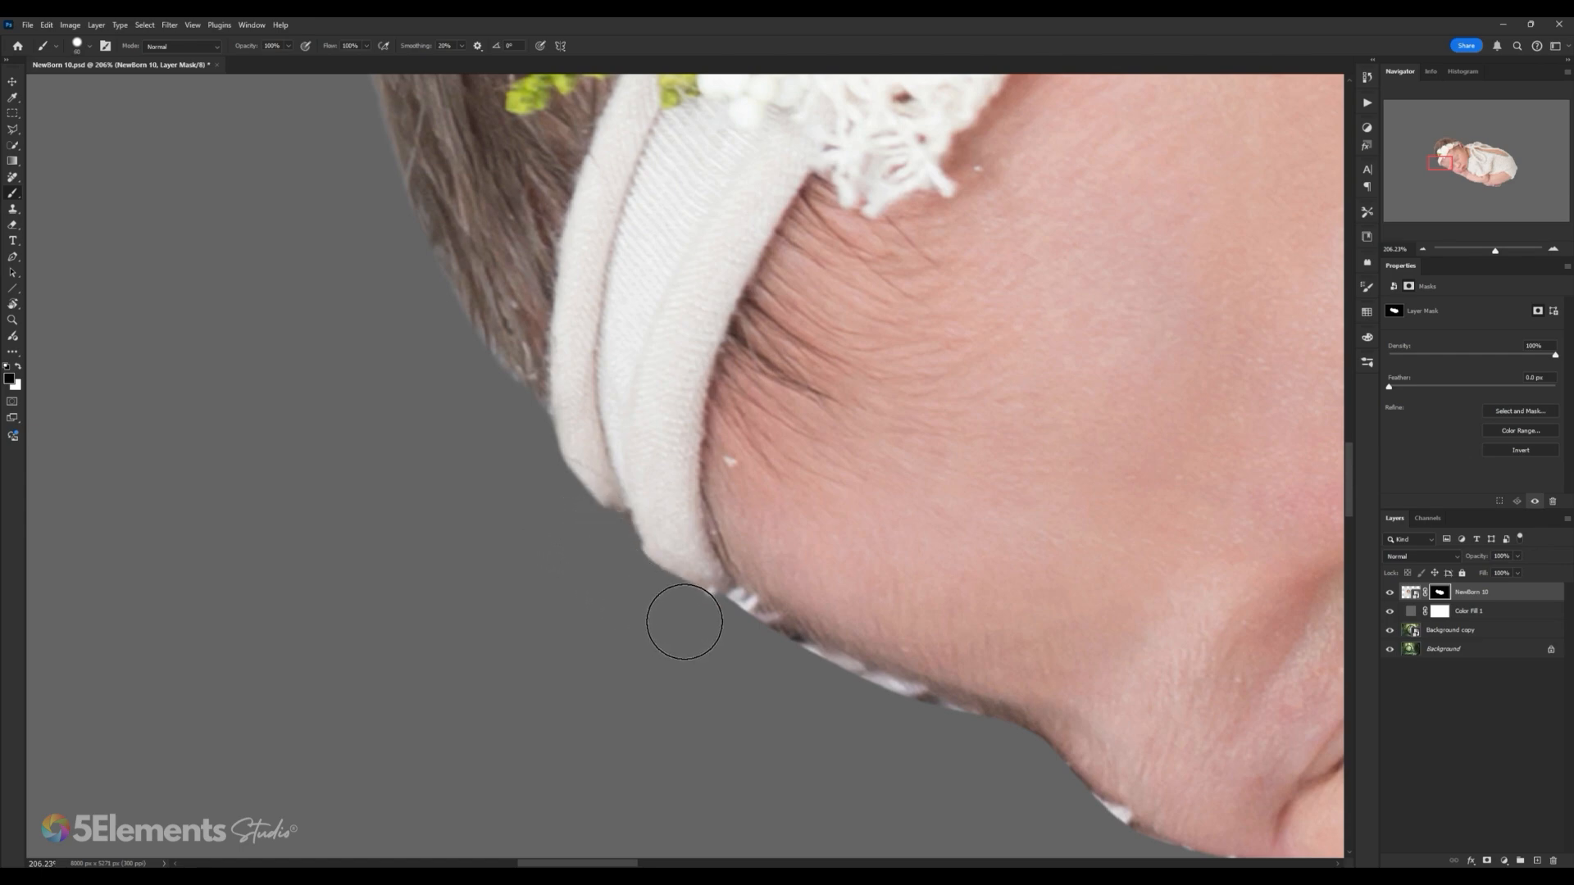
pyautogui.moveTo(715, 636); pyautogui.dragTo(635, 600)
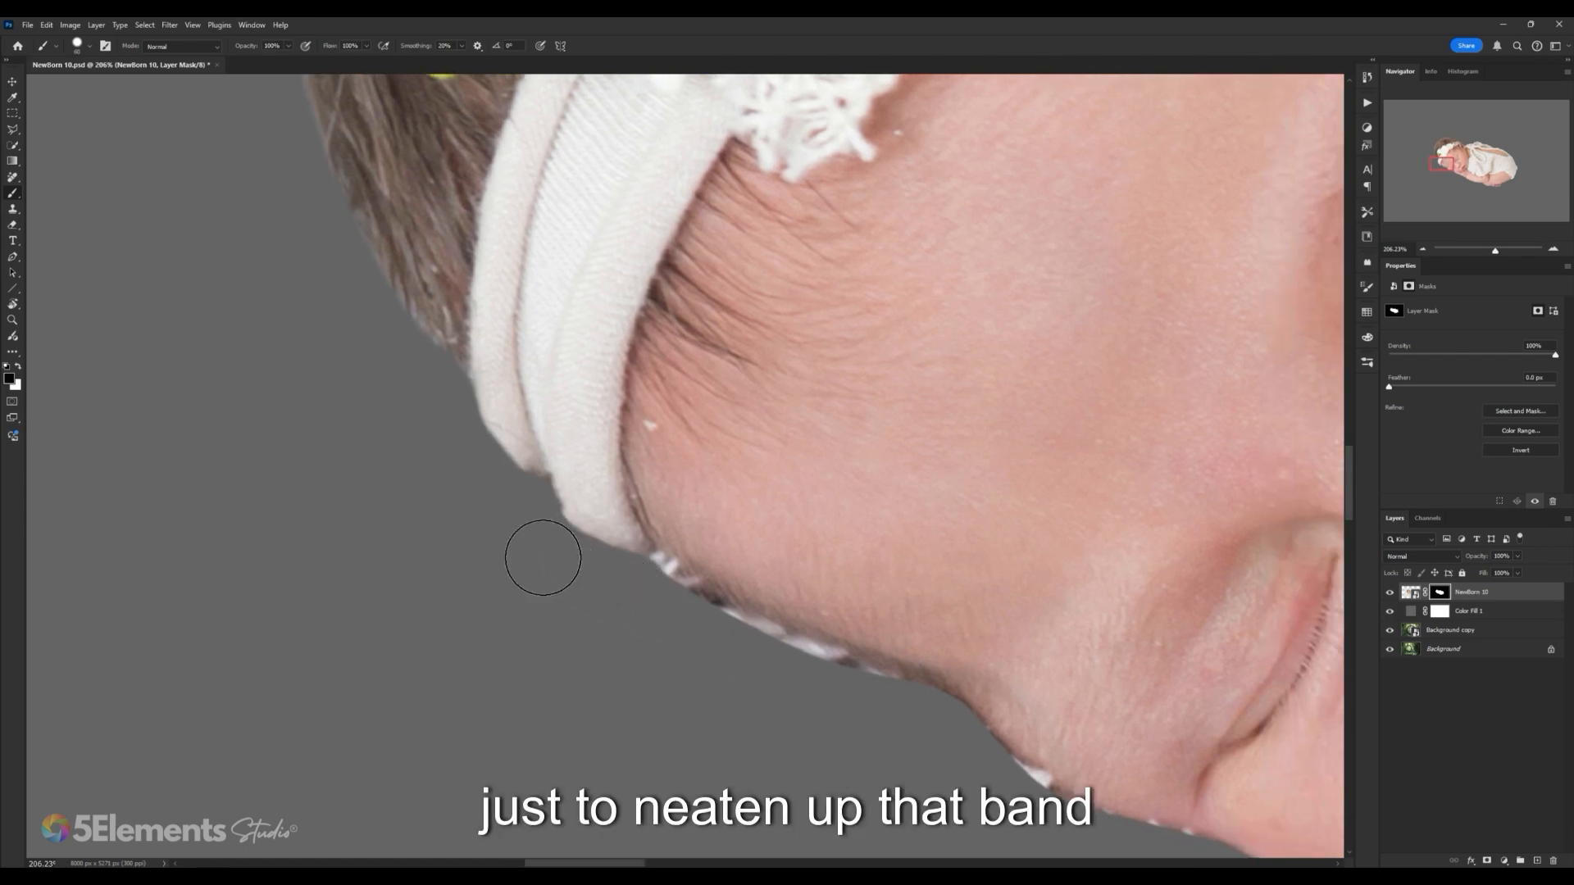
pyautogui.moveTo(511, 508); pyautogui.dragTo(548, 614)
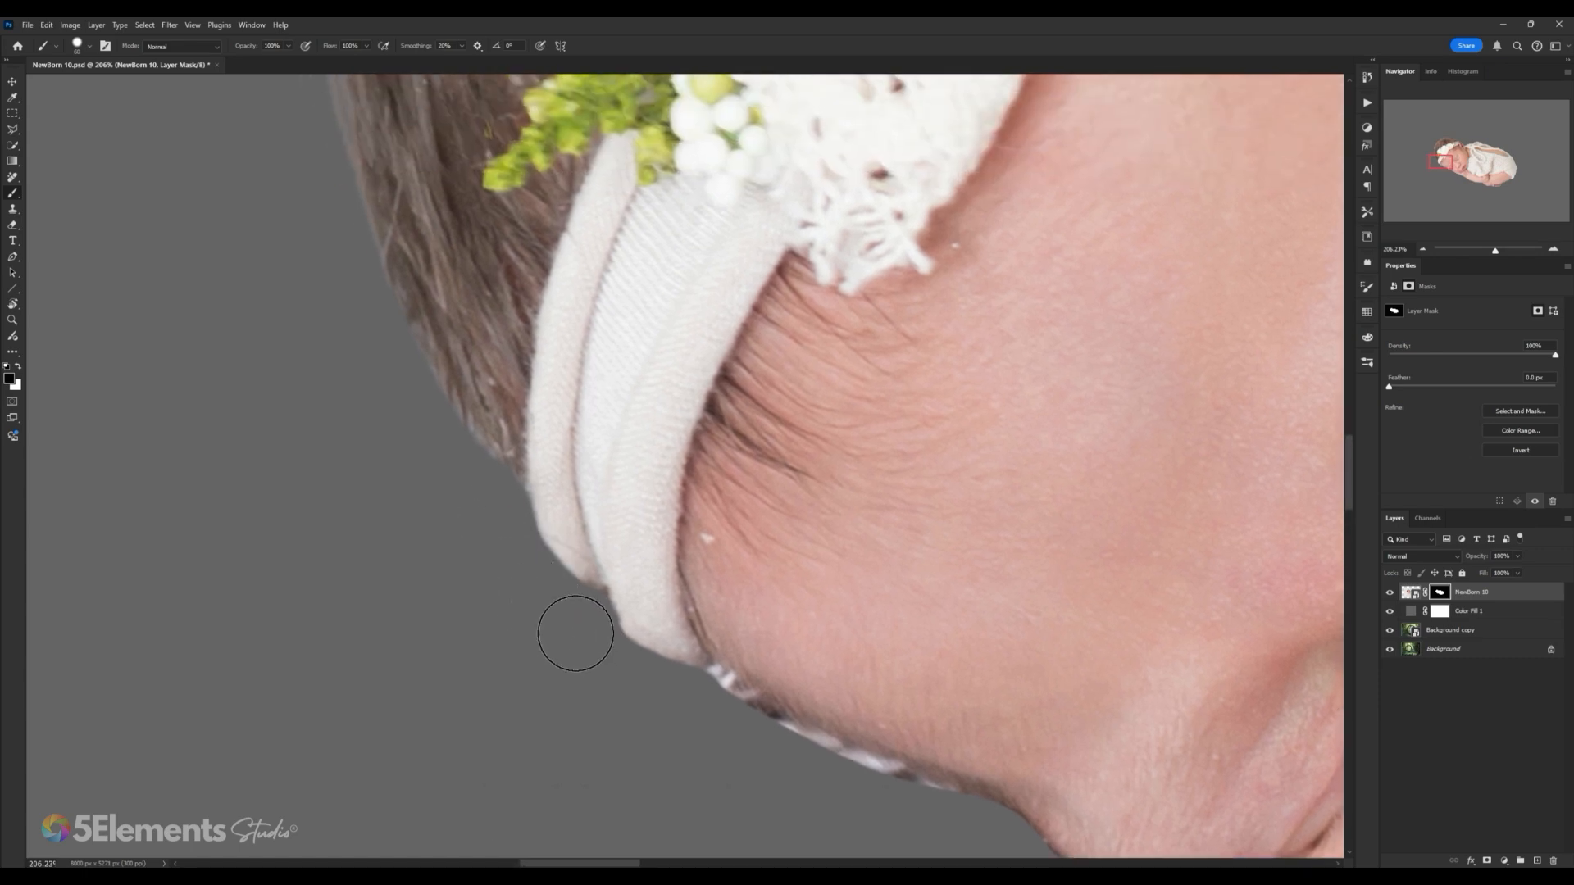
# Step: Refine the mask edge of the hair from the headband up toward the crown, and undo the last stroke
pyautogui.scroll(-5, 481, 531)
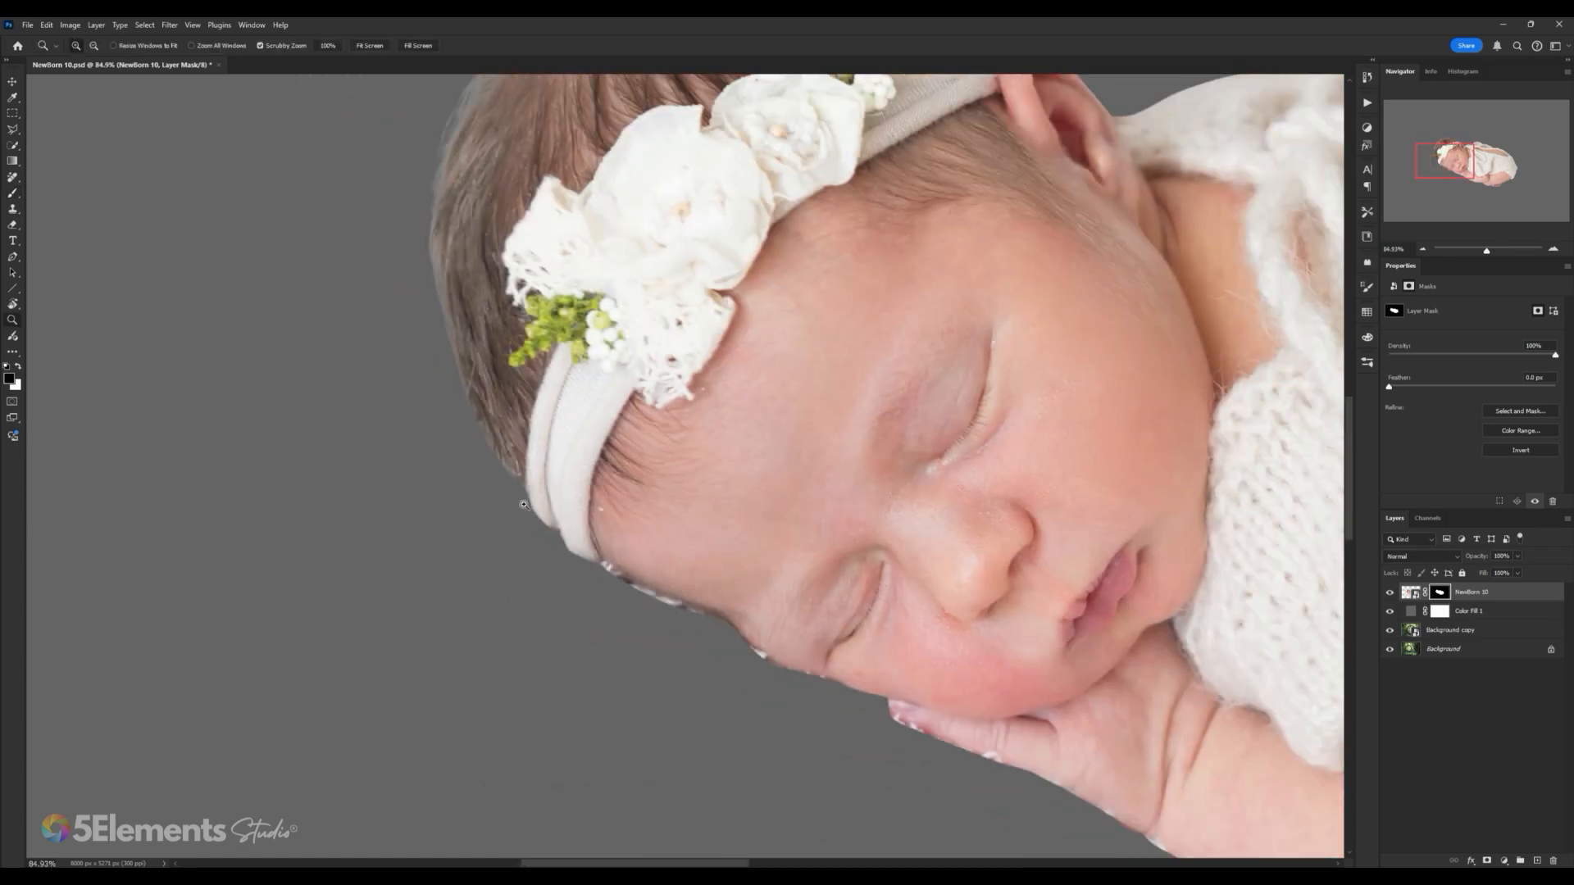
pyautogui.scroll(5, 554, 560)
pyautogui.scroll(2, 554, 560)
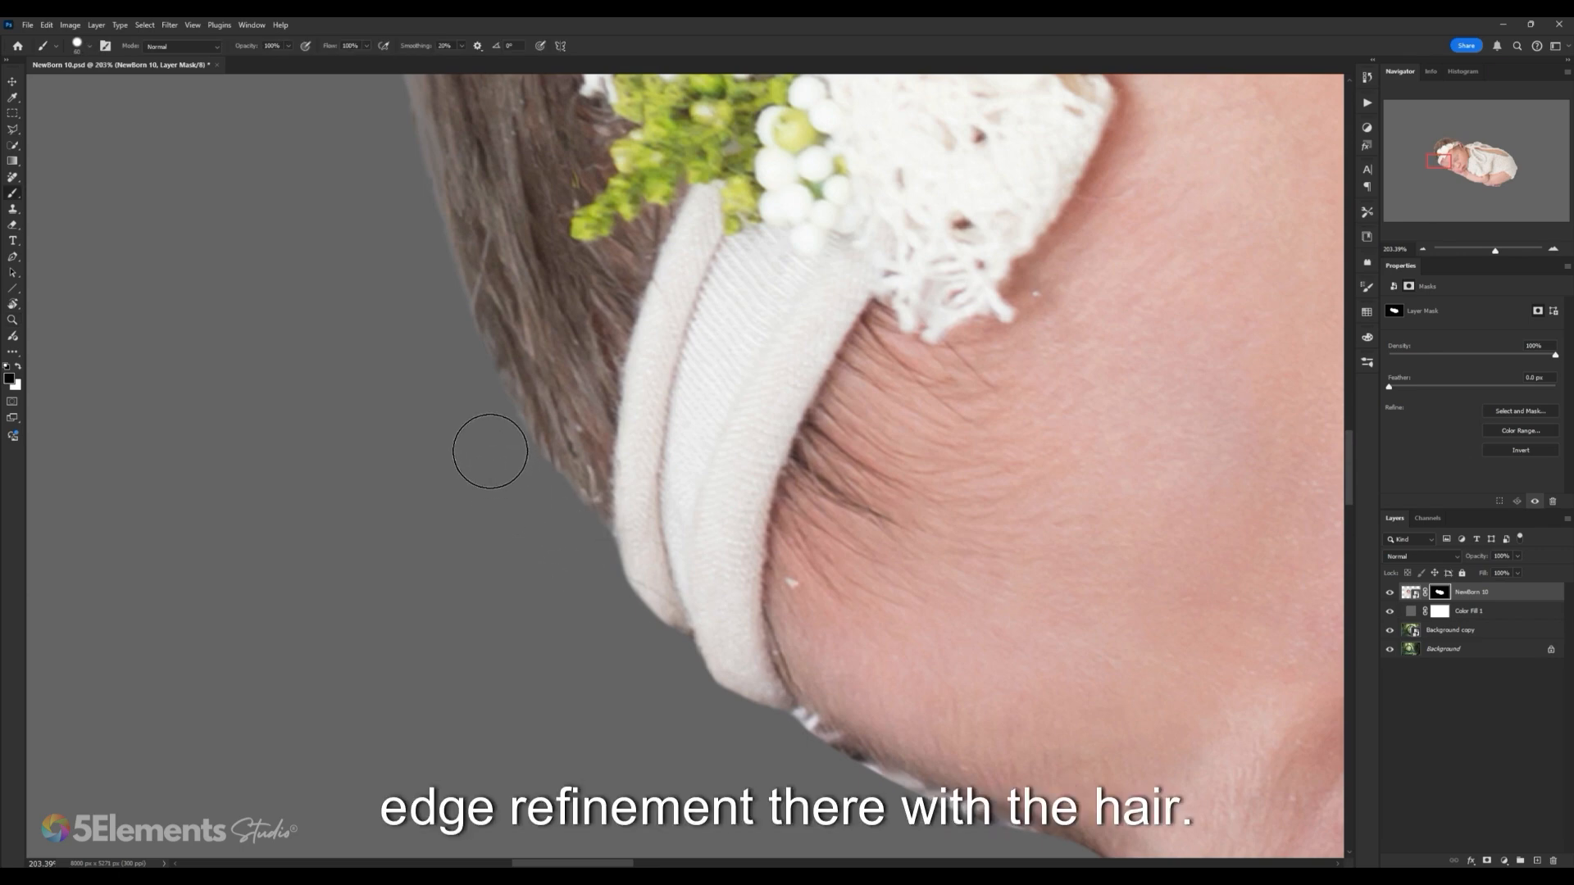
pyautogui.moveTo(497, 461); pyautogui.dragTo(525, 550)
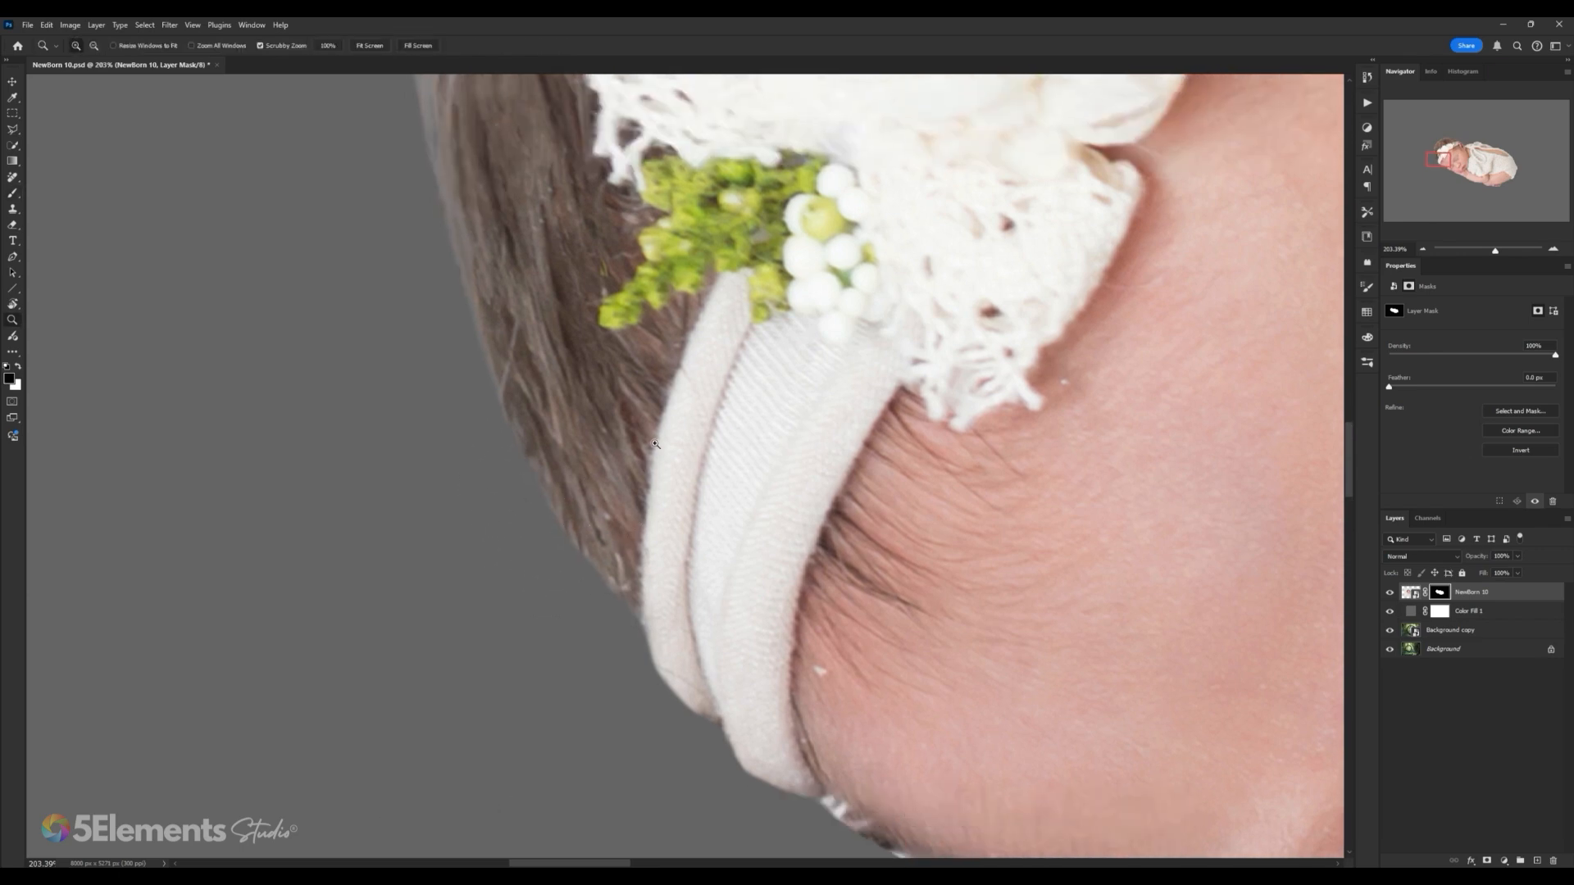
pyautogui.moveTo(633, 481); pyautogui.dragTo(587, 482)
pyautogui.moveTo(630, 221); pyautogui.dragTo(611, 268)
pyautogui.moveTo(612, 269); pyautogui.dragTo(598, 380)
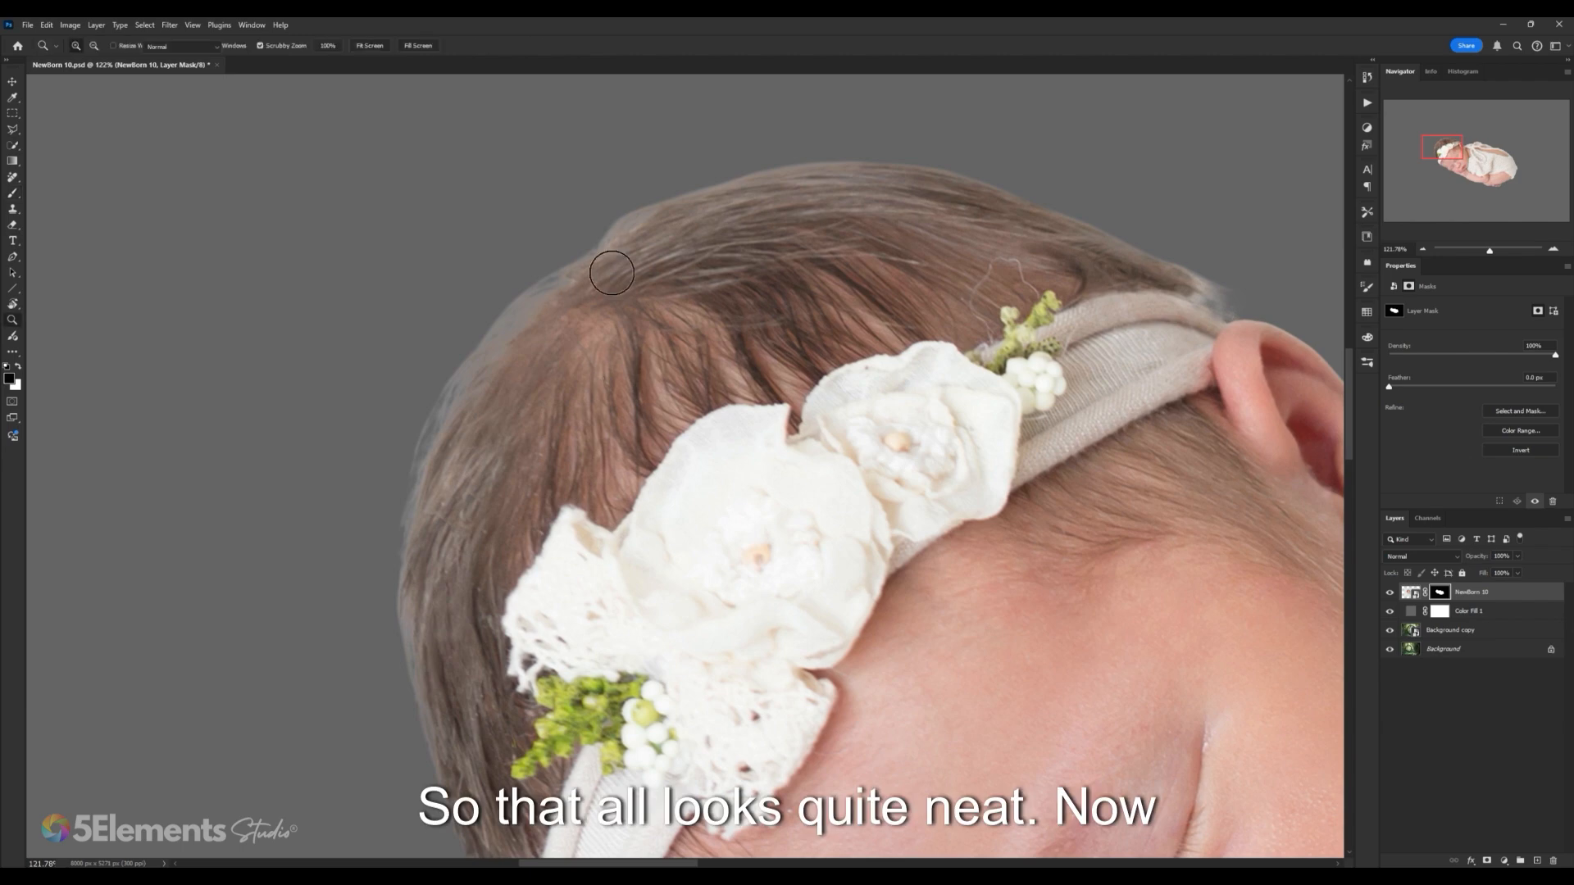
pyautogui.moveTo(661, 258)
pyautogui.mouseDown()
pyautogui.moveTo(629, 259)
pyautogui.moveTo(604, 306)
pyautogui.moveTo(636, 284)
pyautogui.moveTo(599, 349)
pyautogui.moveTo(645, 301)
pyautogui.moveTo(621, 312)
pyautogui.mouseUp()
pyautogui.hotkey('ctrl', 'z')
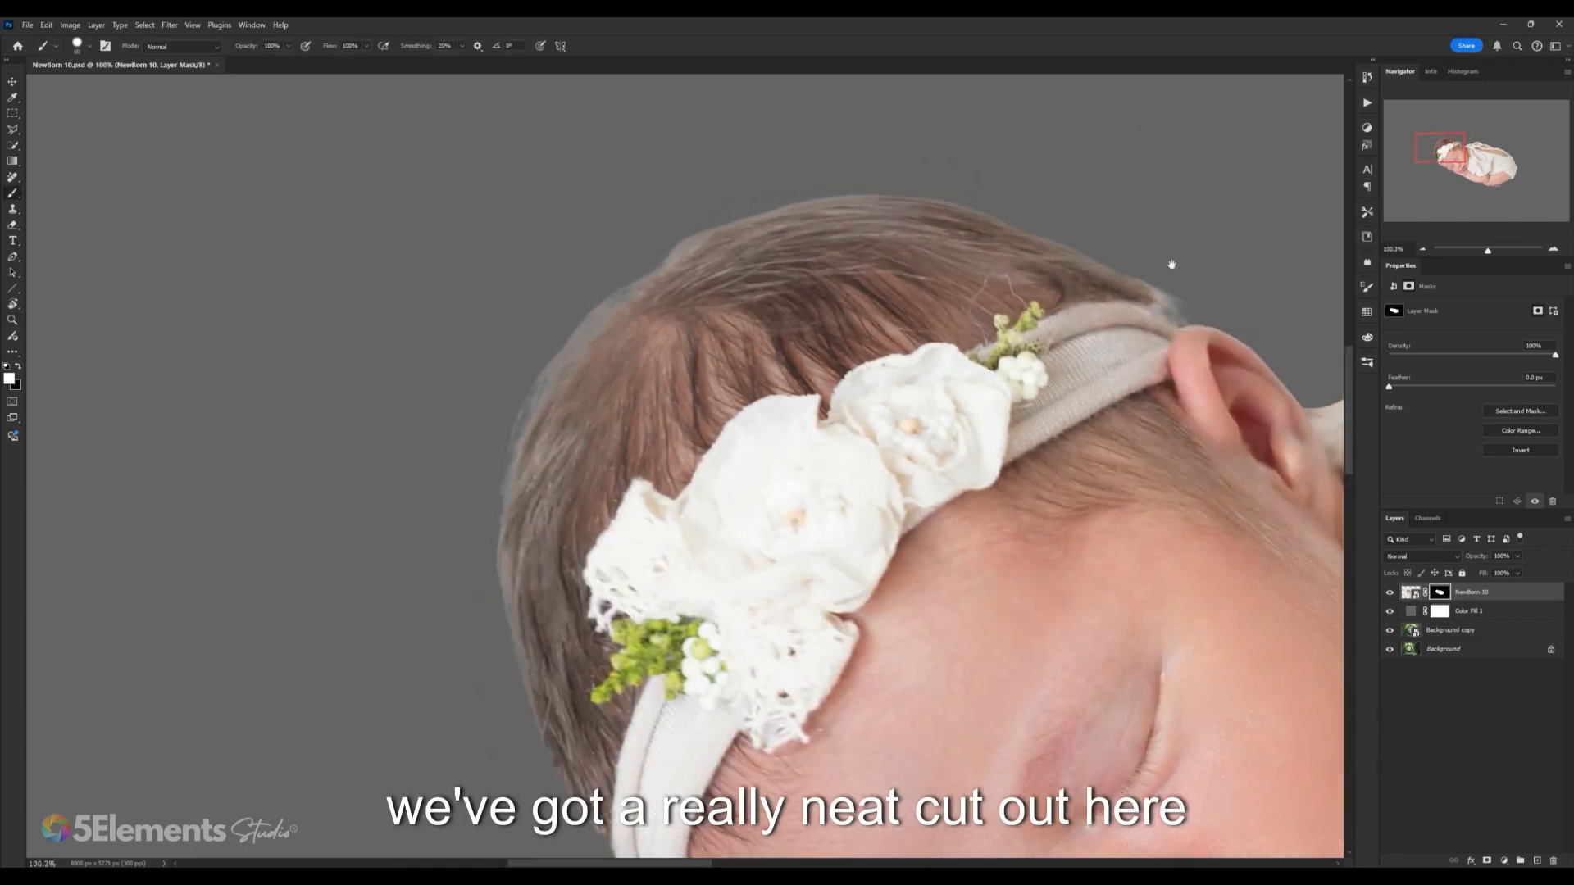
# Step: Mask out the stray hair above the ear where the headband meets it, keeping the headband's edge intact
pyautogui.moveTo(1169, 264); pyautogui.dragTo(787, 249)
pyautogui.press('x')
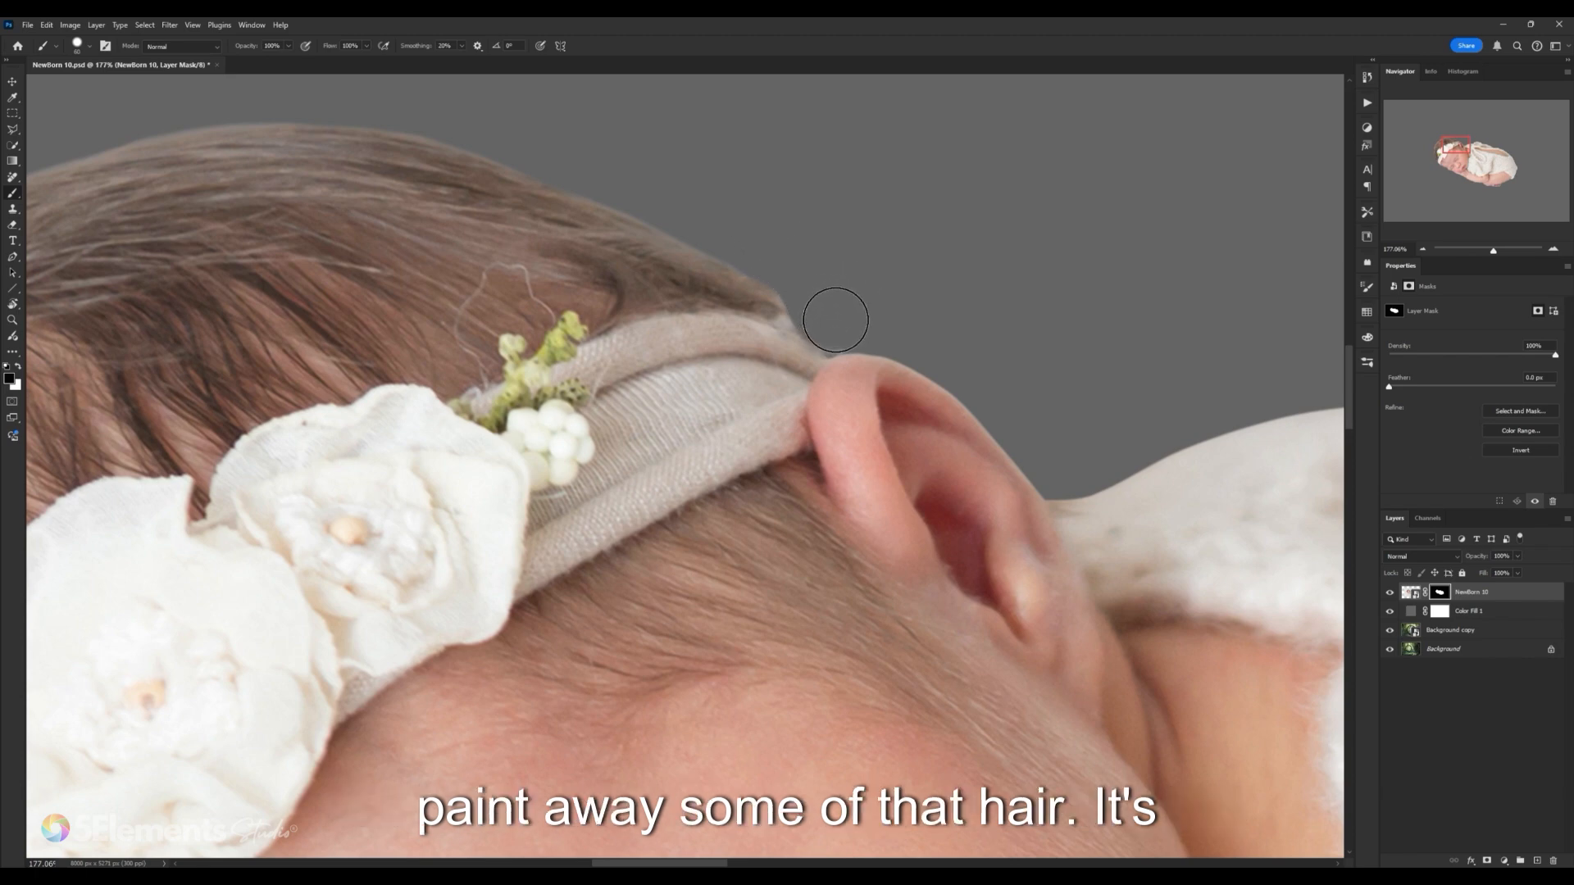
pyautogui.press('x')
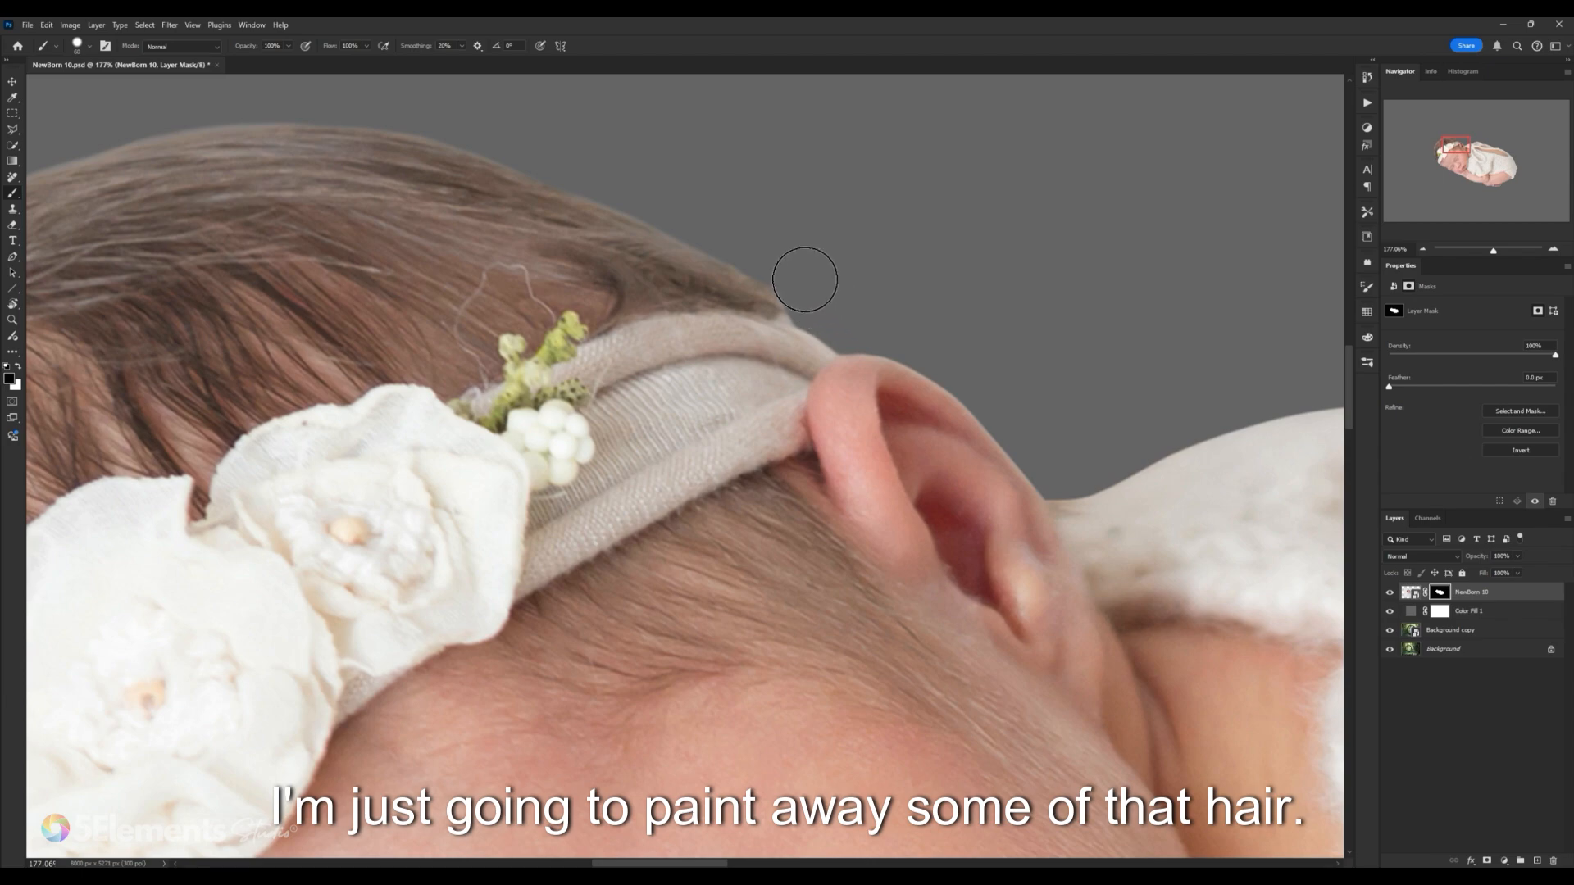
pyautogui.moveTo(892, 300); pyautogui.dragTo(807, 295)
# Step: Examine the remaining cutout edges around the knitted outfit, legs, toes and arm for leftover background
pyautogui.moveTo(928, 338); pyautogui.dragTo(778, 338)
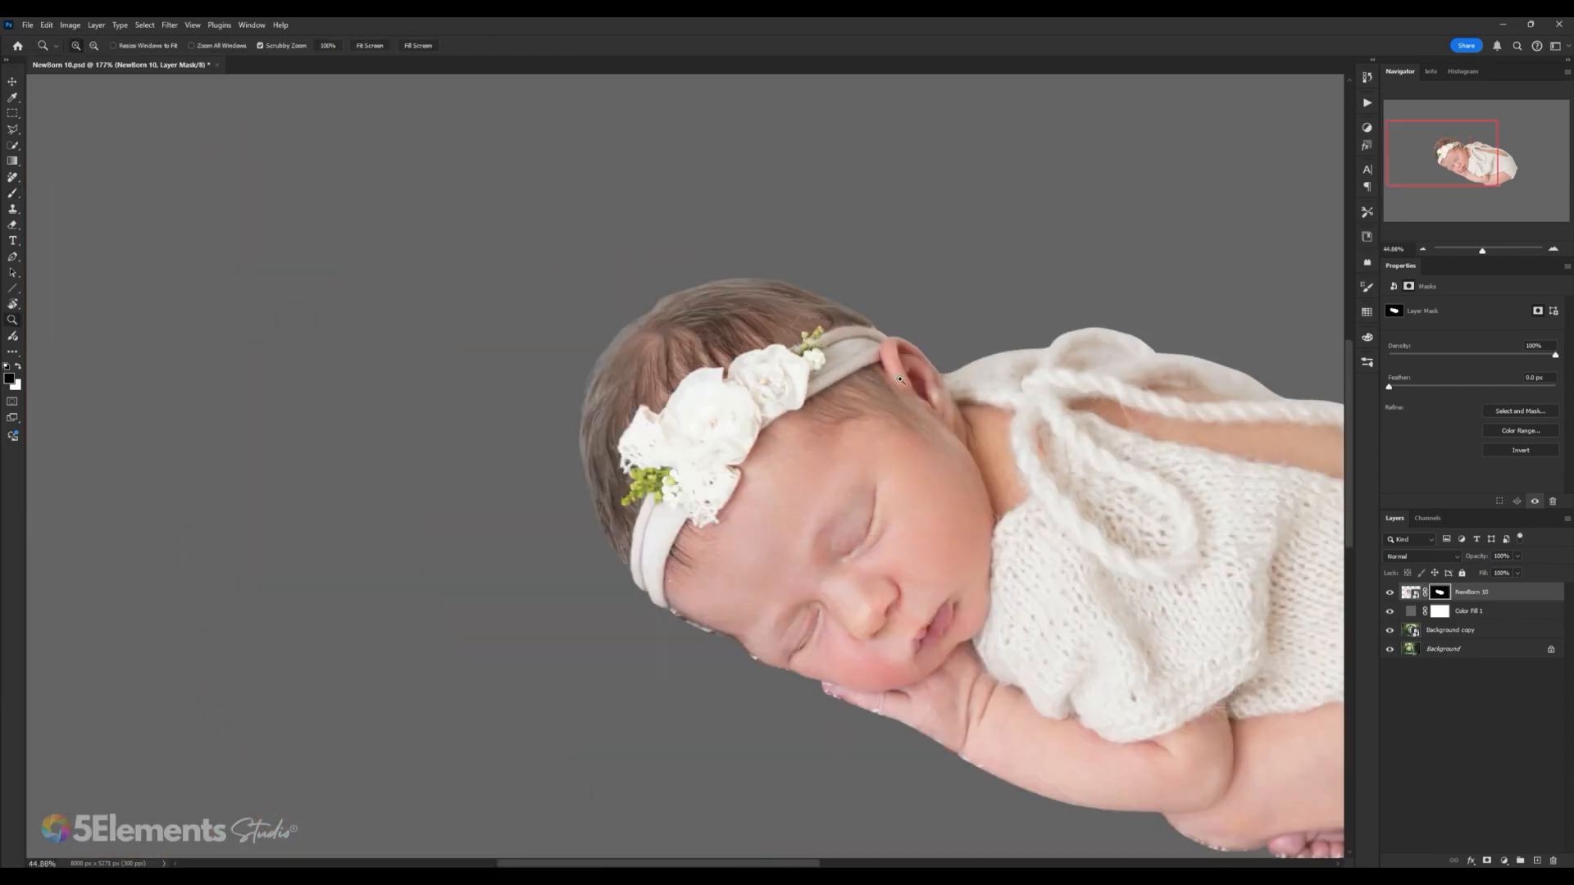
pyautogui.moveTo(1046, 361); pyautogui.dragTo(715, 347)
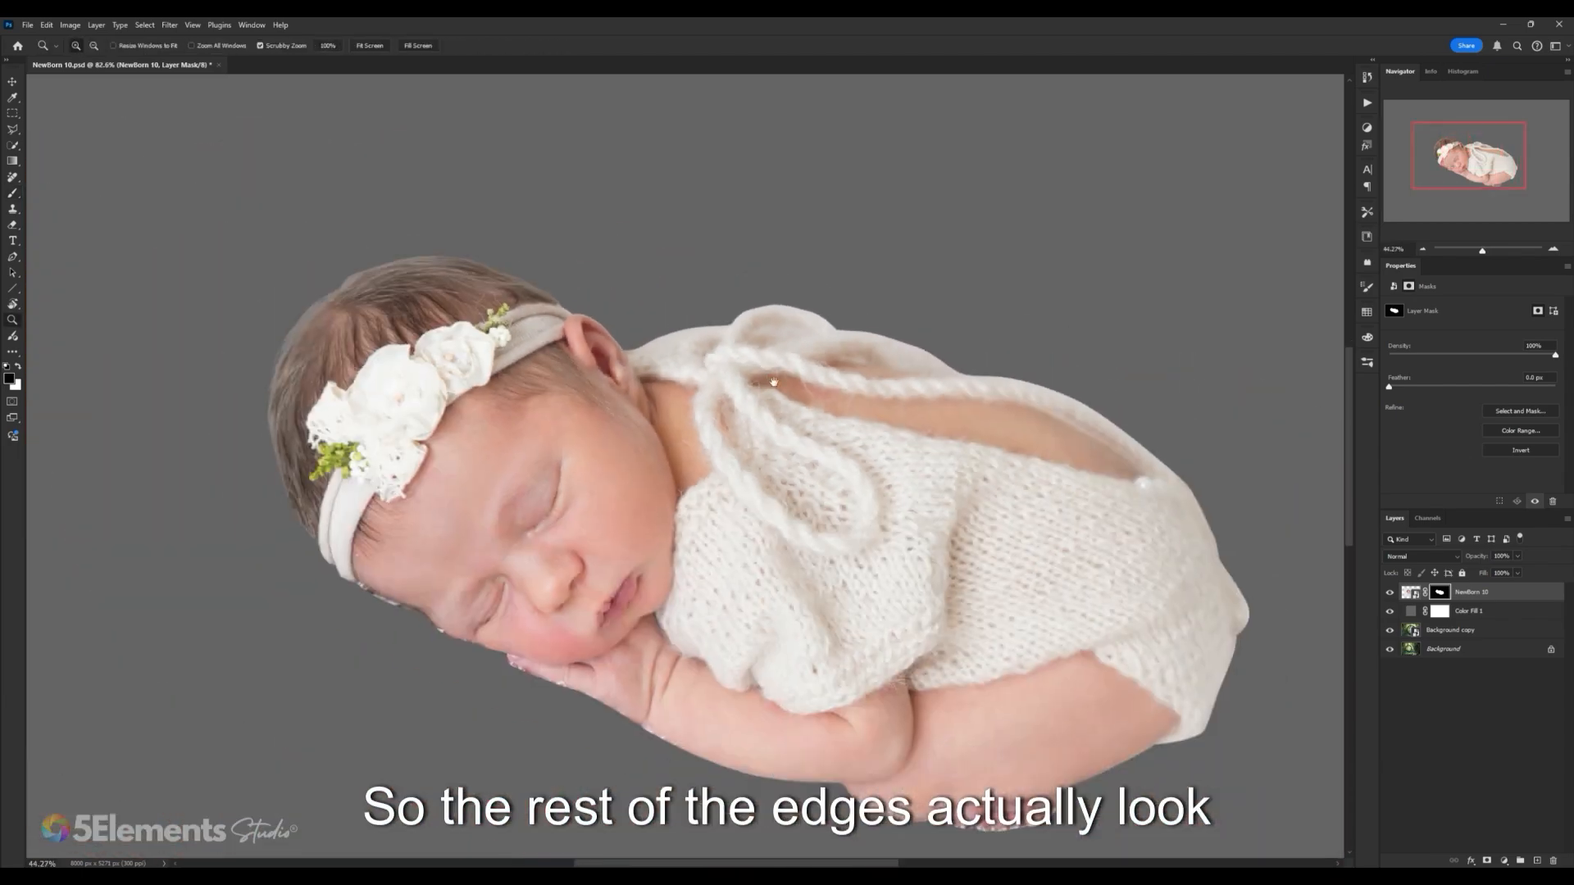
pyautogui.moveTo(835, 481); pyautogui.dragTo(724, 323)
pyautogui.moveTo(856, 576)
pyautogui.mouseDown()
pyautogui.moveTo(915, 579)
pyautogui.moveTo(820, 387)
pyautogui.mouseUp()
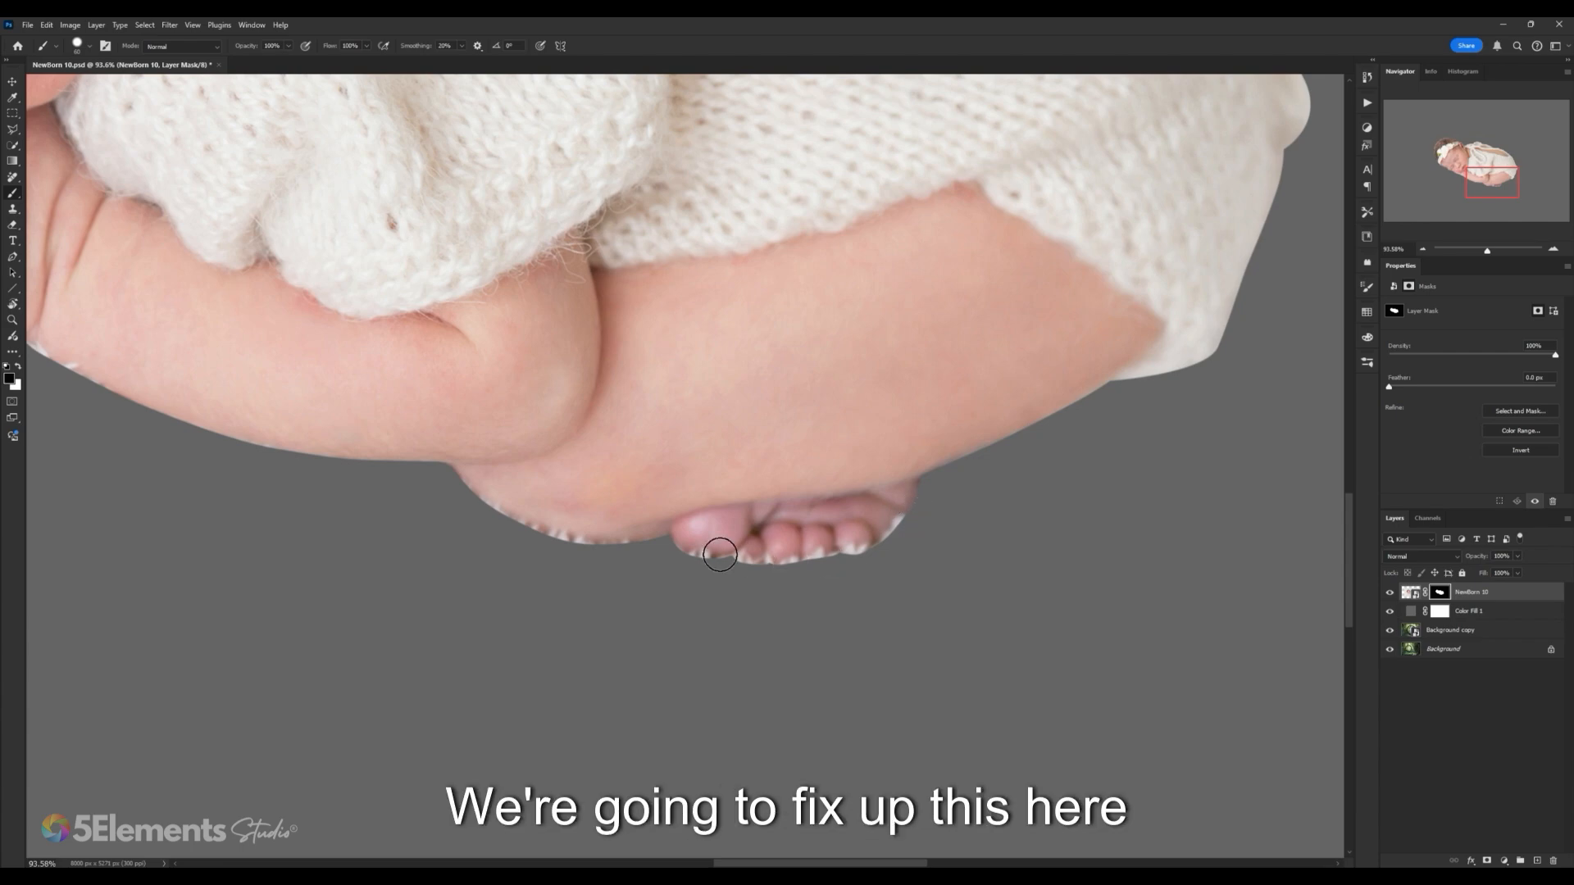
pyautogui.moveTo(679, 445); pyautogui.dragTo(606, 445)
pyautogui.moveTo(561, 310); pyautogui.dragTo(745, 422)
pyautogui.moveTo(573, 288); pyautogui.dragTo(552, 289)
pyautogui.moveTo(592, 313); pyautogui.dragTo(649, 339)
# Step: Check the mask edges around the toes, cheek, forehead and headband for leftover background, and save the document
pyautogui.moveTo(507, 370); pyautogui.dragTo(589, 372)
pyautogui.moveTo(512, 562); pyautogui.dragTo(551, 563)
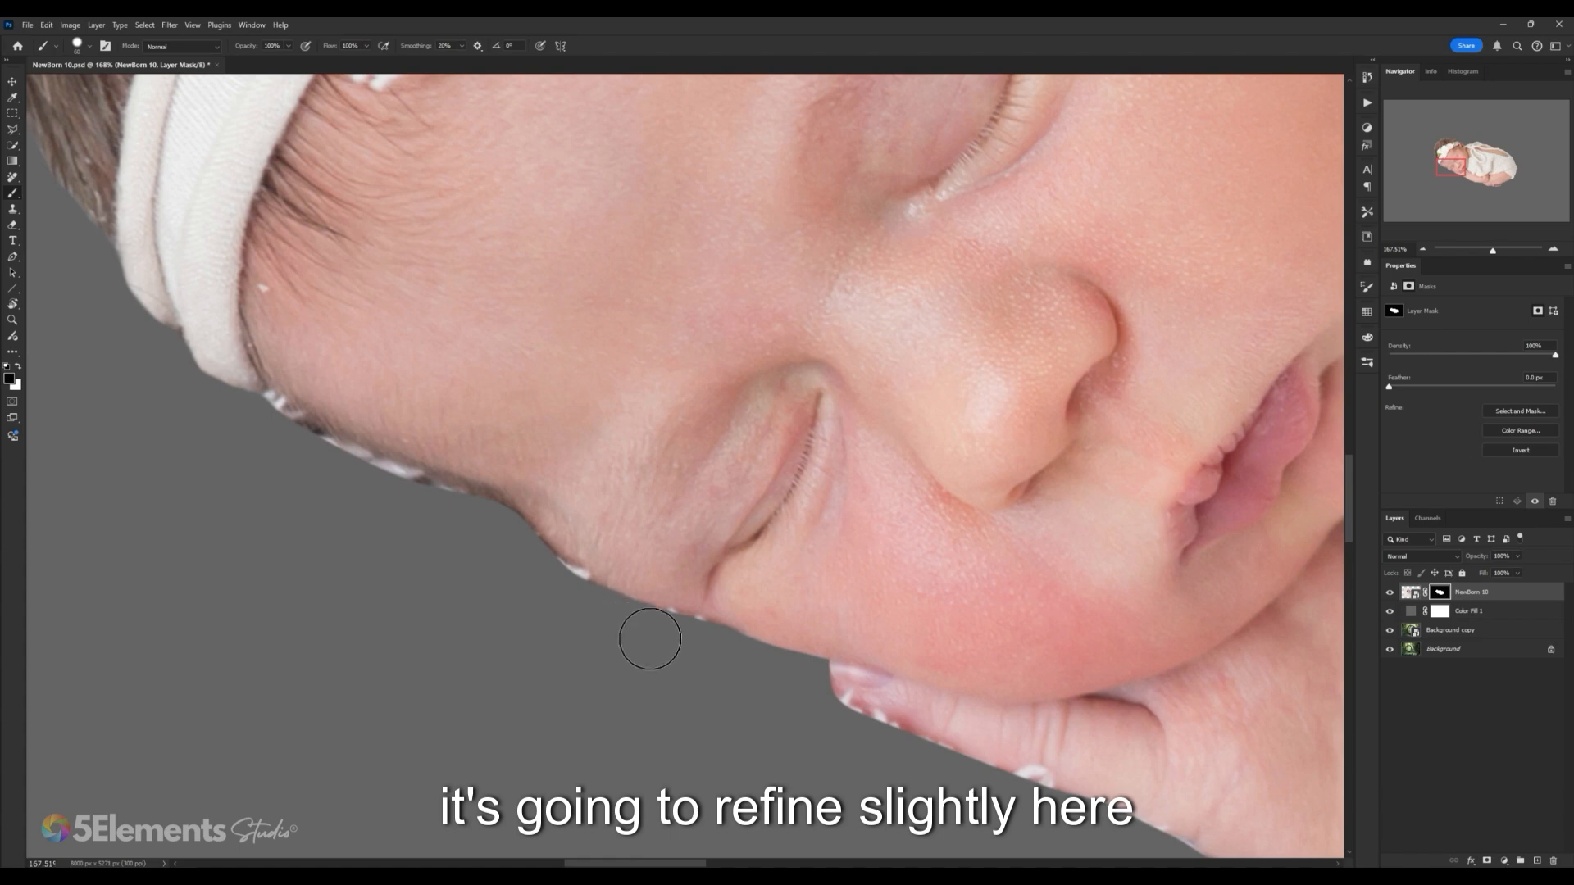
pyautogui.moveTo(583, 588); pyautogui.dragTo(625, 614)
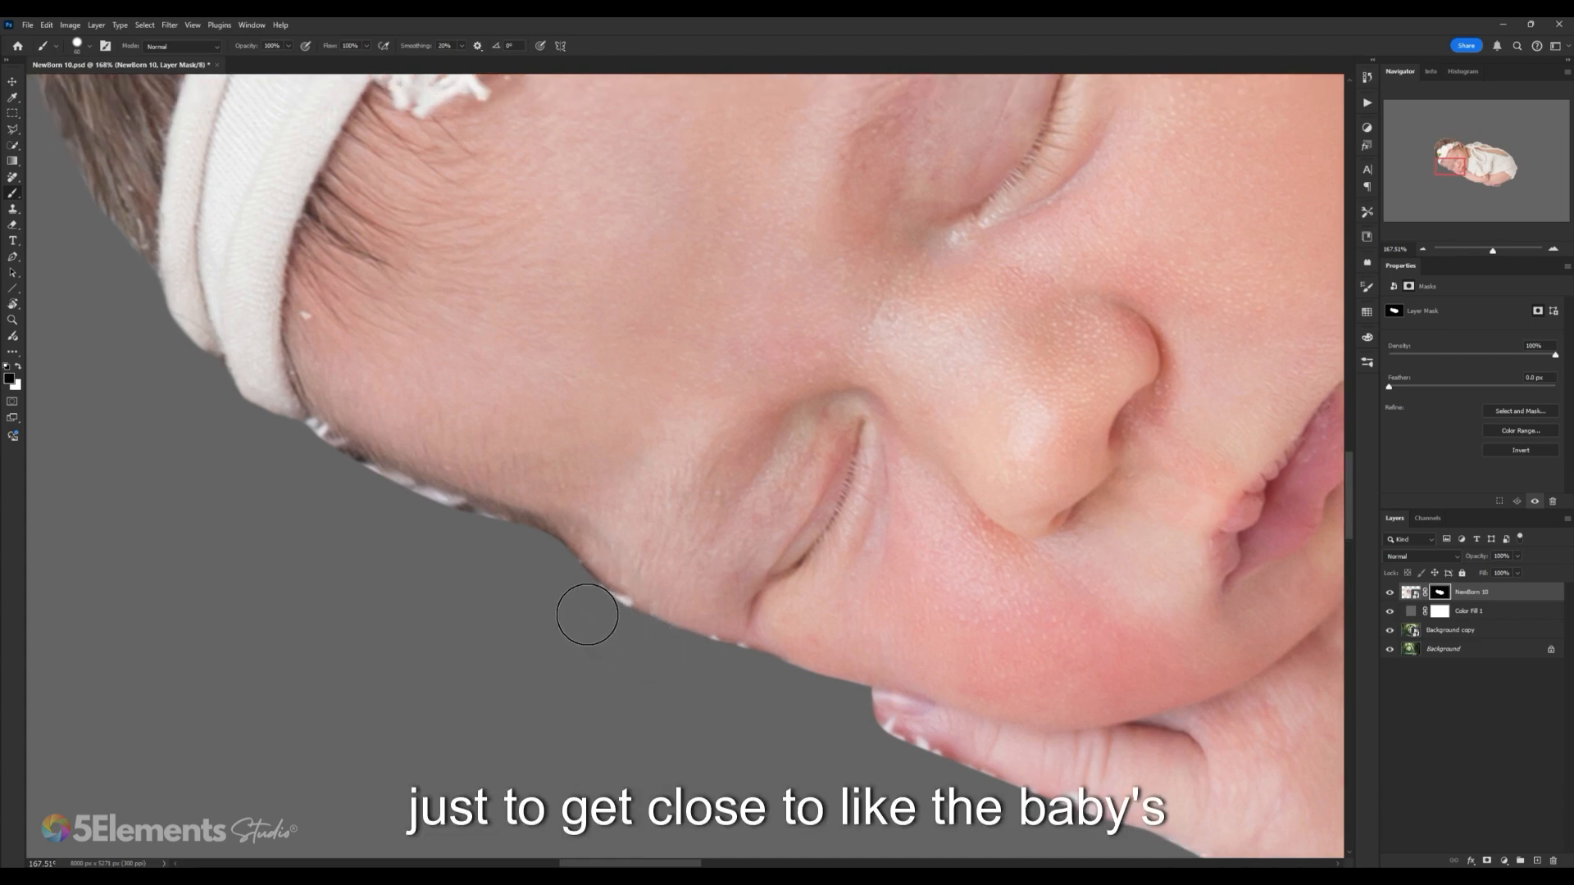
pyautogui.moveTo(509, 548); pyautogui.dragTo(569, 565)
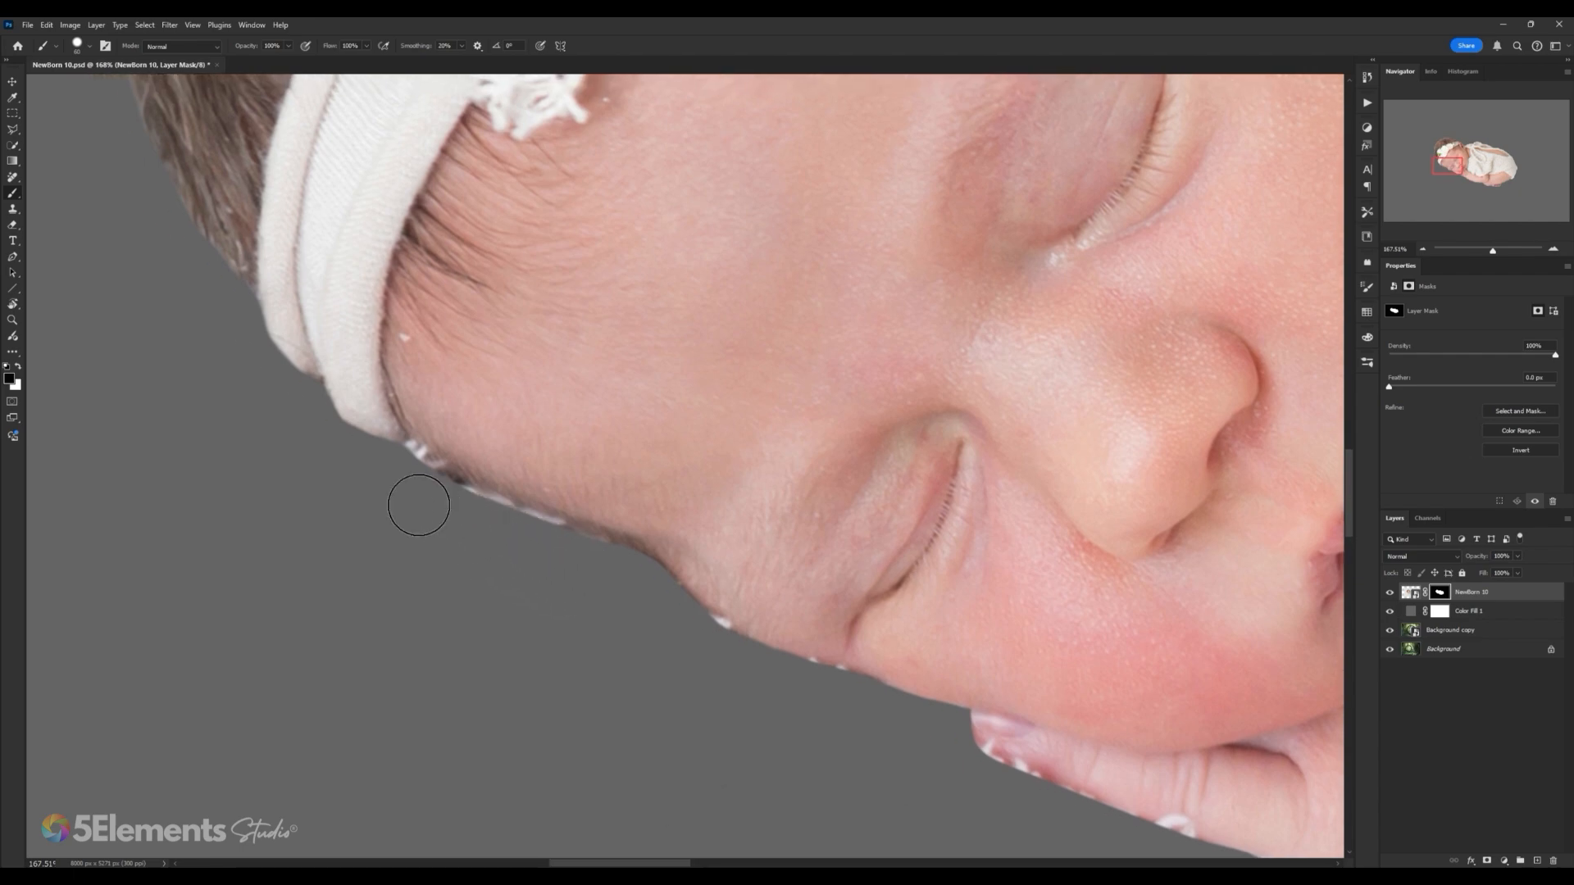
pyautogui.moveTo(601, 476); pyautogui.dragTo(518, 529)
pyautogui.moveTo(840, 436); pyautogui.dragTo(814, 439)
pyautogui.moveTo(813, 436); pyautogui.dragTo(756, 354)
pyautogui.moveTo(459, 282); pyautogui.dragTo(504, 272)
pyautogui.hotkey('ctrl', 's')
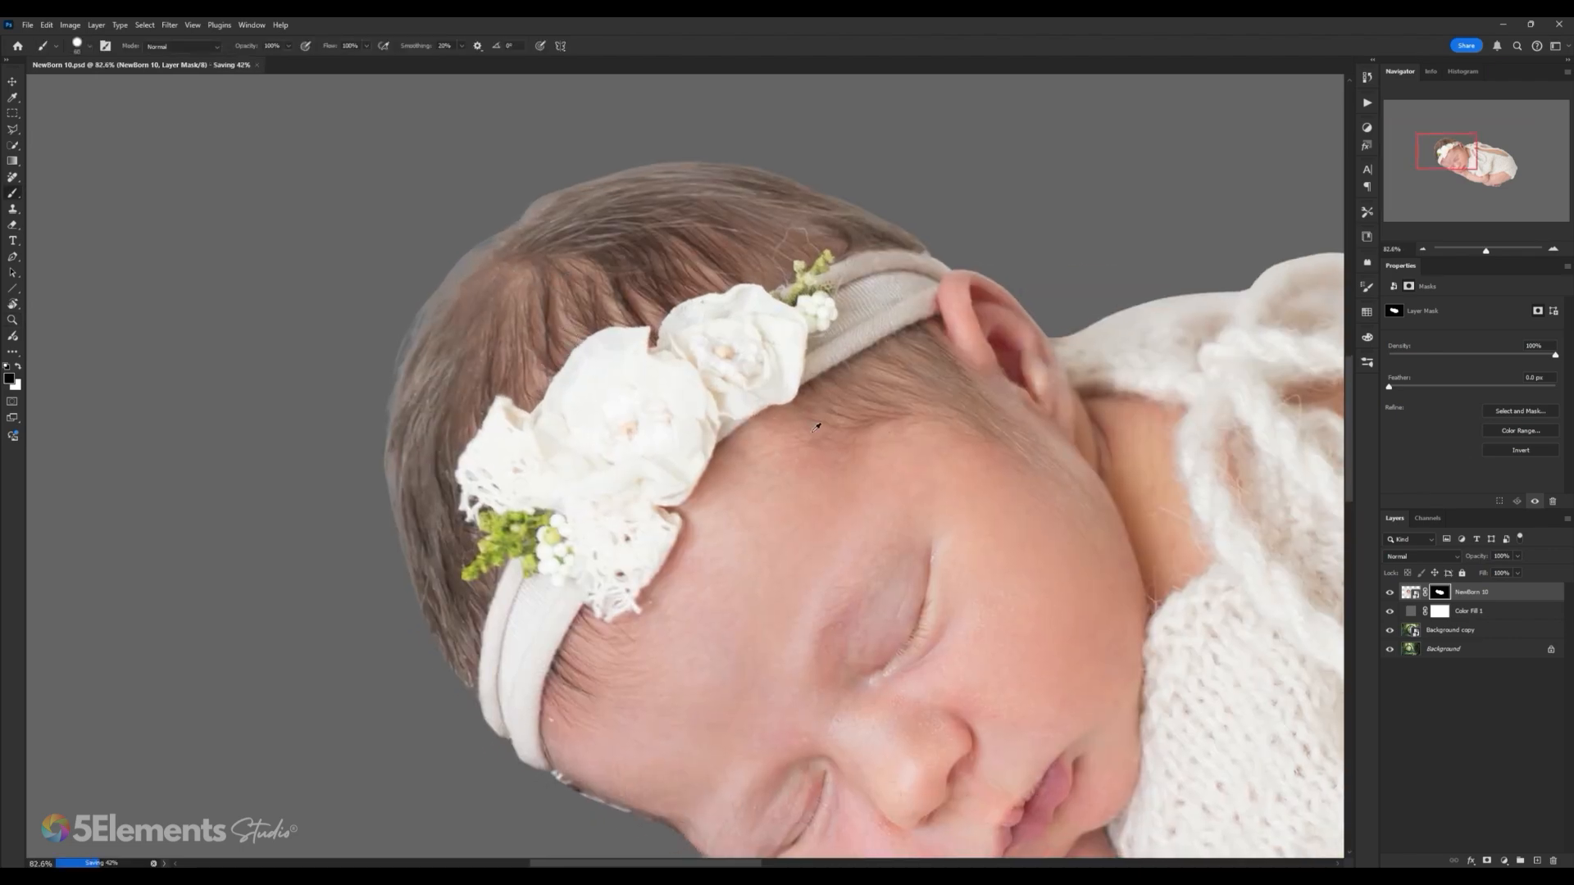
# Step: Compare the baby's cutout against the forest background by temporarily hiding the gray color fill layer, and inspect the hair edge
pyautogui.moveTo(816, 428); pyautogui.dragTo(750, 426)
pyautogui.moveTo(845, 451); pyautogui.dragTo(721, 399)
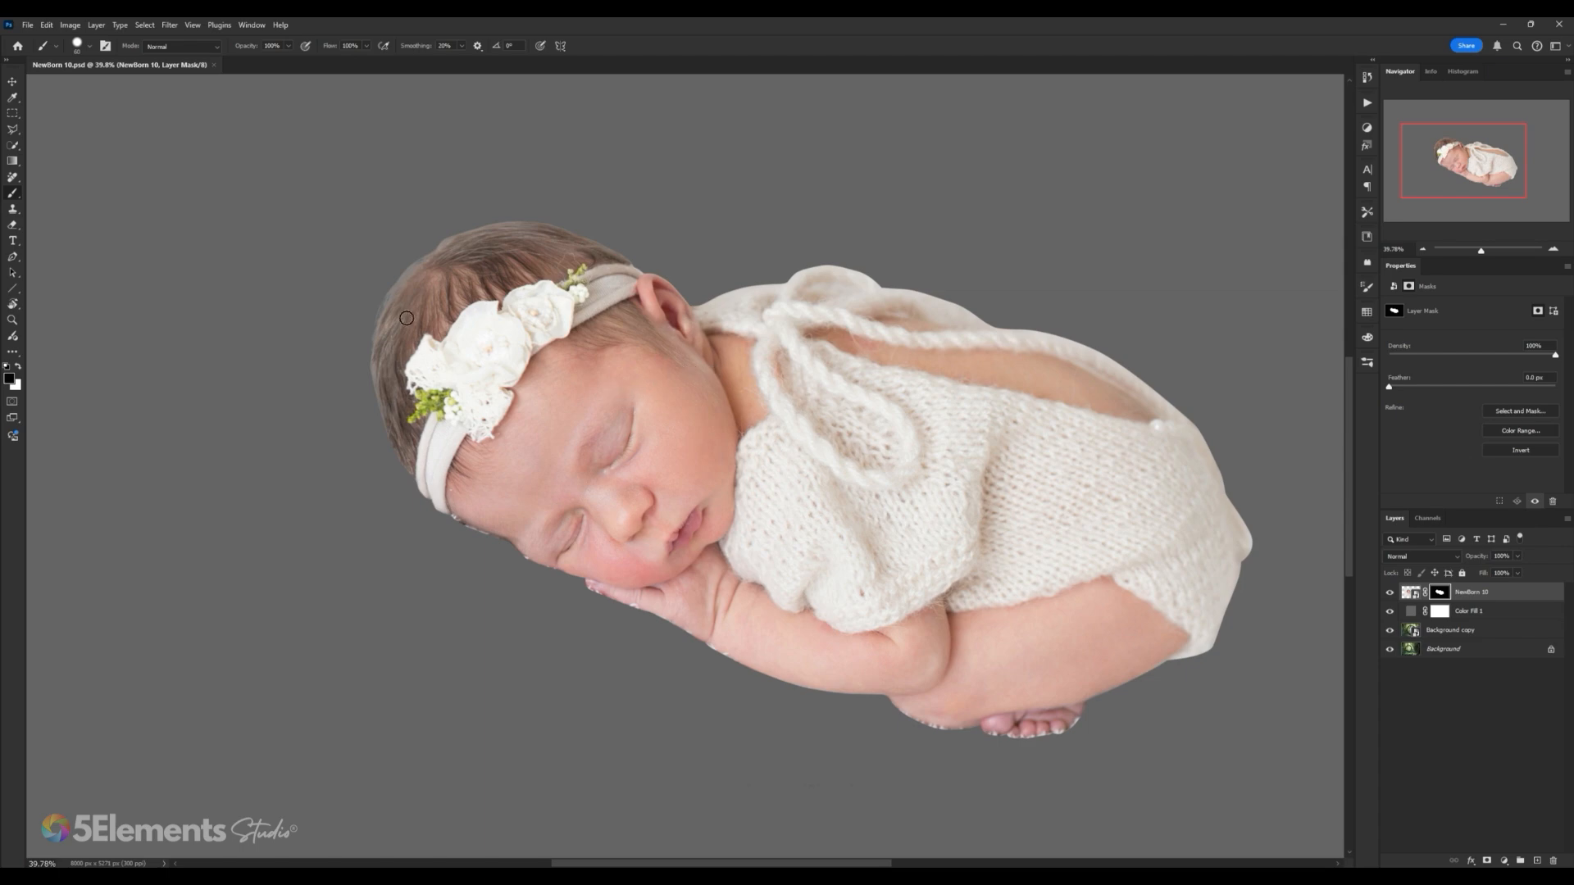
pyautogui.moveTo(417, 273); pyautogui.dragTo(470, 260)
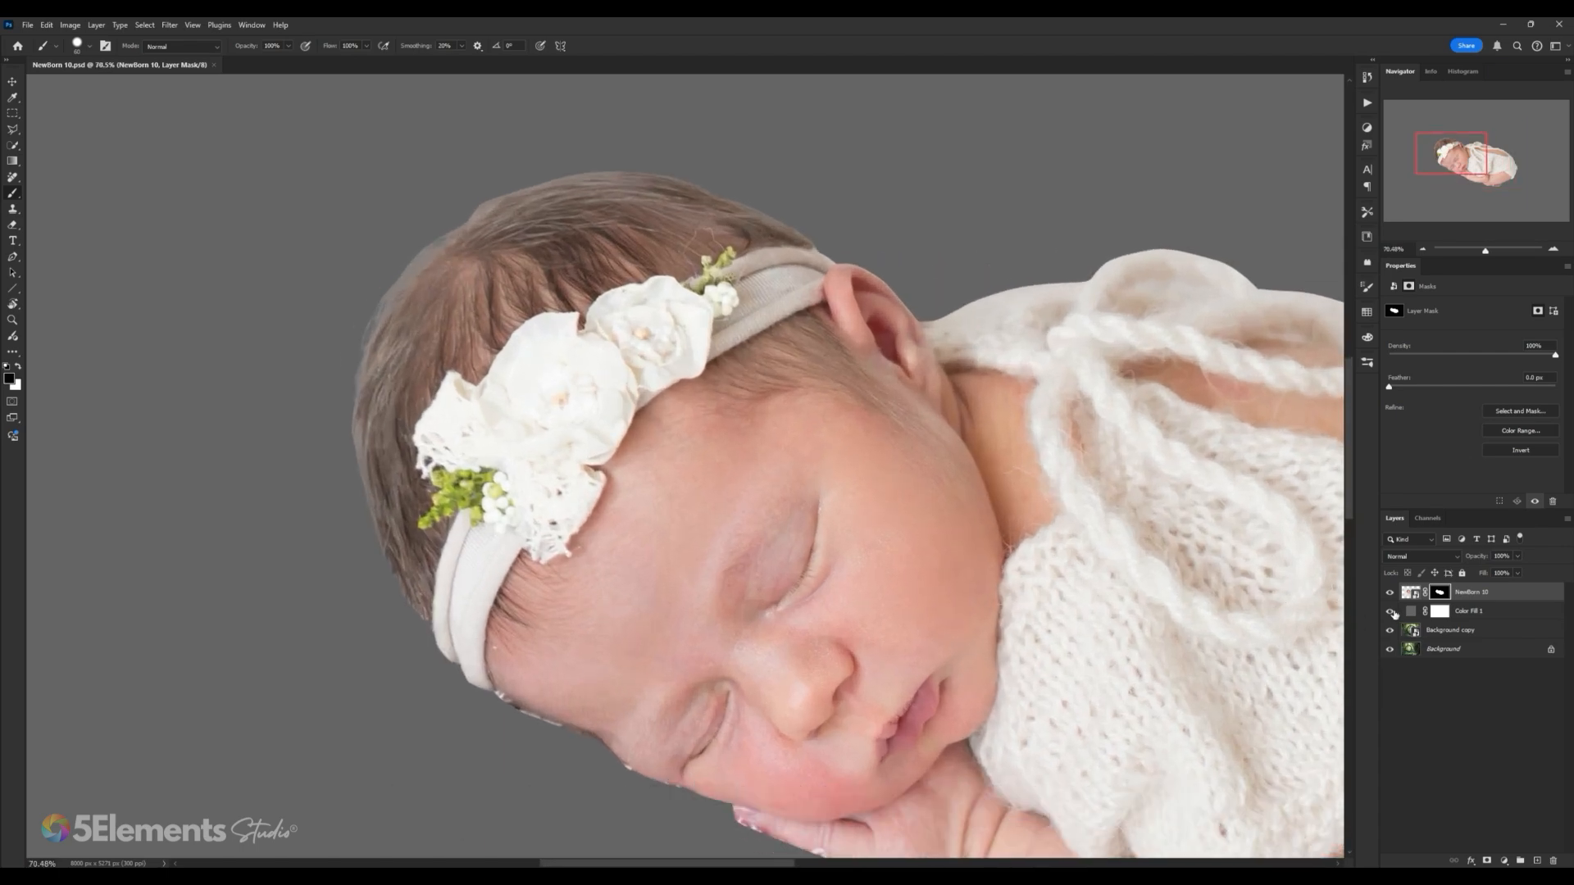
pyautogui.scroll(-2, 623, 544)
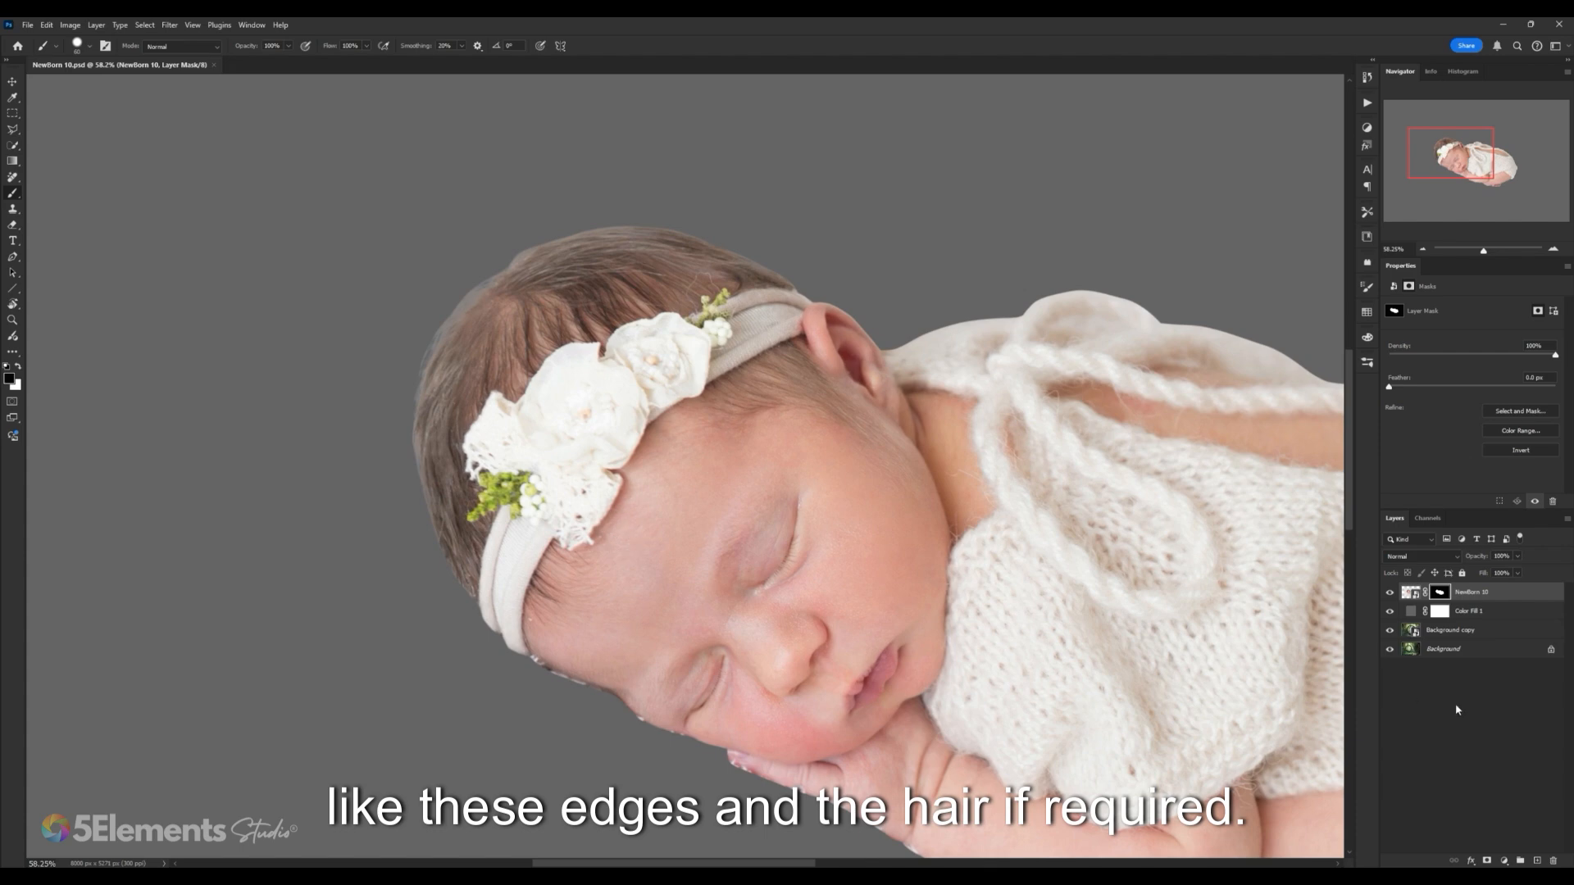
pyautogui.click(1388, 614)
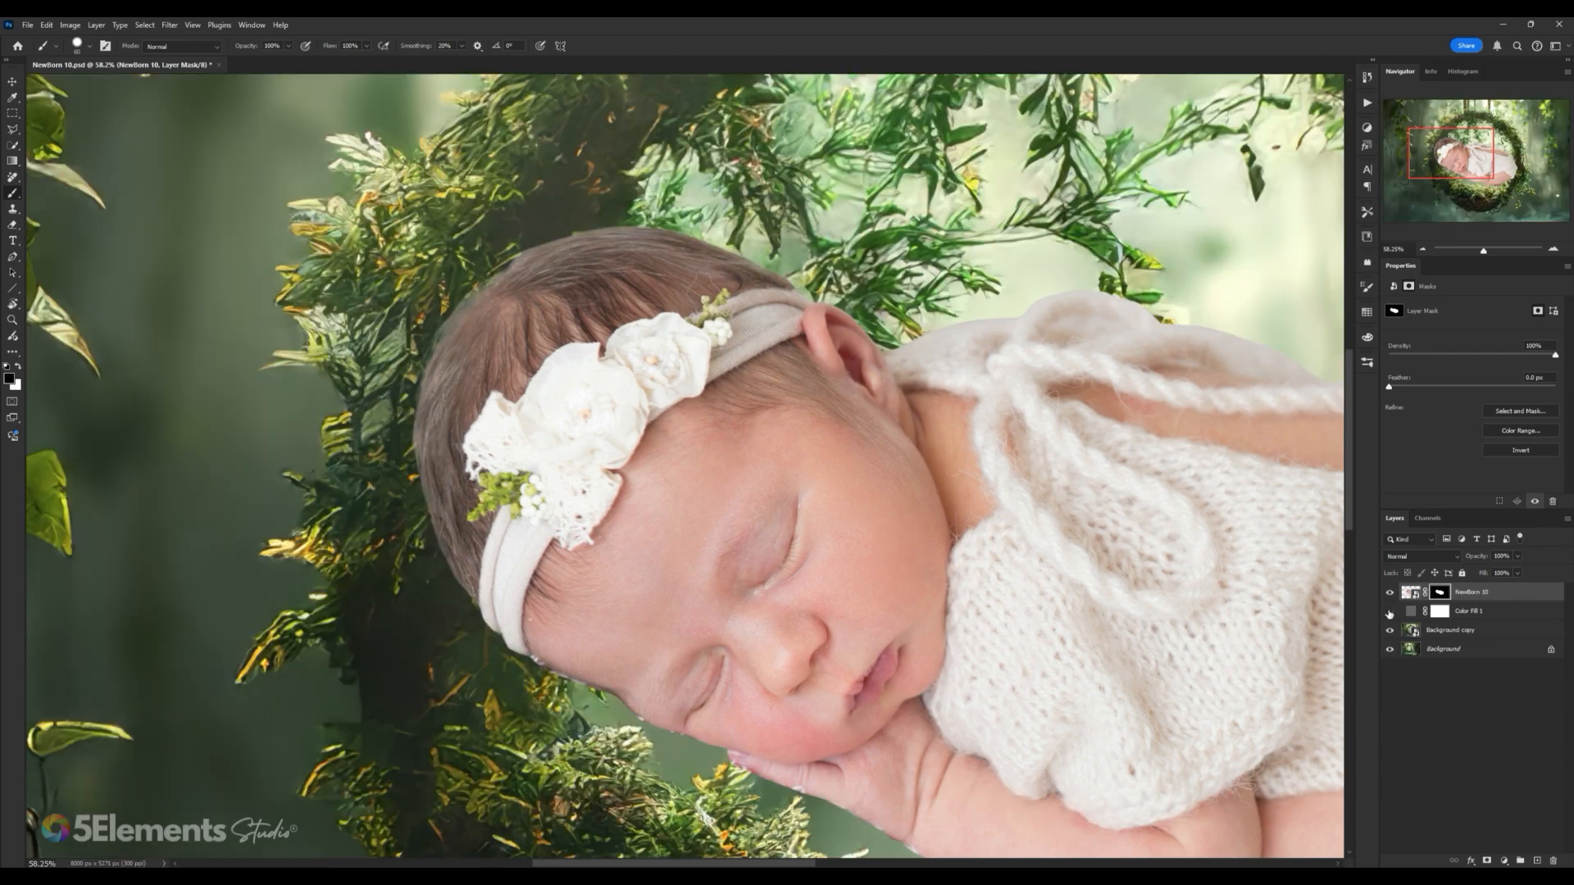
pyautogui.click(1388, 613)
pyautogui.scroll(2, 654, 361)
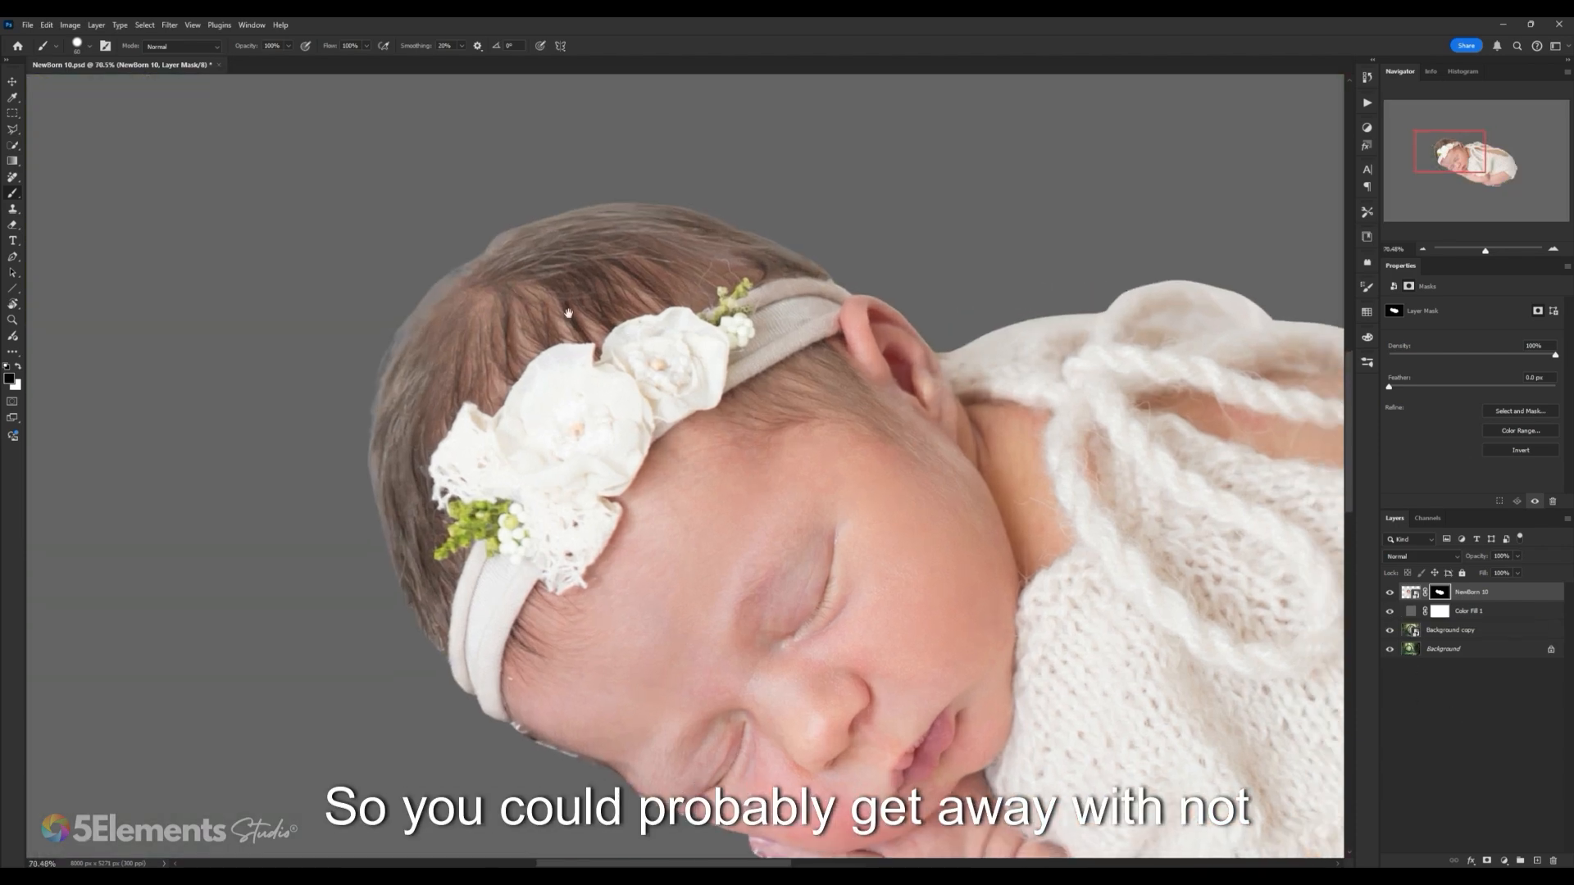
pyautogui.scroll(-1, 653, 361)
pyautogui.moveTo(653, 360); pyautogui.dragTo(673, 302)
pyautogui.scroll(3, 572, 284)
# Step: Add a new empty layer above the newborn layer and clip it to that layer
pyautogui.click(1410, 592)
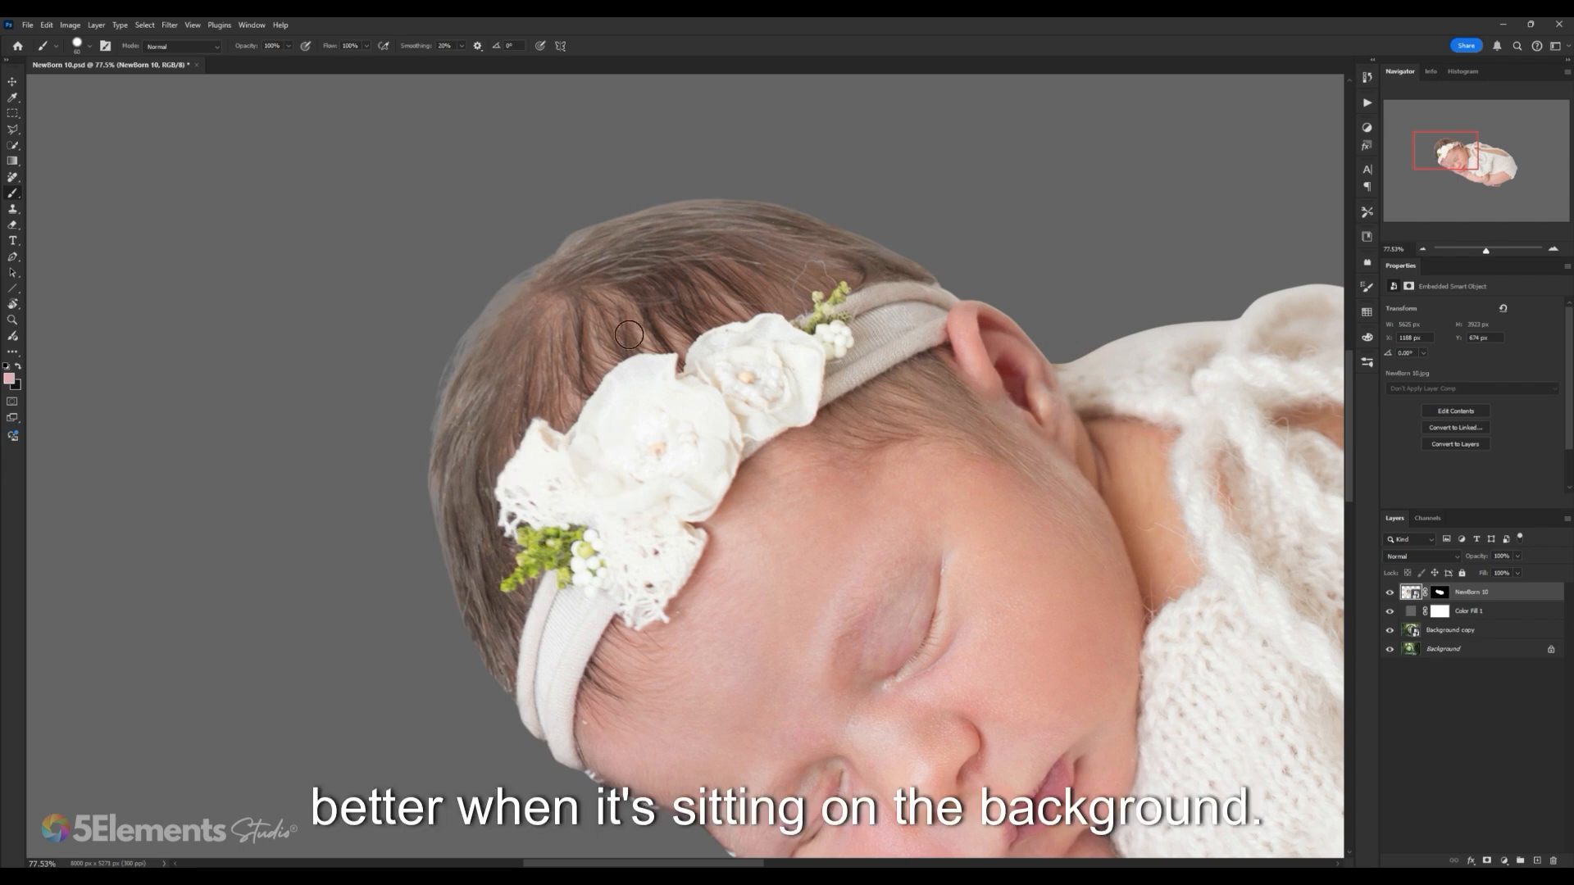
pyautogui.scroll(-6, 604, 416)
pyautogui.scroll(5, 605, 415)
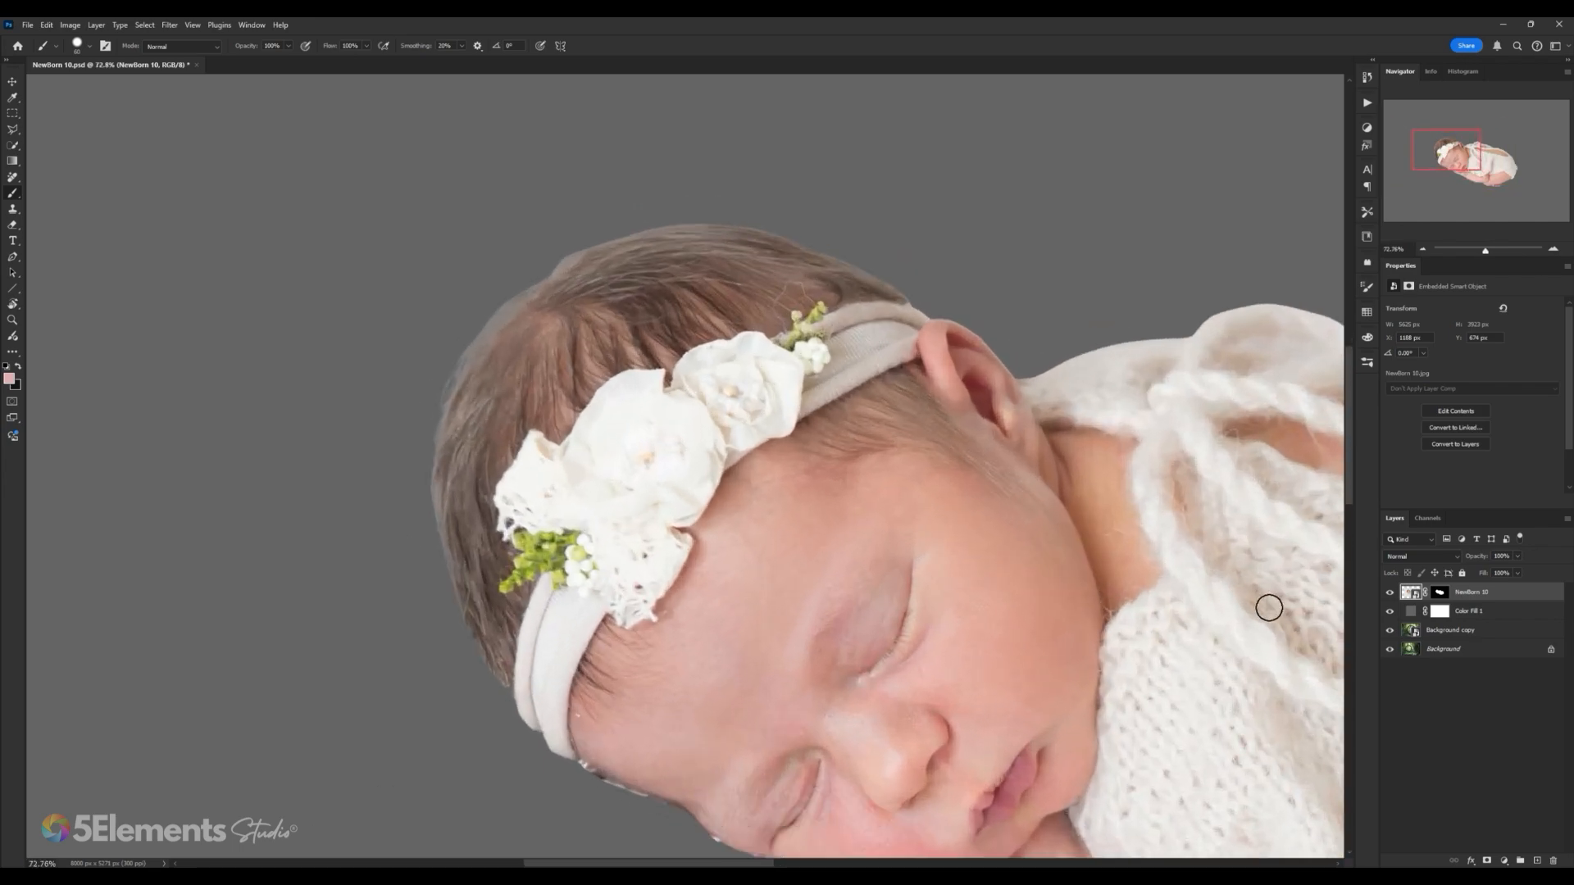
pyautogui.click(1537, 860)
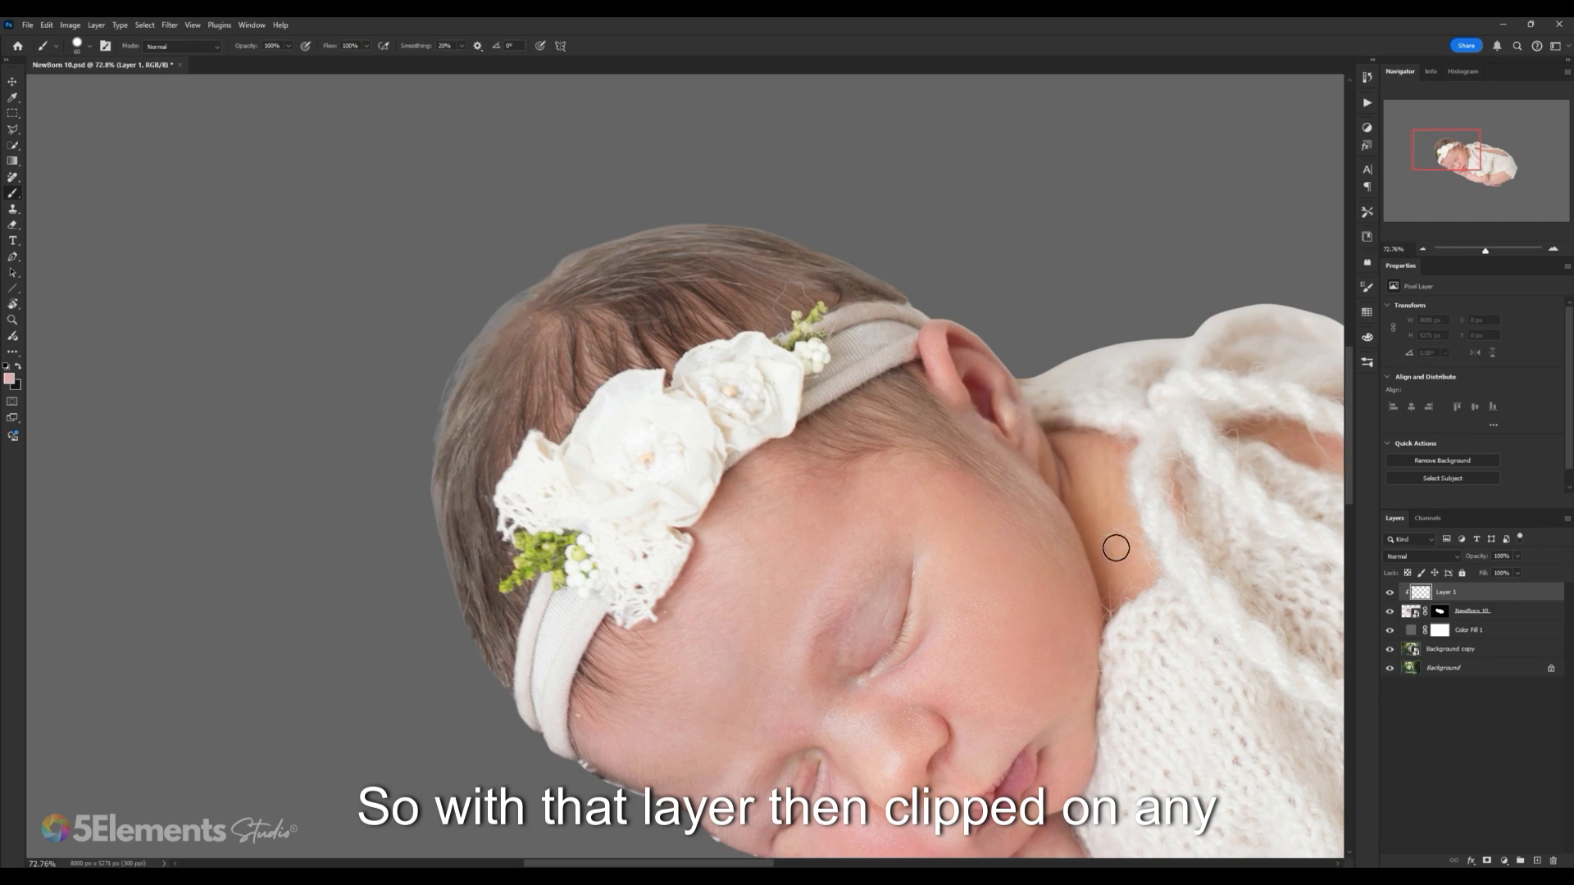
# Step: Try painting a sampled dark hair color along the crown on the clipped layer, and undo the stroke
pyautogui.keyDown('alt'); pyautogui.click(637, 309); pyautogui.keyUp('alt')
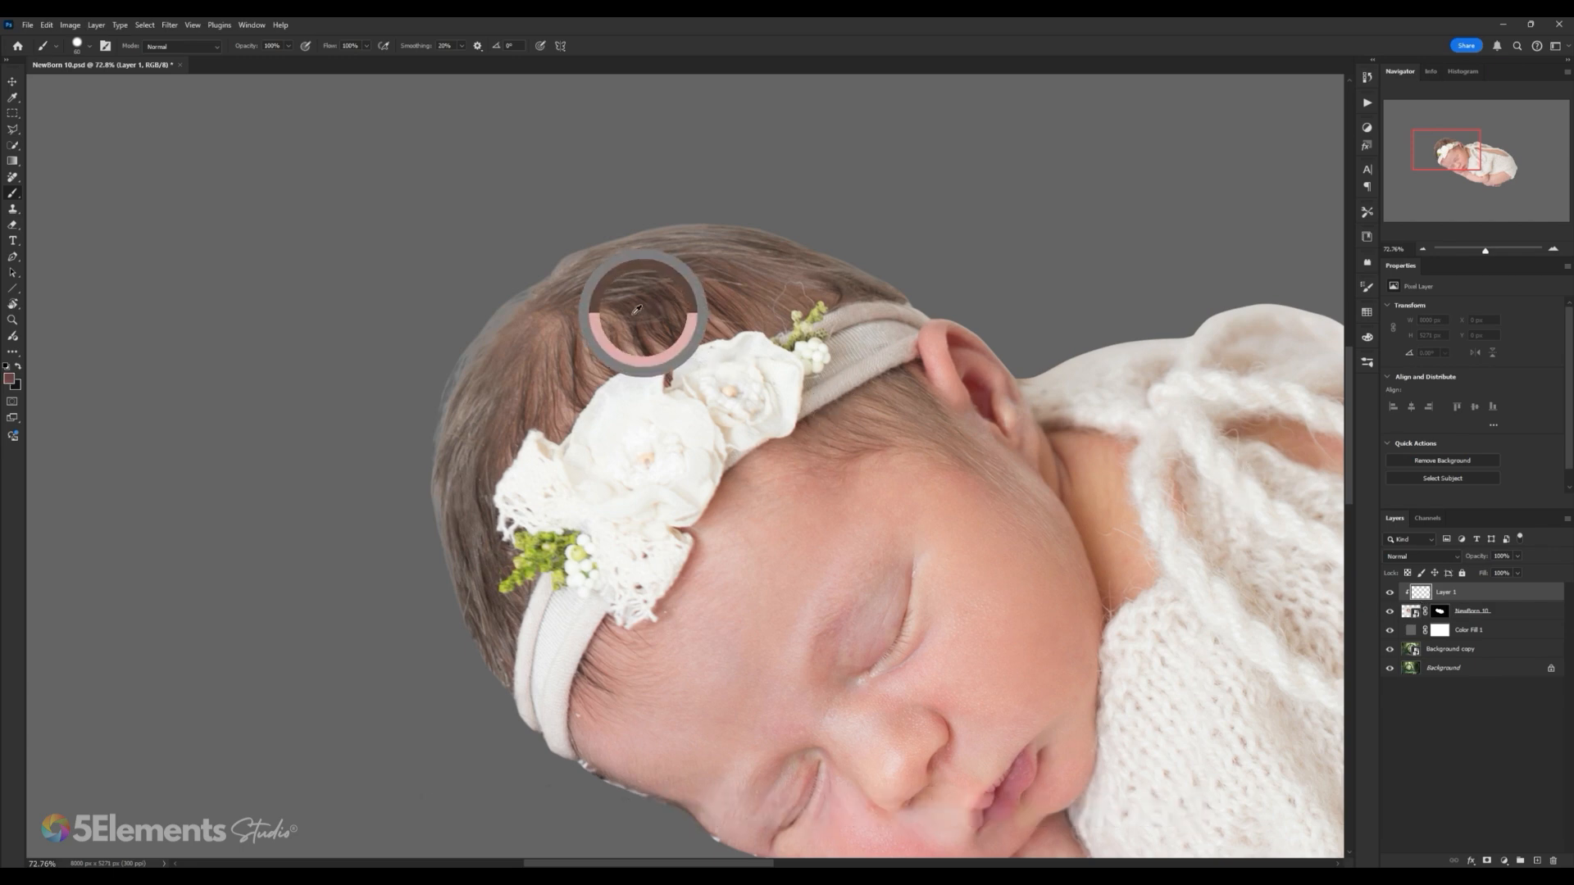
pyautogui.moveTo(625, 240)
pyautogui.mouseDown()
pyautogui.moveTo(549, 270)
pyautogui.moveTo(753, 227)
pyautogui.mouseUp()
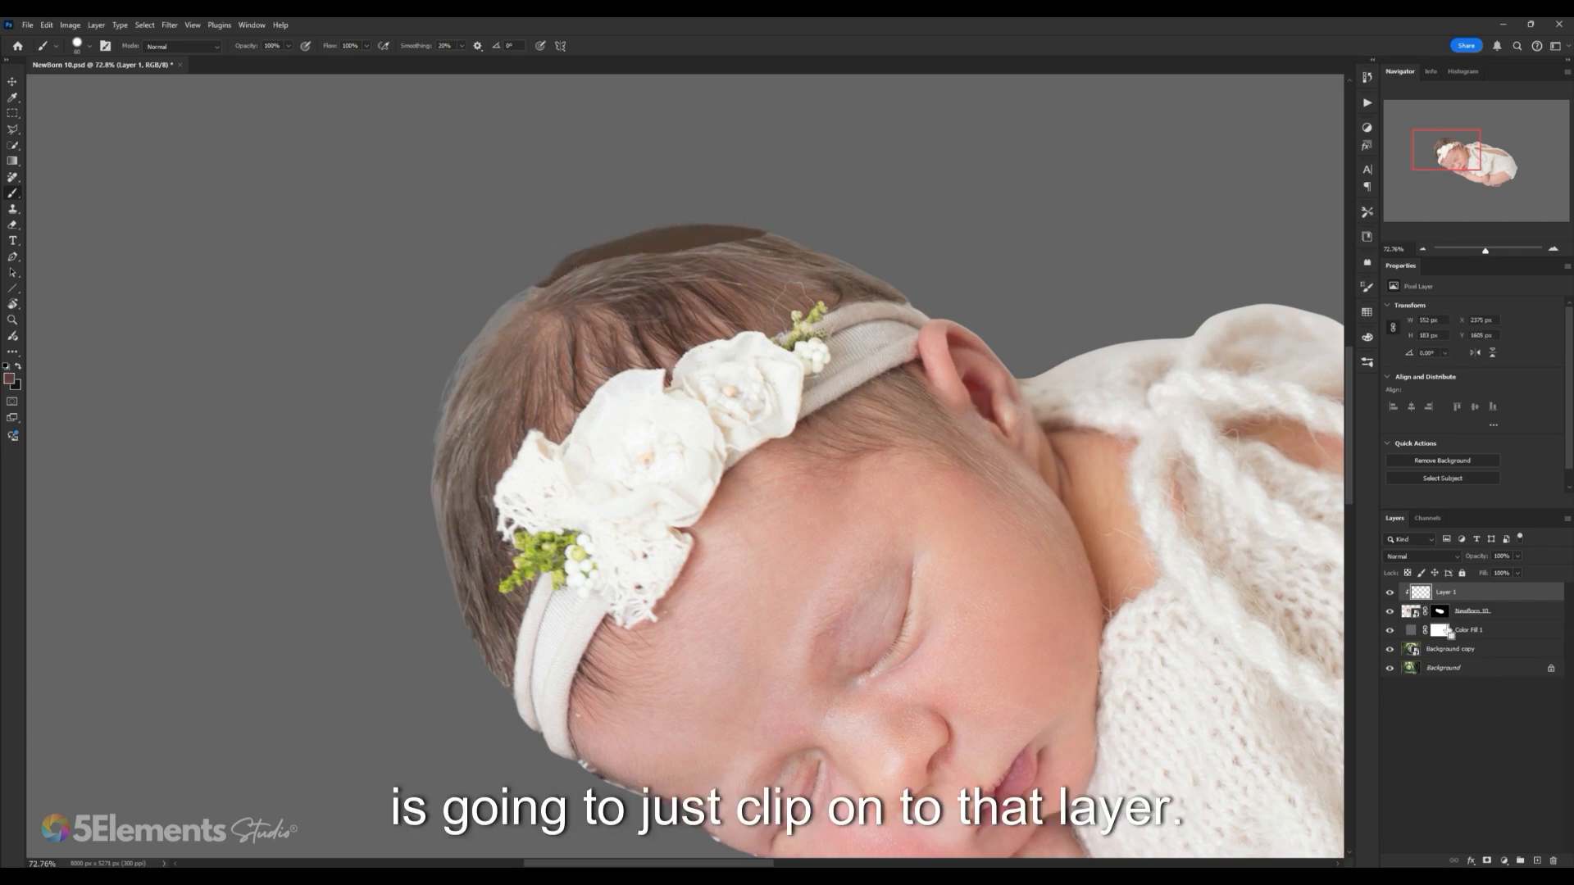
pyautogui.hotkey('ctrl', 'z')
# Step: Switch the brush preset to Soft Round Pressure Opacity and Flow for retouching the hair edge
pyautogui.scroll(-1, 910, 345)
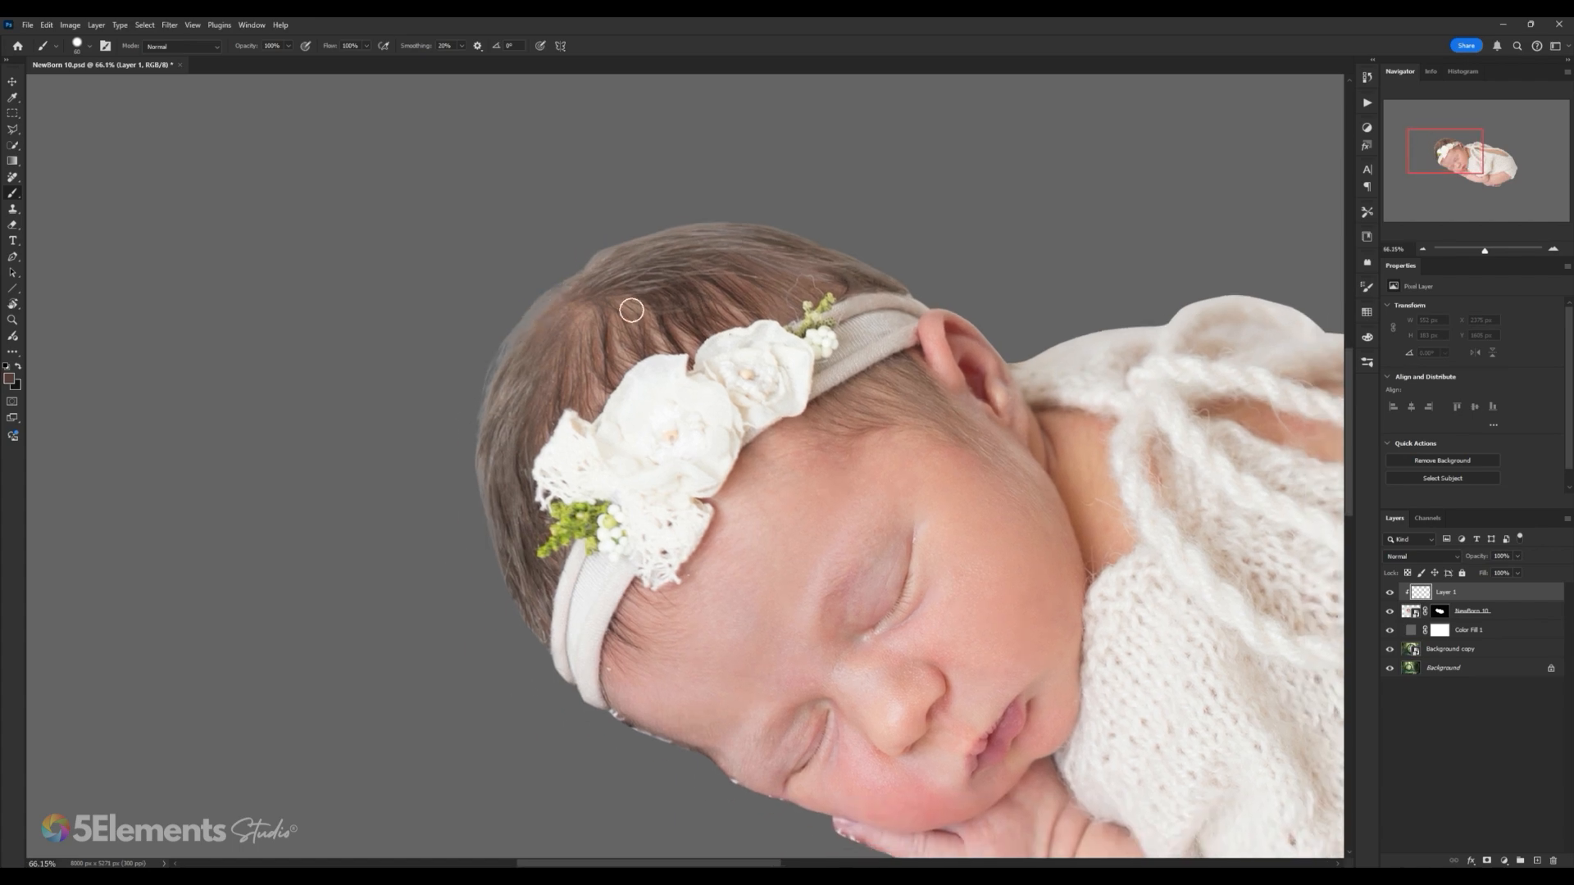
pyautogui.scroll(3, 627, 307)
pyautogui.moveTo(600, 300)
pyautogui.mouseDown()
pyautogui.moveTo(632, 285)
pyautogui.moveTo(643, 297)
pyautogui.mouseUp()
pyautogui.scroll(3, 634, 288)
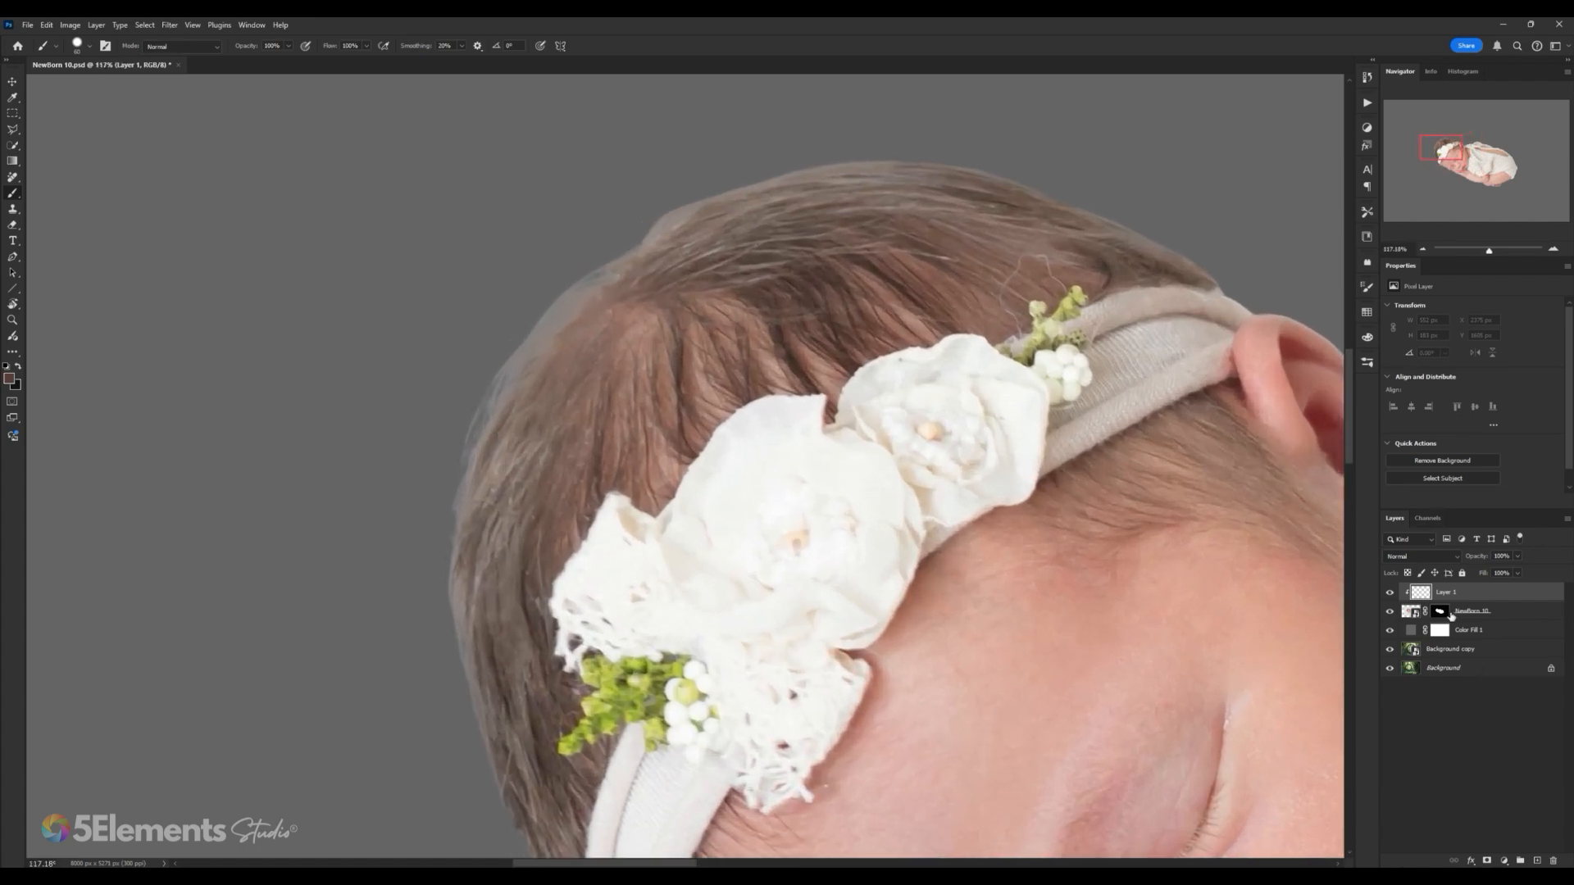
pyautogui.scroll(-2, 613, 364)
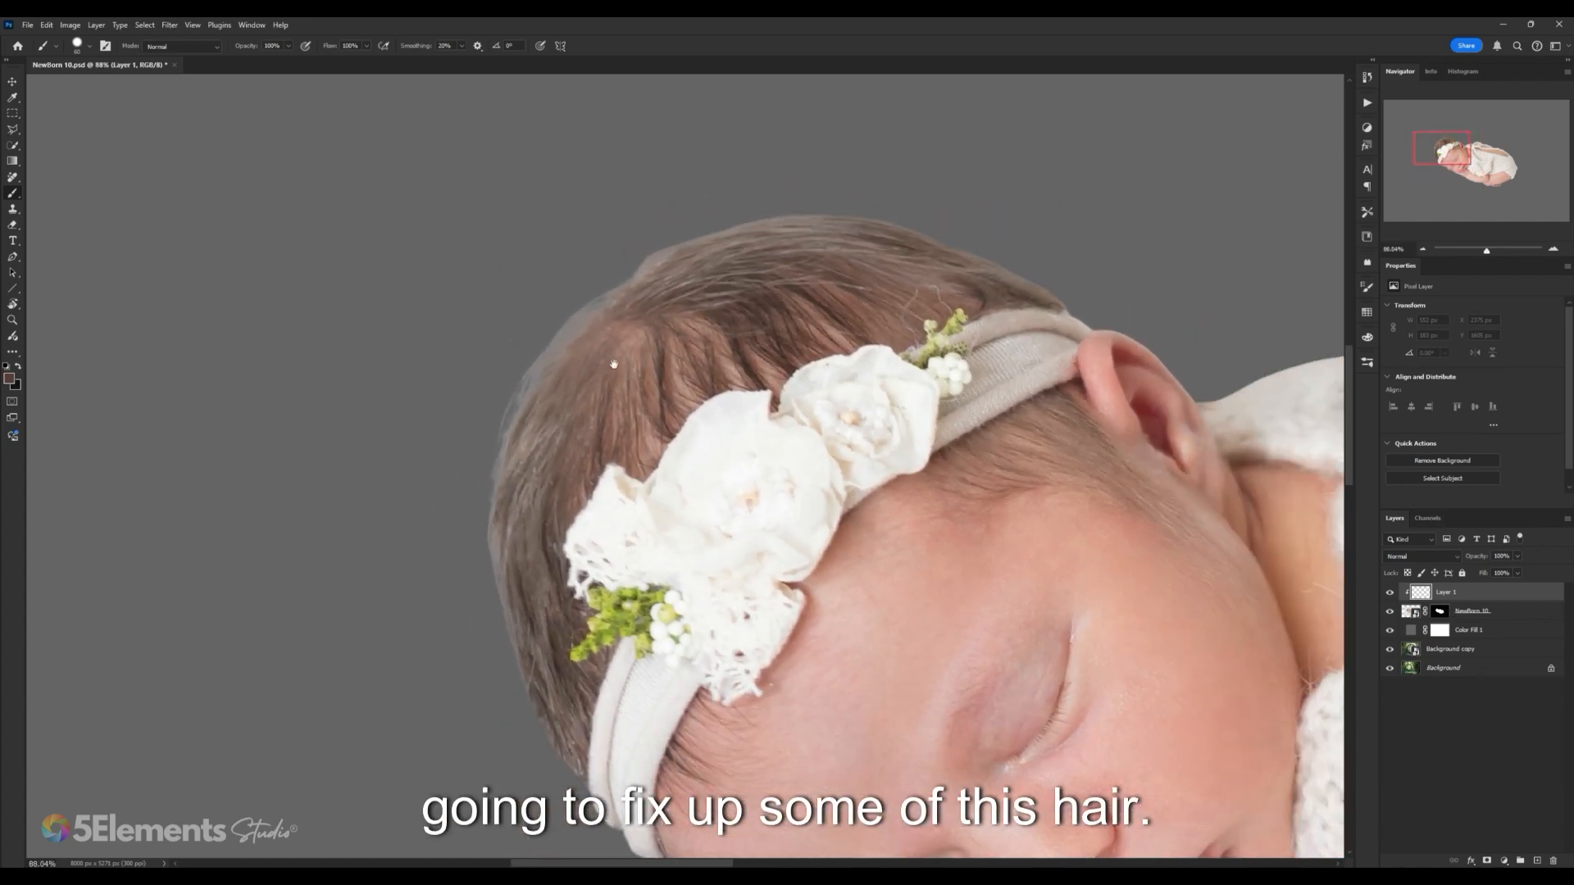
pyautogui.moveTo(614, 364); pyautogui.dragTo(598, 369)
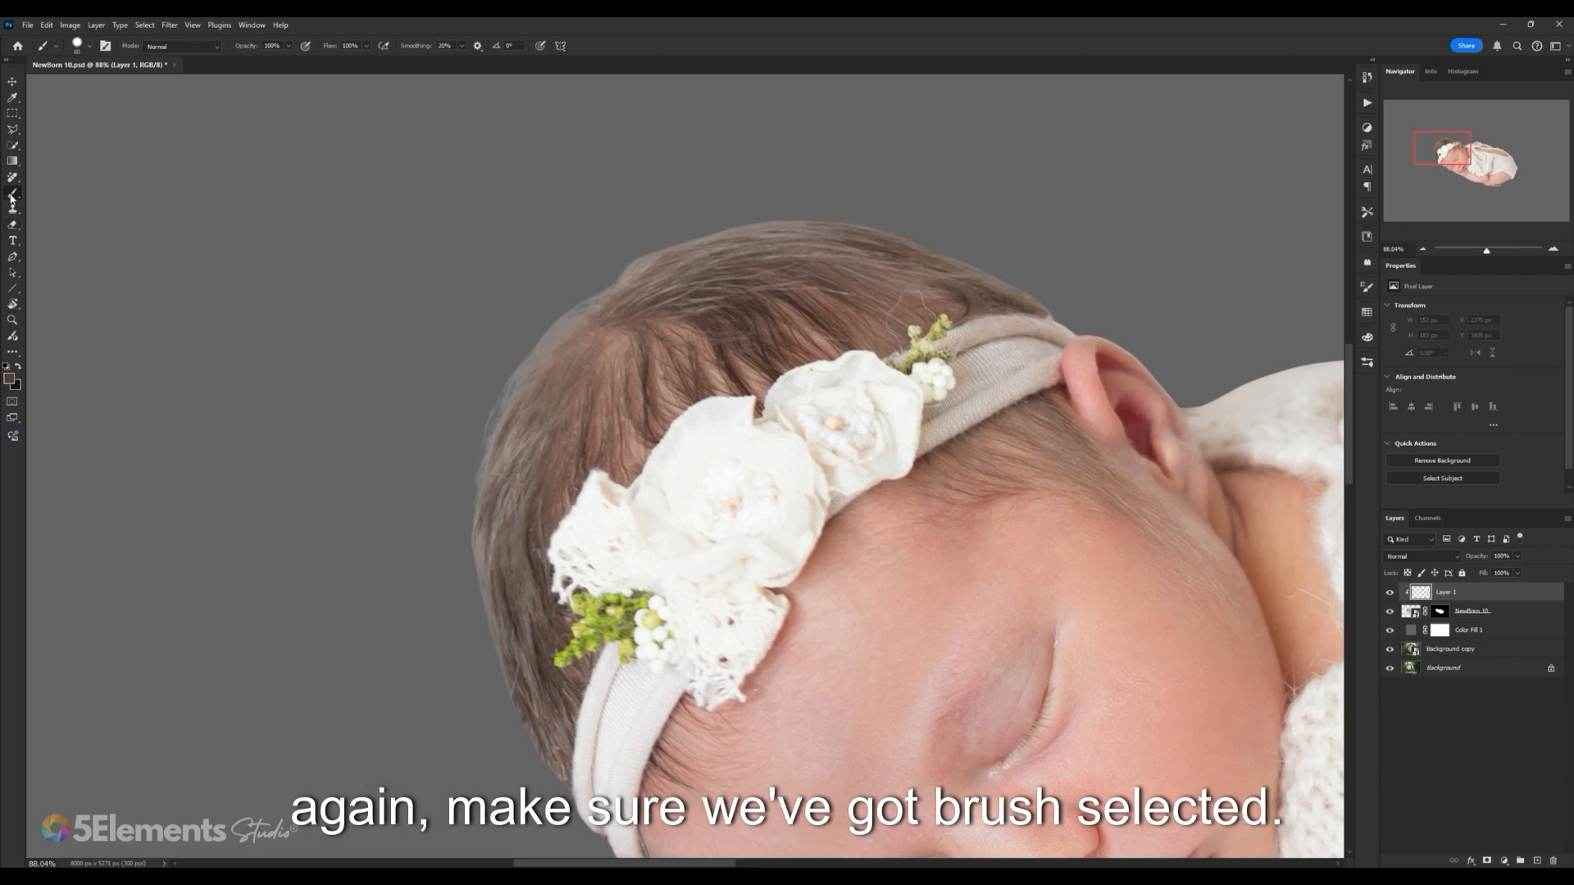
pyautogui.rightClick(615, 371)
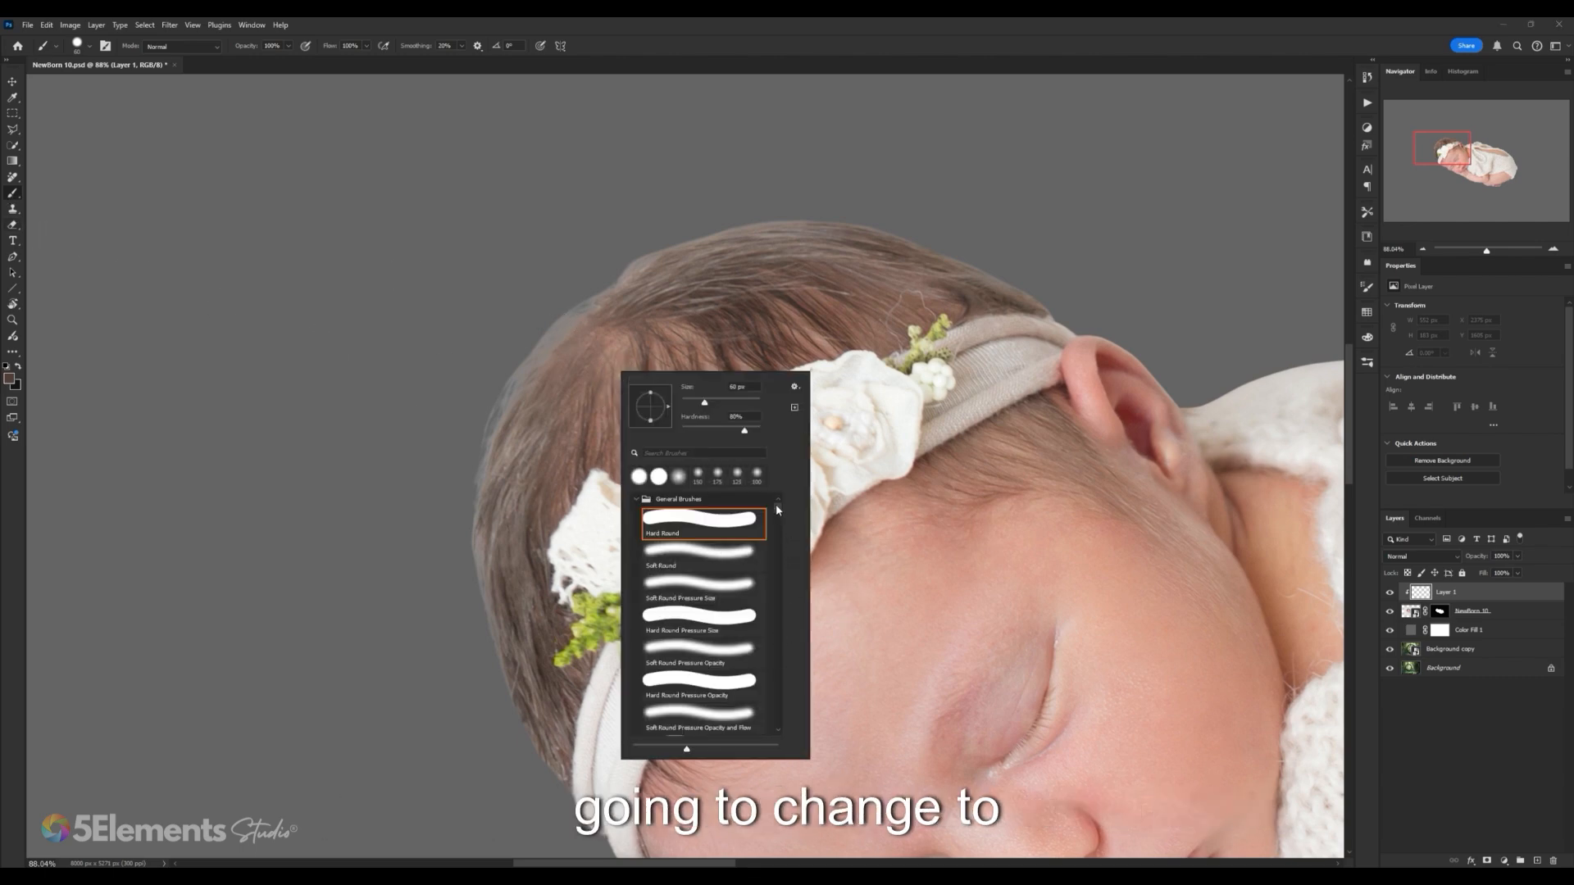
pyautogui.scroll(-1, 775, 509)
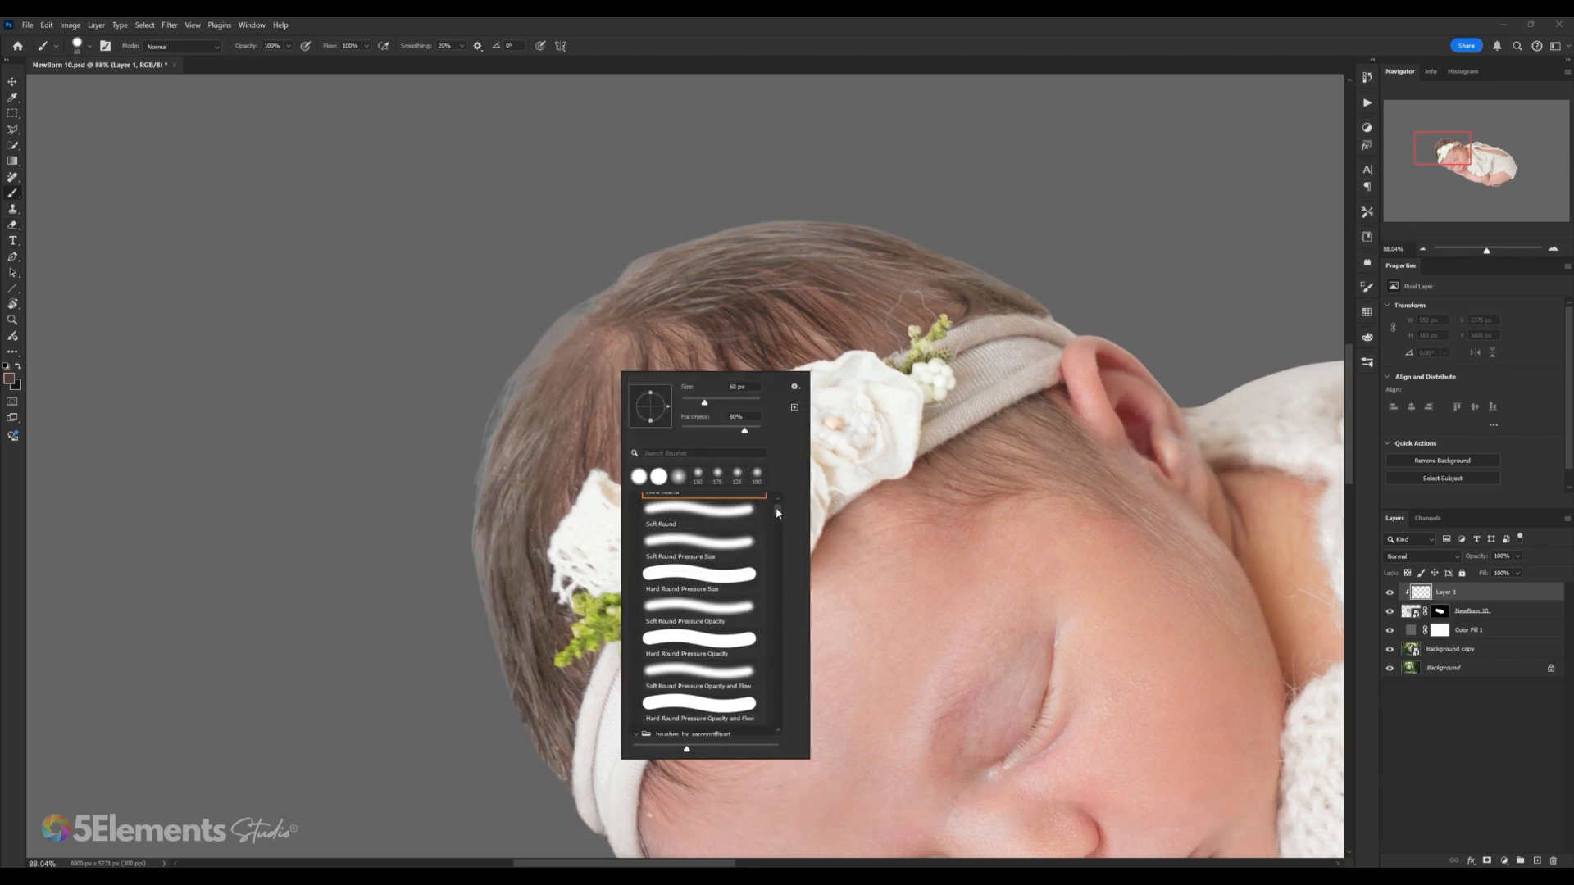
pyautogui.click(705, 677)
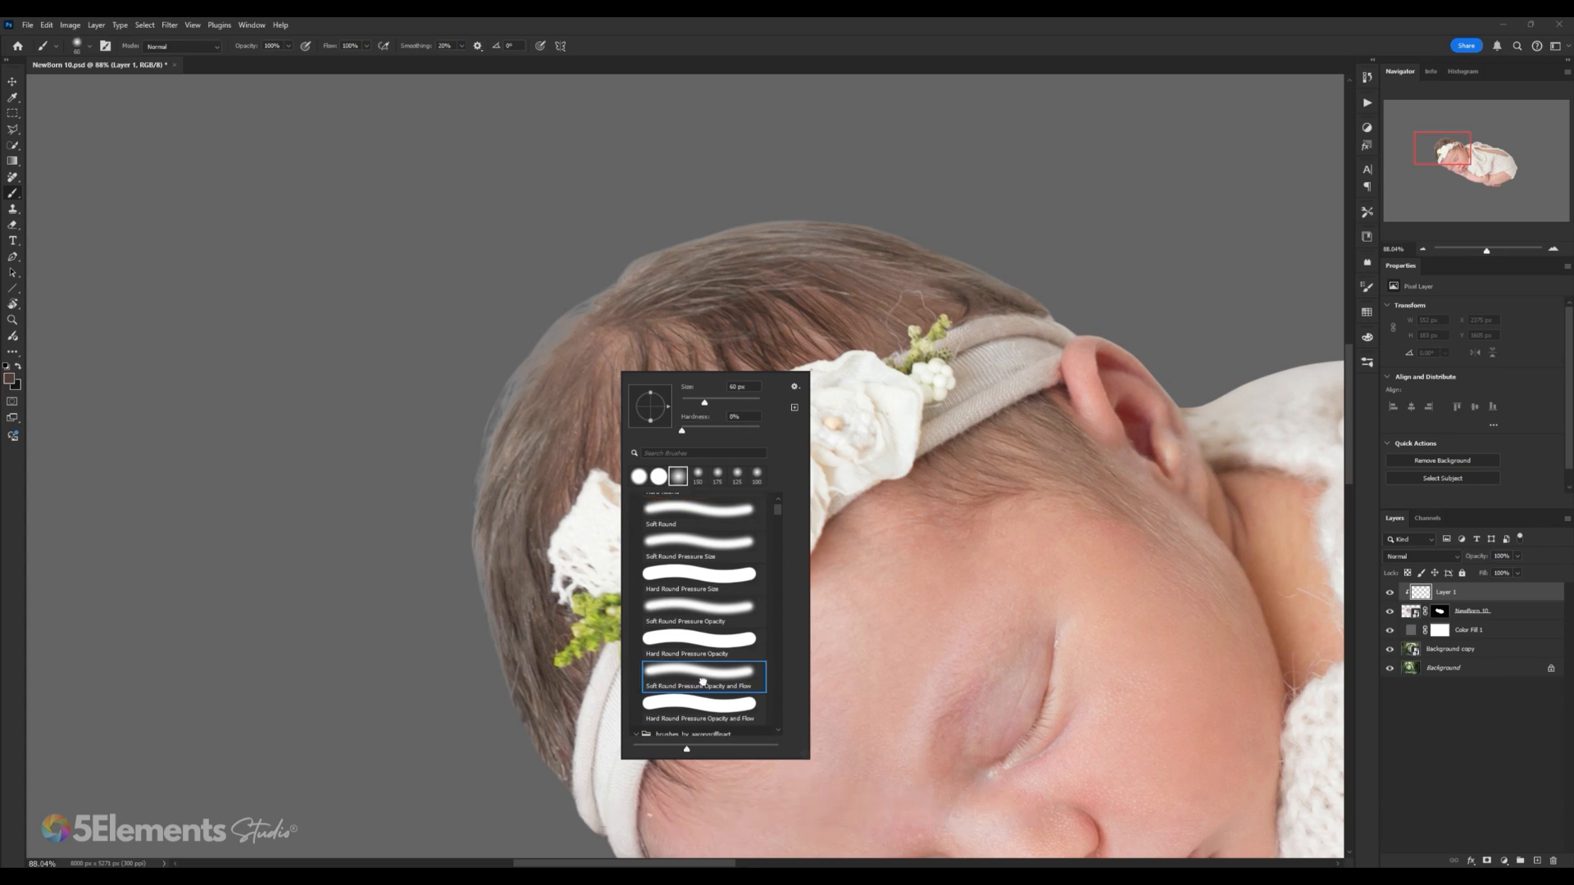
pyautogui.click(701, 23)
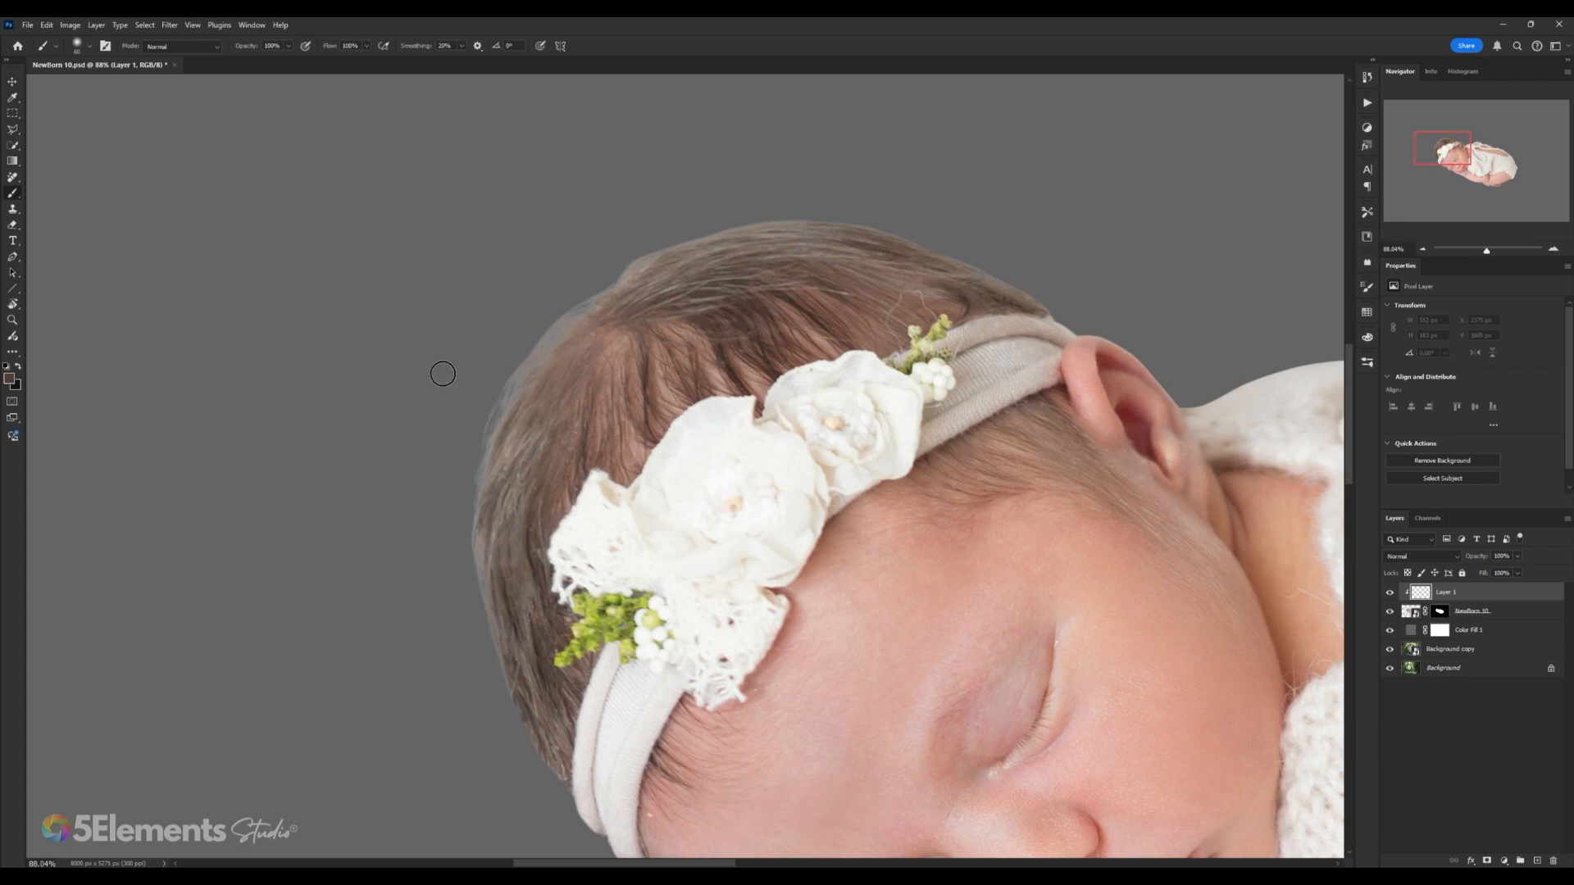
# Step: Sample the brown hair color and paint it over the pale edge of the hair from the back of the head toward the crown
pyautogui.keyDown('alt'); pyautogui.click(726, 348); pyautogui.keyUp('alt')
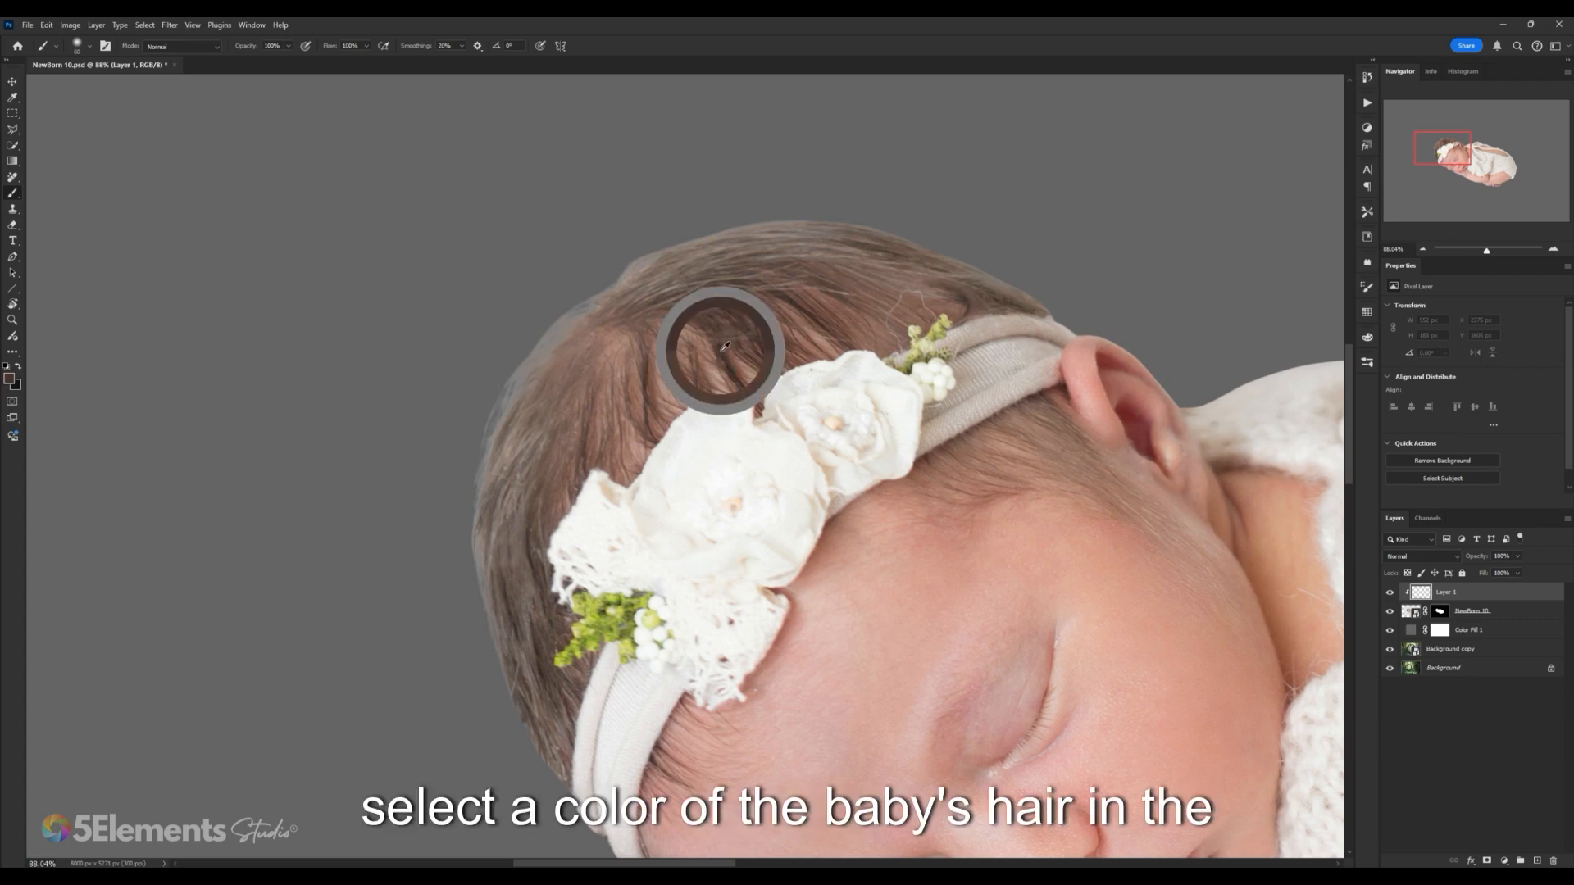
pyautogui.keyDown('alt'); pyautogui.click(725, 348); pyautogui.keyUp('alt')
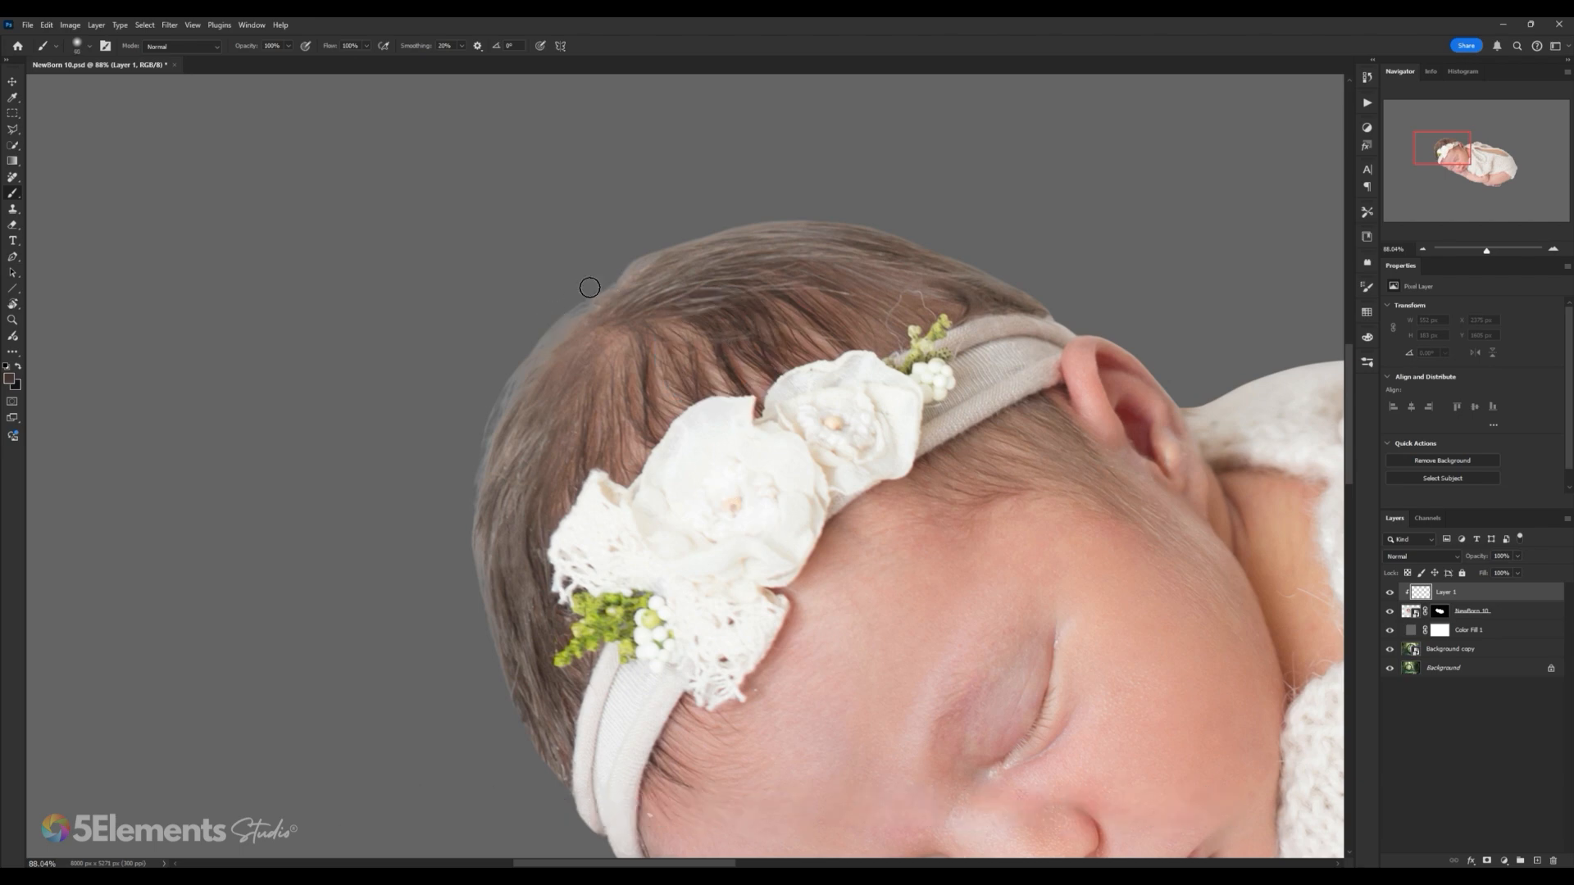
pyautogui.moveTo(590, 287); pyautogui.dragTo(530, 347)
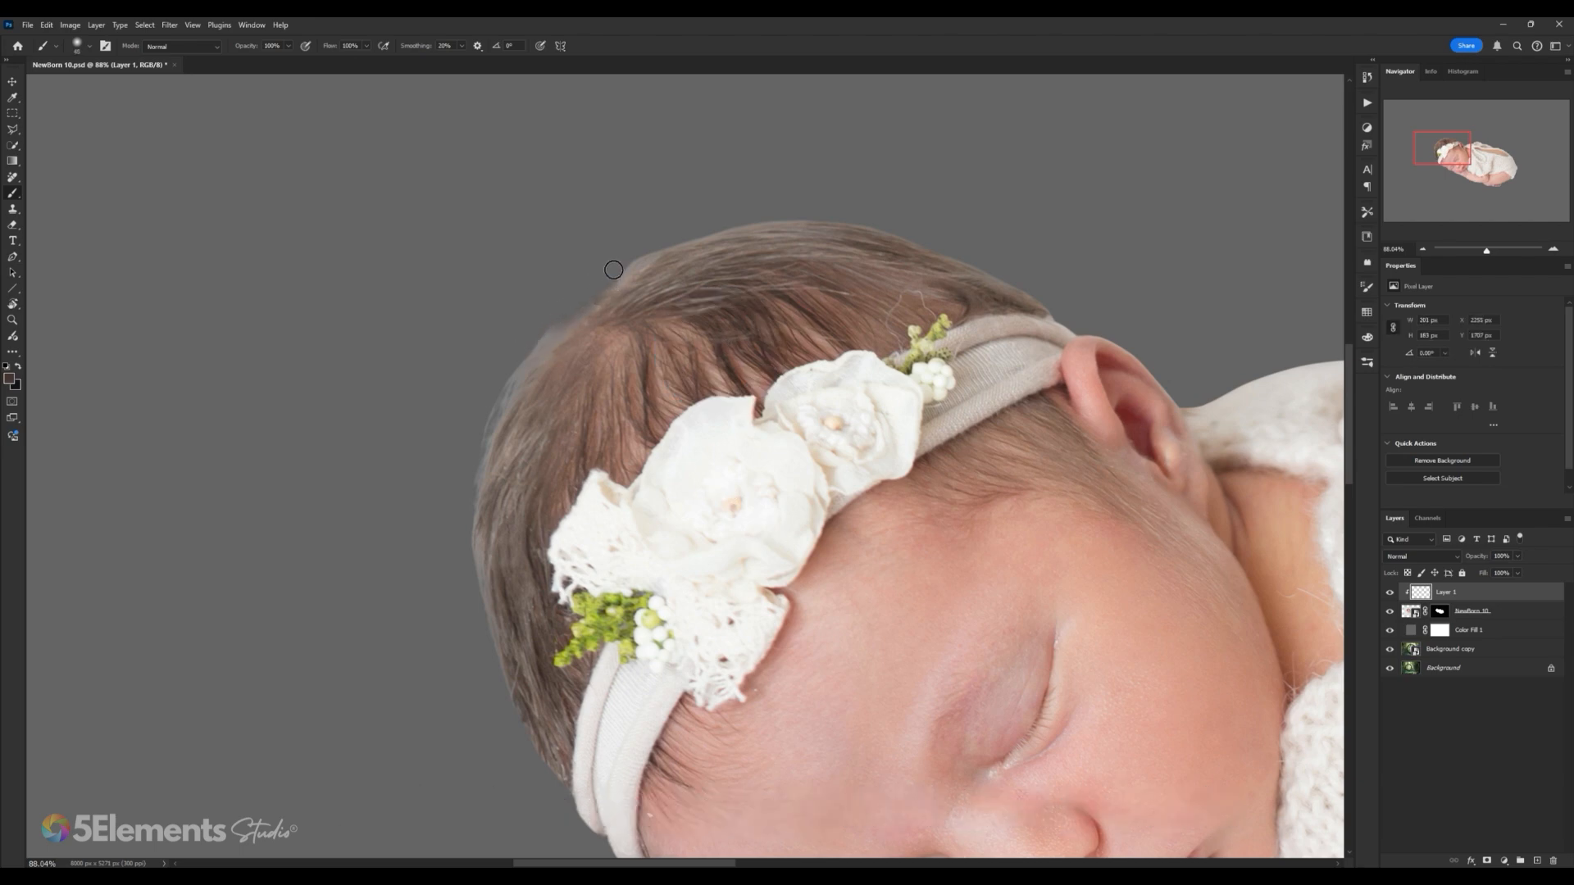
pyautogui.moveTo(587, 294); pyautogui.dragTo(497, 402)
pyautogui.moveTo(585, 296); pyautogui.dragTo(448, 482)
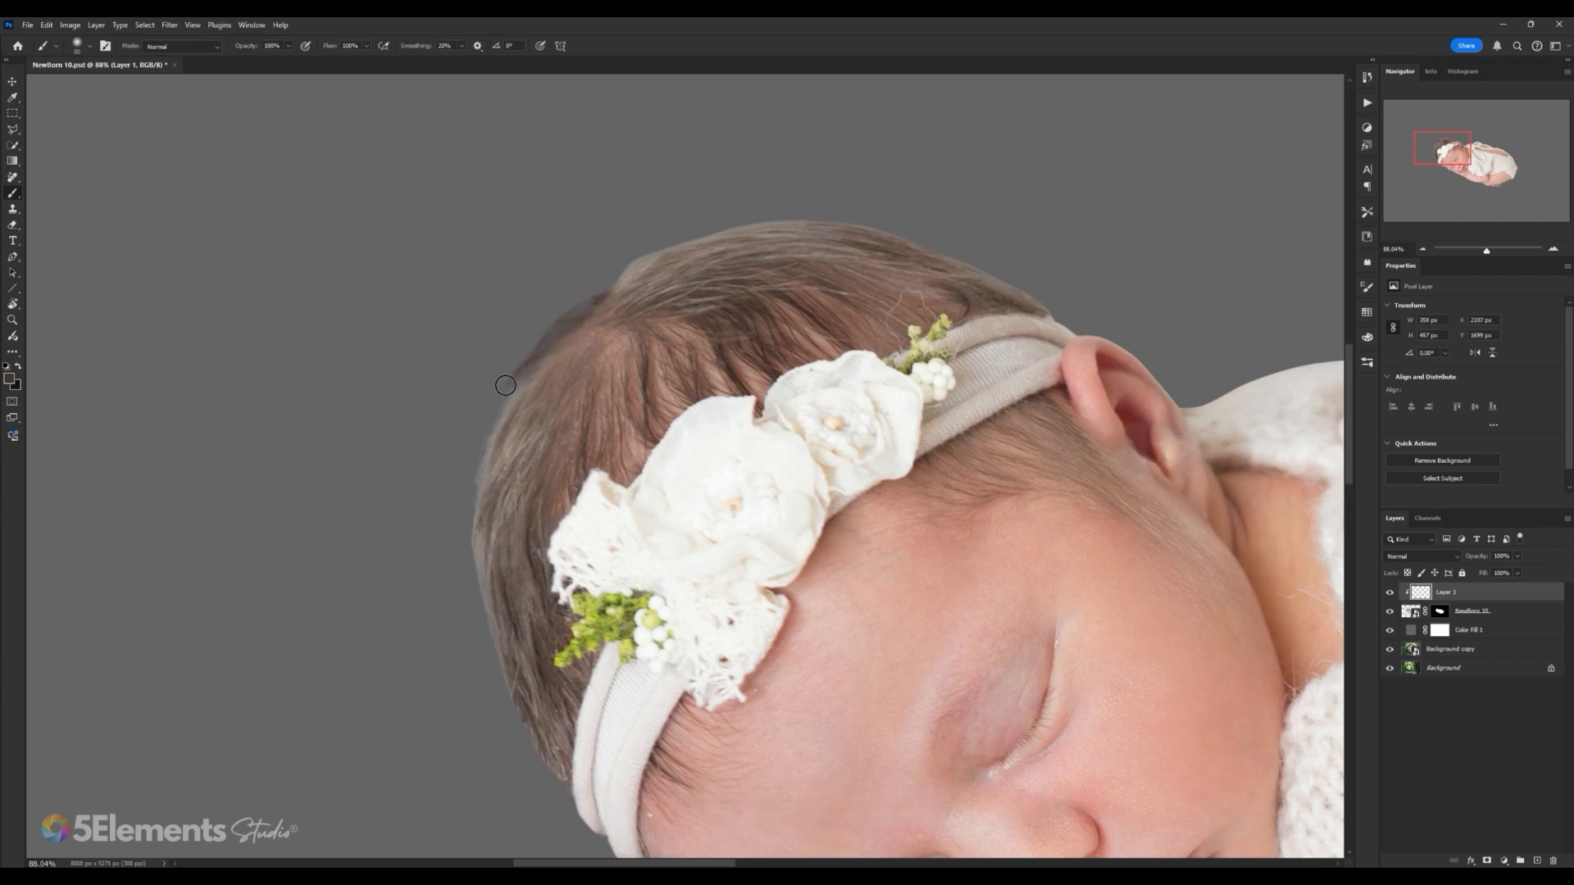
pyautogui.moveTo(535, 336)
pyautogui.mouseDown()
pyautogui.moveTo(457, 520)
pyautogui.moveTo(459, 499)
pyautogui.moveTo(464, 555)
pyautogui.mouseUp()
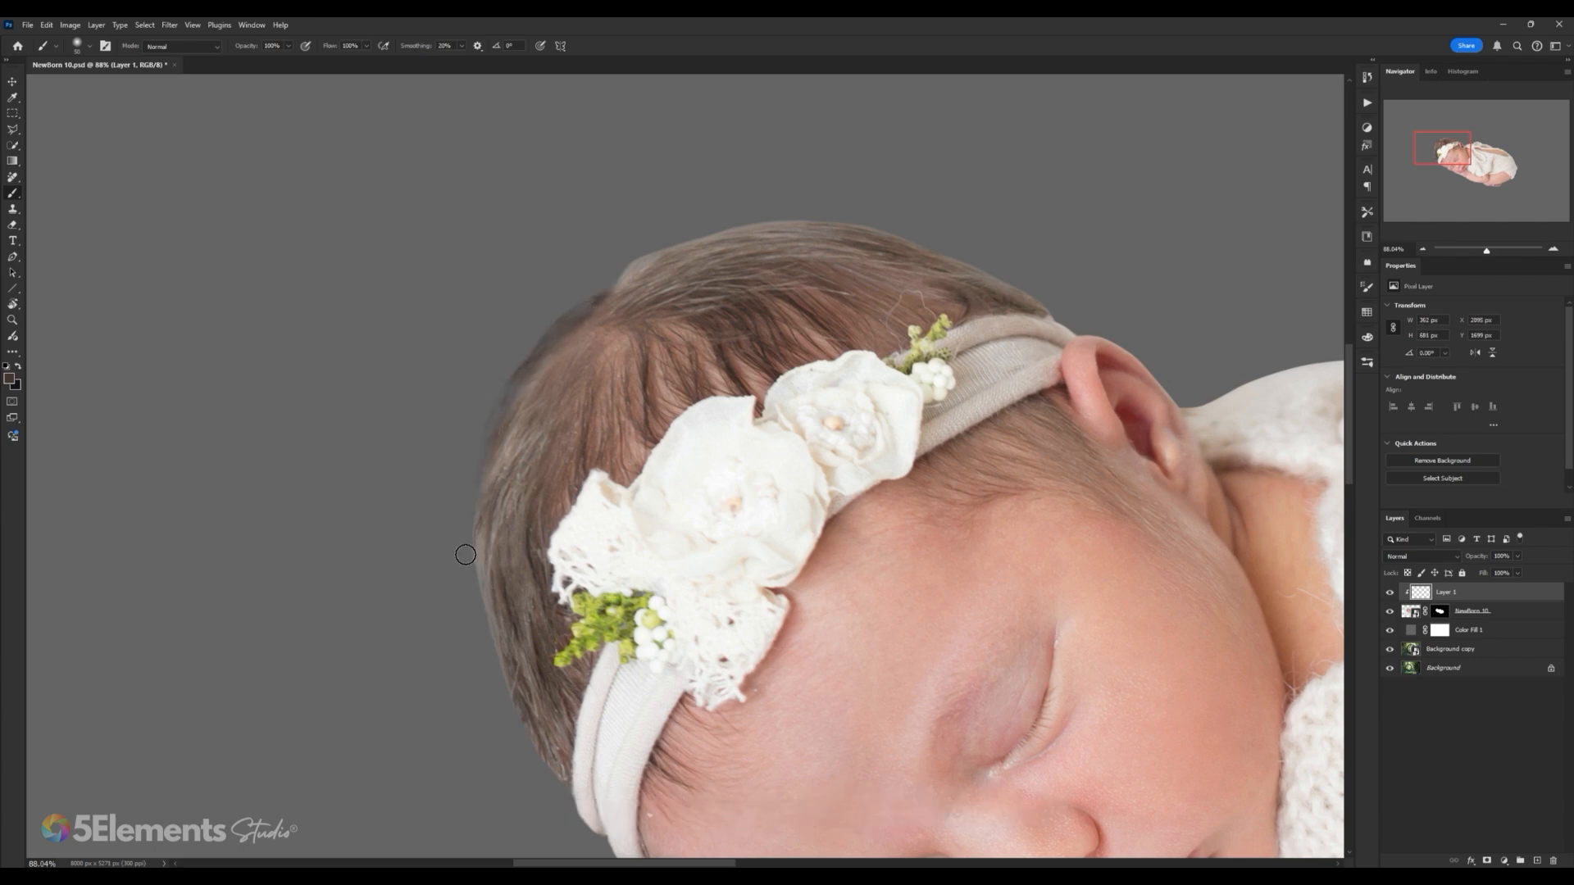
pyautogui.moveTo(475, 453); pyautogui.dragTo(488, 399)
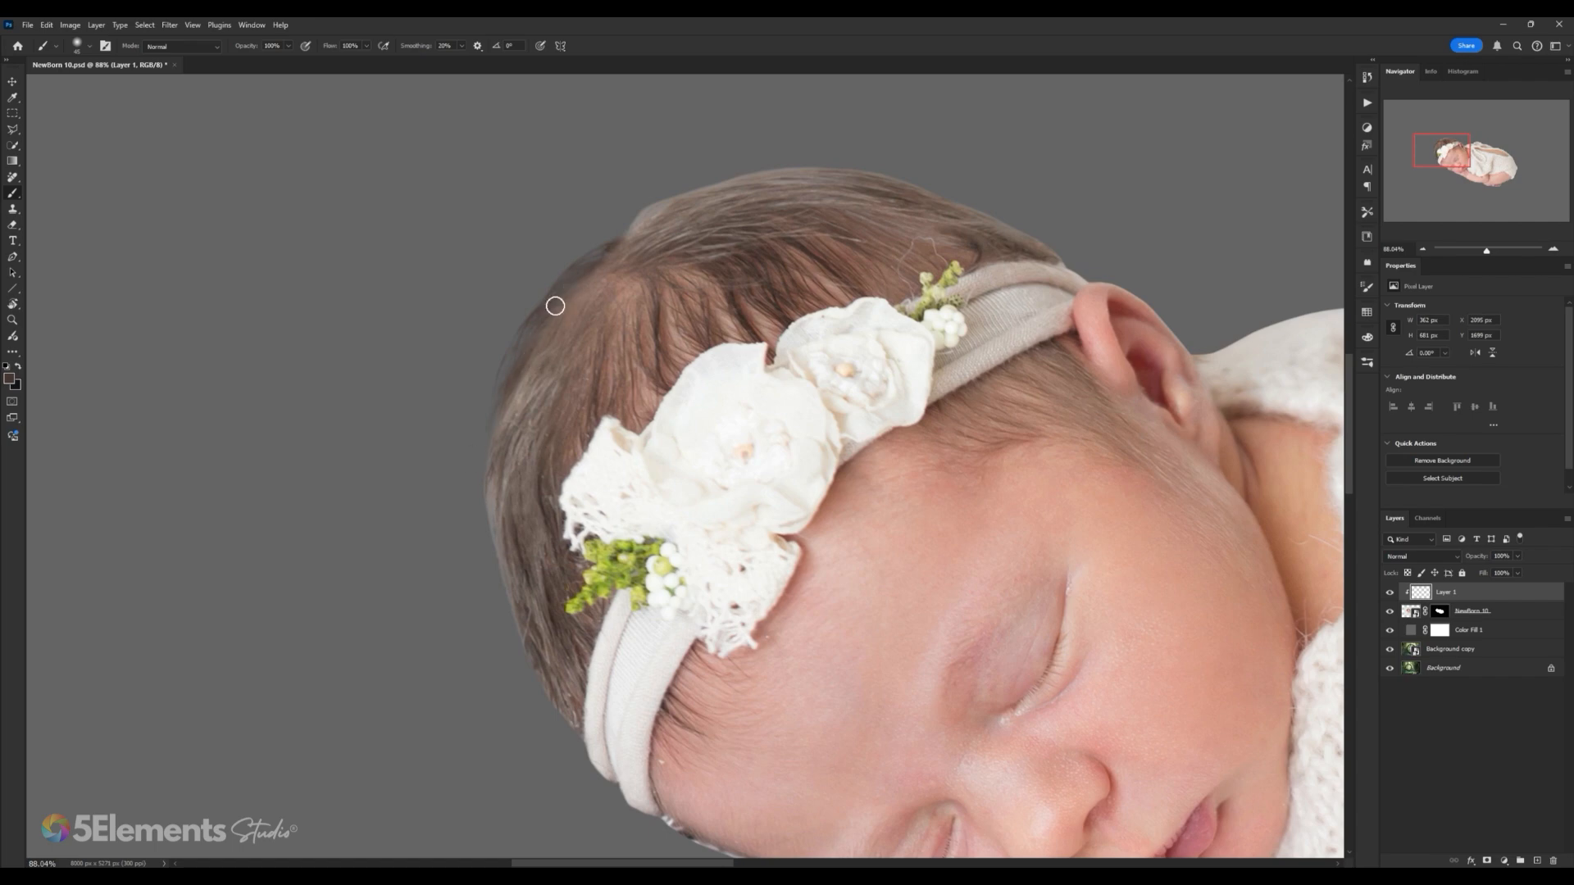
pyautogui.press(']')
pyautogui.moveTo(529, 325)
pyautogui.mouseDown()
pyautogui.moveTo(509, 371)
pyautogui.moveTo(633, 253)
pyautogui.mouseUp()
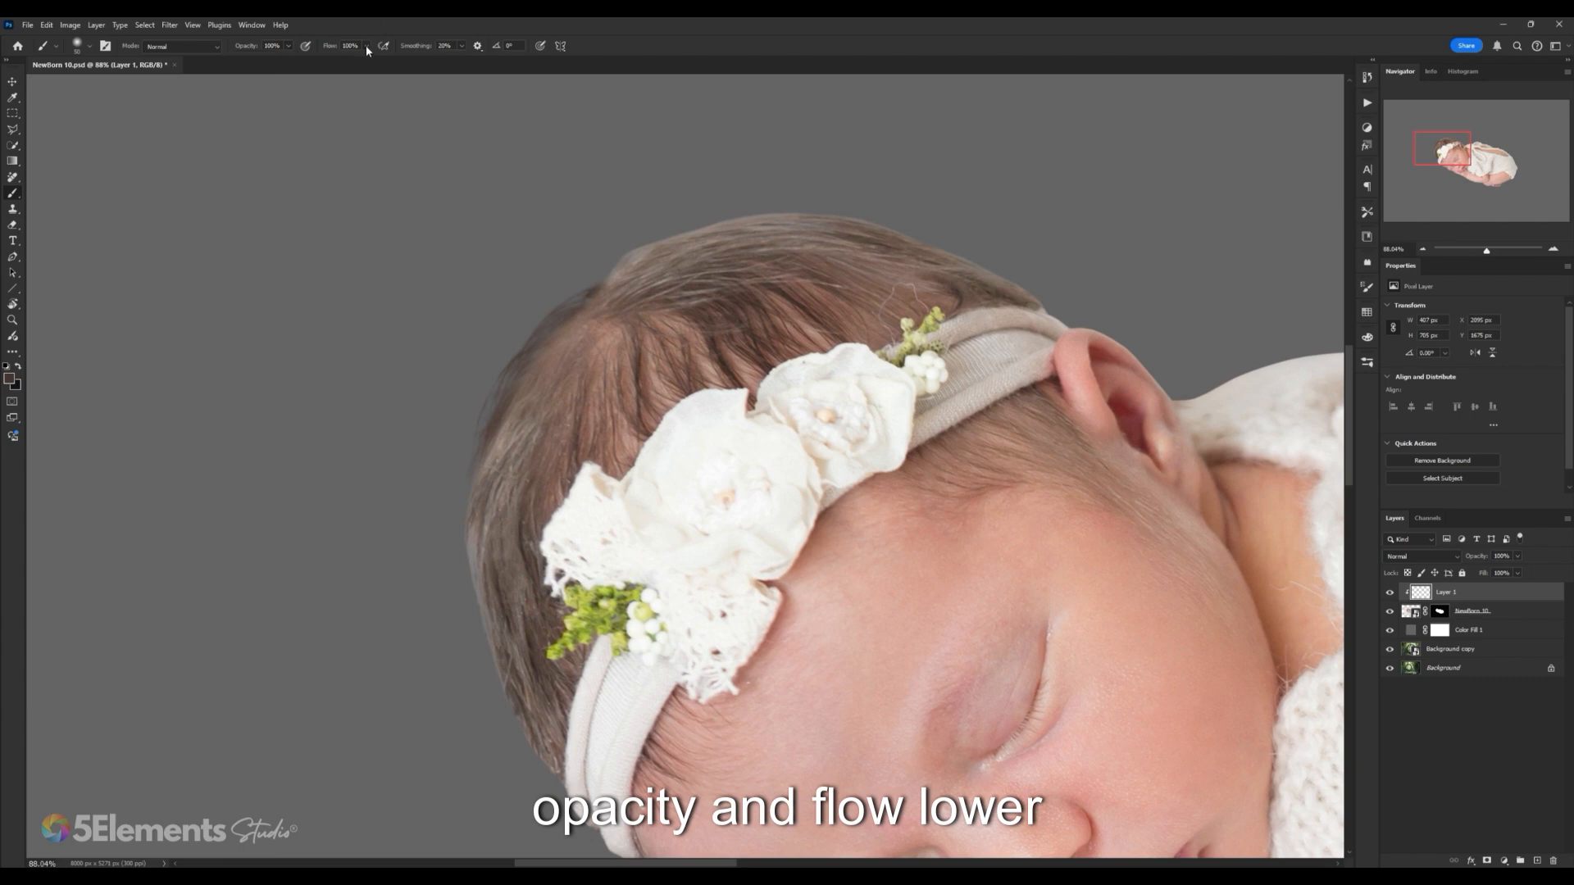
# Step: Lower the brush flow to 22% and paint the hair color softly along the upper edge near the crown
pyautogui.moveTo(366, 46); pyautogui.dragTo(334, 59)
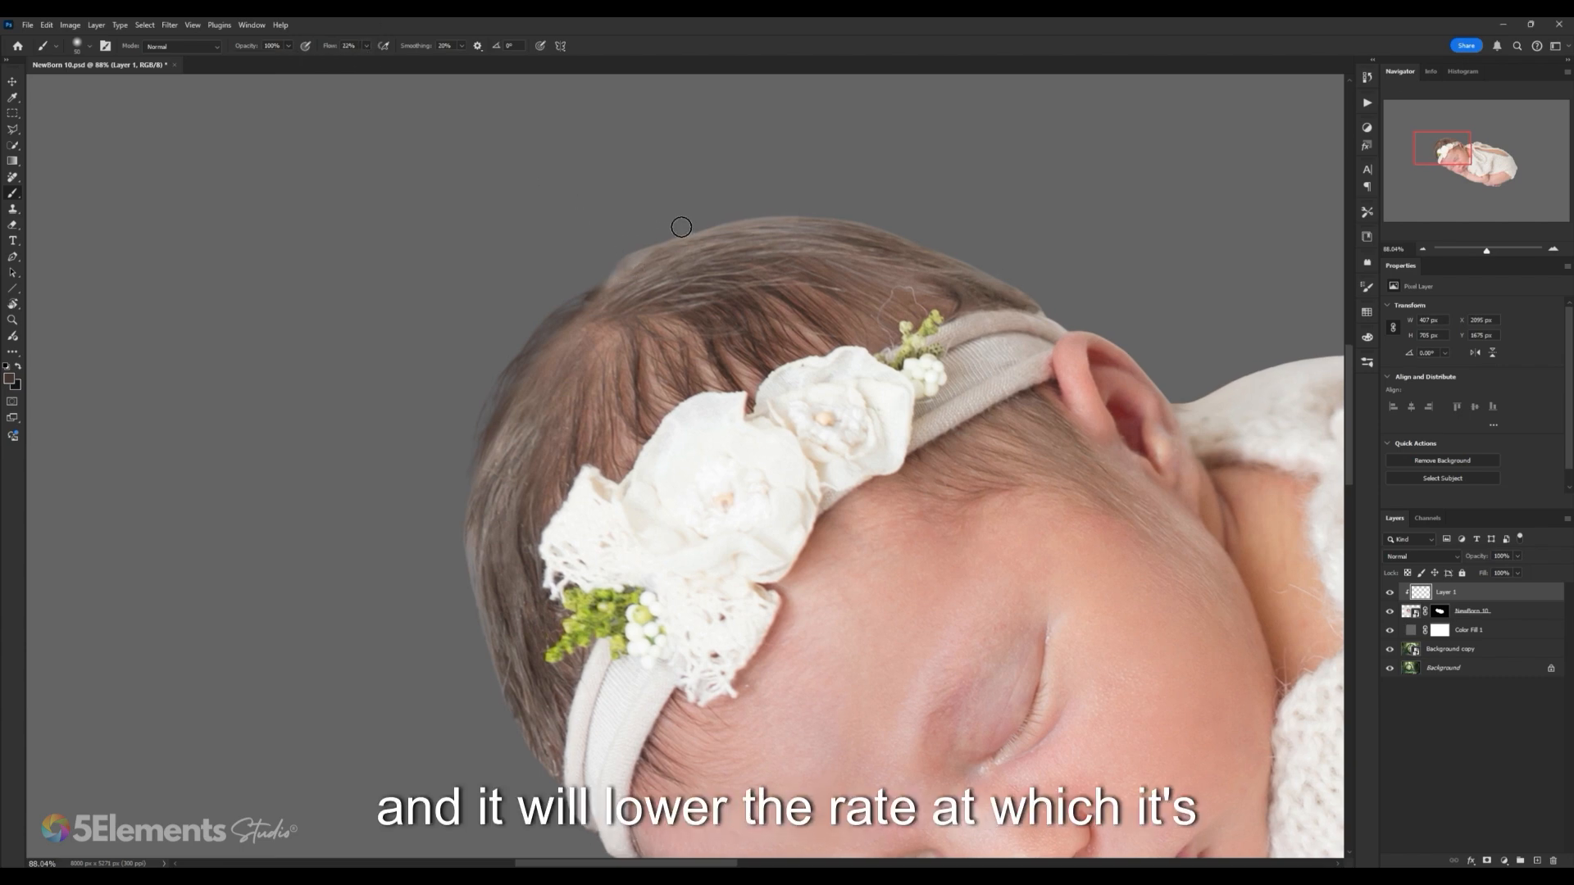
pyautogui.moveTo(681, 227); pyautogui.dragTo(644, 263)
pyautogui.moveTo(732, 211); pyautogui.dragTo(690, 236)
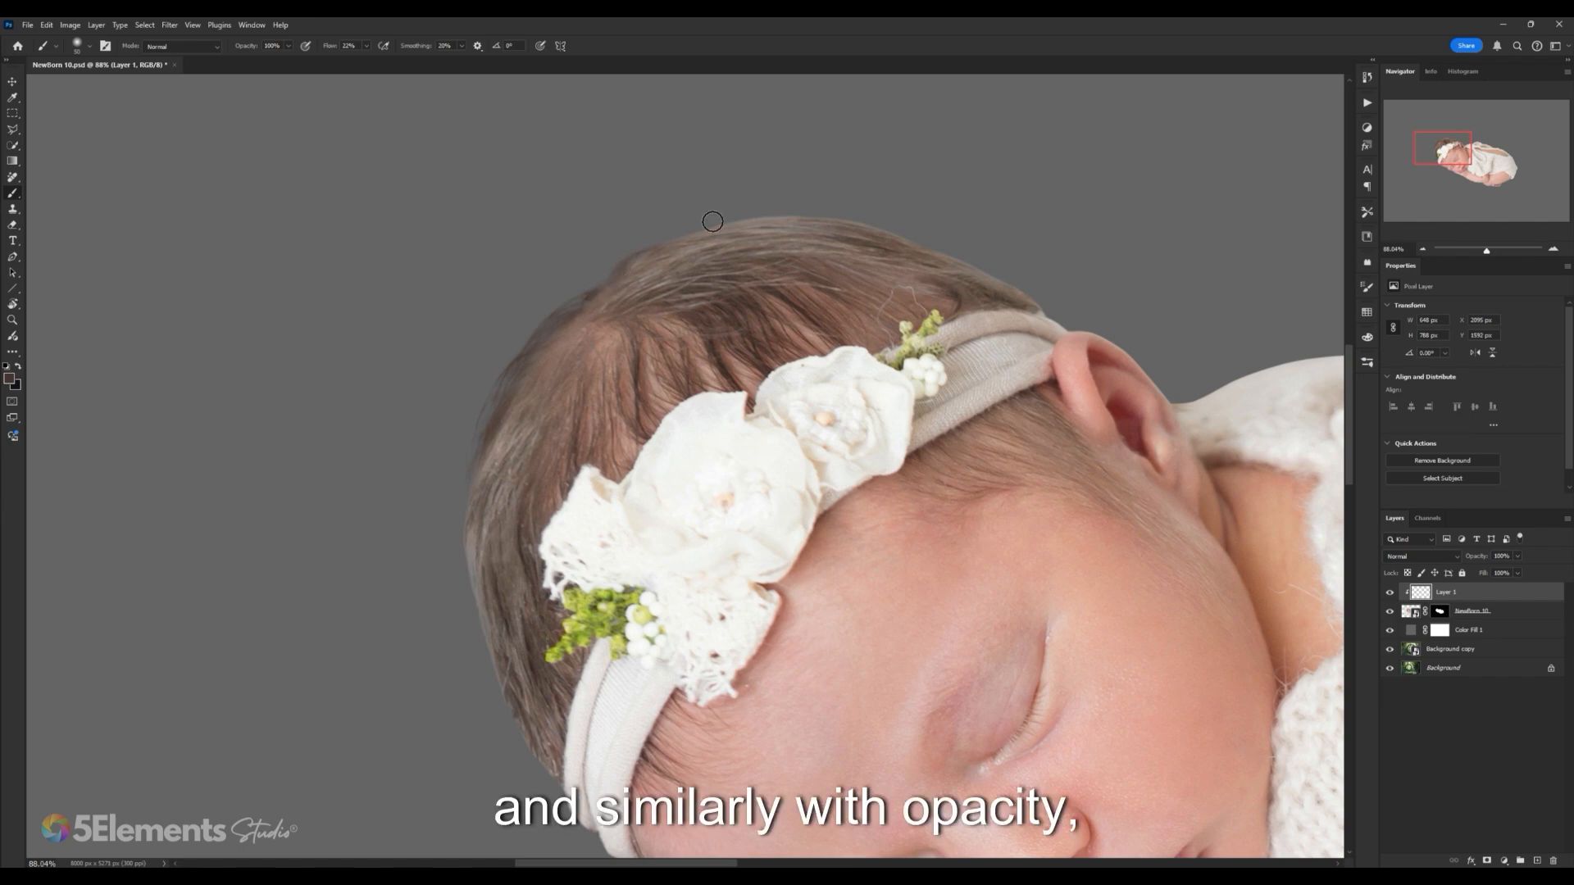
# Step: Paint the crown's hair edge using 100% flow and a lowered brush opacity, and reset the opacity to 100%
pyautogui.click(367, 47)
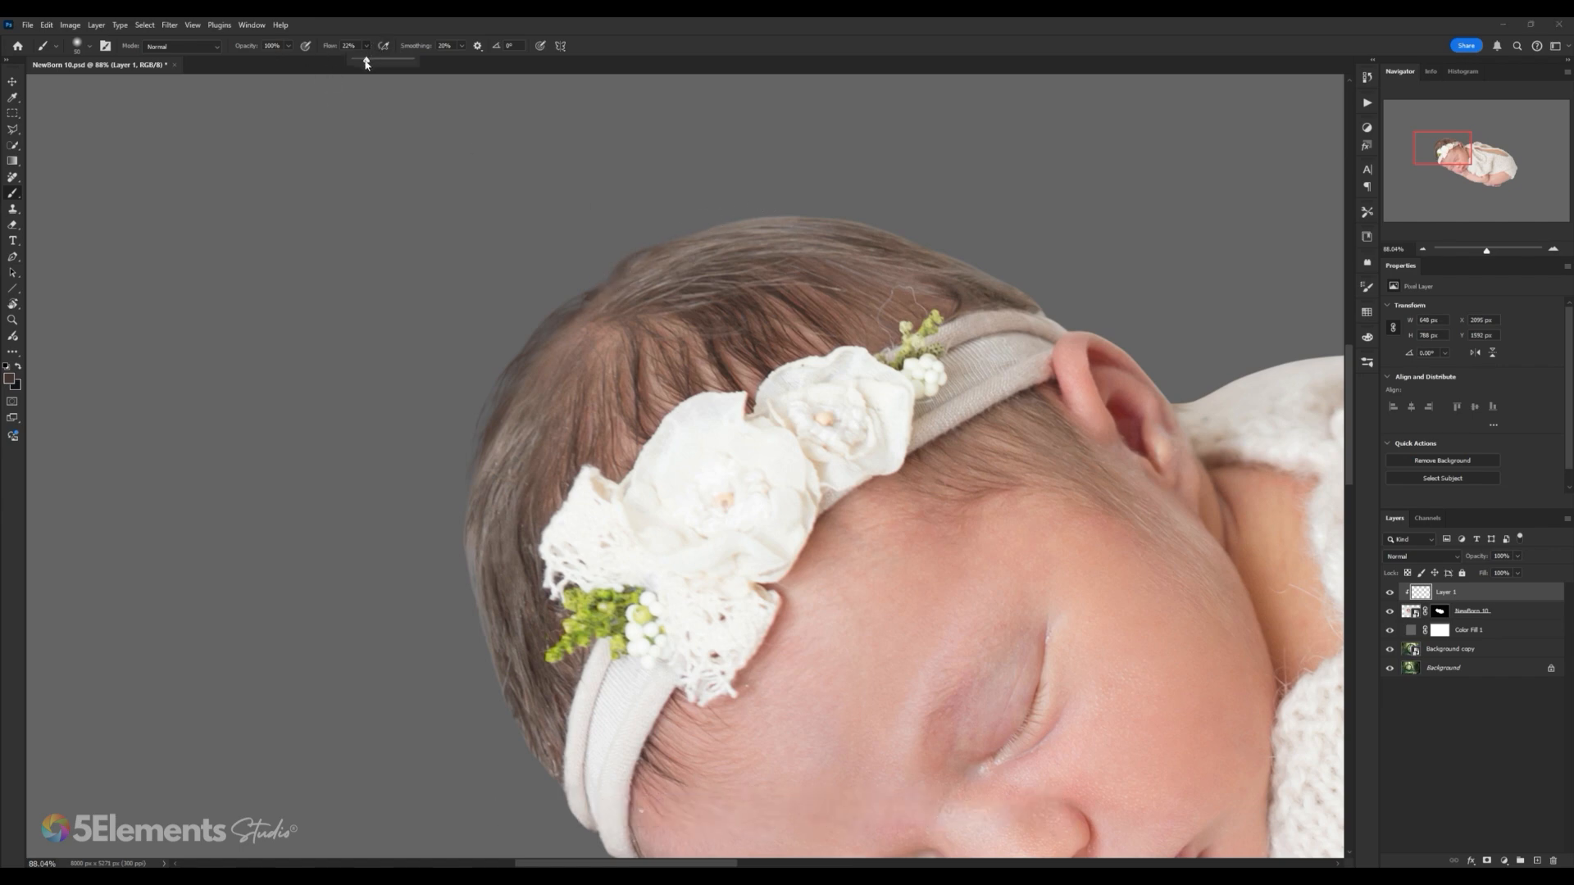
pyautogui.moveTo(367, 59); pyautogui.dragTo(414, 61)
pyautogui.click(289, 48)
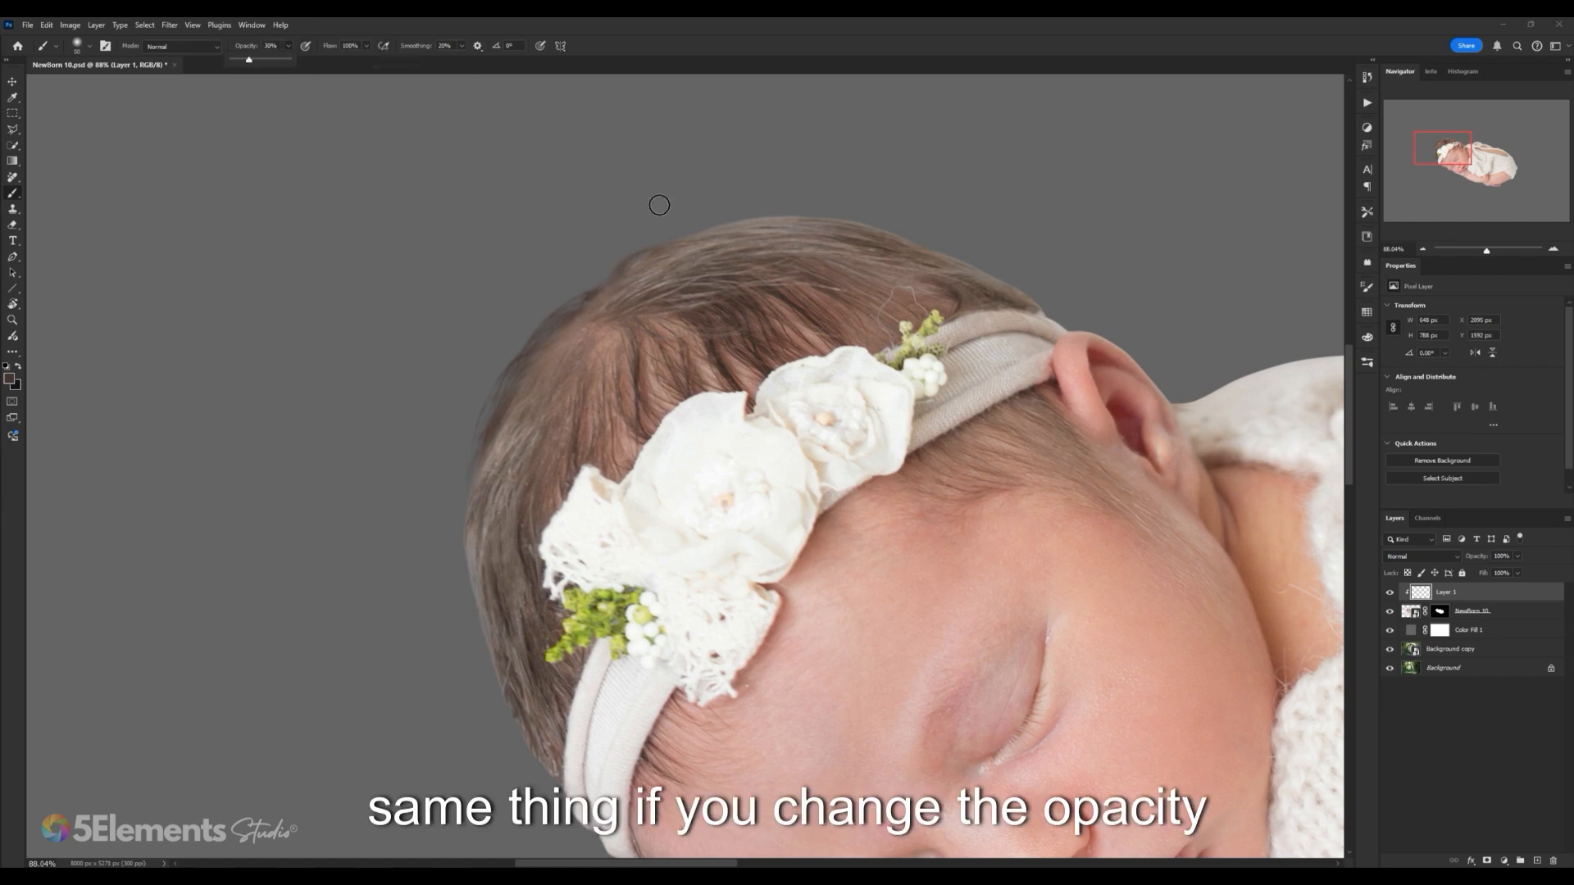
pyautogui.click(643, 239)
pyautogui.moveTo(737, 219)
pyautogui.mouseDown()
pyautogui.moveTo(816, 210)
pyautogui.moveTo(693, 221)
pyautogui.moveTo(762, 209)
pyautogui.mouseUp()
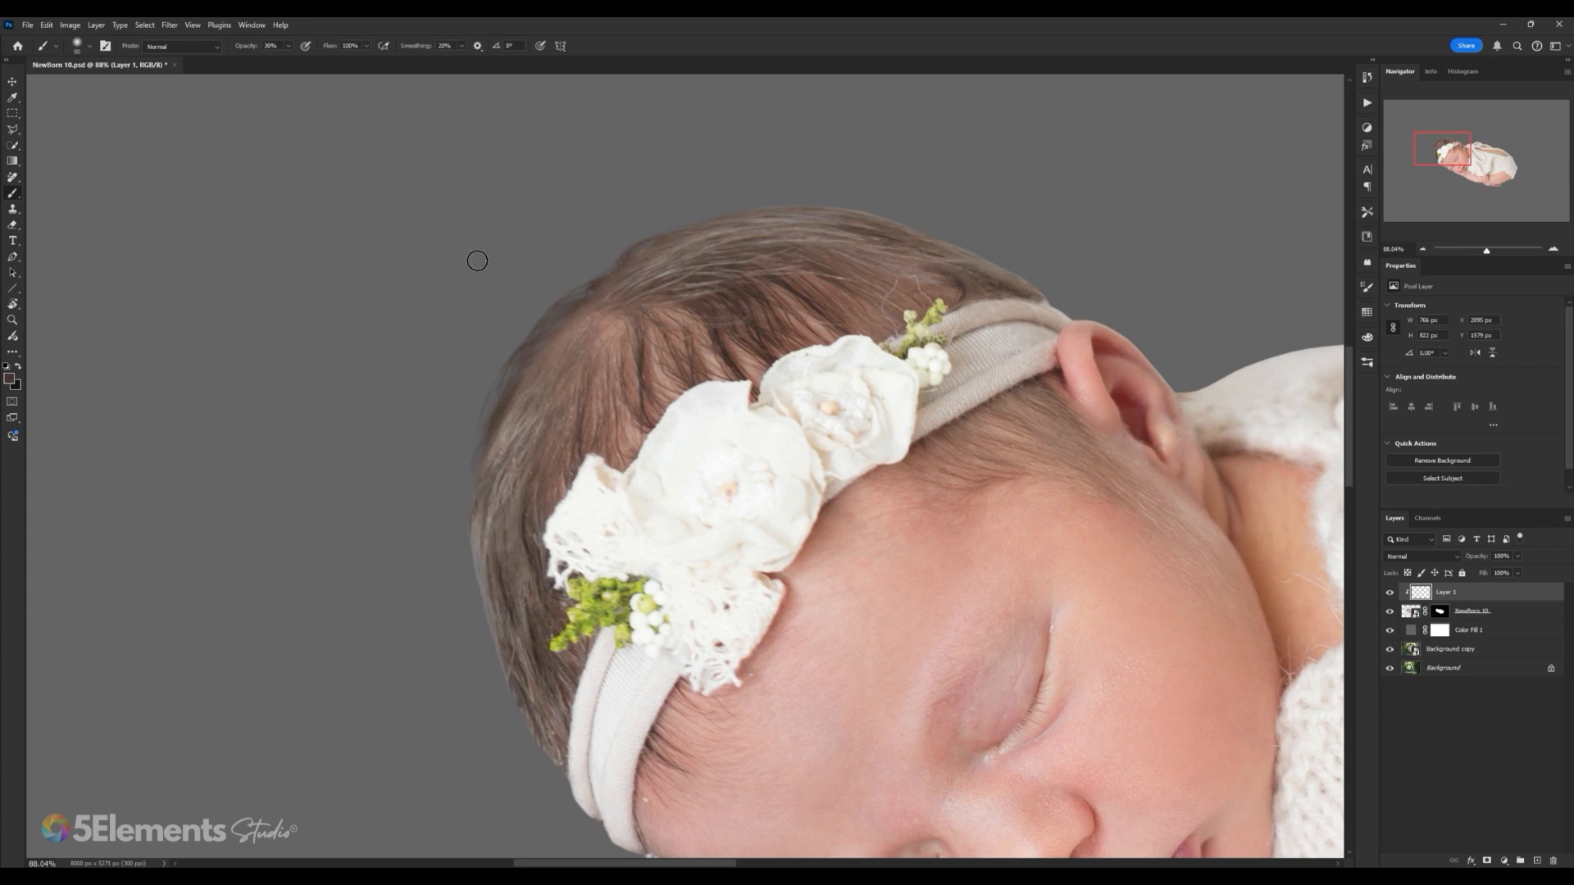
pyautogui.moveTo(289, 46); pyautogui.dragTo(369, 58)
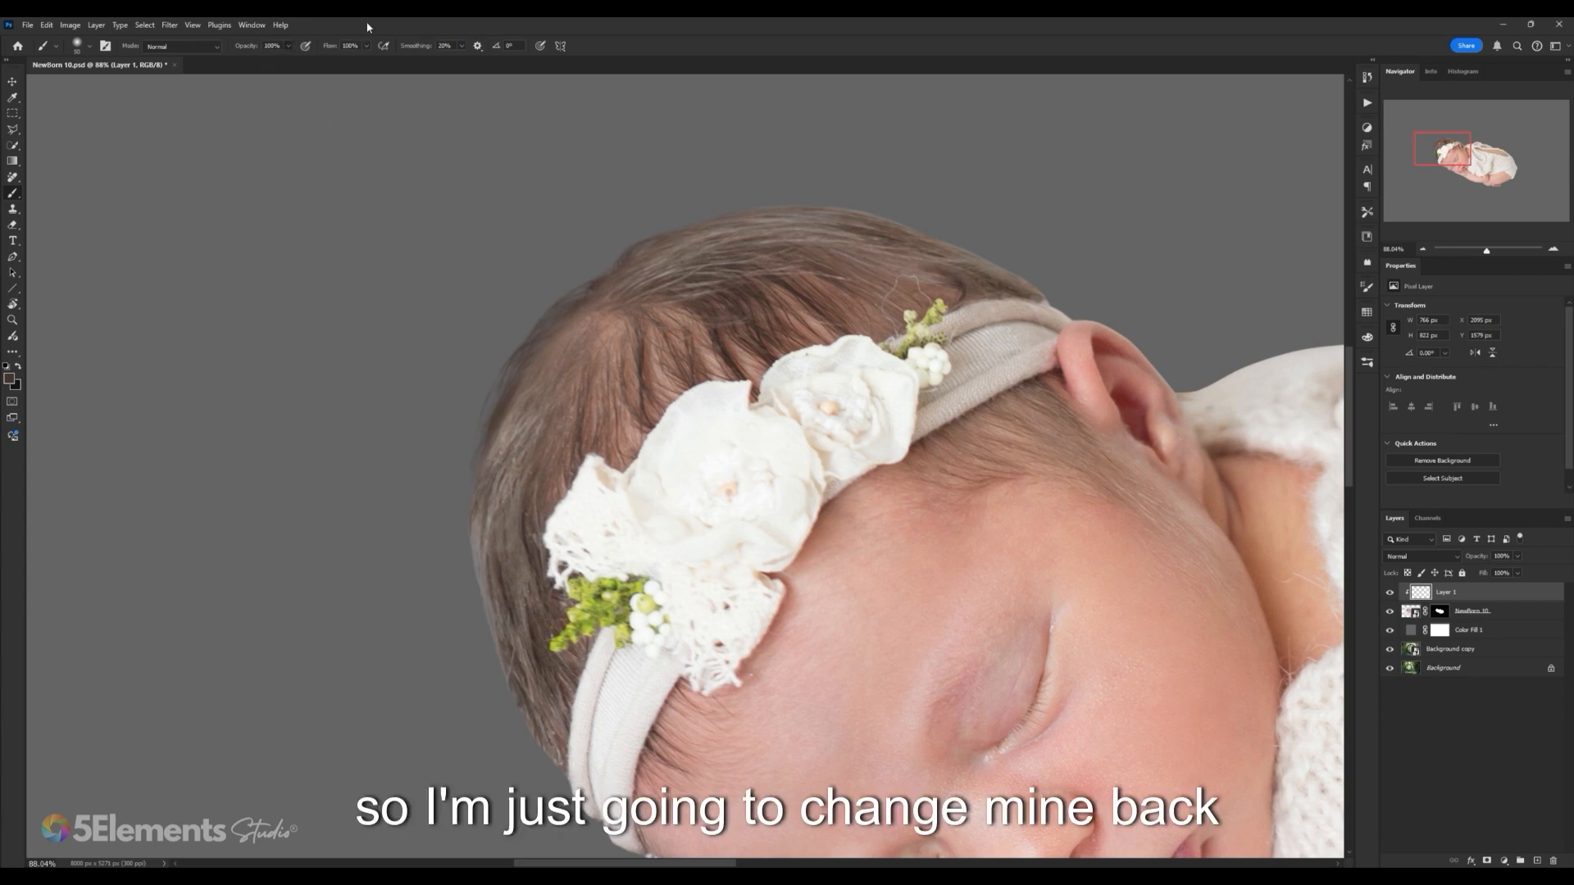
# Step: Paint the brown hair color along the pale hair edge at the back of the head
pyautogui.moveTo(578, 270); pyautogui.dragTo(579, 220)
pyautogui.moveTo(477, 425); pyautogui.dragTo(454, 505)
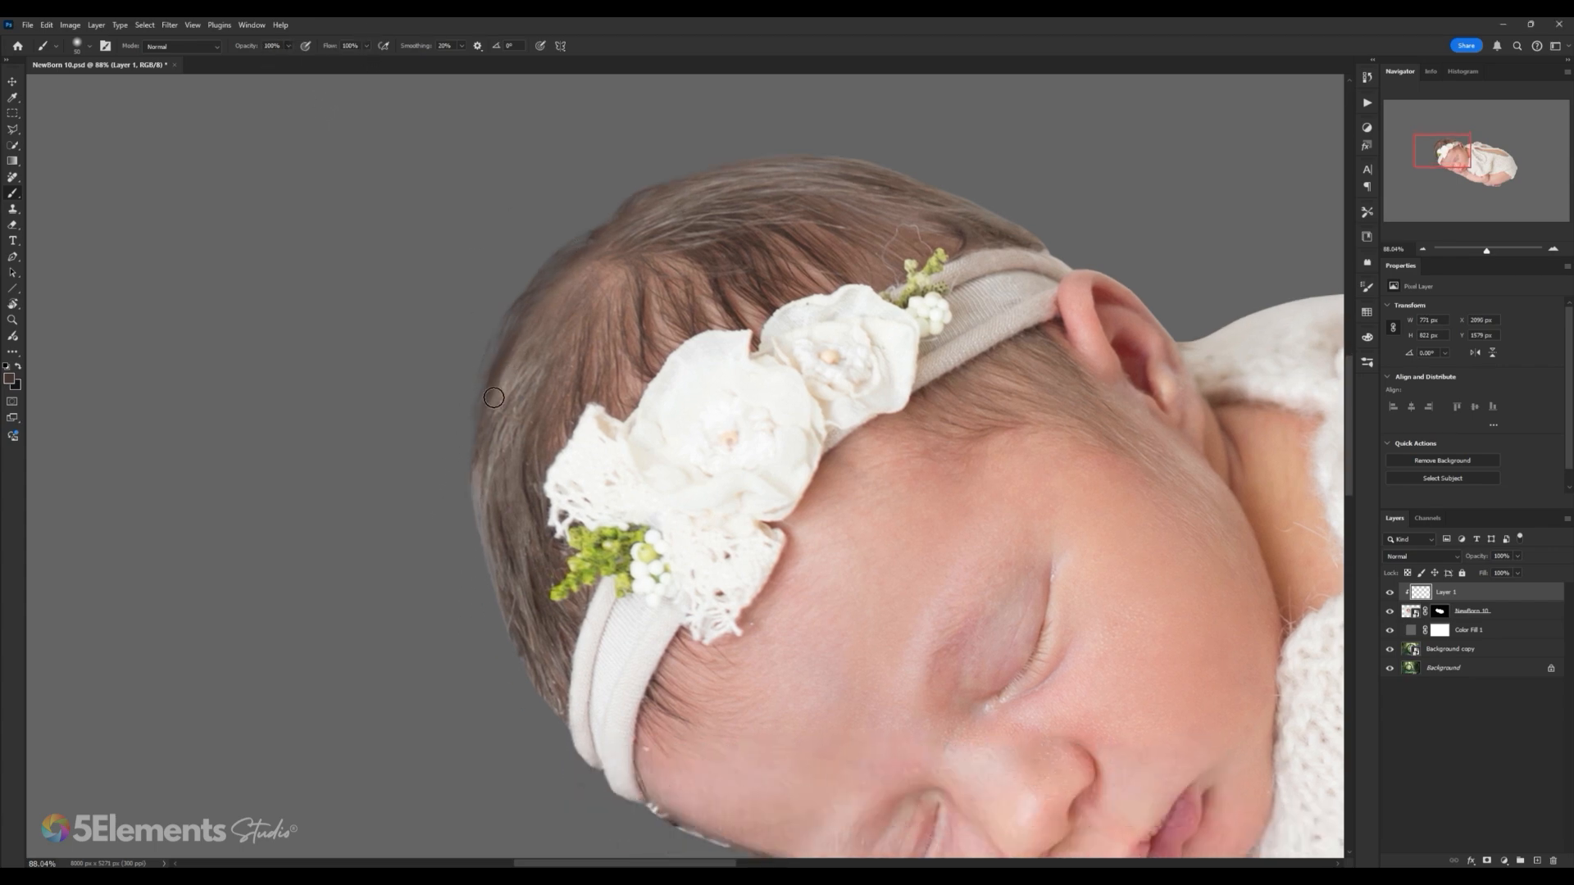
pyautogui.moveTo(495, 396); pyautogui.dragTo(470, 496)
pyautogui.moveTo(467, 569)
pyautogui.mouseDown()
pyautogui.moveTo(479, 439)
pyautogui.moveTo(507, 613)
pyautogui.mouseUp()
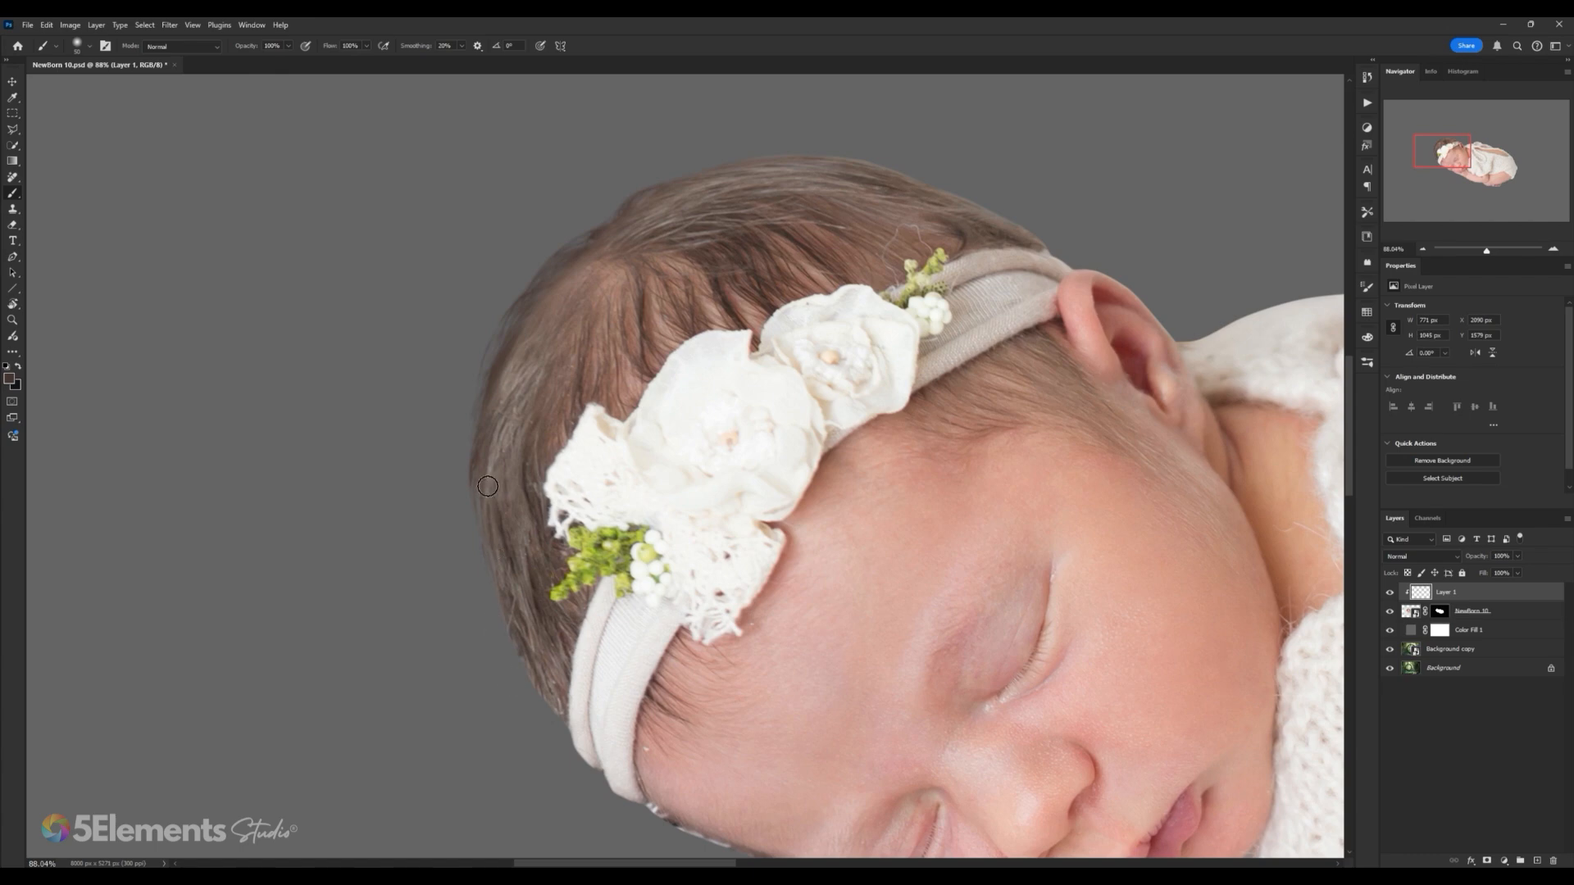
# Step: Sample the dark brown hair color above the headband flowers with the Eyedropper and return to the Brush tool
pyautogui.keyDown('alt'); pyautogui.click(721, 269); pyautogui.keyUp('alt')
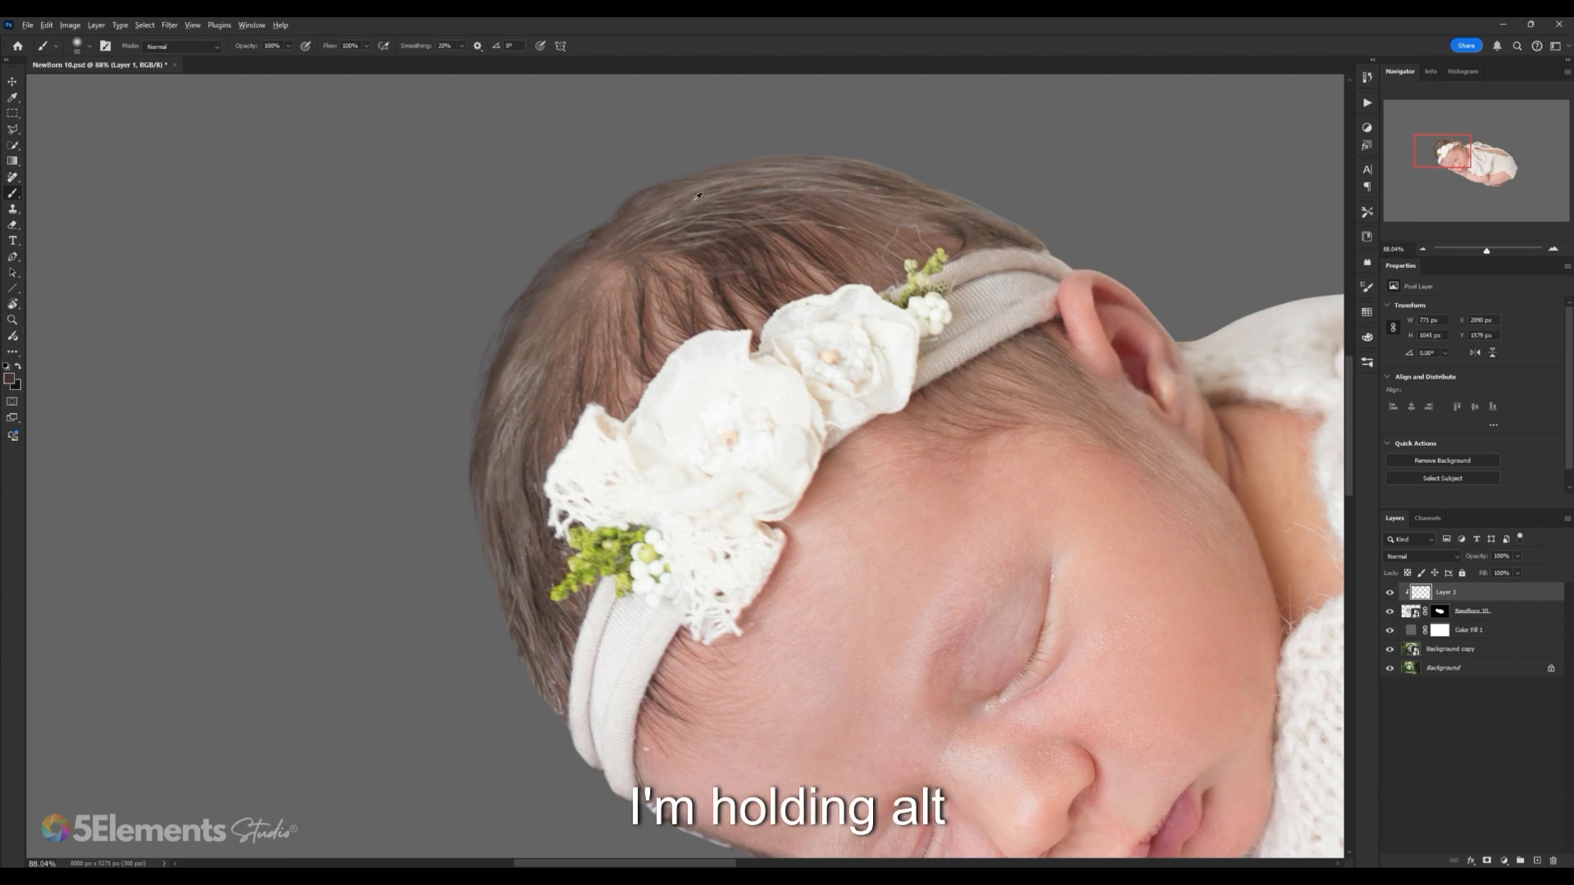
pyautogui.keyDown('alt'); pyautogui.click(721, 278); pyautogui.keyUp('alt')
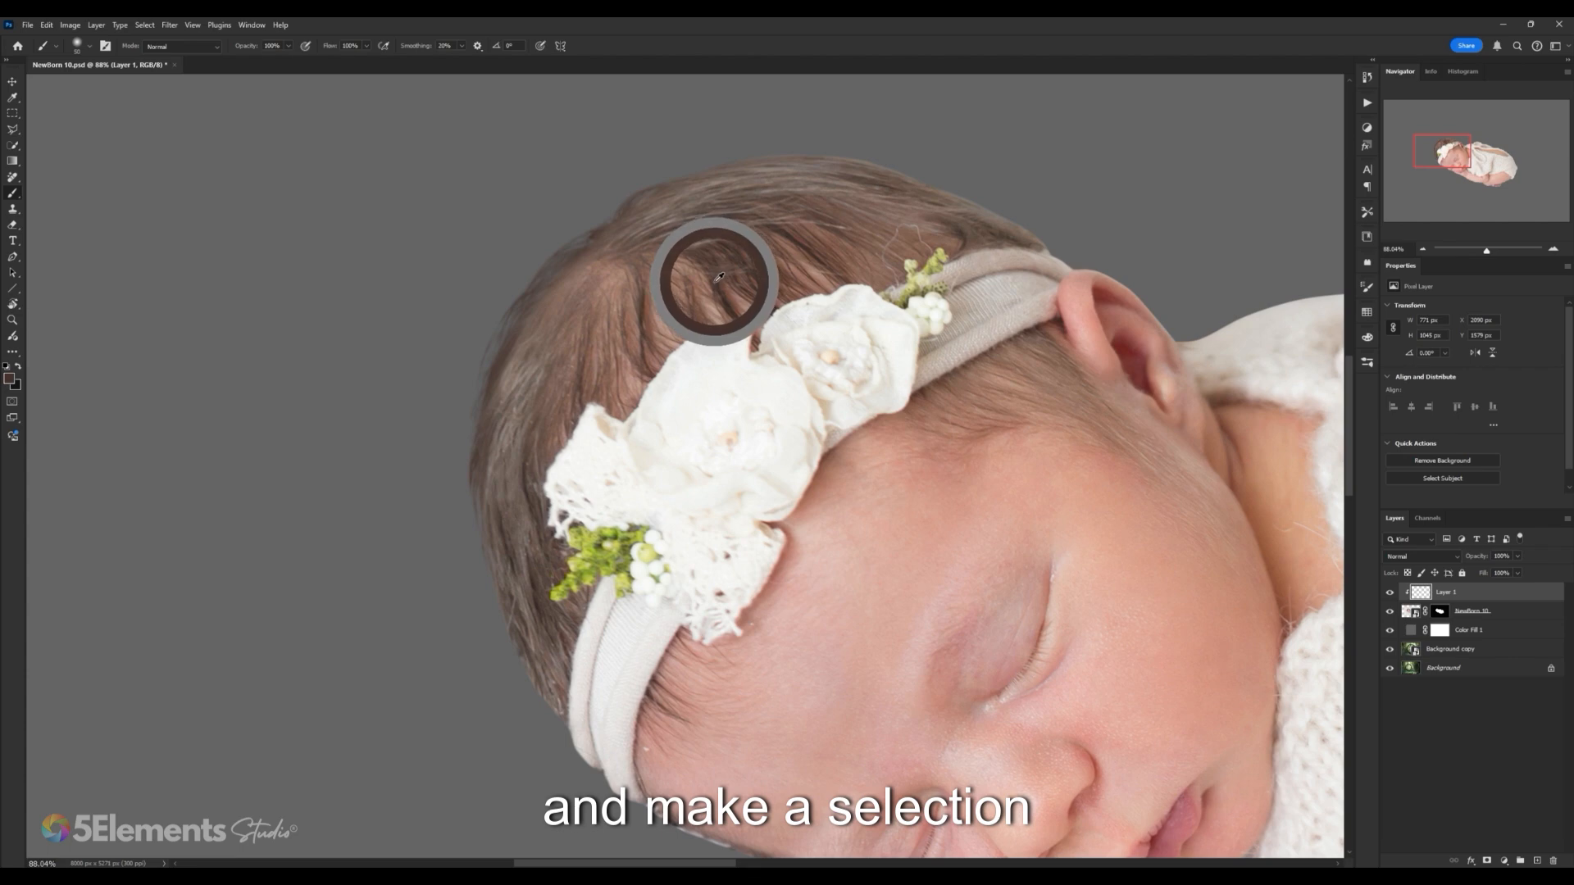
pyautogui.keyDown('alt'); pyautogui.click(715, 277); pyautogui.keyUp('alt')
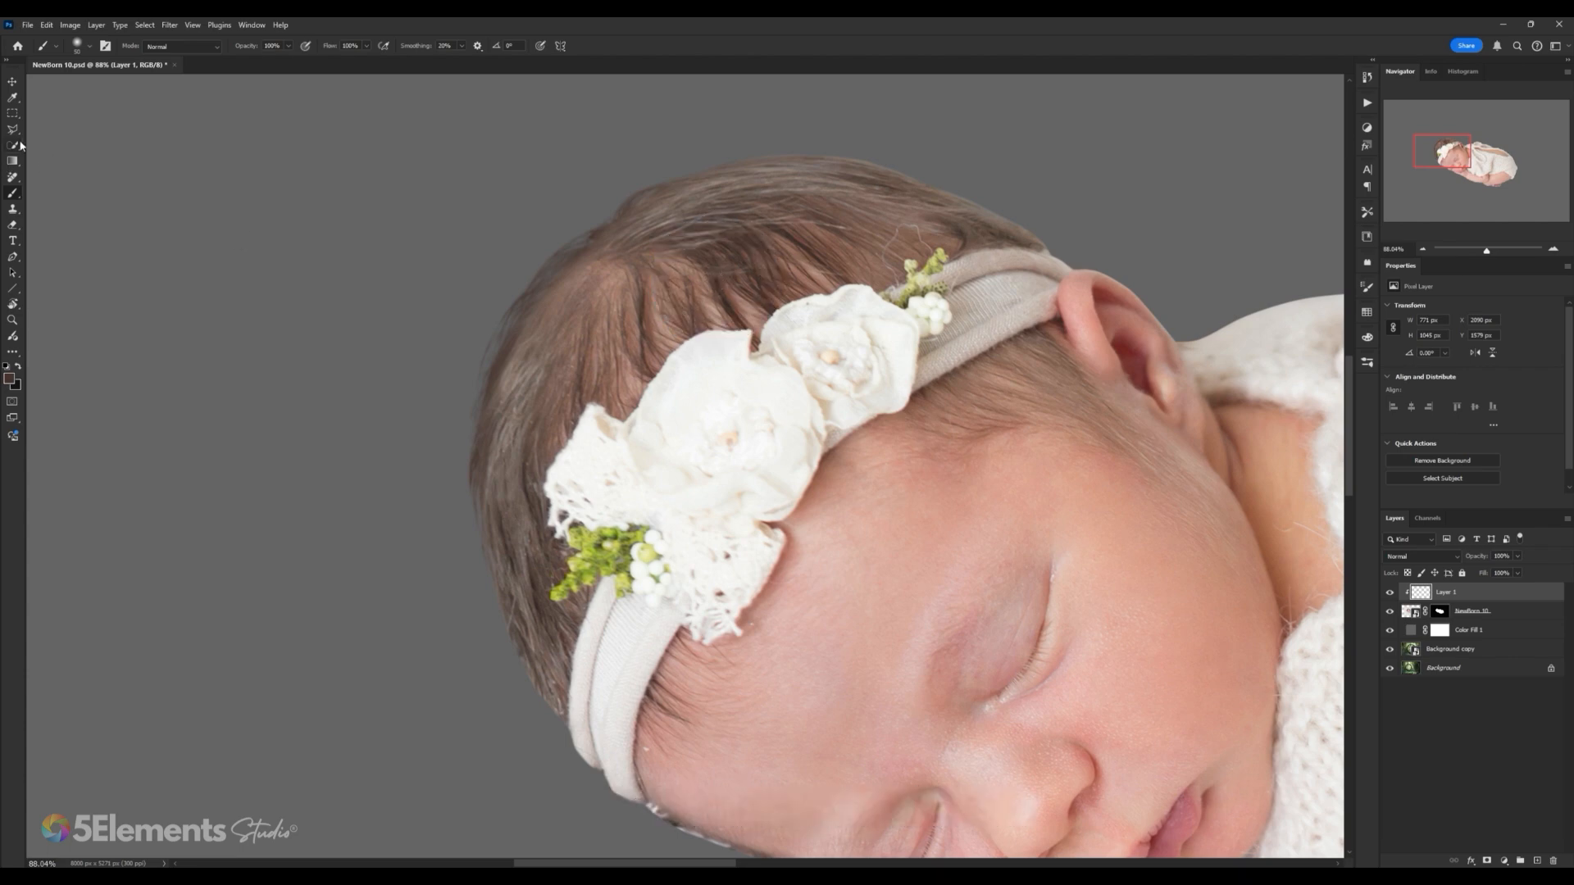
pyautogui.click(12, 97)
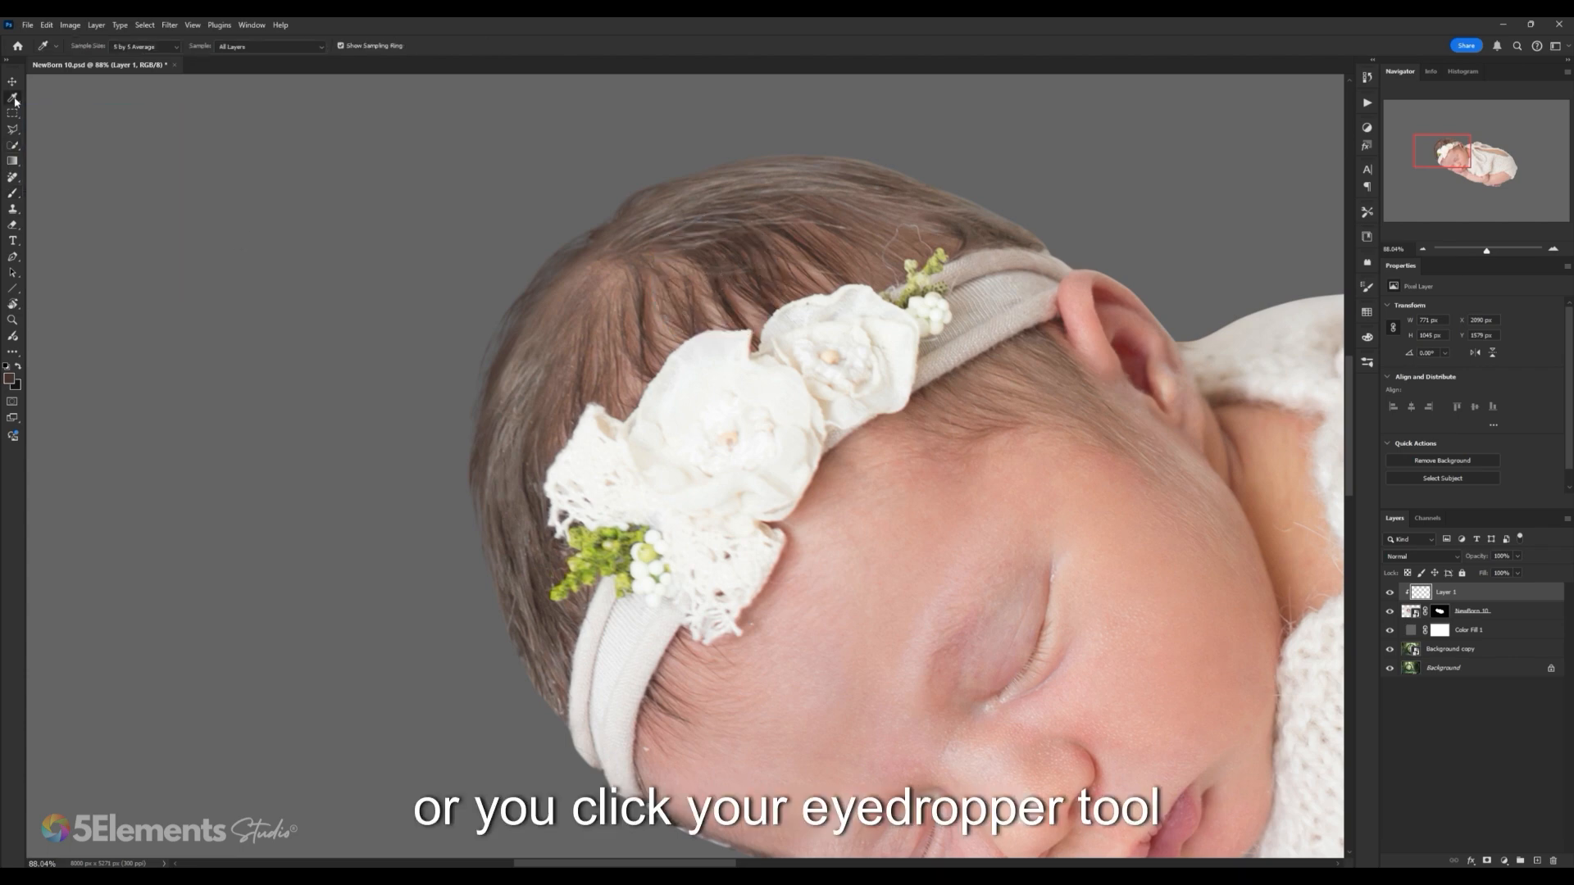
pyautogui.click(723, 274)
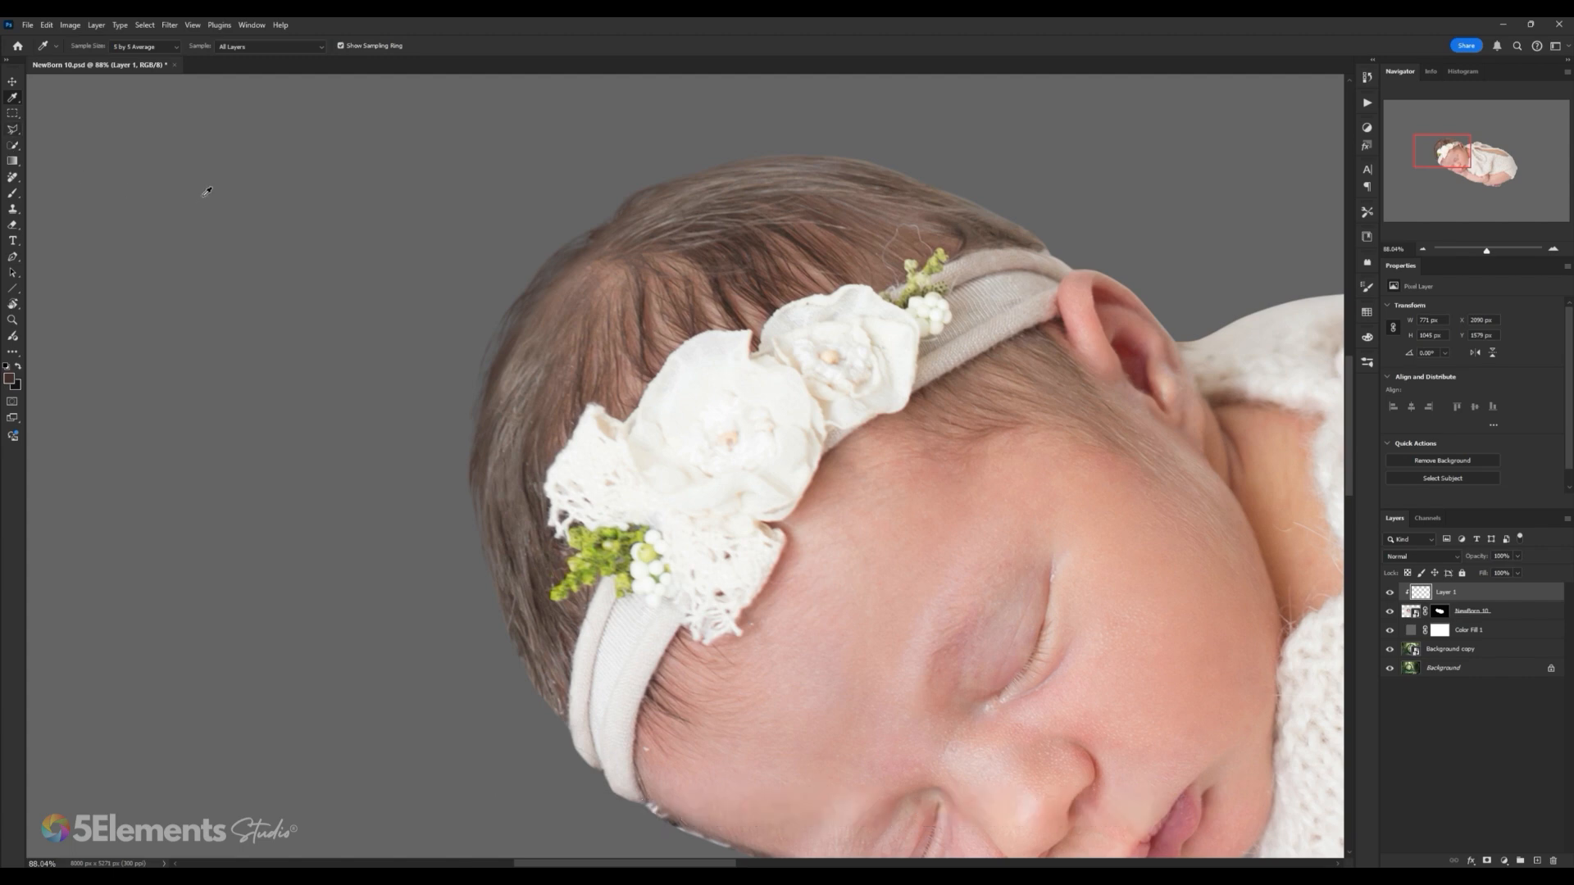
pyautogui.press('b')
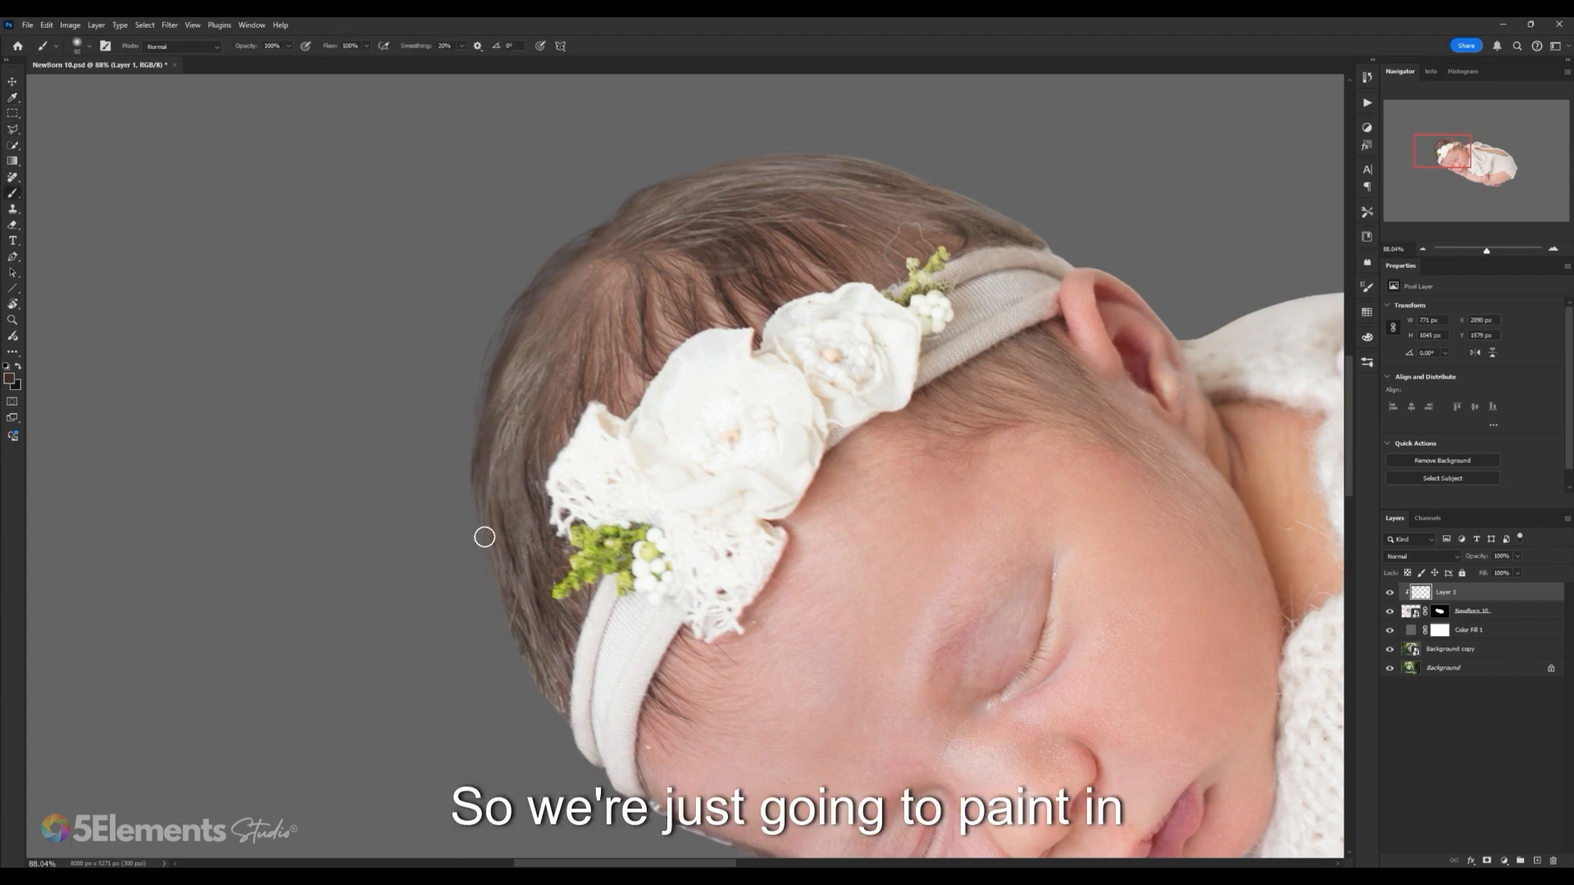
# Step: Paint the sampled brown over the hair edge at the back of the head, from the headband upward
pyautogui.scroll(-1, 485, 537)
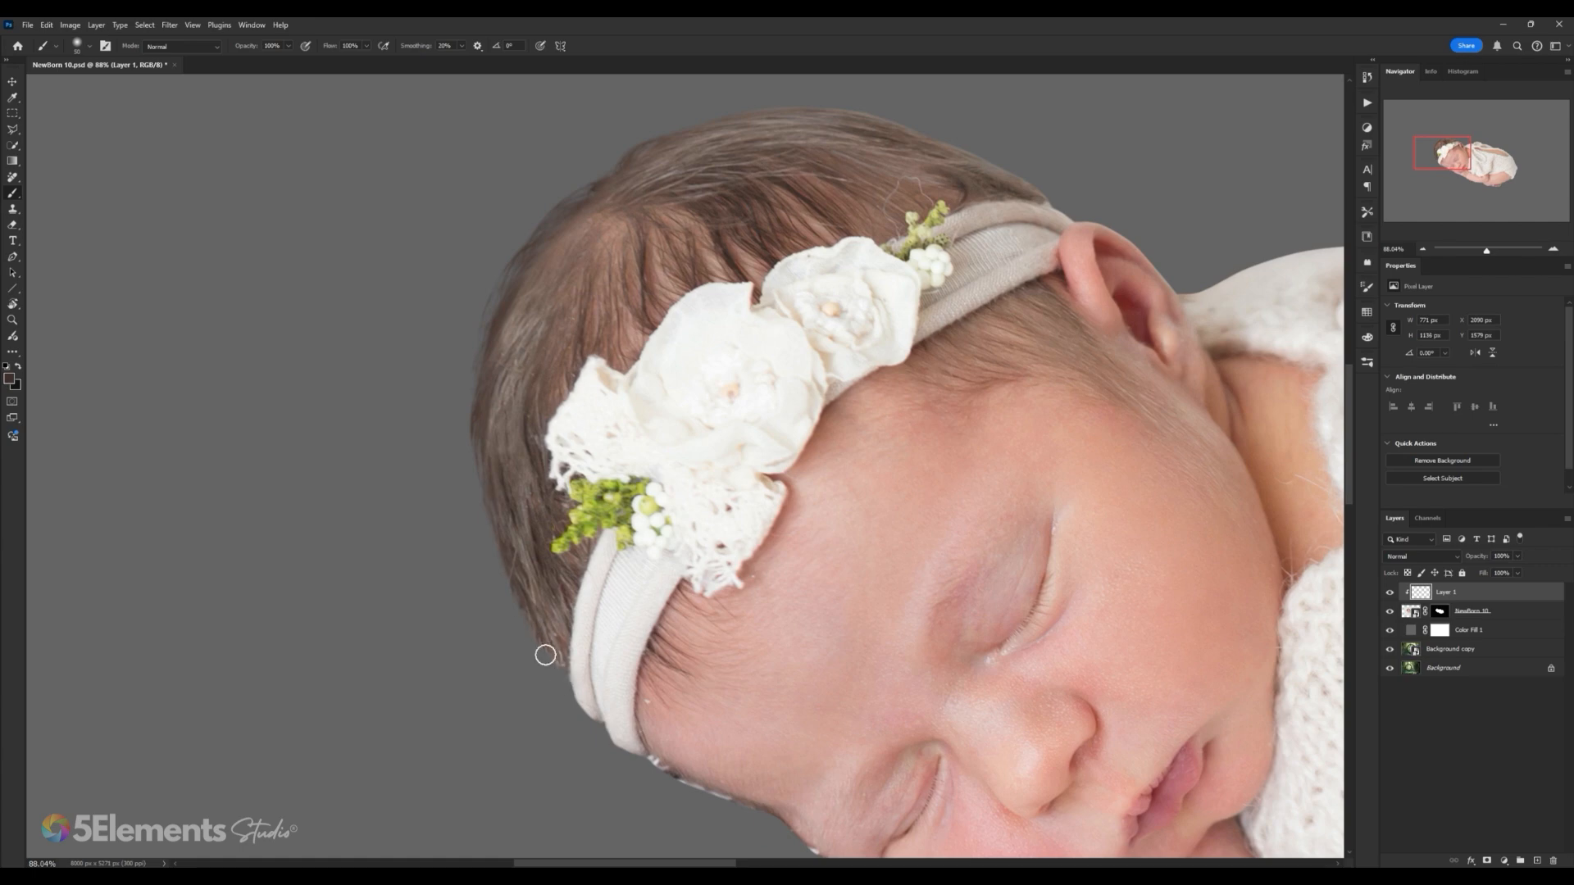
pyautogui.moveTo(545, 655); pyautogui.dragTo(511, 596)
pyautogui.scroll(1, 492, 377)
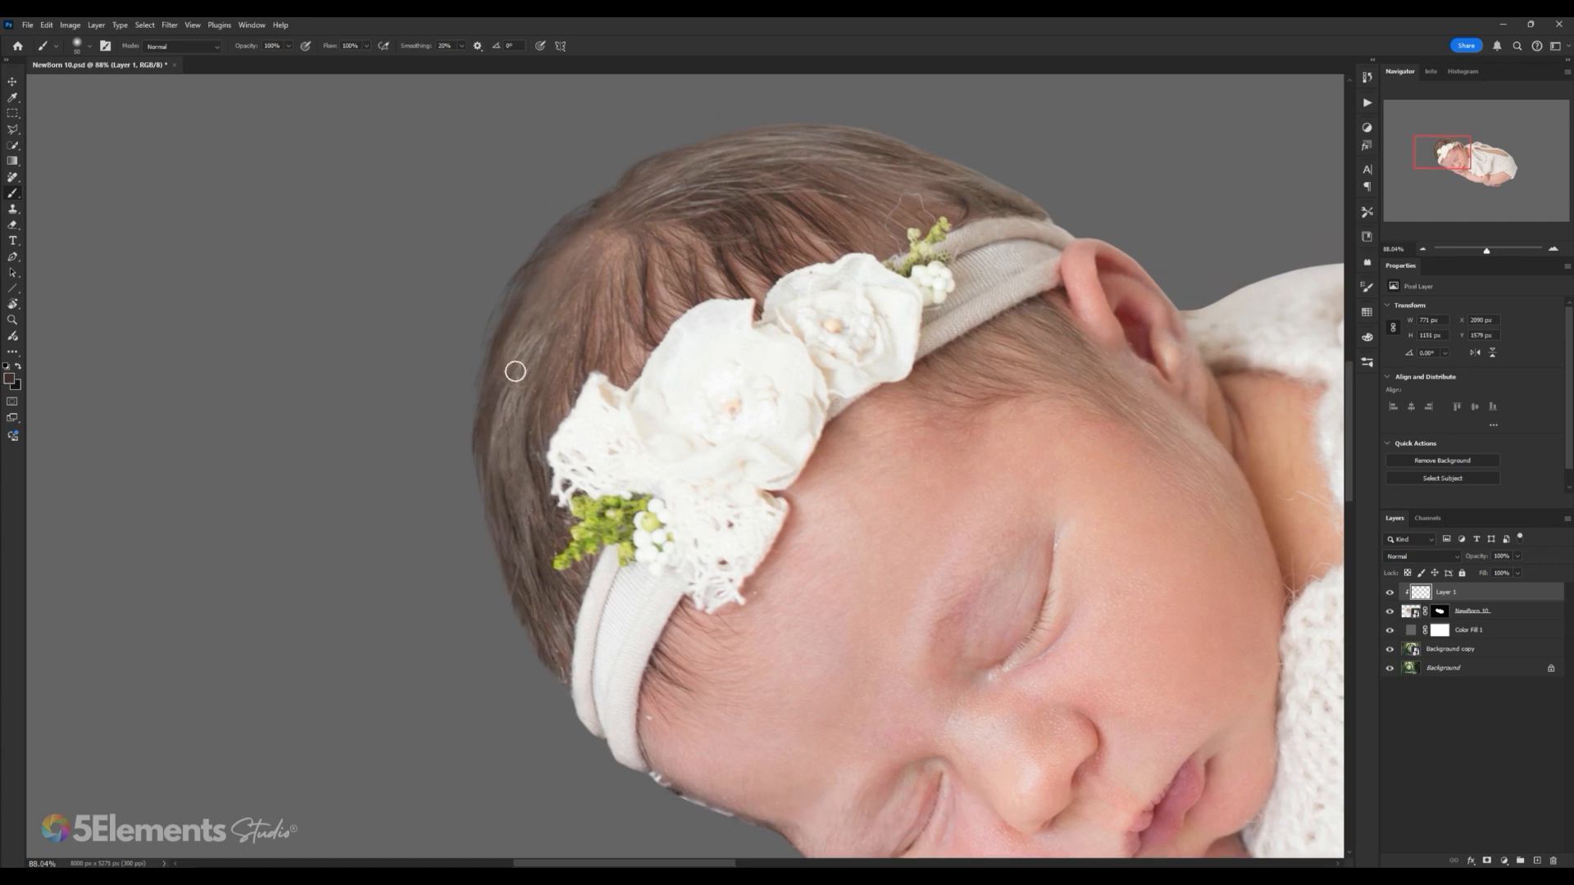
pyautogui.moveTo(515, 371)
pyautogui.mouseDown()
pyautogui.moveTo(527, 368)
pyautogui.moveTo(510, 452)
pyautogui.mouseUp()
# Step: Paint the sampled brown along the hair edge on top of the head, between the crown and the ear
pyautogui.moveTo(771, 223)
pyautogui.mouseDown()
pyautogui.moveTo(615, 272)
pyautogui.moveTo(927, 225)
pyautogui.moveTo(955, 259)
pyautogui.moveTo(1024, 276)
pyautogui.moveTo(1037, 305)
pyautogui.mouseUp()
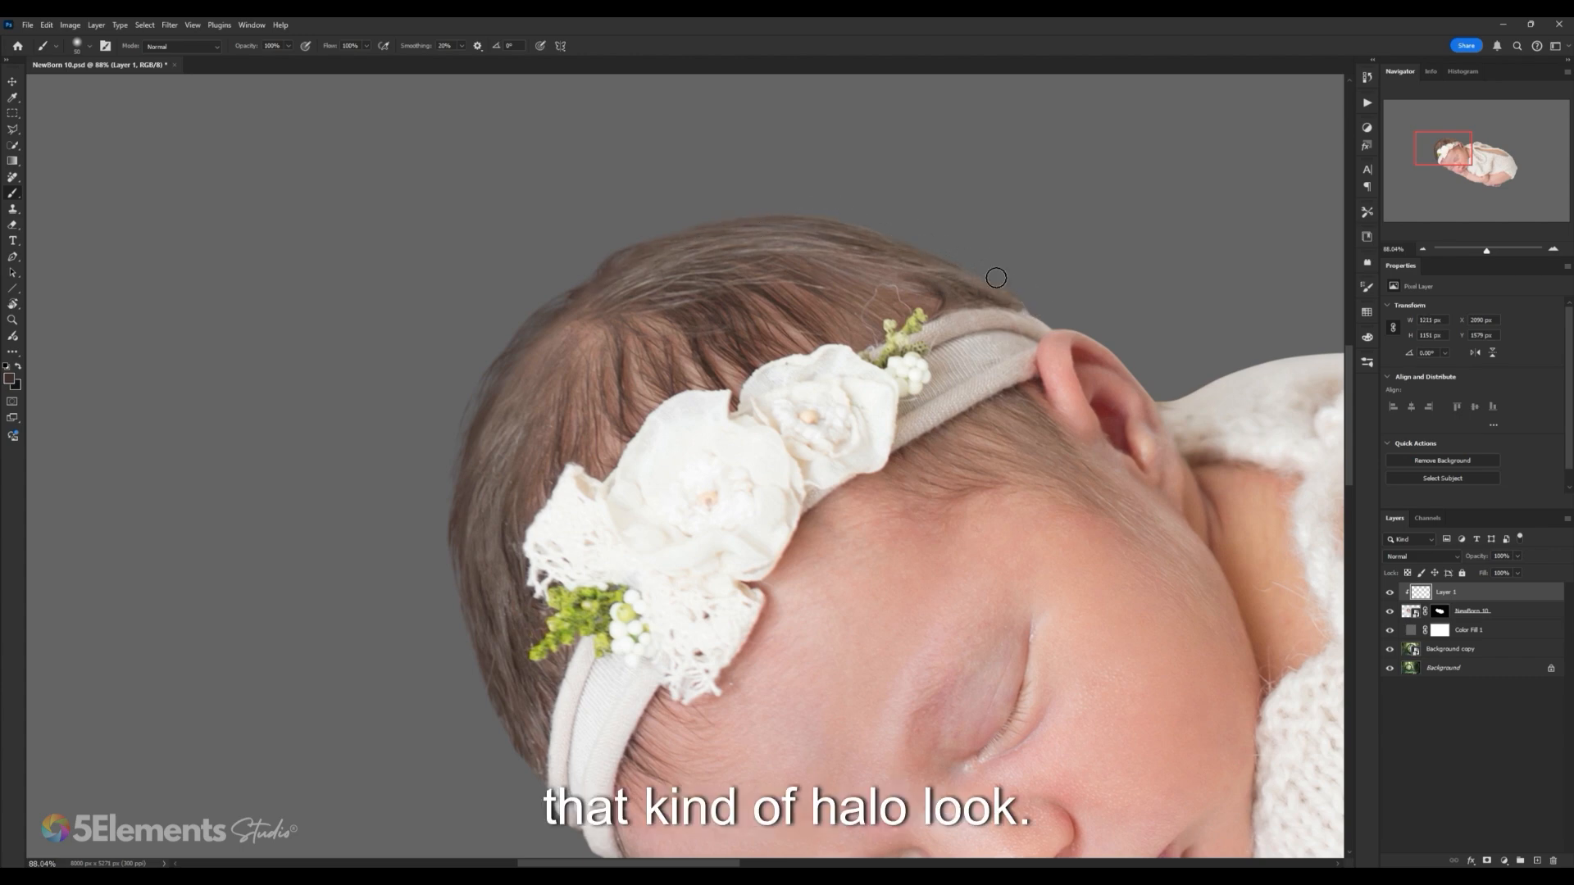
pyautogui.moveTo(803, 210); pyautogui.dragTo(850, 215)
pyautogui.moveTo(610, 232); pyautogui.dragTo(800, 219)
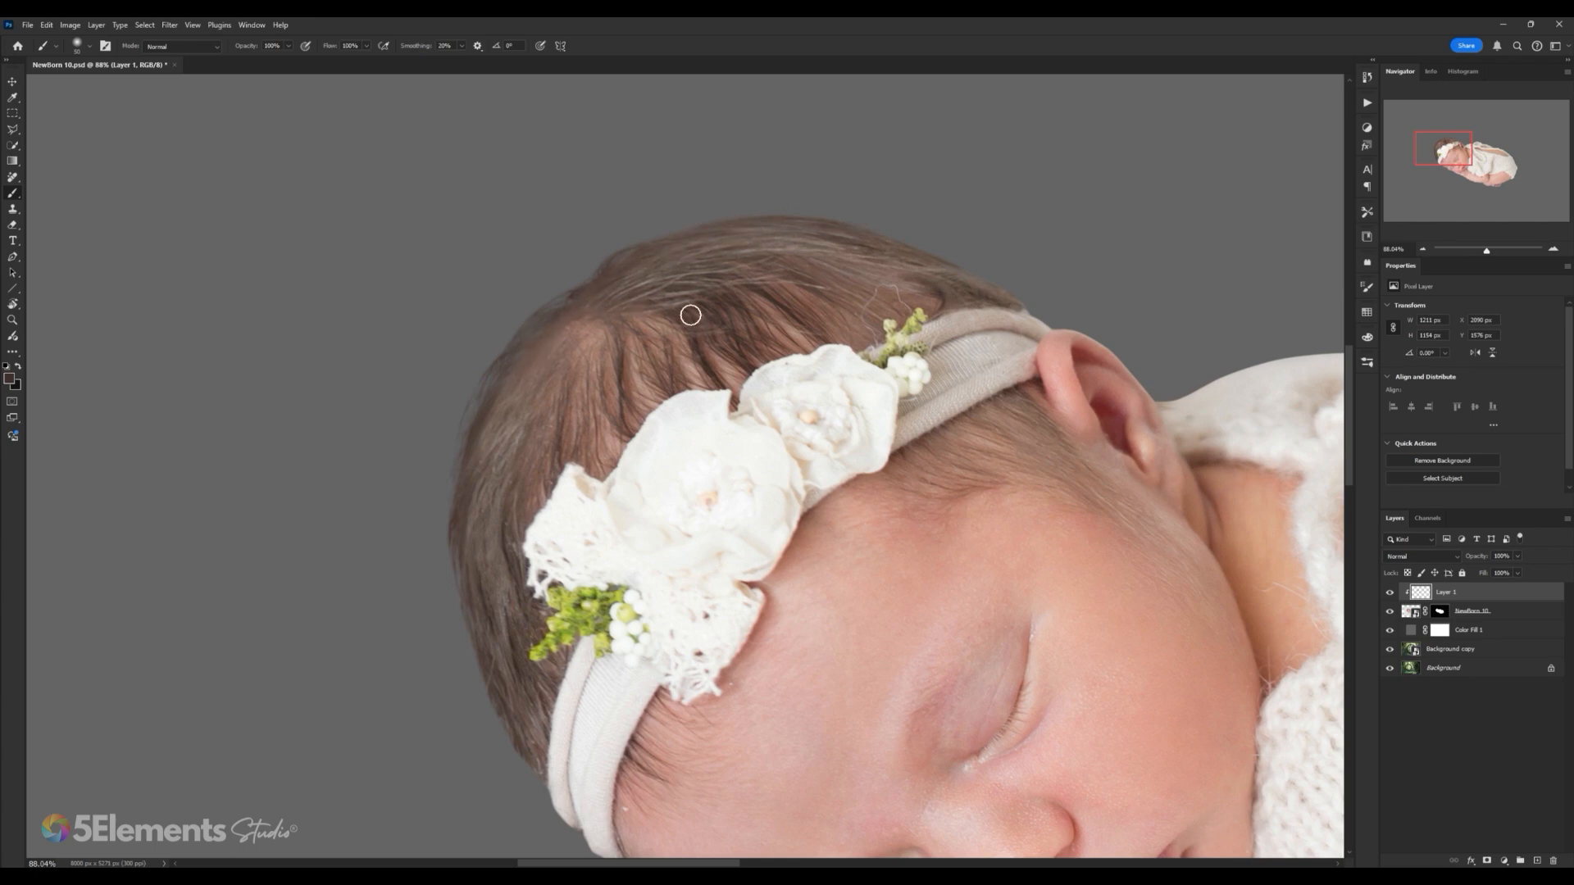
pyautogui.moveTo(739, 336)
pyautogui.mouseDown()
pyautogui.moveTo(706, 328)
pyautogui.moveTo(650, 402)
pyautogui.moveTo(653, 302)
pyautogui.moveTo(643, 315)
pyautogui.moveTo(658, 317)
pyautogui.mouseUp()
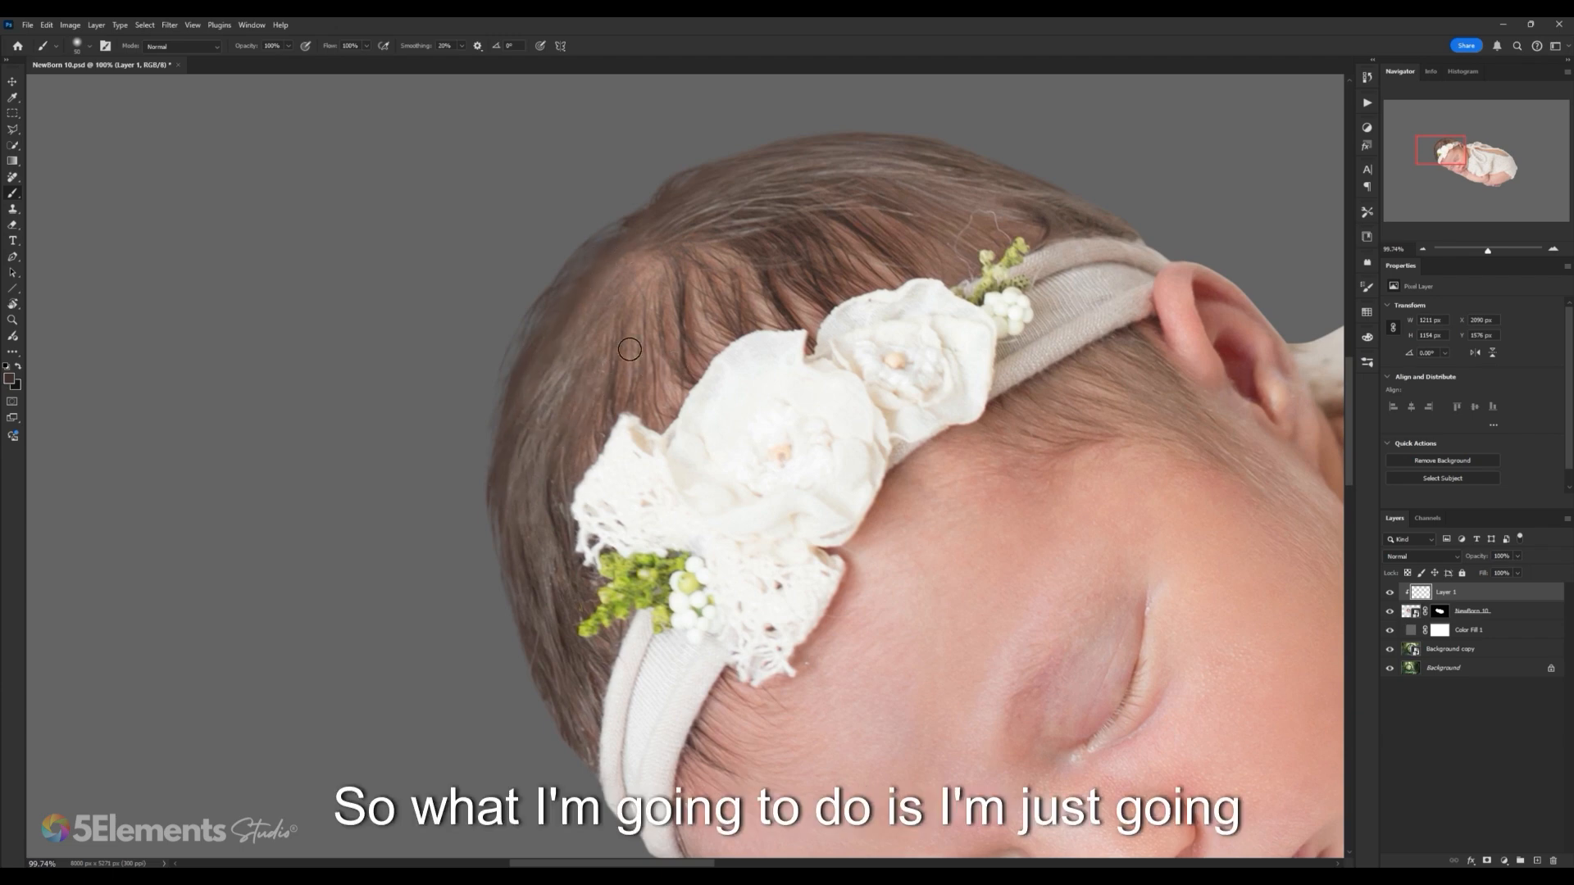
# Step: Switch to the Eraser with a smaller tip and gently erase excess paint from the hair edge at the back of the head
pyautogui.press('e')
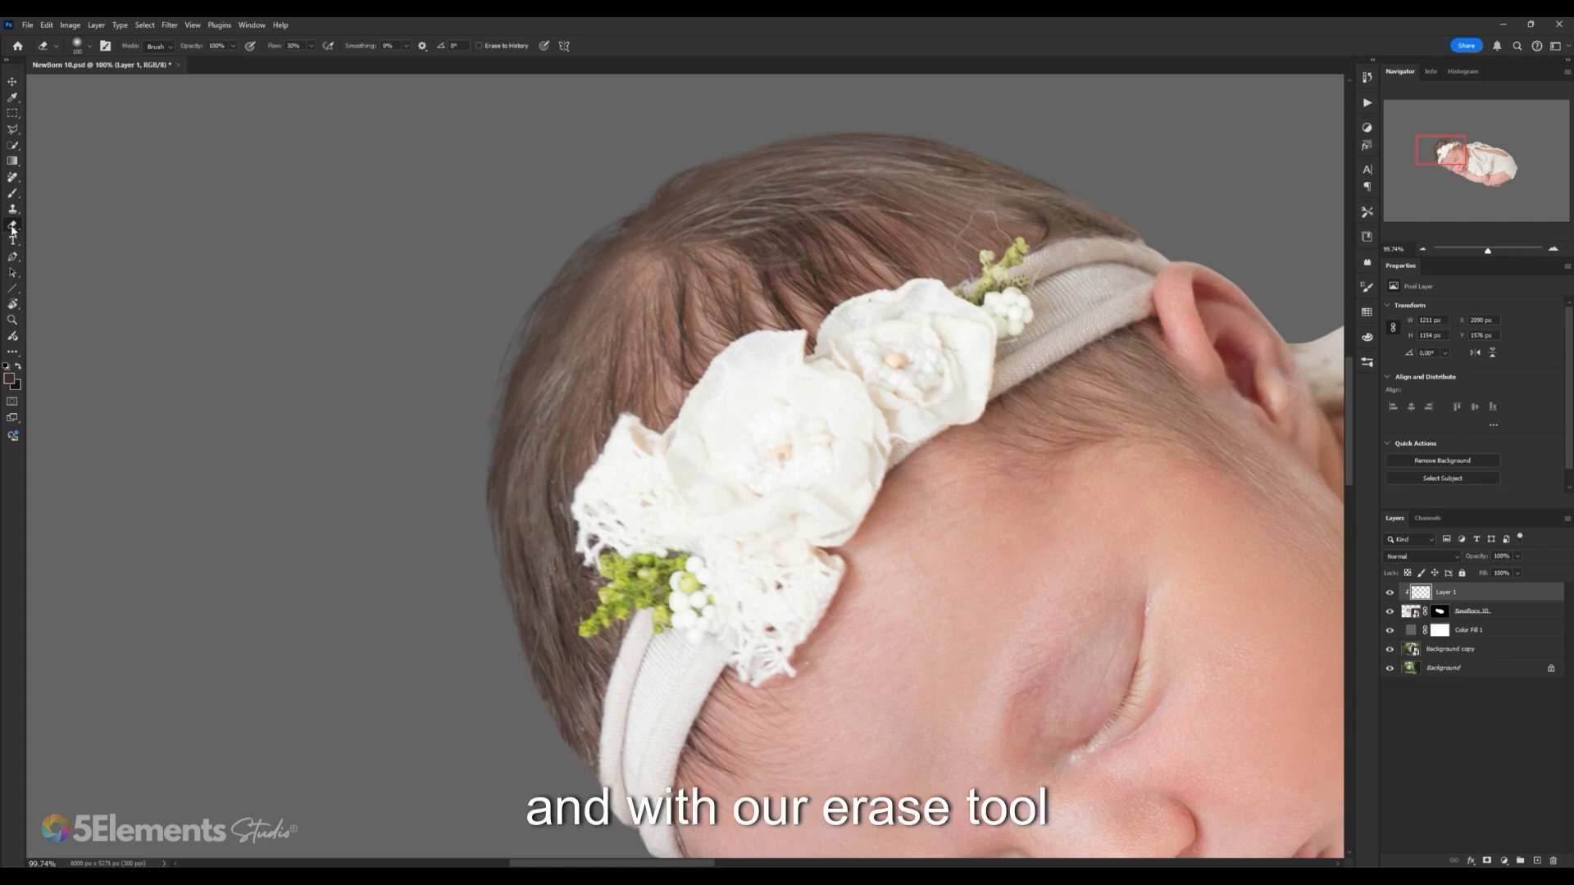
pyautogui.moveTo(510, 357); pyautogui.dragTo(505, 354)
pyautogui.press('[')
pyautogui.press('[')
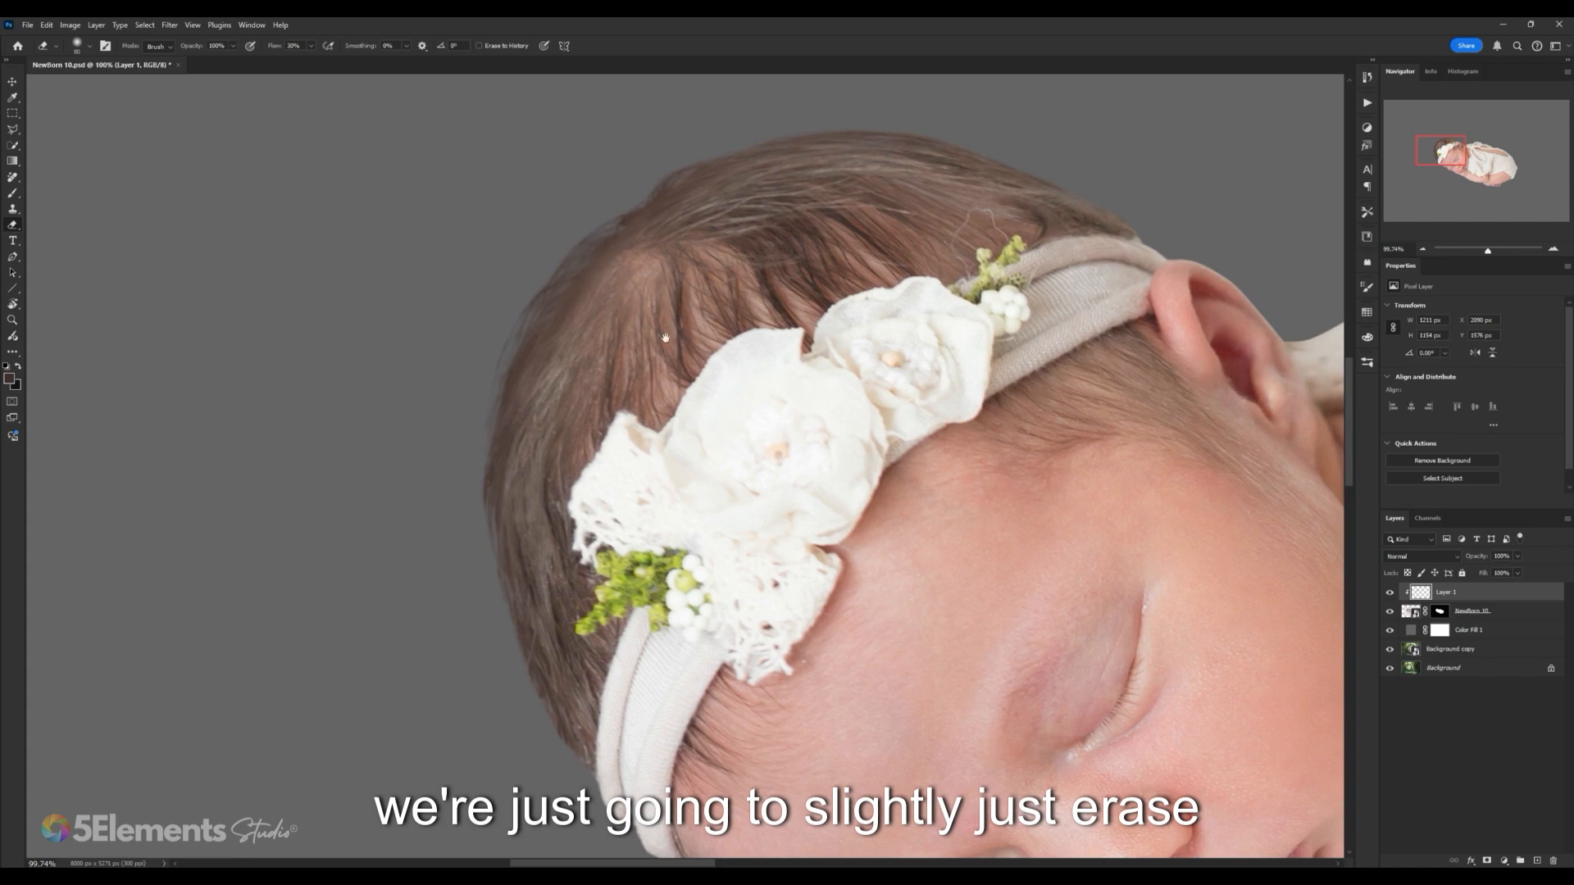
pyautogui.moveTo(666, 337); pyautogui.dragTo(648, 350)
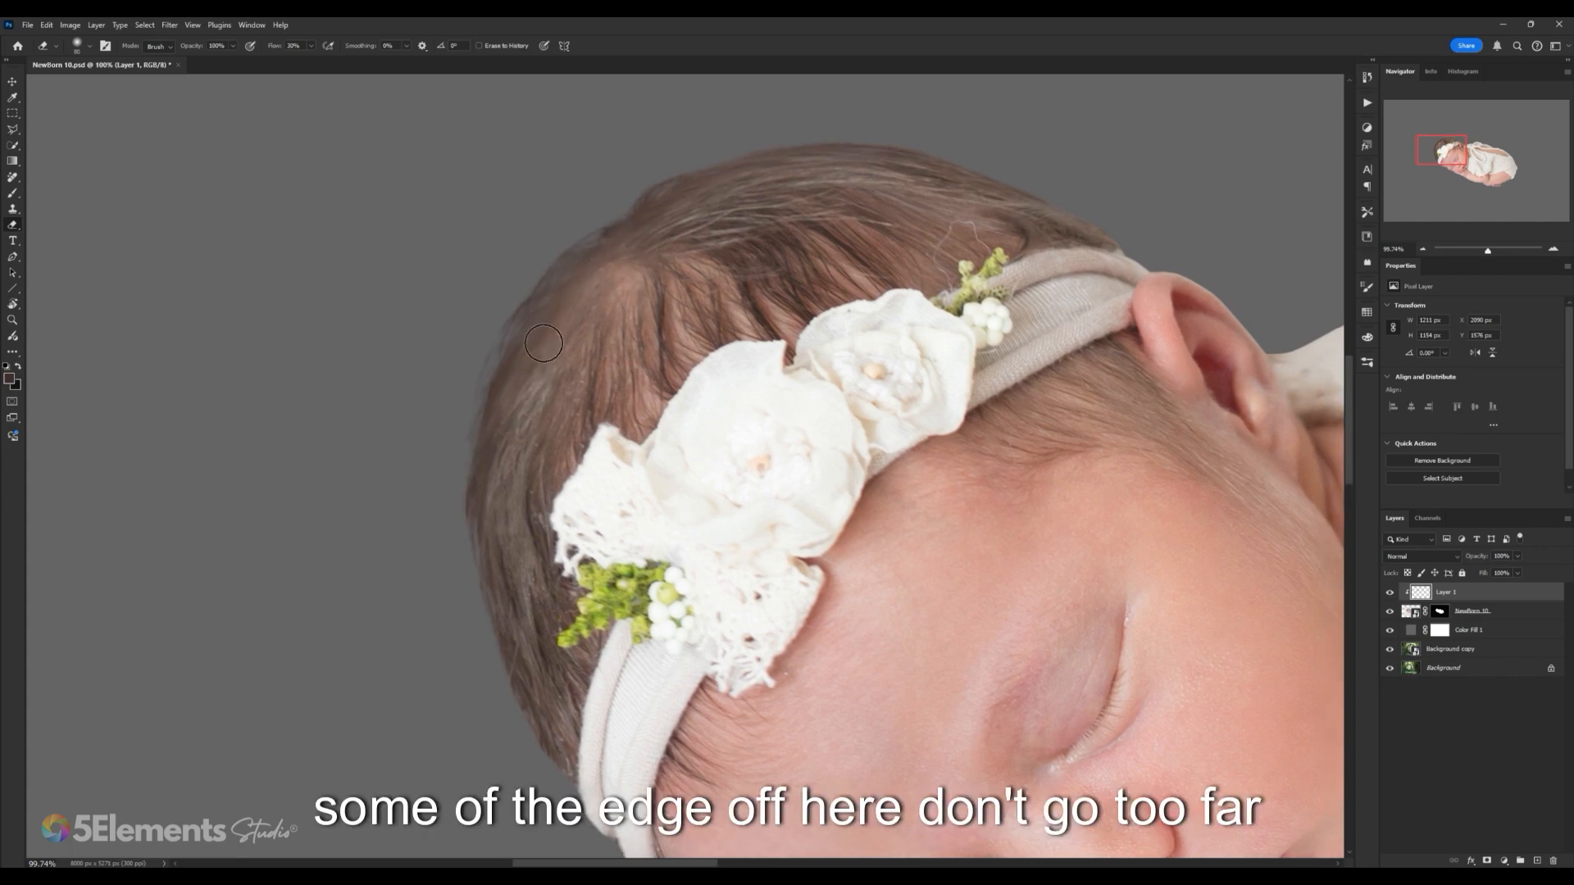
pyautogui.moveTo(644, 263); pyautogui.dragTo(647, 249)
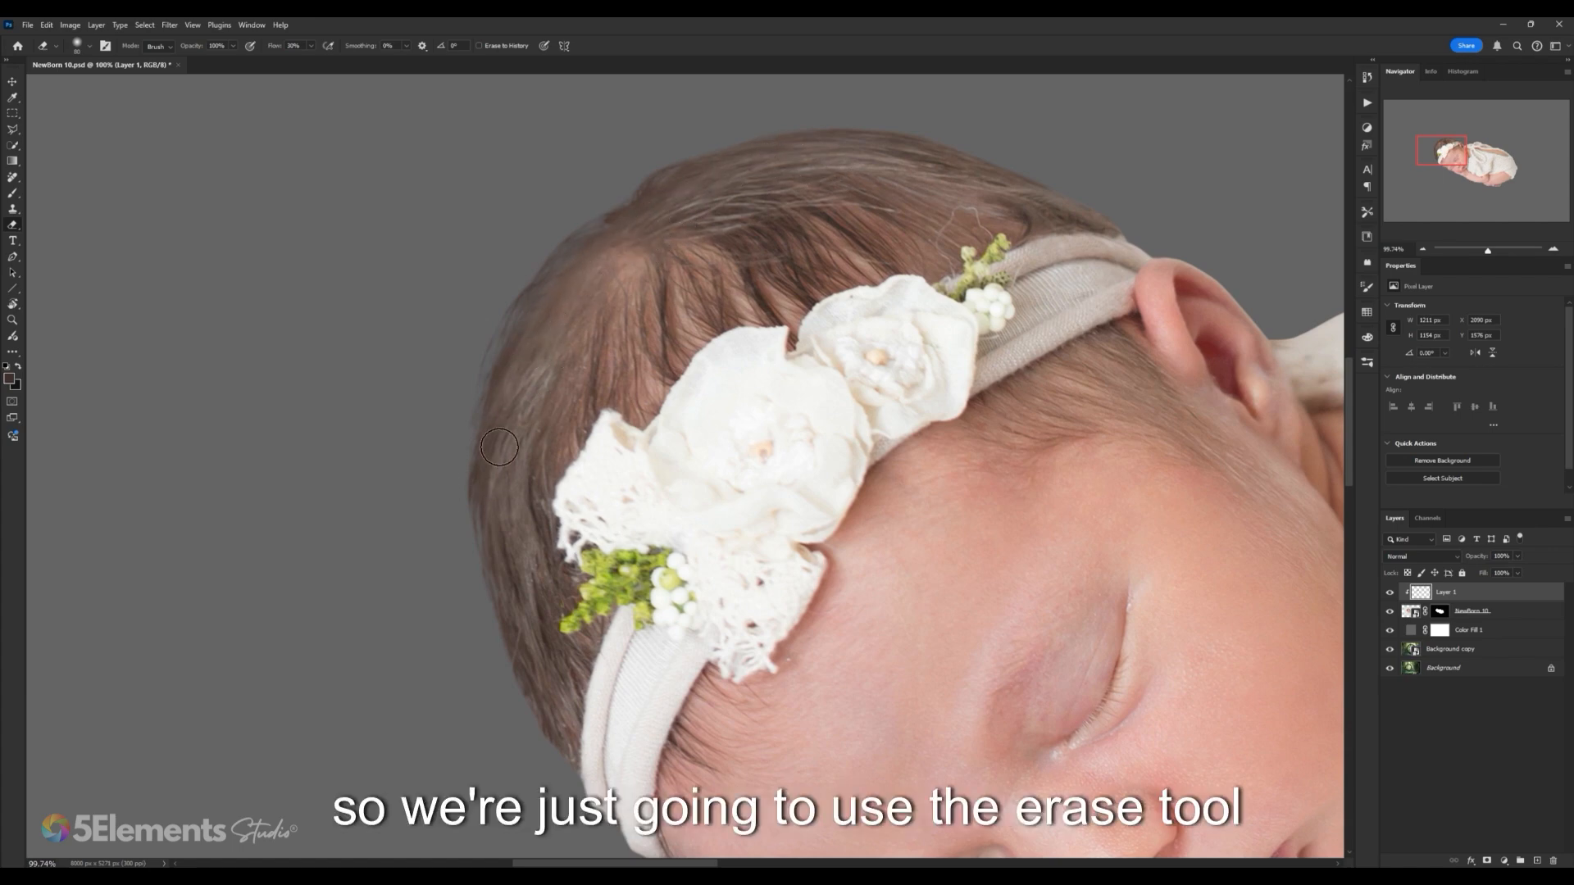
pyautogui.moveTo(534, 434); pyautogui.dragTo(541, 387)
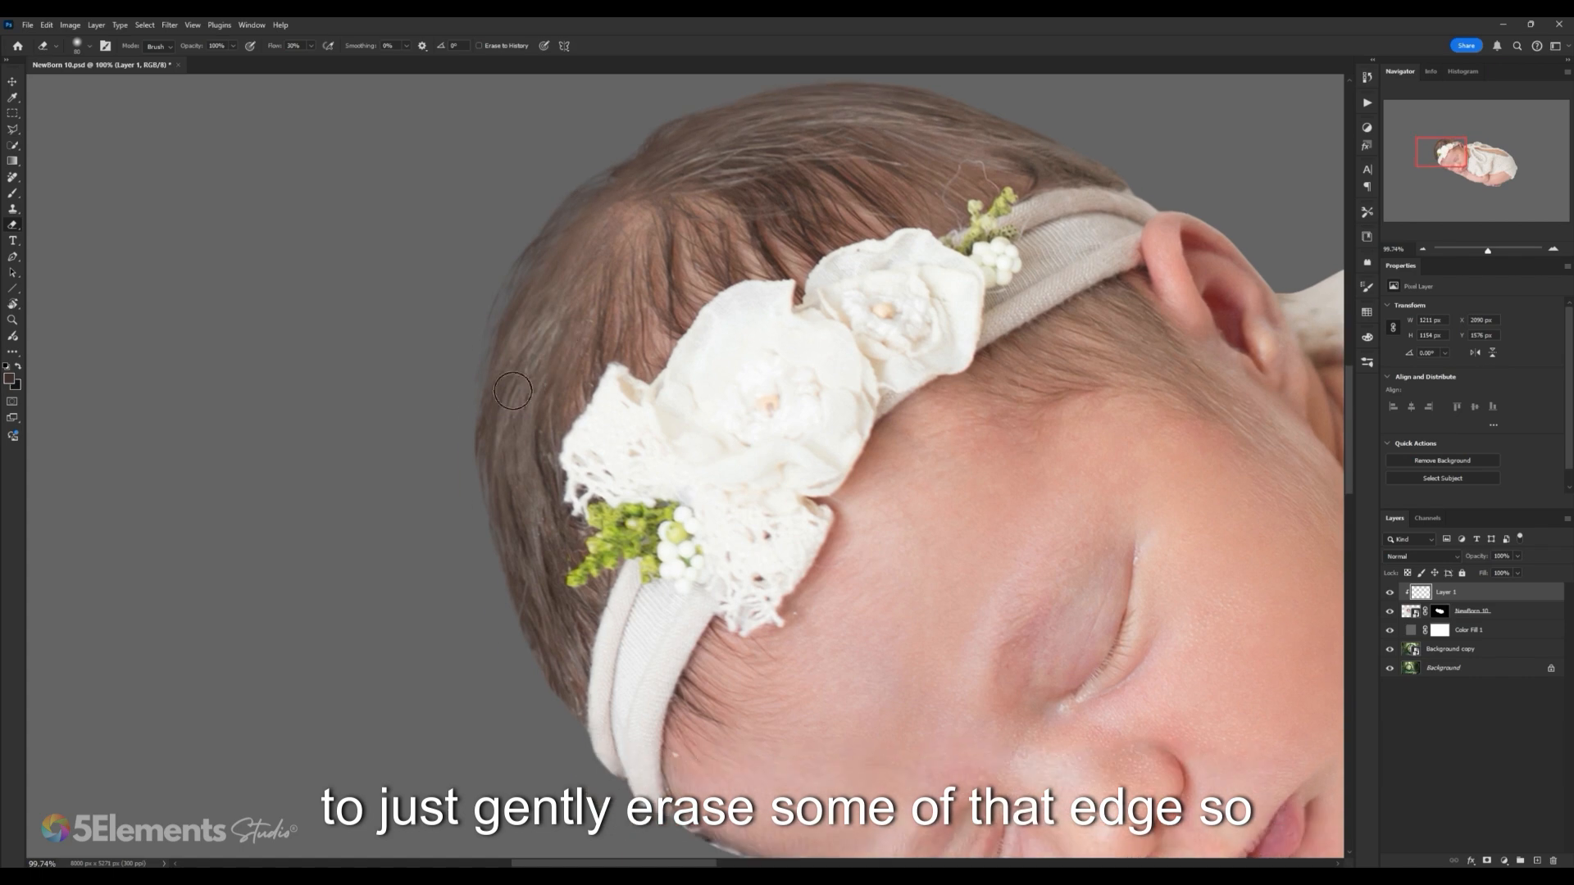
# Step: Erase more of the excess paint around the crown and along the upper and back hair edges on Layer 1
pyautogui.moveTo(564, 521); pyautogui.dragTo(540, 600)
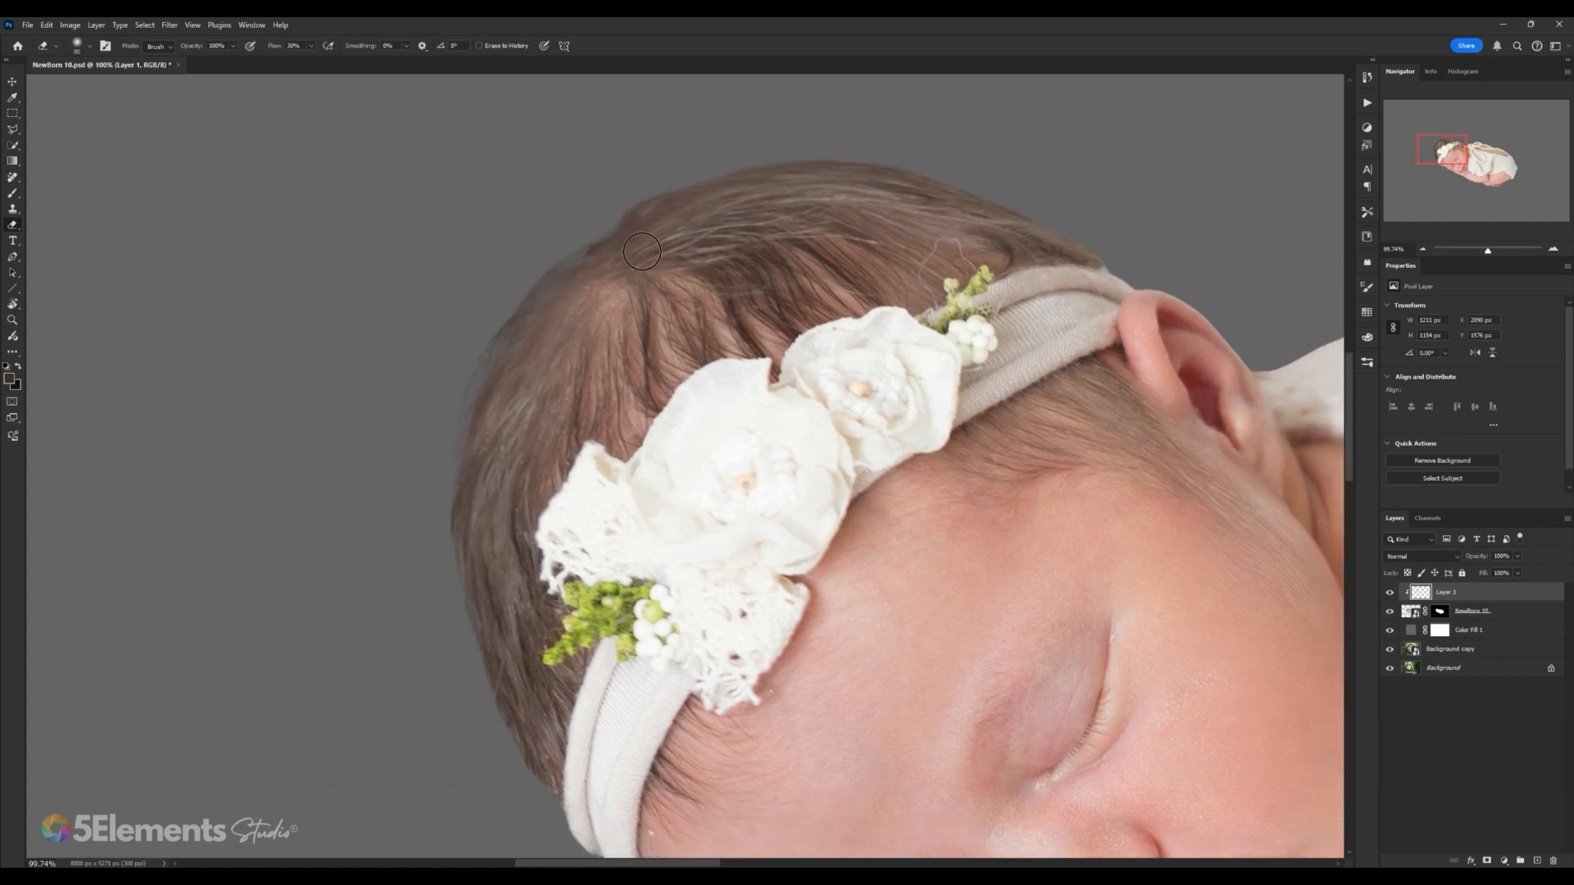
pyautogui.moveTo(657, 281); pyautogui.dragTo(611, 332)
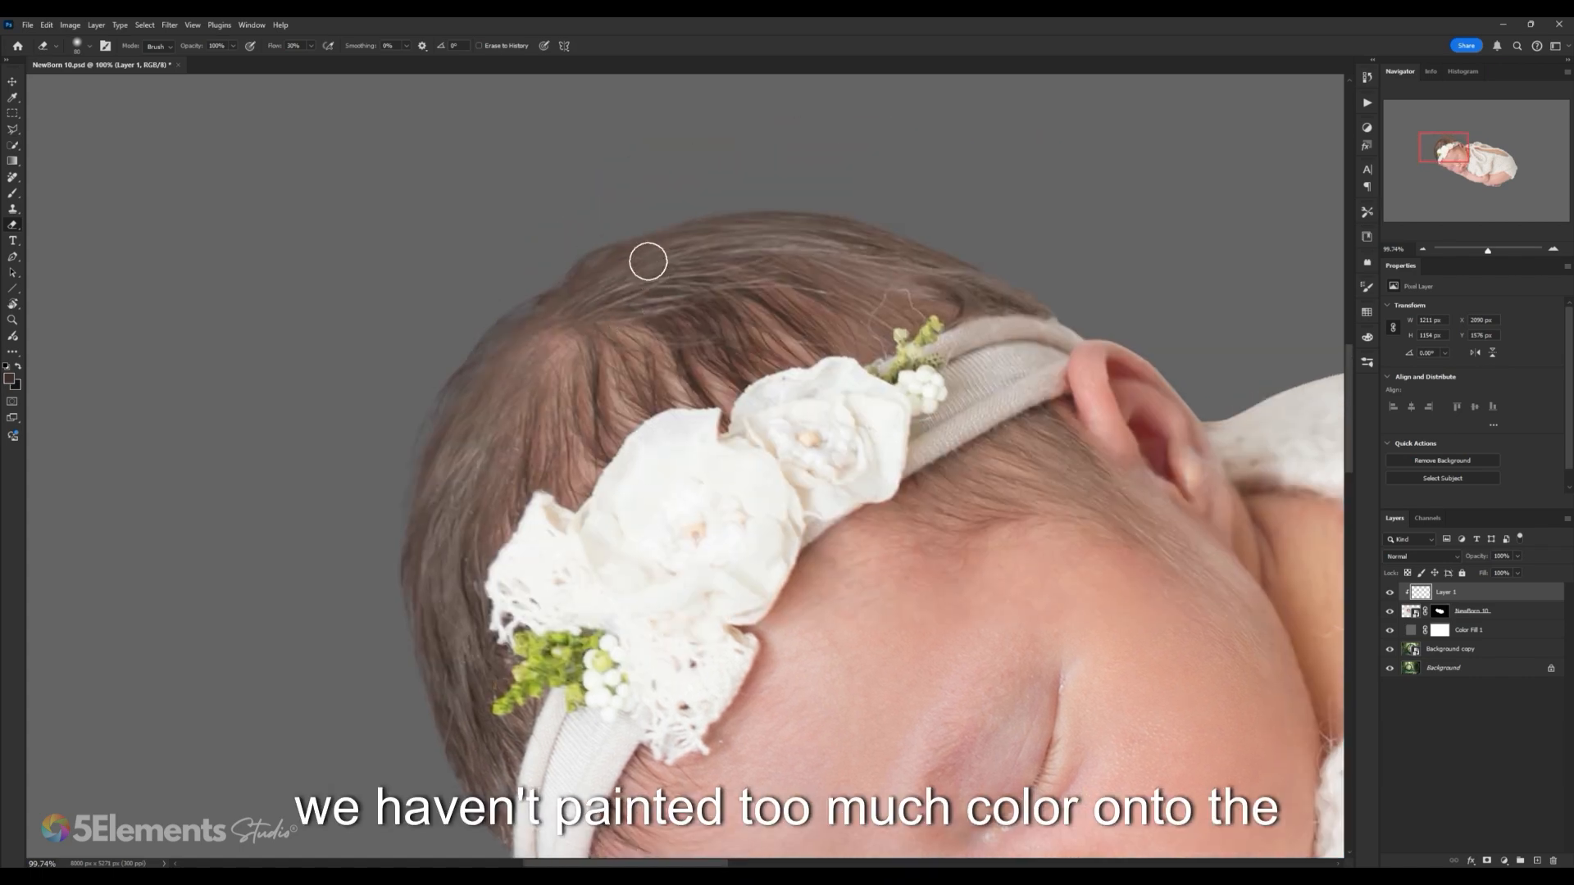
pyautogui.moveTo(819, 278)
pyautogui.mouseDown()
pyautogui.moveTo(773, 292)
pyautogui.moveTo(742, 328)
pyautogui.moveTo(971, 293)
pyautogui.mouseUp()
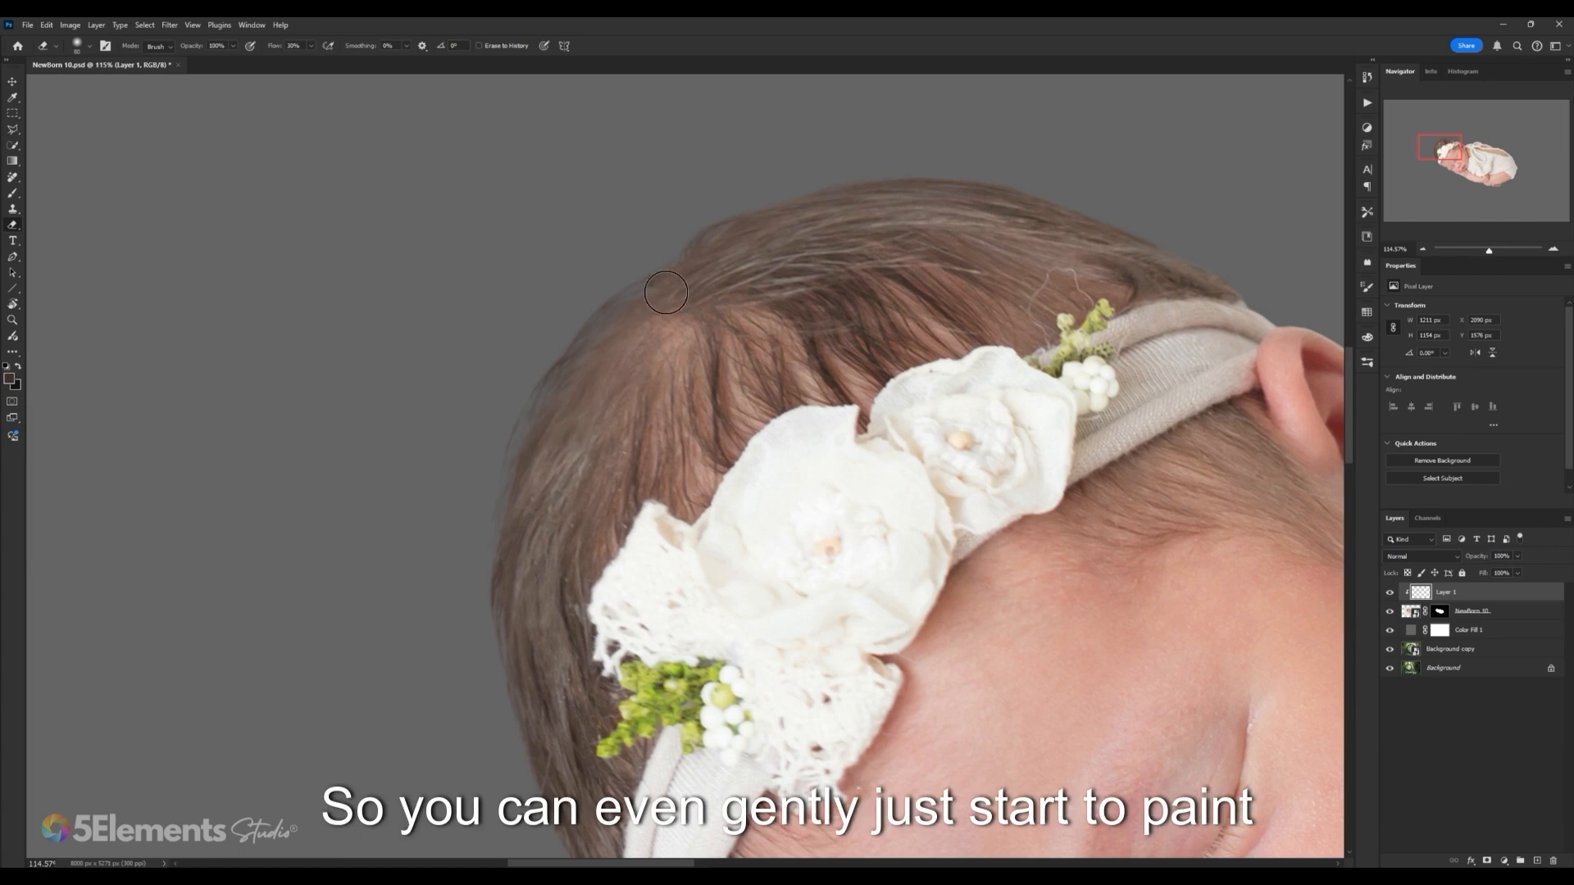
pyautogui.moveTo(610, 419); pyautogui.dragTo(669, 328)
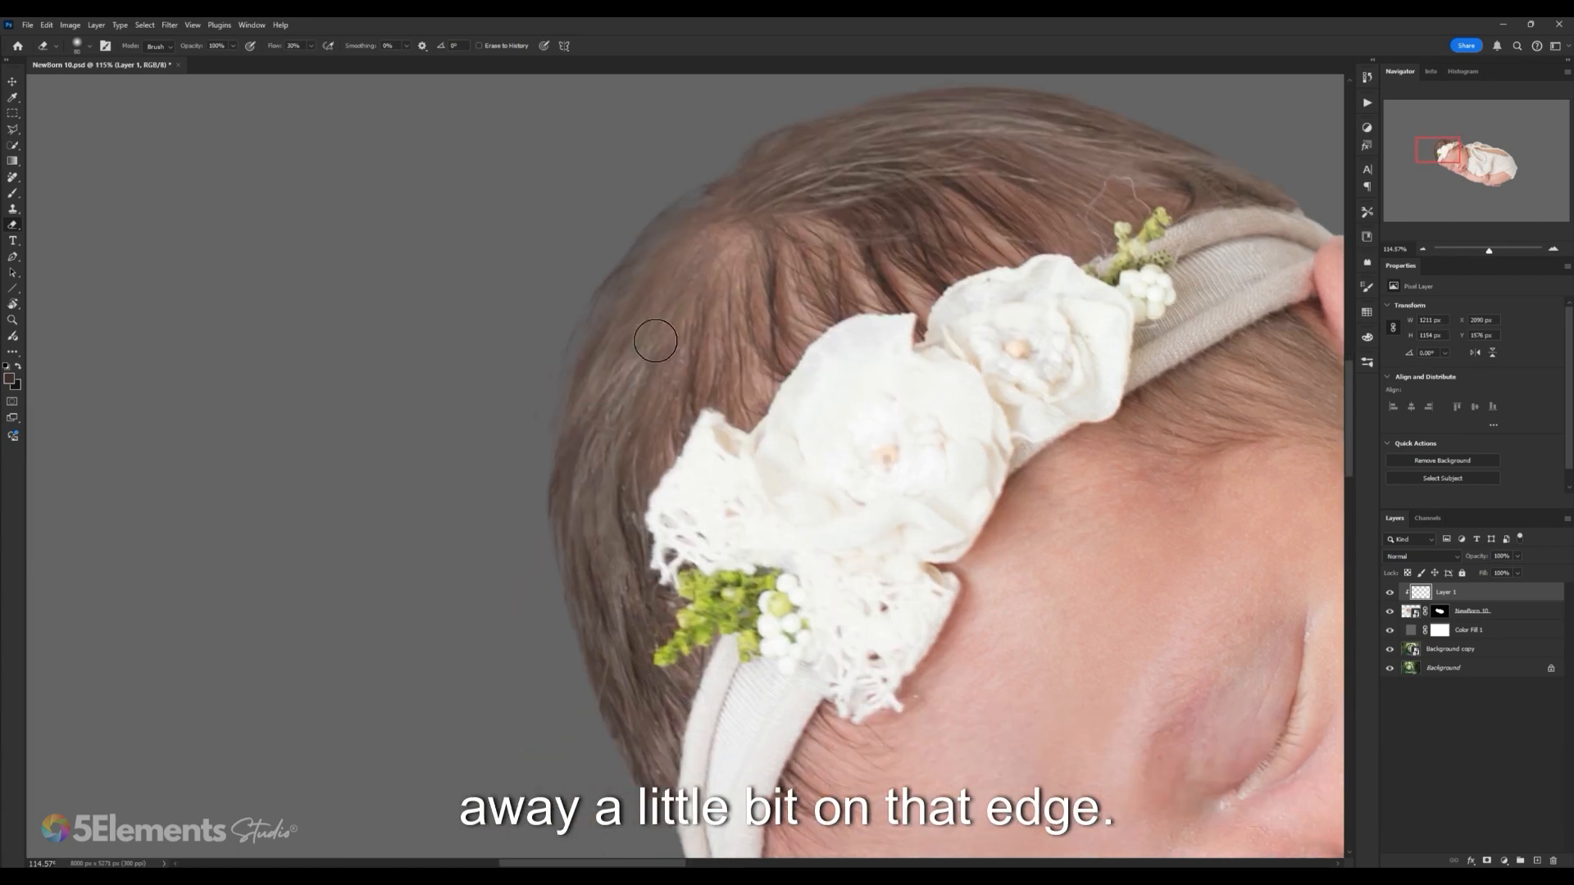
pyautogui.moveTo(732, 455); pyautogui.dragTo(611, 472)
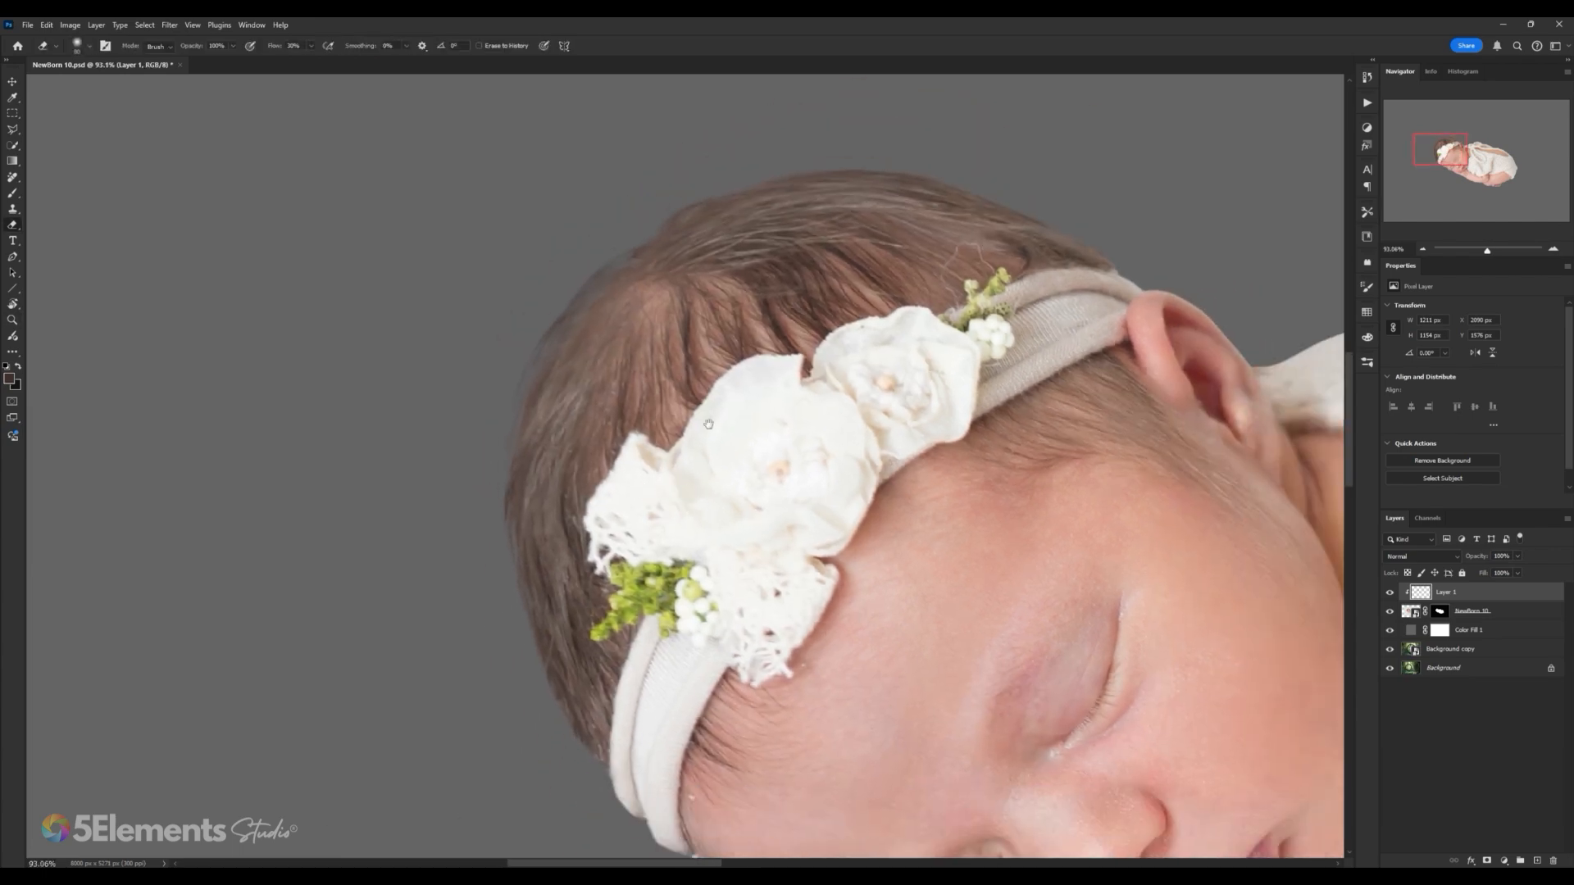
pyautogui.moveTo(734, 363); pyautogui.dragTo(713, 396)
pyautogui.moveTo(921, 296); pyautogui.dragTo(836, 304)
pyautogui.moveTo(738, 304)
pyautogui.mouseDown()
pyautogui.moveTo(813, 301)
pyautogui.moveTo(717, 272)
pyautogui.mouseUp()
pyautogui.moveTo(841, 279); pyautogui.dragTo(802, 286)
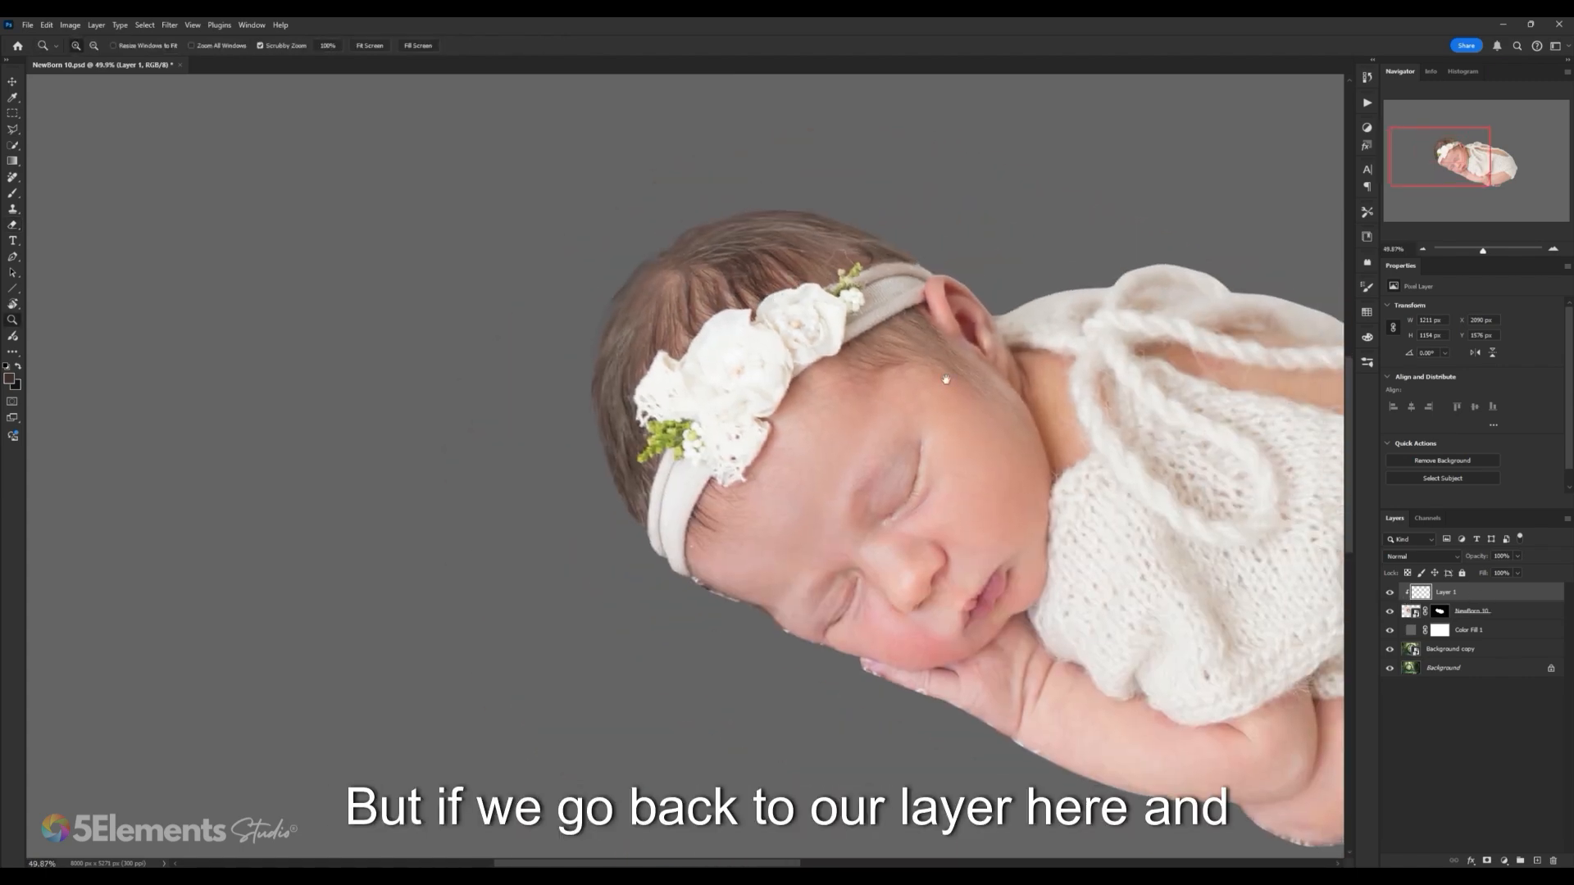
# Step: Compare the hair edge with and without the painted Layer 1 by toggling the layer's visibility
pyautogui.moveTo(945, 379); pyautogui.dragTo(928, 380)
pyautogui.click(1387, 594)
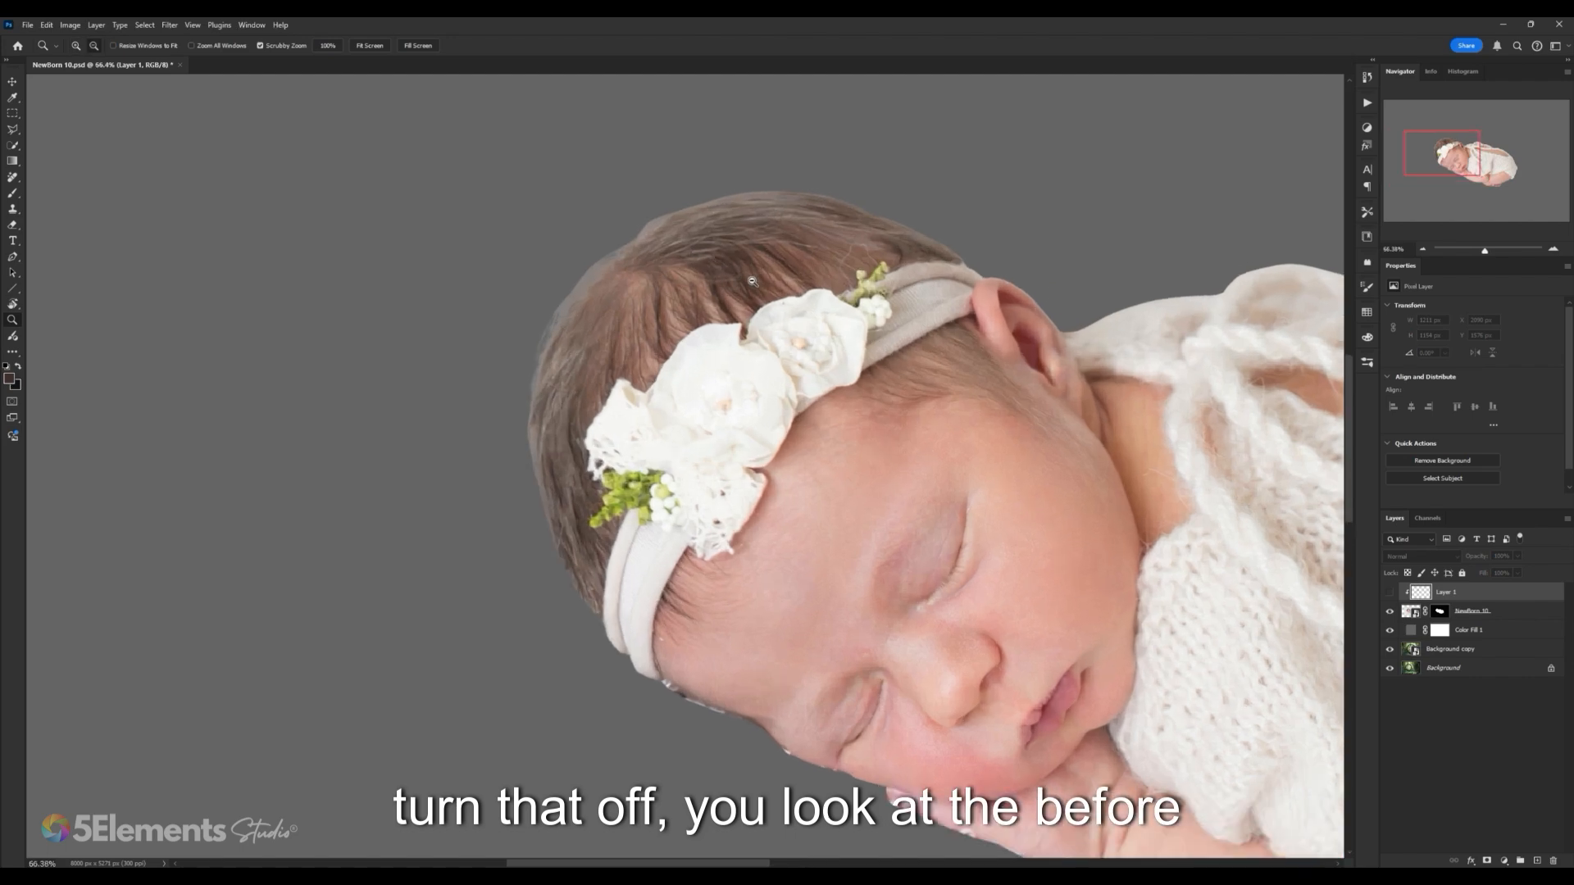
pyautogui.click(1388, 593)
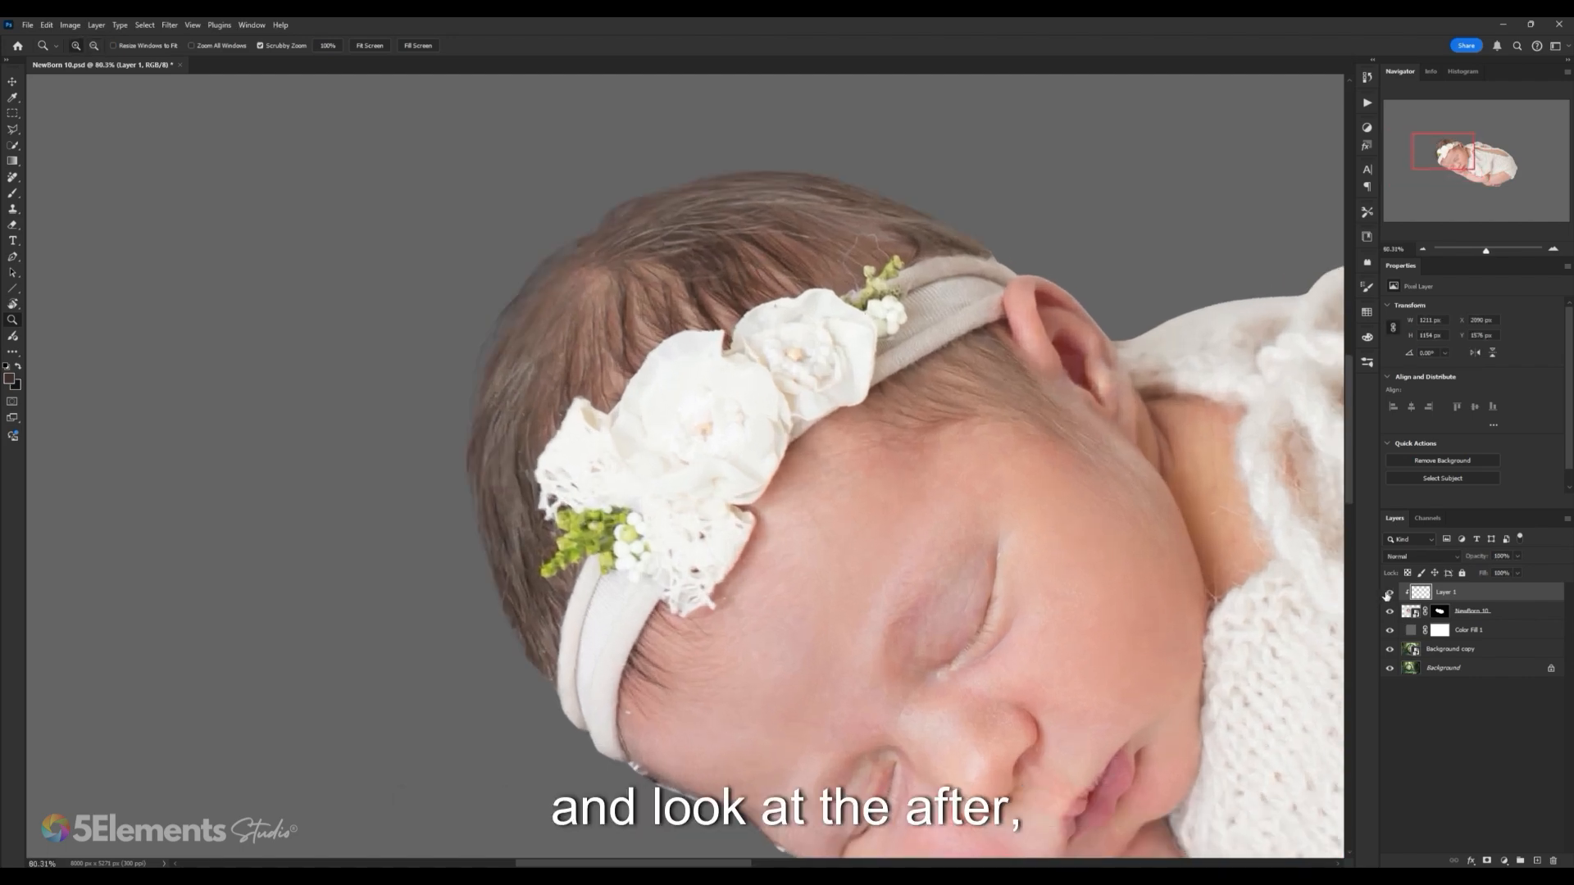
pyautogui.click(1388, 593)
pyautogui.click(1388, 593)
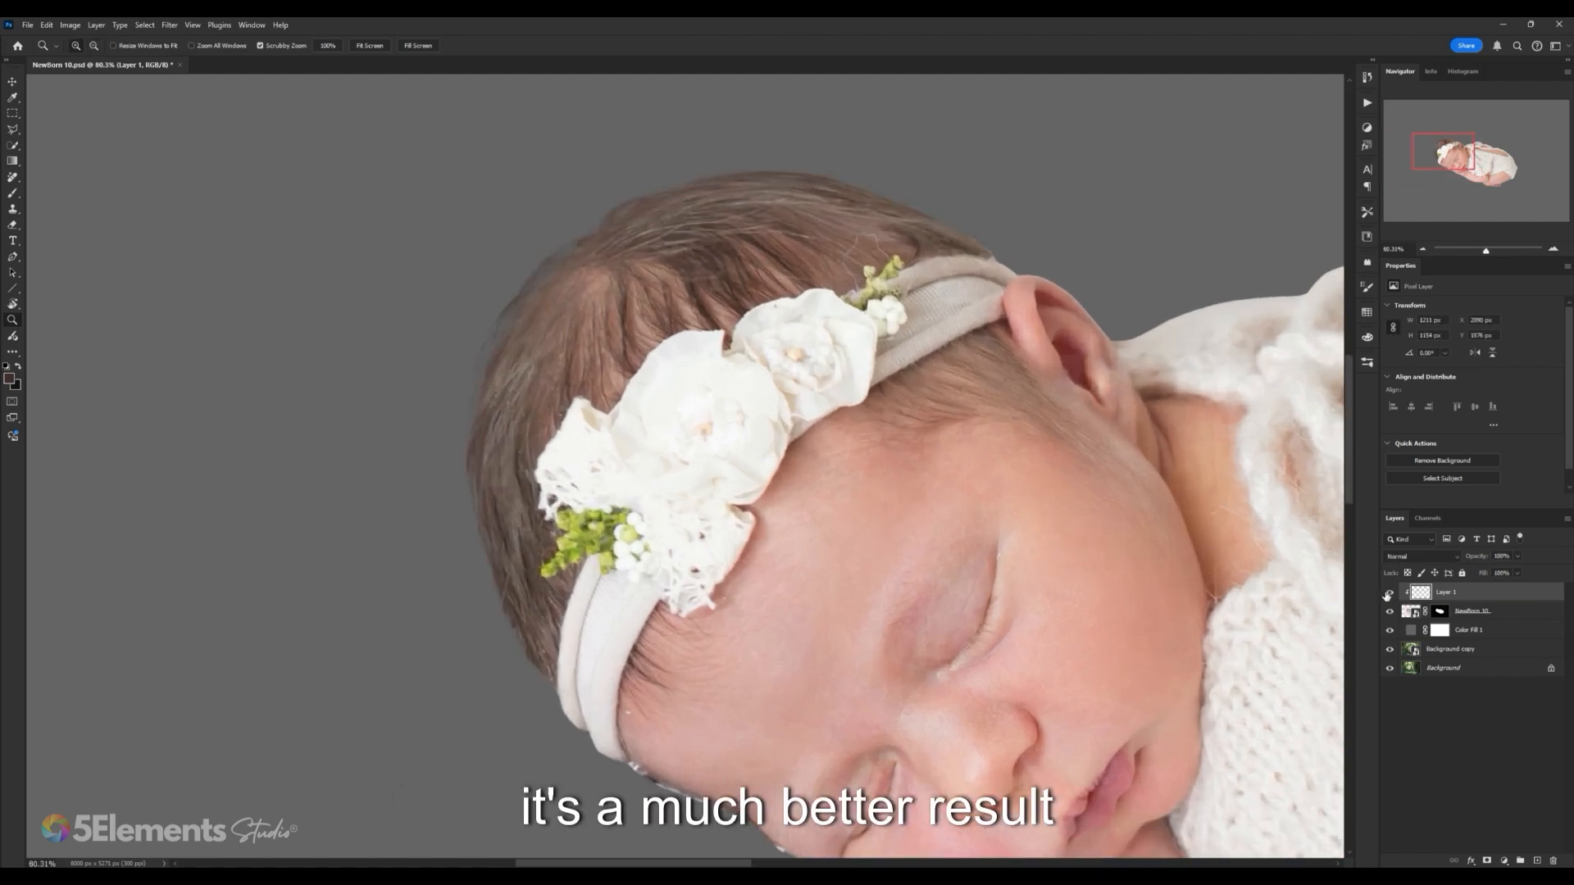
# Step: Preview the painted hair against the forest background by toggling Color Fill 1, and compare Layer 1 off and on again
pyautogui.click(1389, 630)
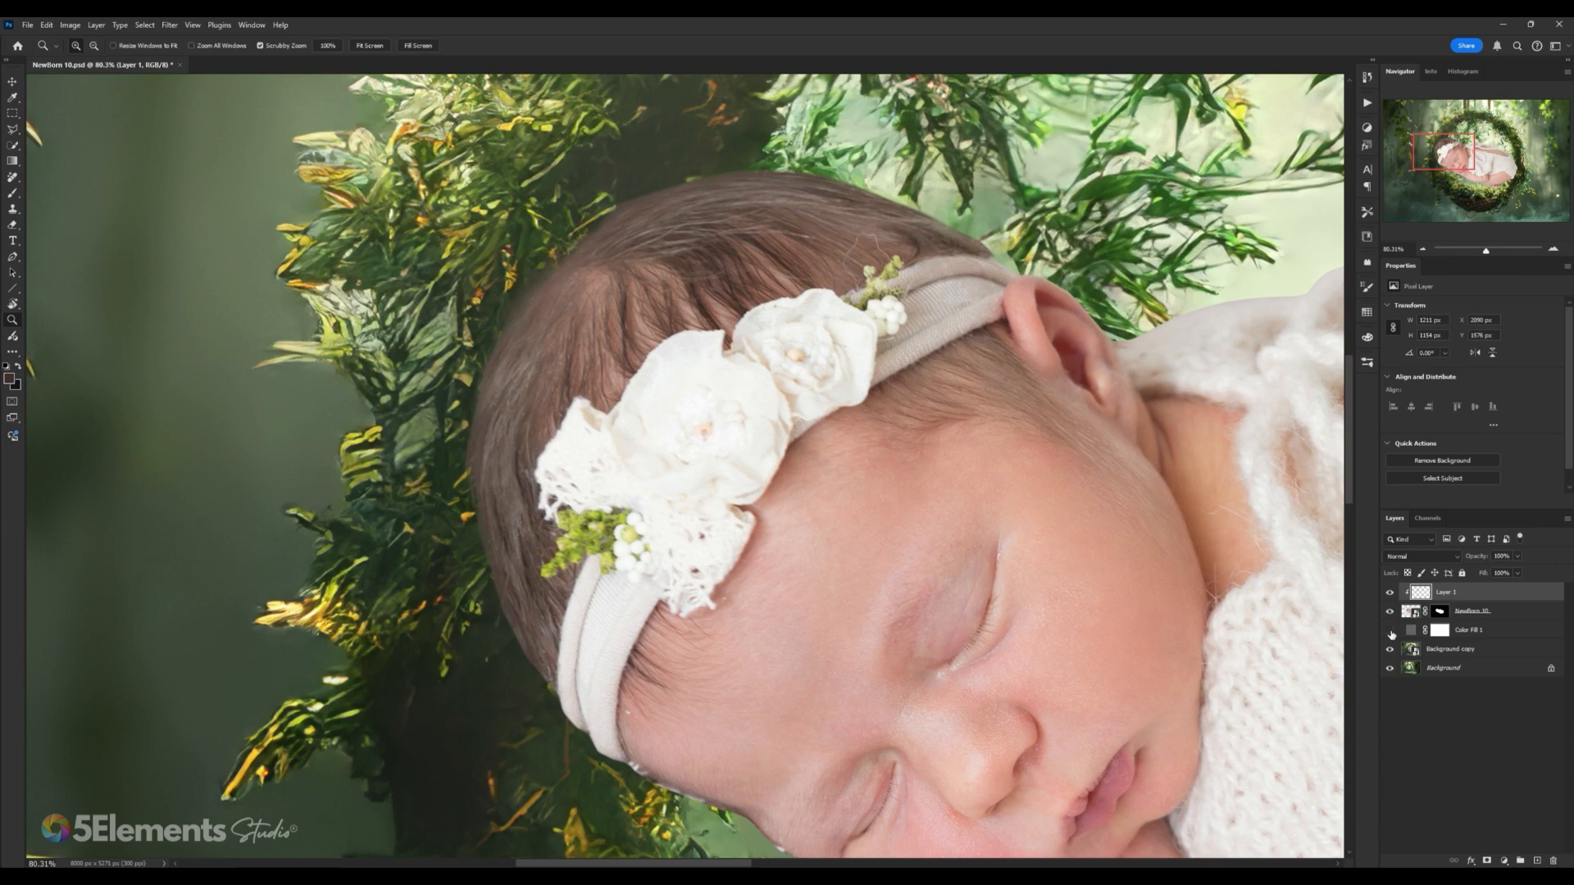
pyautogui.click(1389, 630)
pyautogui.click(1390, 631)
pyautogui.click(1389, 631)
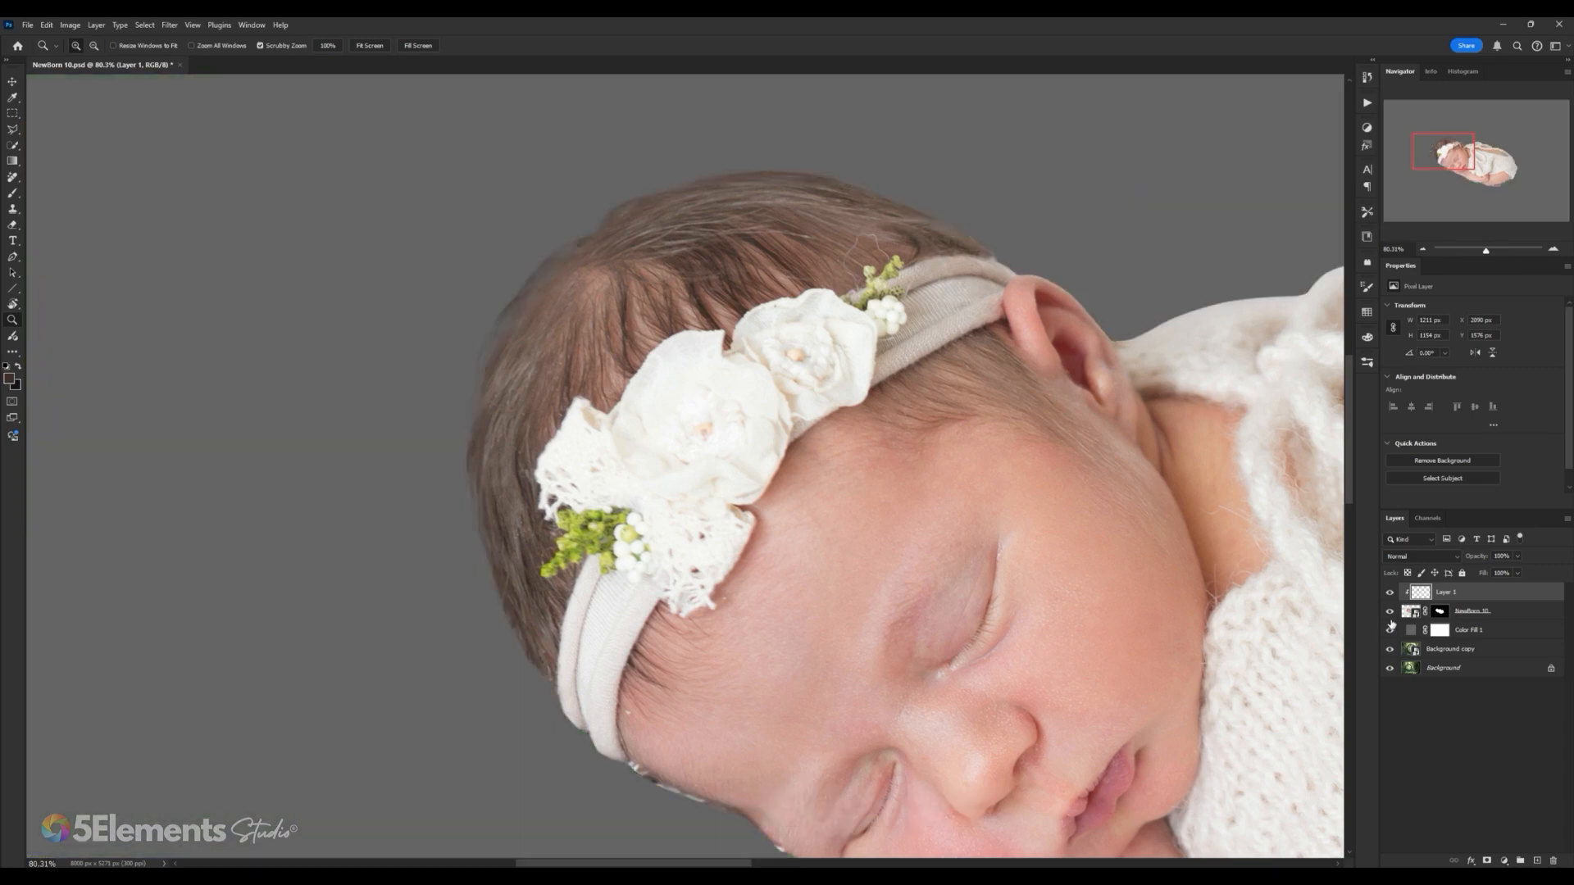
pyautogui.click(1390, 593)
pyautogui.click(1389, 592)
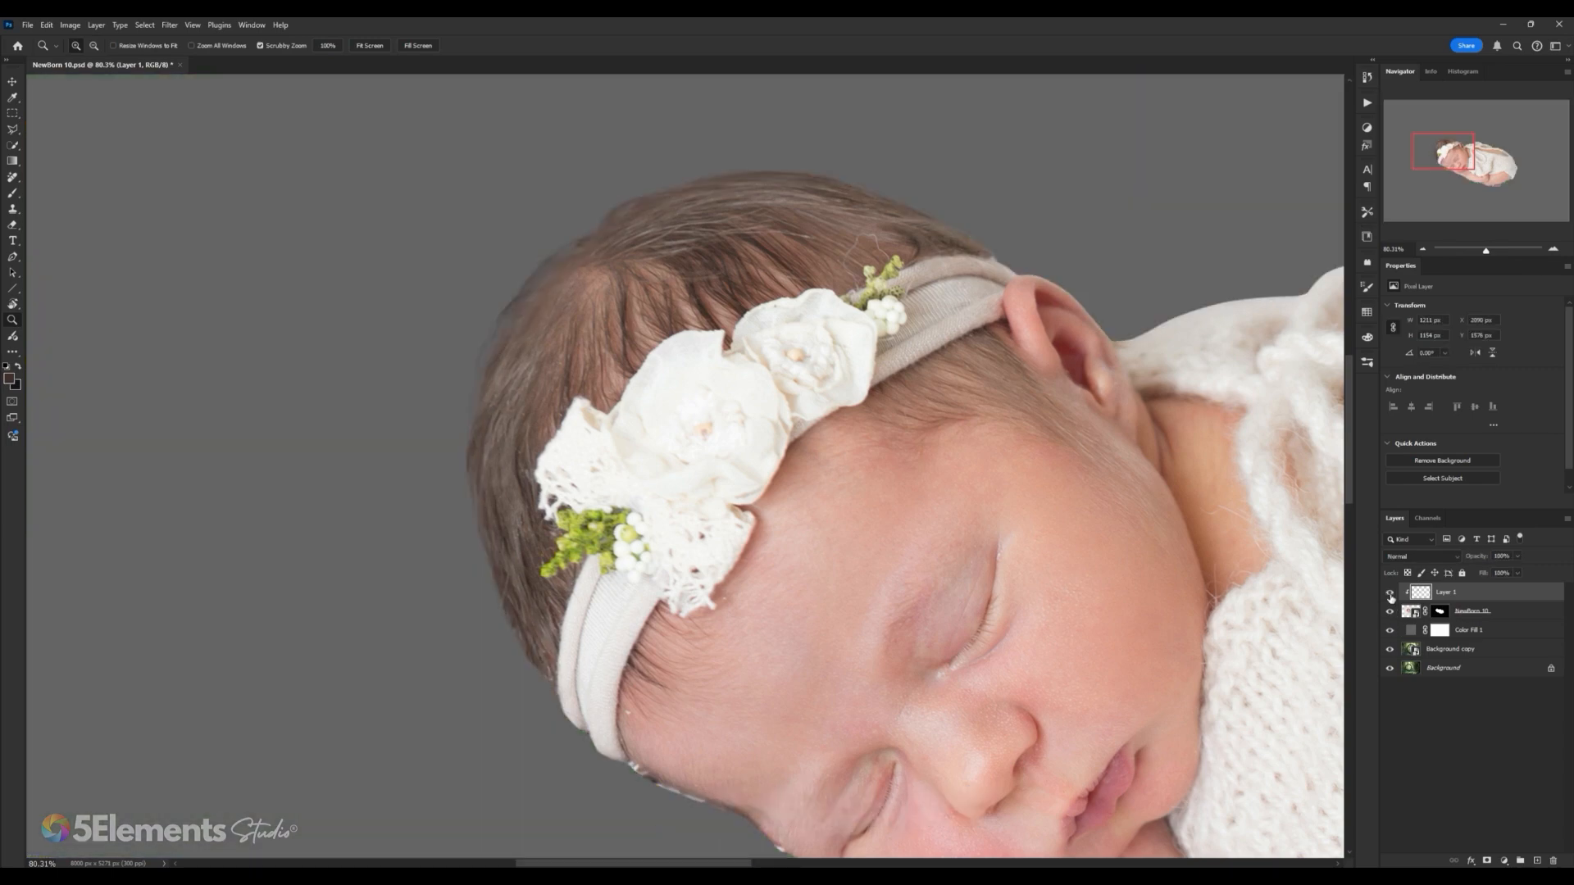
# Step: Try the Multiply blend mode on Layer 1 against the forest background, and restore Normal mode
pyautogui.click(1445, 556)
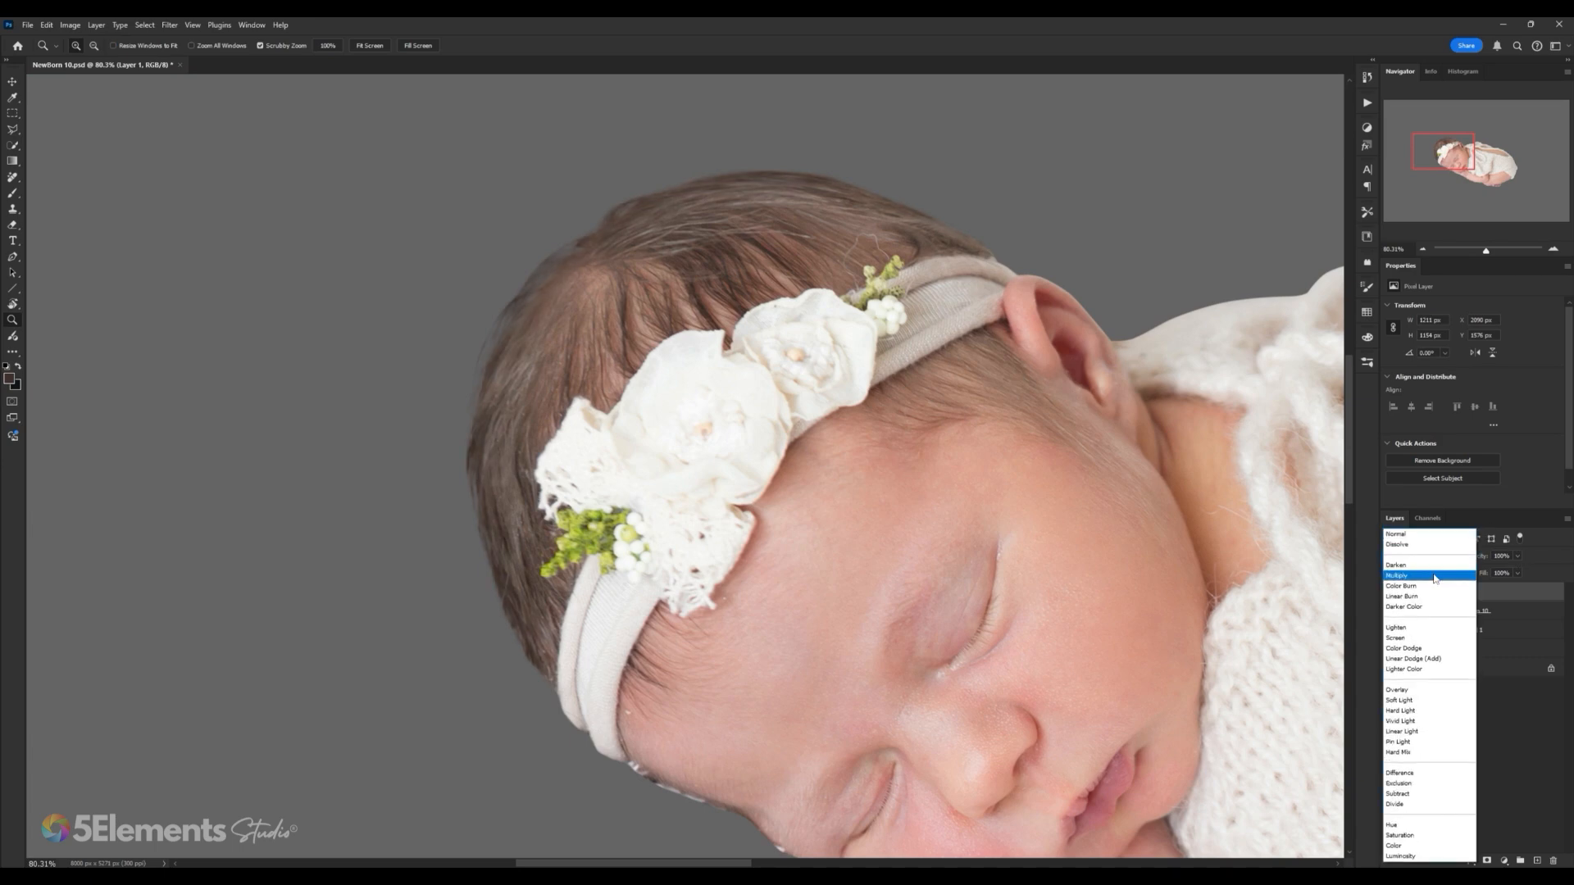
pyautogui.click(1434, 576)
pyautogui.click(1390, 631)
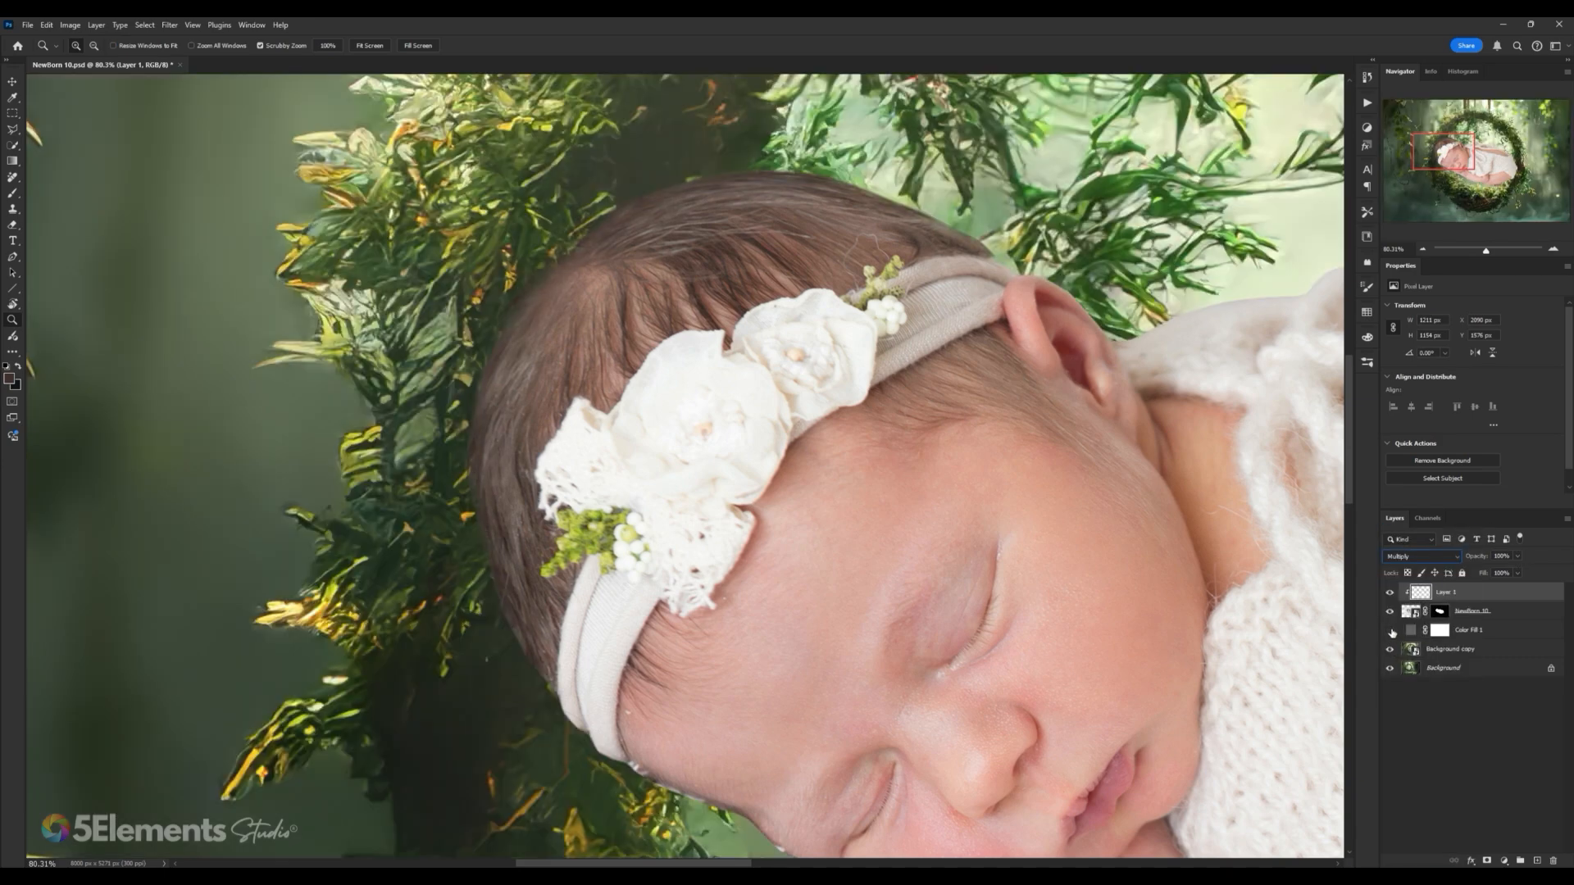
pyautogui.click(1390, 631)
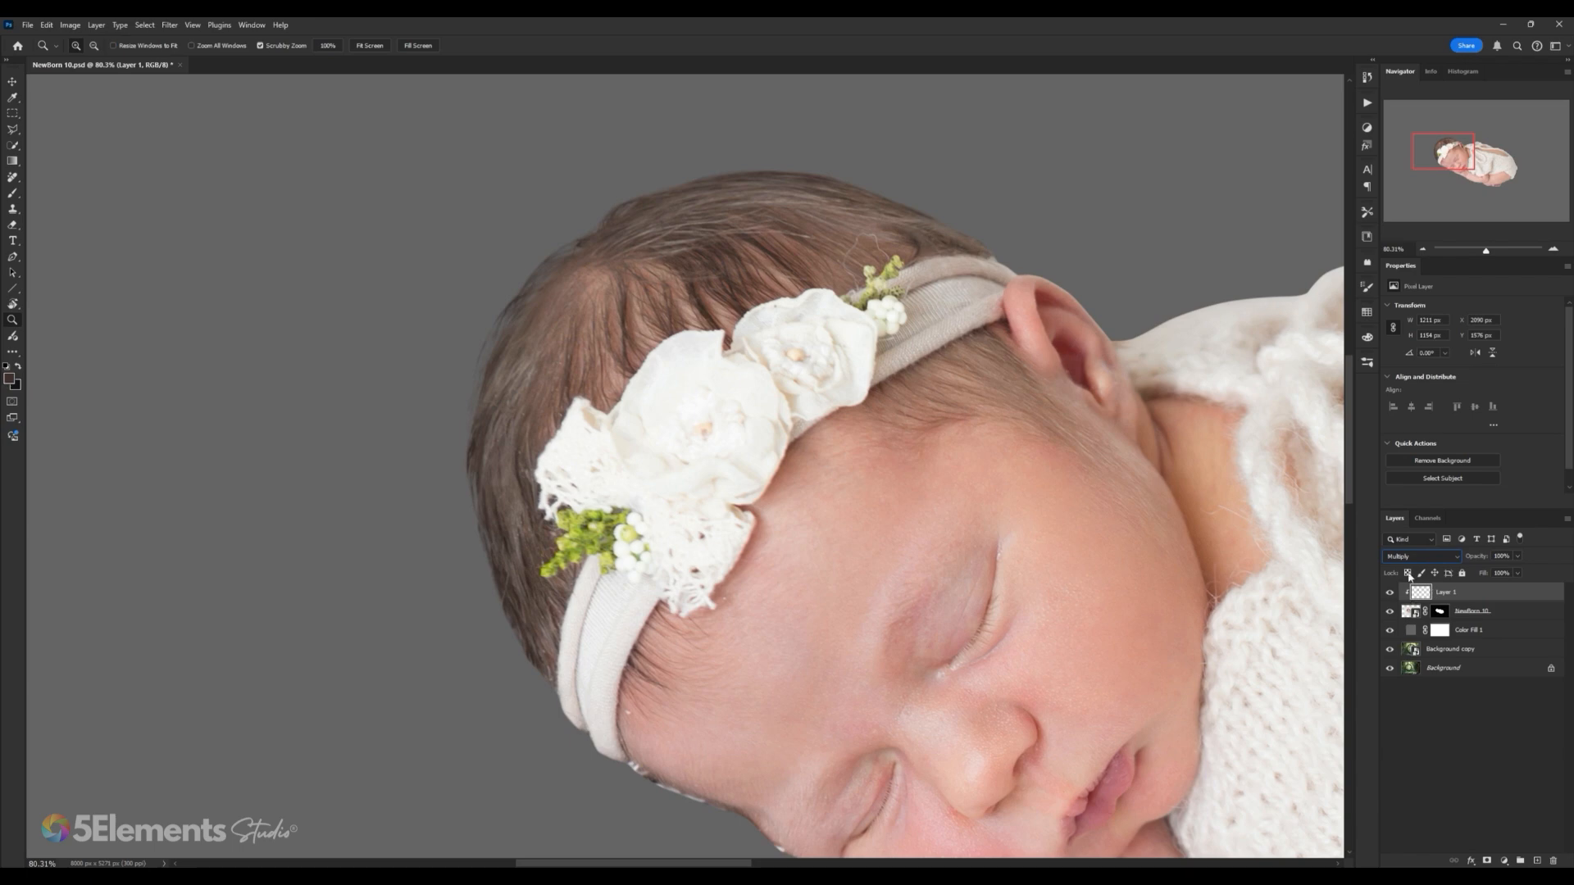
pyautogui.click(1411, 551)
pyautogui.click(1412, 537)
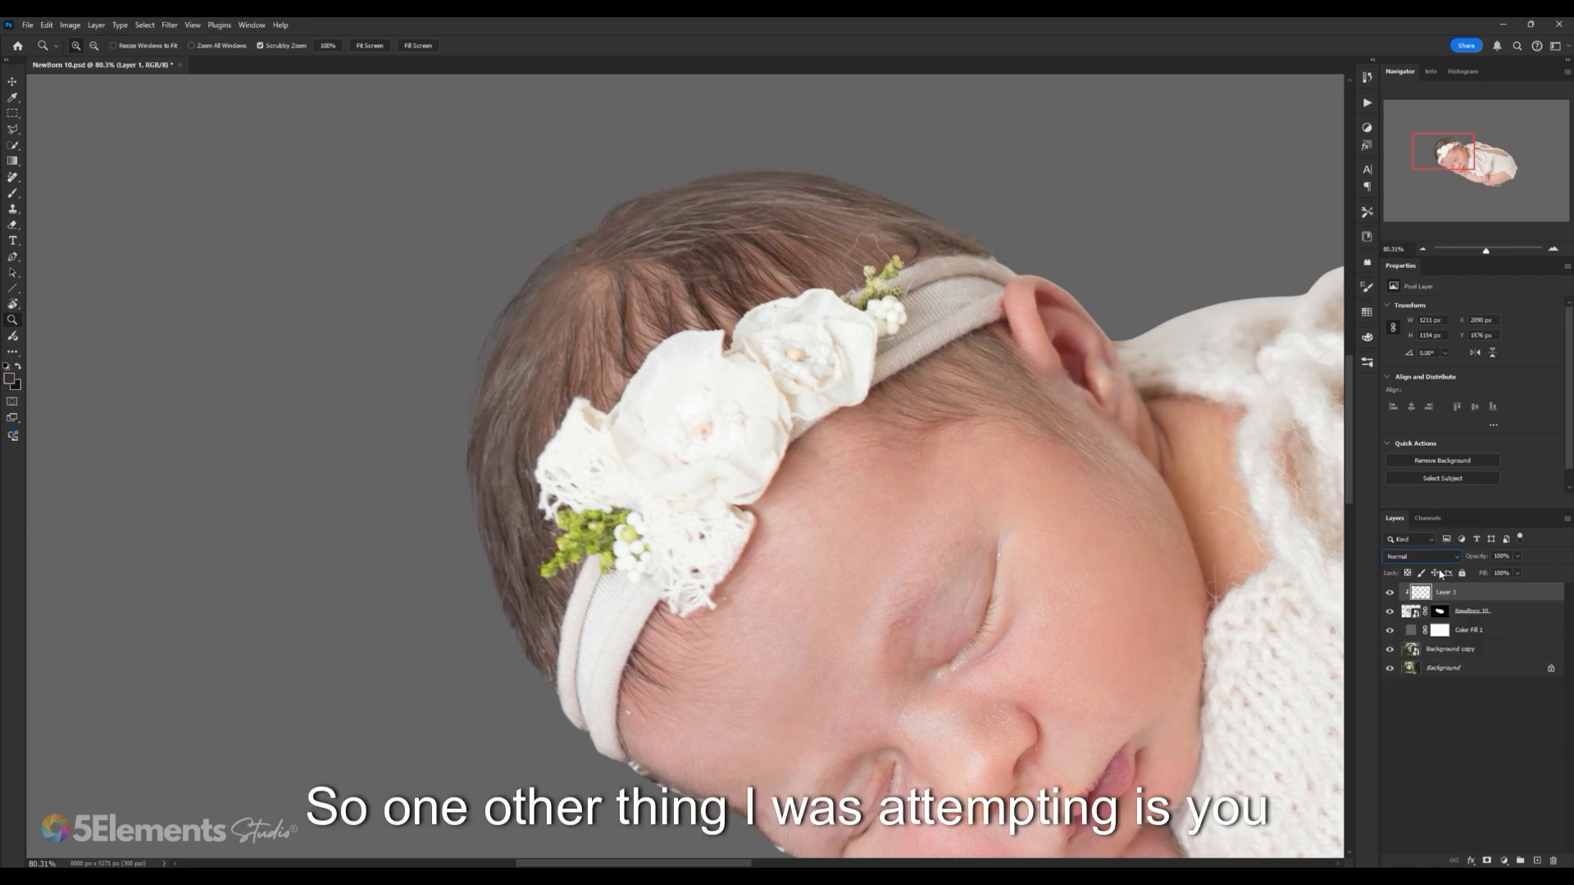
# Step: Try the Multiply blend mode on Layer 1 over the gray fill, inspect the hair edge, and return the layer to Normal
pyautogui.click(1428, 561)
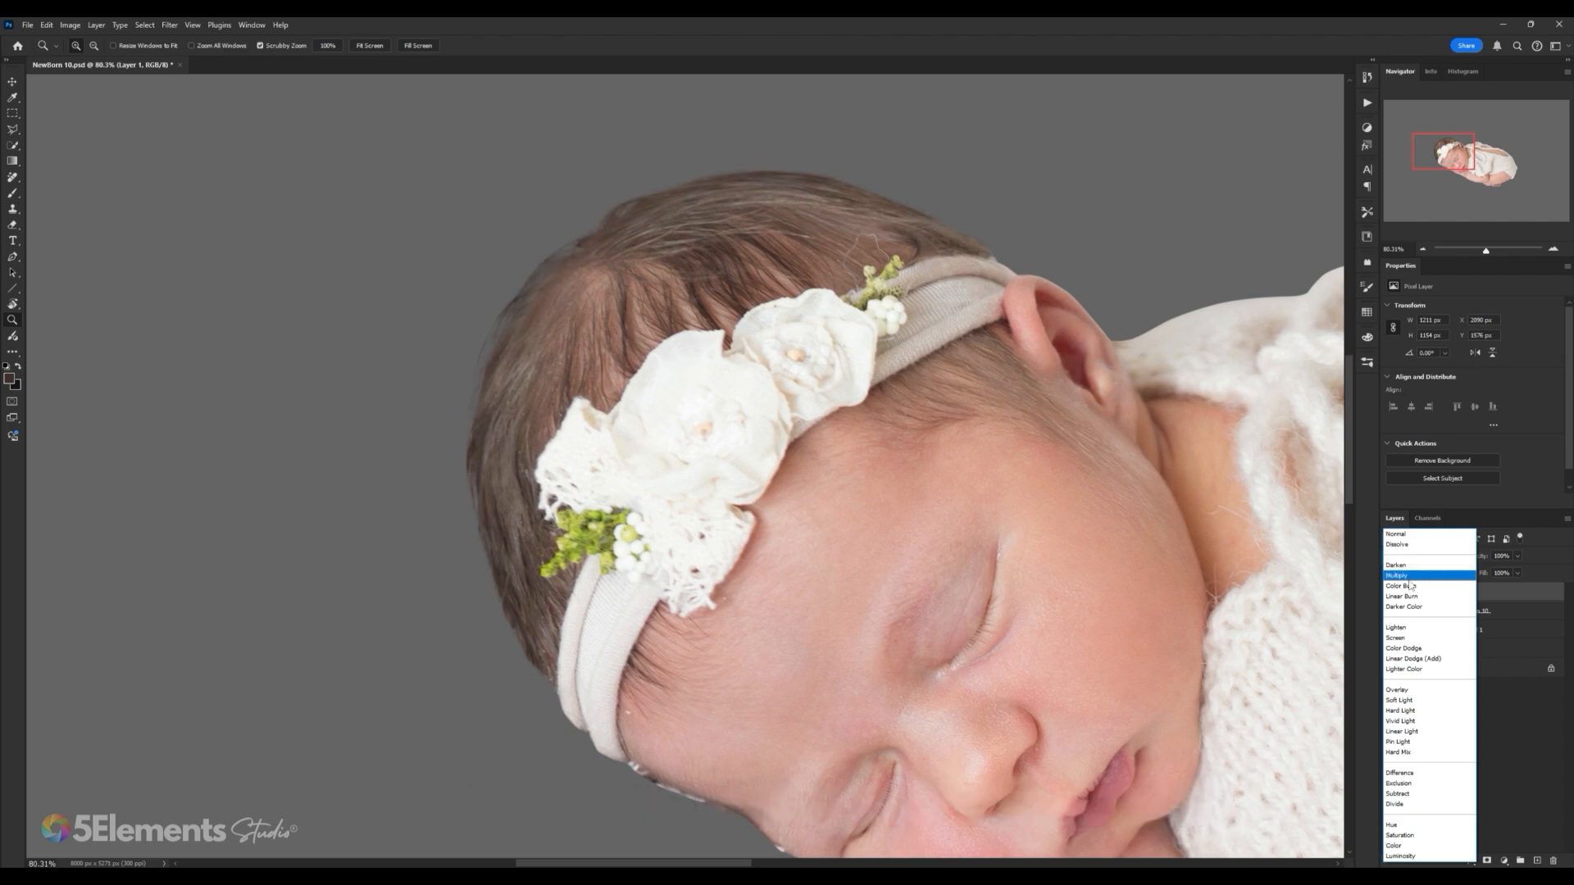
pyautogui.click(1404, 575)
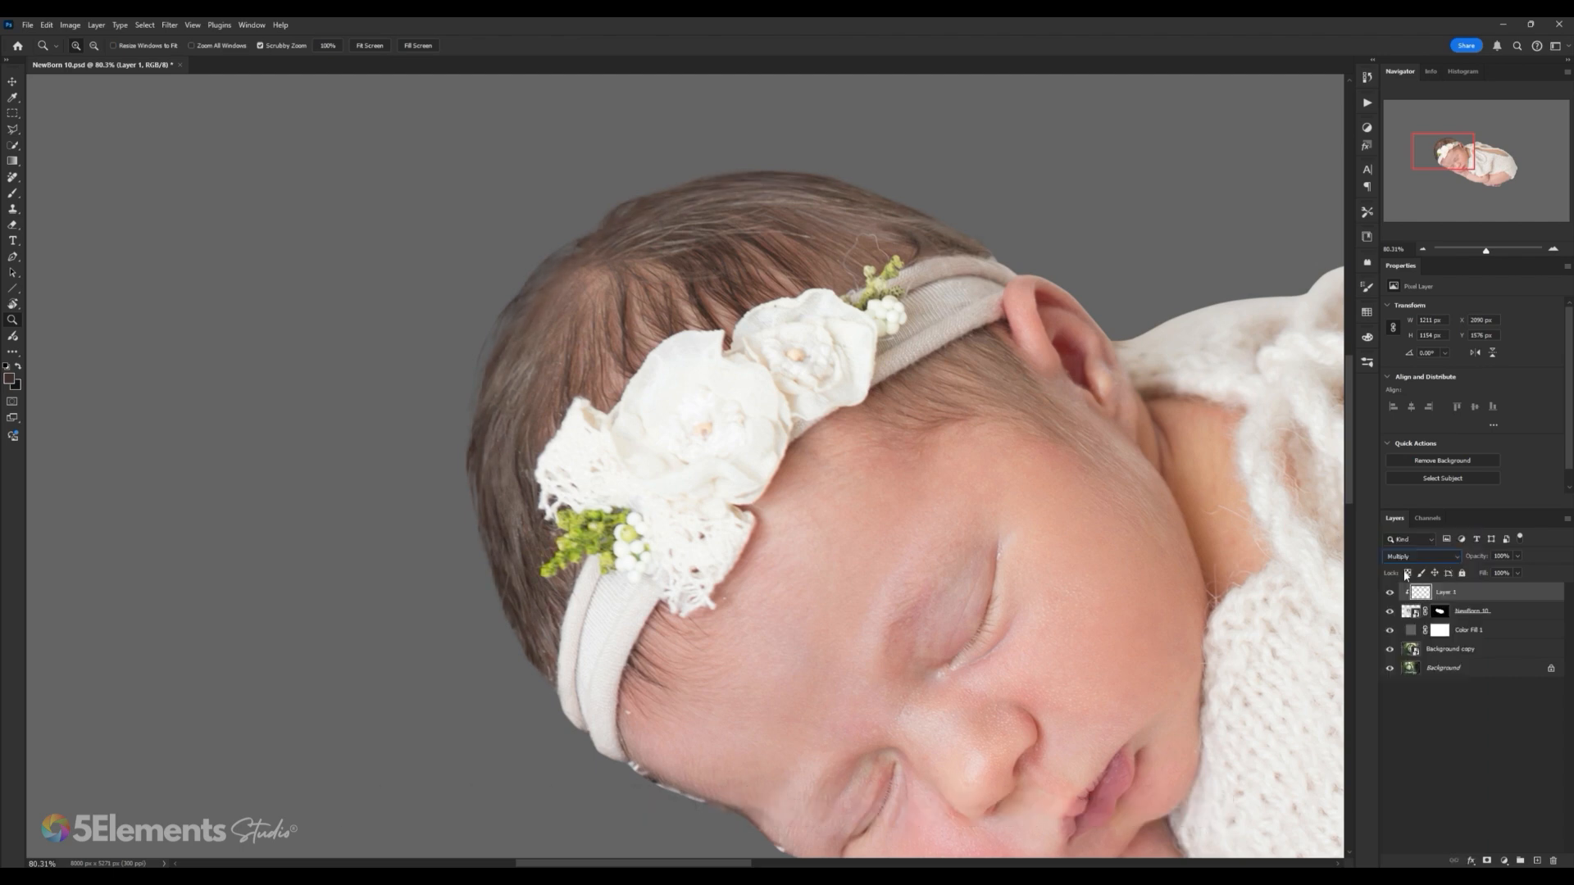
pyautogui.scroll(-4, 970, 438)
pyautogui.scroll(9, 992, 441)
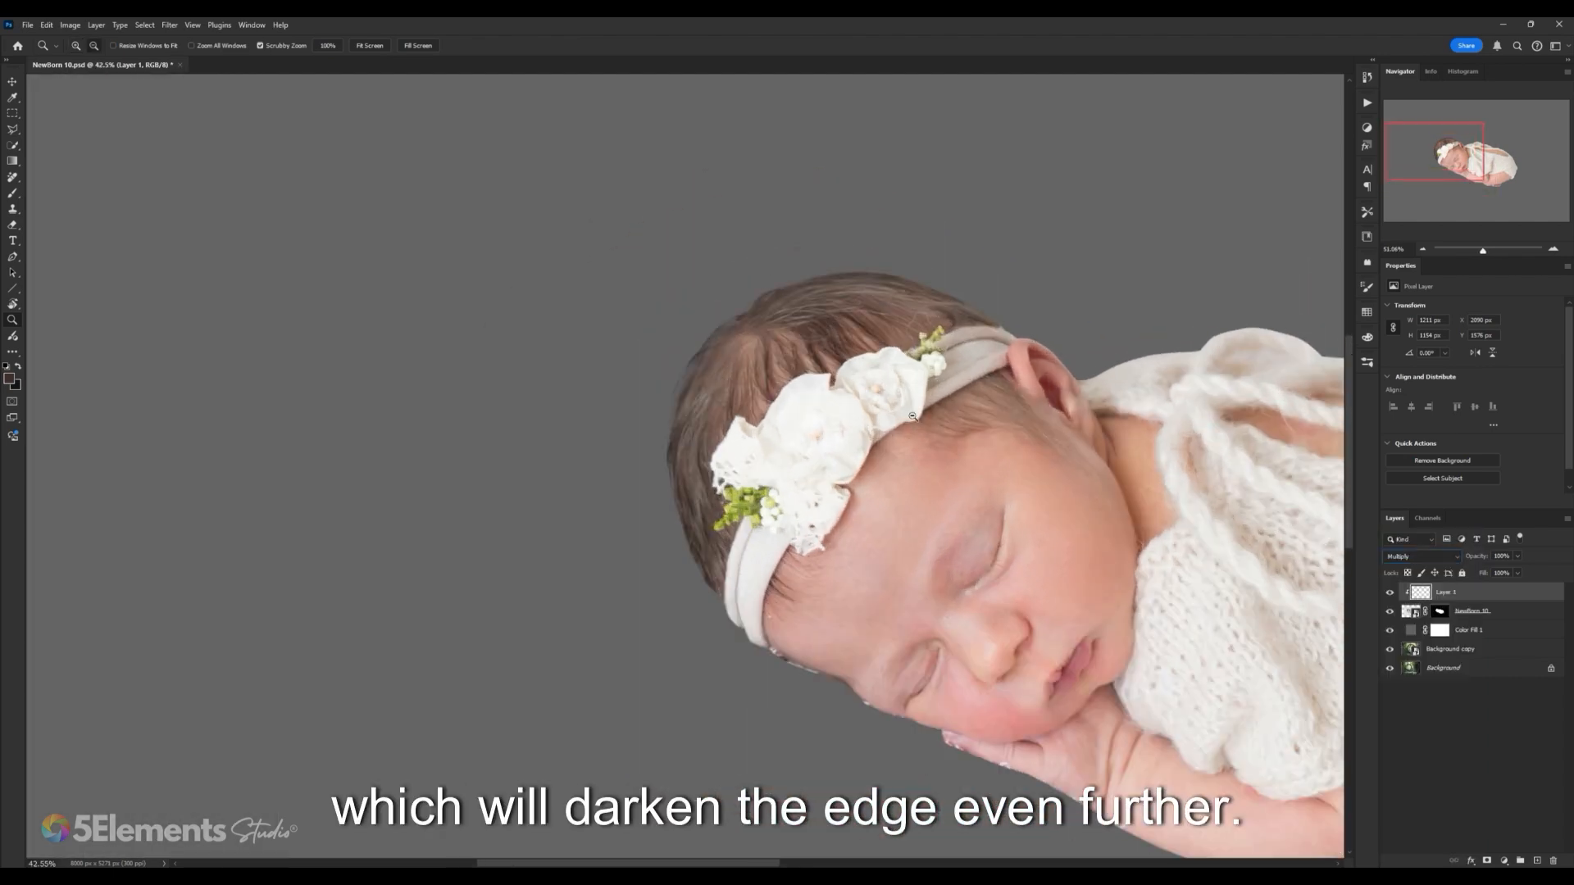
pyautogui.scroll(-4, 979, 382)
pyautogui.scroll(4, 978, 382)
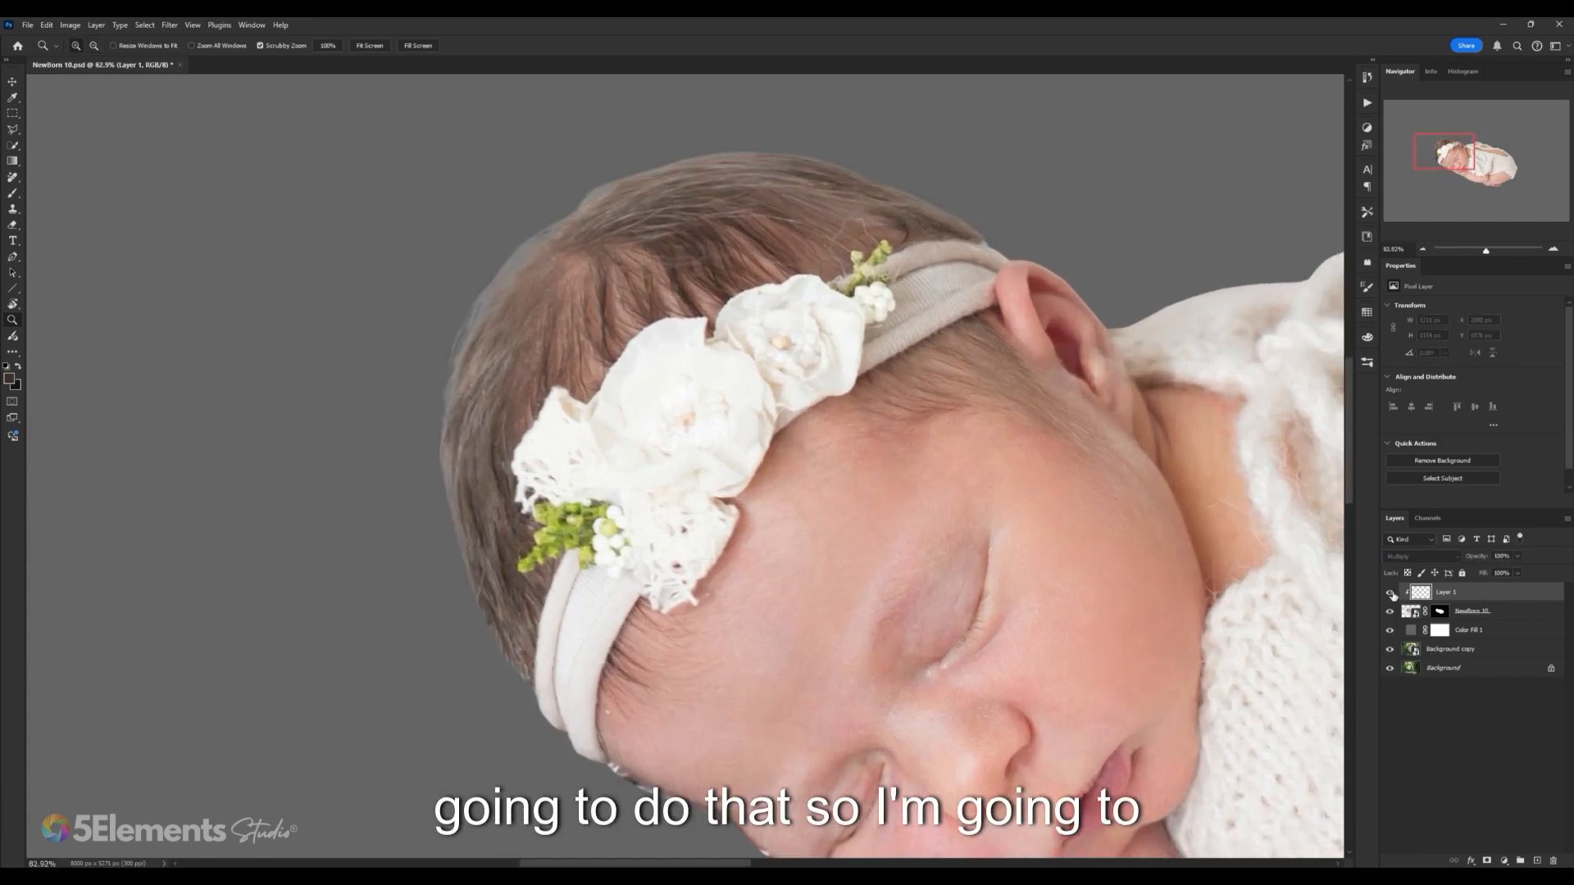
pyautogui.click(1413, 559)
pyautogui.click(1411, 534)
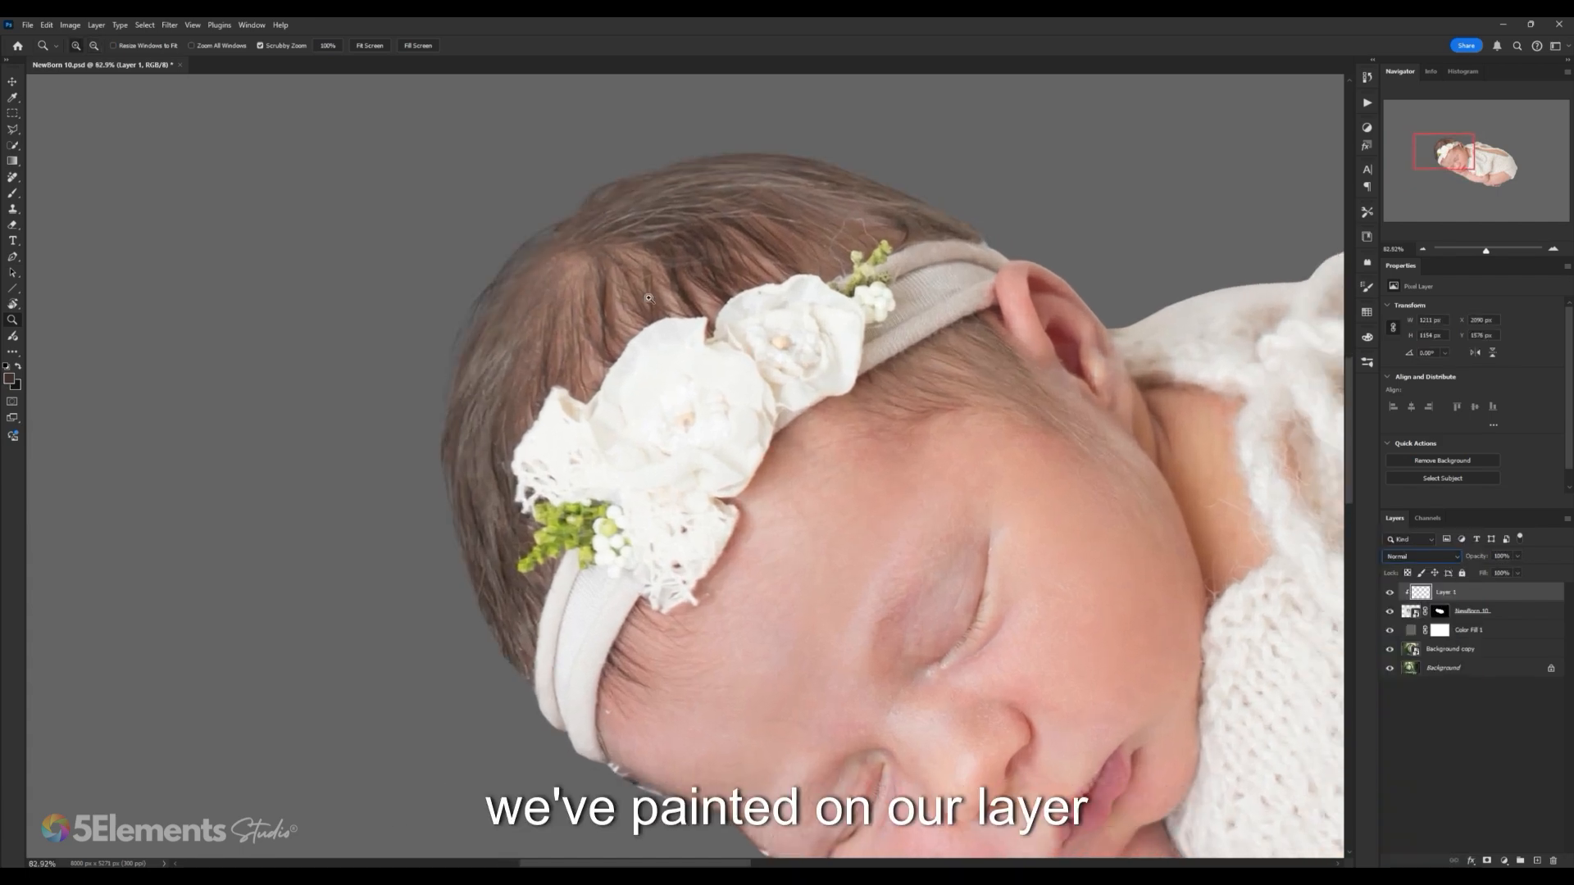
# Step: Set Layer 1's blend mode to Multiply and check the hair edge against the gray fill
pyautogui.click(1419, 556)
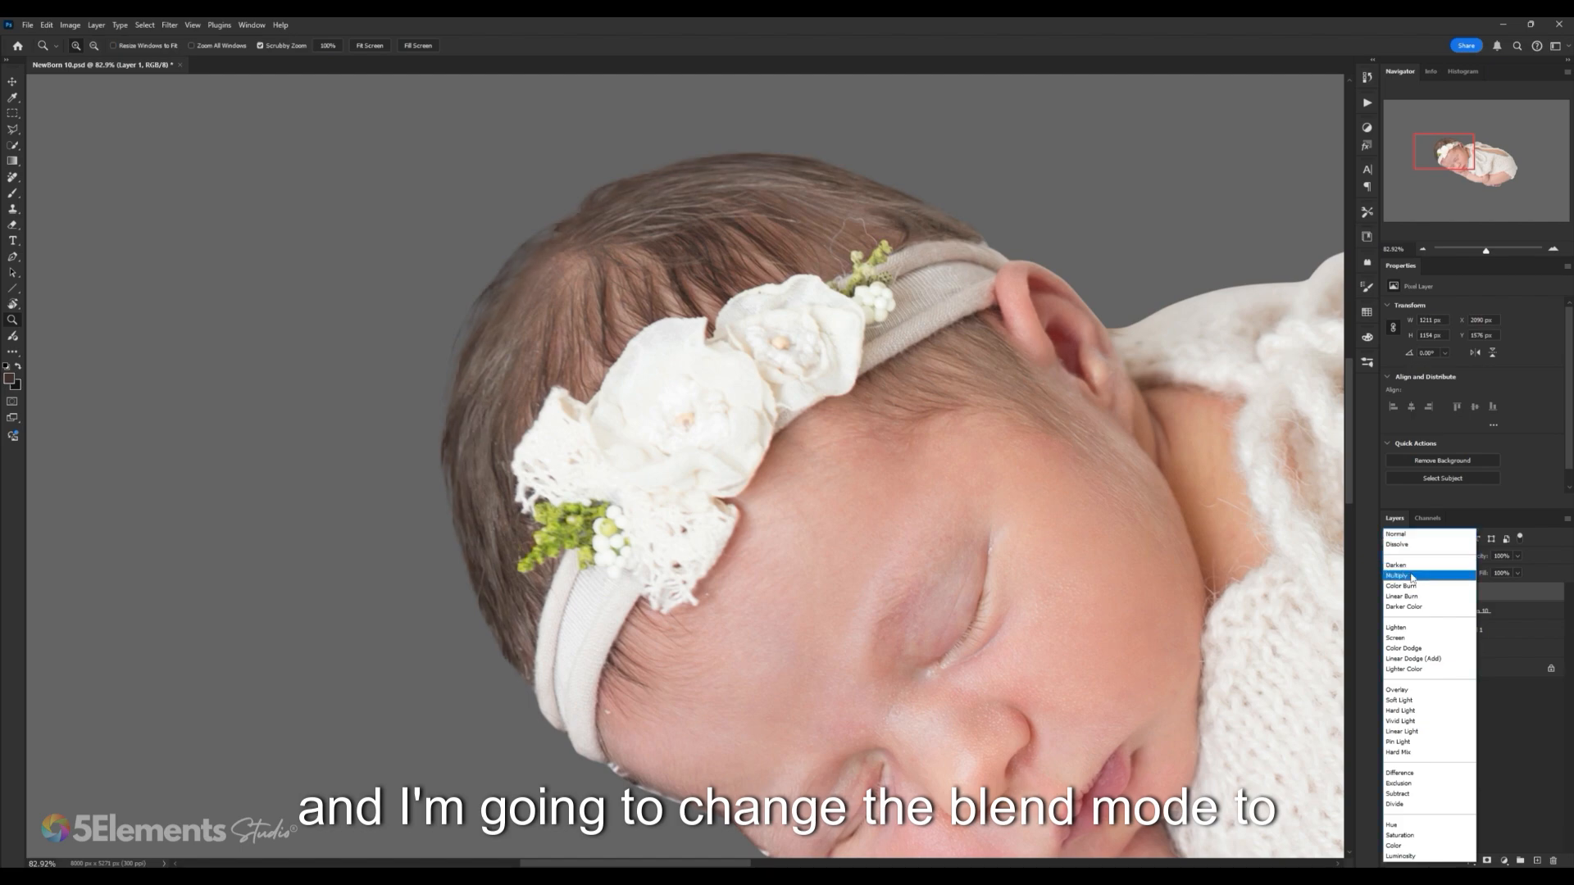
pyautogui.click(1417, 571)
pyautogui.scroll(-6, 832, 402)
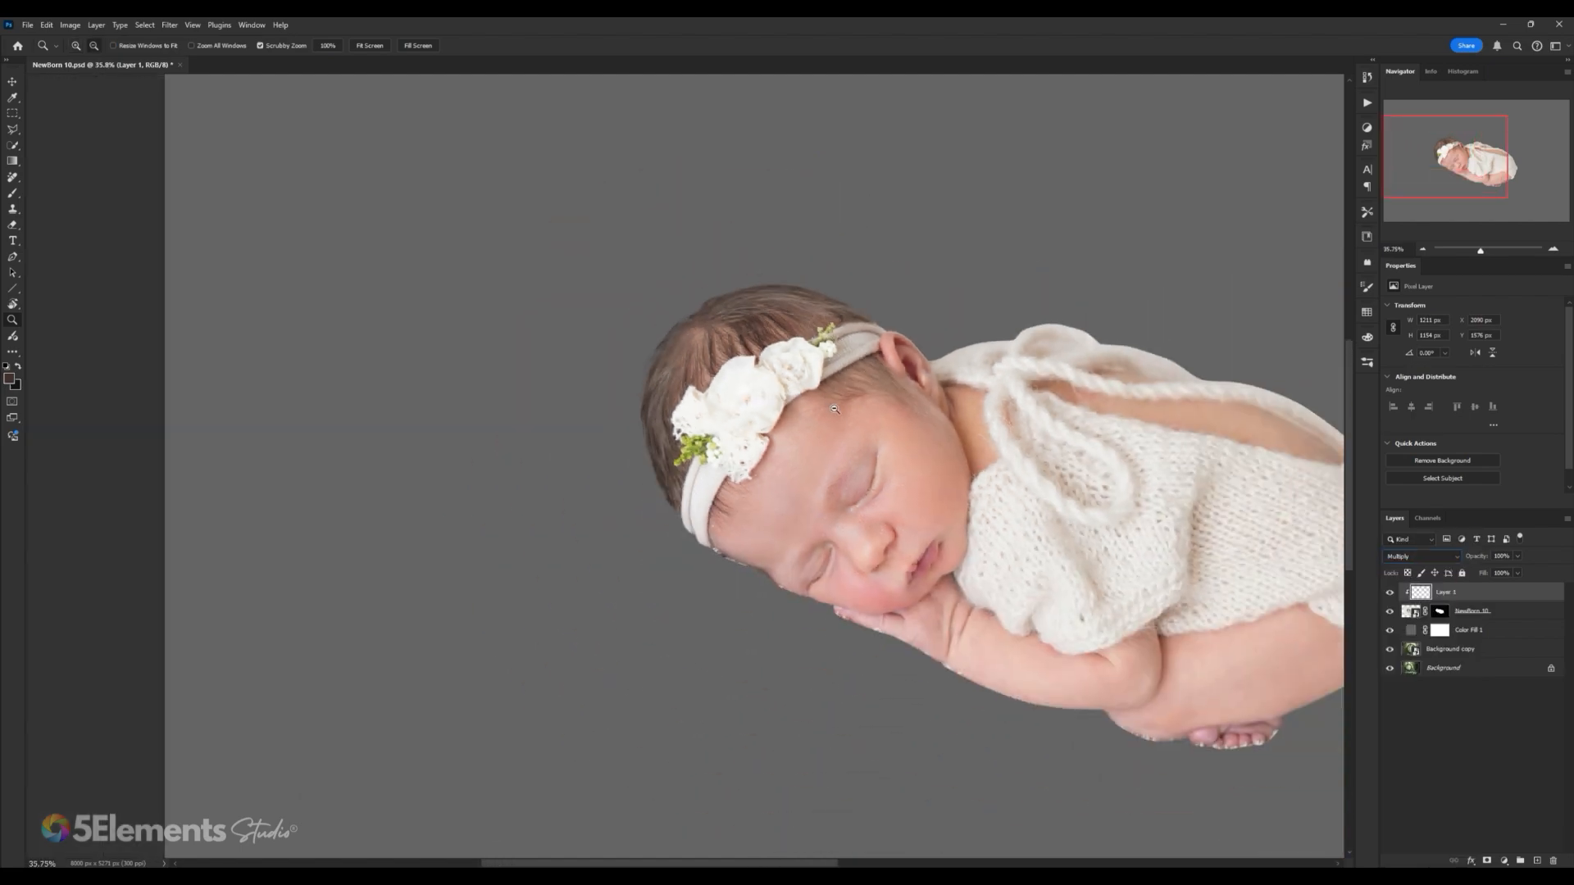
pyautogui.scroll(6, 820, 401)
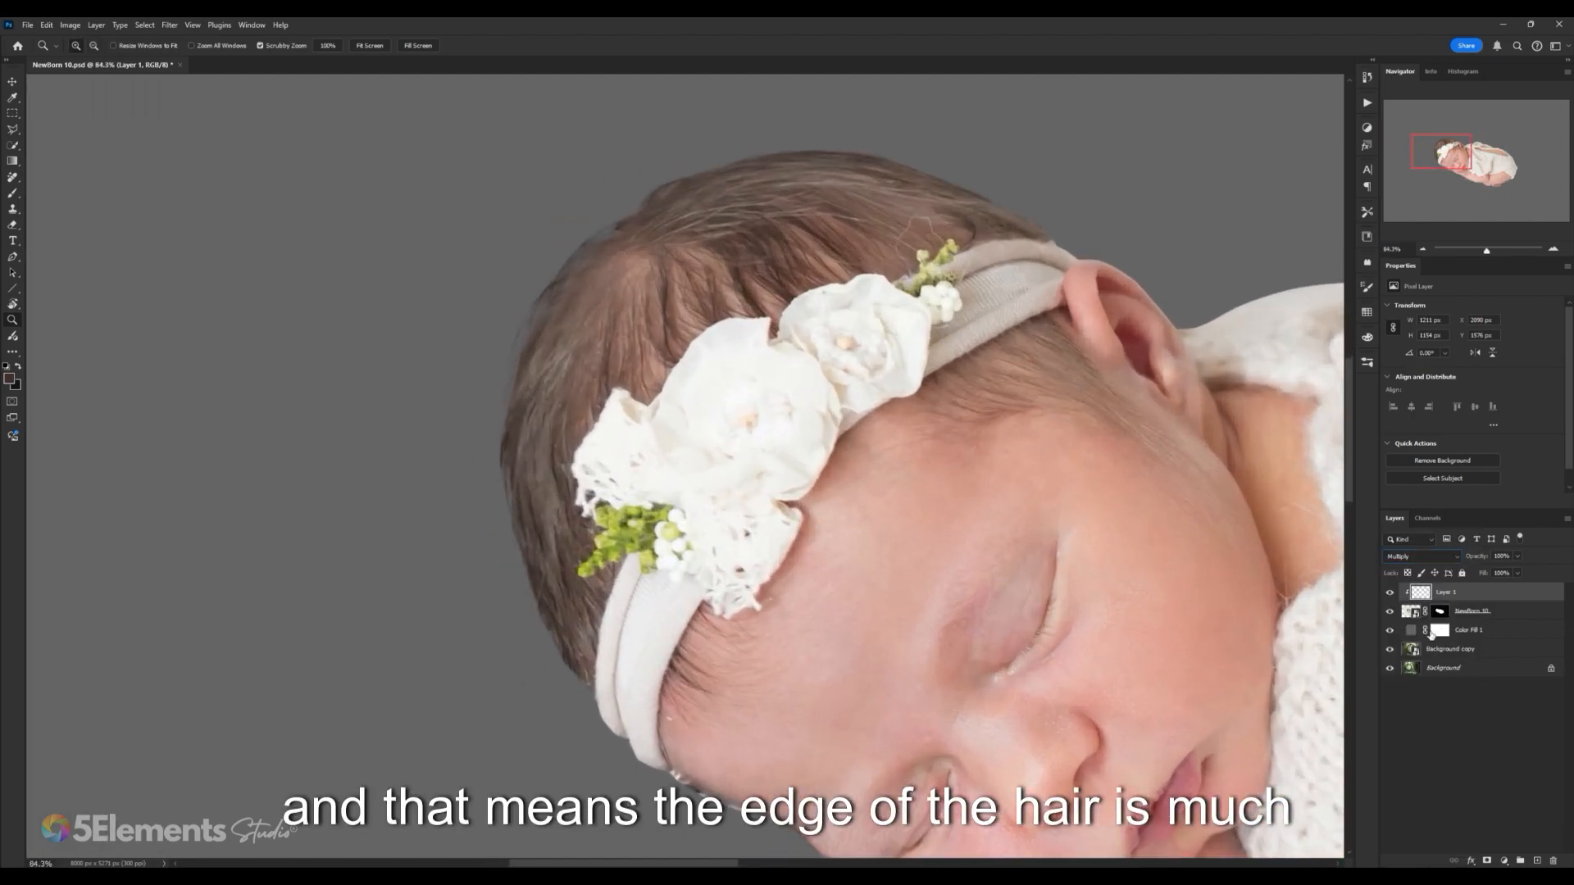
# Step: Hide Color Fill 1 to view the hair against the forest background, and compare Normal with Multiply on Layer 1, keeping Multiply
pyautogui.click(1390, 630)
pyautogui.scroll(-6, 784, 423)
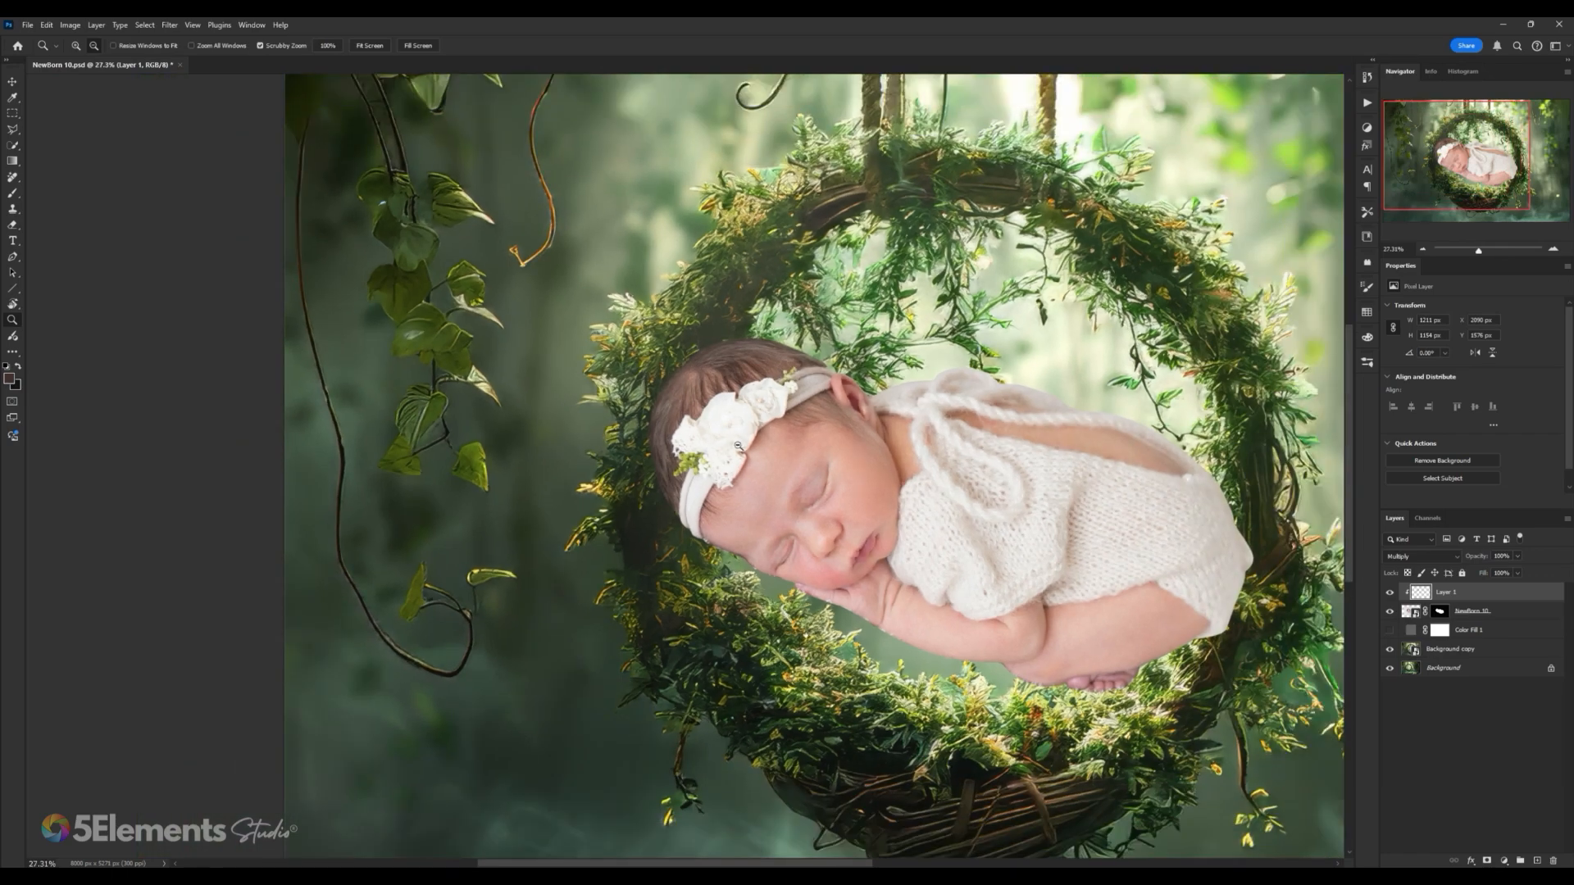
pyautogui.scroll(3, 784, 423)
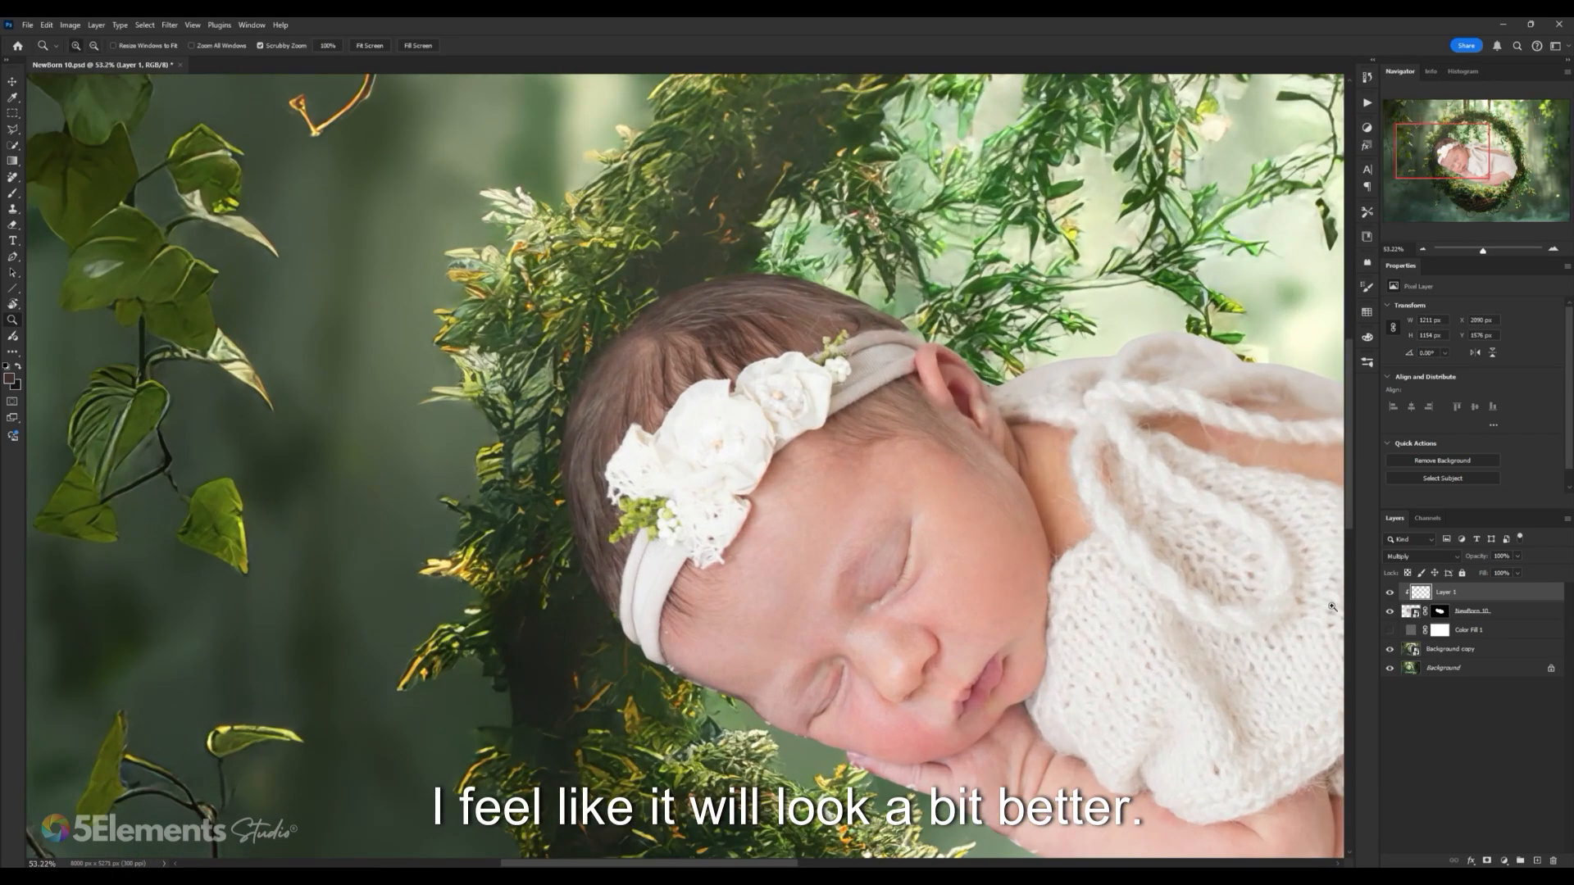
pyautogui.click(1412, 557)
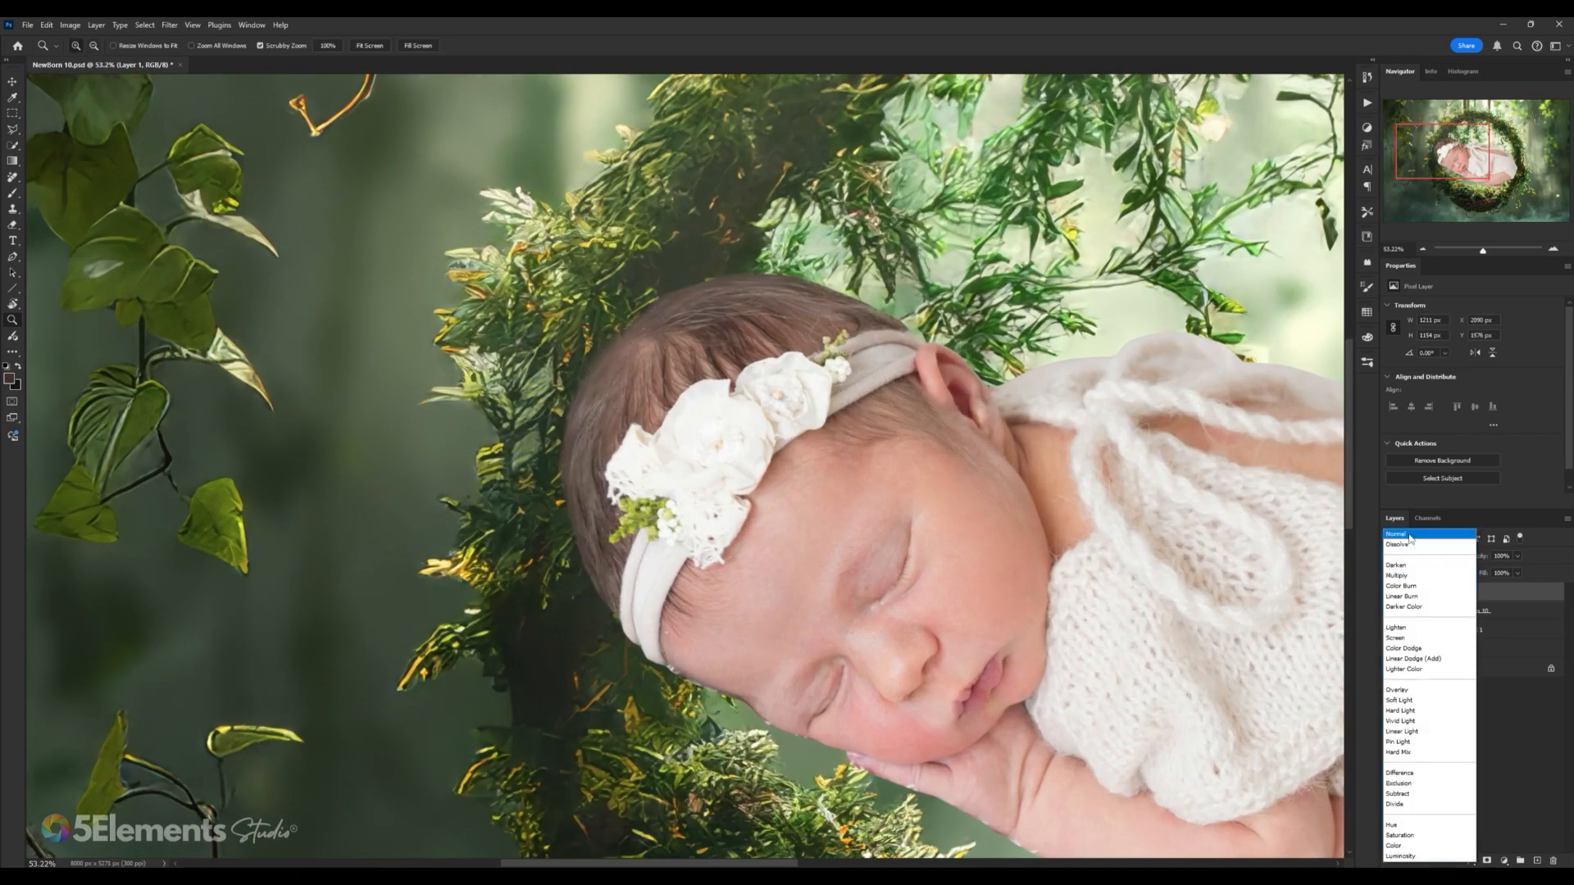
pyautogui.click(1402, 577)
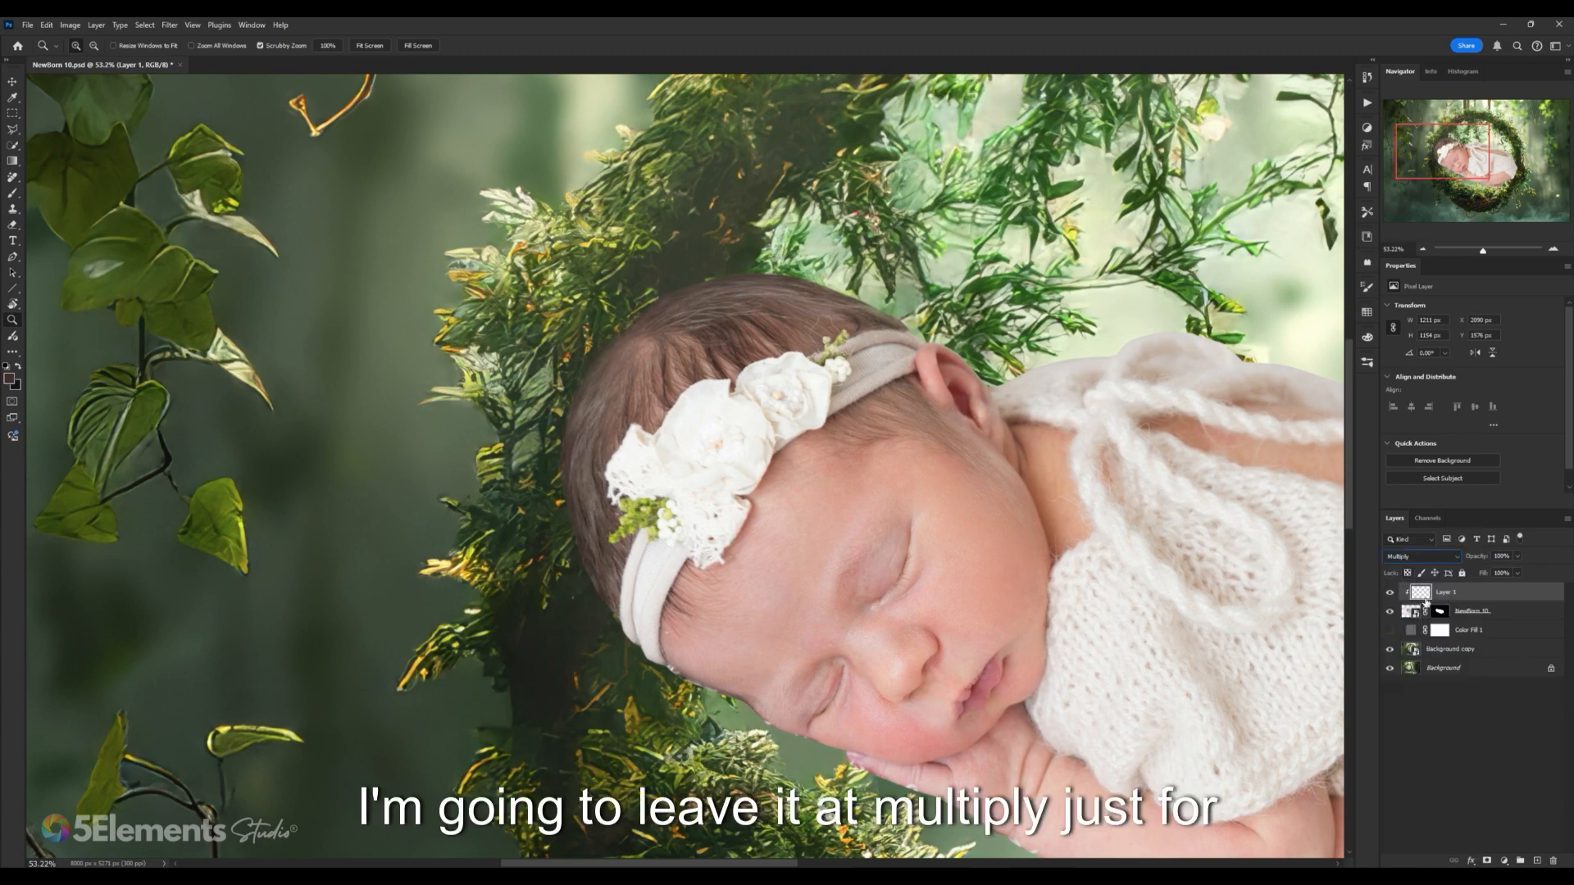
# Step: Show Color Fill 1 again and inspect the baby's hair edge against the gray
pyautogui.click(1391, 631)
pyautogui.moveTo(909, 429); pyautogui.dragTo(846, 415)
pyautogui.scroll(-5, 846, 415)
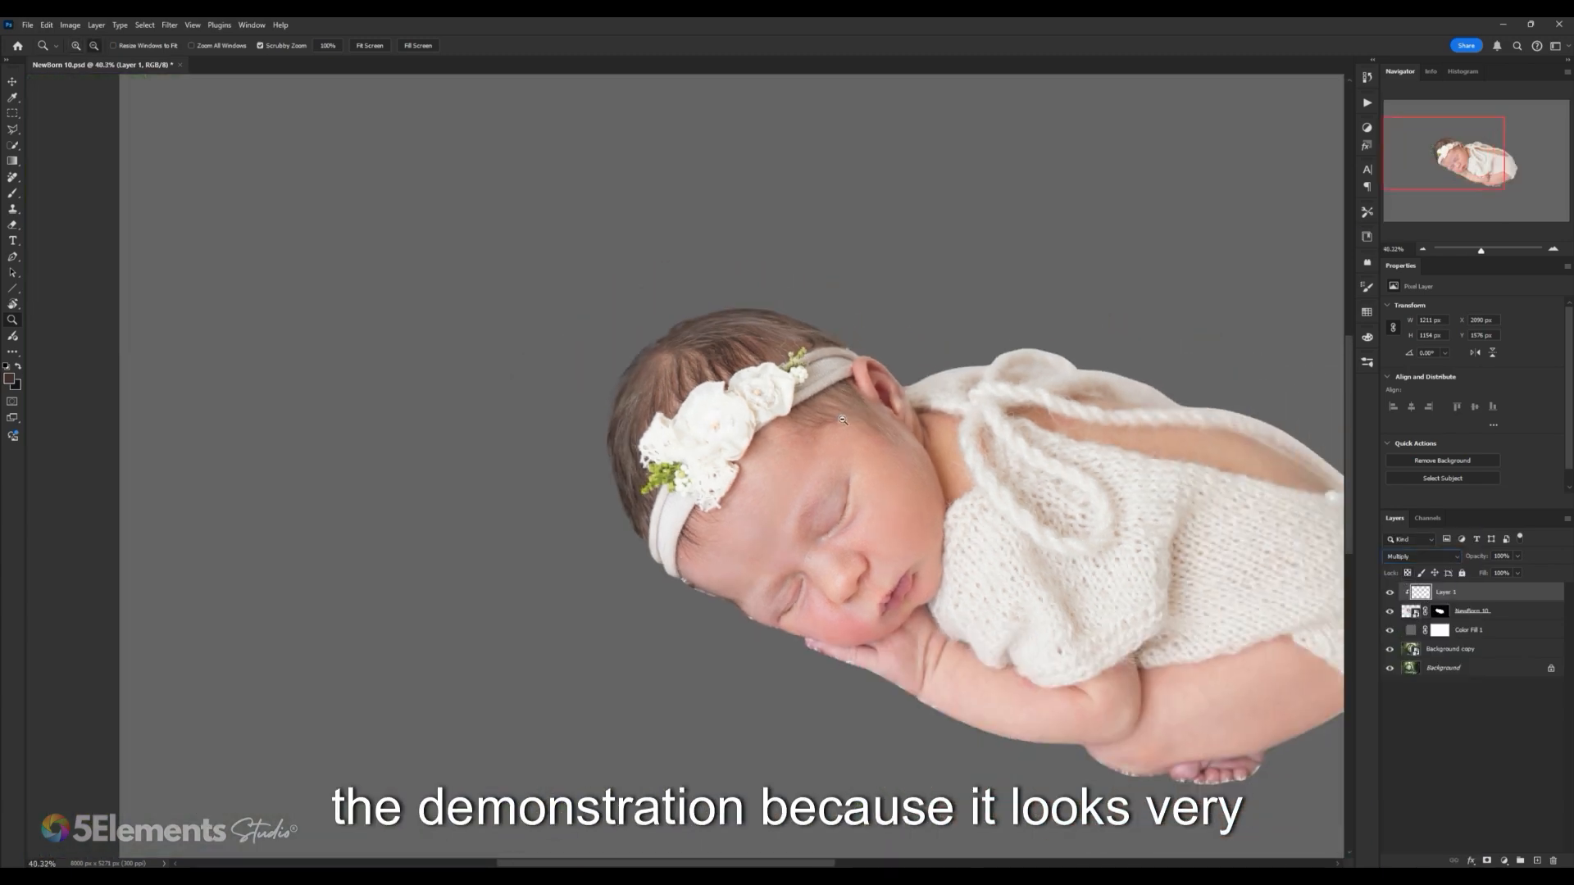
pyautogui.scroll(1, 846, 415)
pyautogui.scroll(3, 846, 415)
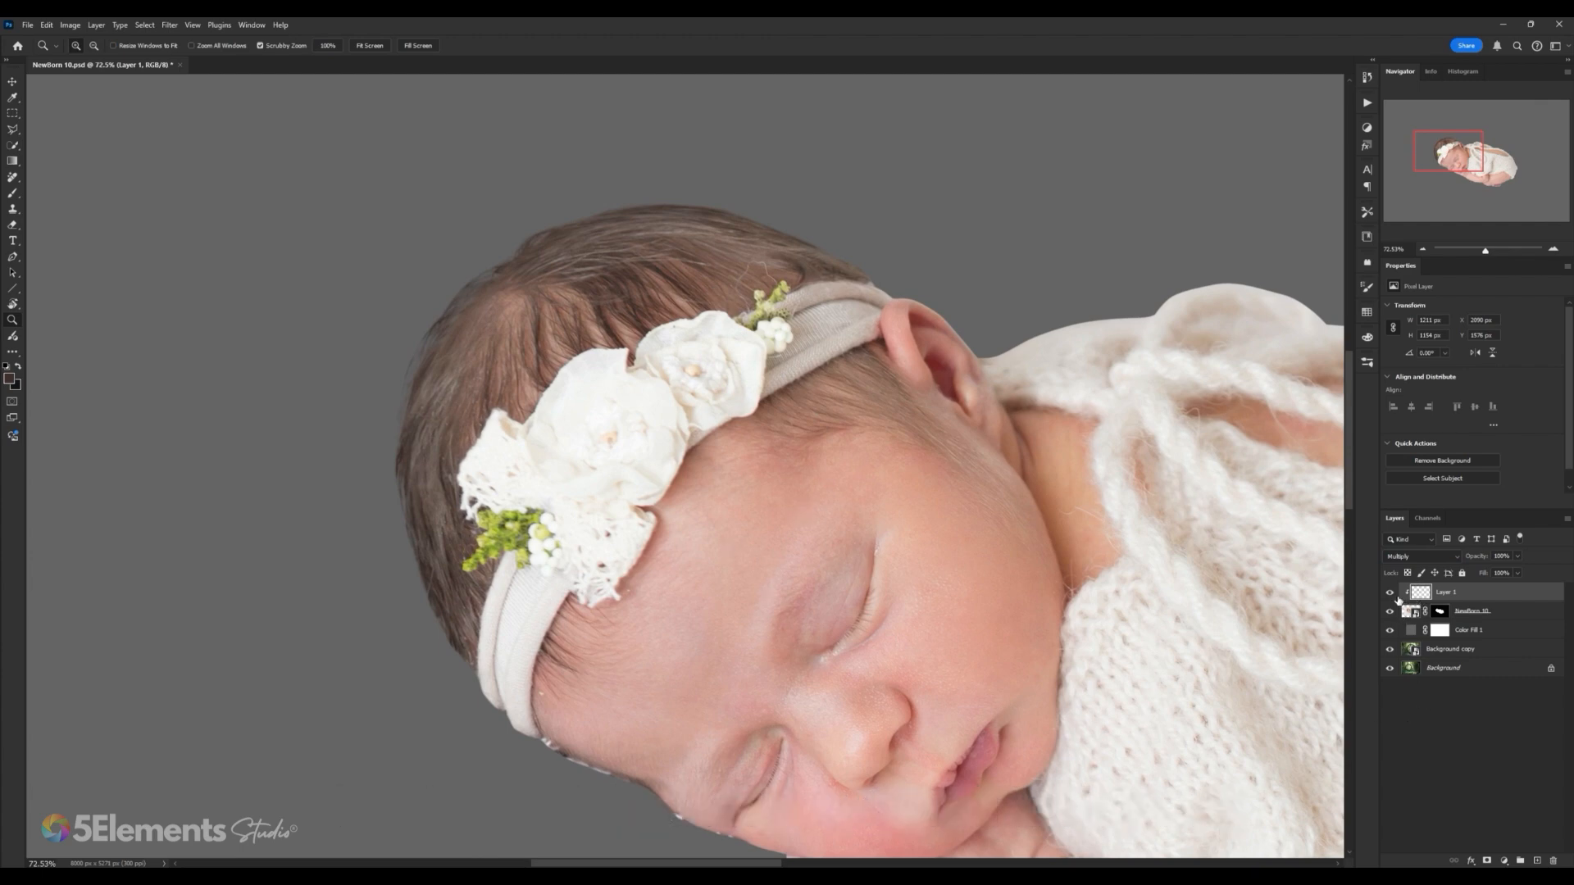
# Step: Review the Normal blend mode option for Layer 1 over the gray fill, and leave the layer on Multiply
pyautogui.click(1414, 556)
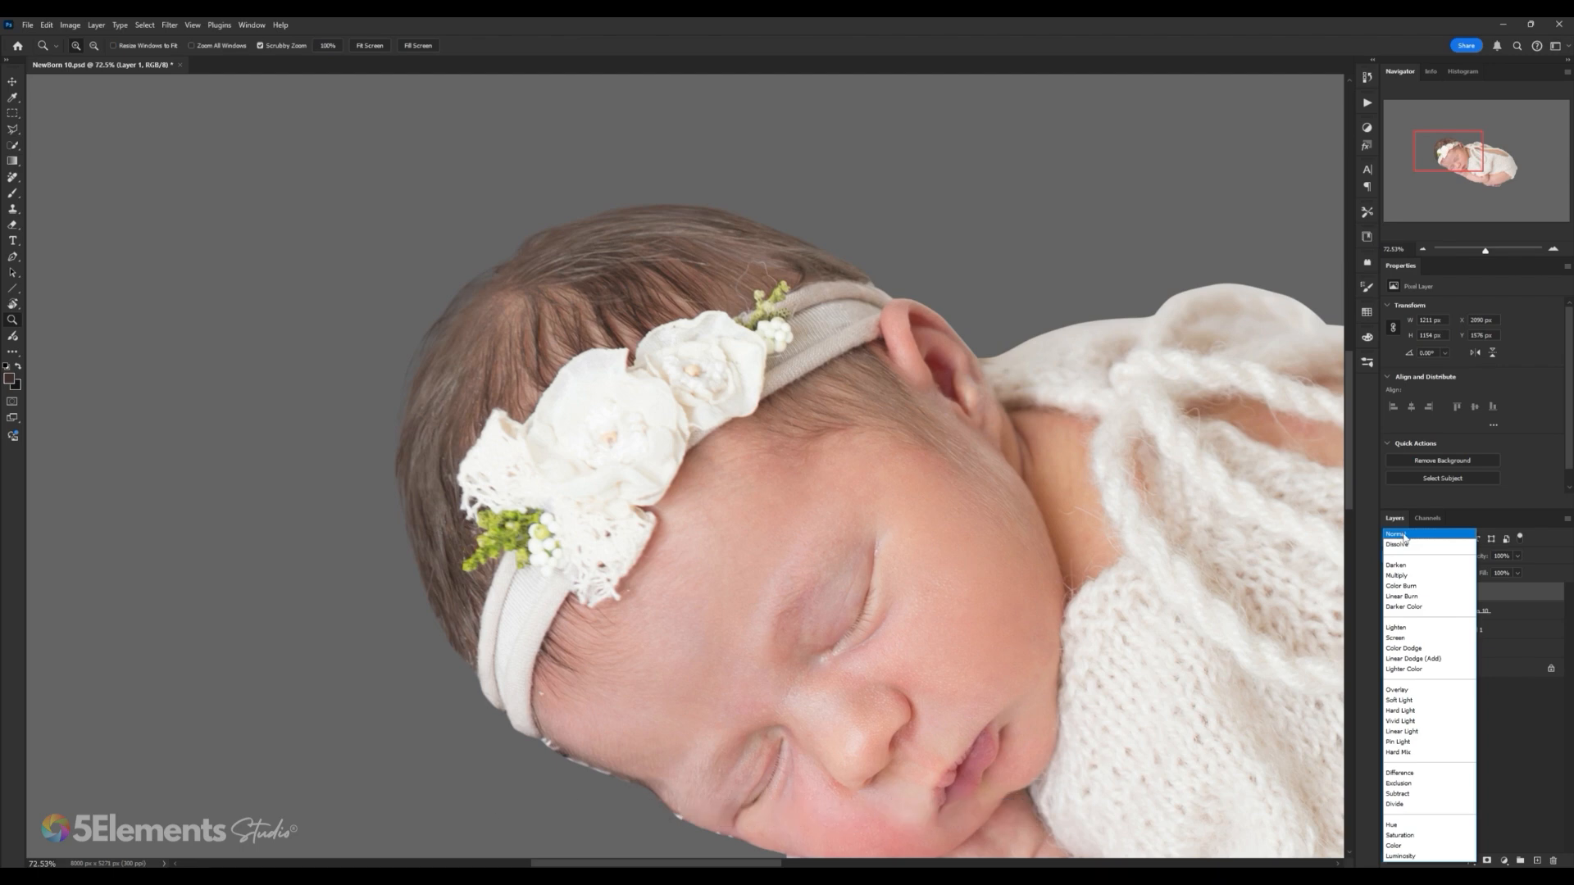
pyautogui.click(1398, 576)
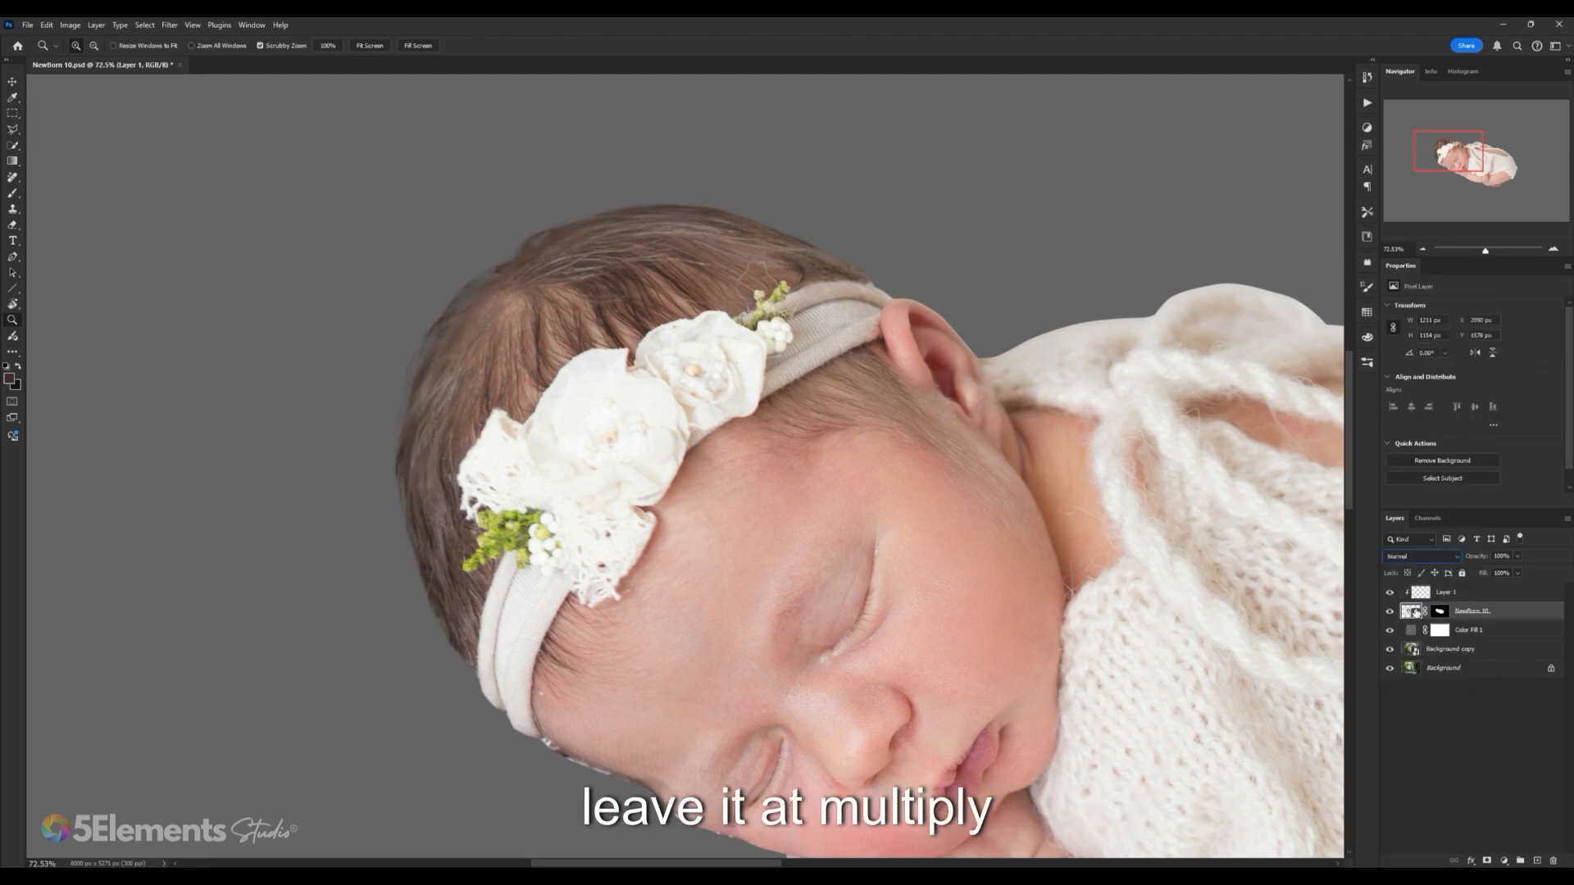
pyautogui.scroll(-2, 912, 477)
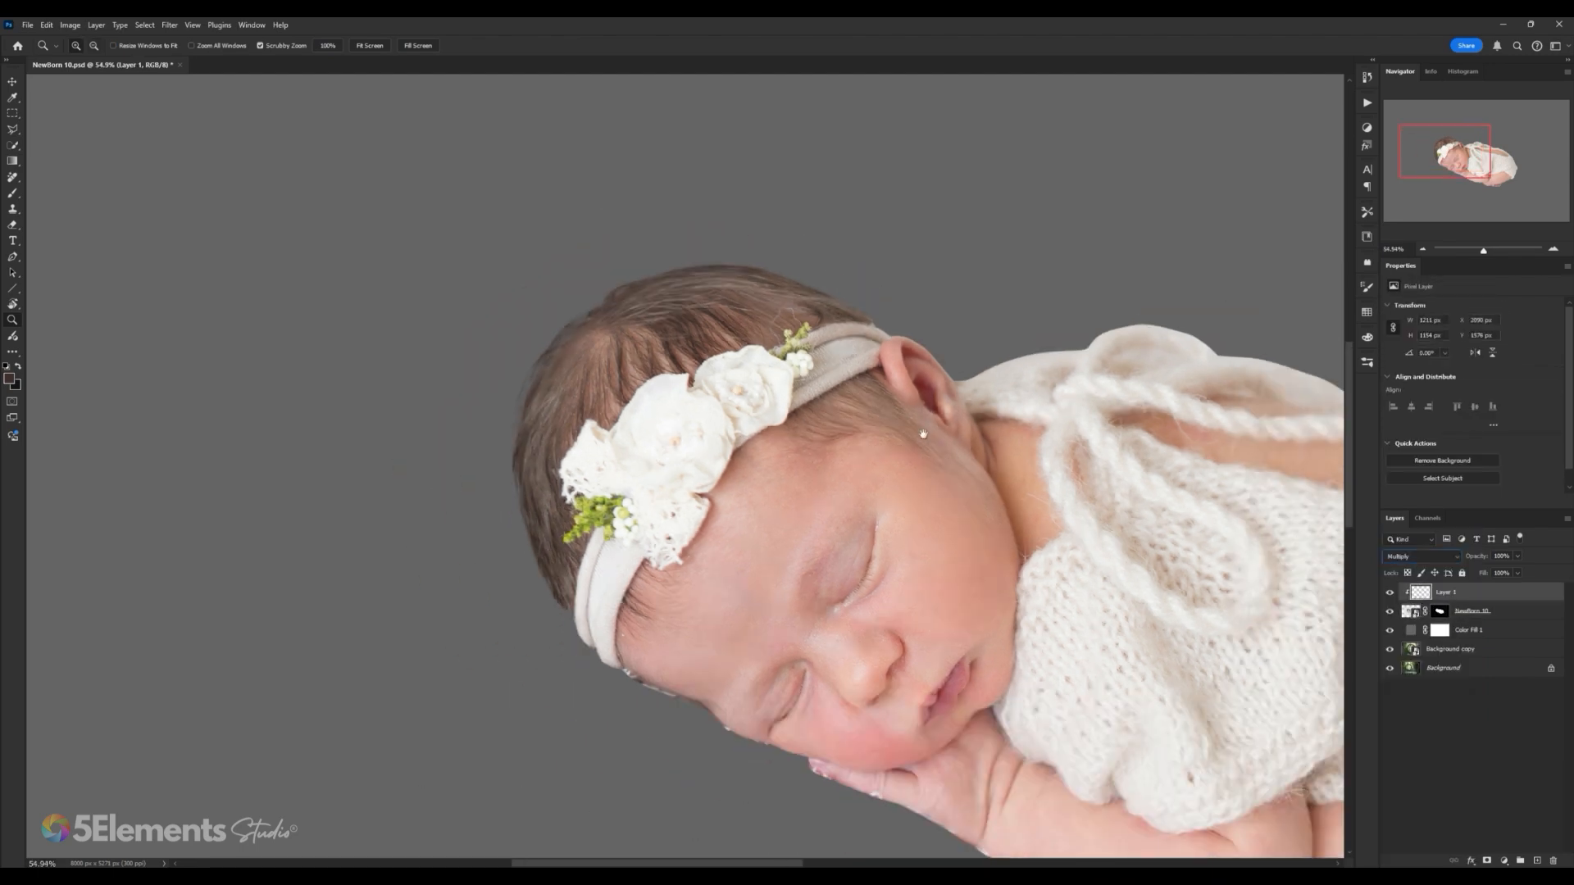